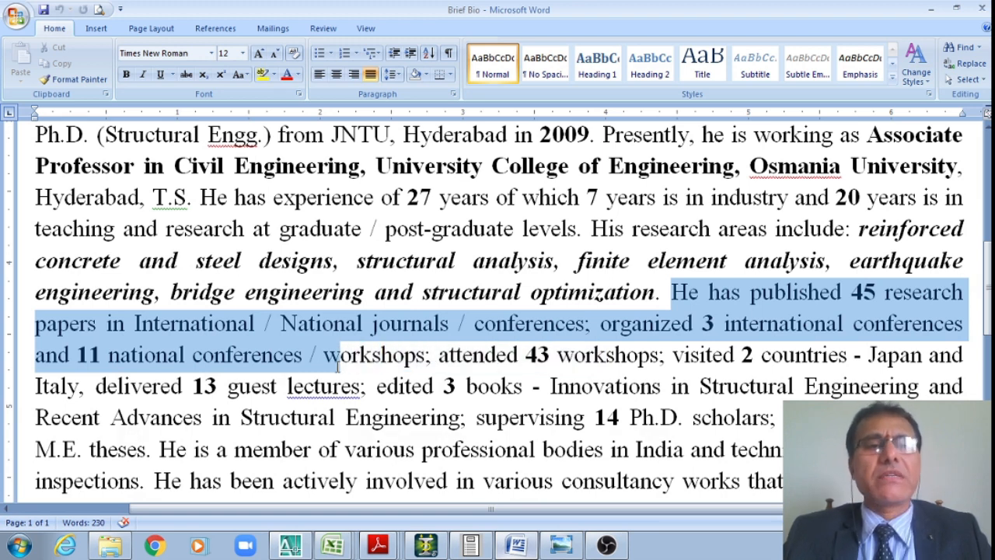
- Read through the brief bio, highlighting the passages on workshops, guest lectures, edited books, thesis supervision and consultancy works
drag(337, 364, 793, 362)
drag(95, 386, 539, 391)
scroll(544, 405, down, 1)
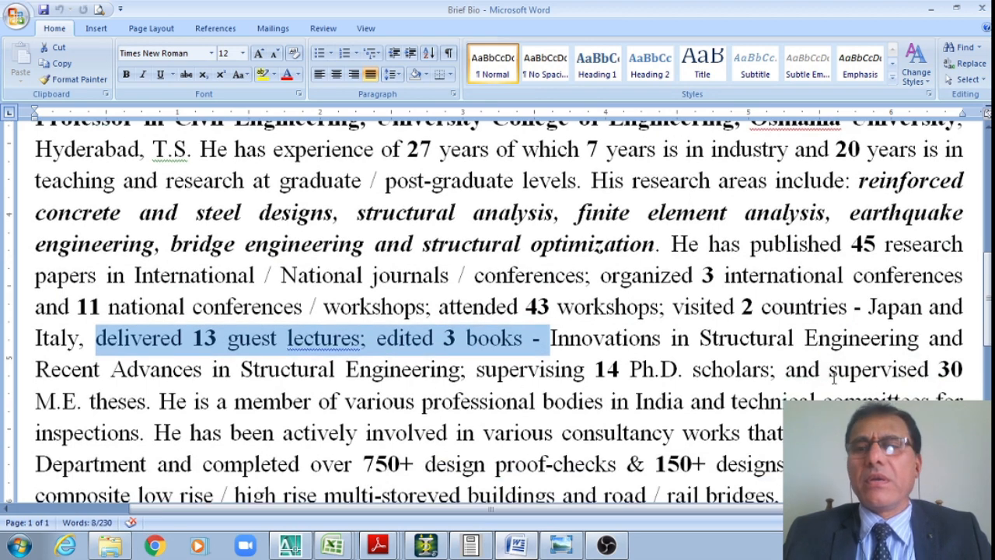
drag(477, 371, 145, 401)
scroll(285, 327, down, 3)
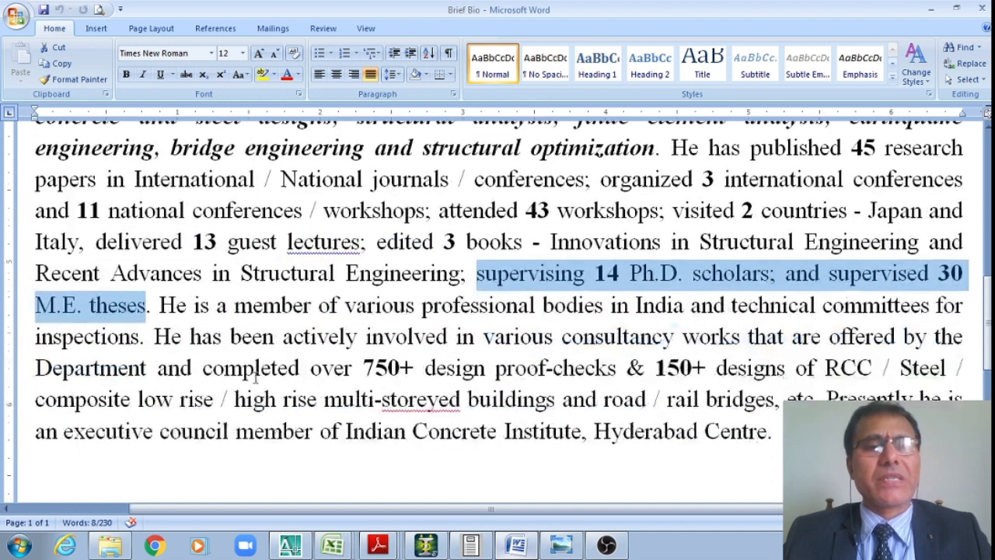
click(208, 344)
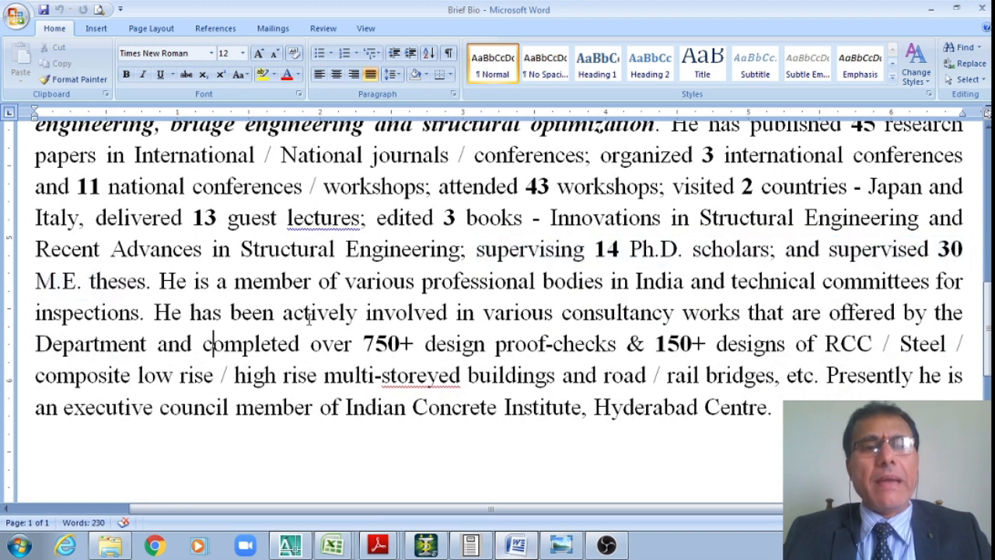
drag(249, 312, 645, 356)
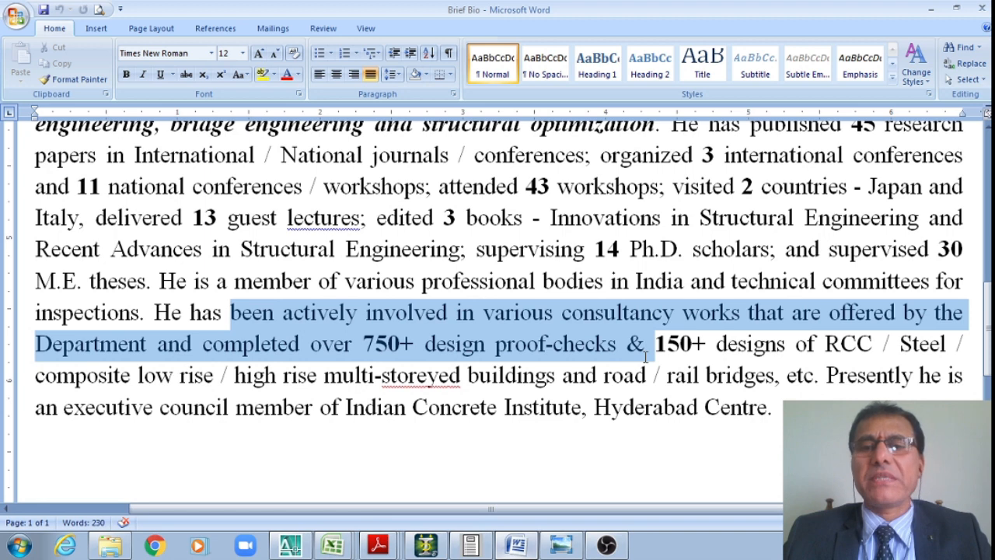
drag(644, 355, 732, 386)
scroll(586, 393, up, 5)
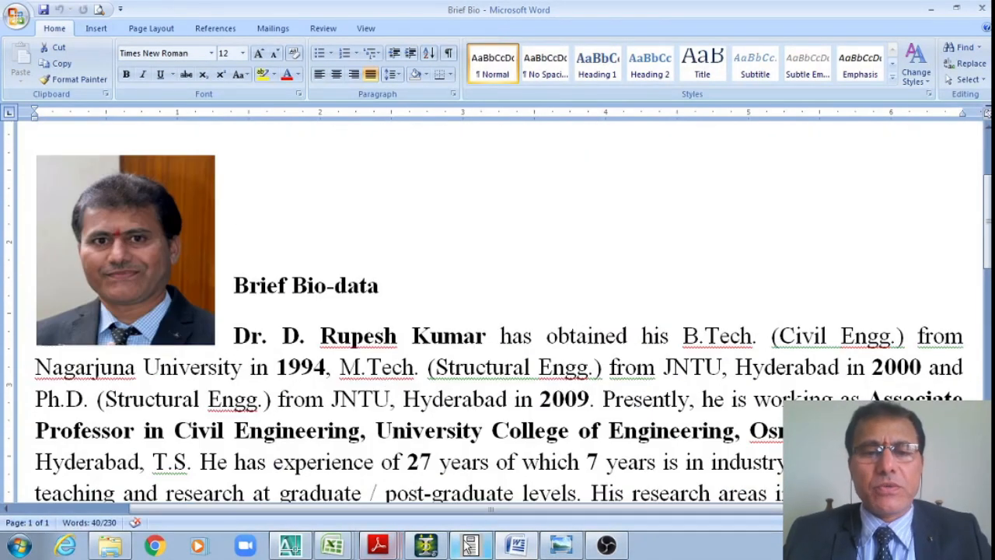
- Switch to STAAD.Pro and rotate the rendered building frame to inspect it from different sides
click(425, 544)
drag(661, 399, 296, 303)
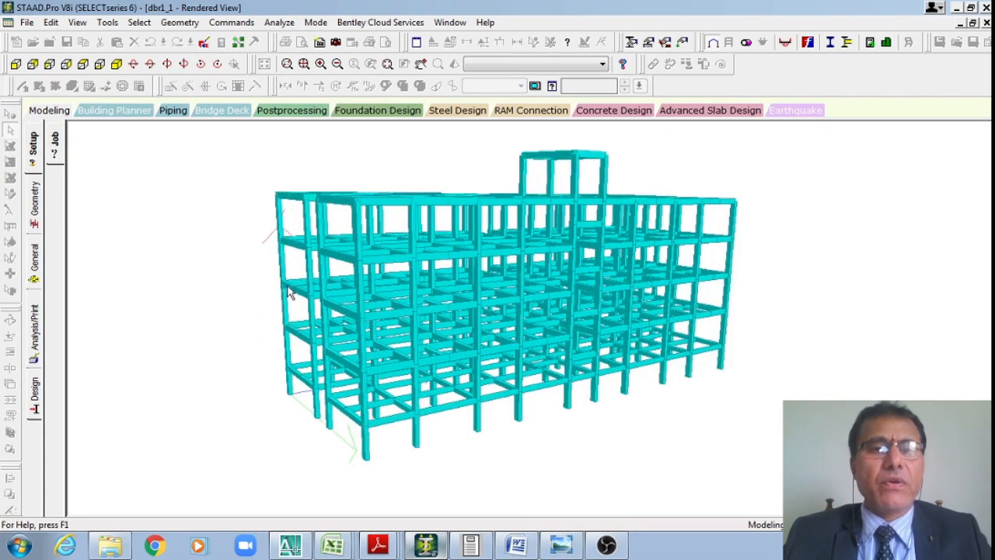
drag(381, 260, 641, 345)
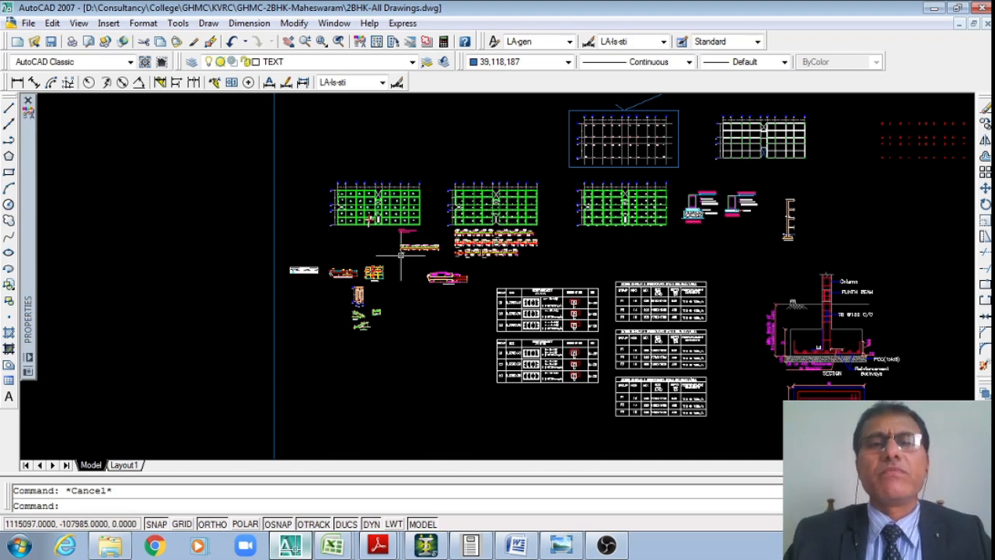
- Look over the complete set of structural drawings in 2BHK-All Drawings.dwg
scroll(374, 275, down, 2)
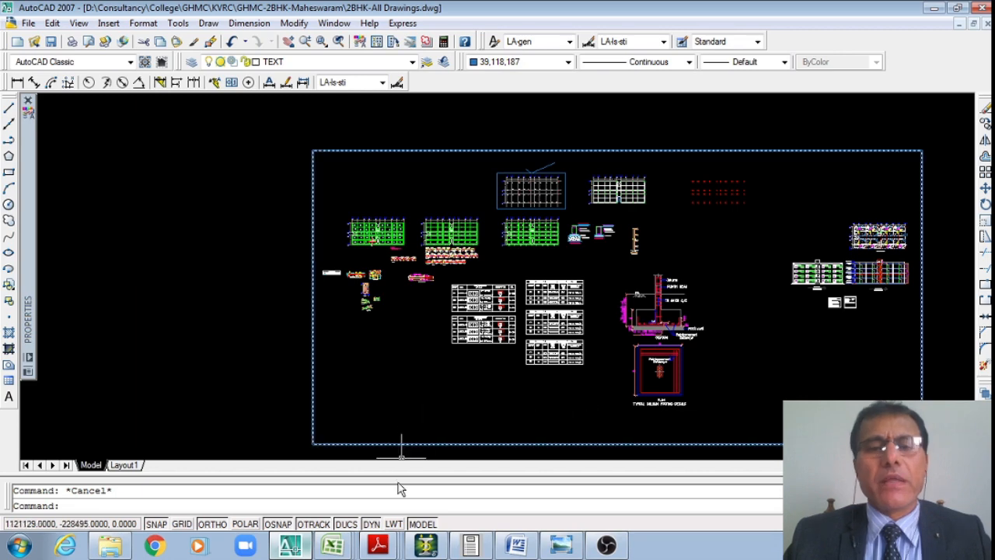
scroll(237, 239, down, 2)
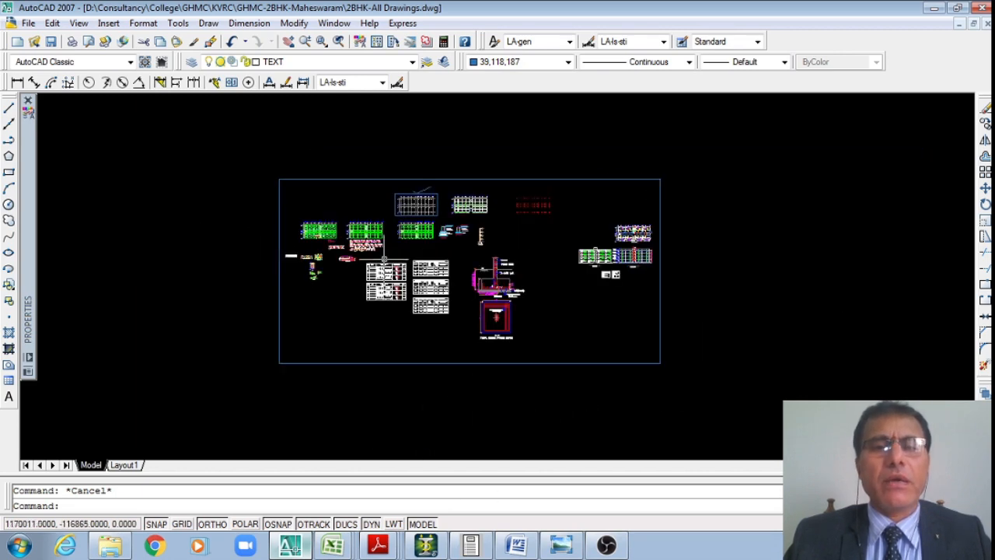
scroll(406, 265, up, 2)
scroll(313, 193, up, 2)
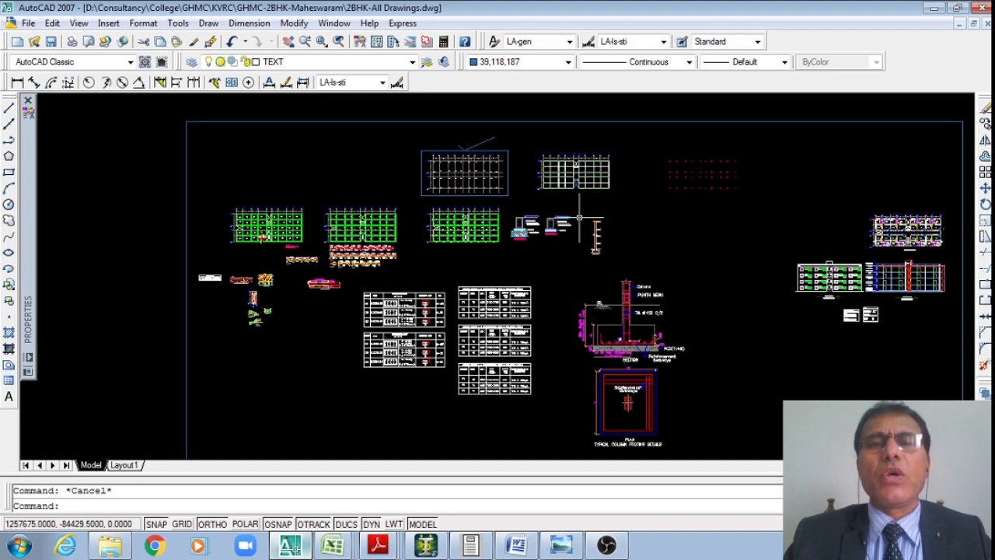
scroll(458, 200, up, 2)
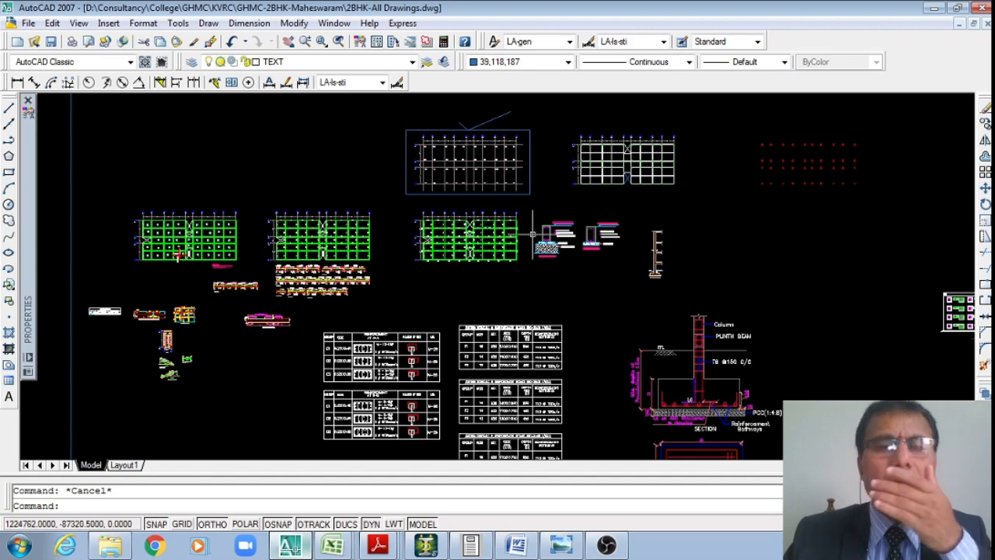
- Examine the plinth beam layout plan with its gridlines A to J and 1 to 4, column spacings and beam labels
scroll(537, 224, up, 2)
scroll(425, 210, up, 2)
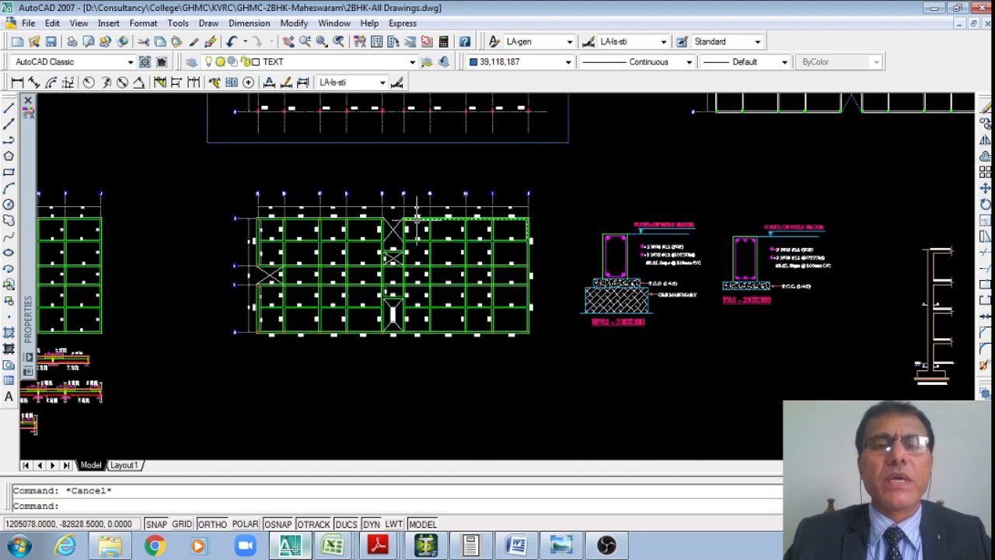
scroll(342, 228, up, 2)
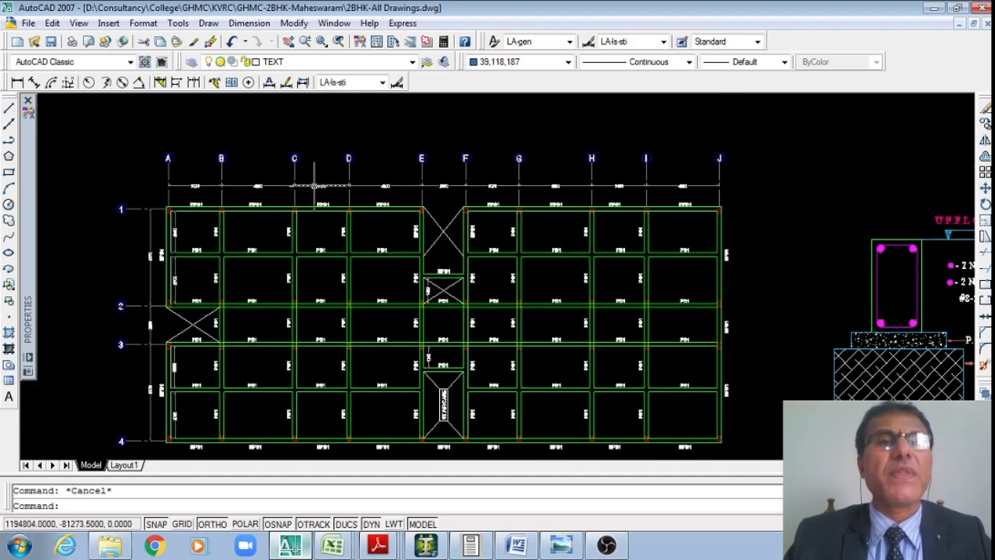
scroll(330, 227, up, 2)
scroll(316, 160, down, 4)
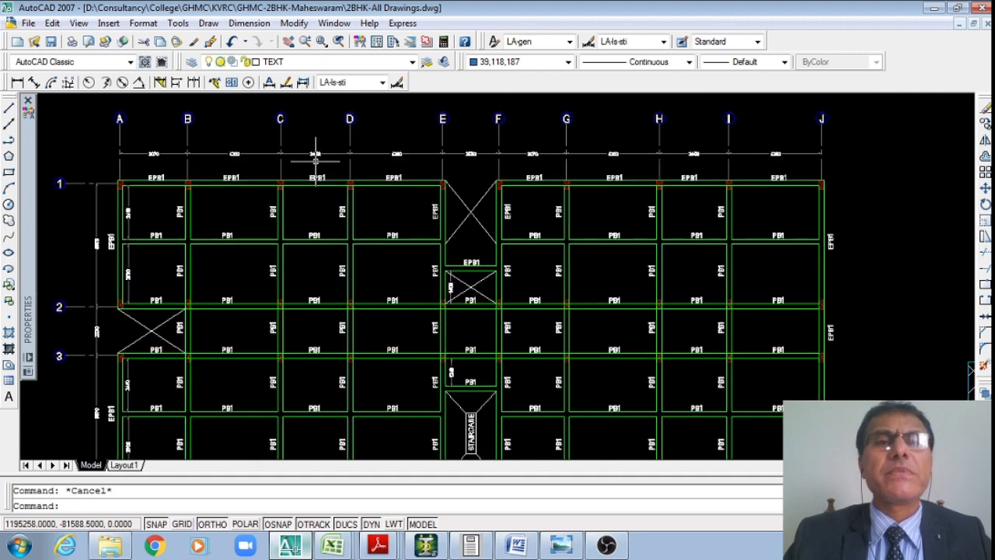
scroll(361, 224, up, 2)
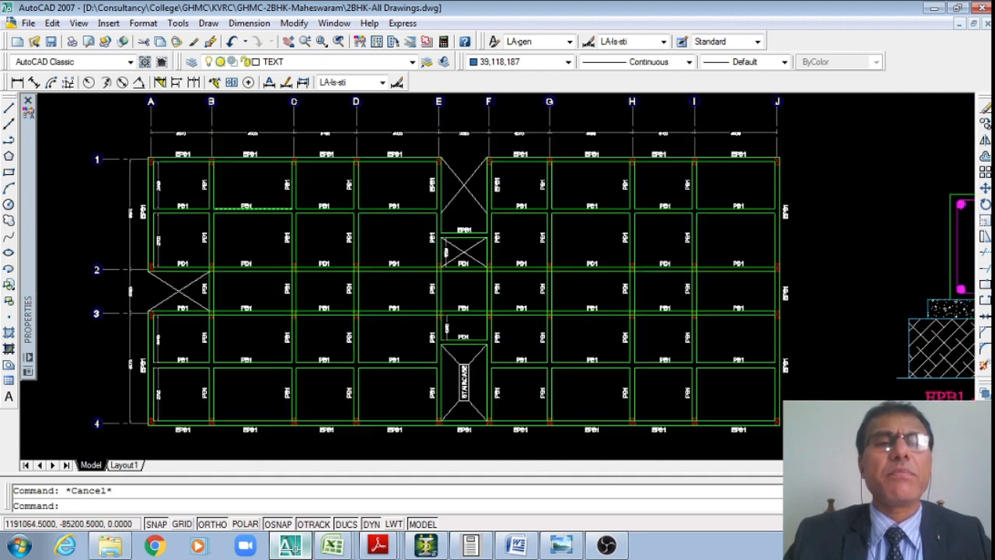
scroll(239, 214, down, 3)
- Compare the EPB1 beam section detail with the EPB1 beams along the outer edge of the plinth beam plan
scroll(763, 319, up, 2)
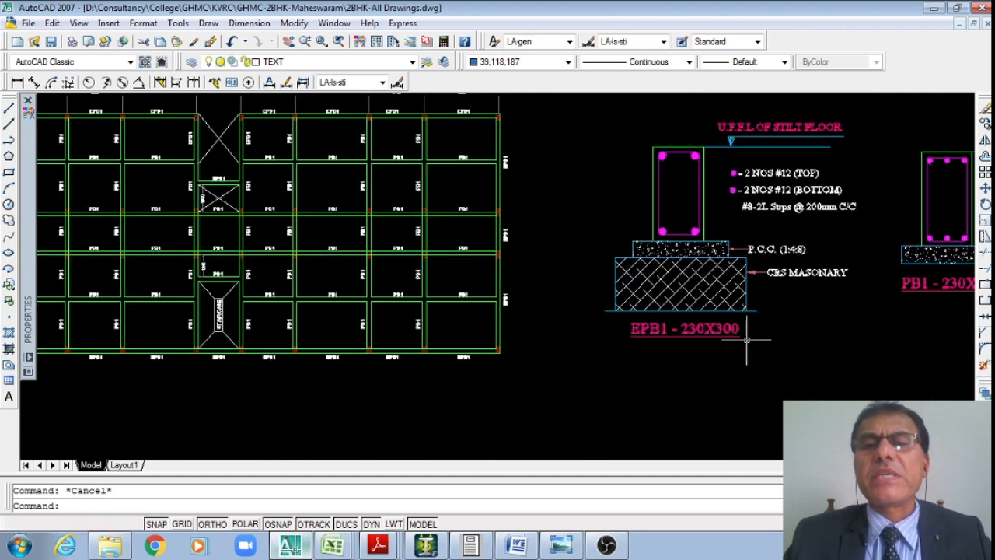
scroll(520, 355, down, 3)
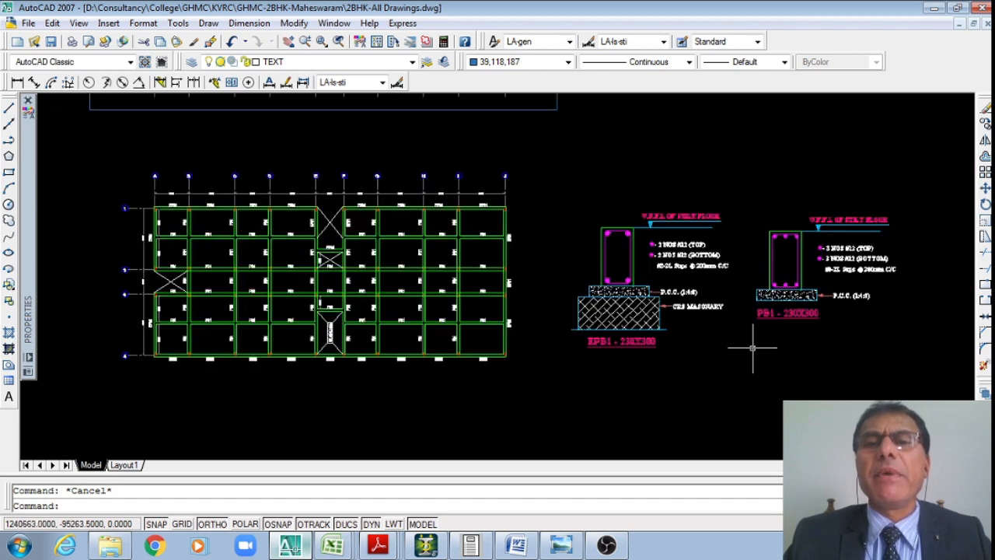
scroll(250, 220, up, 2)
scroll(247, 208, up, 4)
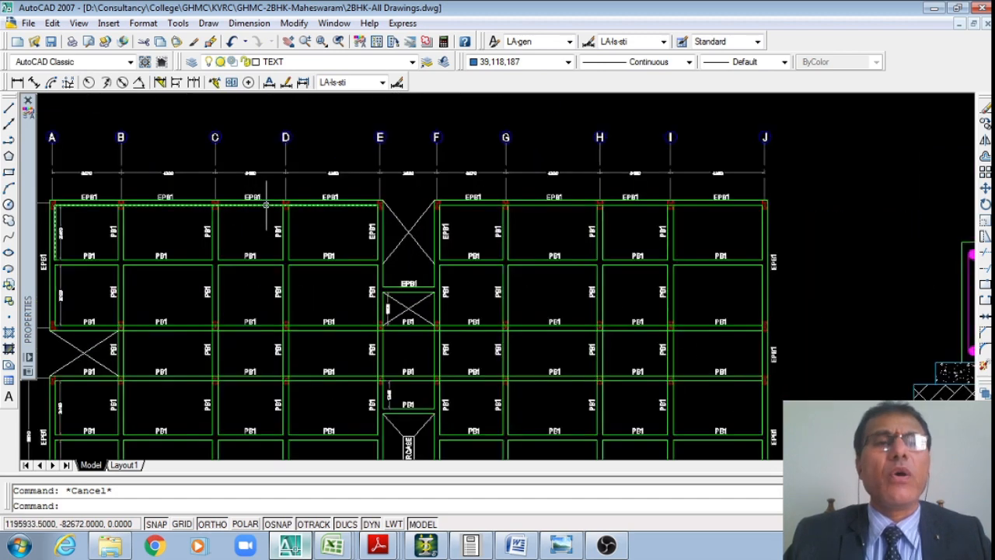
scroll(227, 187, down, 2)
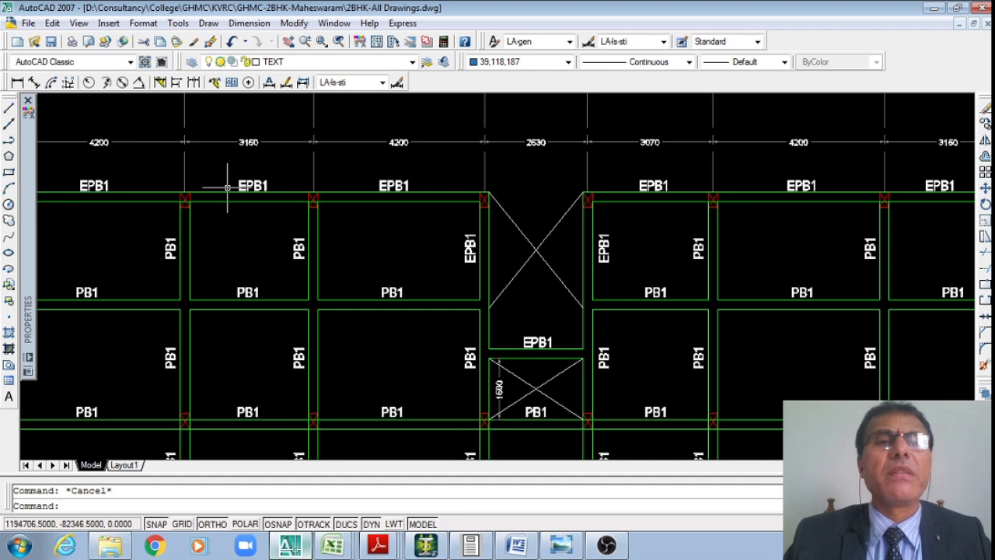
scroll(227, 187, down, 4)
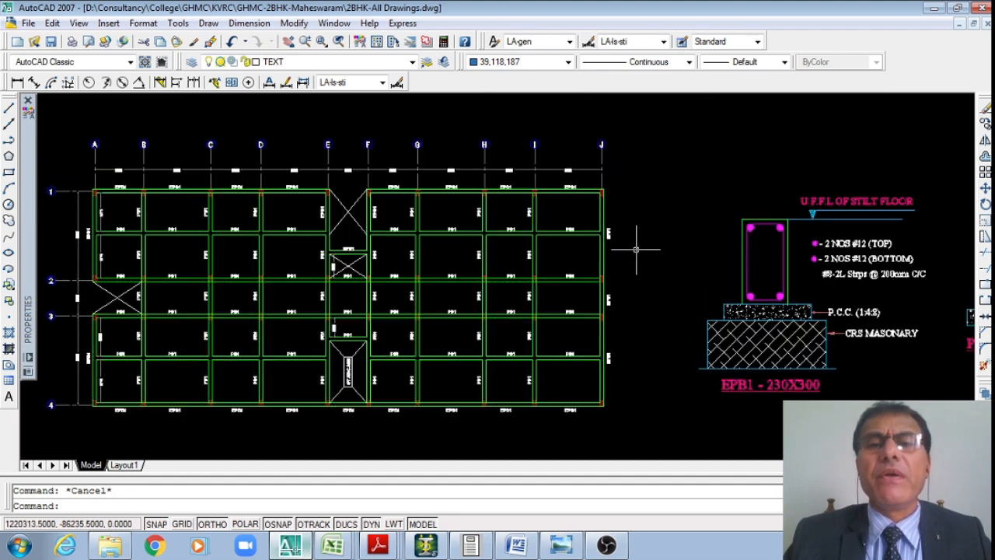
- Inspect the EPB1 - 230X300 section, its reinforcement notes and its masonry base beside the PB1 section
scroll(840, 363, up, 3)
scroll(342, 339, down, 1)
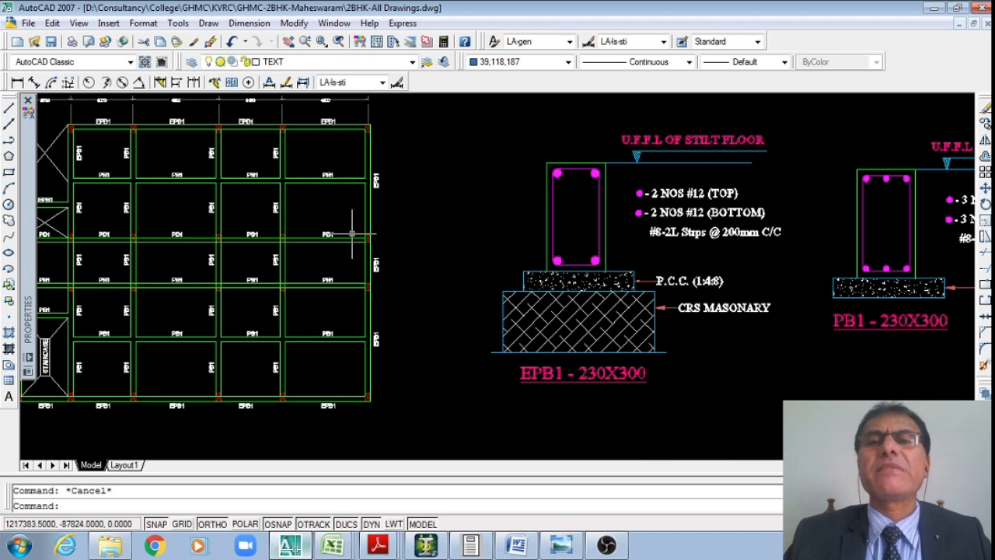
scroll(354, 233, down, 1)
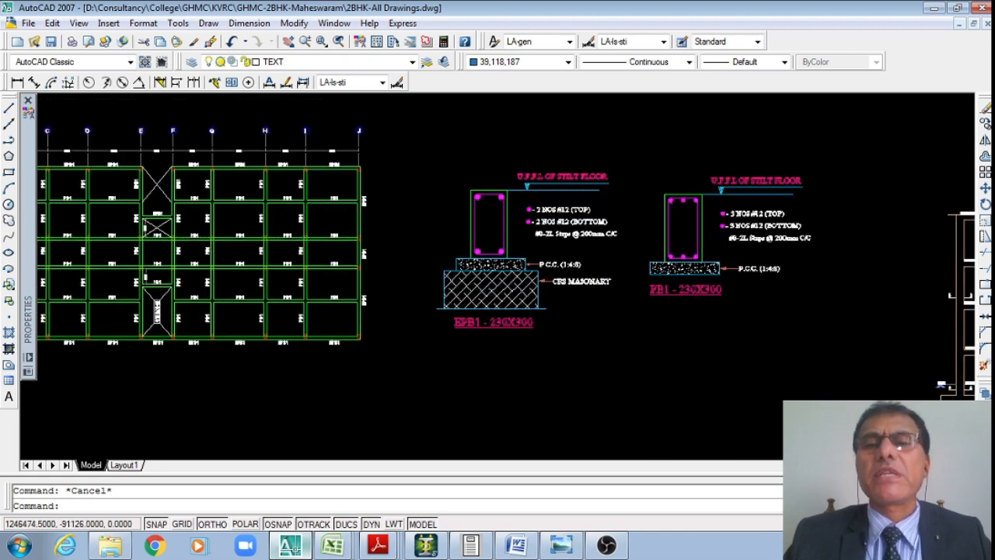
scroll(719, 277, up, 1)
- Examine the PB1 - 230X300 section, including its P.C.C. bed, top and bottom bars and stirrup notes
click(600, 254)
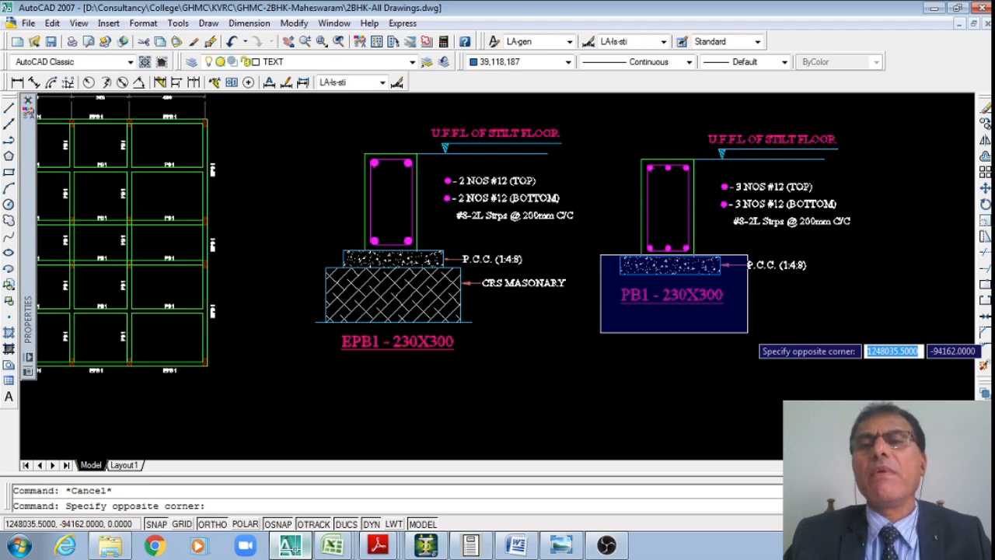
click(748, 330)
key(Escape)
scroll(797, 275, up, 1)
scroll(800, 275, up, 1)
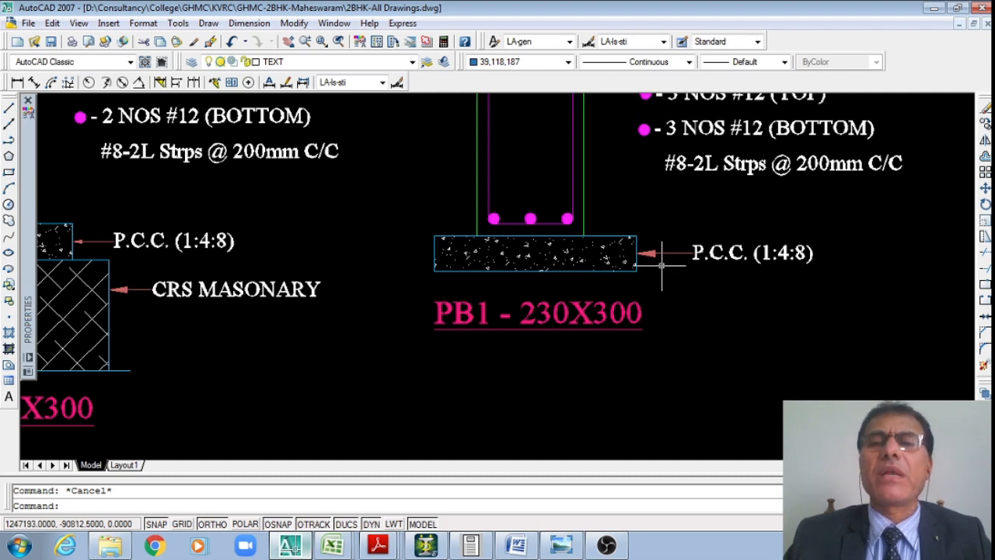
scroll(720, 288, down, 1)
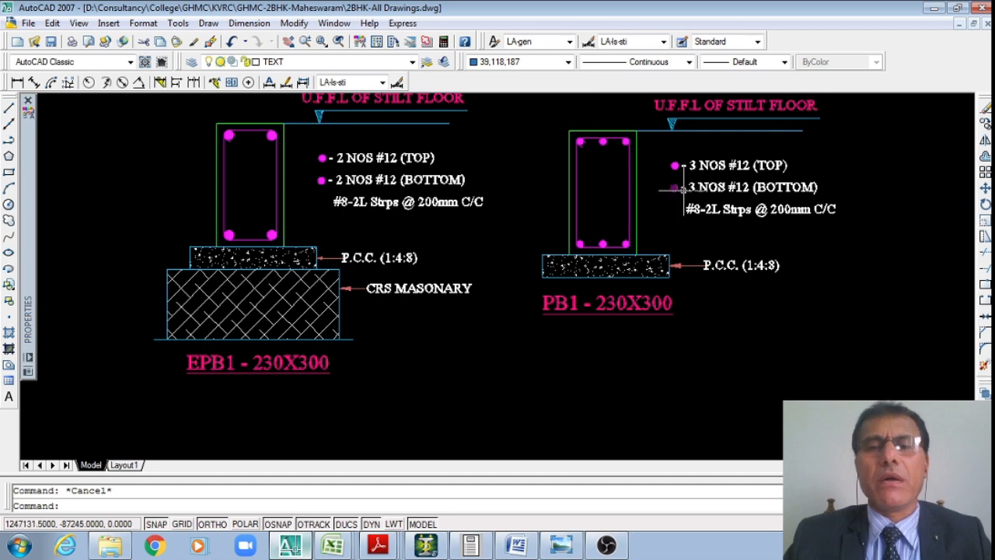
scroll(690, 212, down, 1)
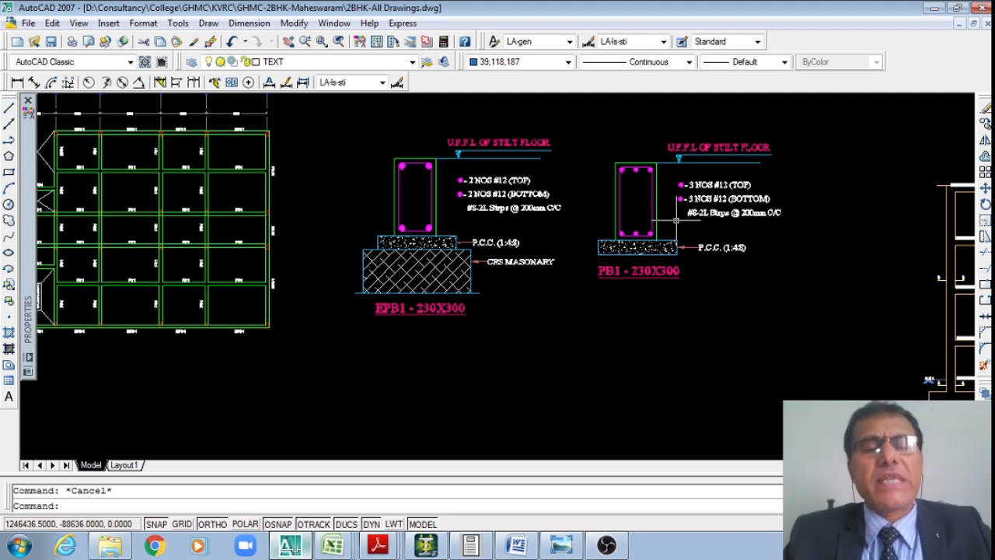
scroll(696, 268, down, 2)
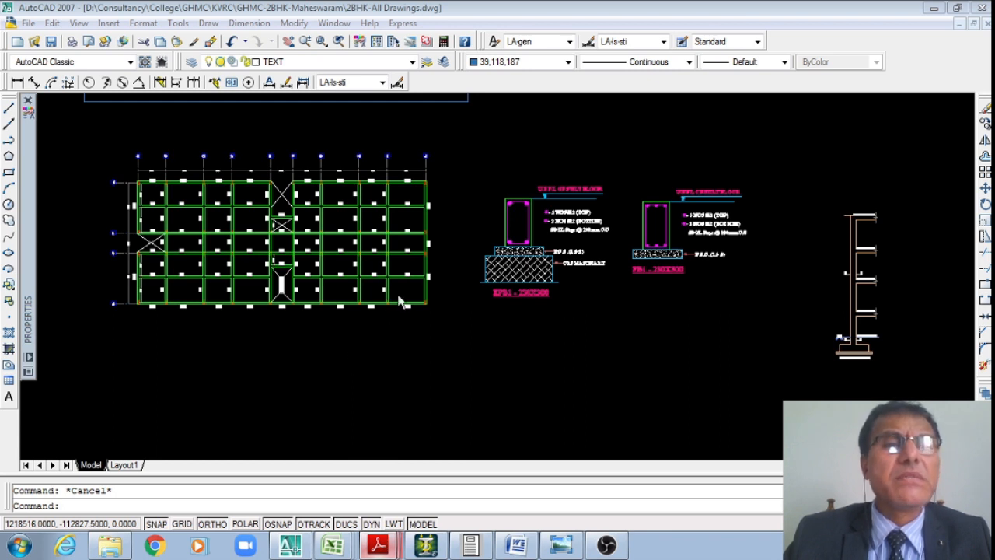
click(461, 212)
click(461, 229)
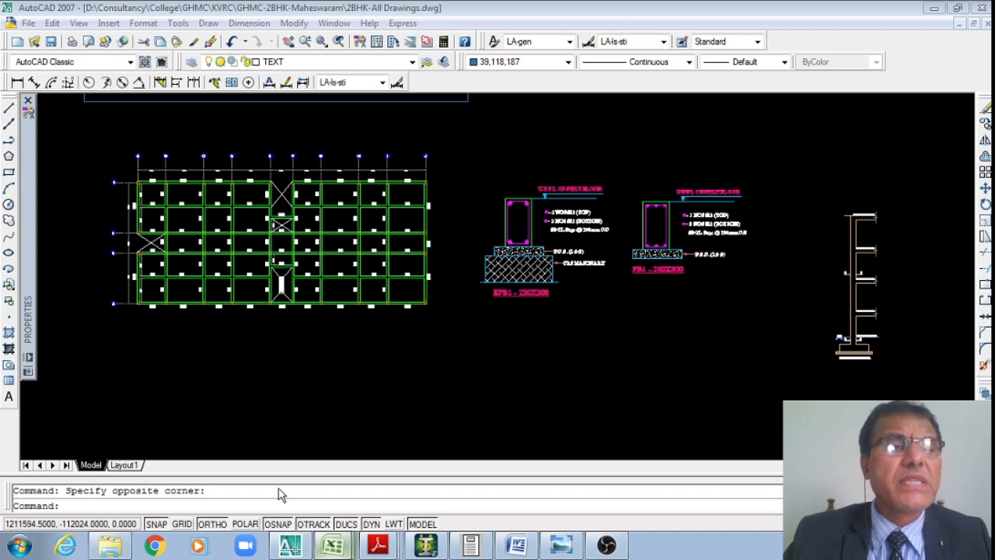
- Switch to the Slab&beam design workbook in Excel and check the slab load and live load cells on the Beam sheet
key(alt+Tab)
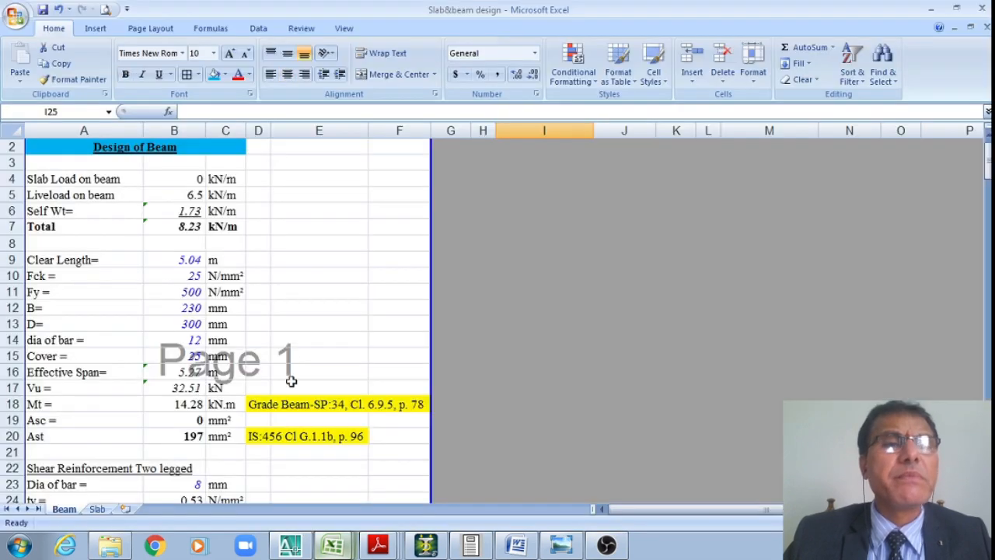
click(202, 179)
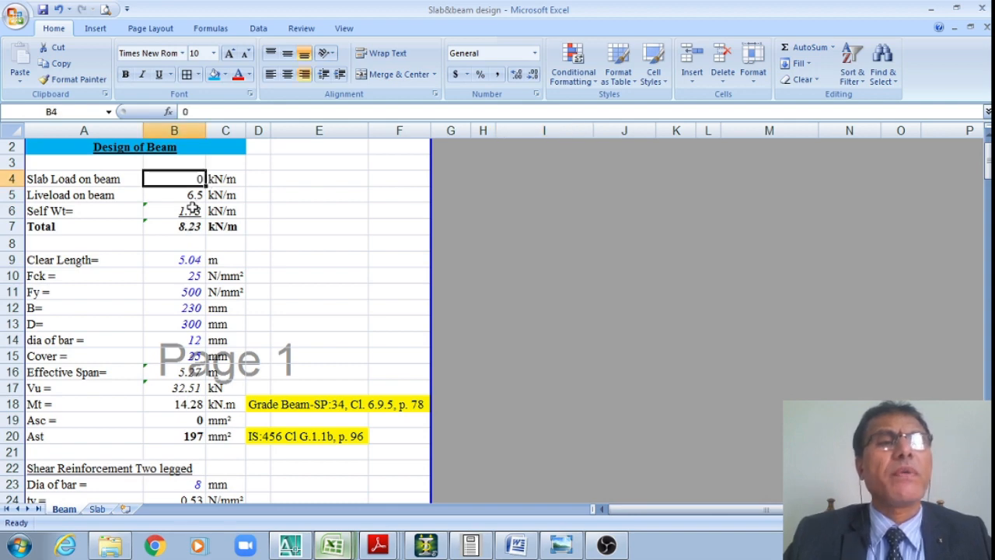
click(191, 196)
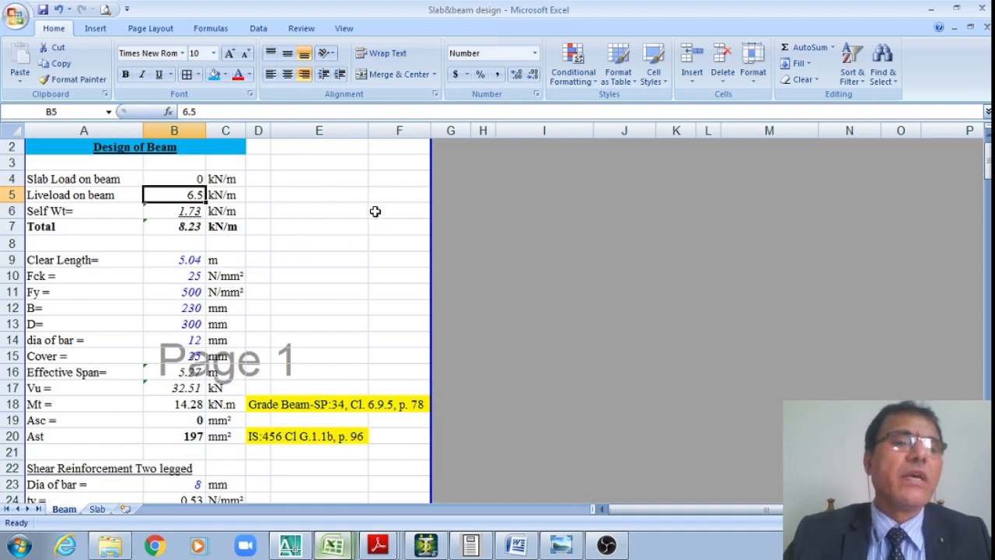
click(395, 228)
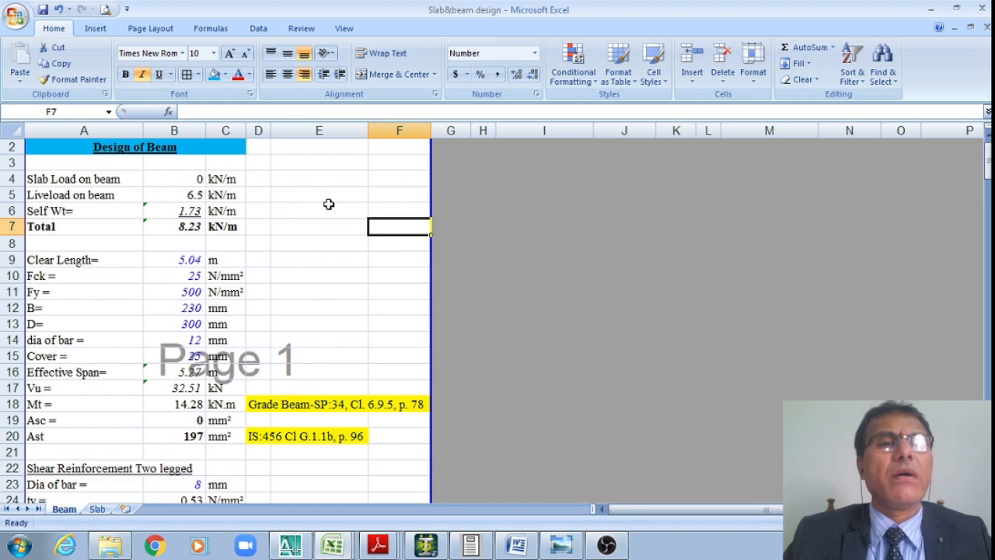
- Review the live load in B5 and open the self-weight formula in B6 to show its cell references
click(195, 195)
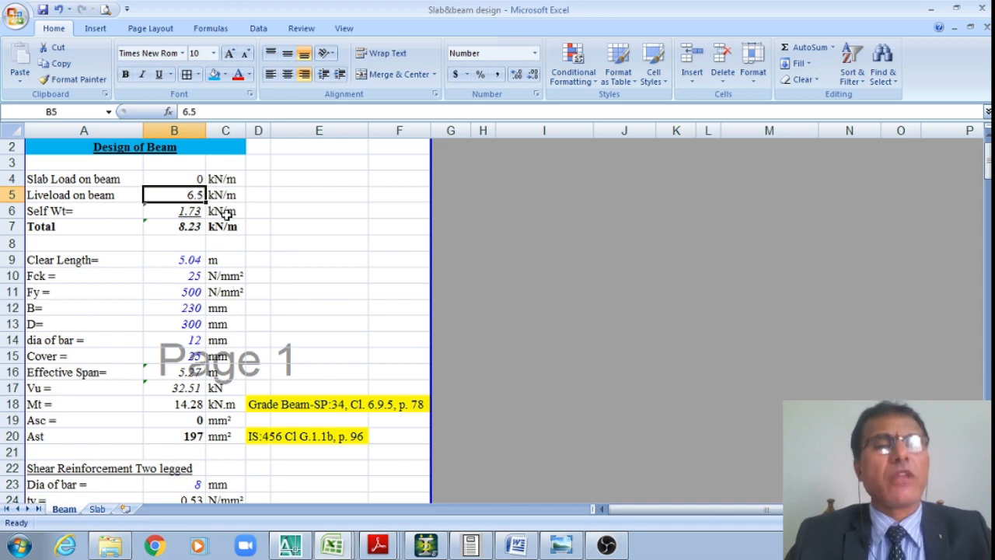
click(195, 210)
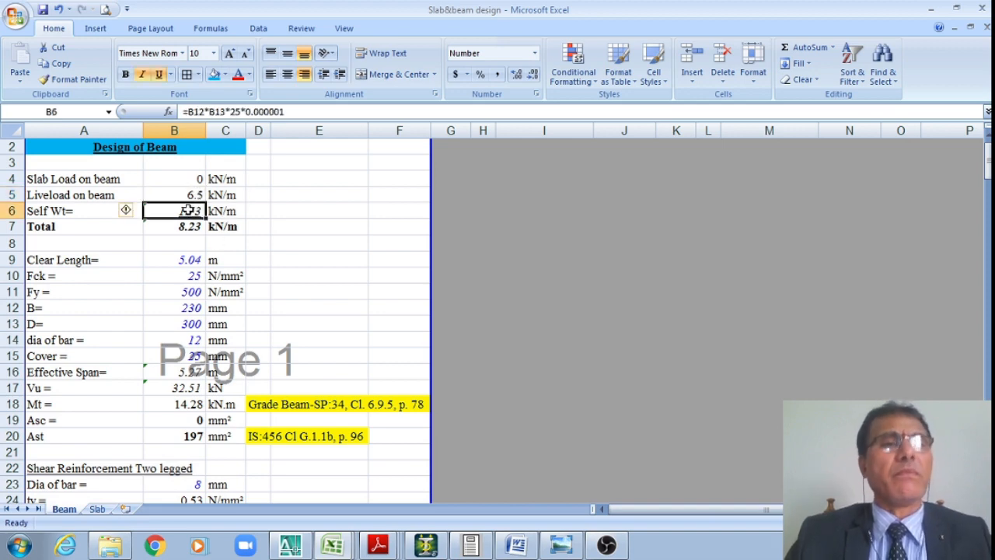
click(310, 111)
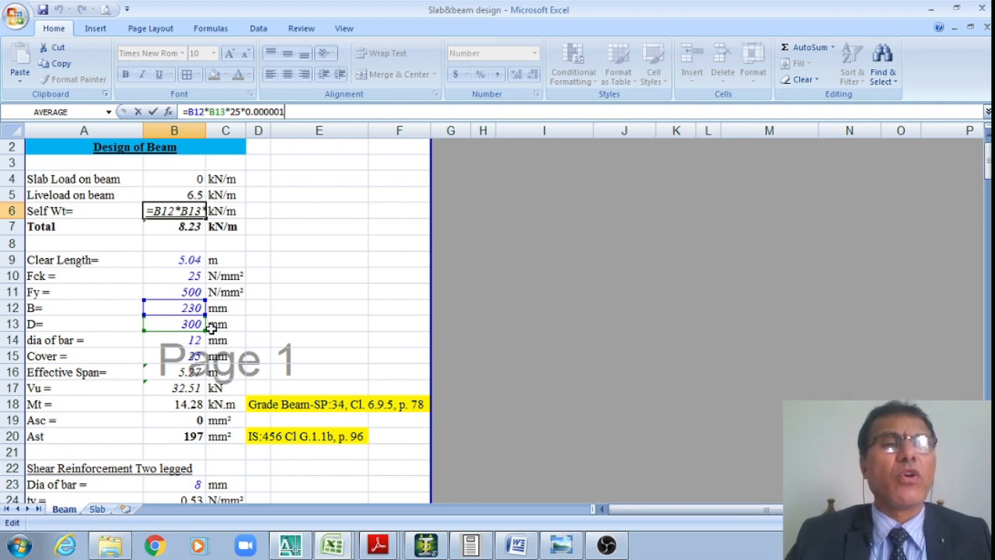
- Close the self-weight formula in B6 of the beam sheet and switch to the 2BHK-All Drawings file in AutoCAD
key(Return)
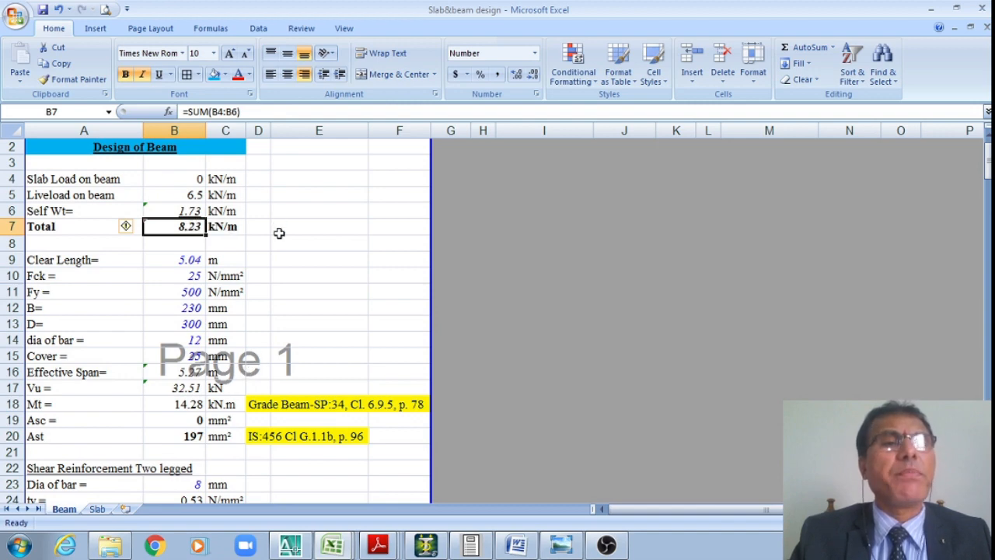
scroll(278, 241, down, 1)
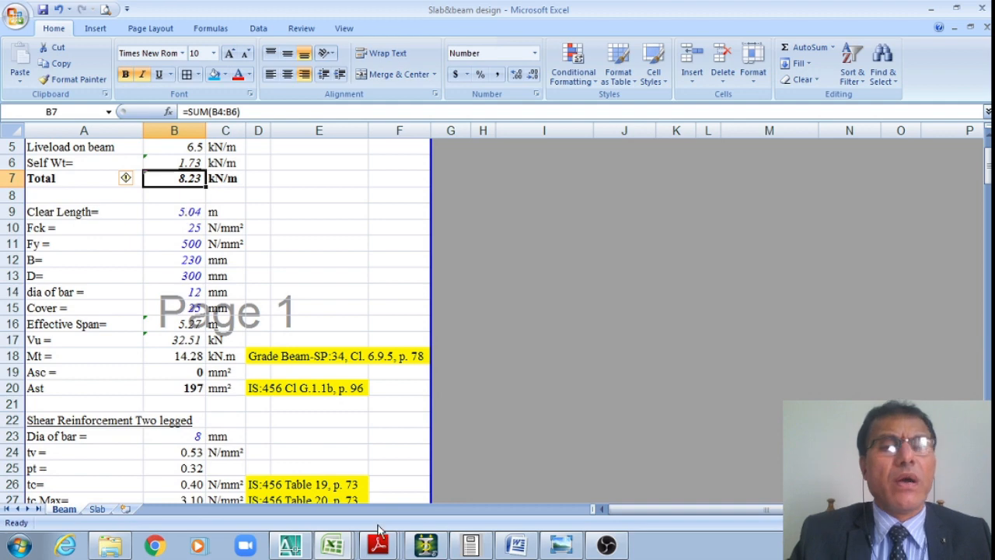
click(289, 545)
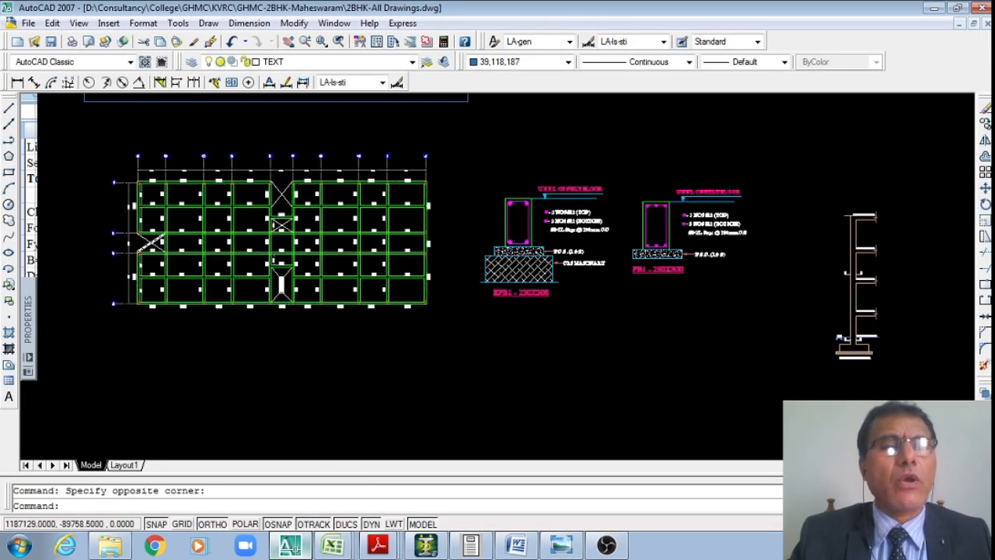
- Examine the plinth beam layout plan, following the beam labels and grid spacings from grid A across to grid J
scroll(160, 245, up, 6)
scroll(294, 181, down, 6)
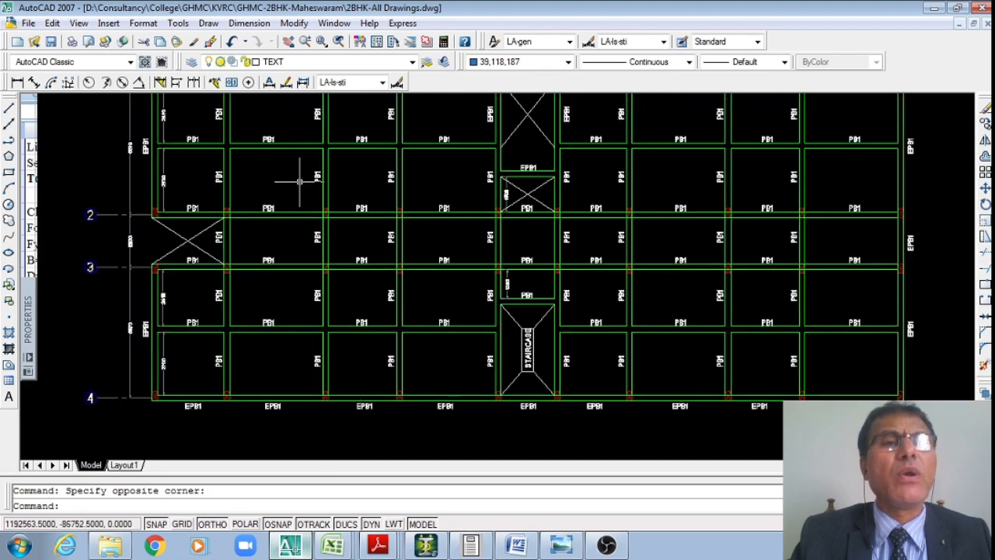
scroll(332, 251, up, 2)
scroll(307, 223, up, 6)
scroll(377, 185, down, 3)
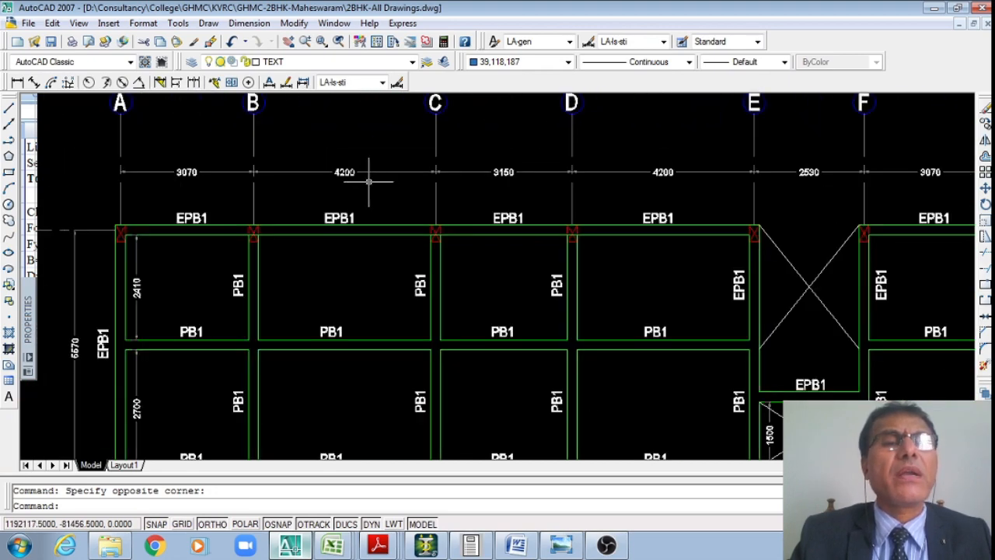
scroll(281, 157, down, 2)
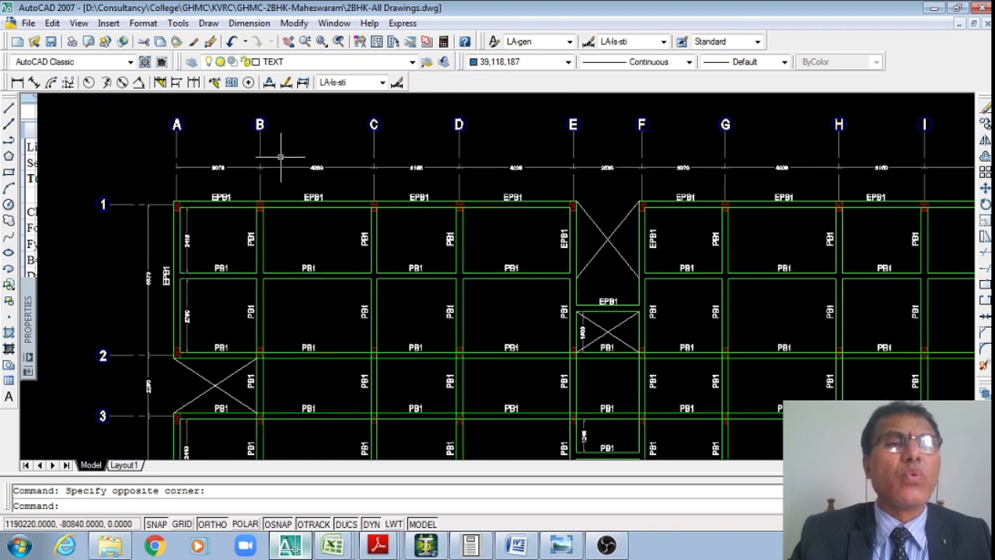
scroll(280, 157, down, 2)
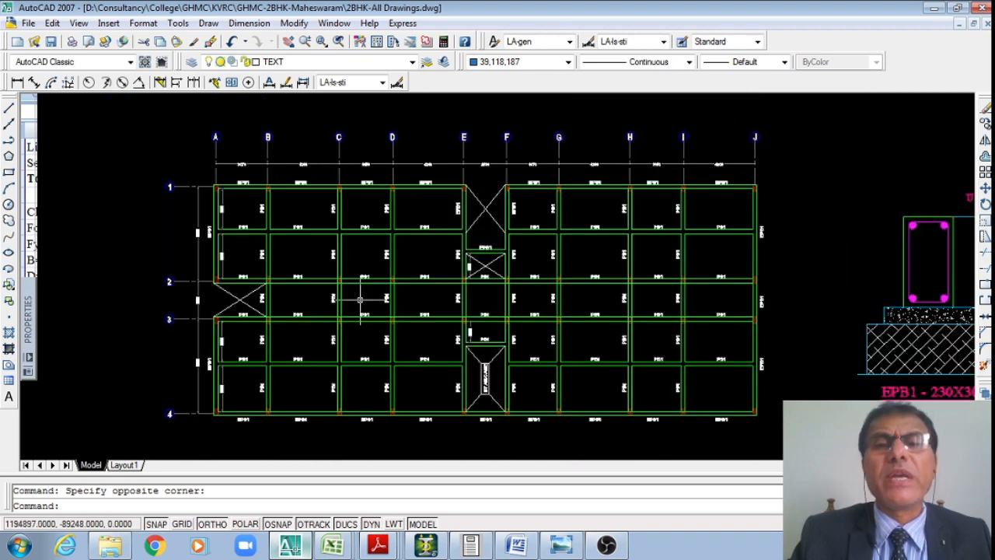
scroll(619, 185, up, 6)
scroll(455, 166, down, 4)
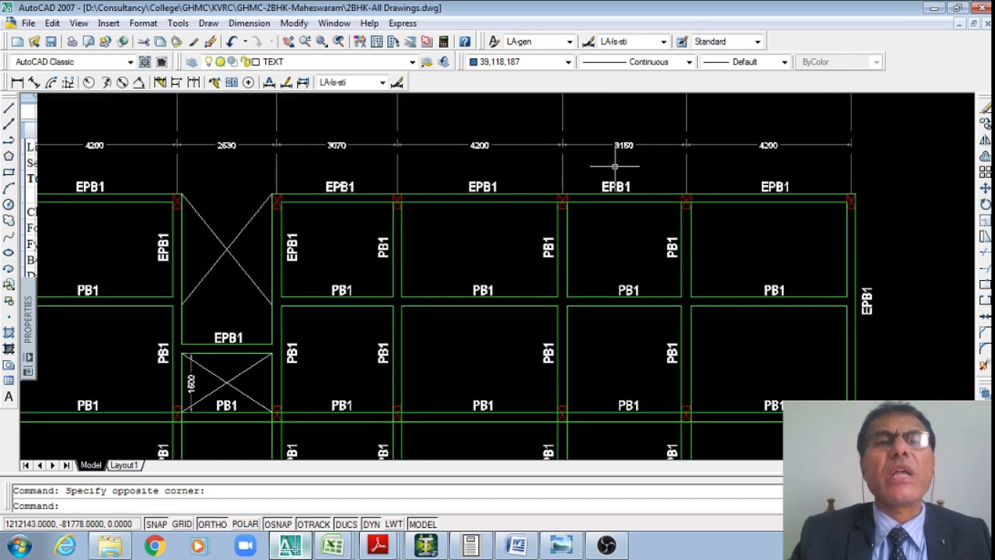
scroll(642, 168, down, 2)
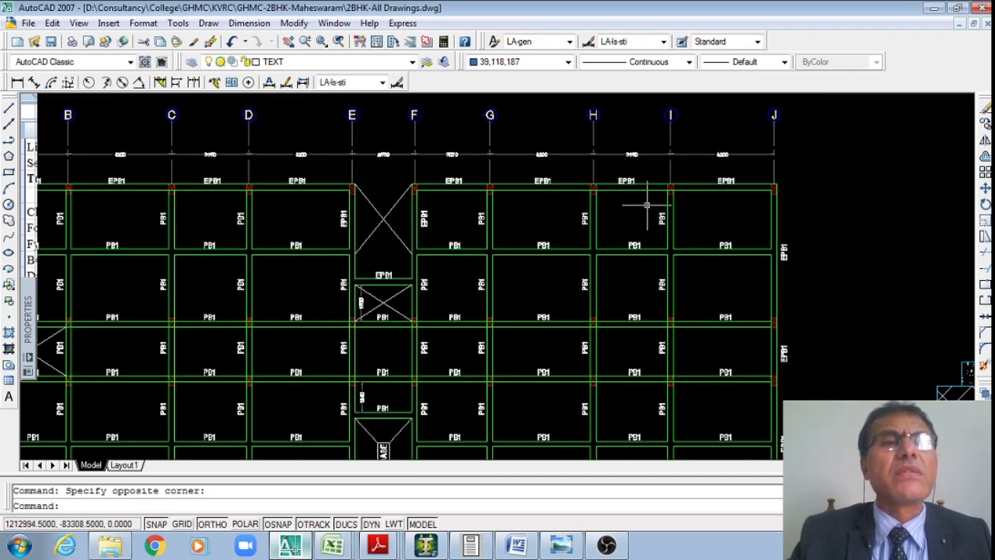
- Examine the EPB1 and PB1 beams in the bays from grid A to E between grids 1 and 2
scroll(588, 200, down, 3)
scroll(318, 185, up, 2)
scroll(314, 185, up, 3)
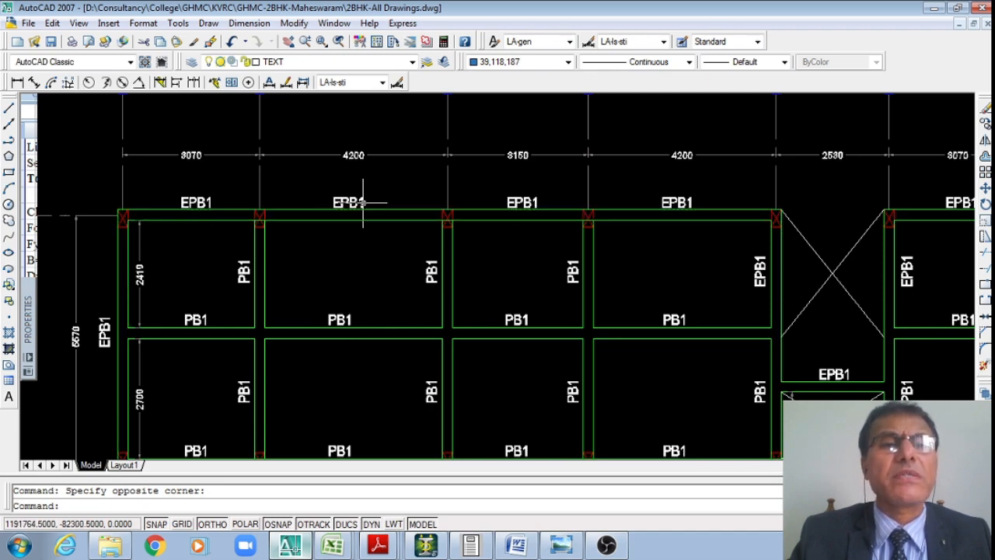
scroll(329, 190, down, 2)
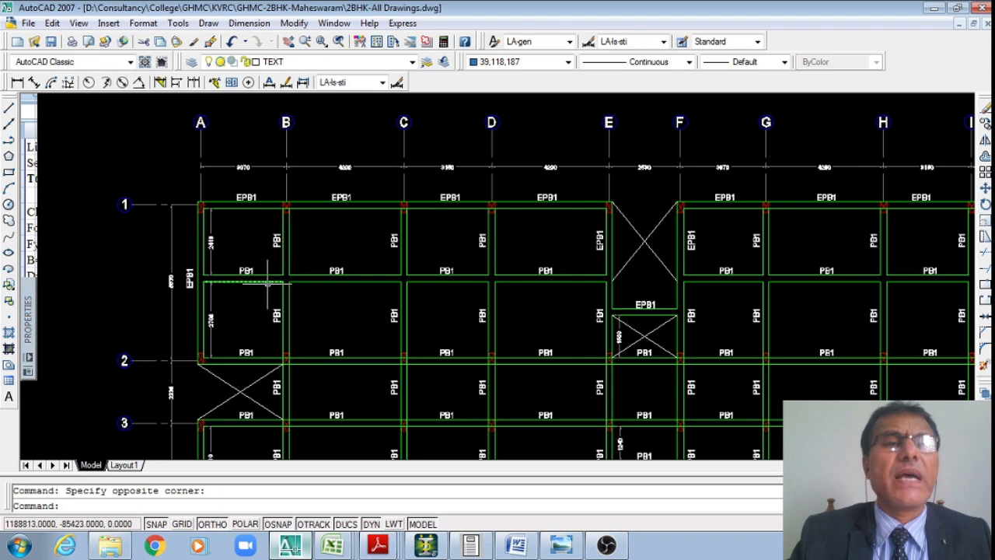
scroll(307, 247, up, 2)
scroll(318, 237, down, 2)
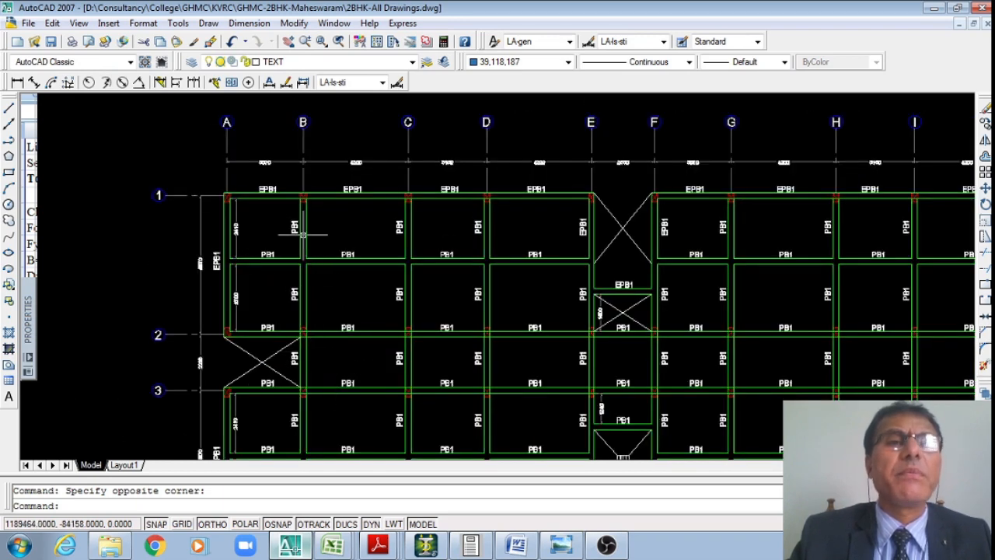
- Highlight the PB1 beam lines on grid B between grids 1 and 2 and its end columns, and clear the selection
scroll(311, 226, up, 2)
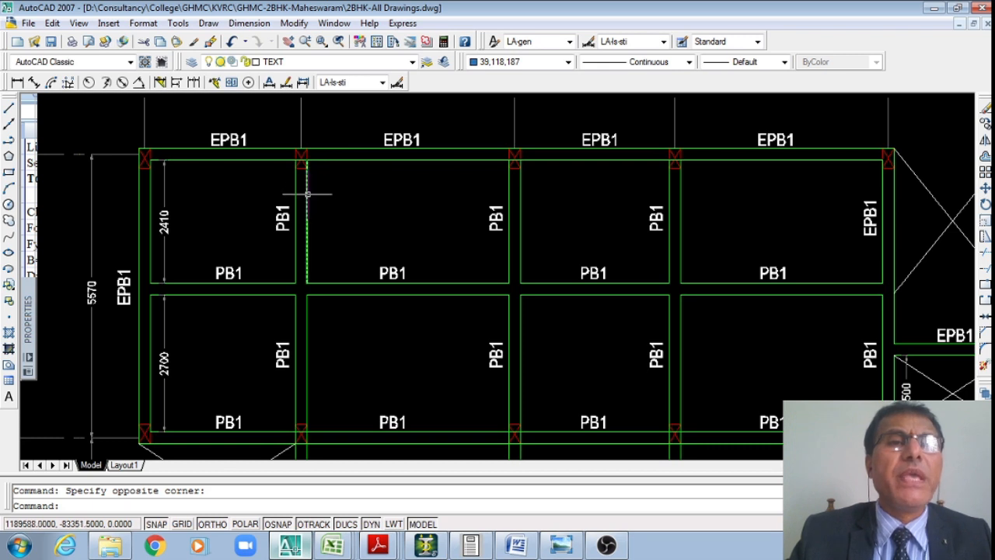
click(307, 193)
click(297, 224)
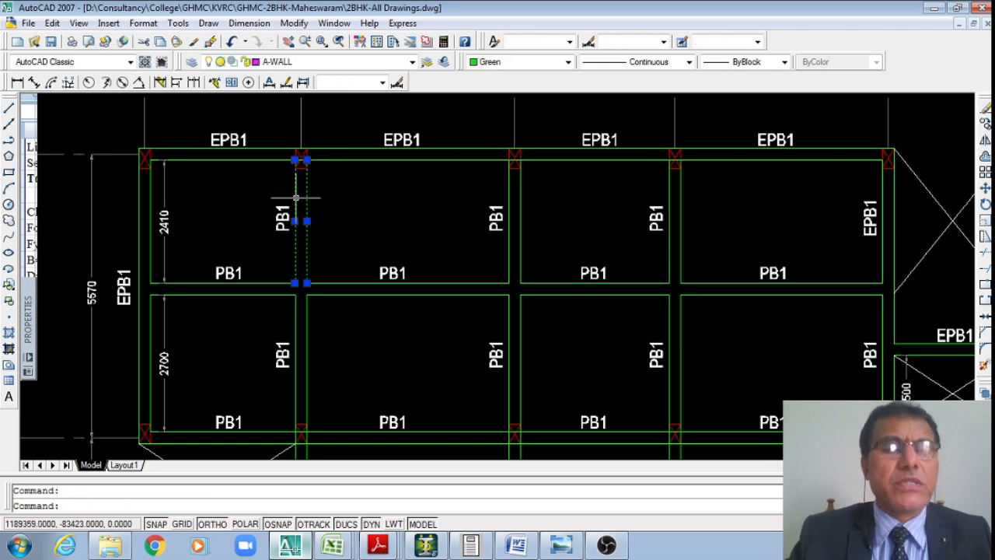
click(311, 356)
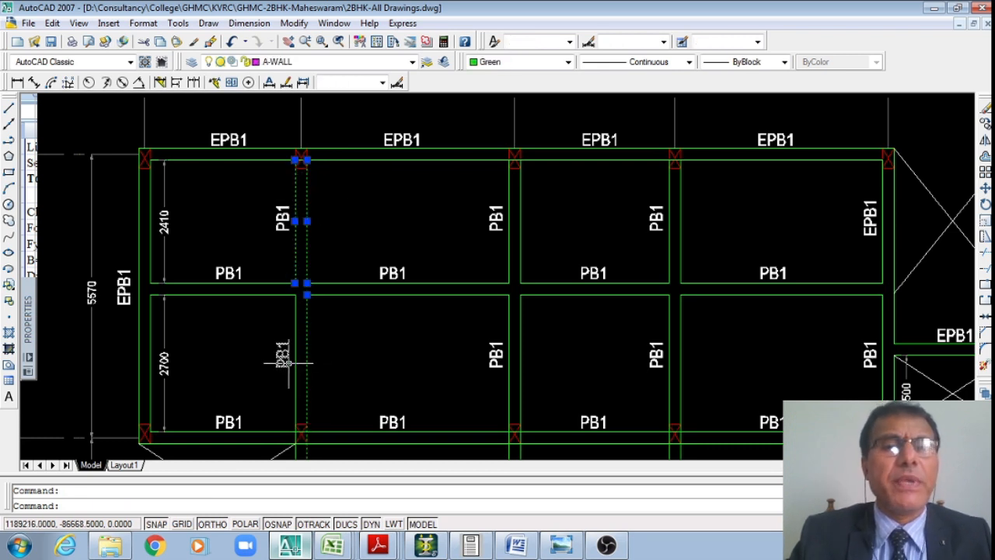
click(294, 359)
click(288, 137)
click(342, 195)
click(282, 413)
click(335, 453)
key(Escape)
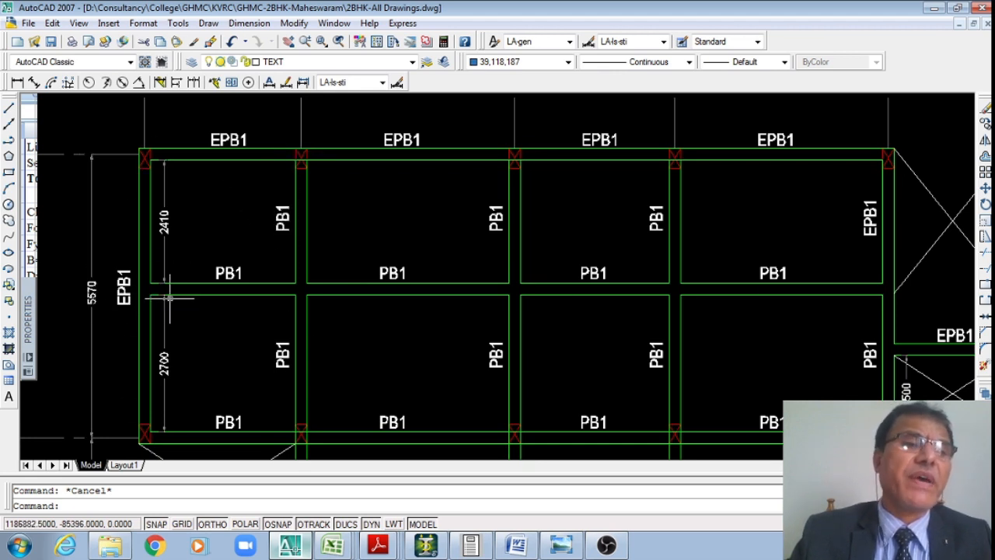
- Highlight the EPB1 beam on grid 1 and the upper PB1 beam on grid B in turn, clearing each selection
click(351, 125)
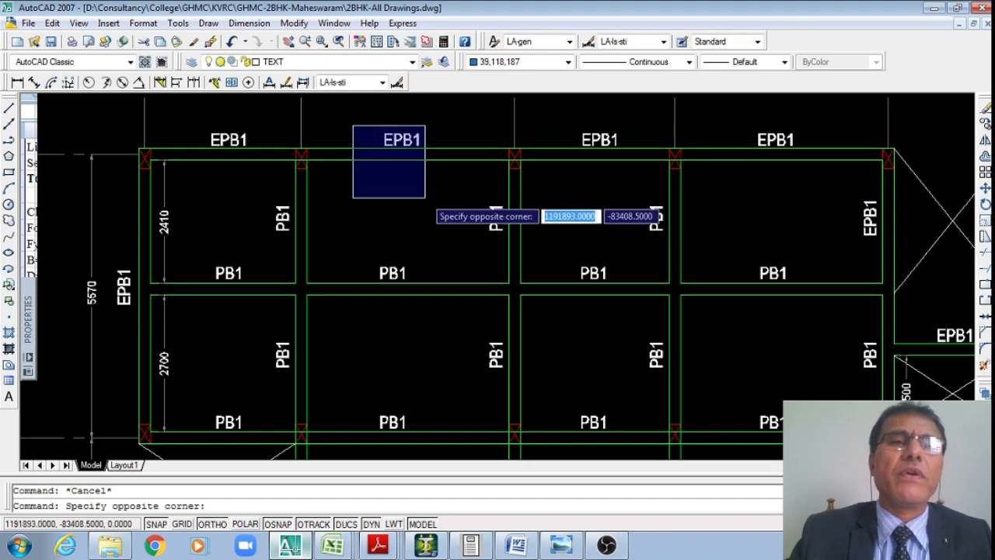
click(419, 188)
click(344, 162)
click(332, 133)
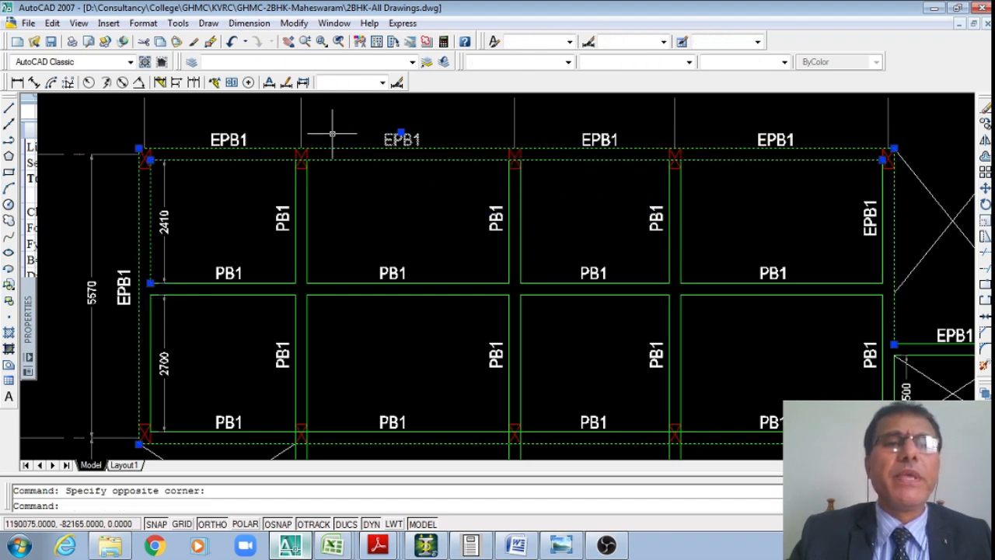
key(Escape)
click(333, 222)
click(256, 224)
key(Escape)
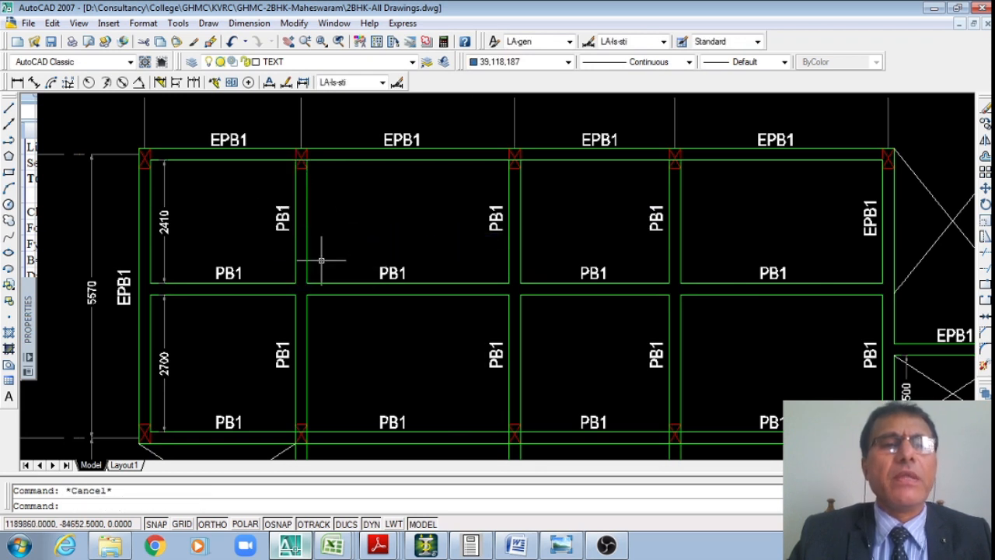
- Highlight the intermediate PB1 label between grids B and C and the PB1 beam between A and B, clearing each selection
click(225, 261)
click(438, 304)
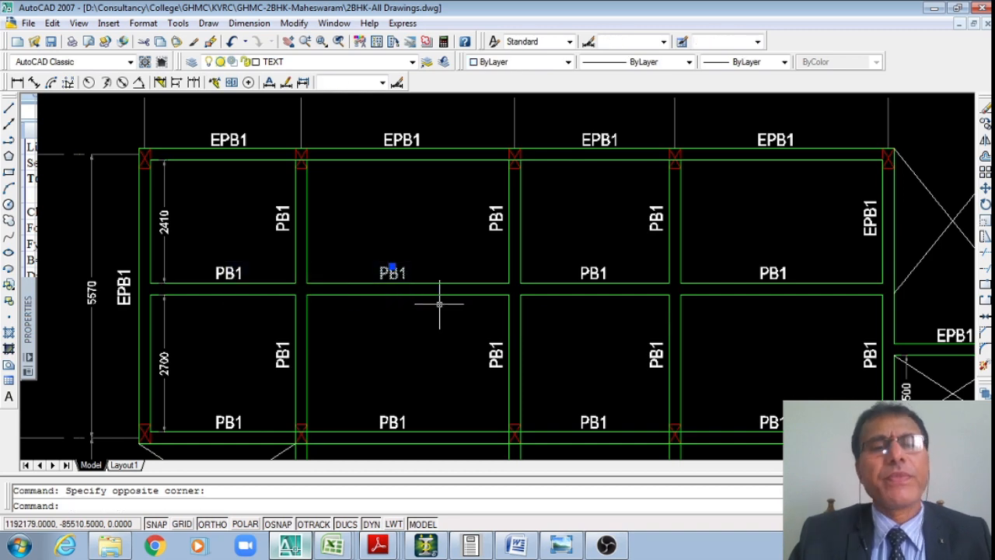
key(Escape)
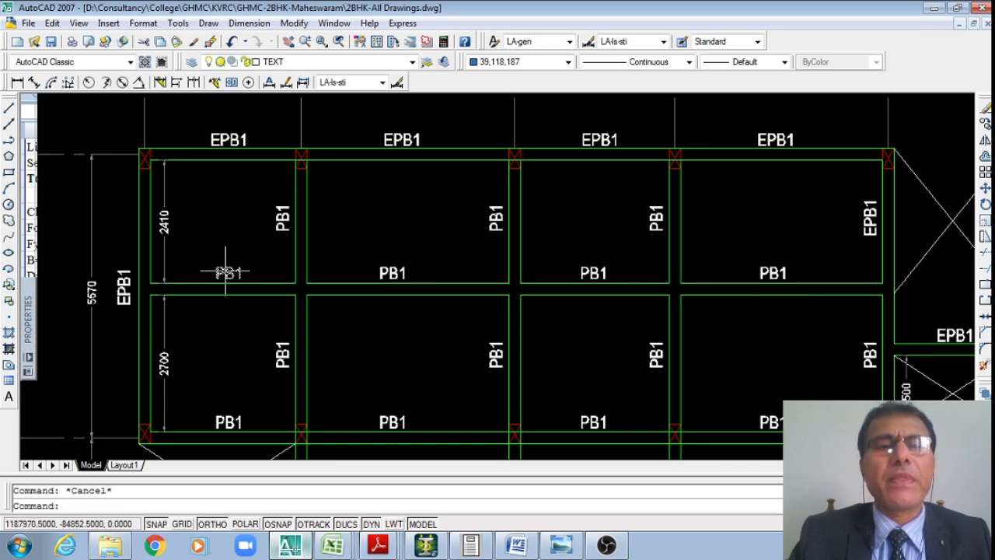
click(204, 333)
click(179, 261)
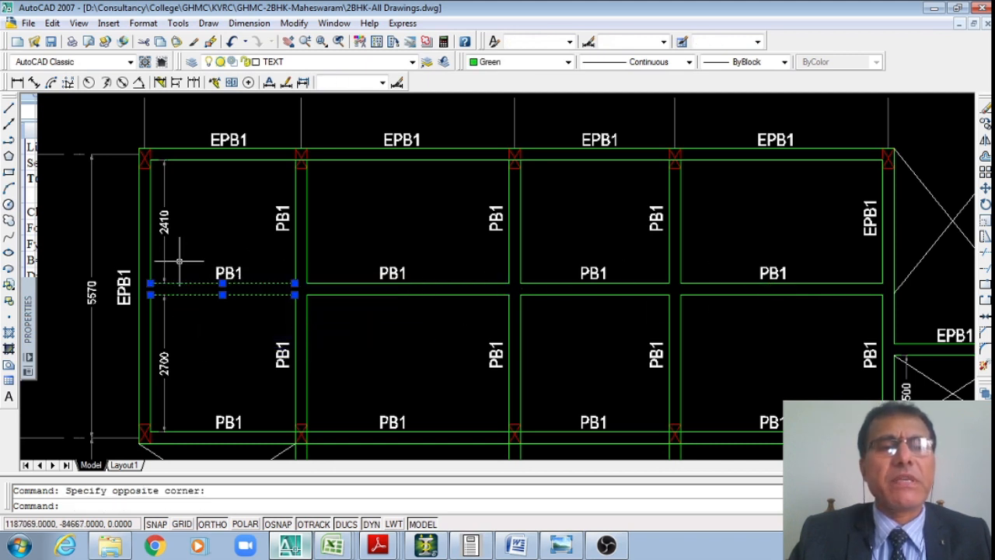
key(Escape)
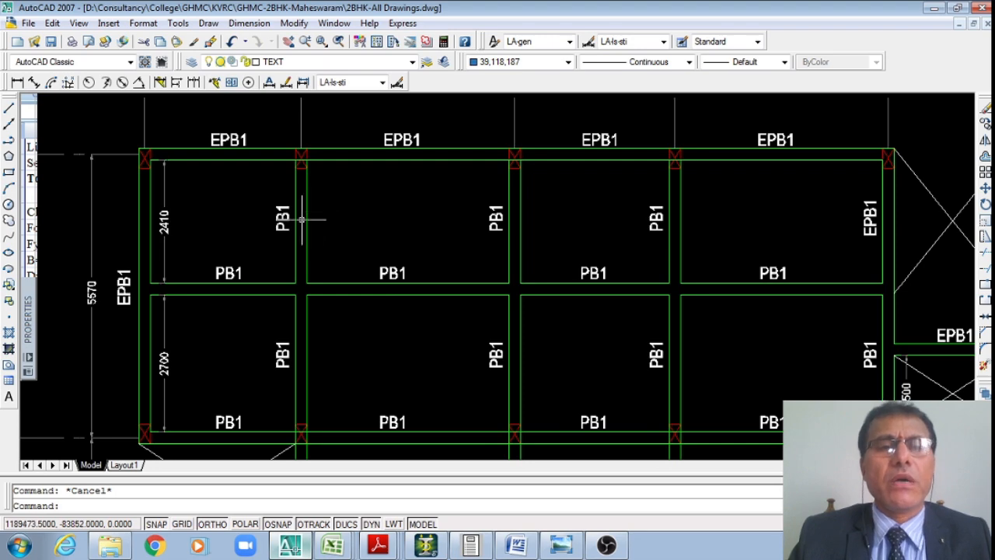
- Check the beam design inputs on the Excel Beam sheet and return to the AutoCAD plinth beam plan
scroll(304, 237, down, 2)
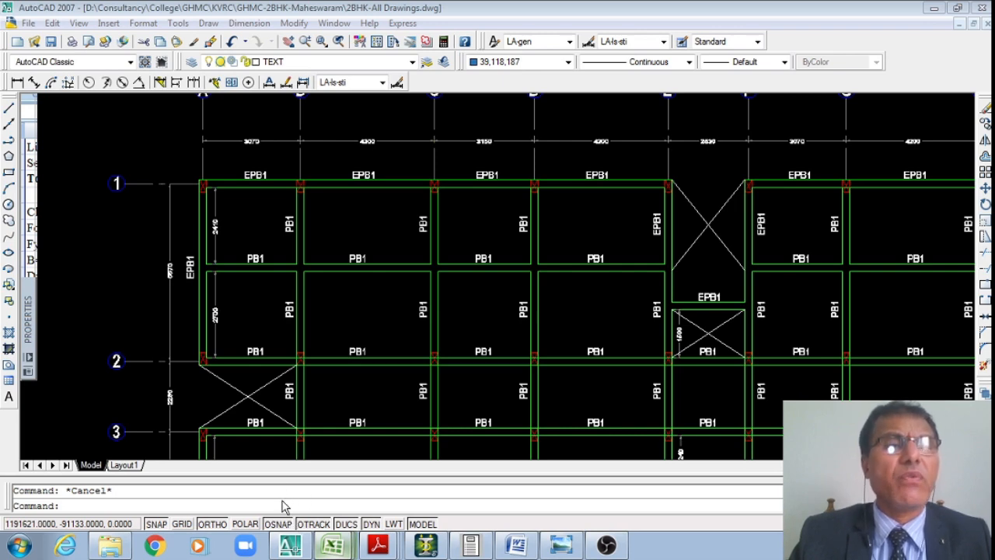
click(334, 545)
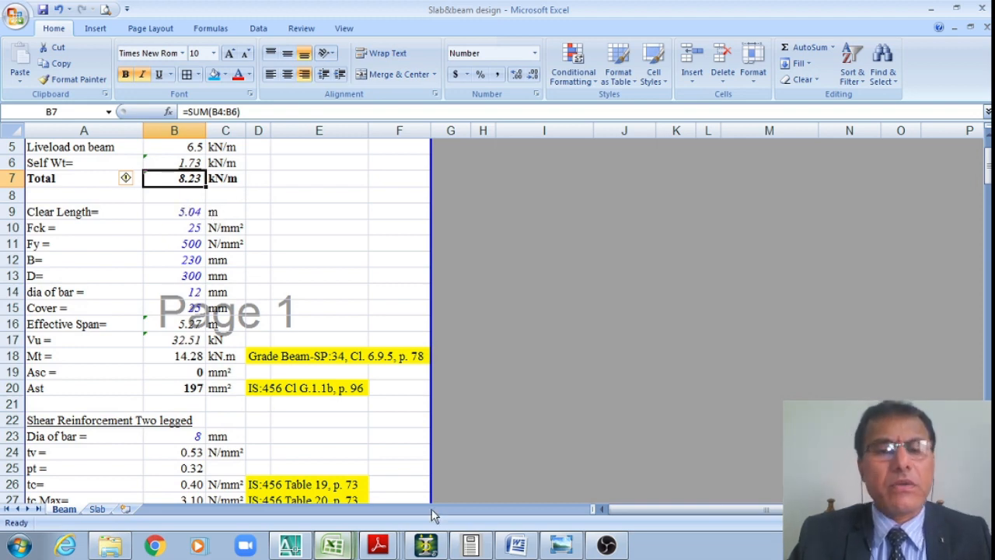
click(290, 545)
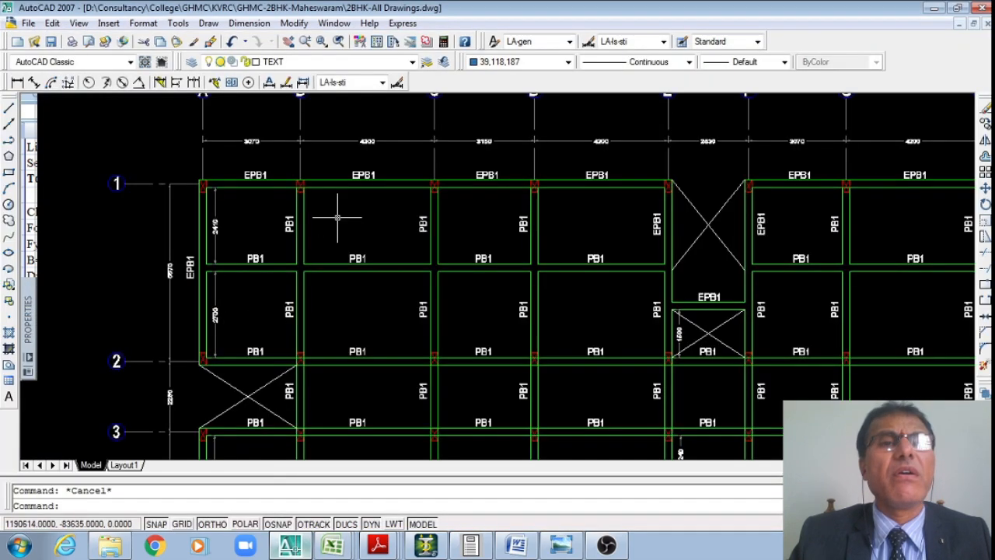
- Inspect the columns at grids A and B on grid line 1 and the beams framing into them
scroll(316, 206, up, 2)
scroll(337, 155, down, 1)
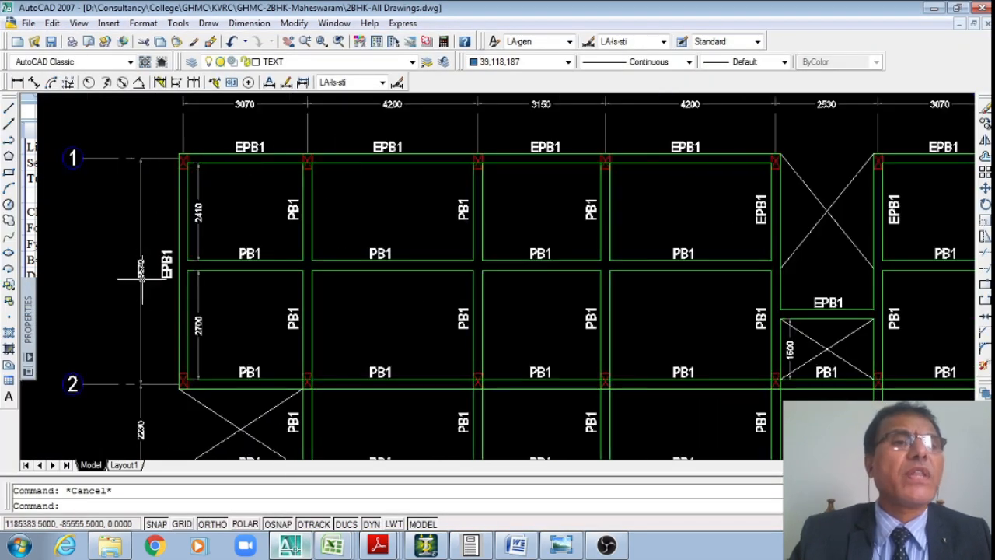
scroll(153, 161, up, 3)
scroll(222, 155, up, 3)
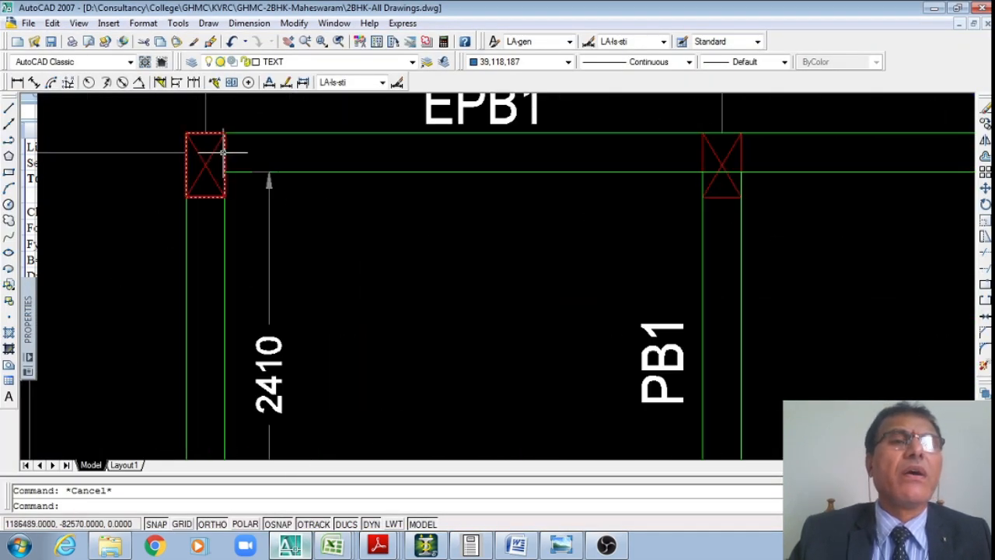
scroll(222, 153, down, 4)
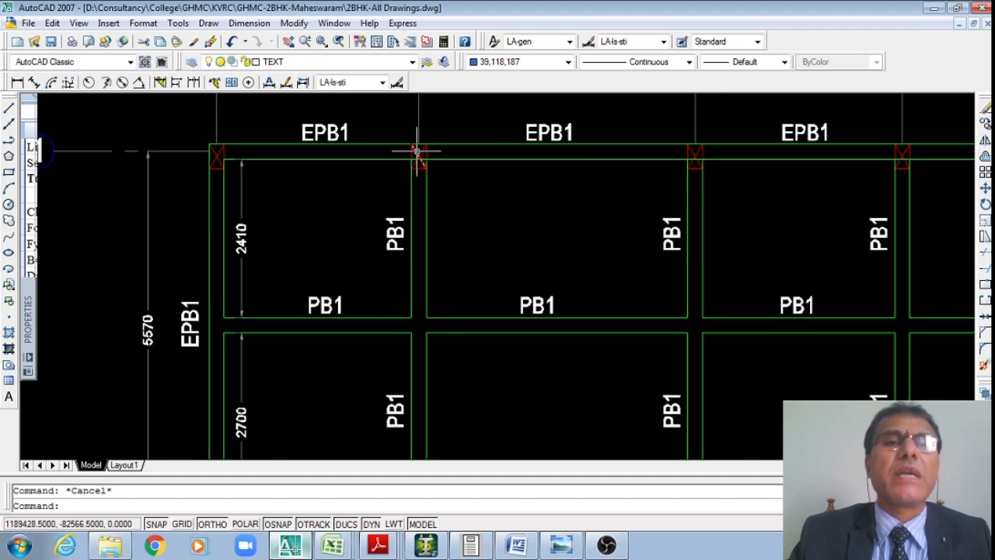
scroll(443, 147, up, 5)
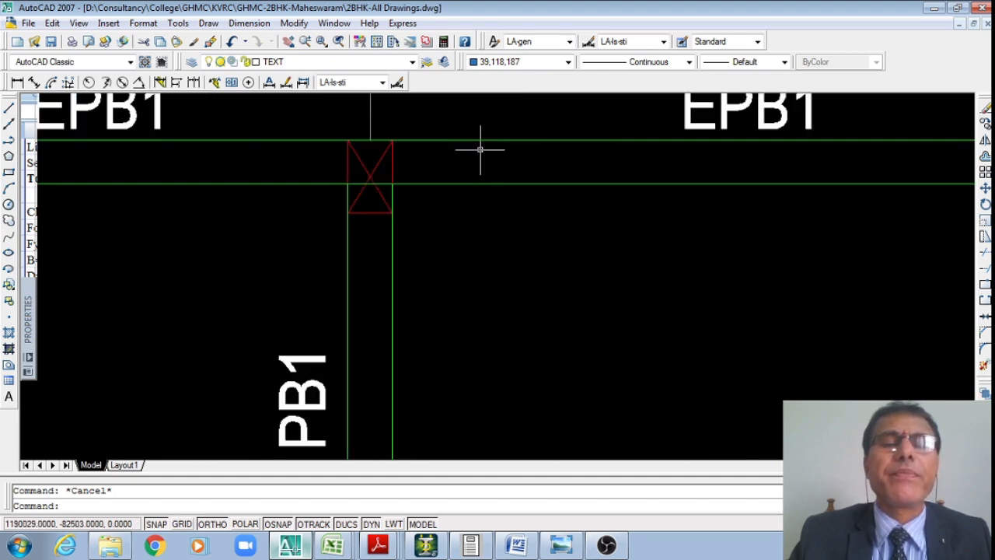
scroll(451, 151, down, 4)
scroll(458, 220, down, 2)
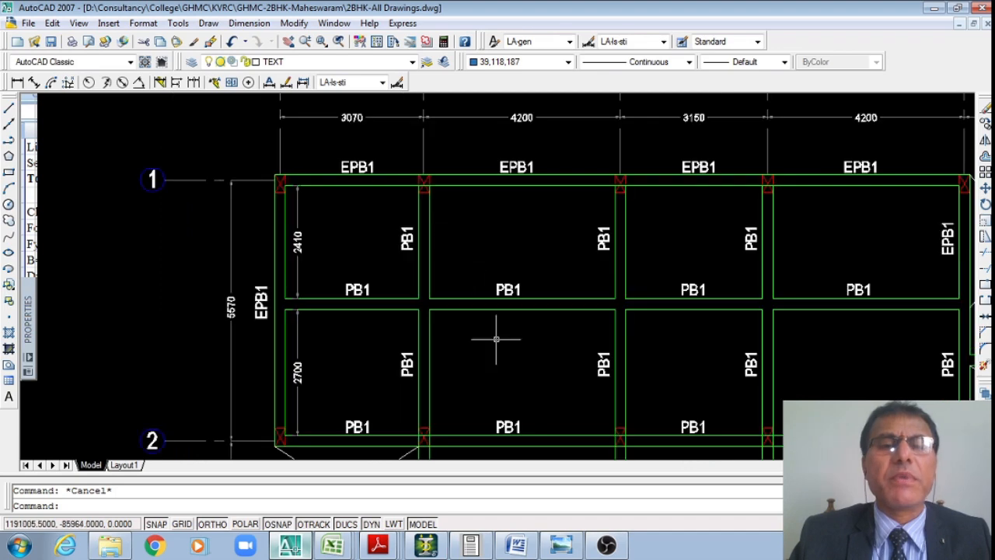
- Measure the clear span of the PB1 beam on grid B between grids 1 and 2 without placing the dimension
click(19, 83)
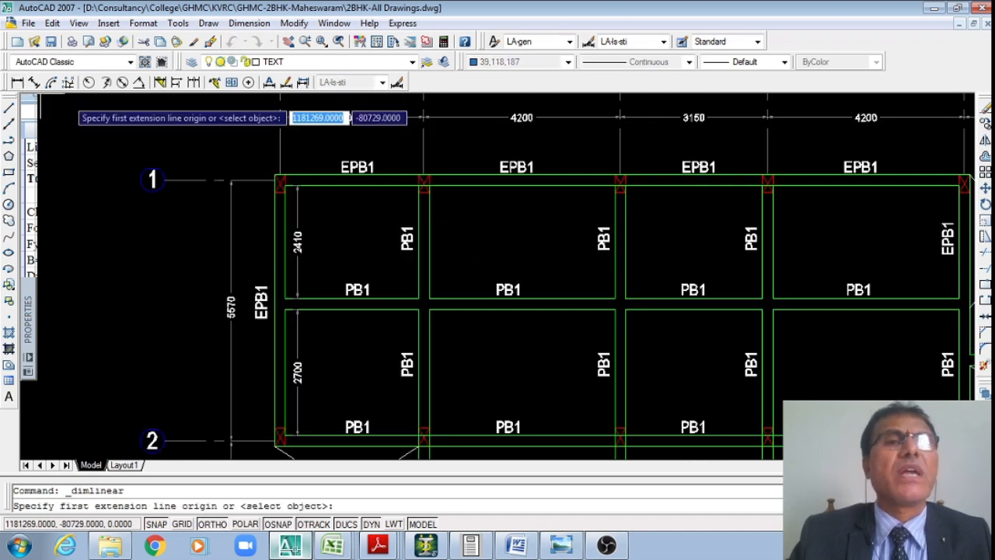
scroll(470, 203, up, 4)
click(369, 148)
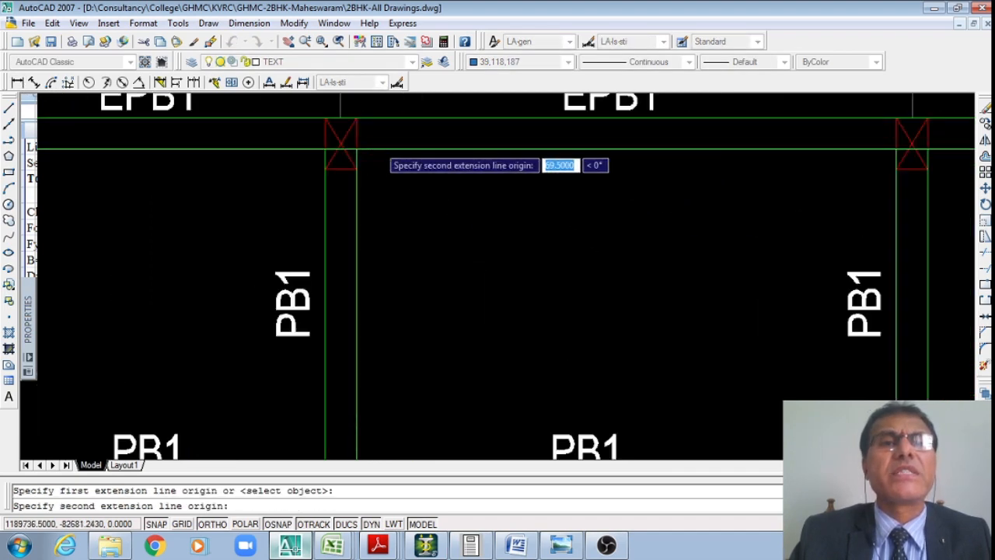
scroll(376, 149, down, 3)
scroll(395, 430, up, 4)
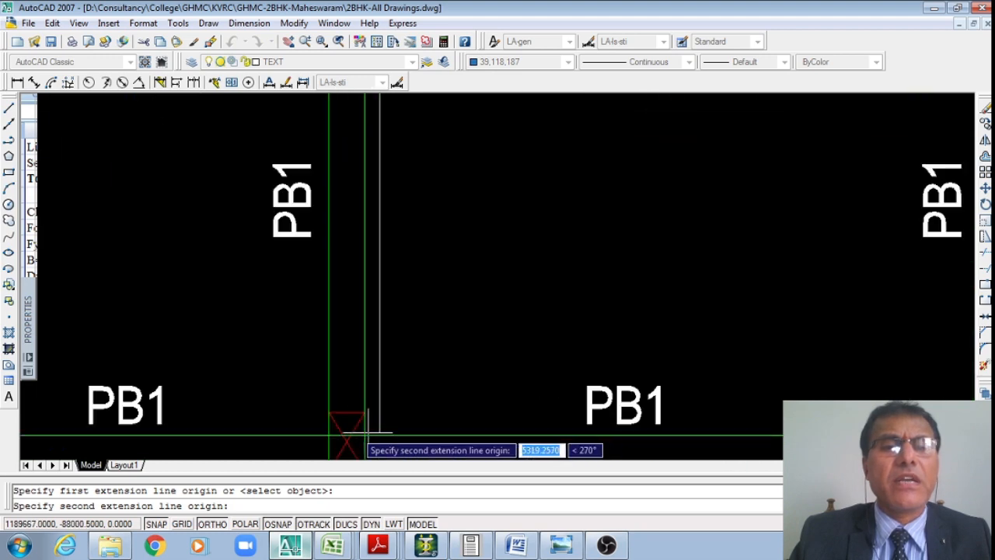
click(377, 435)
scroll(377, 435, down, 5)
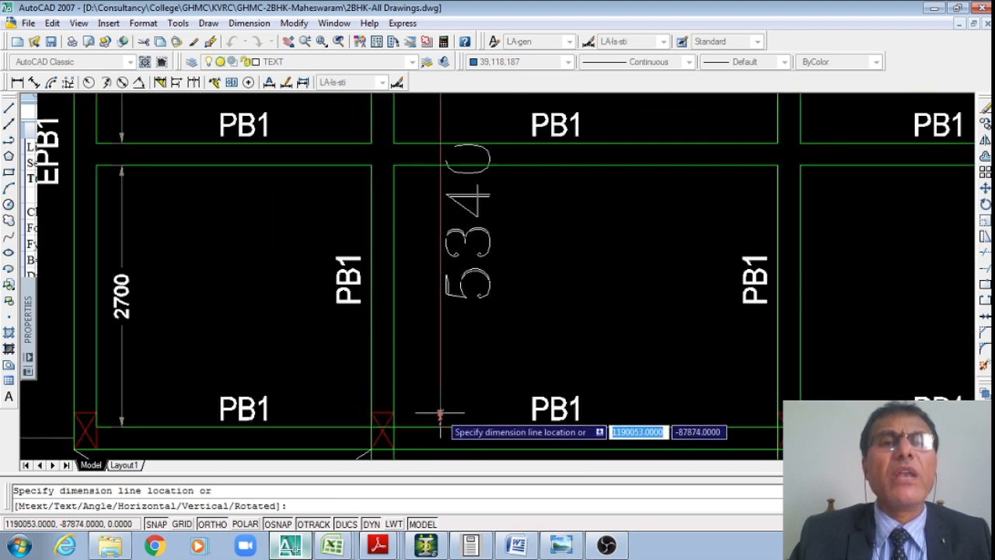
key(Escape)
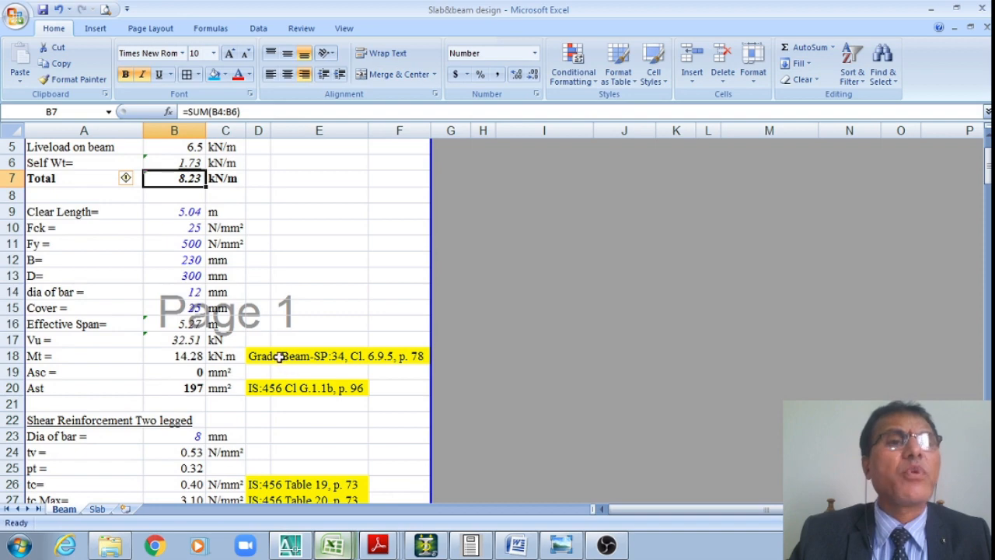
- Switch to the Excel Beam sheet and set the clear length in B9 to 5.34 m
click(195, 213)
click(193, 111)
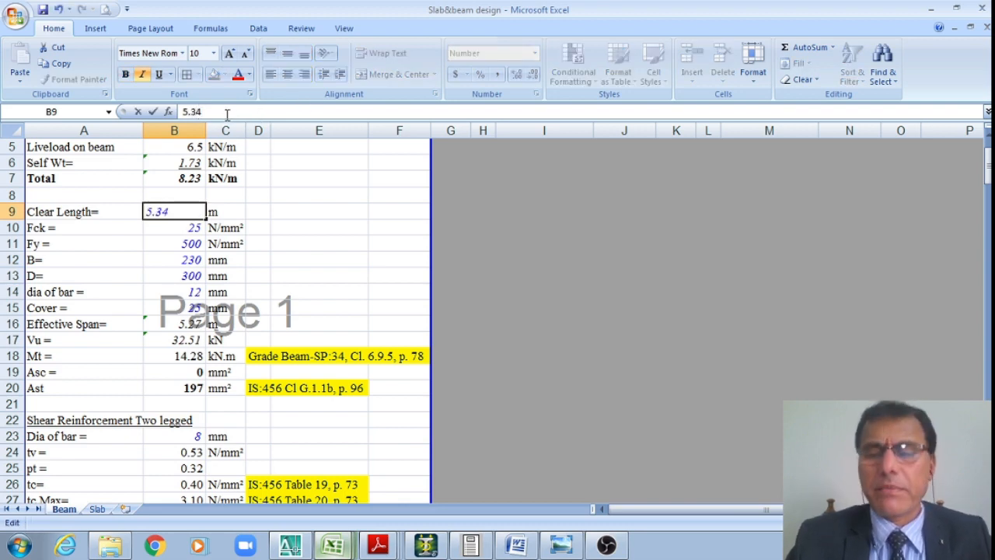
key(Return)
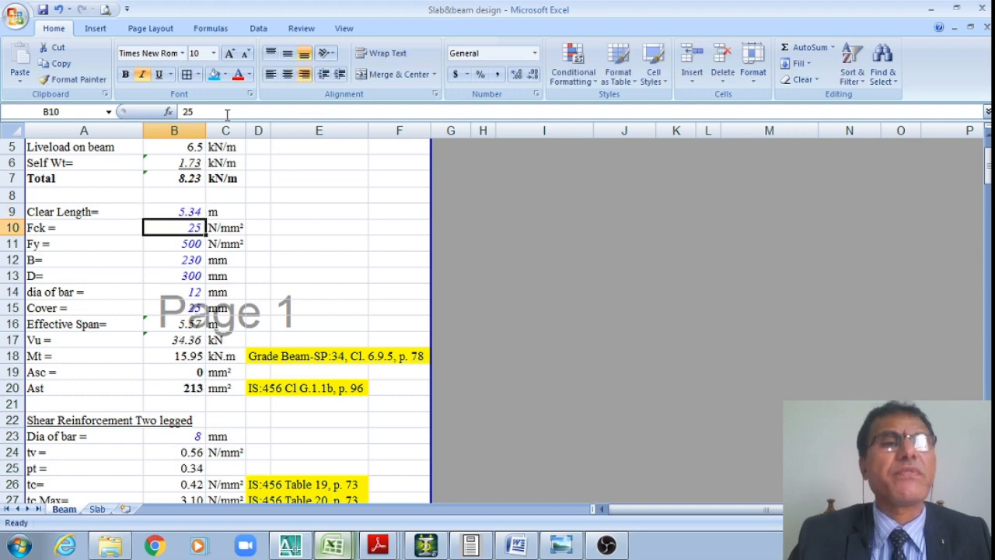
- Check the steel grade Fy, bar diameter and cover inputs of the beam design
click(186, 246)
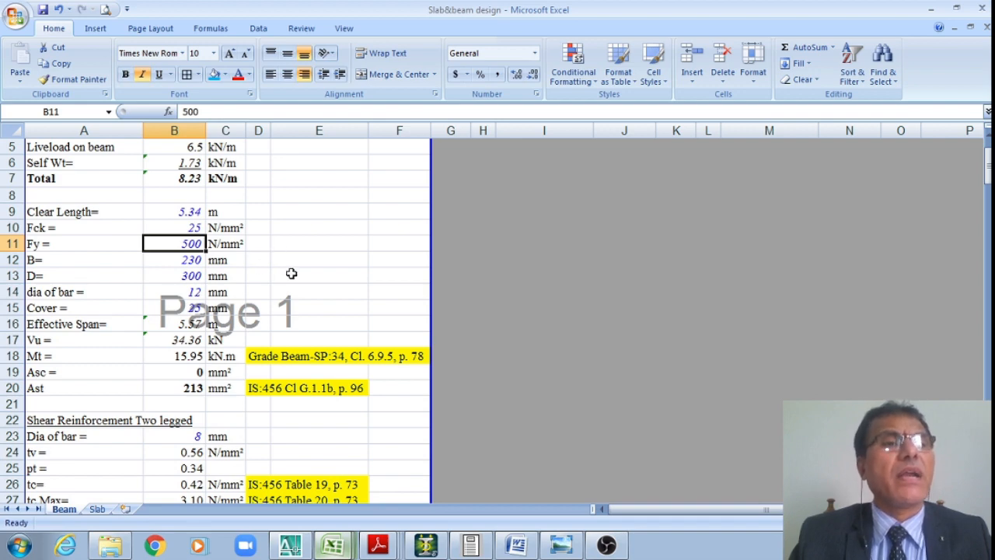
click(198, 293)
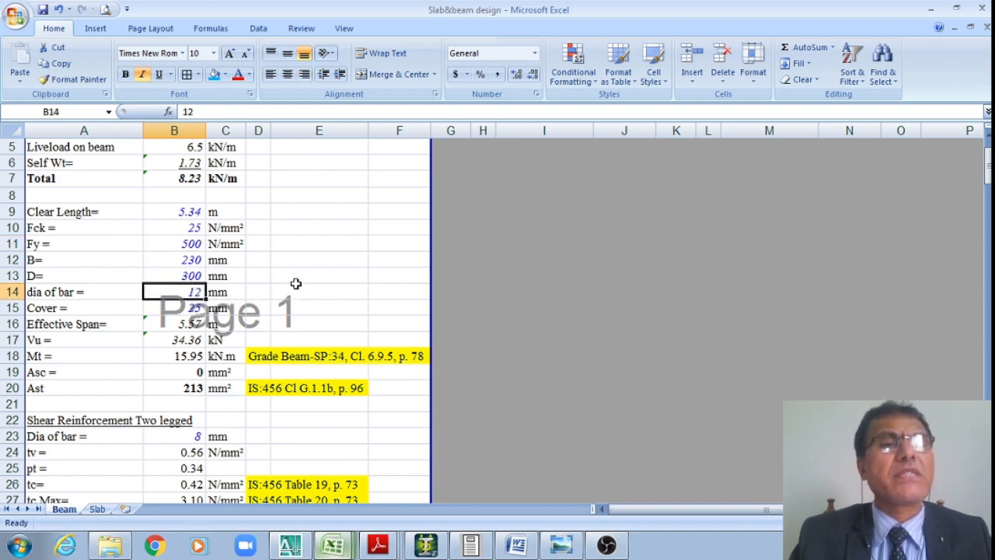
click(193, 308)
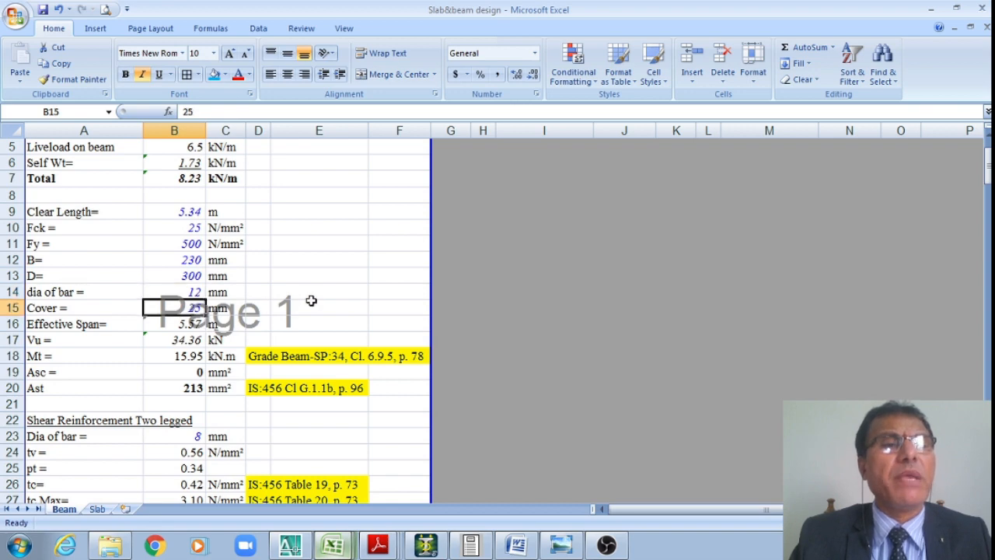
scroll(311, 301, down, 1)
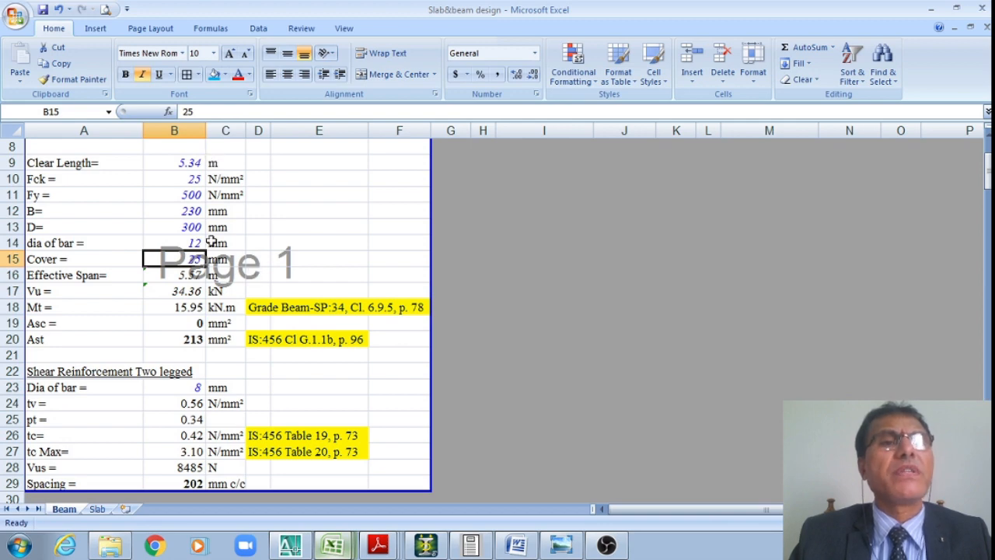
- Examine the formulas behind the effective span and the shear force Vu, leaving both as they are
click(189, 275)
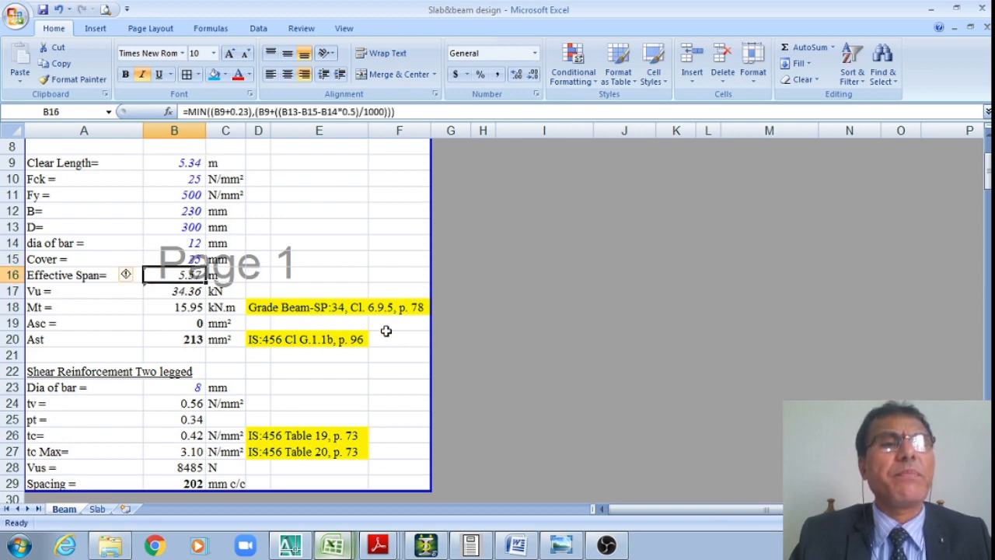
click(177, 289)
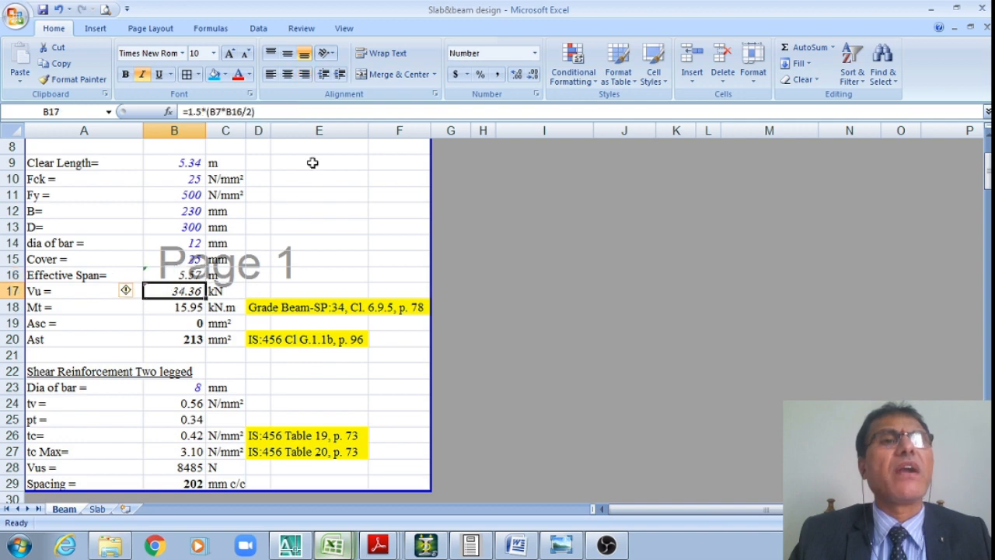
key(F2)
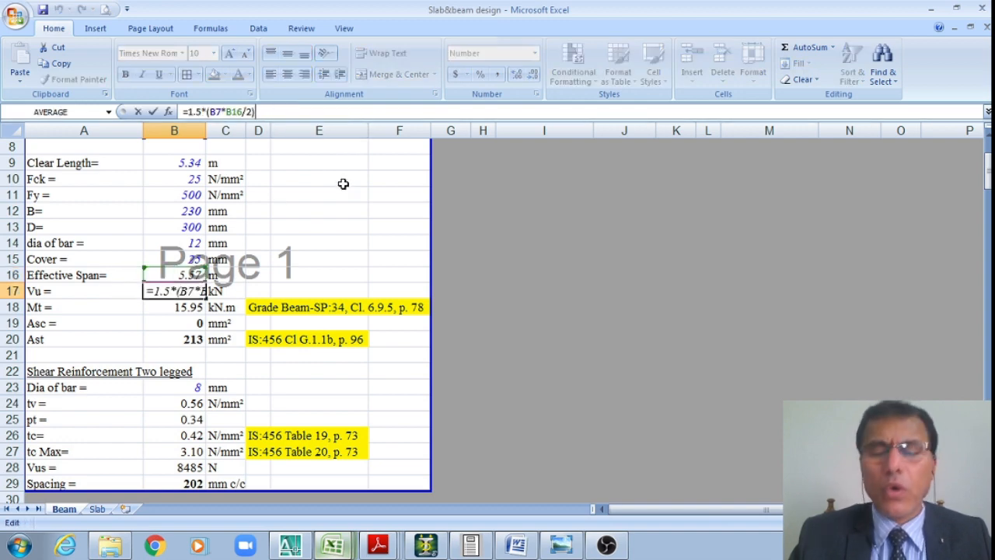
key(Return)
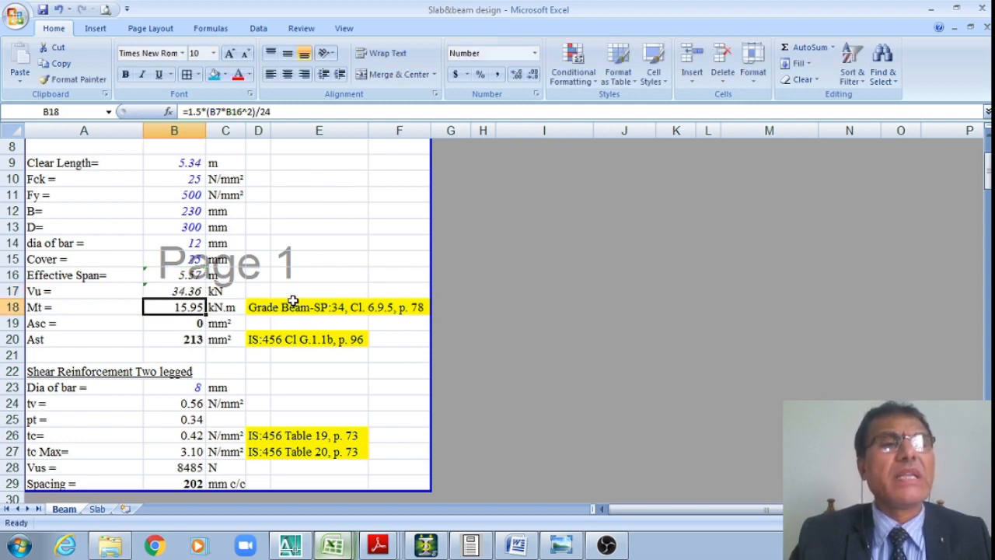
- Trace the cells used in the moment Mt formula and read its SP:34 grade beam clause reference
click(297, 112)
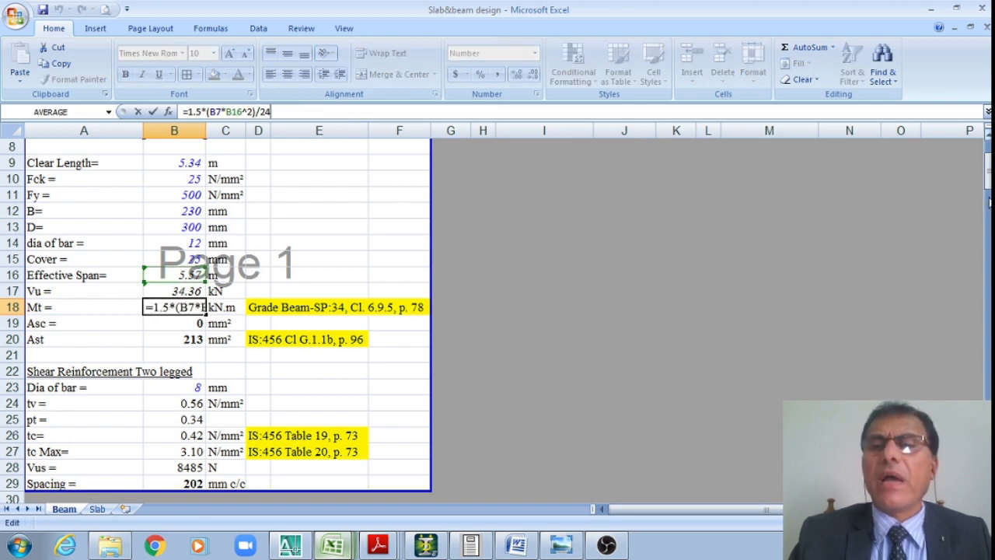
drag(988, 169, 988, 160)
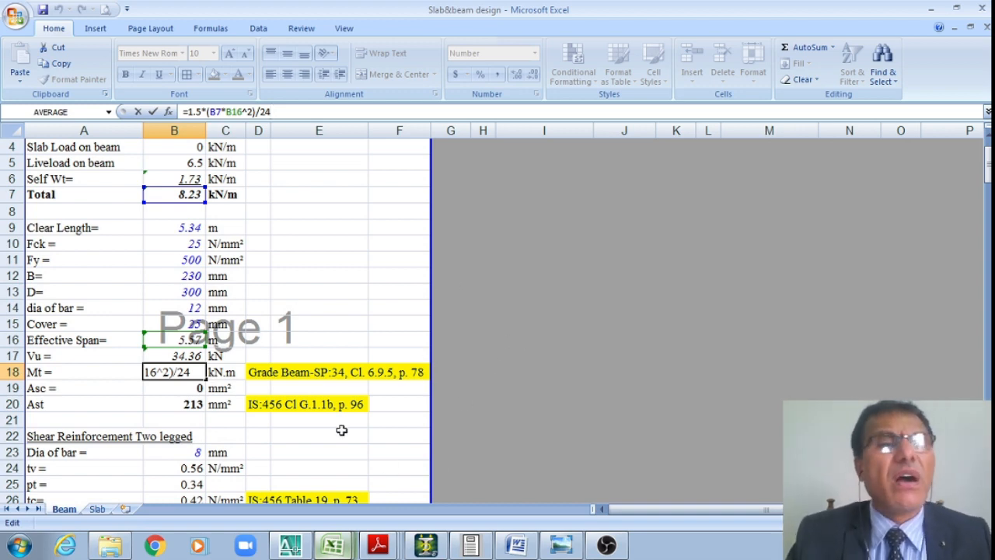
click(282, 374)
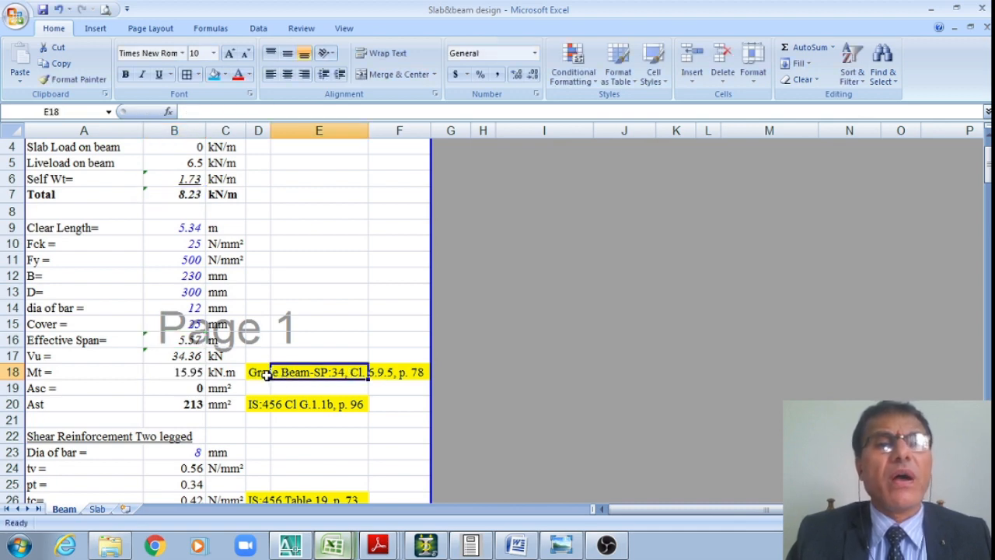
click(533, 382)
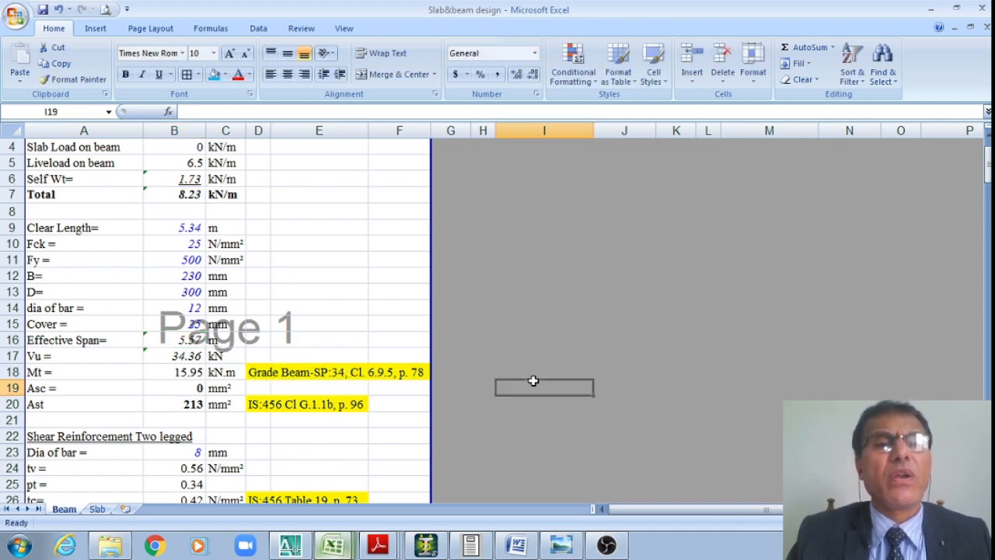
click(265, 374)
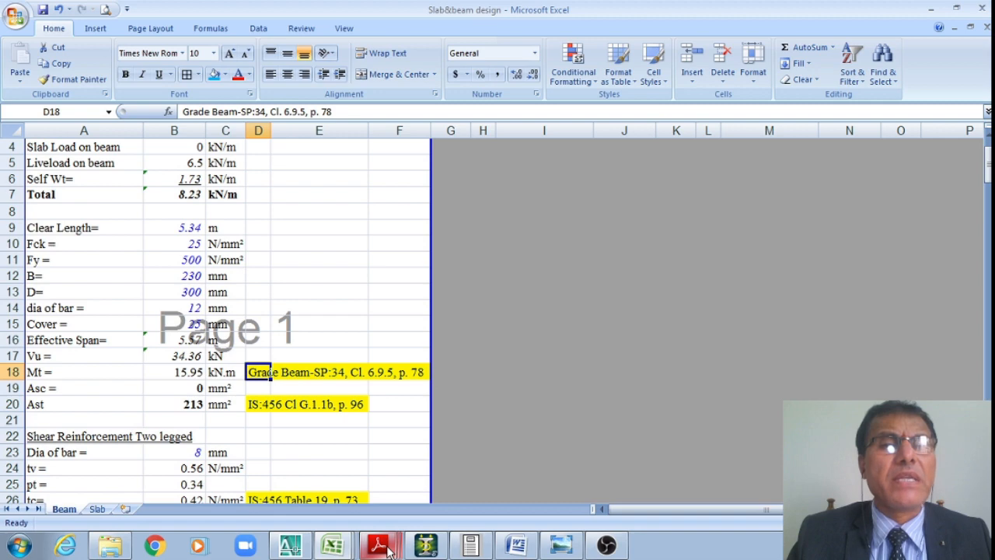
click(534, 257)
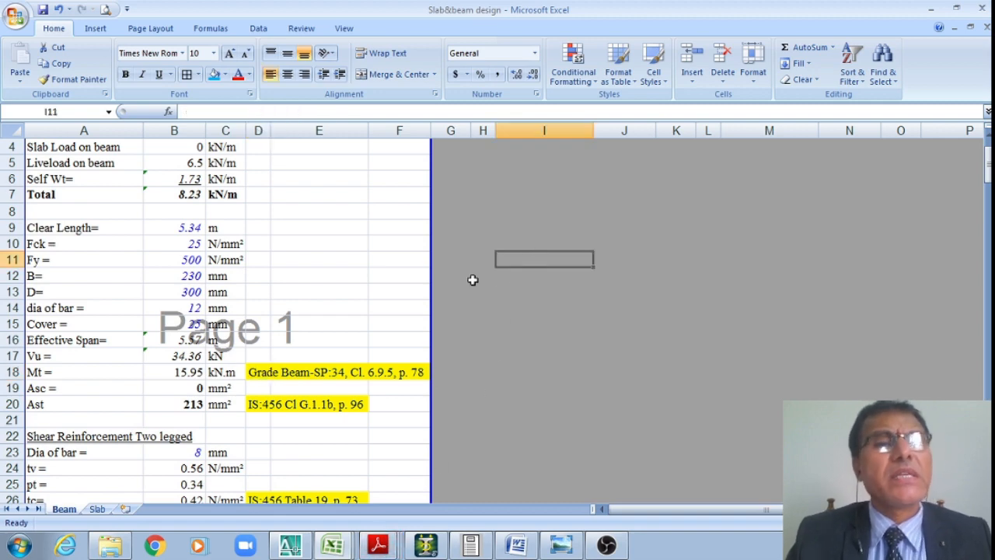
- Reopen the moment Mt formula in B18 to review its load, span and divisor terms, leaving it as is
click(180, 373)
click(300, 113)
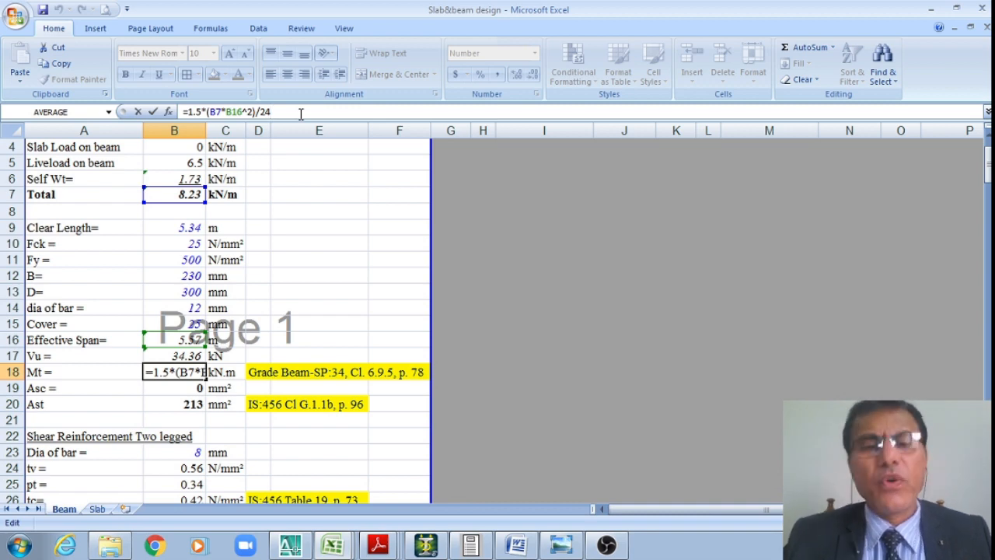
key(Return)
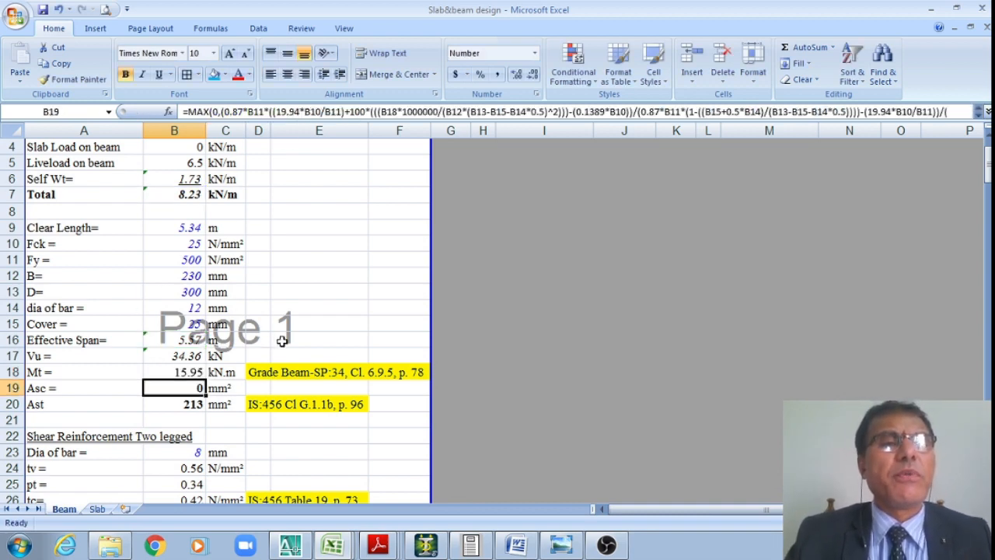
click(201, 373)
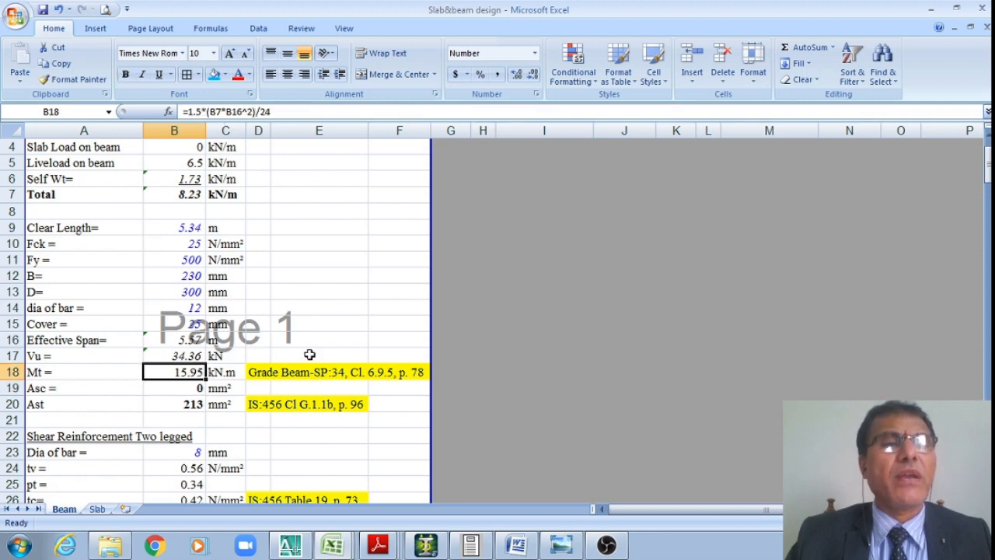
- Inspect the Mt, Asc and Ast formulas, consult the IS 456 moment-of-resistance equations in Adobe Reader and return to Excel
click(264, 404)
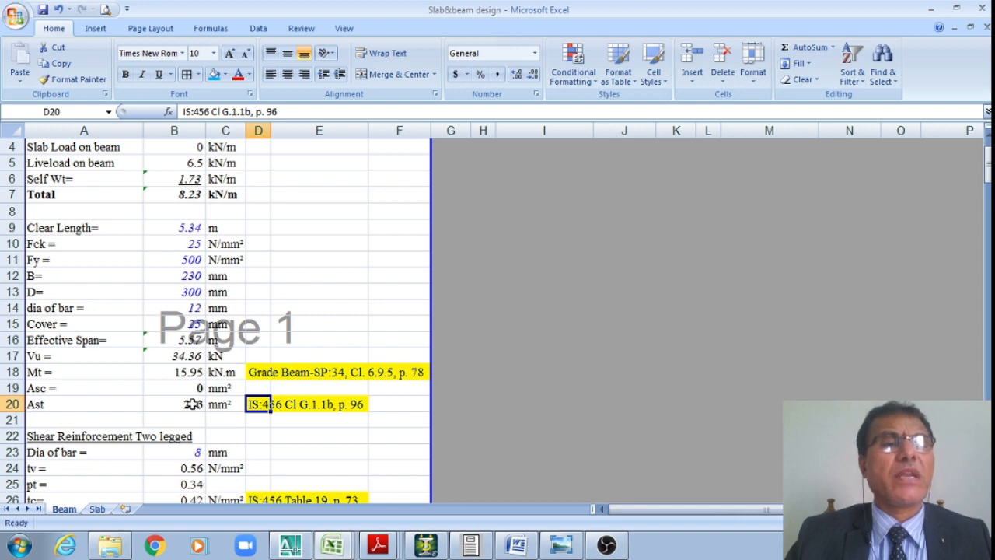
click(193, 404)
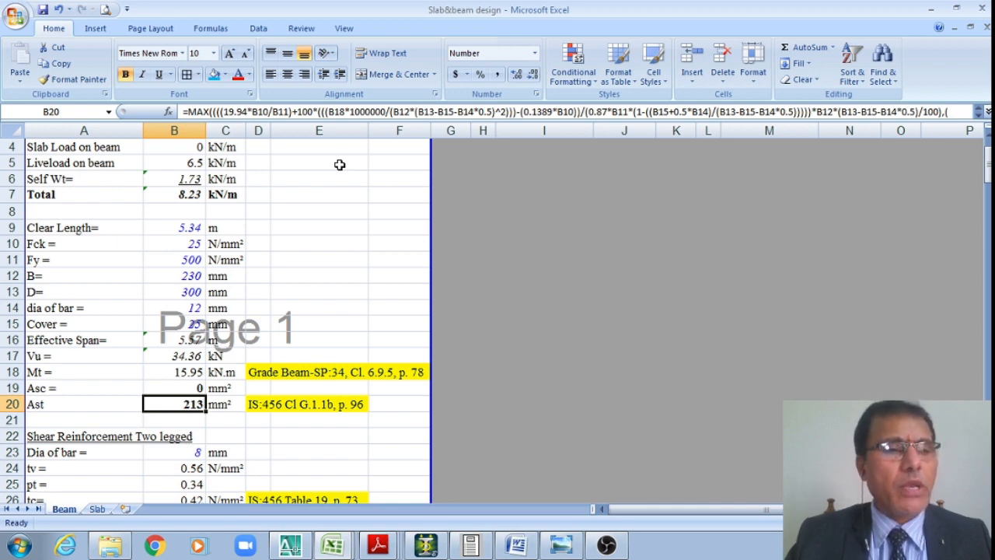
click(191, 372)
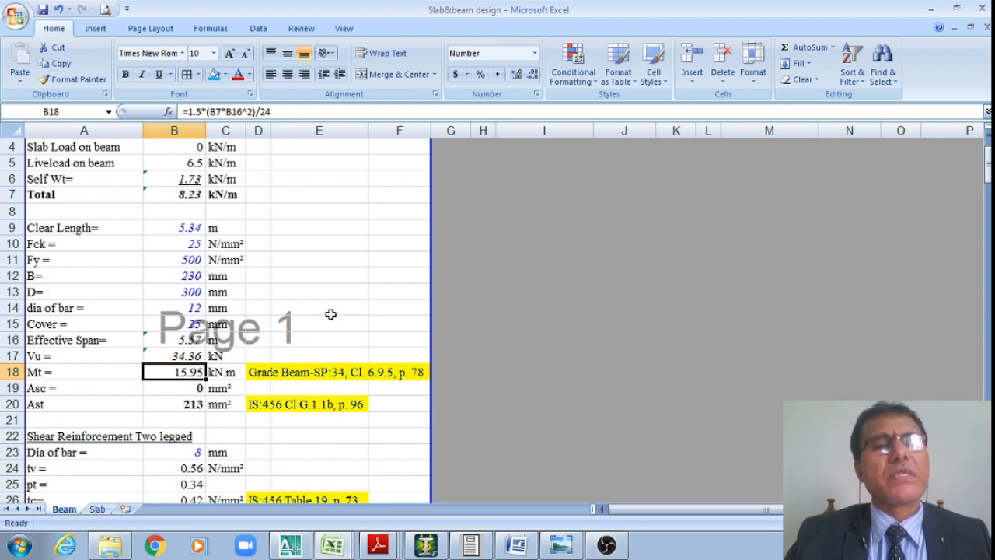
click(195, 388)
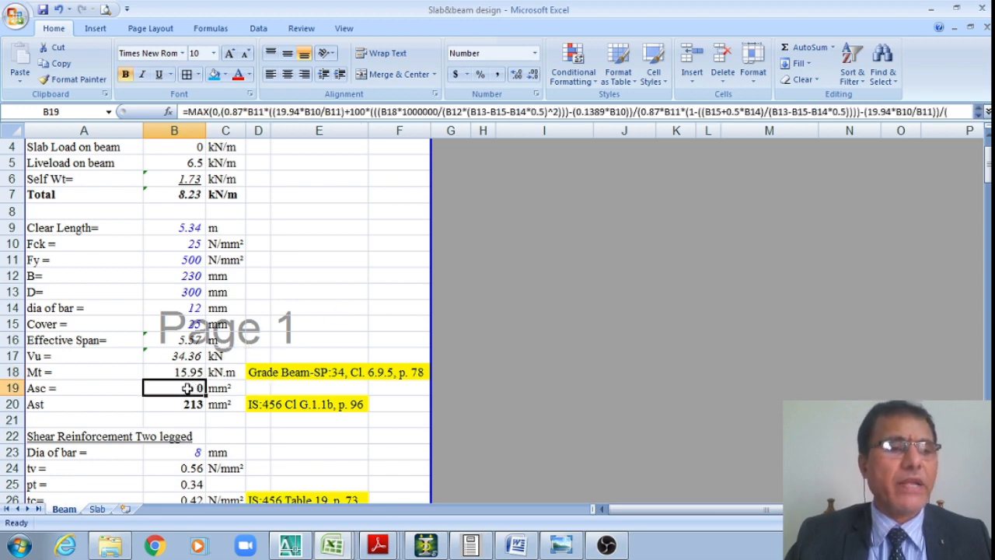
click(194, 405)
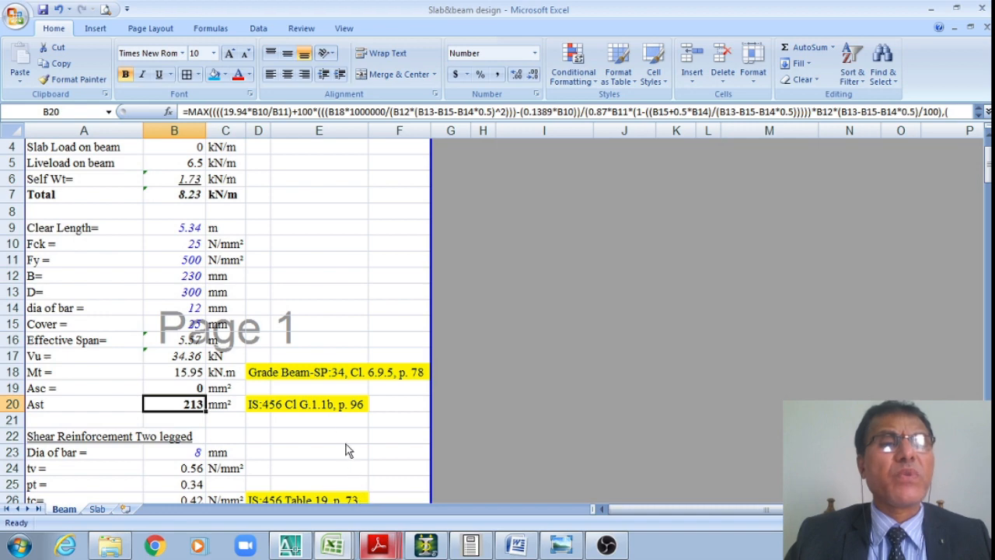
key(alt+Tab)
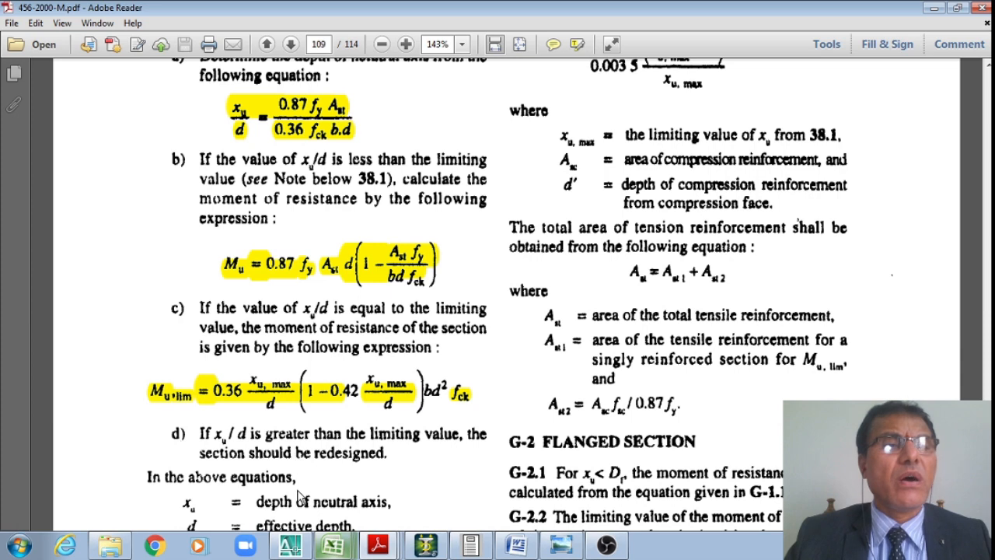
key(alt+Tab)
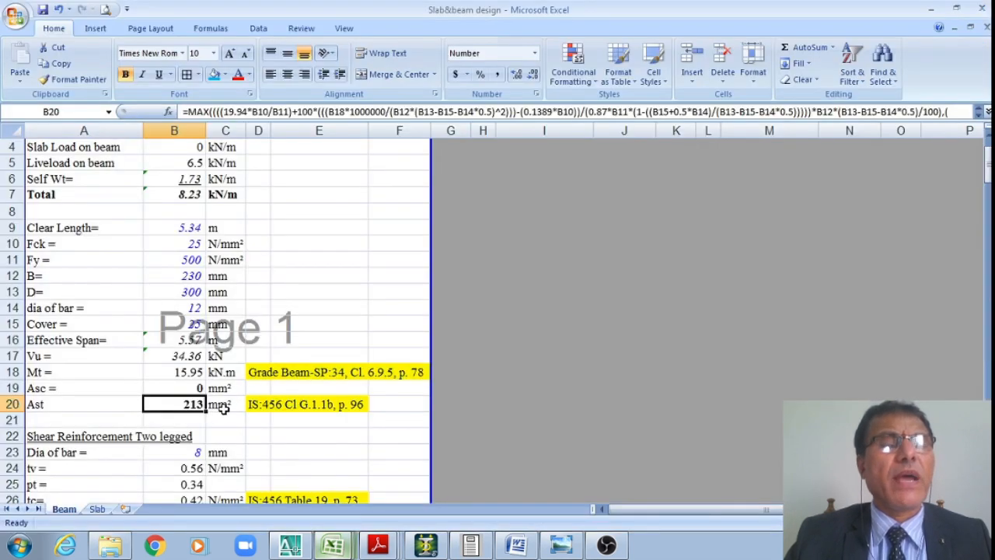
- Review the Beam sheet from the load inputs down to the two-legged shear reinforcement section
scroll(276, 408, down, 2)
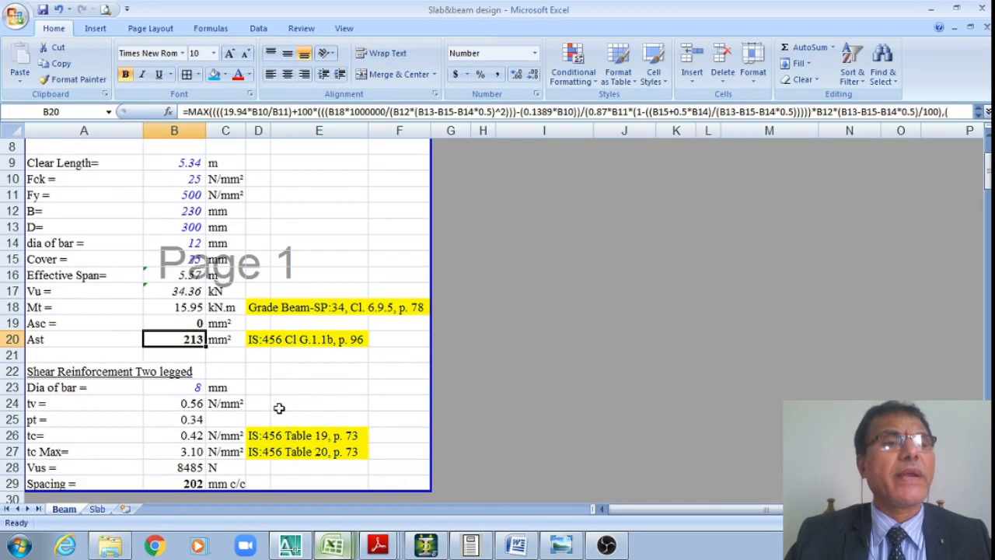
scroll(279, 408, up, 2)
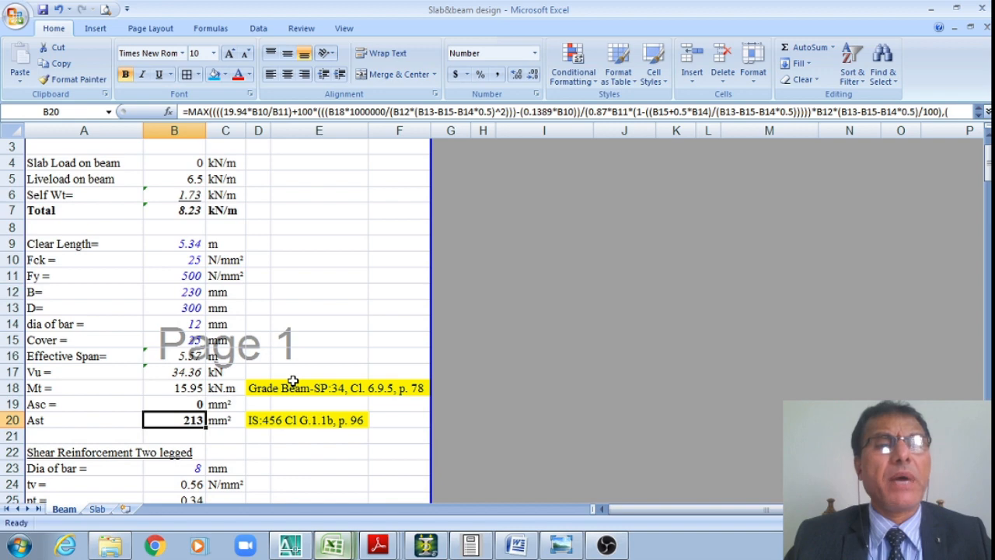
scroll(277, 353, up, 1)
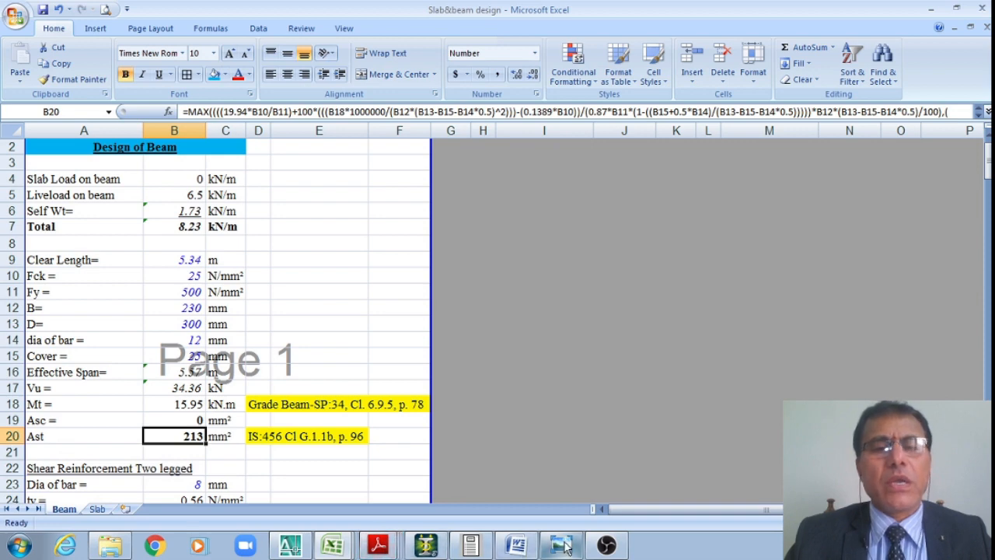
scroll(244, 370, down, 2)
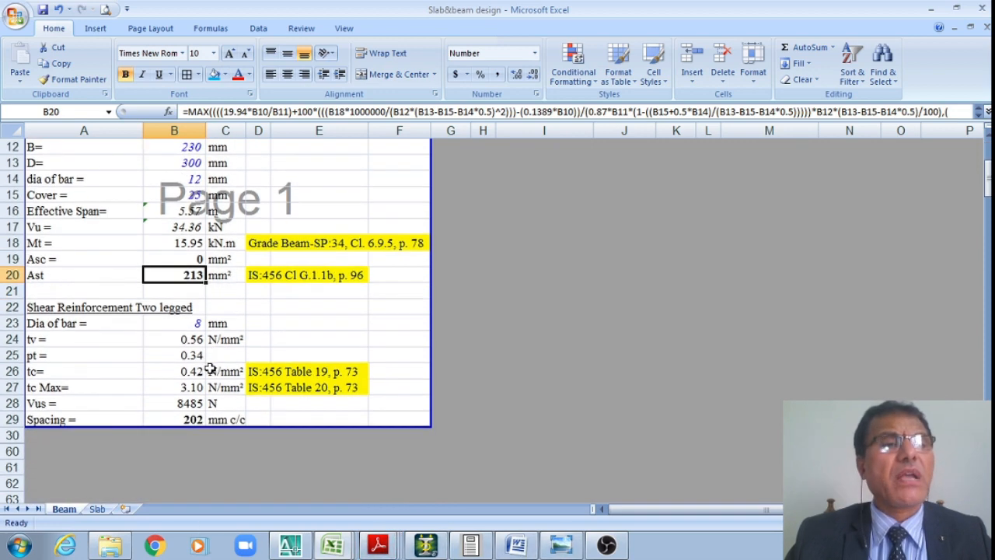
- Inspect the stirrup bar diameter, tv and pt formulas, and tc's IS:456 Table 19 reference, then switch to Adobe Reader
click(65, 307)
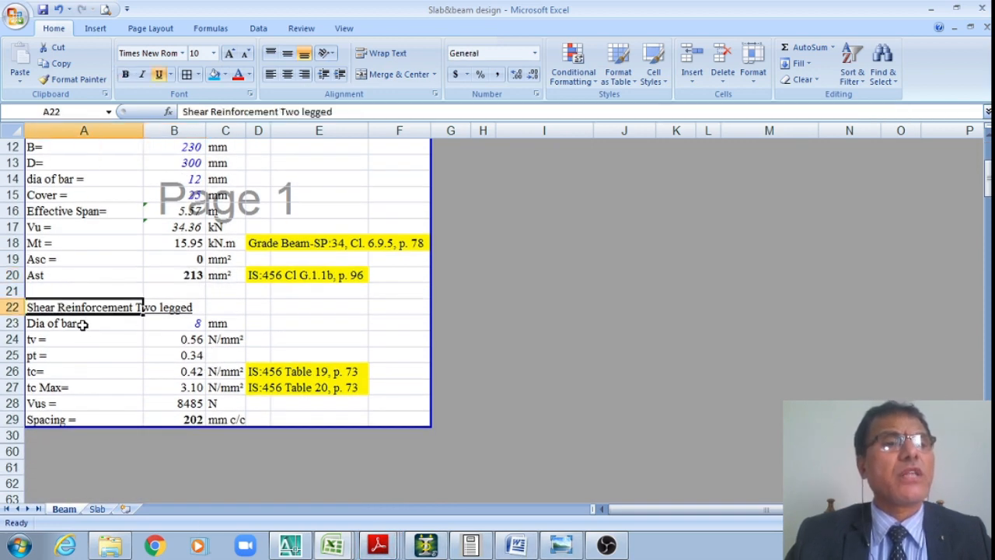
click(195, 327)
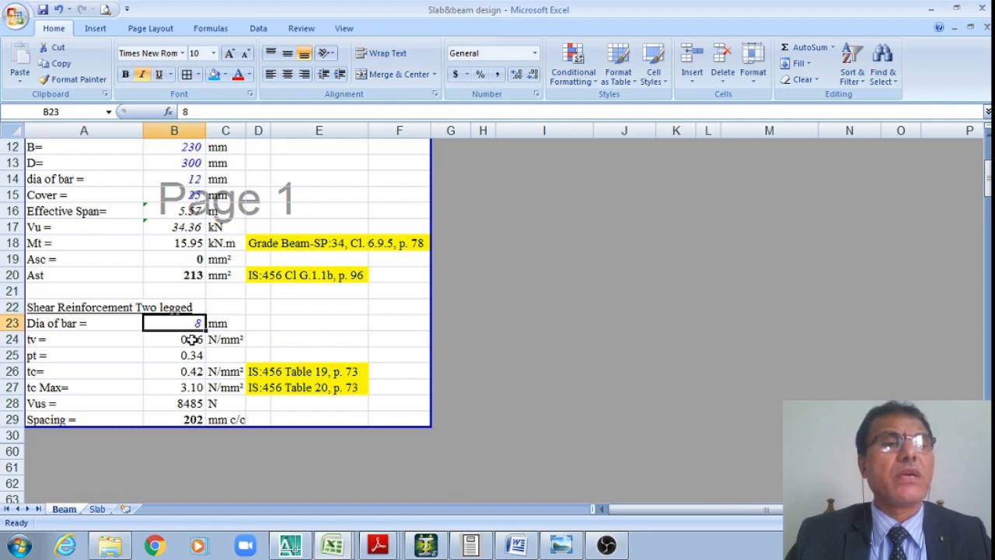
click(191, 339)
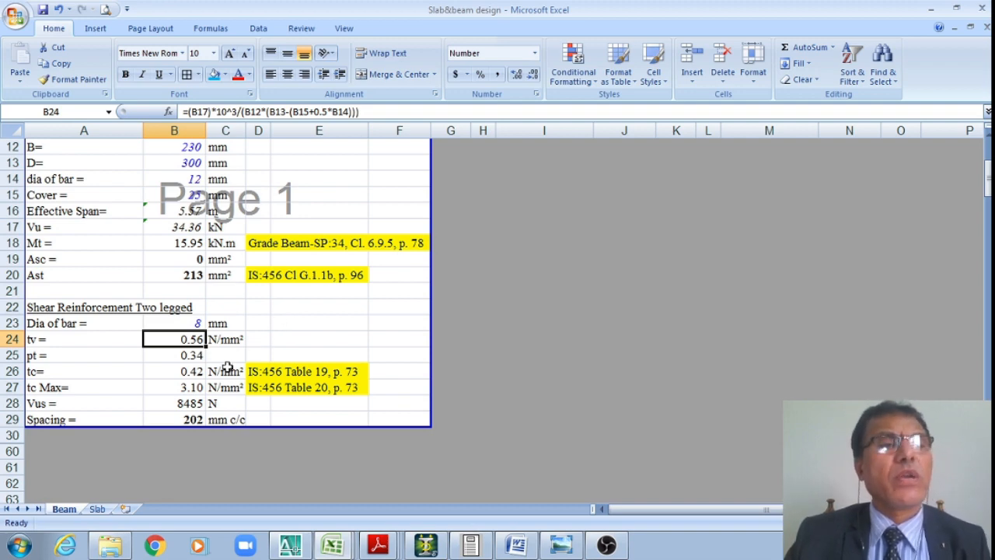
click(192, 356)
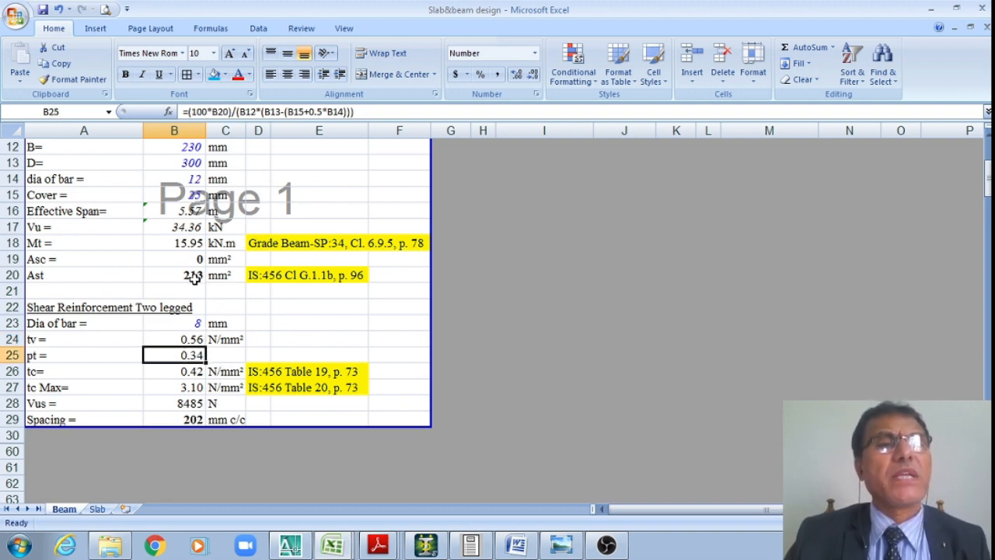
click(261, 373)
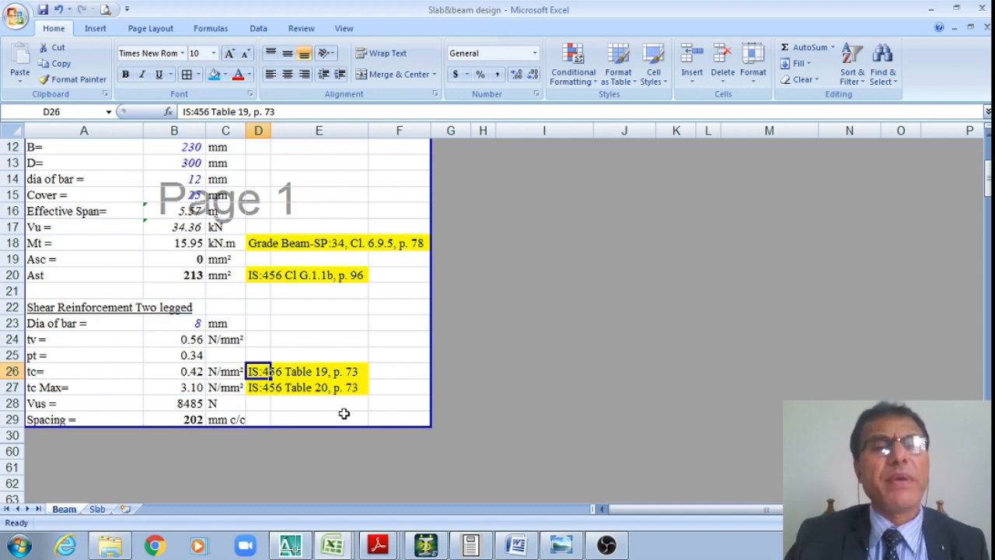
click(378, 544)
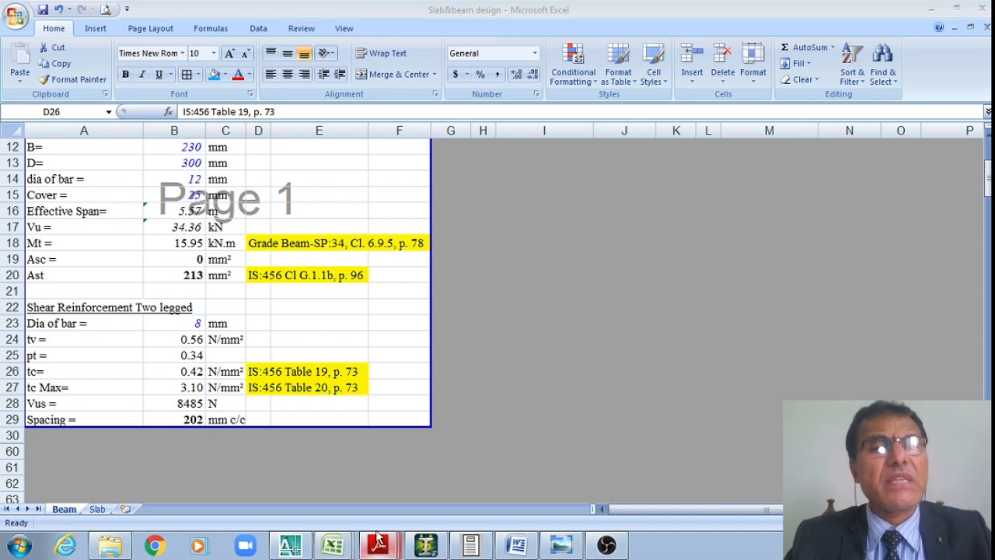
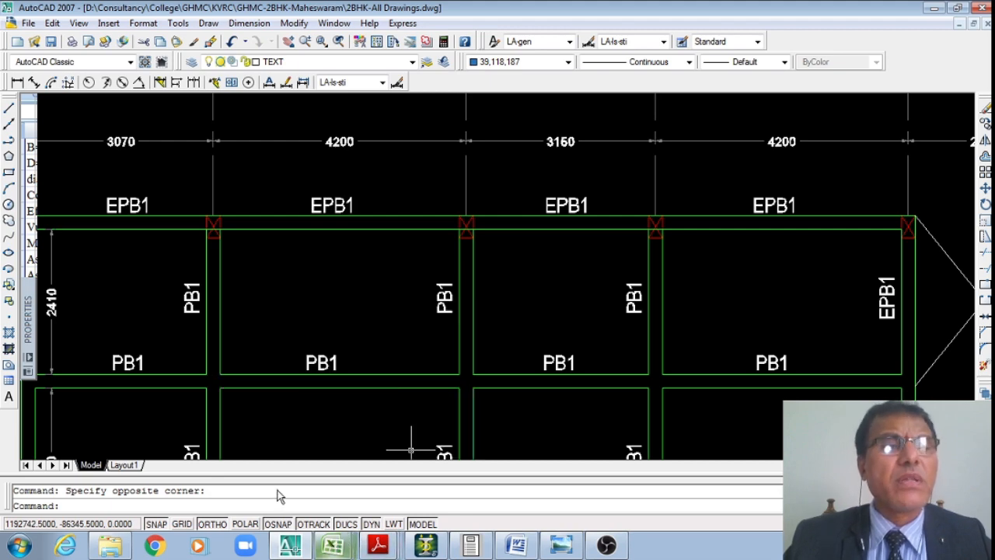
- In the Excel Beam sheet, set the beam's clear length to 3.97 m and review the recalculated moment, steel and shear rows
key(alt+Tab)
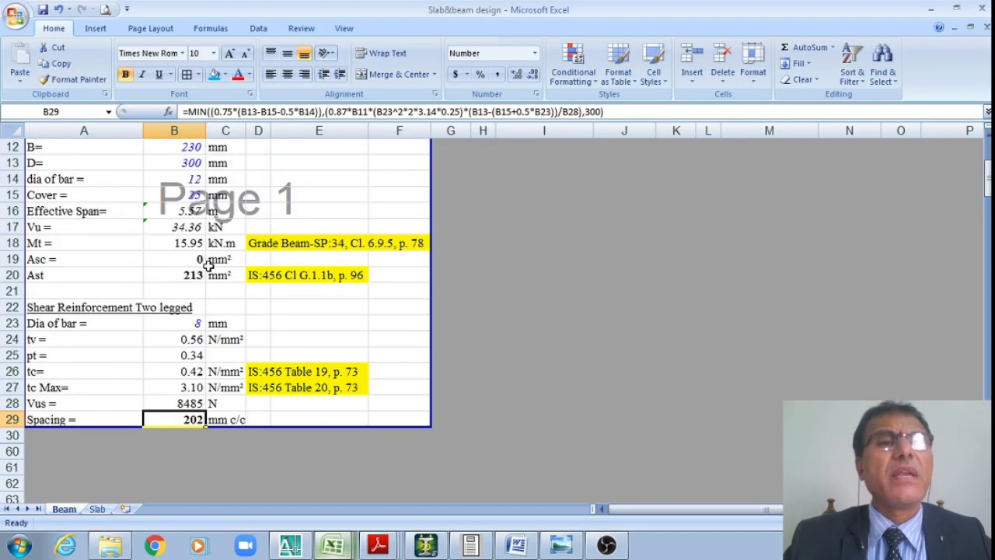
scroll(210, 274, up, 2)
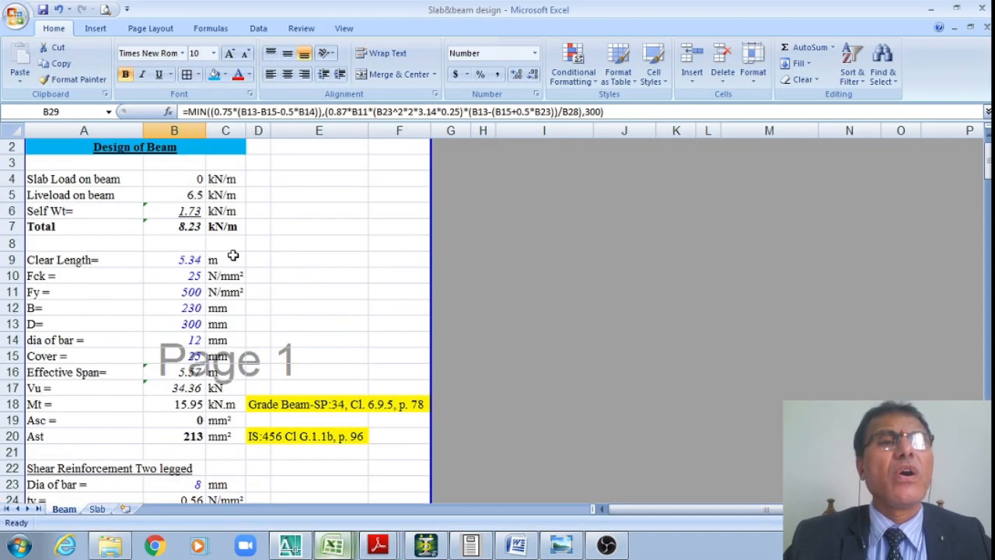
click(188, 260)
double_click(192, 111)
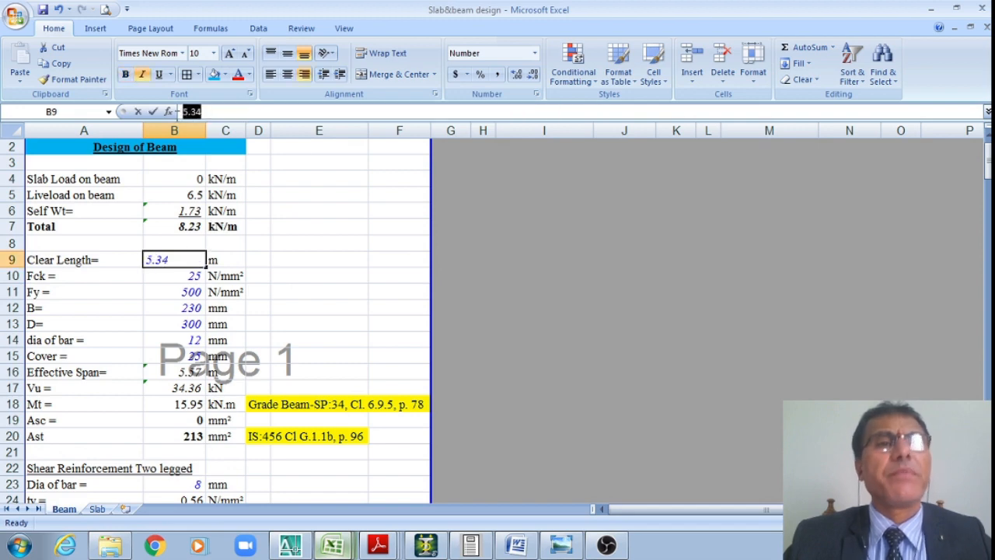
text(3.97)
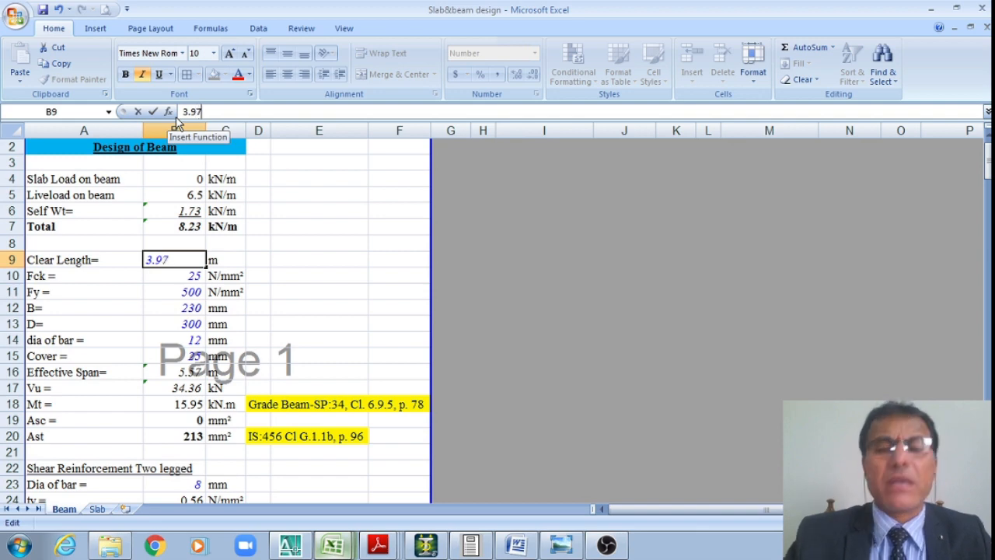
key(Return)
scroll(399, 264, down, 3)
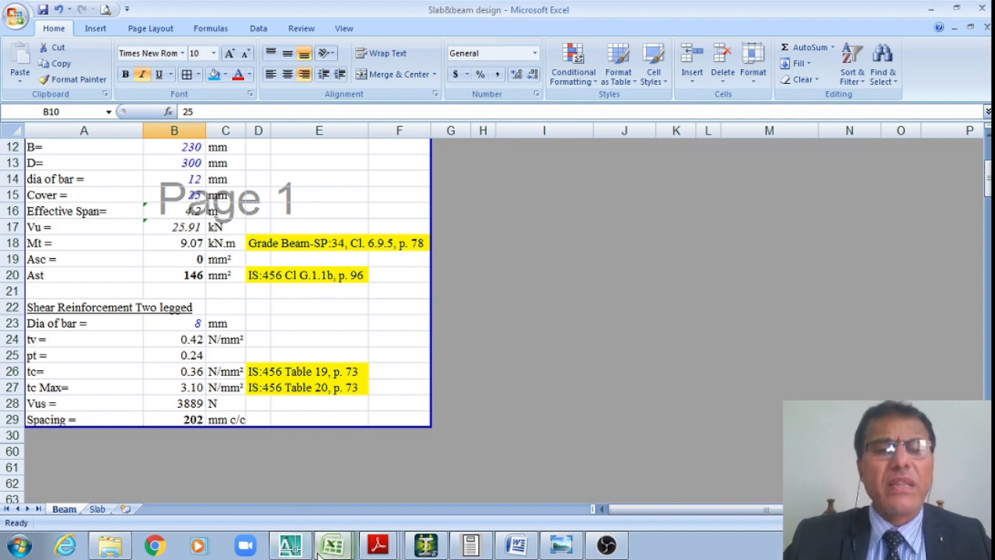
- Switch to AutoCAD and examine the EPB1 and PB1 plinth beam section details against the plinth beam plan
click(288, 548)
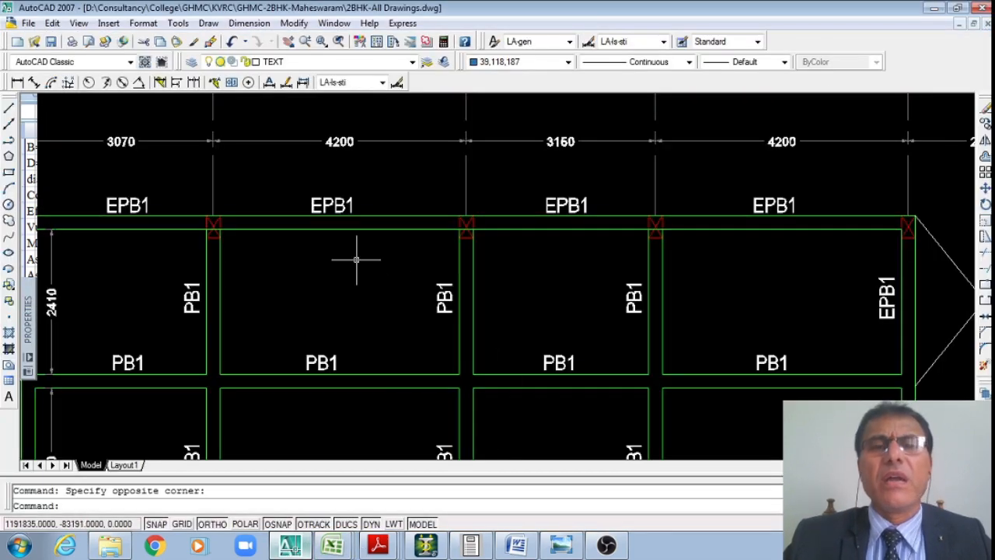
scroll(422, 255, down, 5)
scroll(358, 261, down, 4)
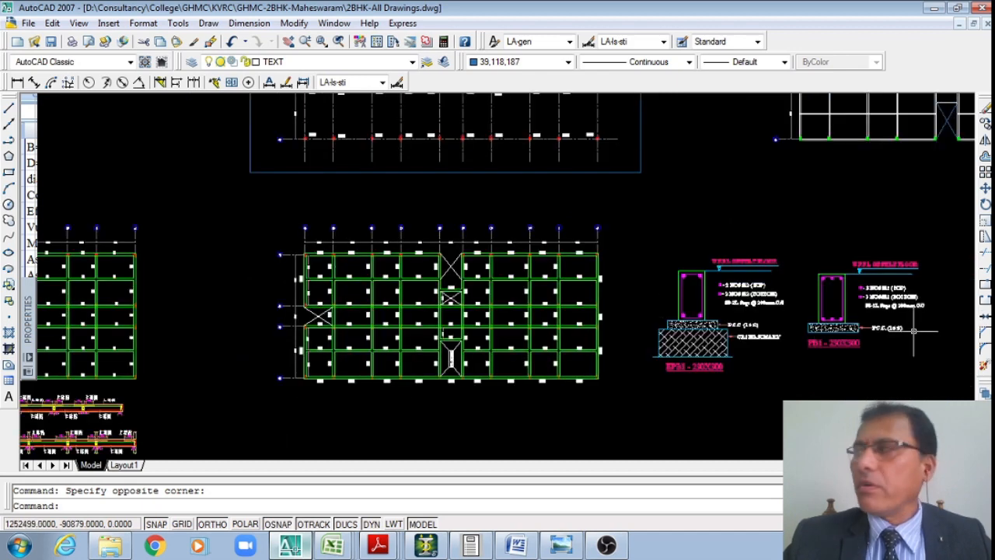
scroll(900, 325, up, 3)
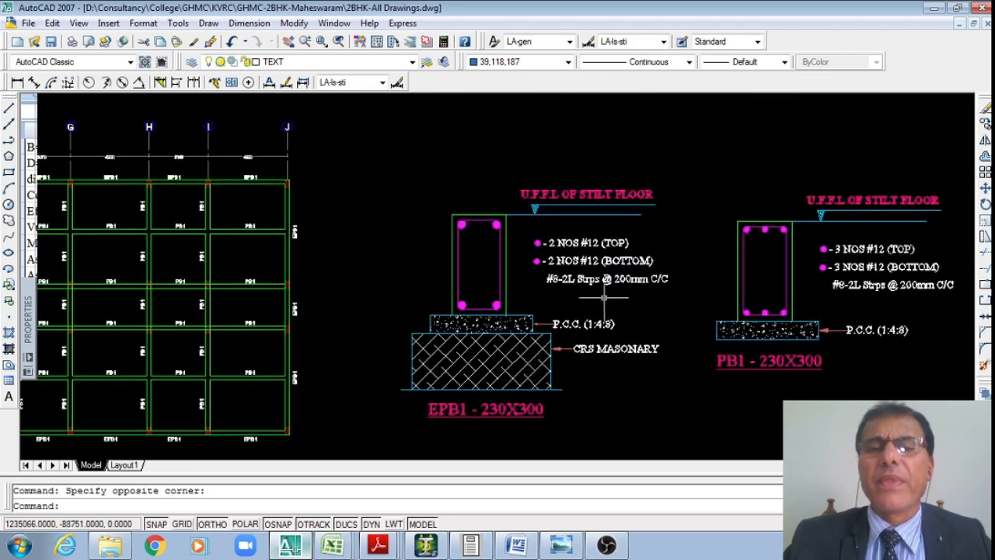
scroll(591, 226, up, 2)
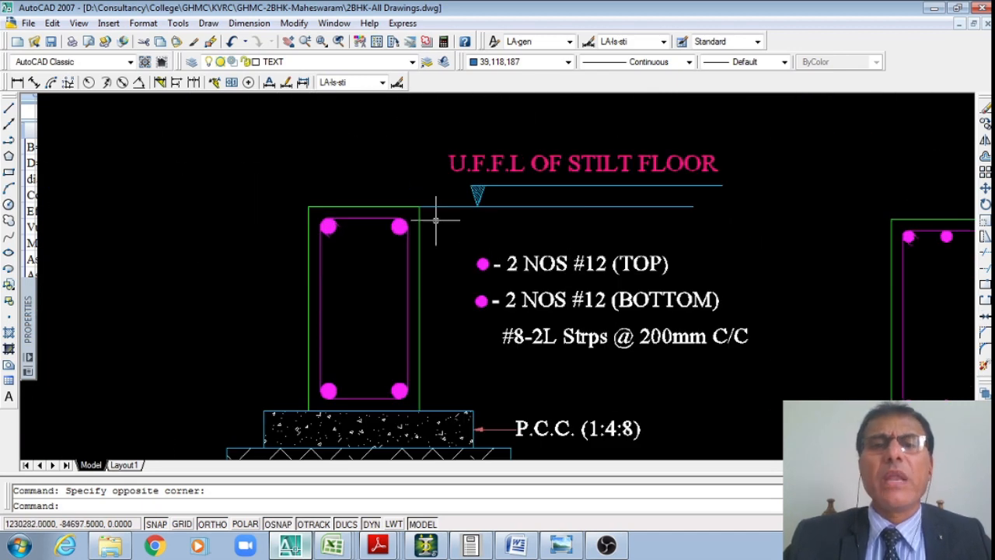
scroll(436, 222, down, 1)
scroll(509, 341, up, 1)
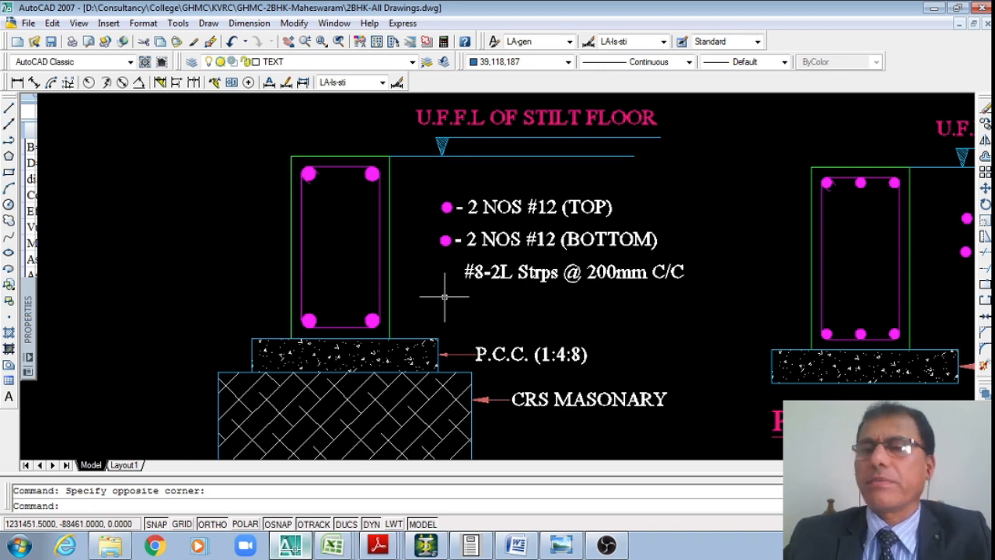
scroll(391, 263, down, 1)
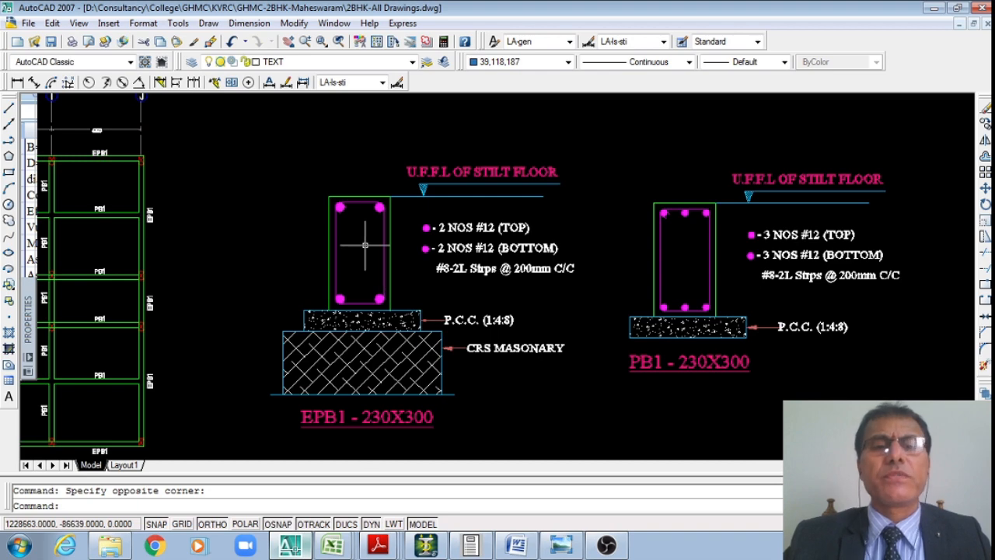
scroll(563, 307, down, 4)
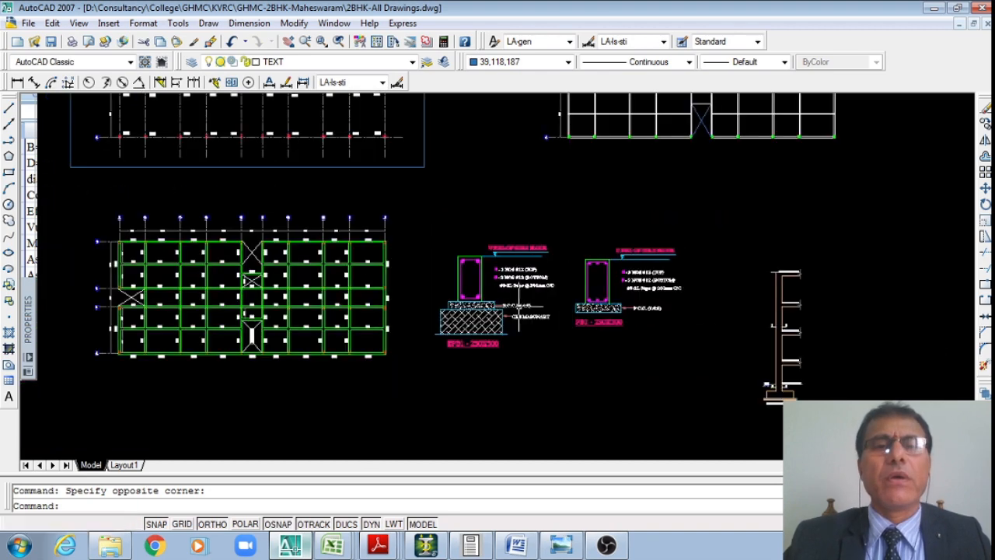
scroll(175, 248, up, 3)
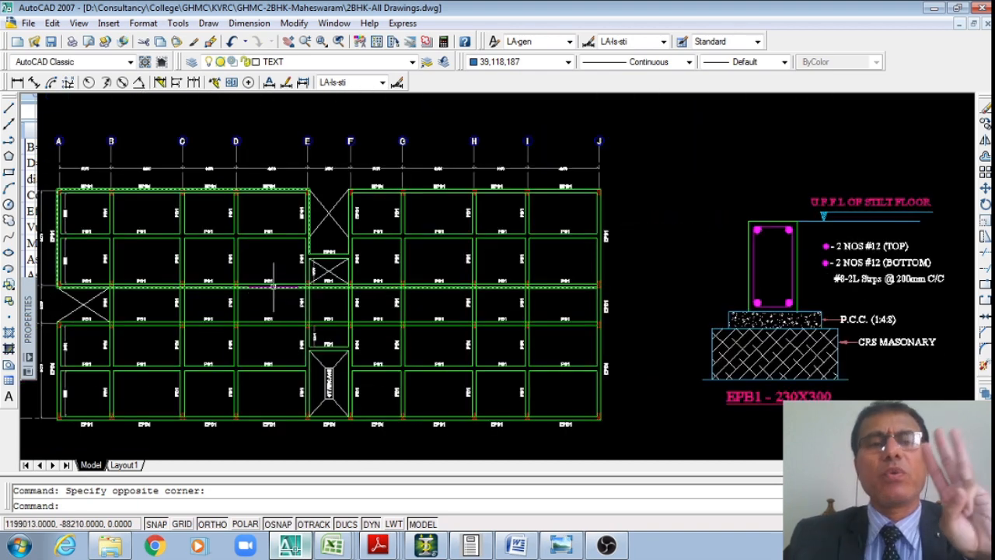
scroll(329, 268, down, 2)
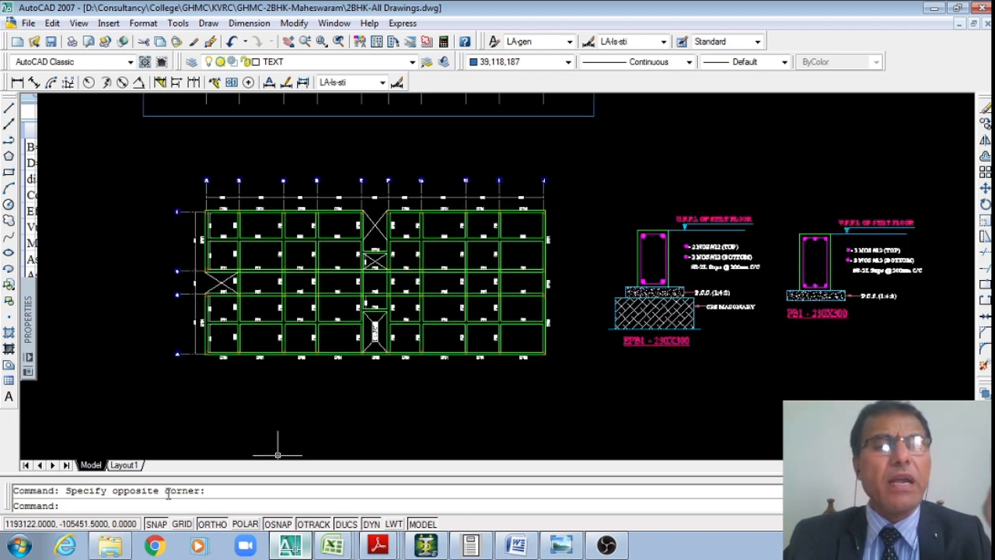
- Open Layout1 and examine the plinth beam sheet, including its plan, grid and the EPB1 and PB1 section details
click(125, 465)
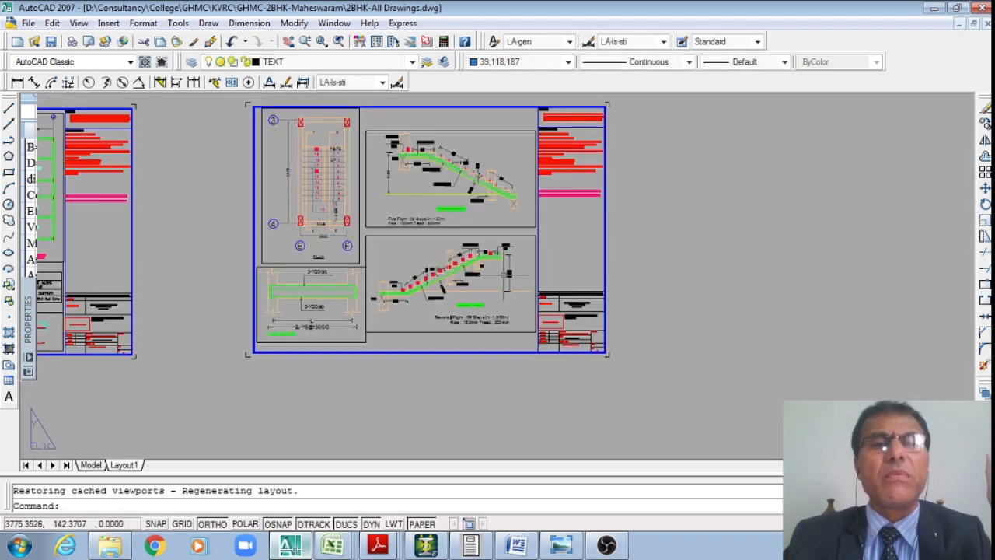
scroll(665, 292, down, 2)
scroll(326, 280, up, 4)
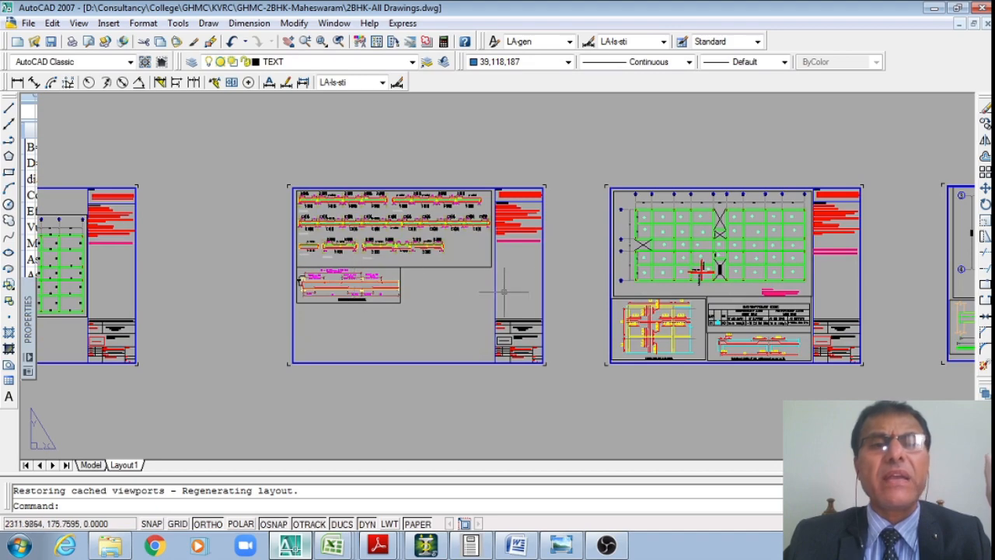
scroll(552, 296, down, 1)
scroll(553, 296, down, 1)
scroll(154, 302, up, 3)
scroll(151, 300, down, 1)
scroll(159, 274, up, 3)
scroll(202, 256, down, 2)
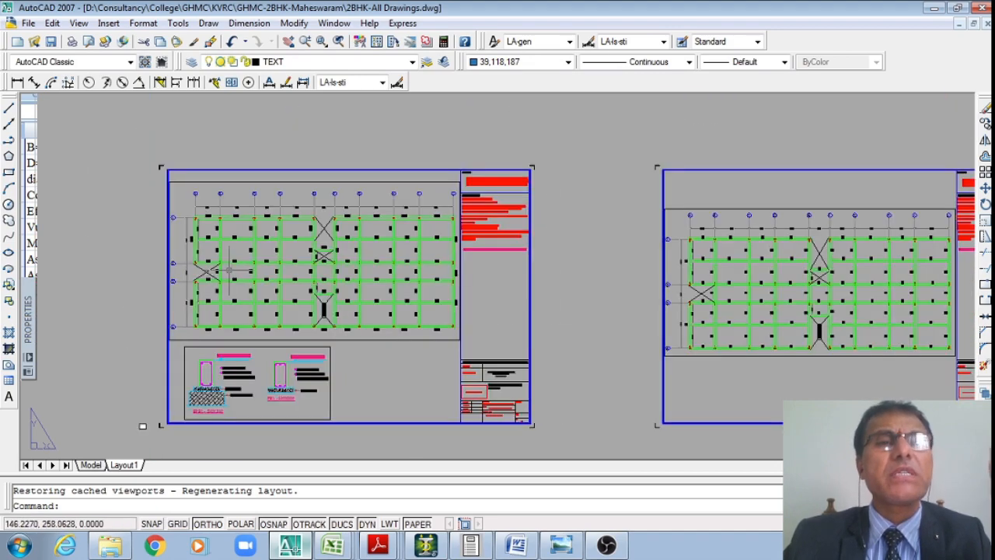
scroll(223, 245, up, 3)
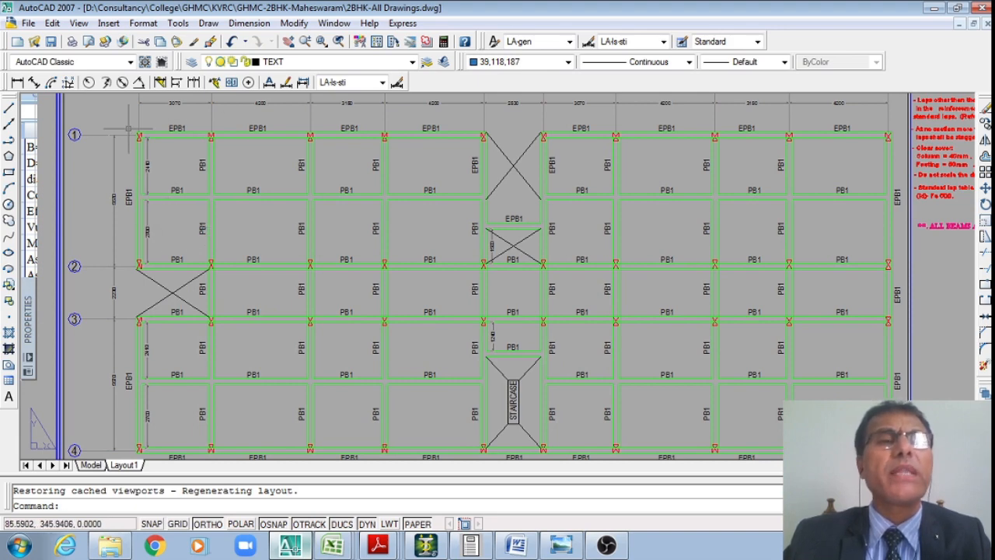
scroll(167, 167, down, 4)
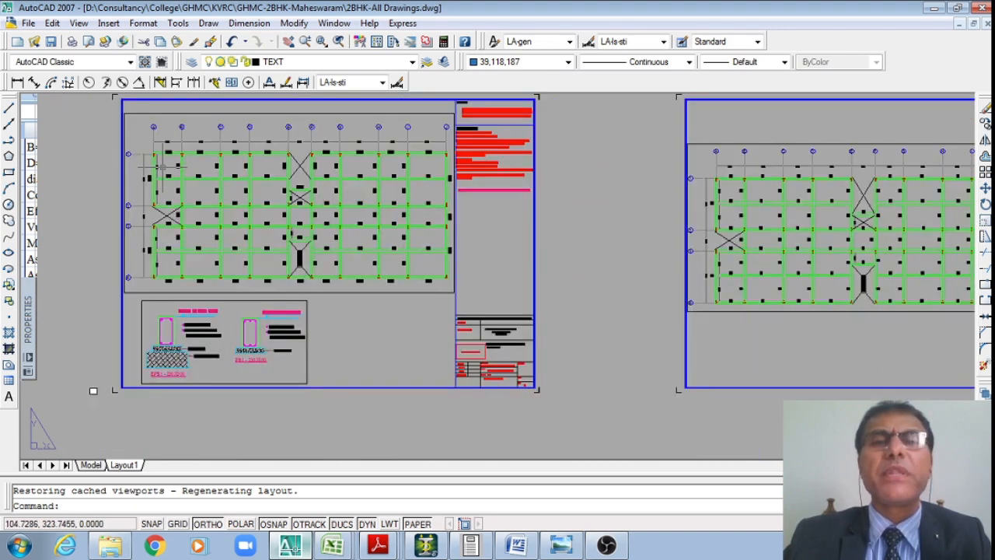
scroll(191, 367, up, 5)
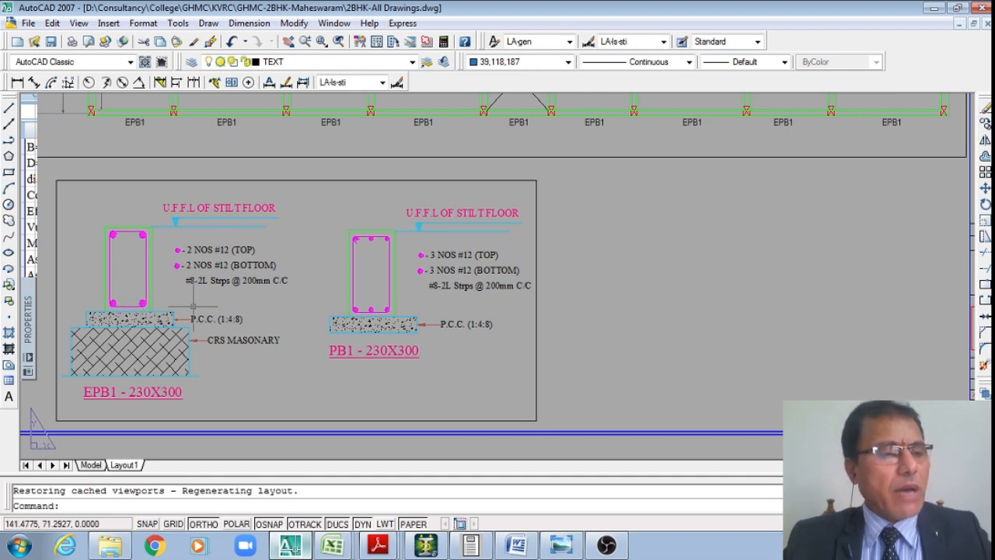
- View the beam-column reinforcement picture in Windows Photo Viewer, then rotate the rendered building frame in STAAD.Pro to inspect it
click(561, 545)
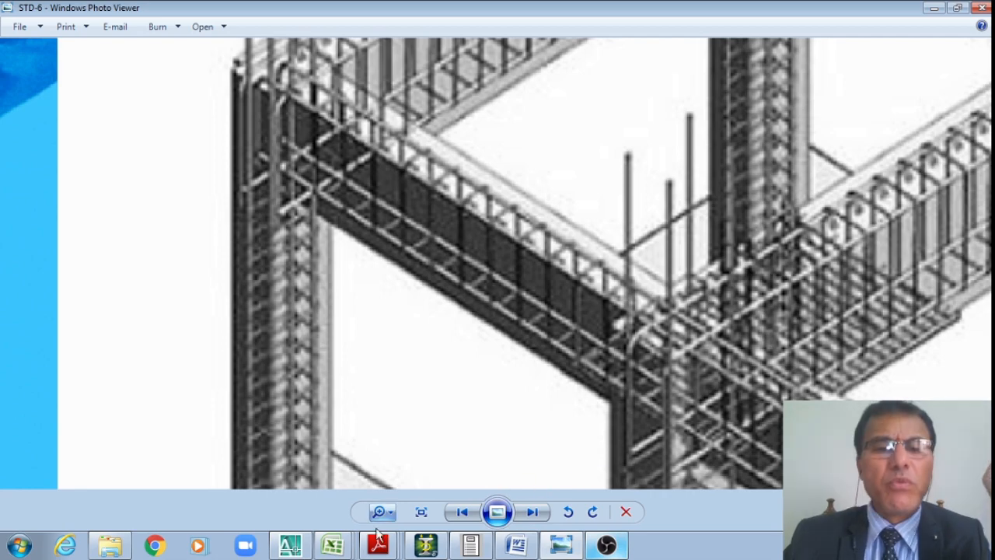
click(426, 547)
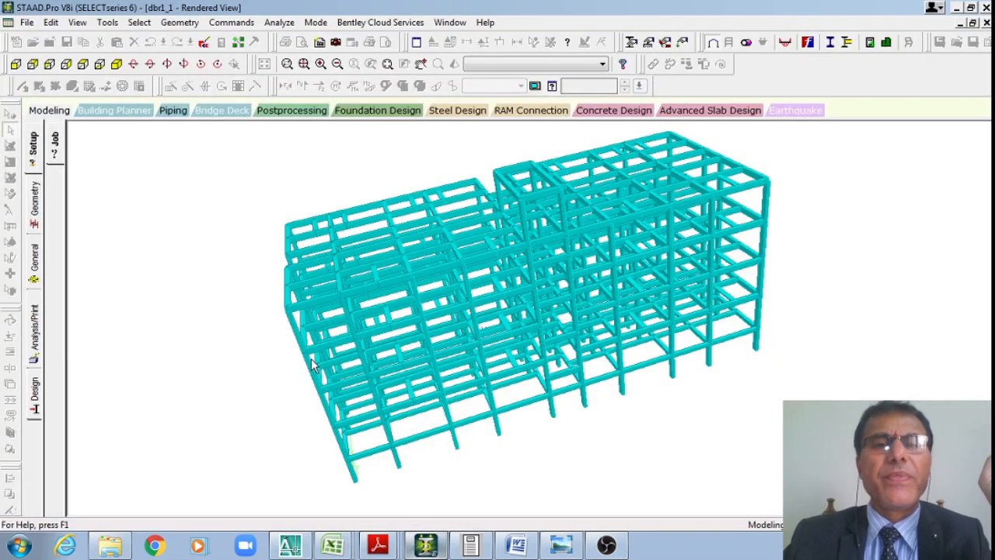
middle_drag(263, 342, 374, 334)
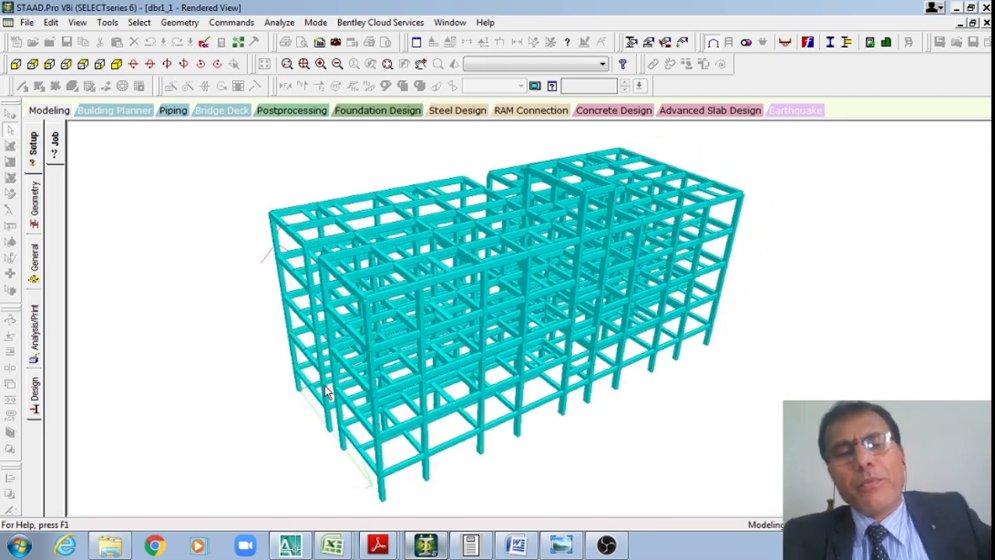
middle_drag(240, 349, 260, 355)
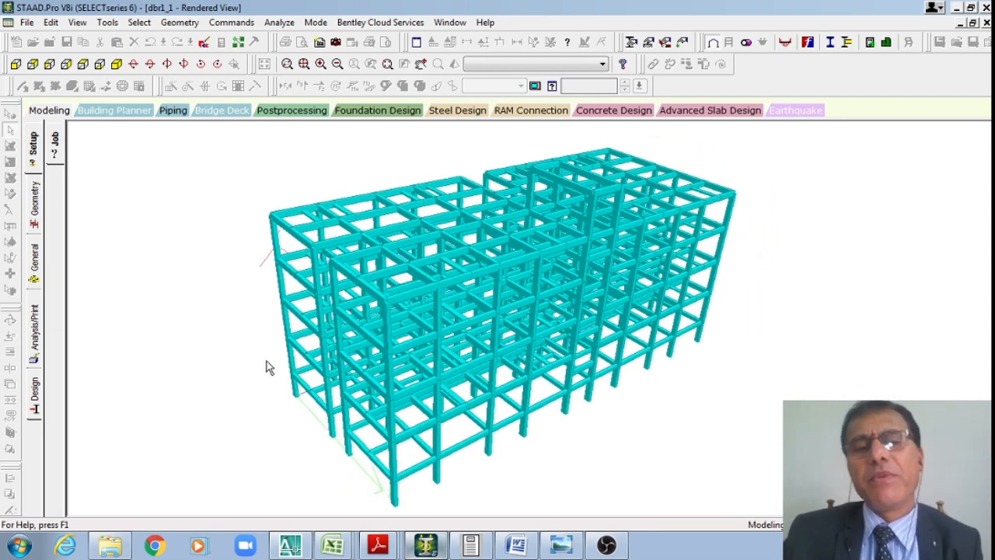
click(607, 546)
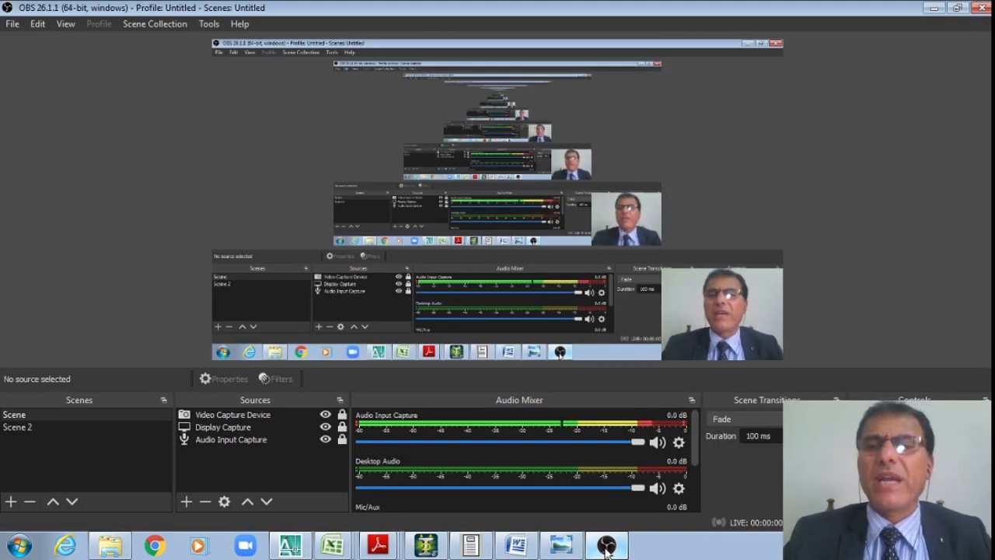
click(607, 546)
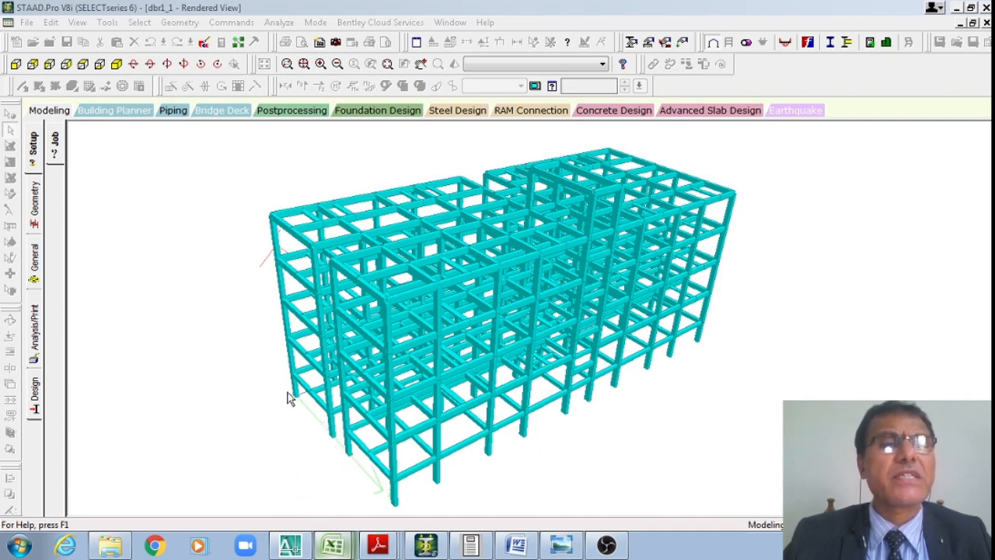
- Switch to the LOAD workbook in Excel and review the load calculations from the staircase section up to the slab loads
click(334, 544)
scroll(391, 301, up, 2)
scroll(391, 301, up, 6)
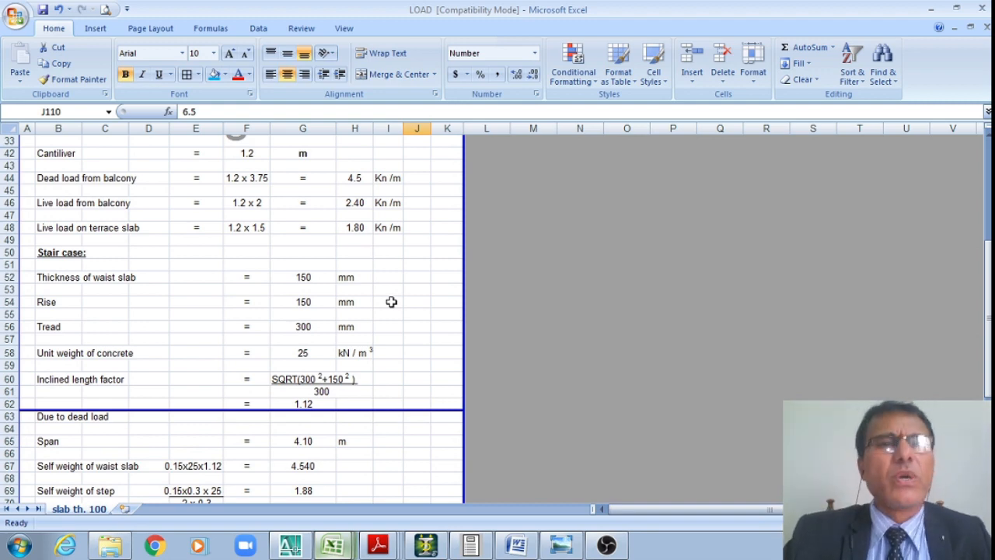
scroll(391, 302, up, 8)
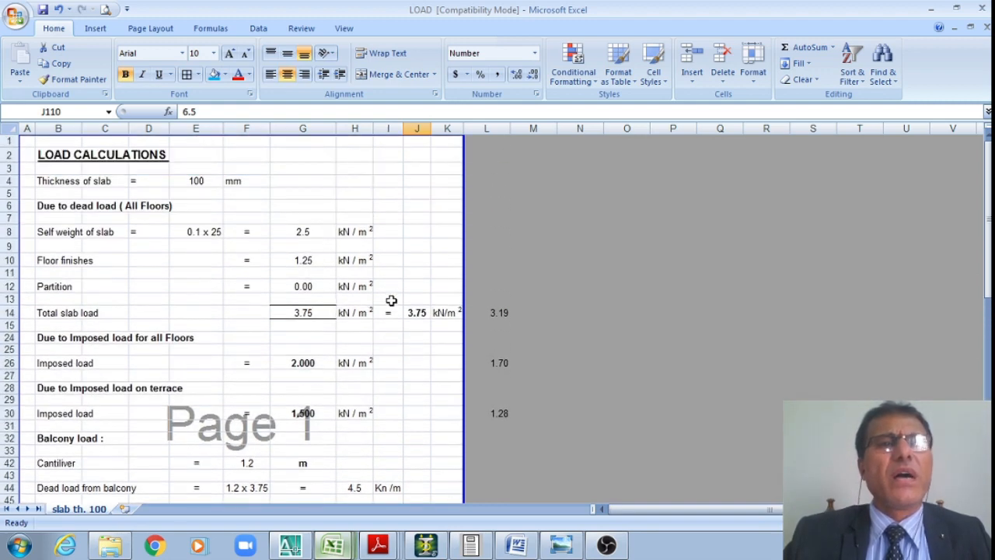
- Examine the slab dead load calculation: slab thickness, self weight, floor finishes, partition and the total slab load formula
click(203, 182)
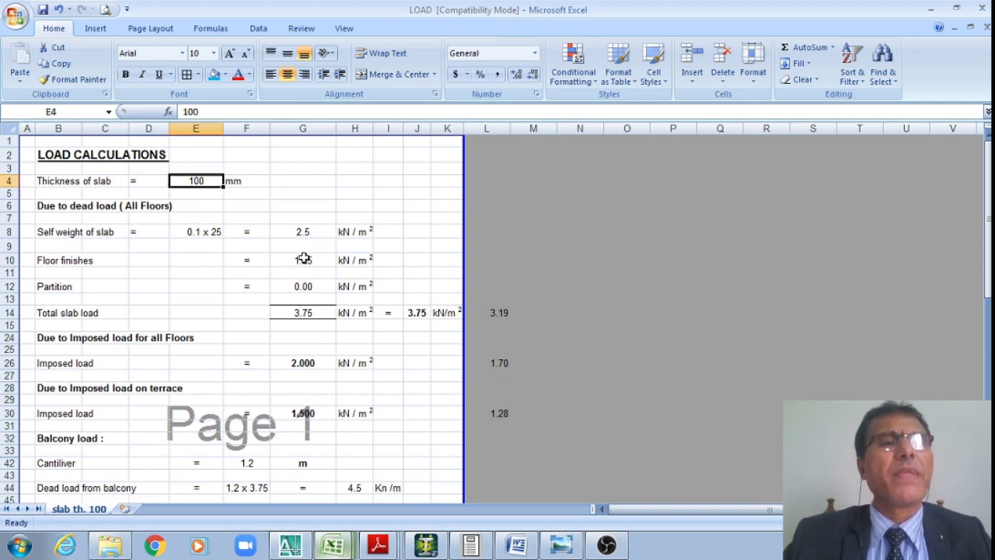
click(304, 231)
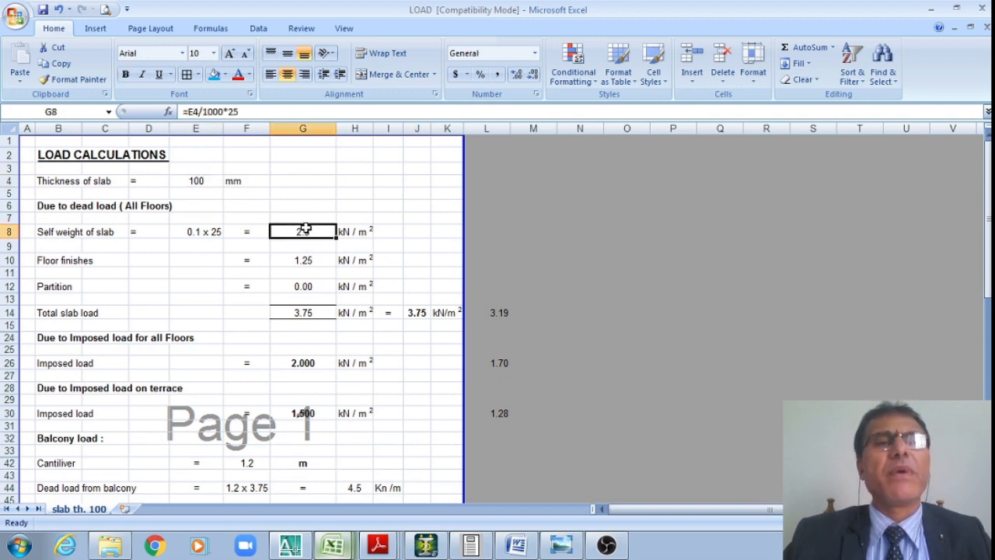
click(313, 259)
click(311, 286)
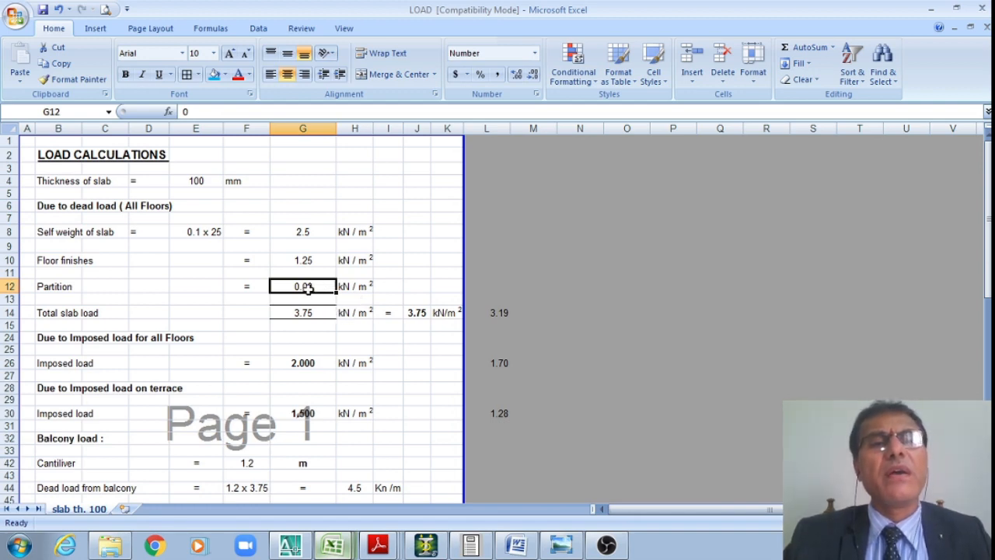
scroll(329, 285, down, 1)
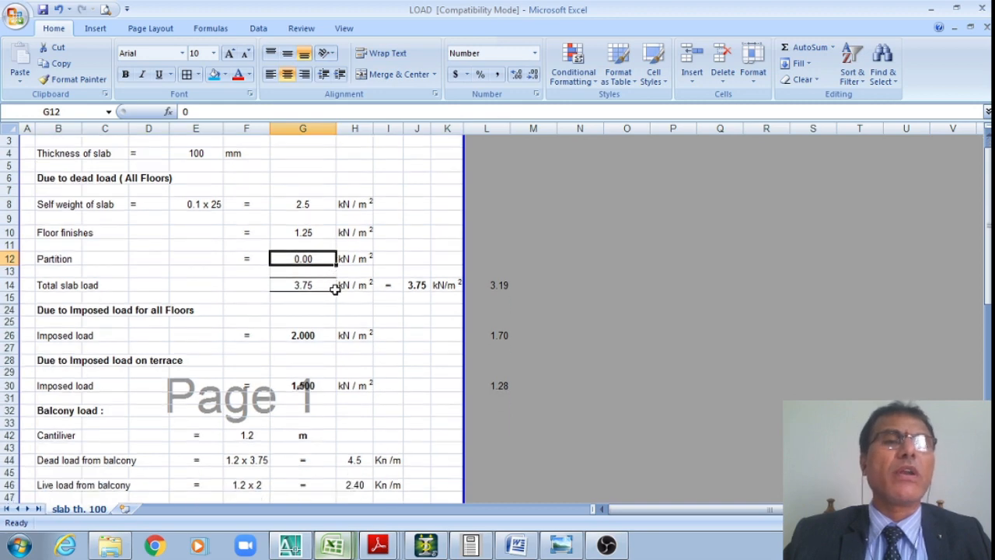
click(307, 202)
drag(306, 203, 308, 229)
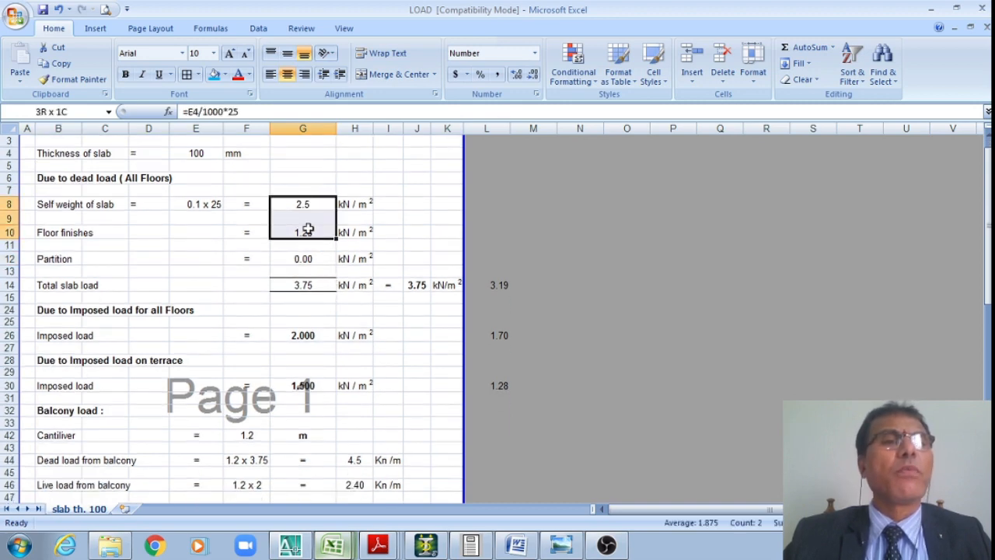
click(318, 285)
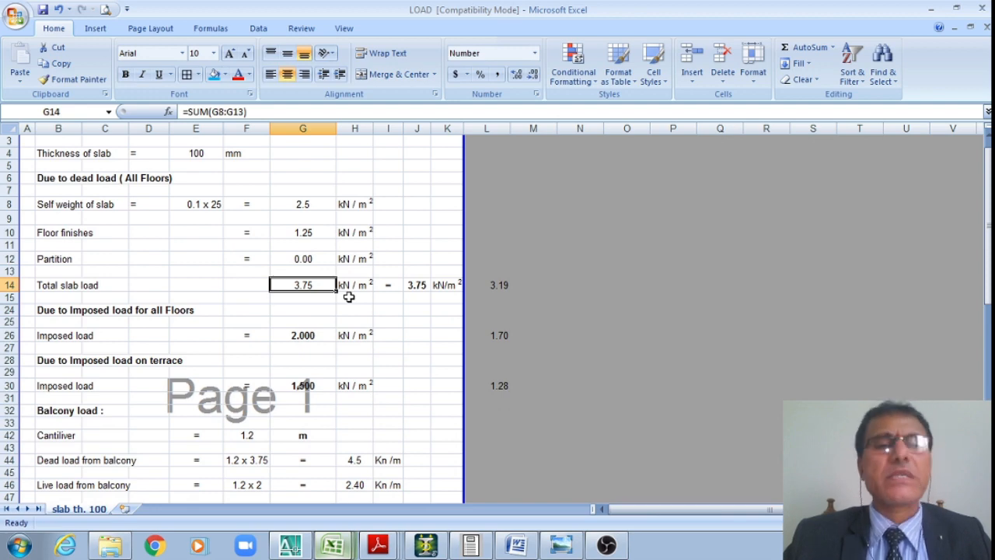
- Check the imposed load values for all floors and for the terrace
scroll(308, 303, down, 1)
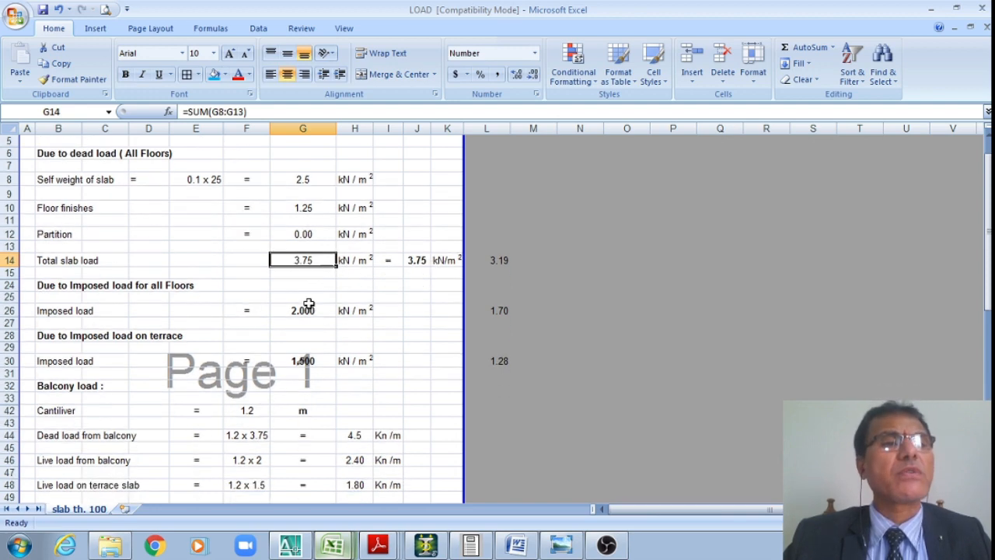
scroll(309, 303, down, 1)
click(305, 298)
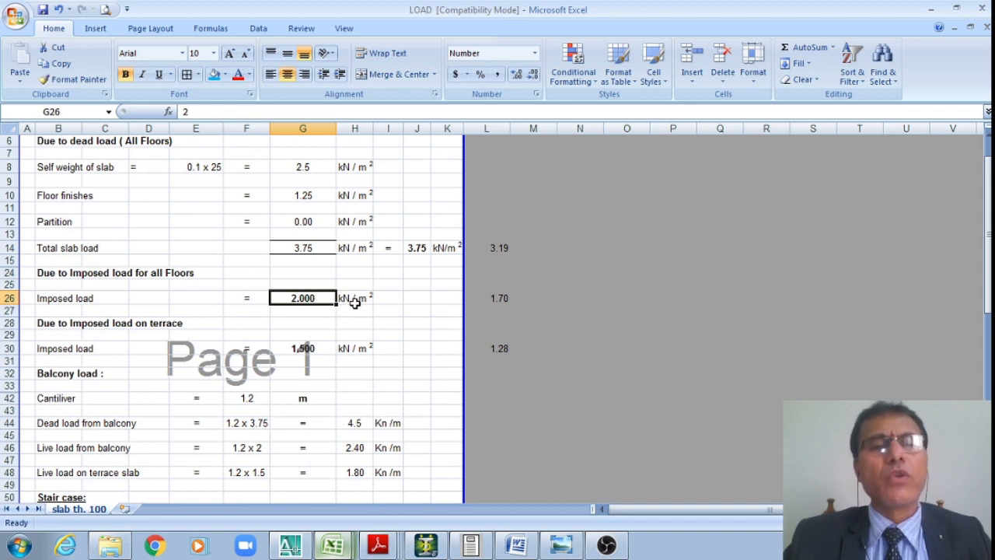
scroll(332, 308, down, 1)
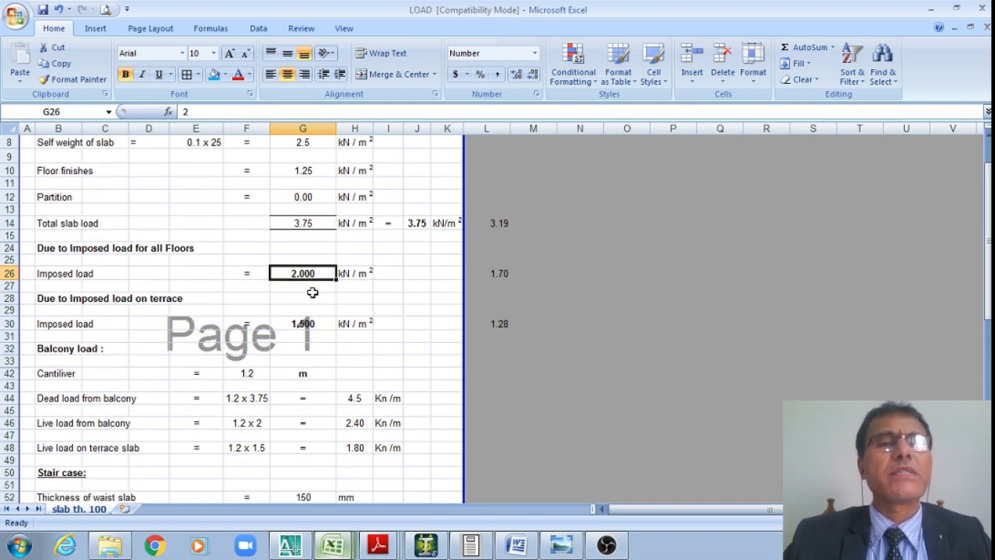
click(314, 295)
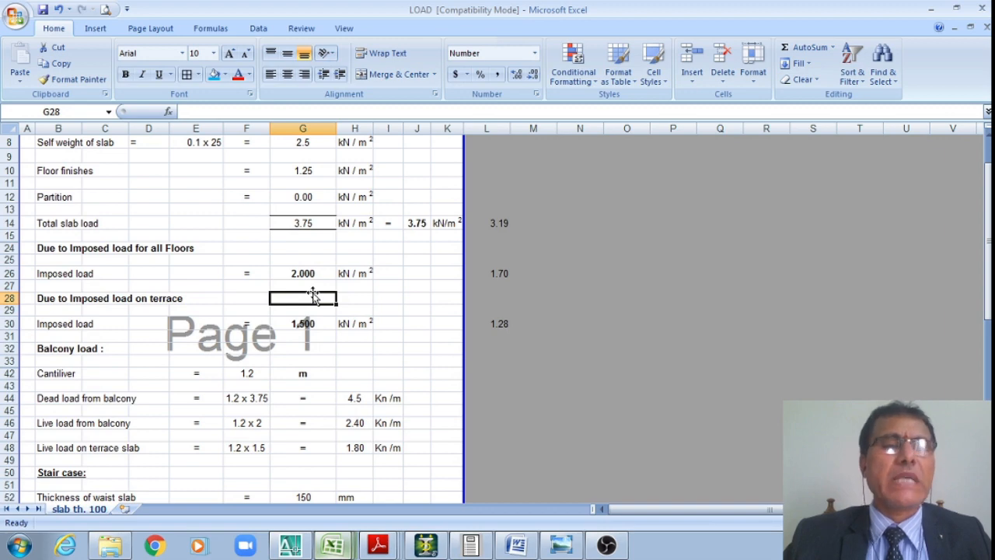
click(302, 272)
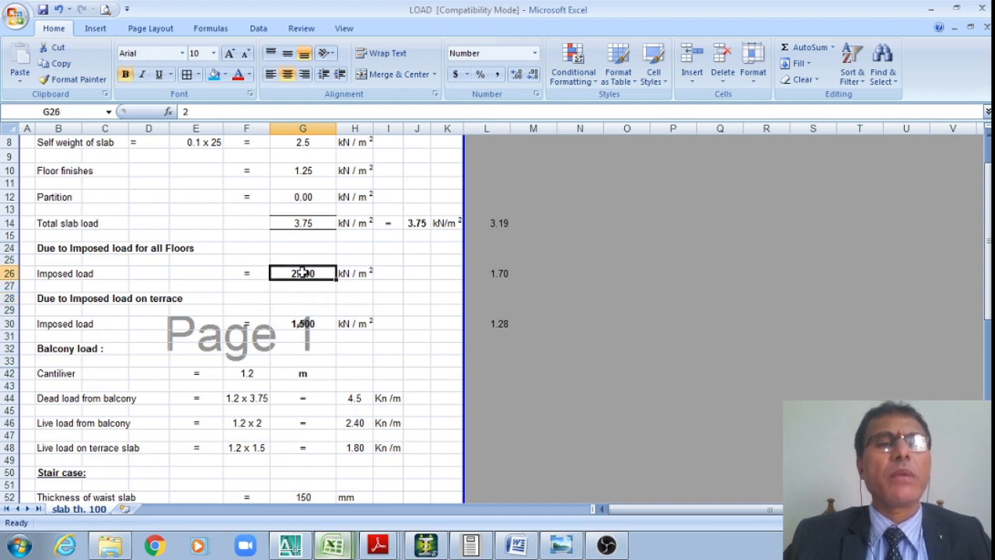
scroll(303, 272, down, 2)
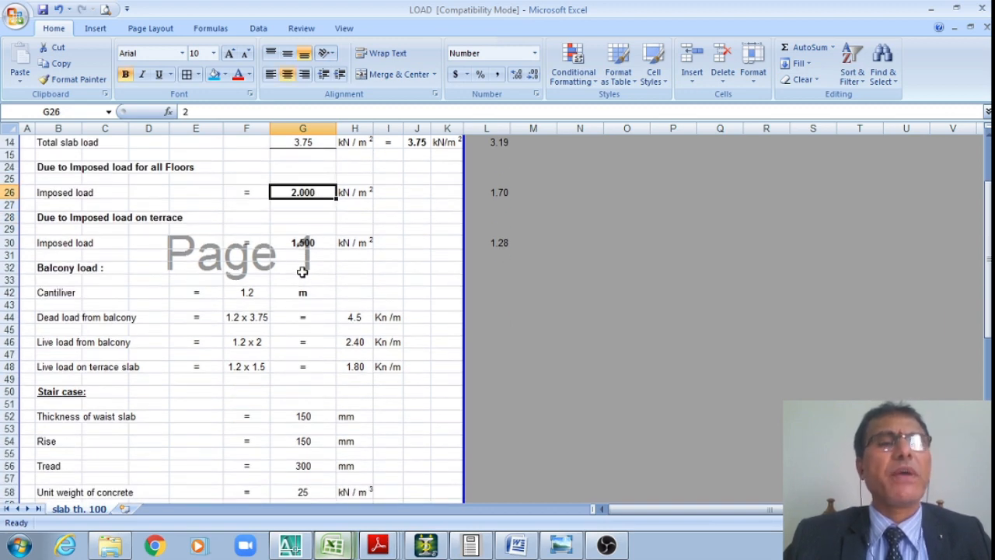
click(303, 242)
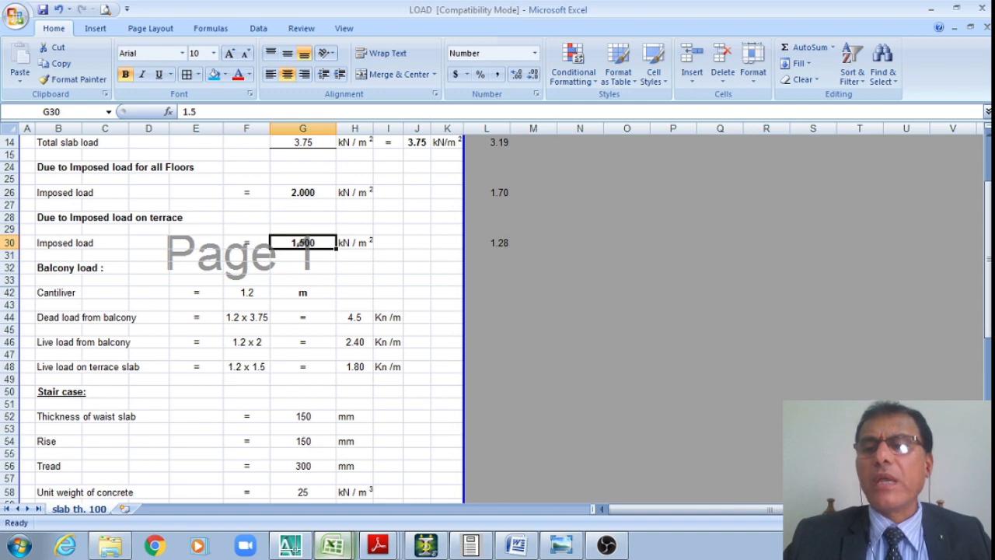
- Examine the balcony load section: cantilever length and the formulas for balcony dead load, balcony live load and terrace slab live load
scroll(511, 365, down, 2)
ctrl+scroll(433, 342, up, 3)
scroll(423, 336, down, 1)
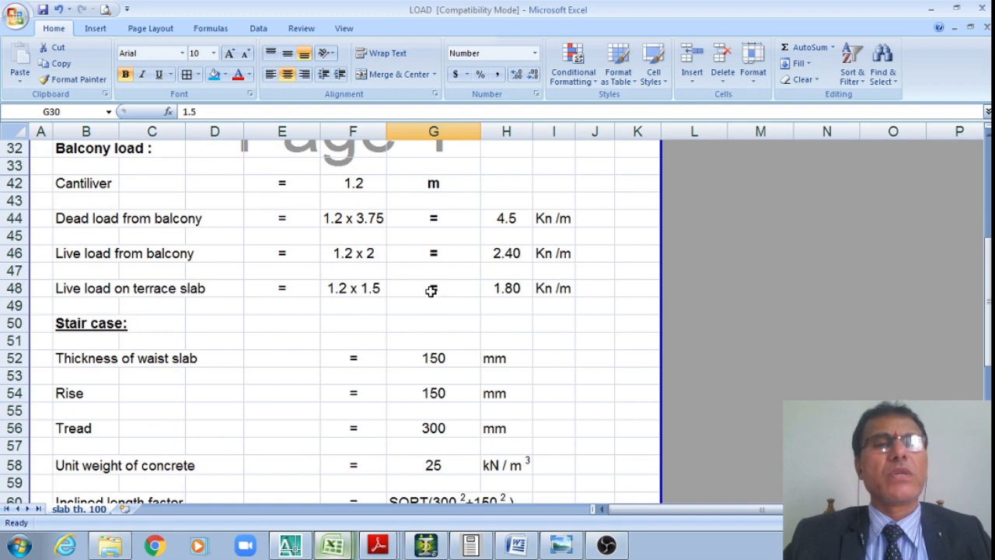
click(355, 182)
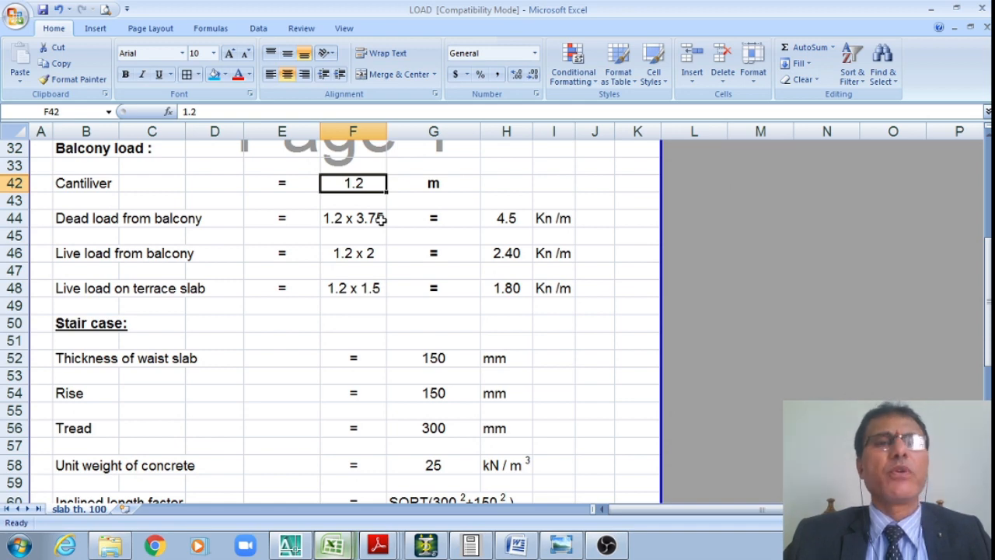
scroll(381, 219, down, 1)
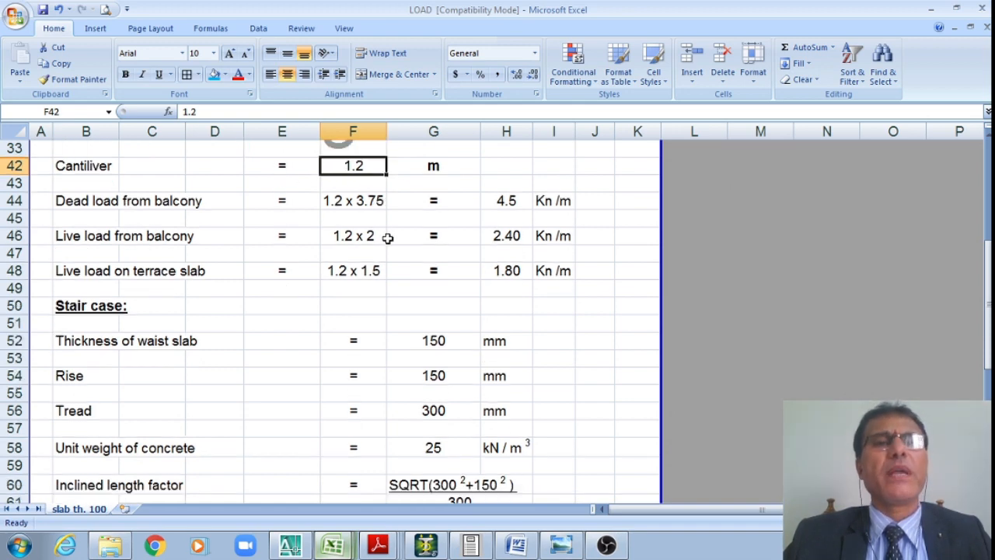
click(509, 202)
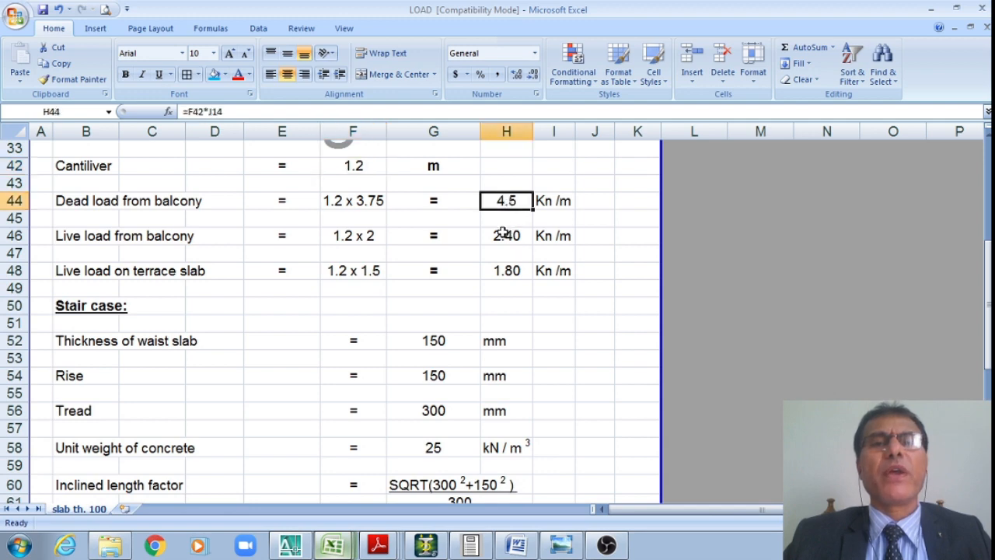
click(502, 236)
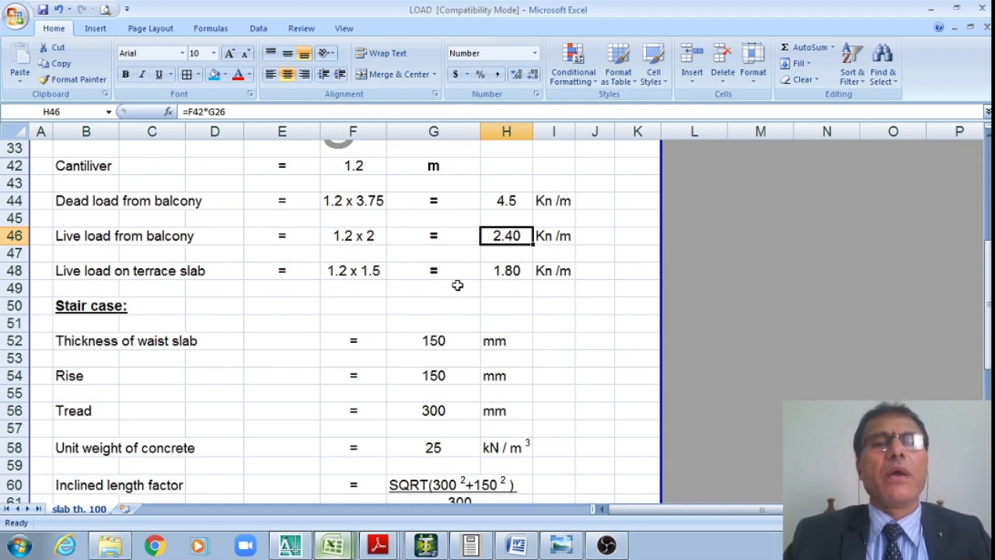
click(501, 275)
- Review the staircase inputs: waist slab thickness, rise, tread, unit weight of concrete and the inclined length factor formula
scroll(462, 321, down, 3)
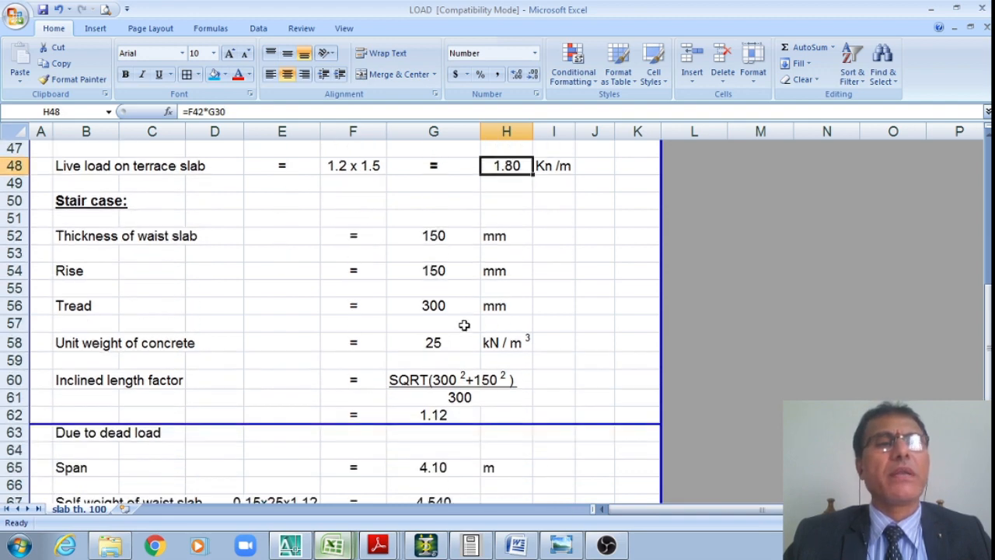
scroll(444, 310, down, 1)
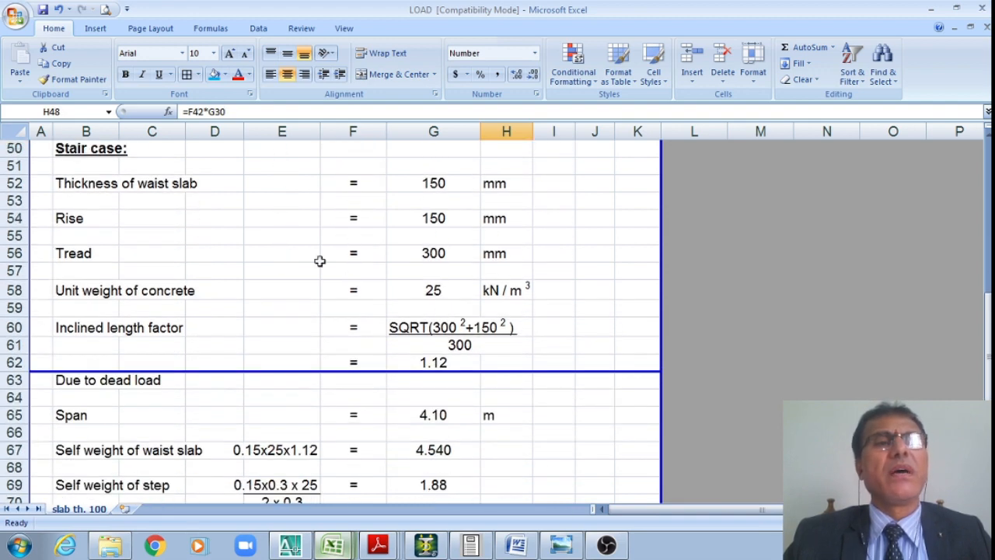
click(450, 184)
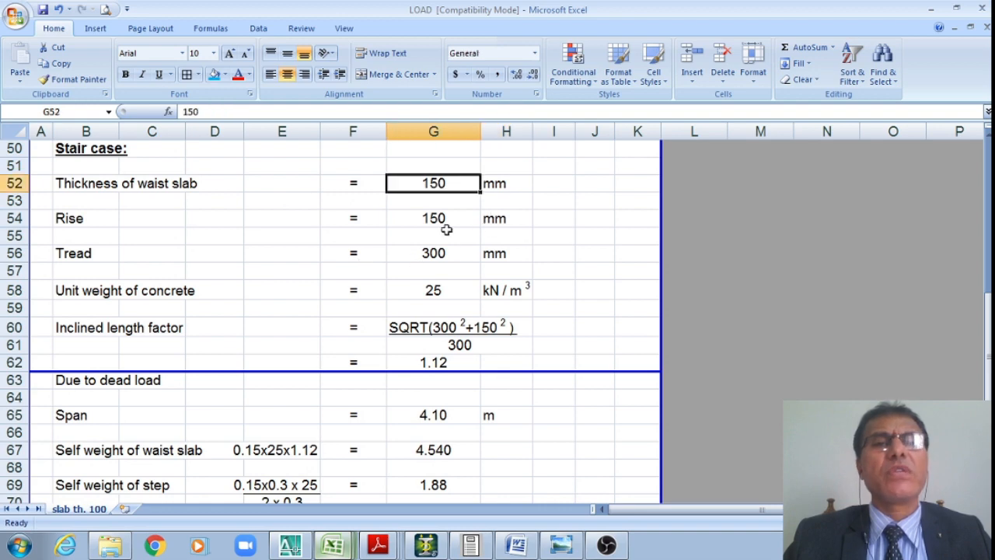
scroll(447, 241, down, 3)
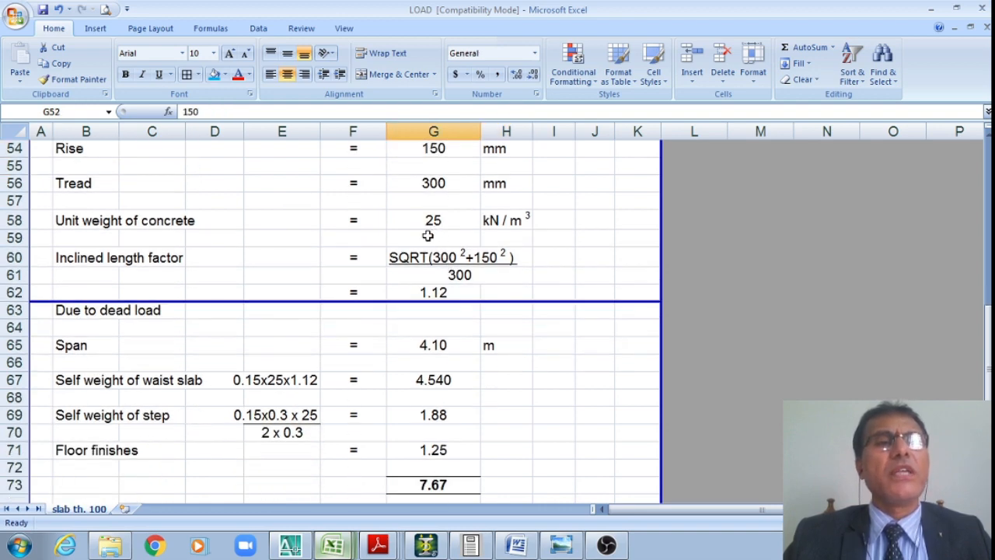
click(426, 165)
click(429, 200)
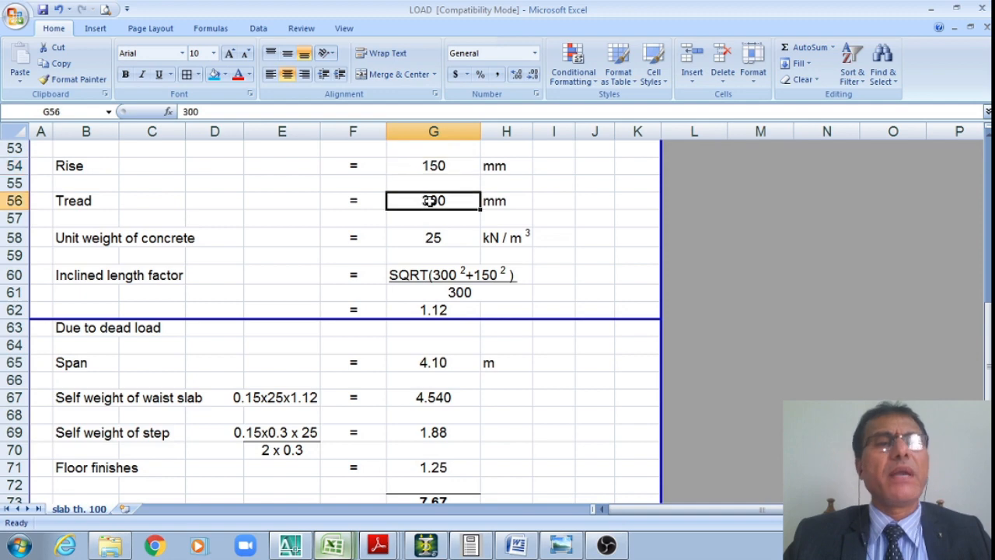
scroll(437, 234, down, 1)
click(435, 218)
scroll(419, 290, down, 3)
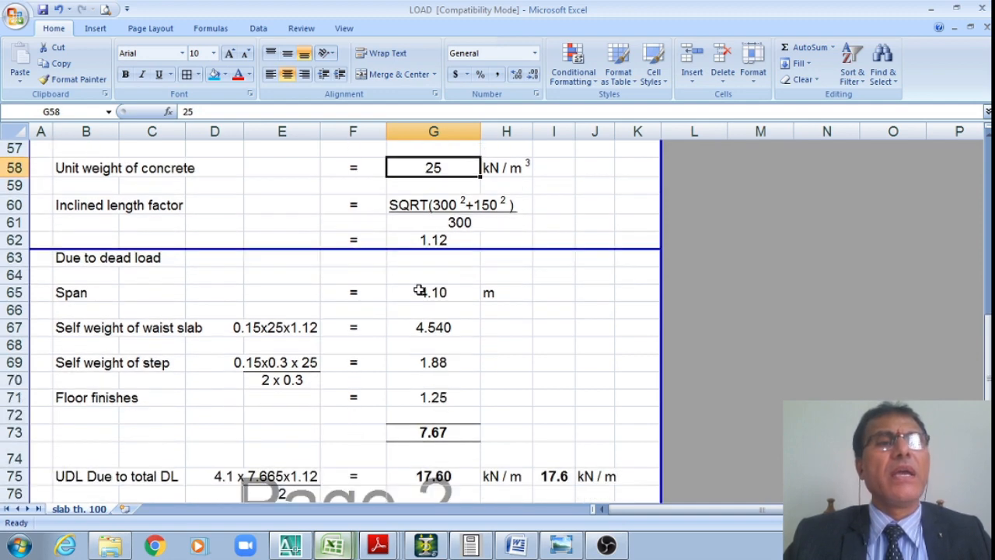
click(434, 241)
- Examine the staircase dead load items: span, waist slab and step self weights, floor finishes and their sum
scroll(434, 284, down, 1)
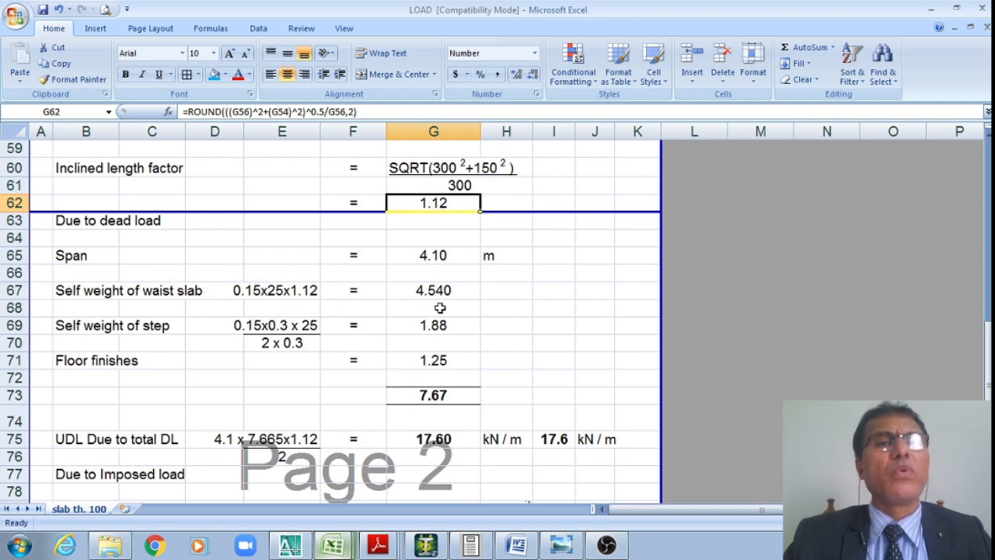
click(434, 258)
scroll(440, 303, down, 2)
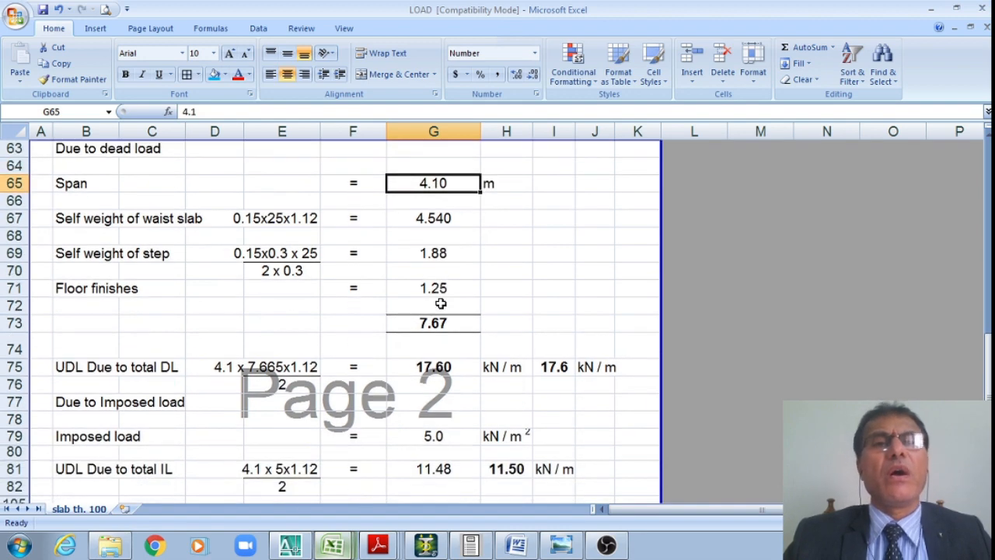
click(436, 218)
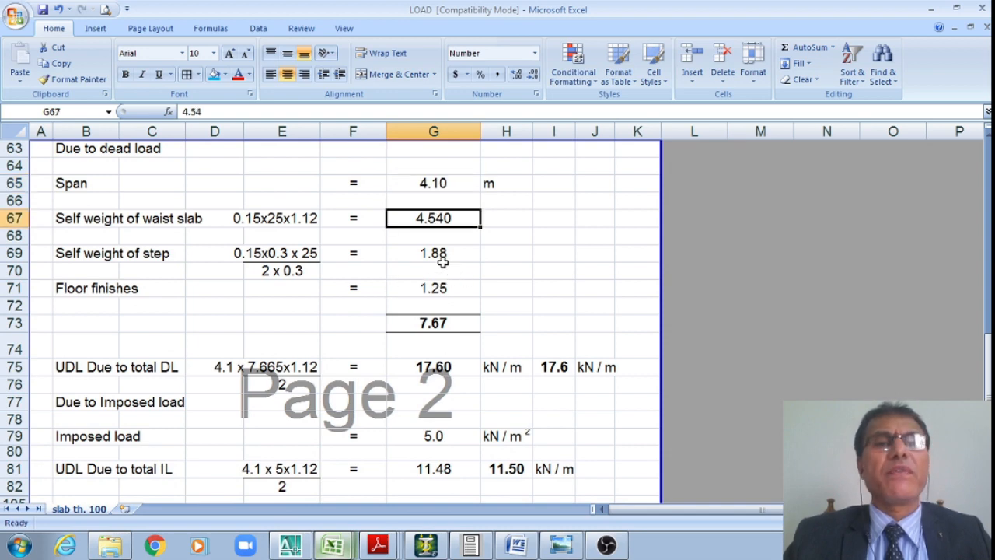
click(428, 255)
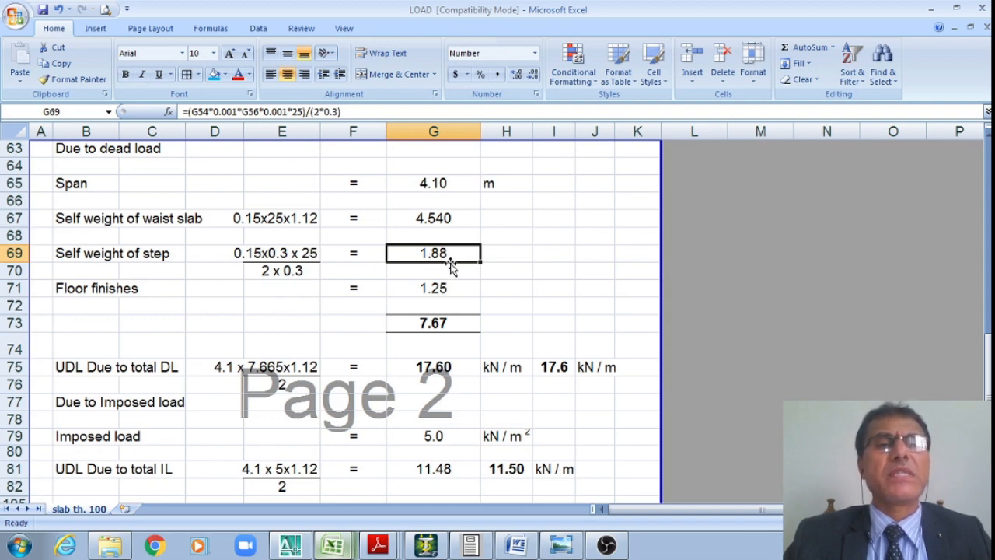
click(432, 288)
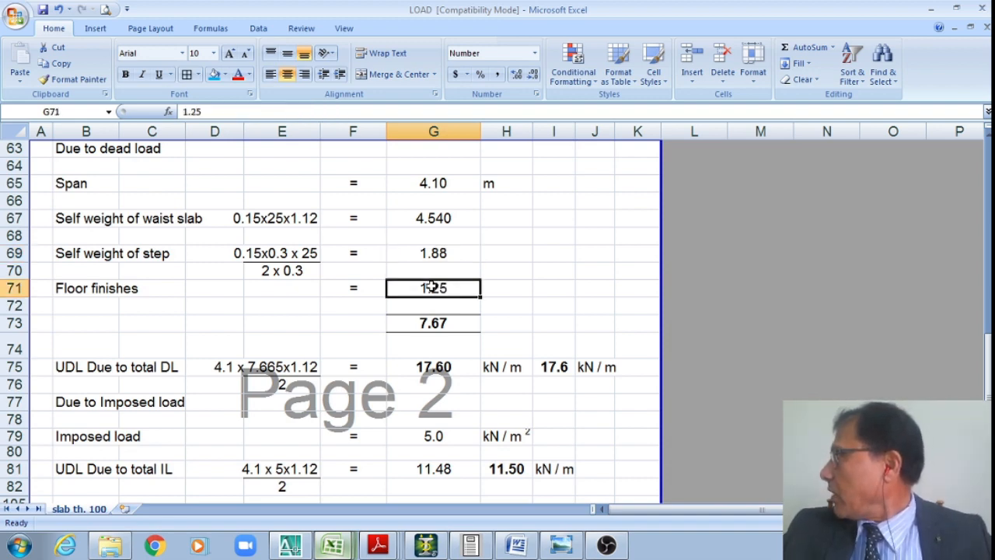
click(439, 325)
- Inspect the staircase's UDL due to total DL, checking its written expression and the formula in G75
scroll(386, 324, down, 1)
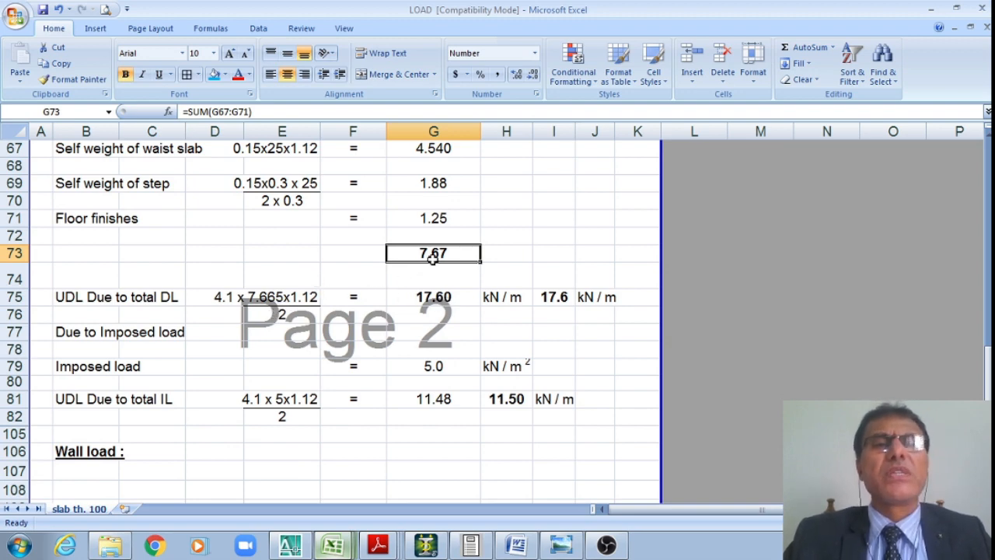
click(227, 297)
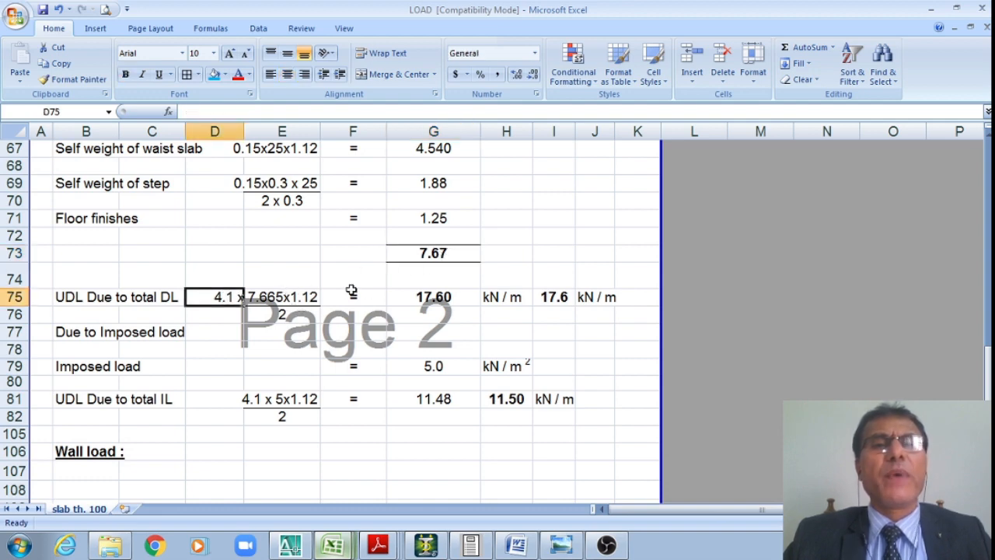
click(308, 296)
scroll(349, 262, up, 2)
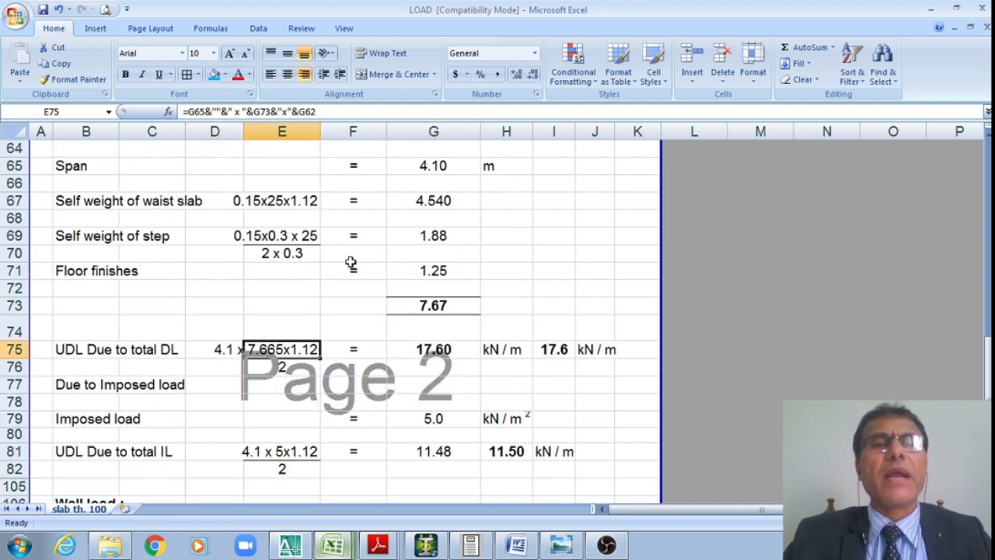
scroll(344, 256, down, 1)
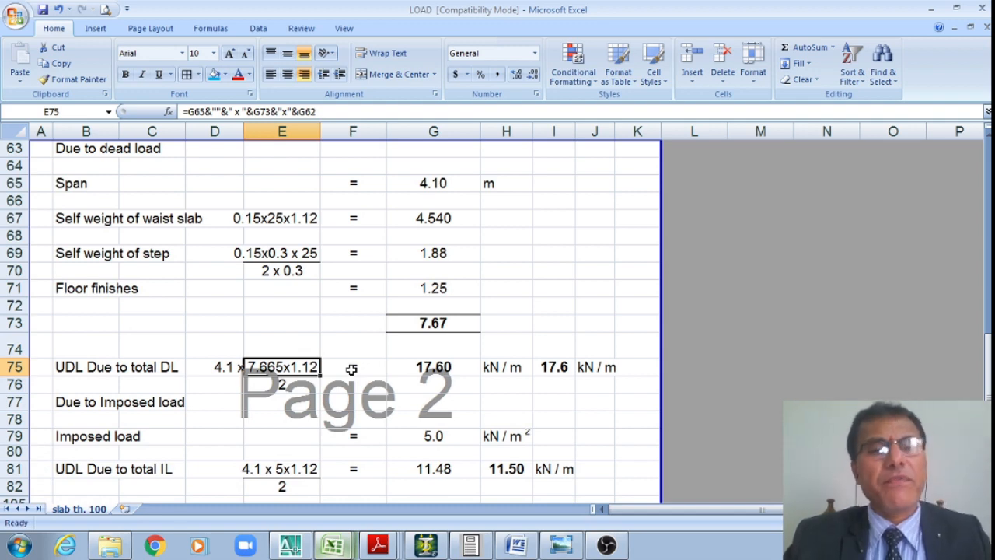
click(435, 367)
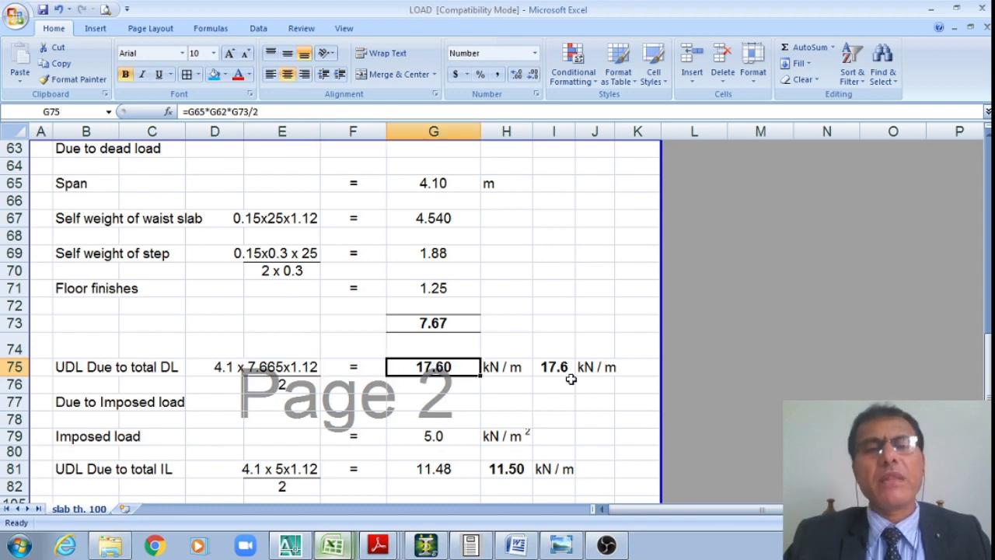
scroll(488, 360, down, 1)
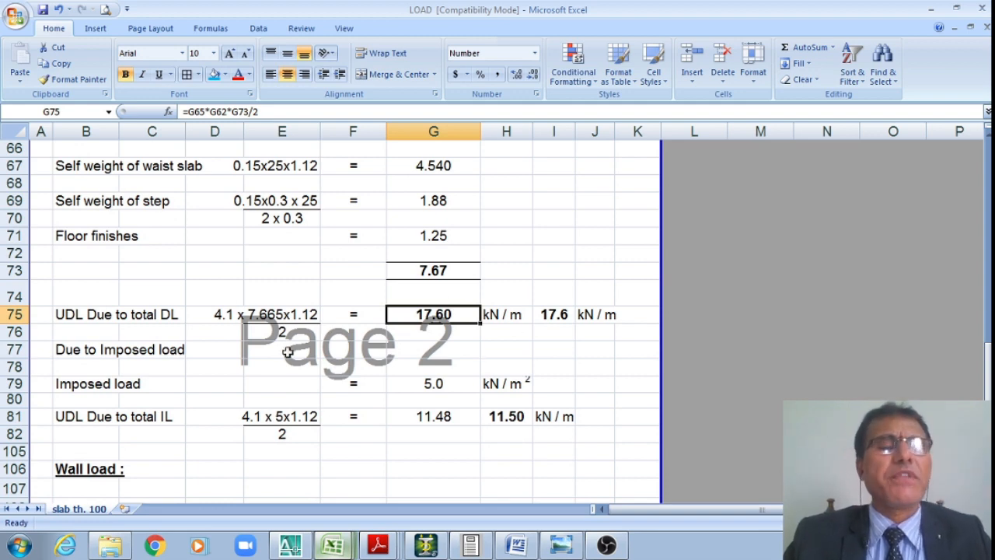
- Review the staircase's imposed load, the formula for UDL due to total IL in G81 and its adopted value in H81
scroll(273, 345, down, 1)
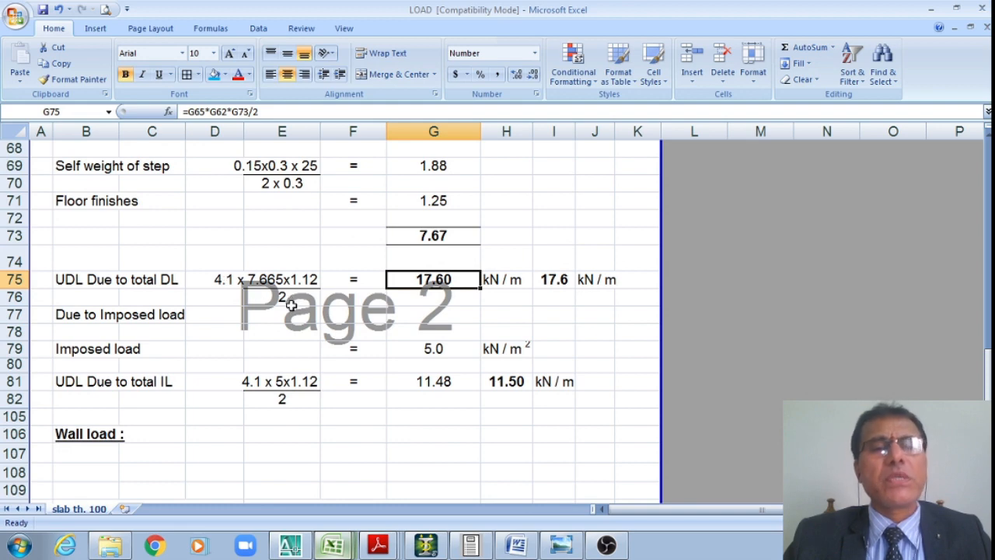
click(435, 348)
scroll(430, 354, down, 2)
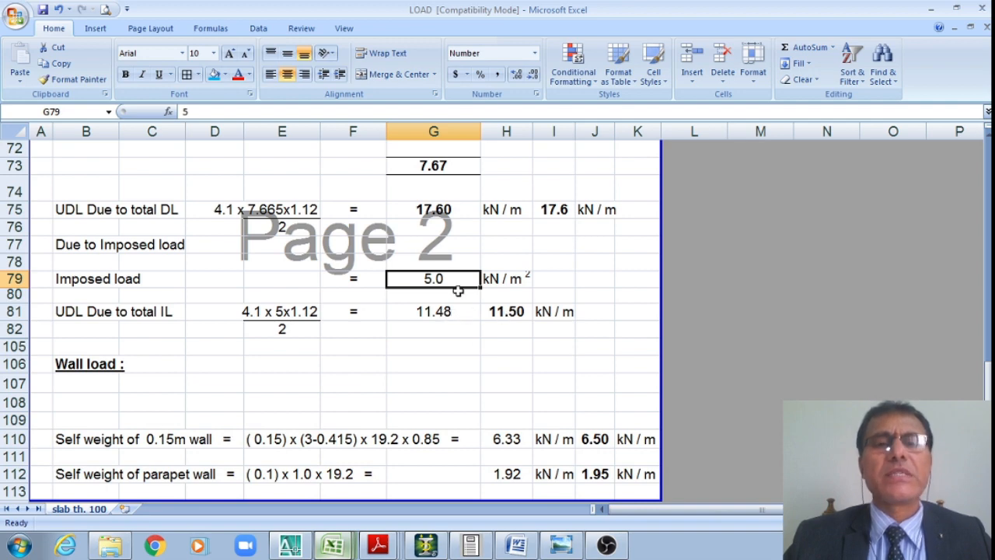
click(443, 311)
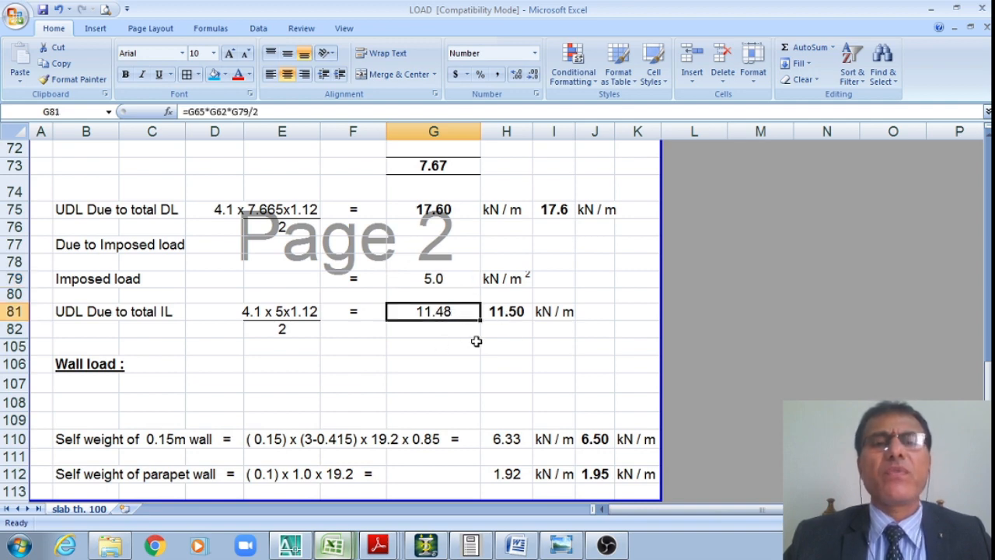
click(518, 312)
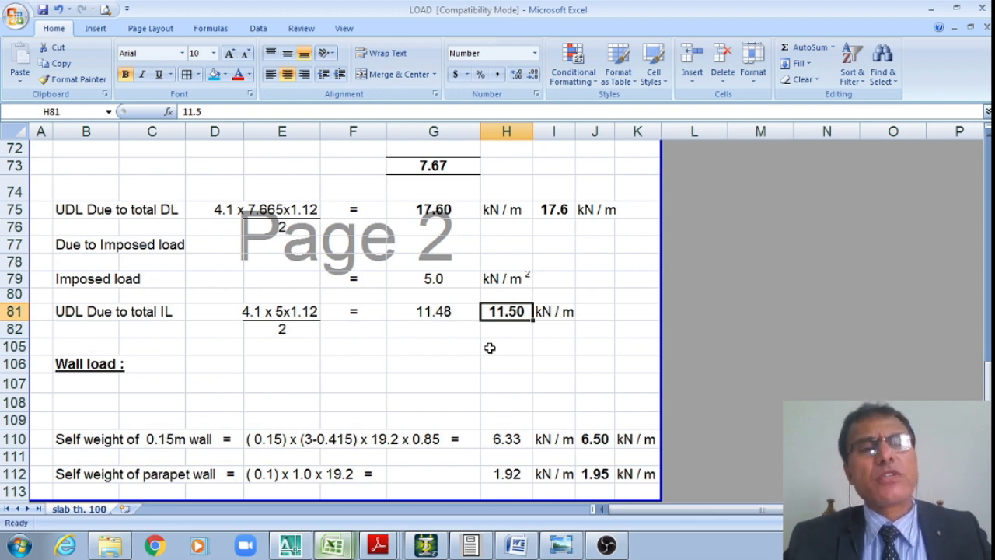
- Examine the wall load section: the adopted load and expression for the 0.15m wall, and the parapet wall self weight expression
scroll(489, 347, down, 2)
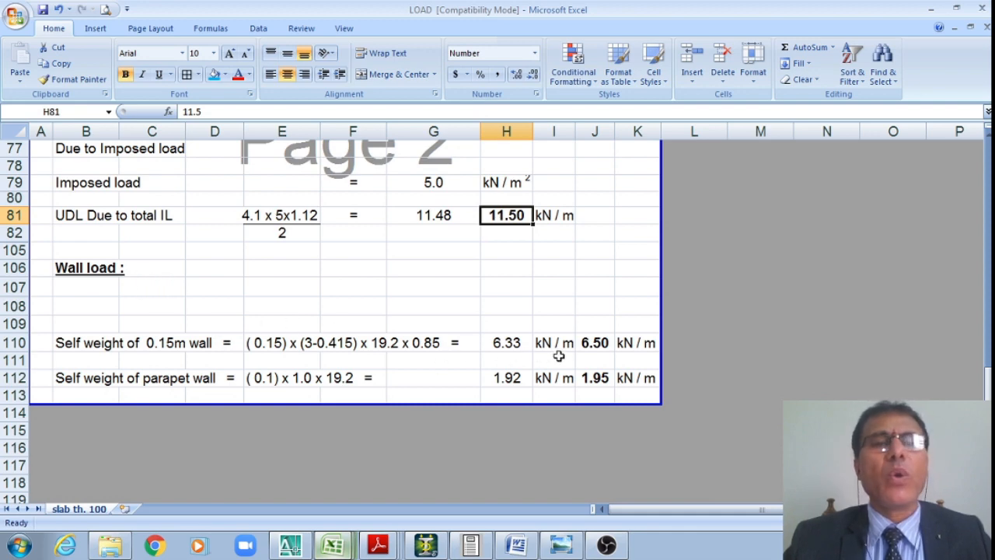
click(597, 342)
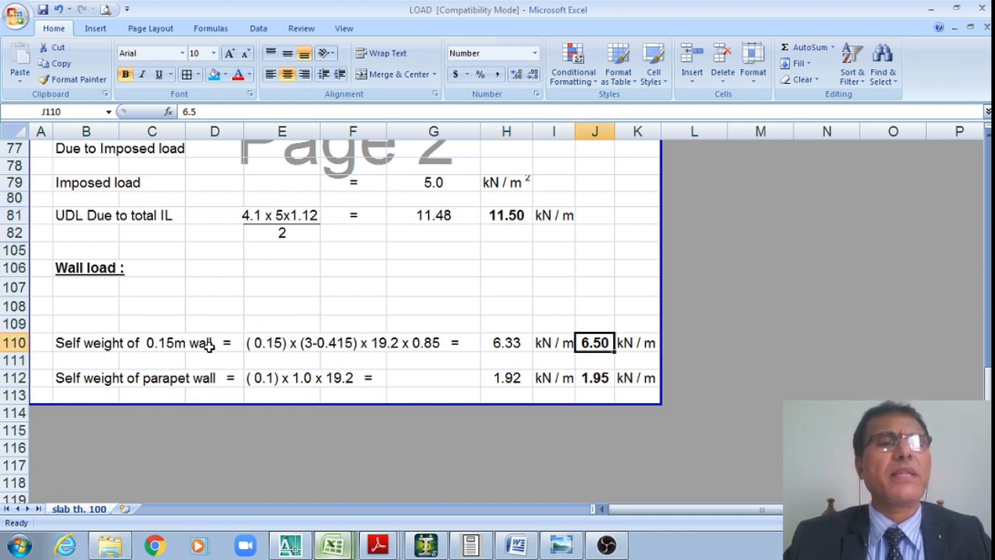
scroll(264, 341, down, 1)
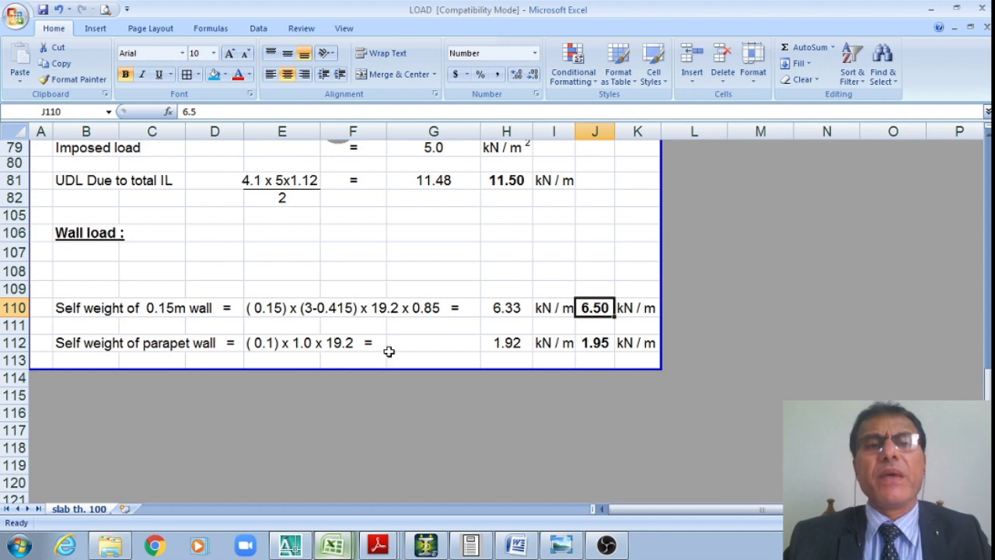
click(378, 307)
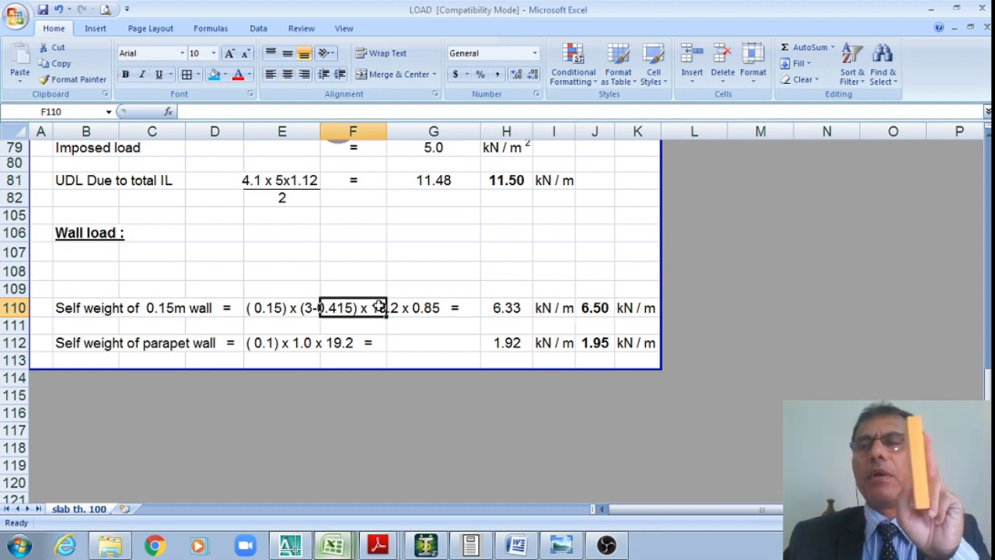
click(432, 308)
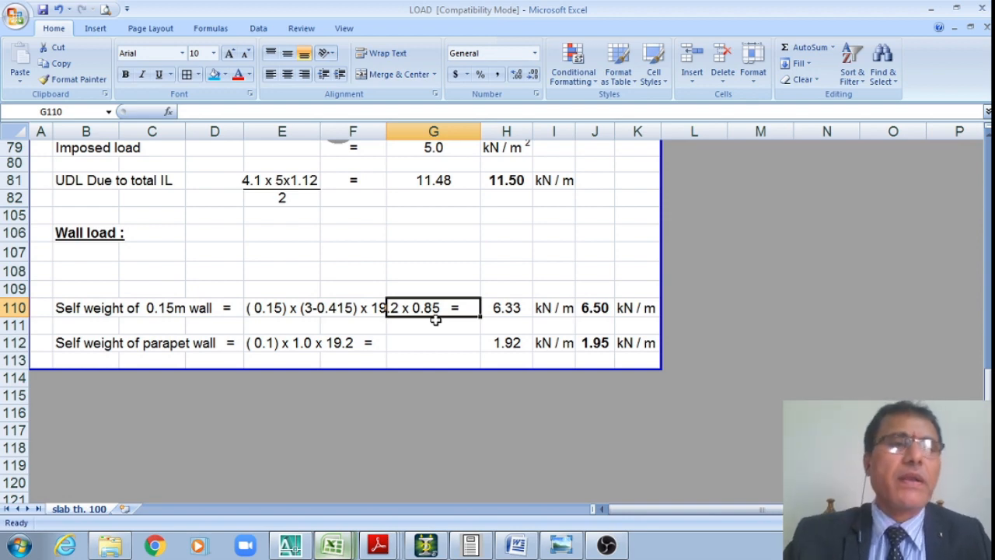
click(308, 343)
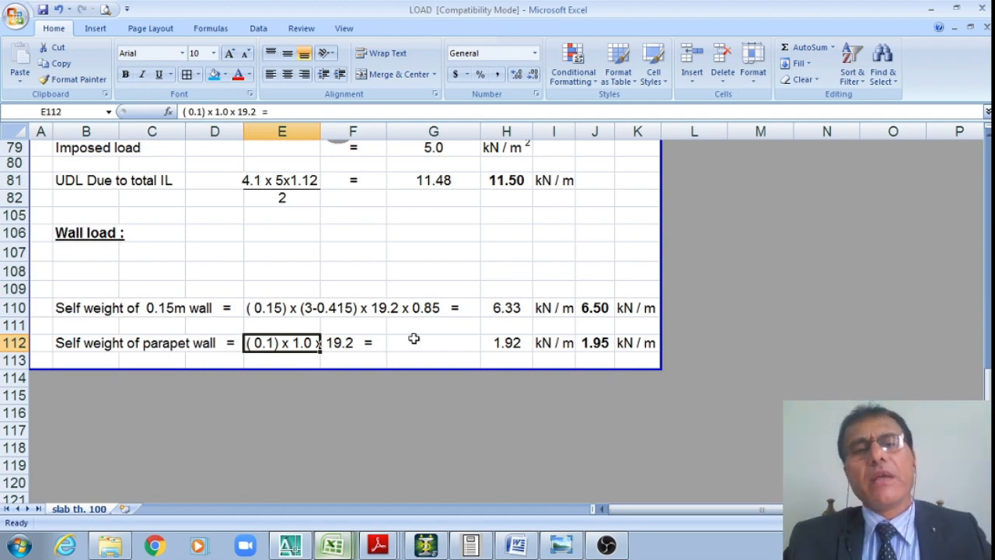
- Switch to the STD-6 image in Windows Photo Viewer and inspect the roof-level parapet walls of the apartment building
click(569, 548)
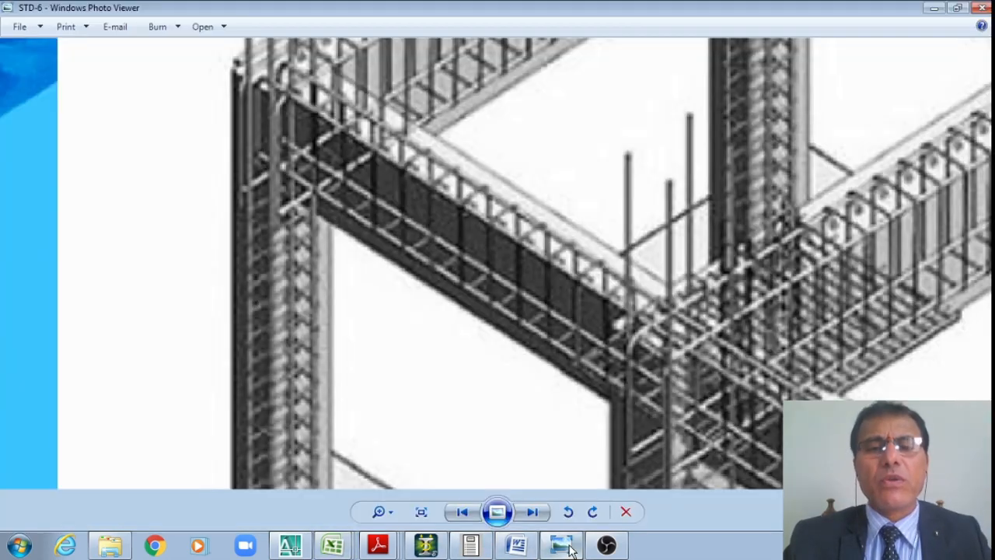
scroll(466, 406, down, 5)
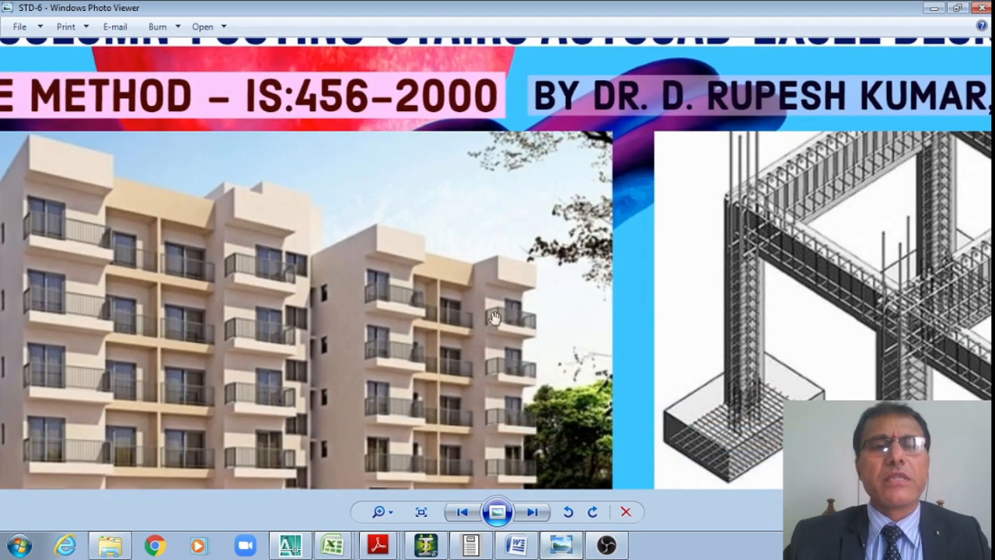
scroll(385, 247, up, 4)
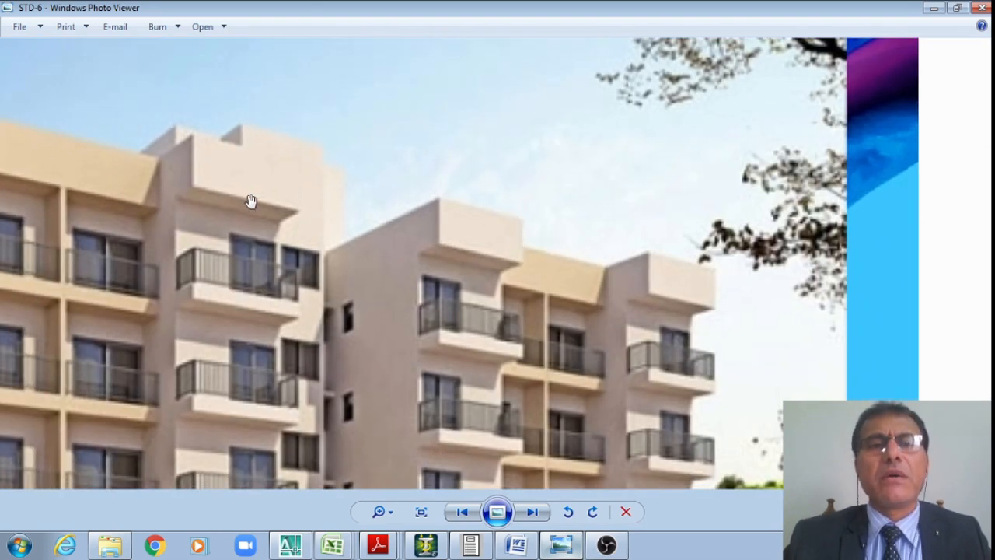
drag(145, 153, 442, 255)
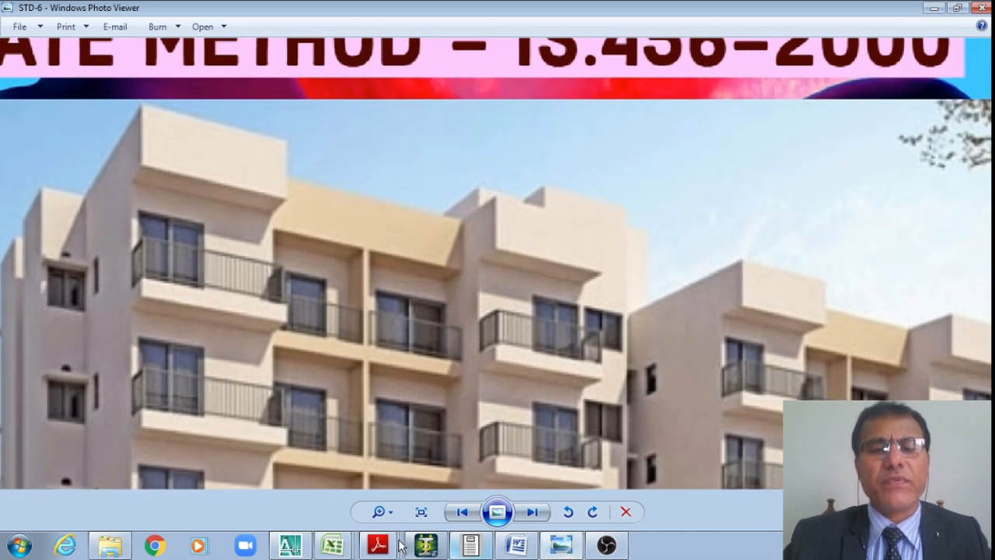
- Switch back to Excel and bring up the LOAD workbook at the wall load section
click(289, 464)
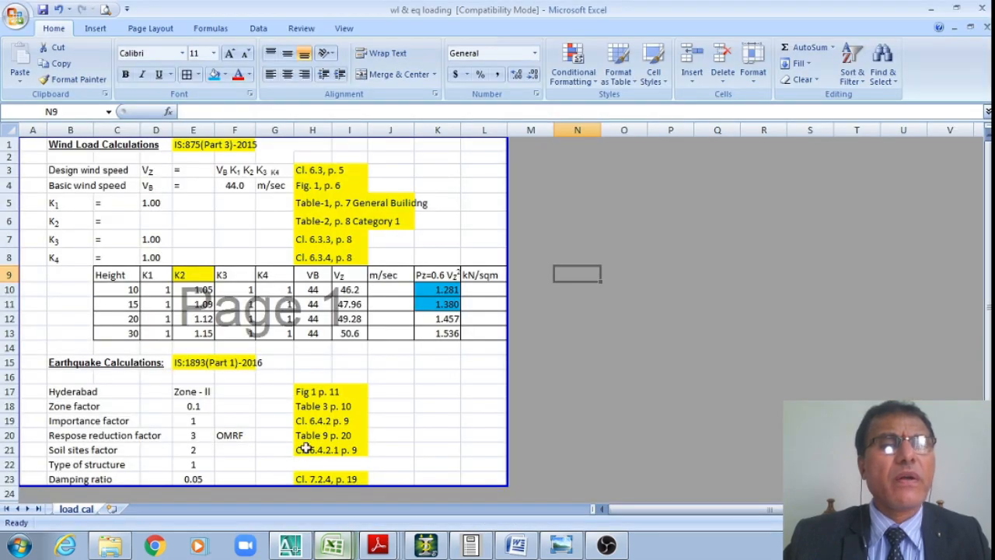
click(334, 546)
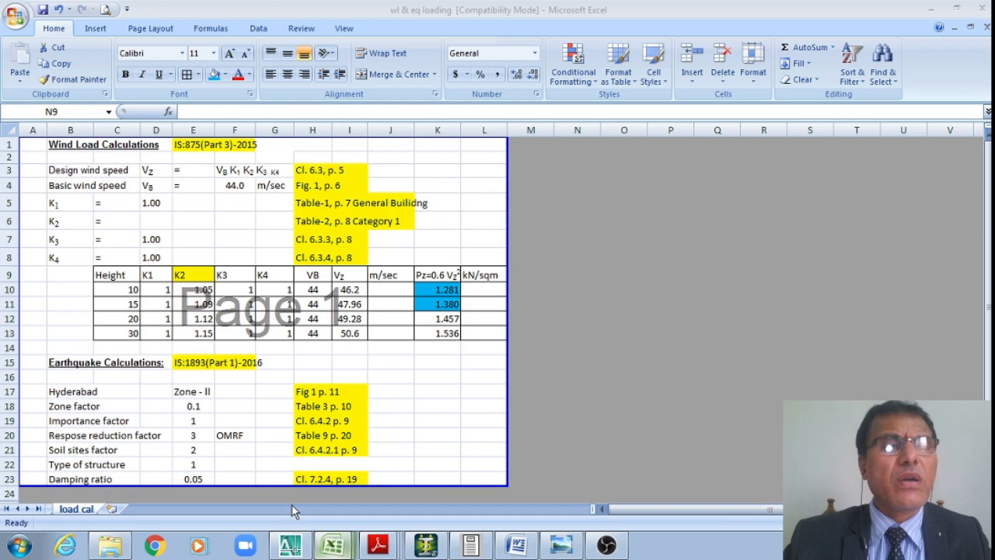
click(279, 395)
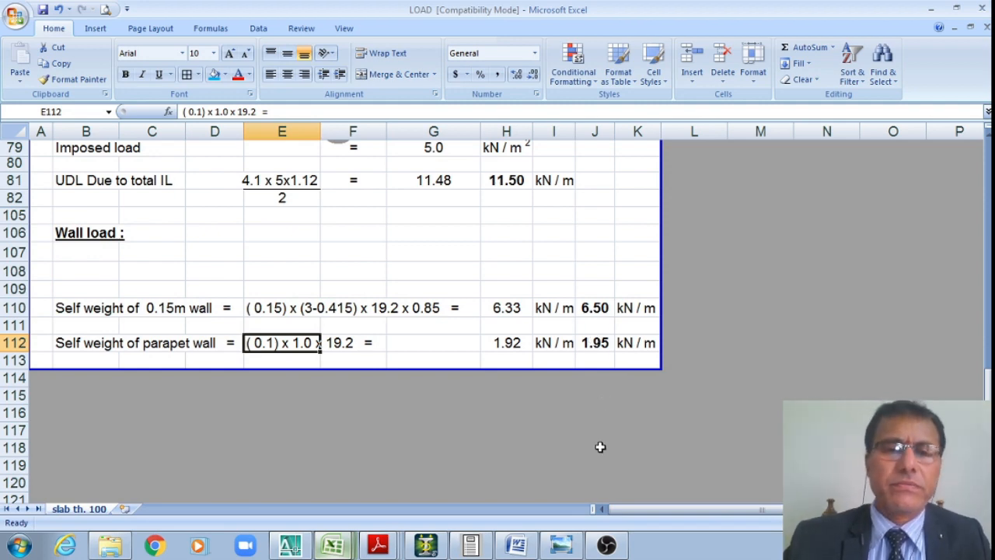
- Switch to STAAD.Pro, inspect the rendered dbr1_1 building frame from several sides and close the rendered view
click(607, 547)
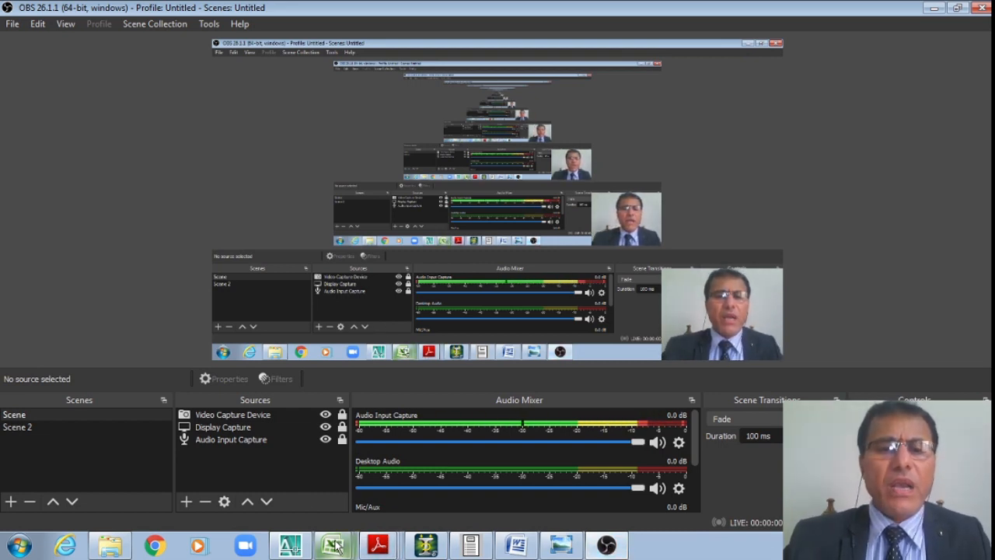
click(426, 545)
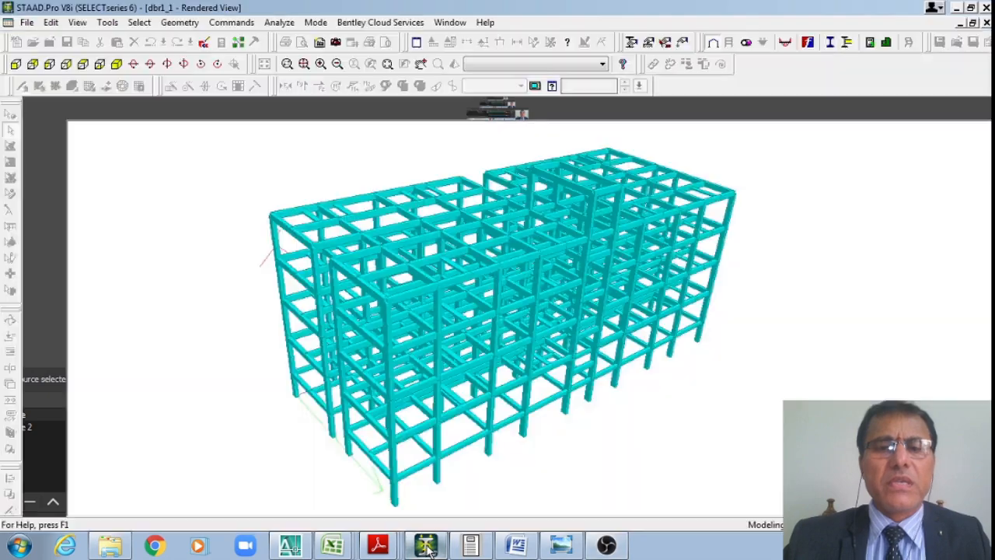
middle_drag(605, 420, 522, 389)
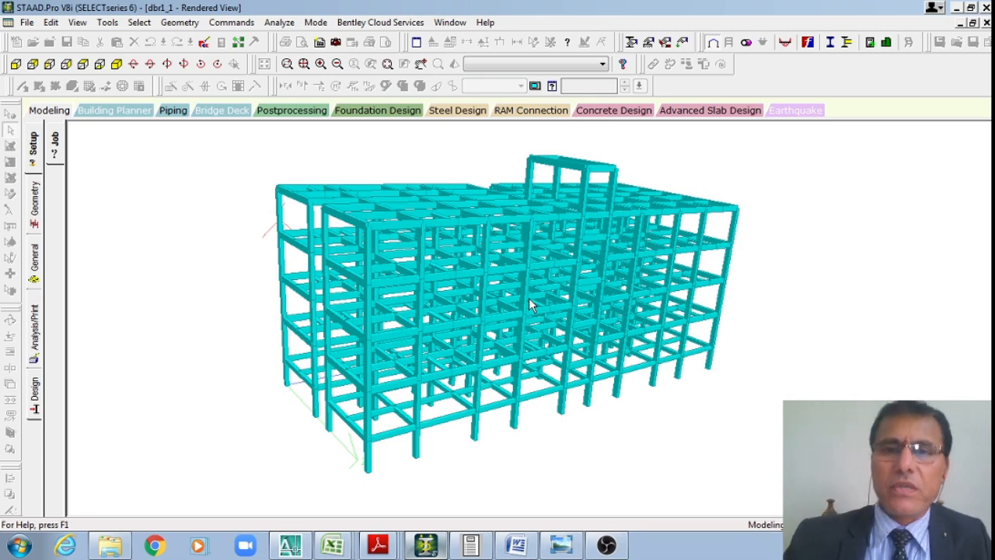
drag(522, 283, 706, 412)
drag(786, 362, 608, 279)
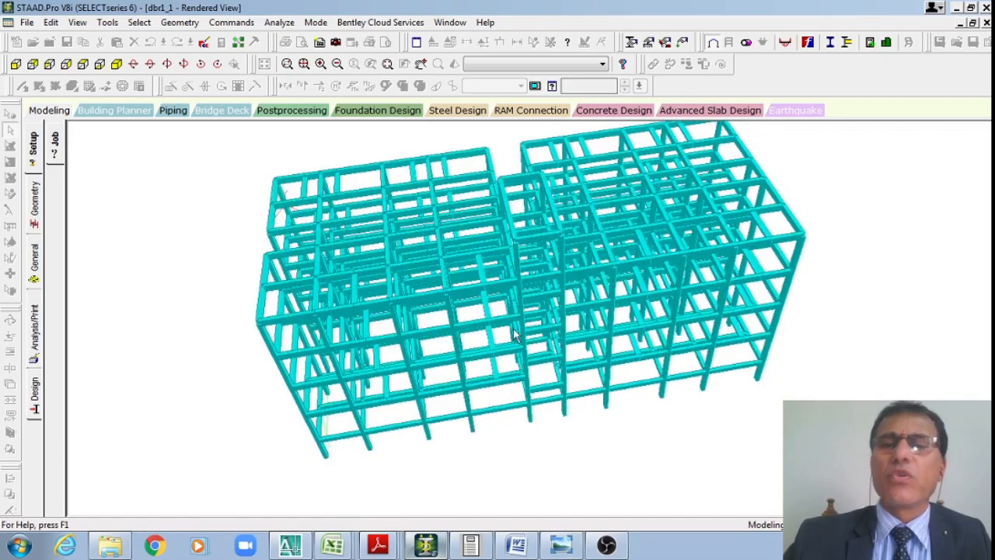
drag(477, 337, 555, 368)
drag(490, 329, 595, 384)
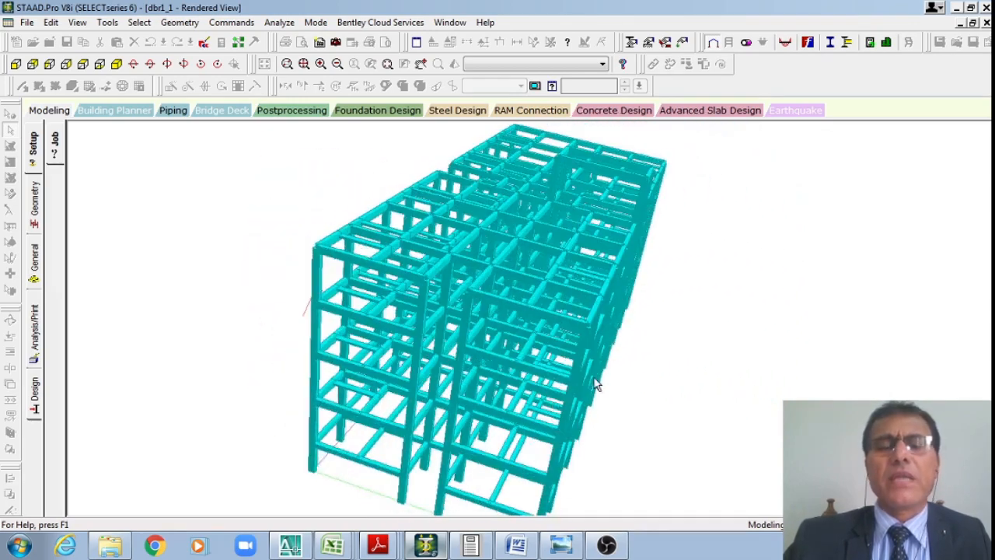
drag(435, 412, 651, 428)
drag(622, 392, 699, 293)
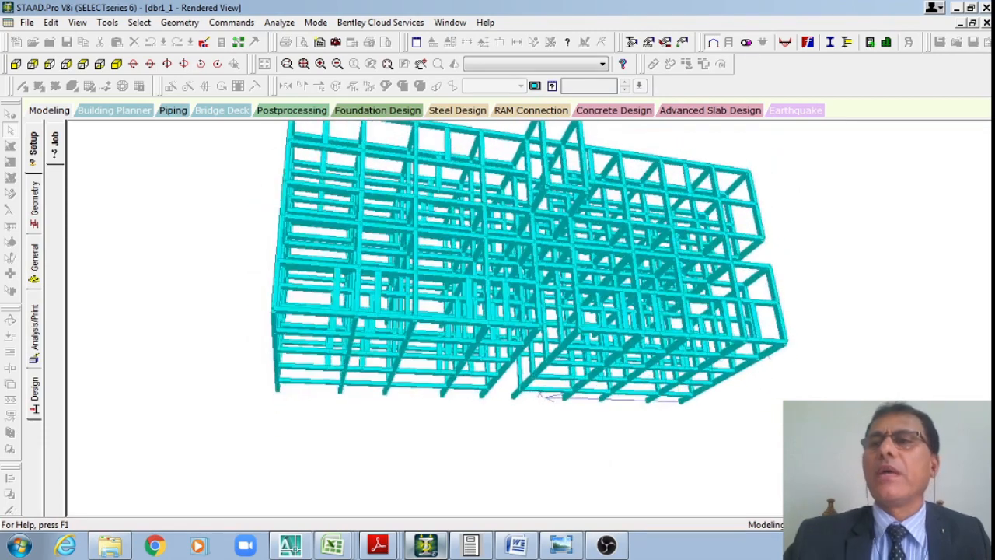
click(986, 23)
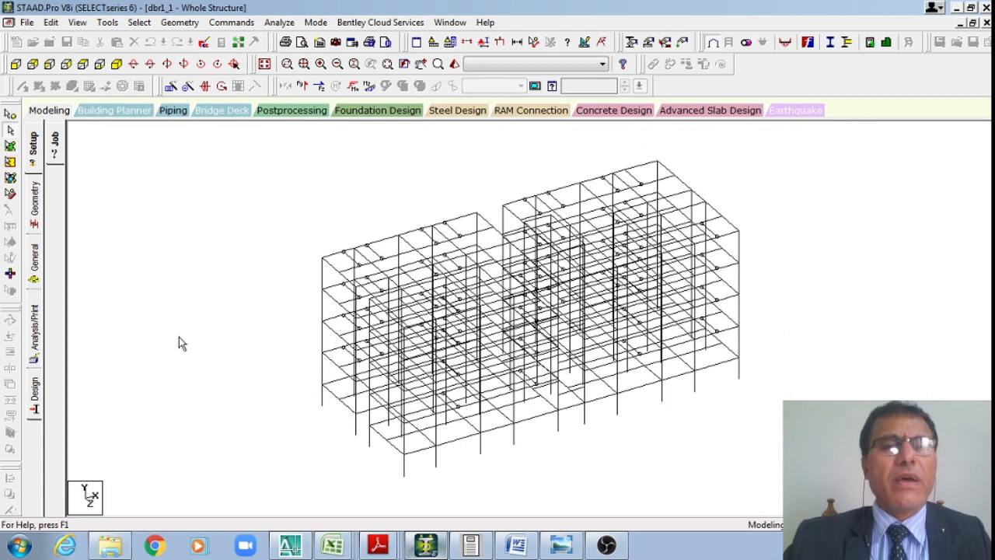
- Switch to the wl & eq loading workbook in Excel and examine the wind load code reference, IS:875(Part 3)-2015
click(335, 544)
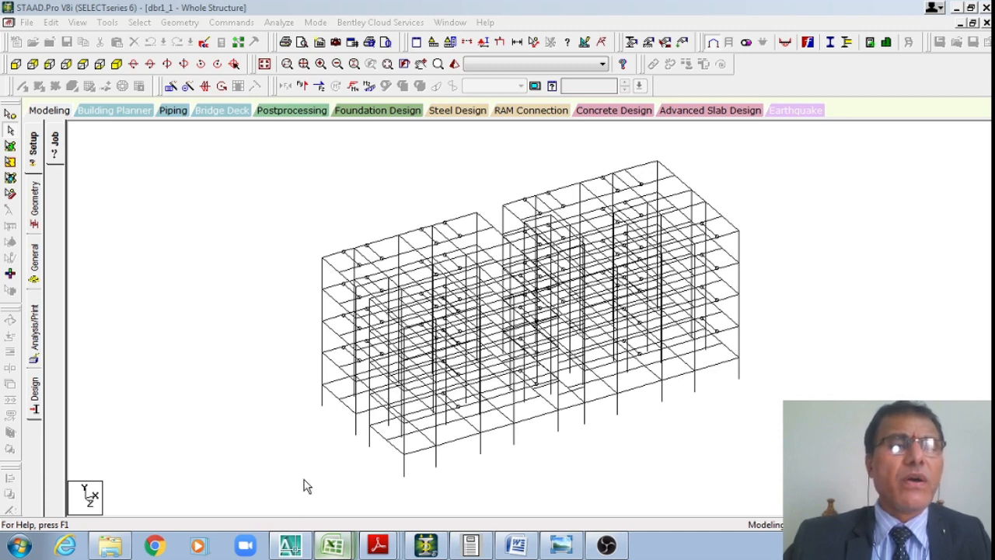
click(334, 545)
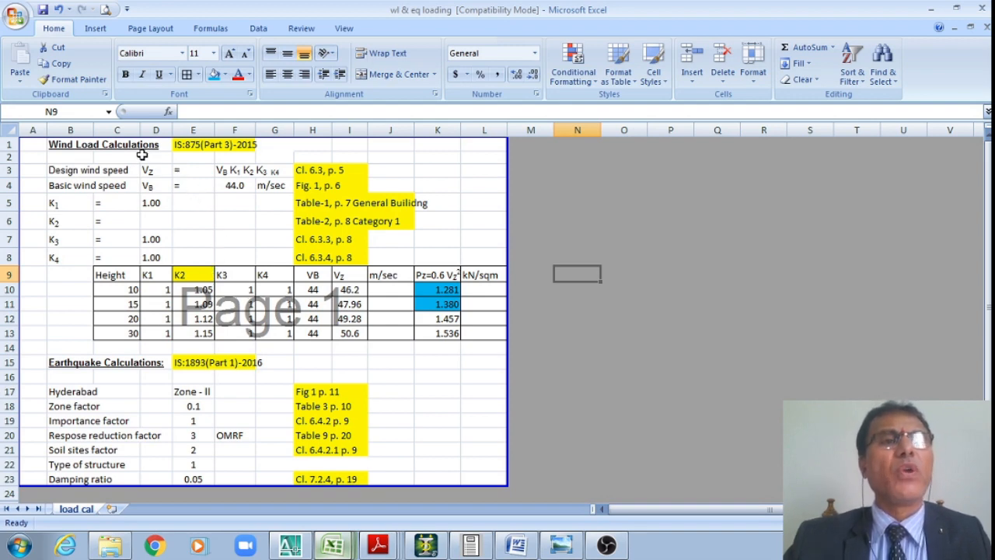
click(200, 145)
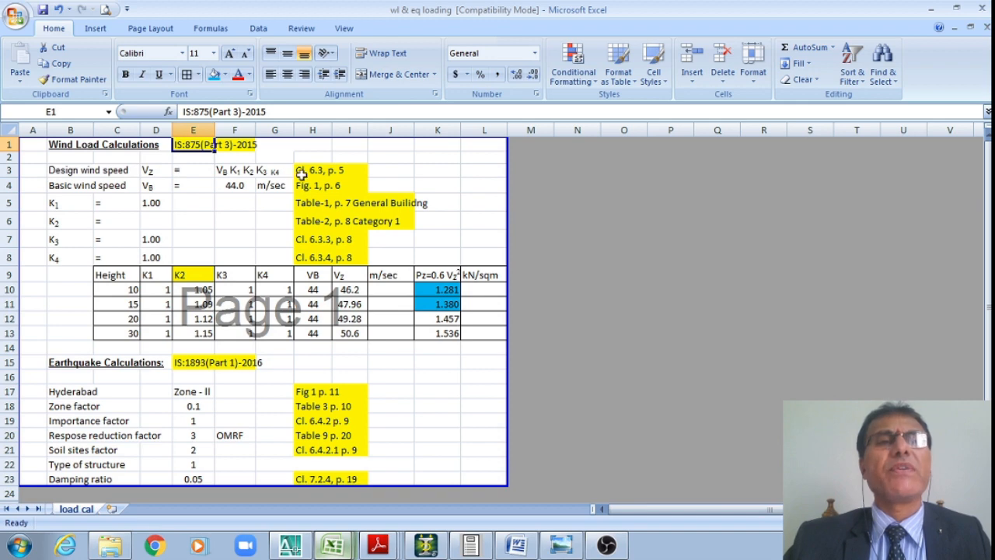
click(282, 144)
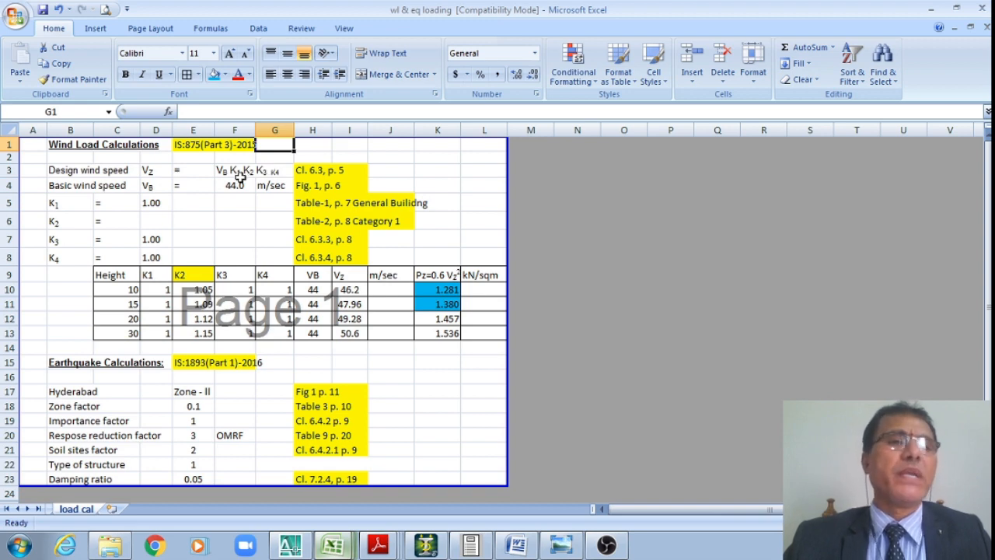
- Compare the earthquake code reference IS:1893(Part 1)-2016 in E15 with the wind load code reference in E1
click(190, 367)
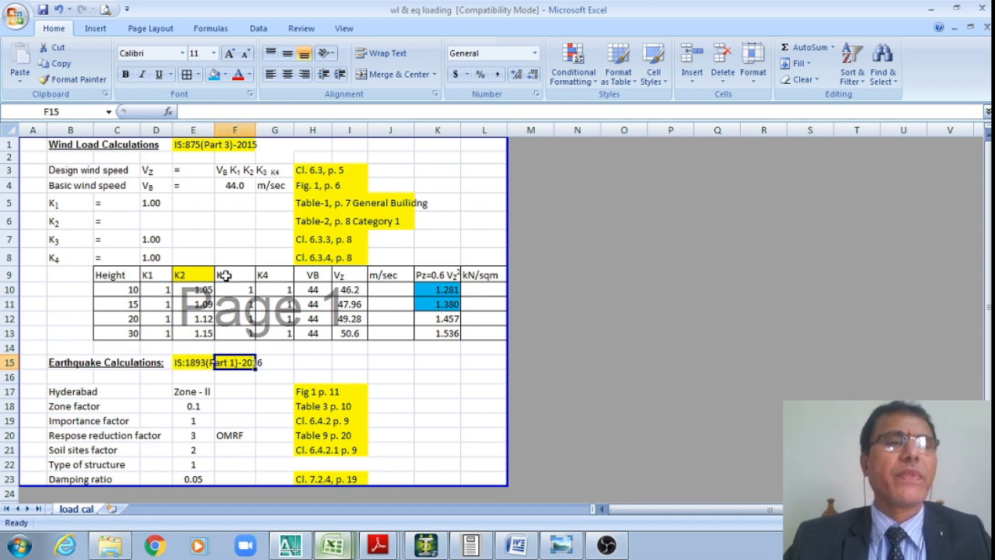
click(201, 146)
click(210, 363)
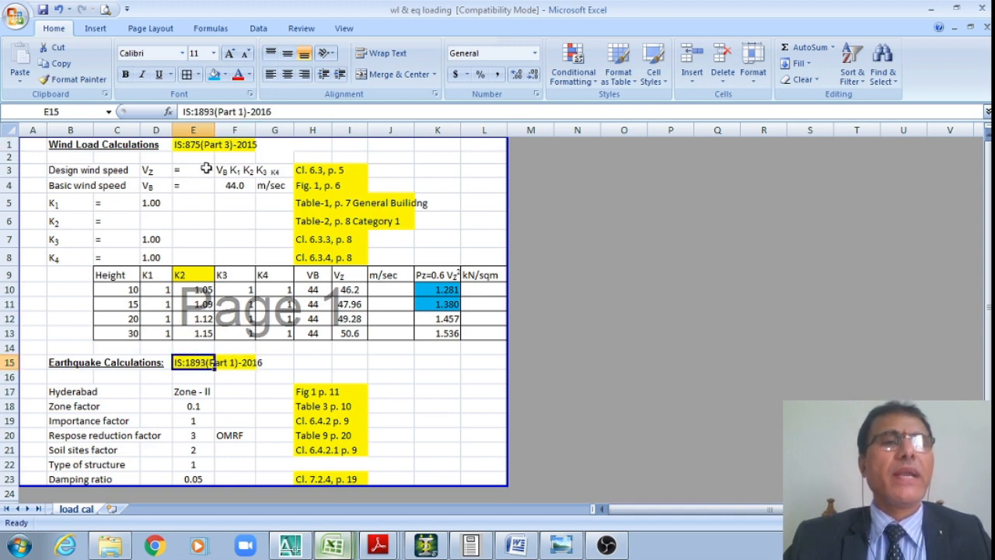
click(190, 145)
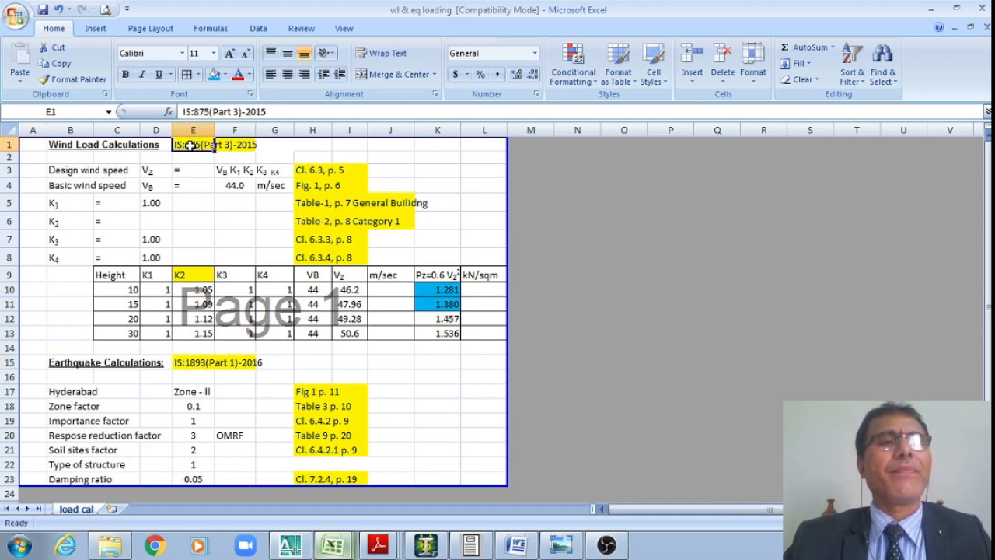
click(186, 359)
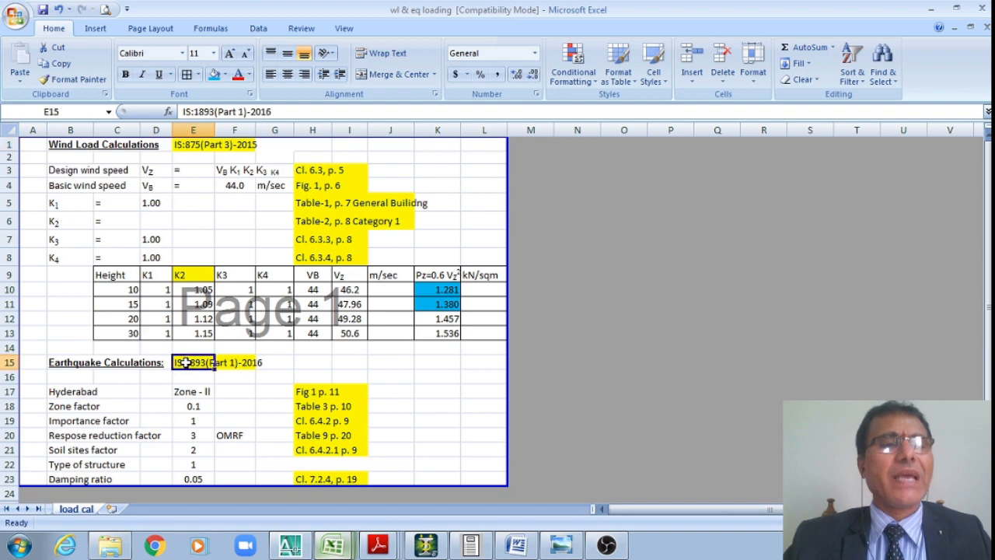
click(187, 145)
click(185, 361)
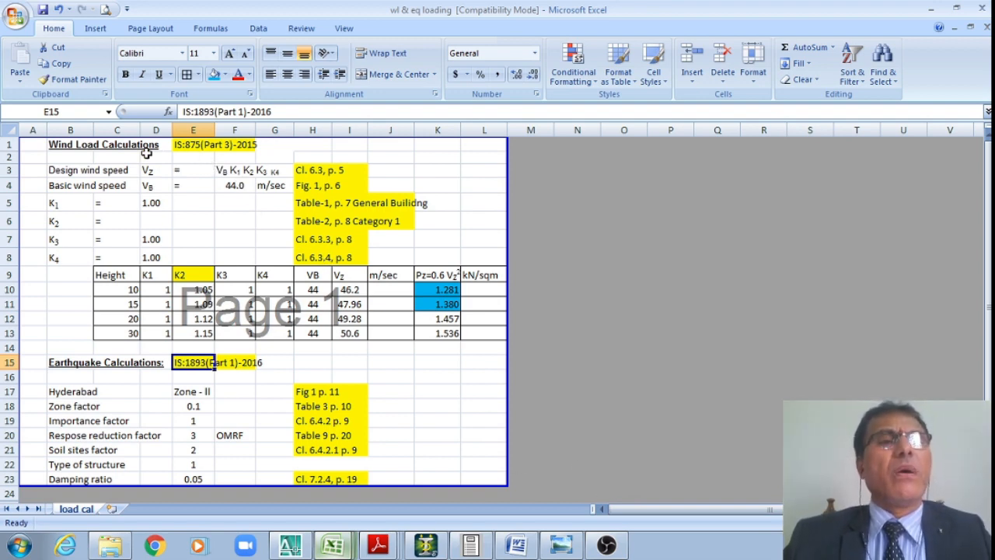
- Select the wind load code reference in E1, switch to 875_3-2015-M.pdf in Adobe Reader and read clause 6.3 on design wind speed
click(196, 146)
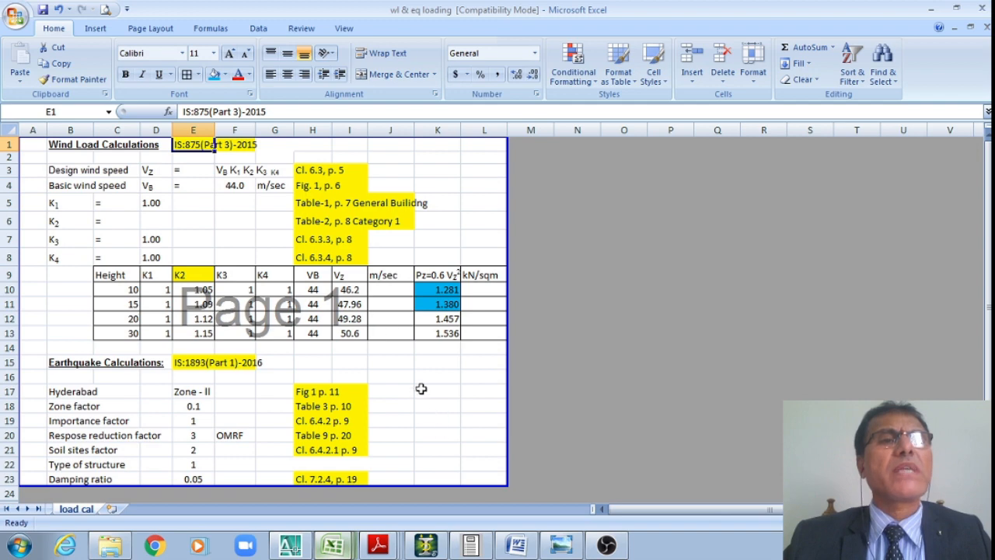
click(380, 546)
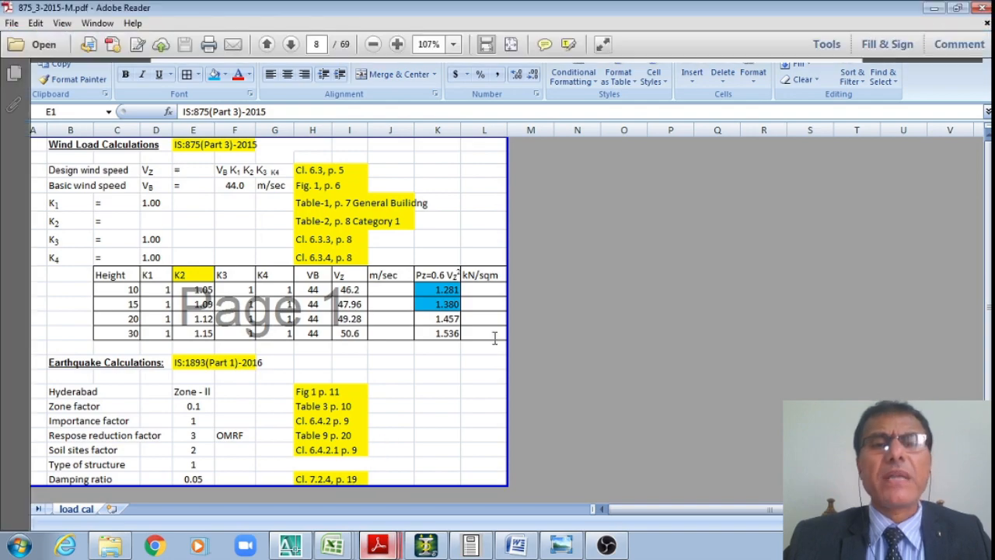
scroll(559, 149, up, 3)
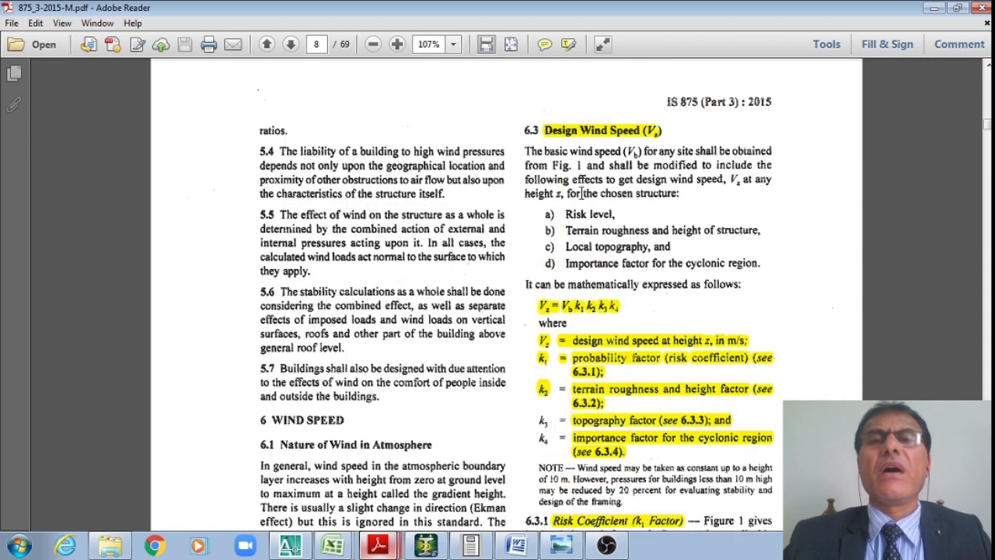
scroll(566, 168, down, 1)
scroll(564, 175, down, 1)
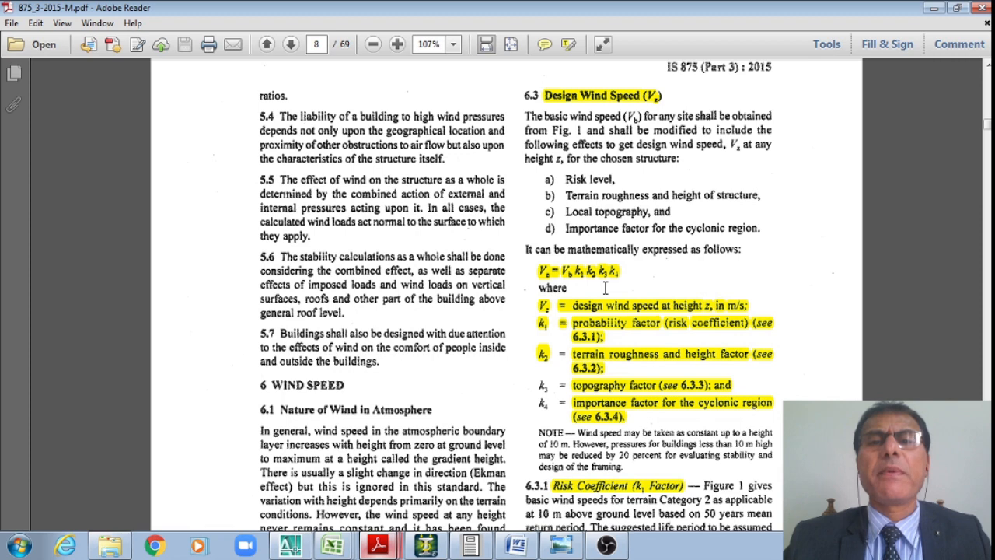
scroll(646, 288, down, 1)
scroll(646, 289, down, 1)
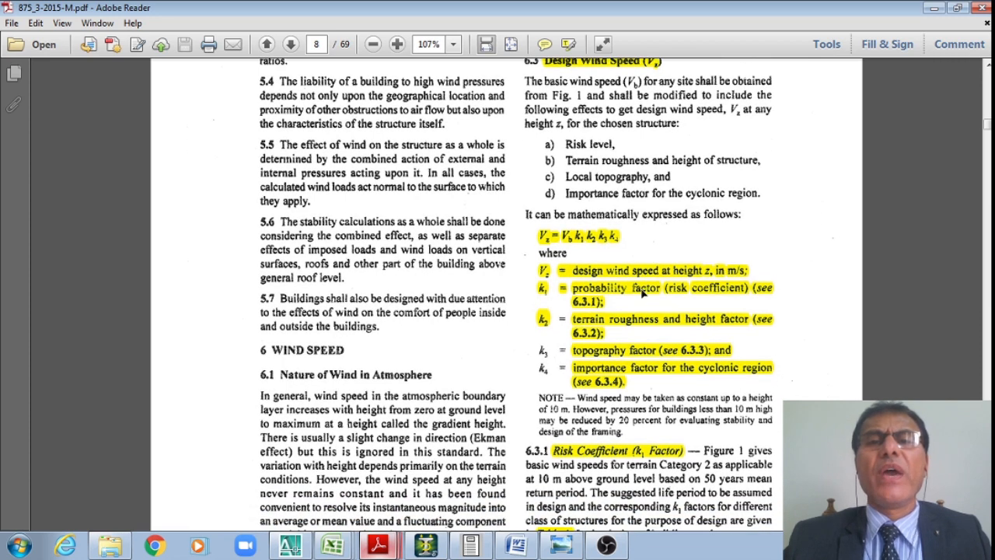
scroll(618, 301, down, 1)
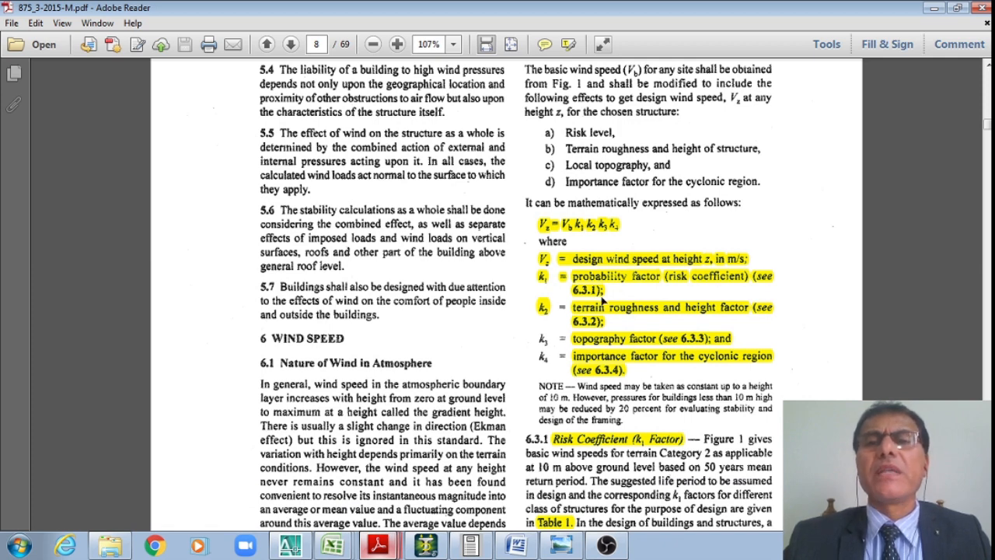
scroll(641, 313, down, 1)
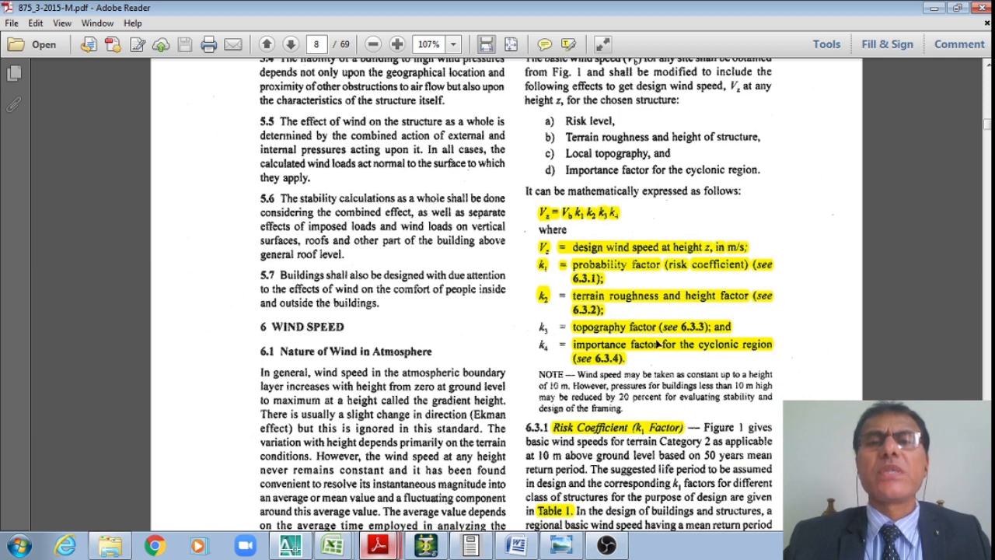
scroll(657, 344, down, 1)
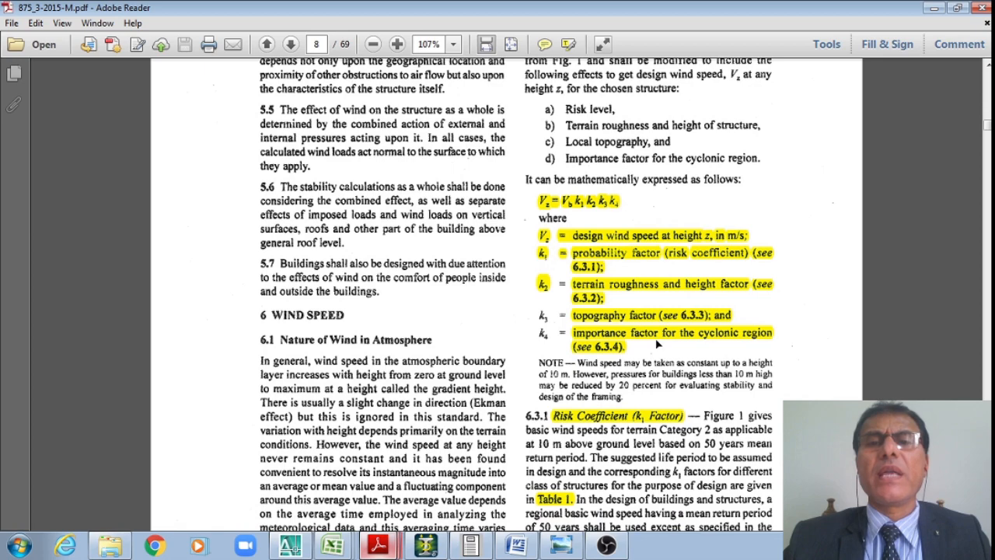
- Enlarge the page to 150% and bring the design wind speed formula and its k factor definitions into view
click(397, 45)
click(397, 44)
drag(684, 524, 850, 530)
scroll(706, 395, down, 1)
scroll(706, 395, down, 2)
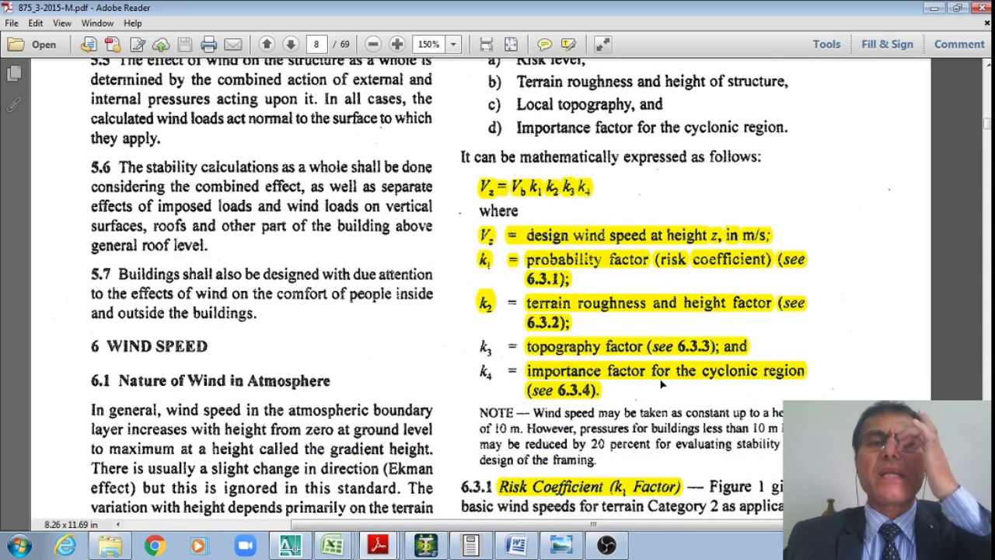
- Read clause 6.3.1 on the risk coefficient k1 and select its text from "50 years mean return period" through the Table 1 reference
scroll(663, 383, down, 3)
scroll(612, 356, down, 2)
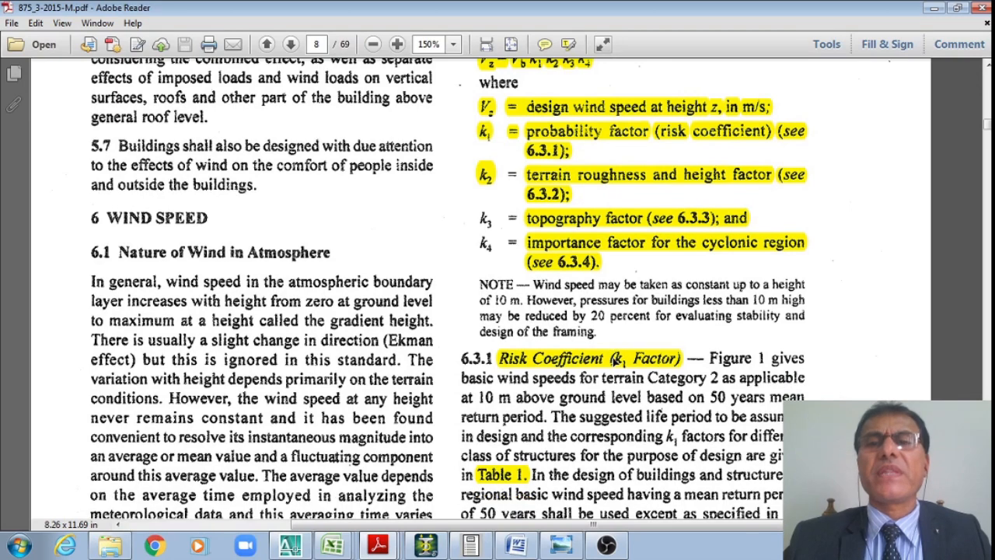
scroll(614, 360, down, 2)
scroll(583, 319, down, 1)
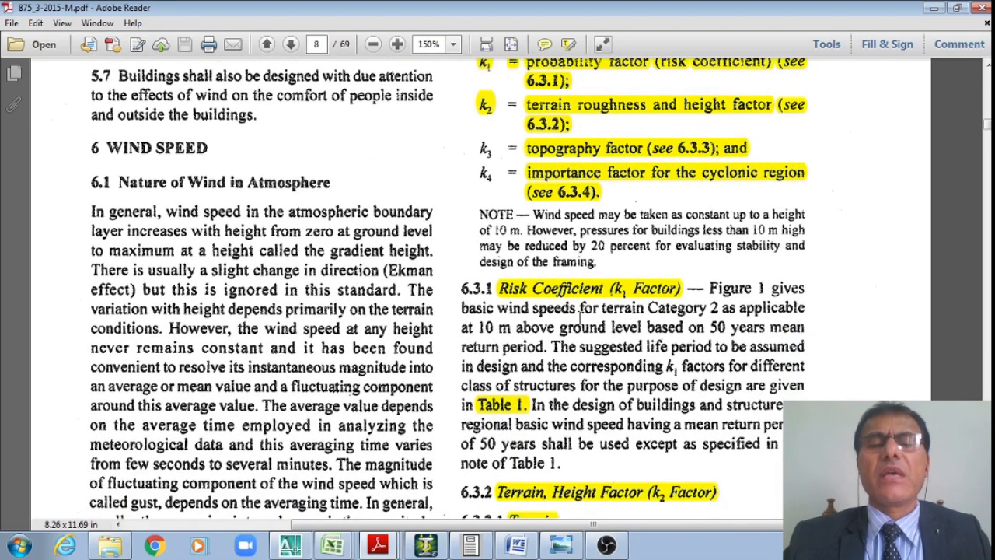
scroll(579, 315, down, 2)
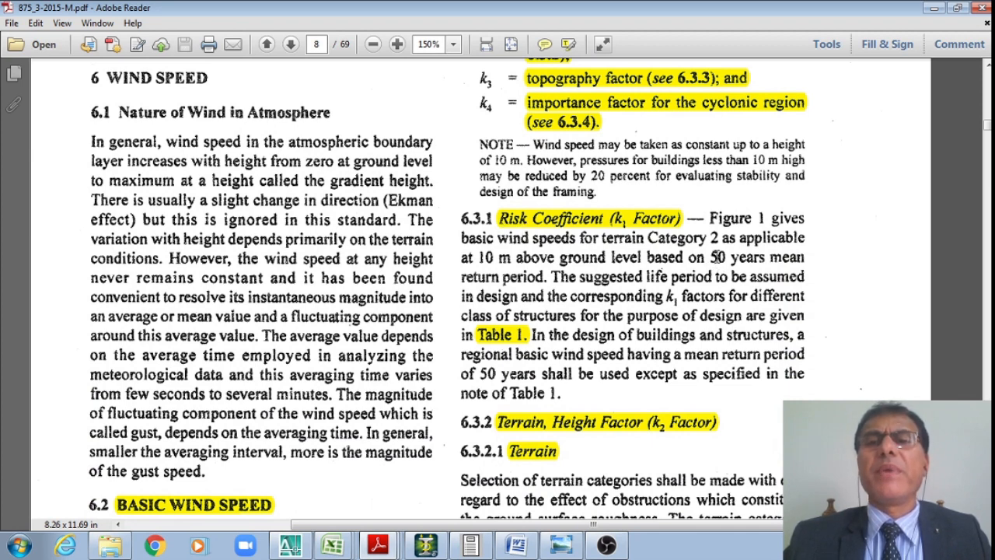
drag(710, 257, 554, 274)
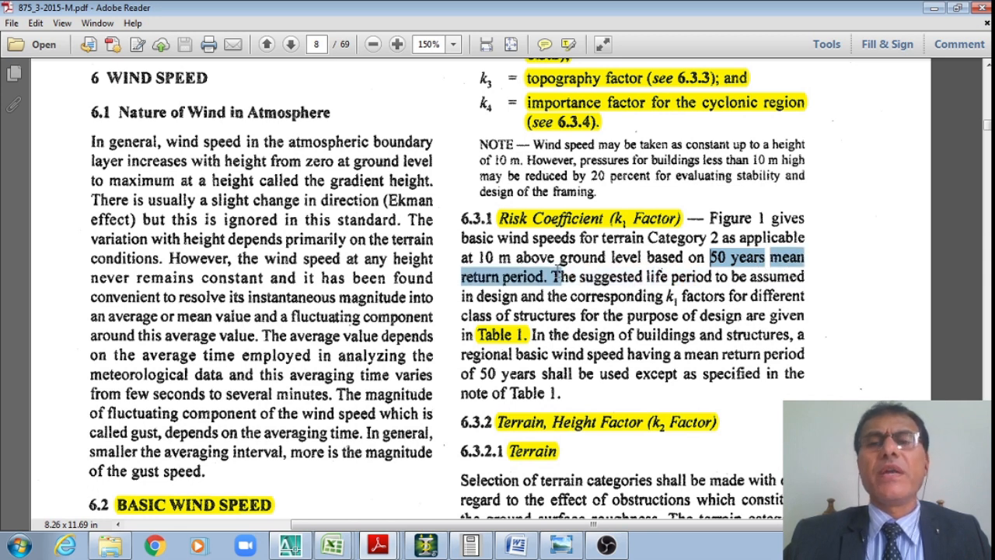
drag(553, 274, 531, 332)
- Read clause 6.2 on basic wind speed and clause 6.3.2 on the terrain and height factor k2
scroll(545, 339, down, 3)
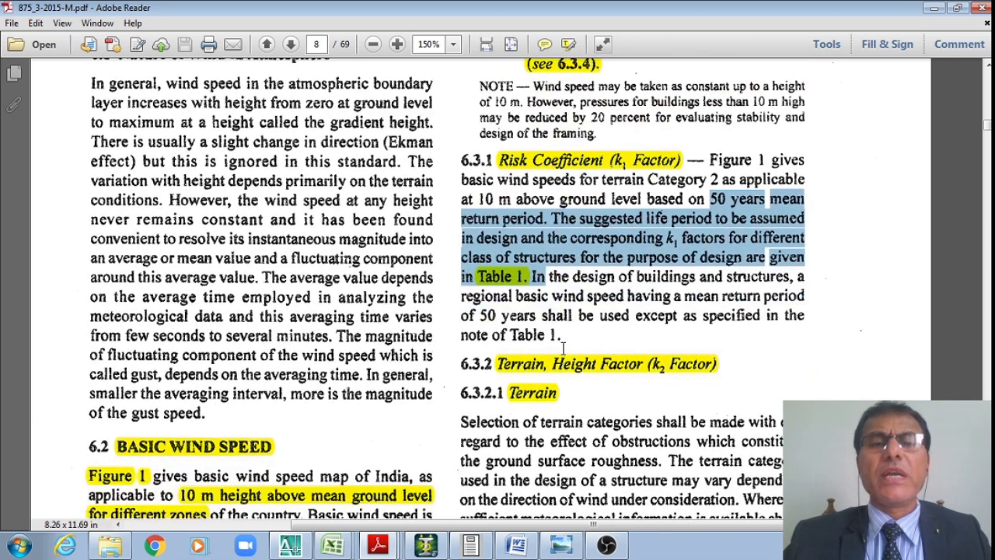
scroll(589, 305, down, 2)
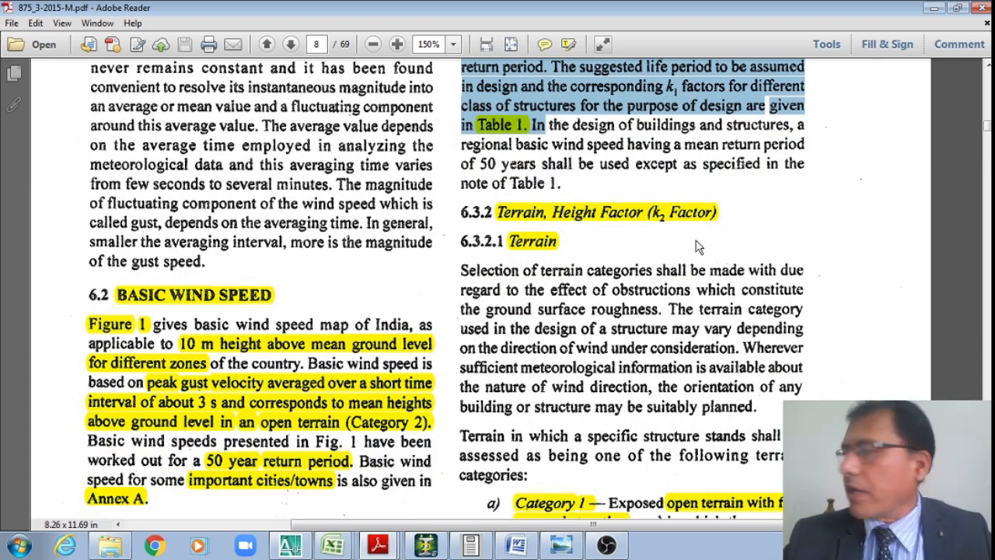
scroll(636, 229, down, 3)
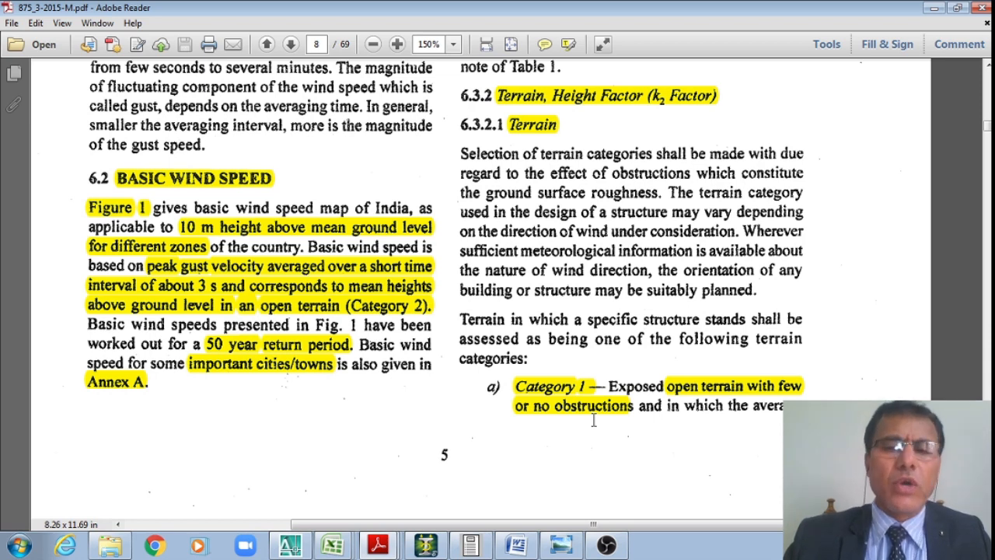
scroll(593, 420, down, 5)
scroll(596, 428, down, 3)
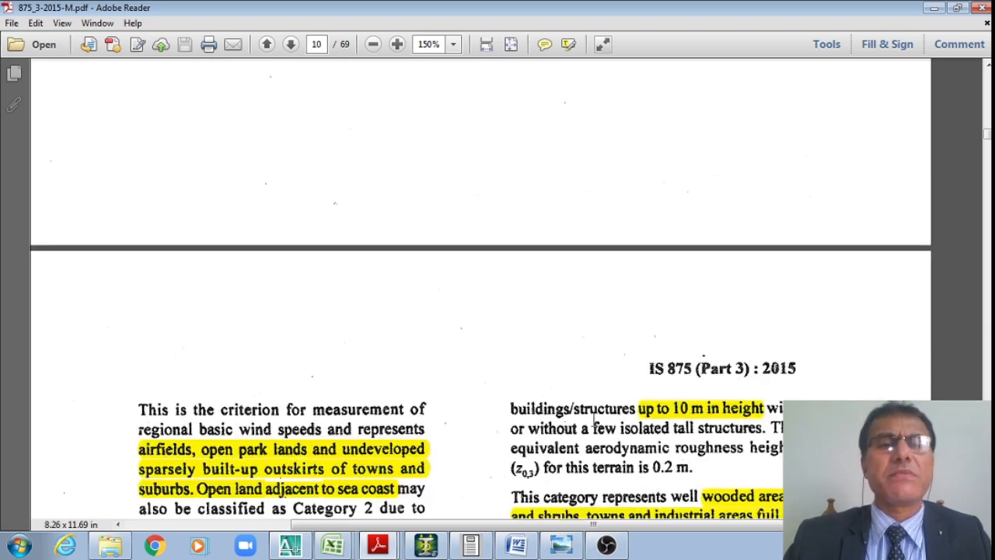
- Examine Table 1 of risk coefficients and select the k1 factor for general buildings under the 44 m/s basic wind speed
scroll(593, 420, down, 3)
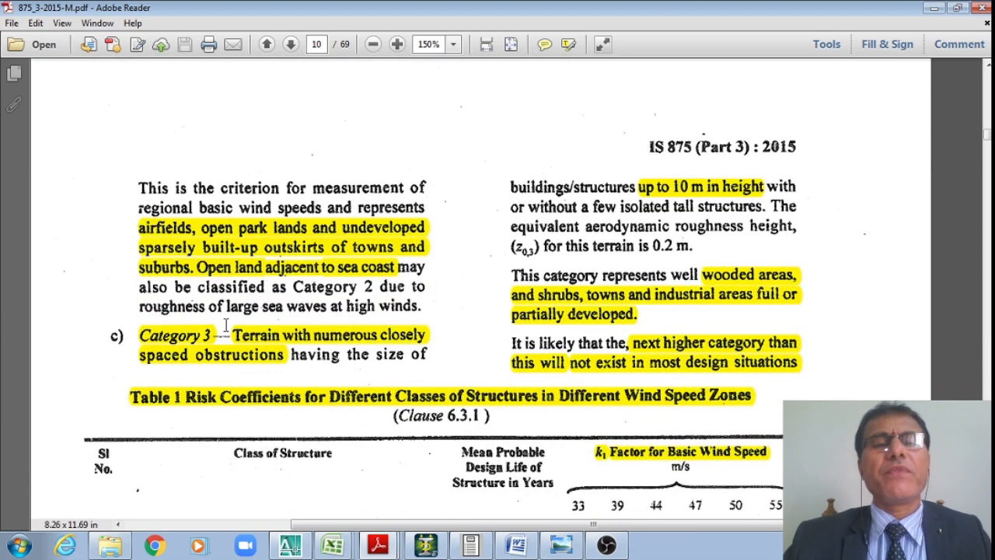
scroll(292, 340, down, 1)
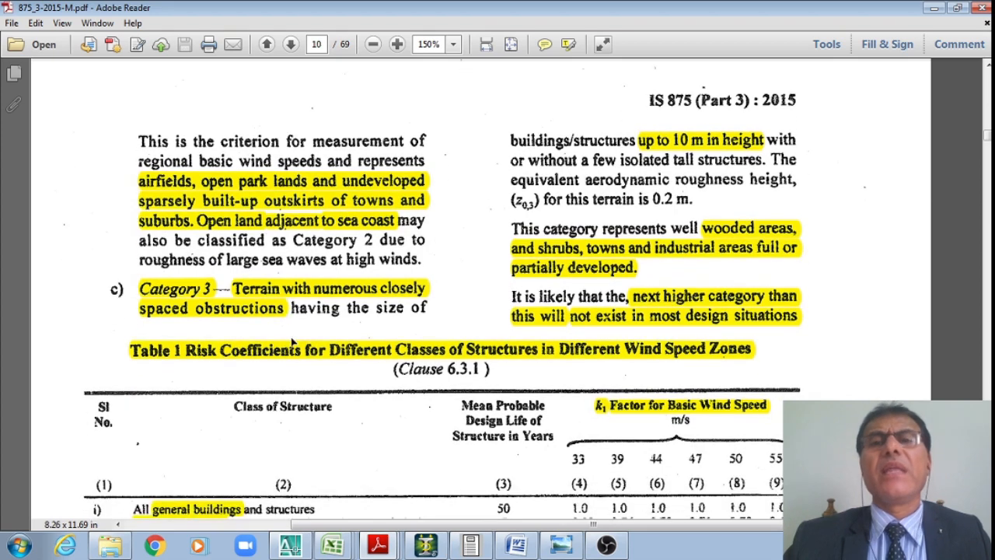
scroll(292, 339, down, 3)
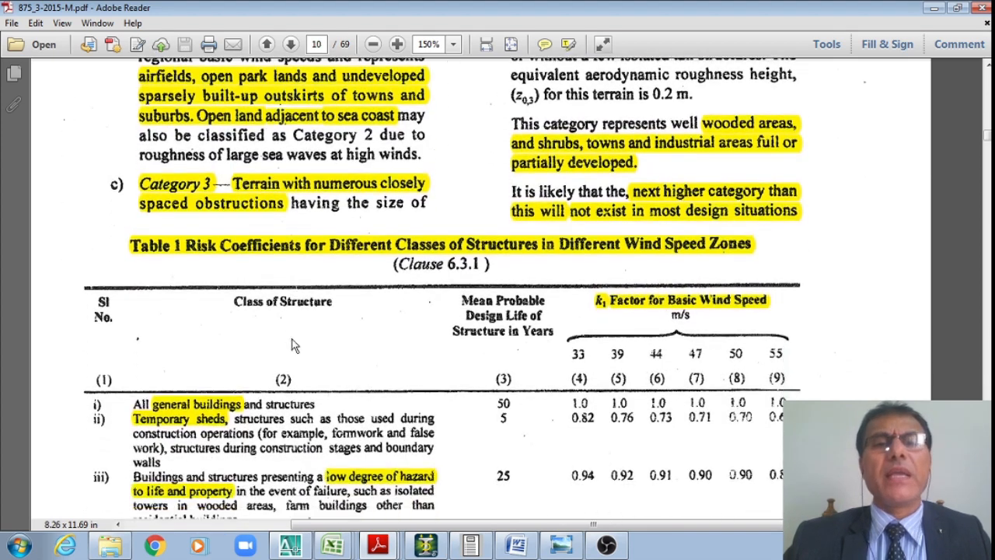
scroll(291, 336, down, 2)
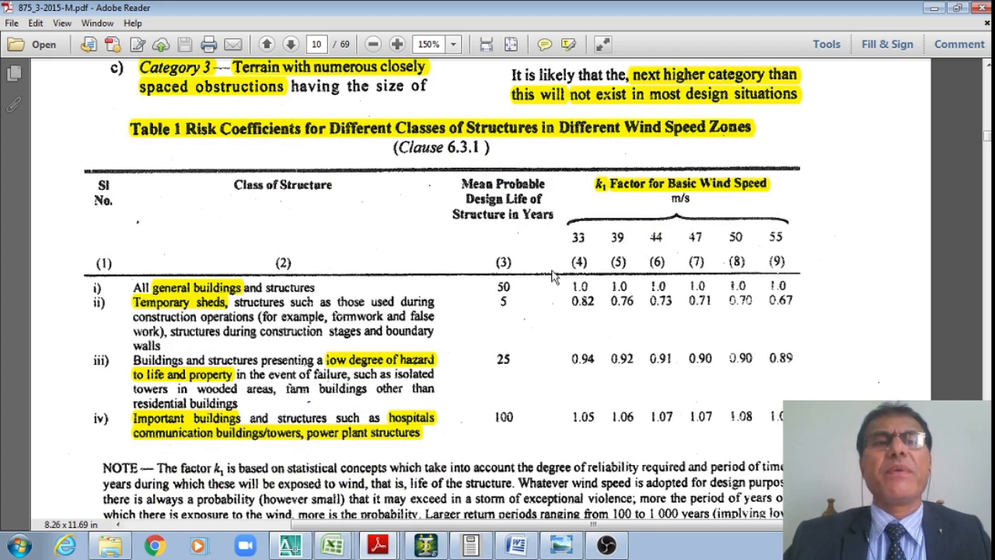
scroll(554, 276, up, 1)
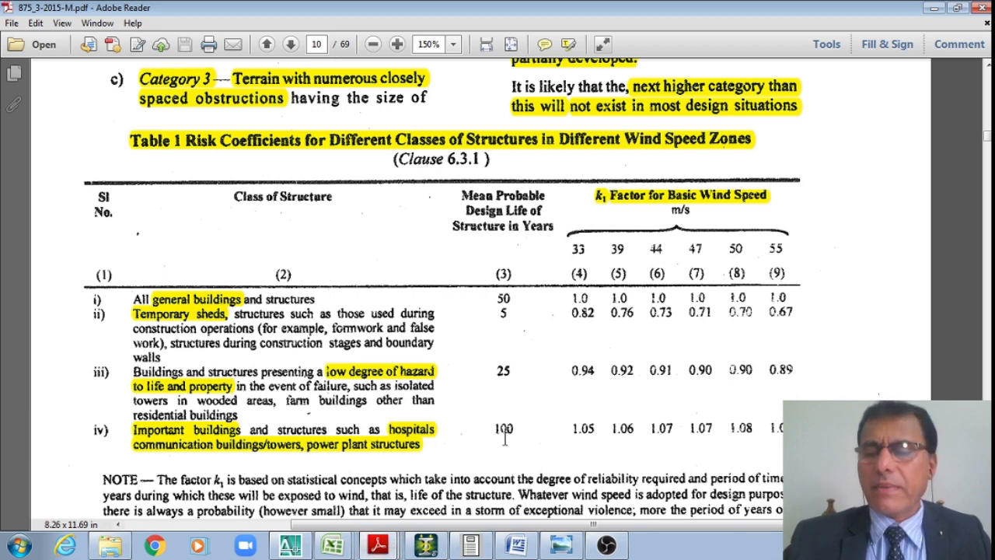
scroll(505, 439, up, 15)
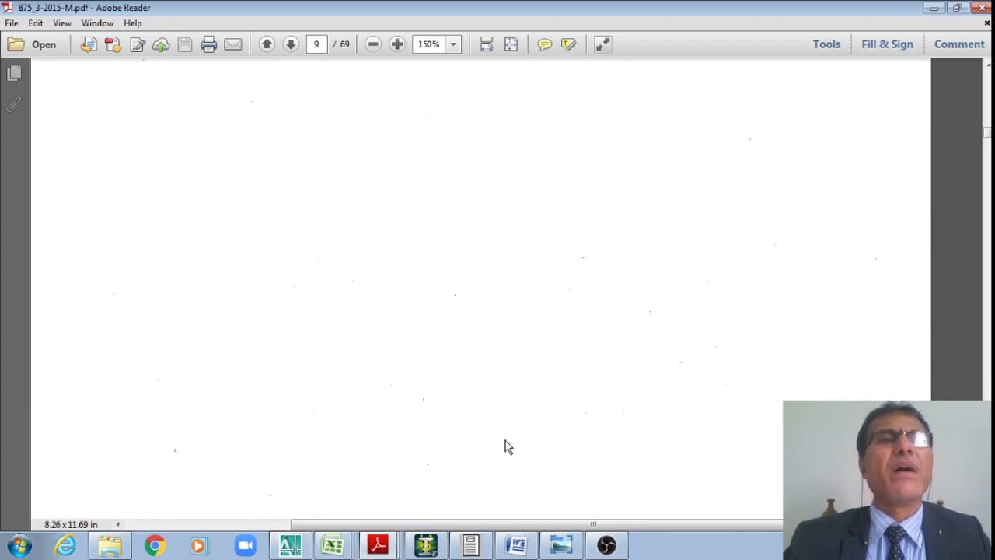
scroll(506, 447, down, 12)
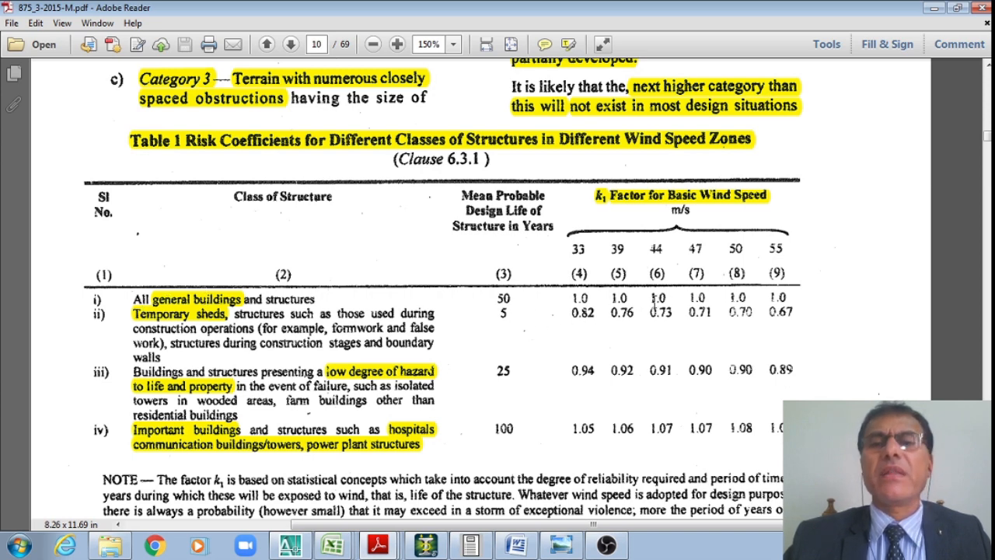
drag(651, 298, 666, 299)
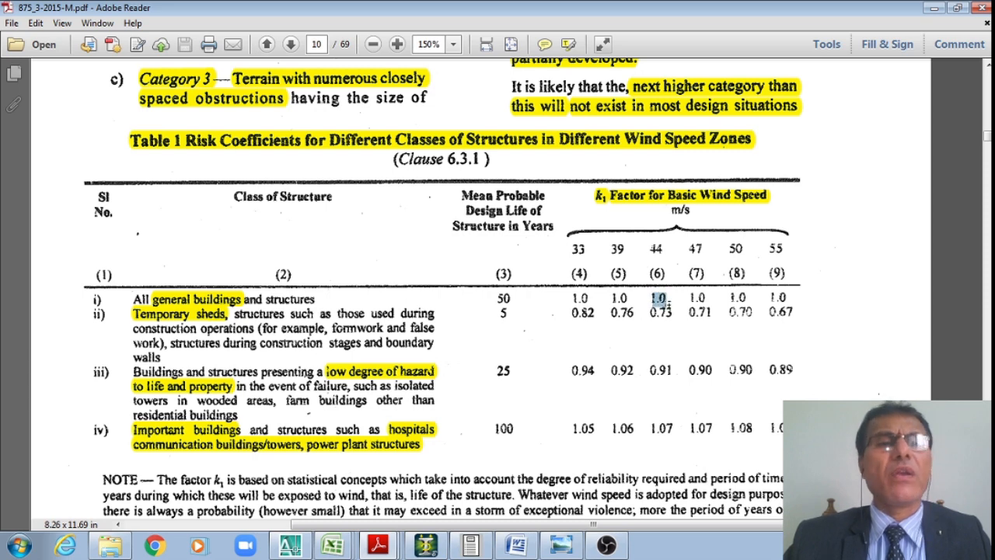
scroll(444, 396, down, 2)
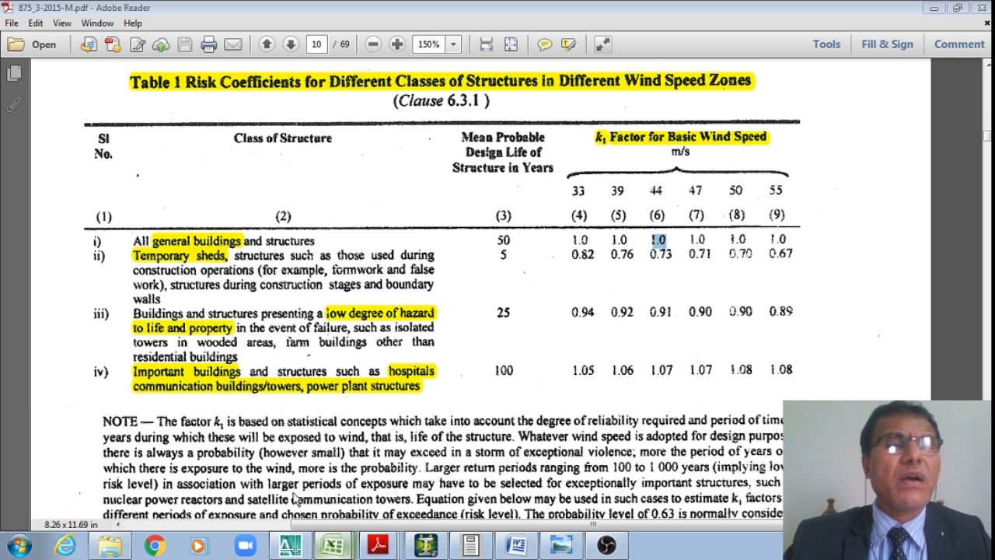
- Switch to Excel, select the basic wind speed reference Fig. 1, p. 6 in H4, and return to the code in Adobe Reader
key(alt+Tab)
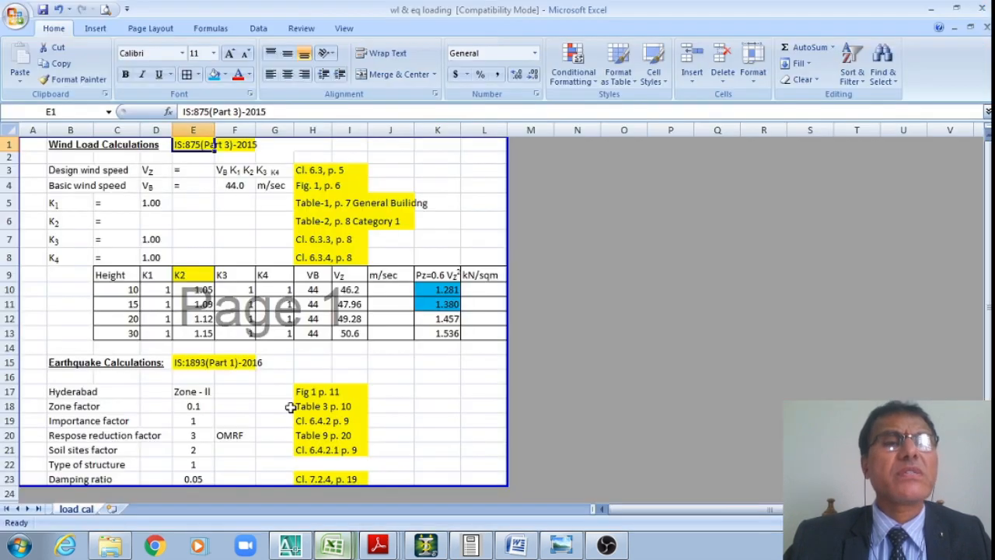
click(329, 187)
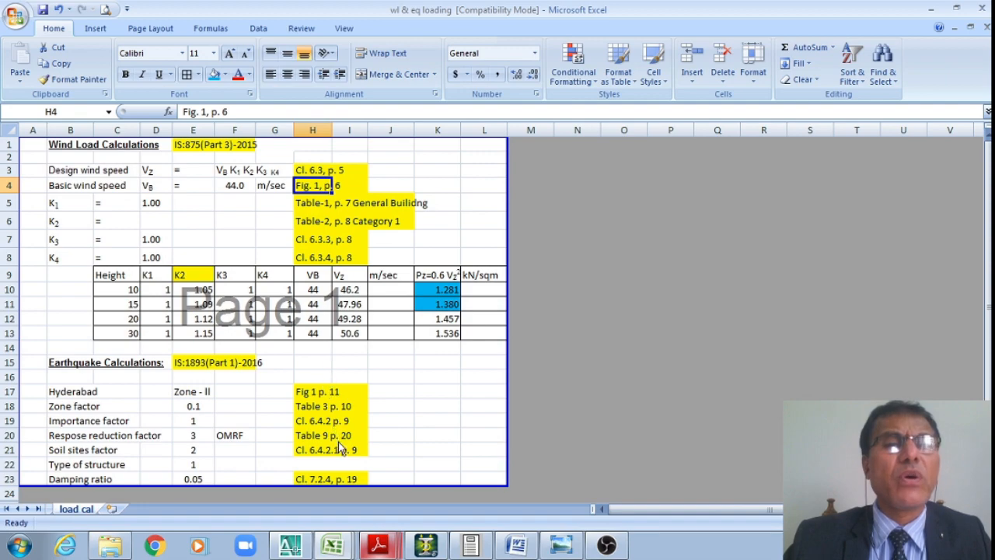
key(alt+Tab)
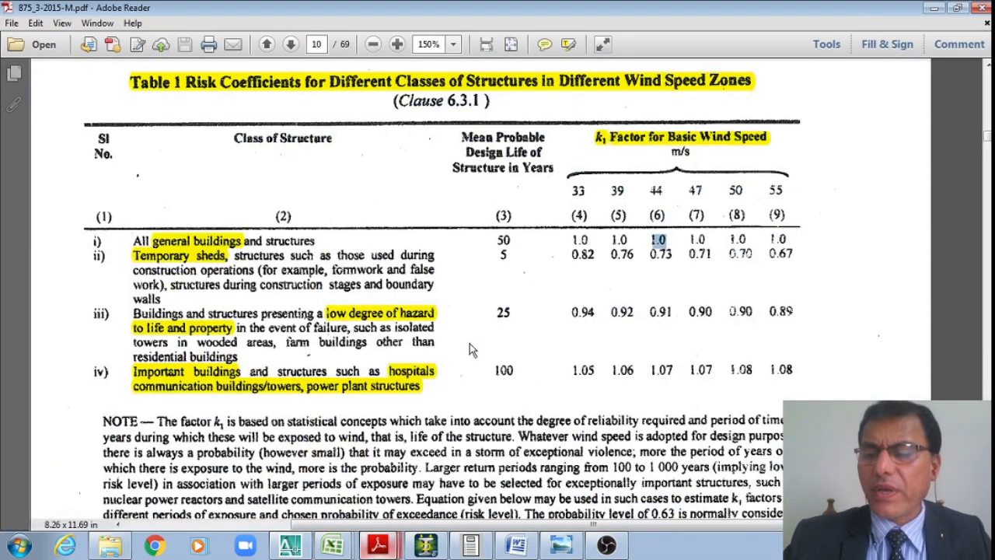
- Find the basic wind speed map of India on page 3 and examine the zone around Hyderabad against the colour legend
scroll(469, 349, up, 20)
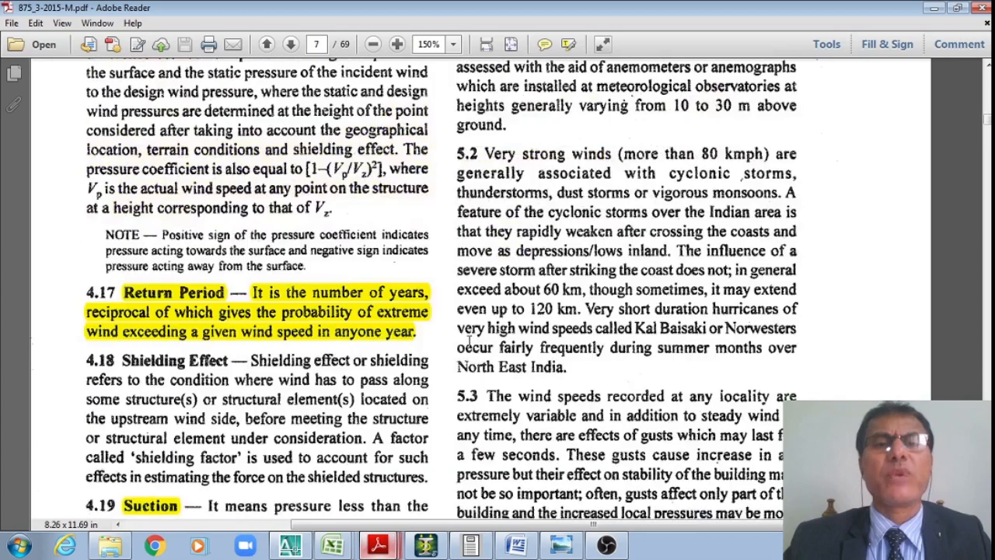
scroll(470, 339, up, 20)
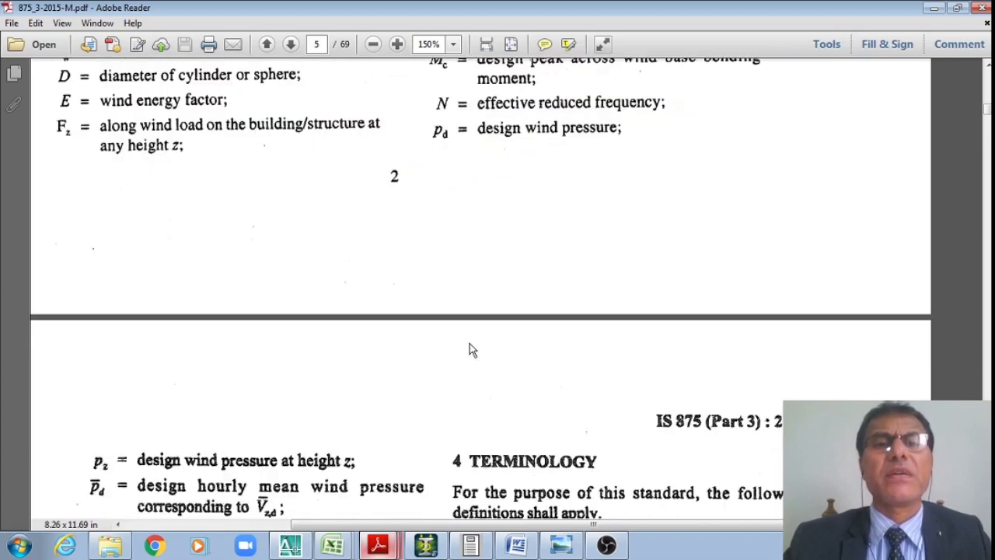
scroll(470, 342, up, 20)
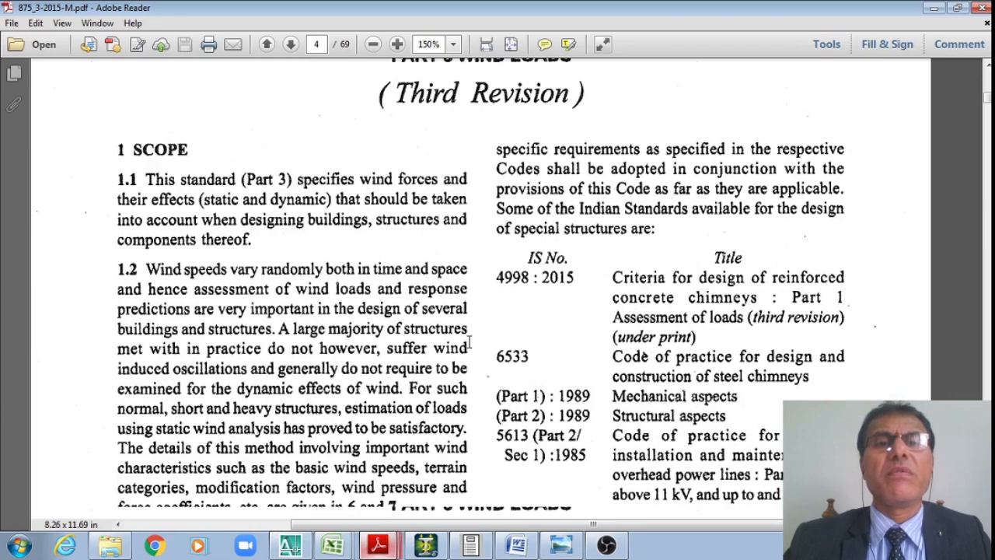
scroll(469, 346, up, 10)
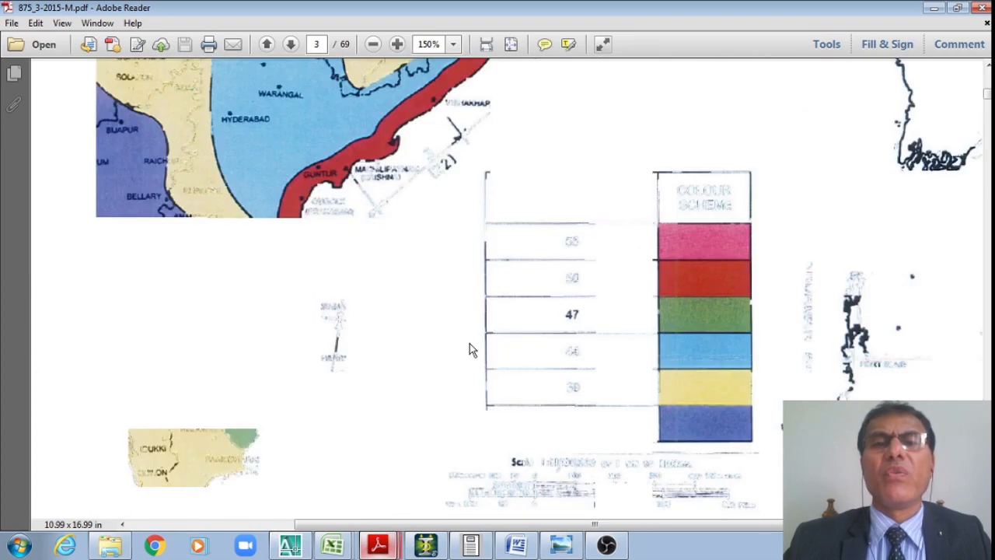
drag(628, 527, 549, 529)
scroll(419, 311, up, 1)
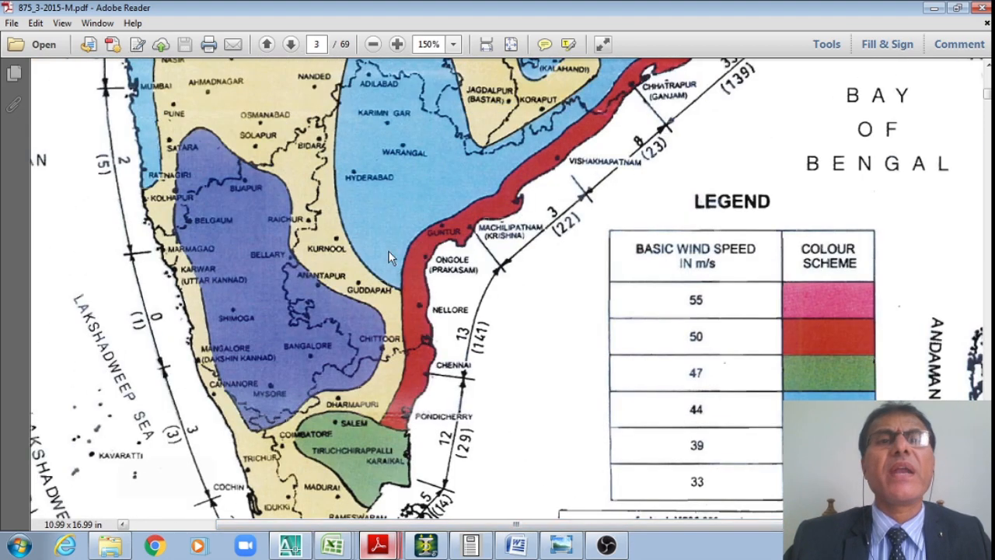
scroll(426, 268, up, 15)
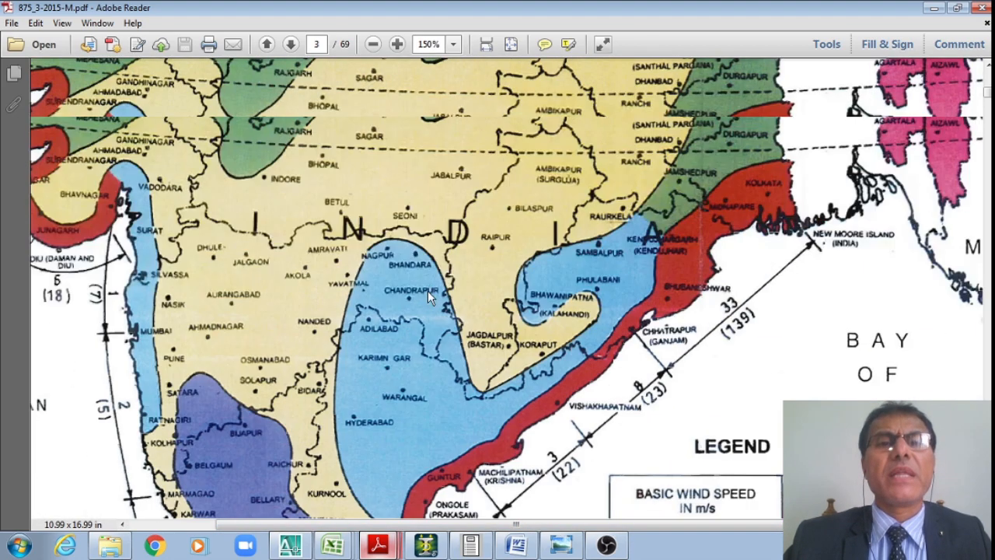
- Examine the wind speed zones across the whole map of India and select the 44 m/s entry in the colour legend
scroll(437, 280, up, 3)
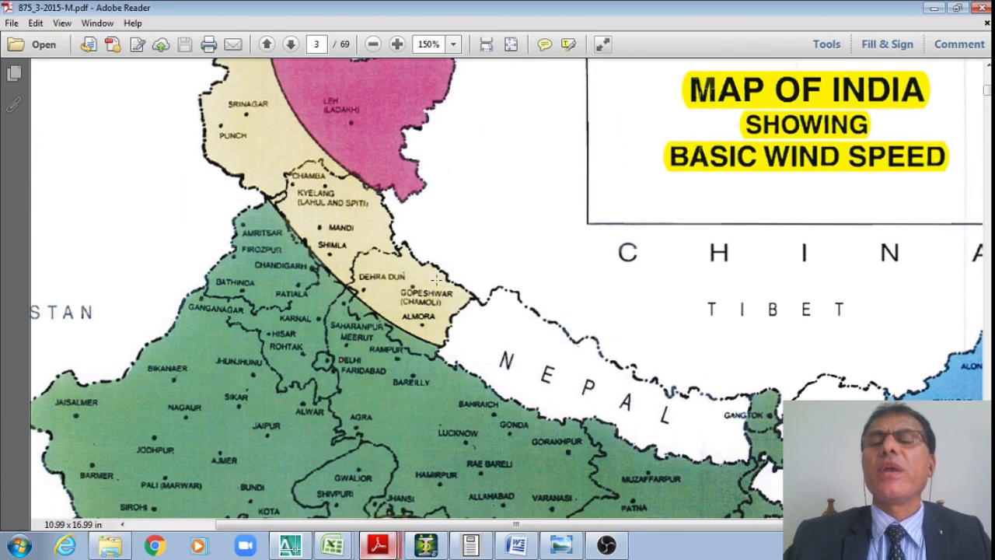
scroll(436, 278, down, 6)
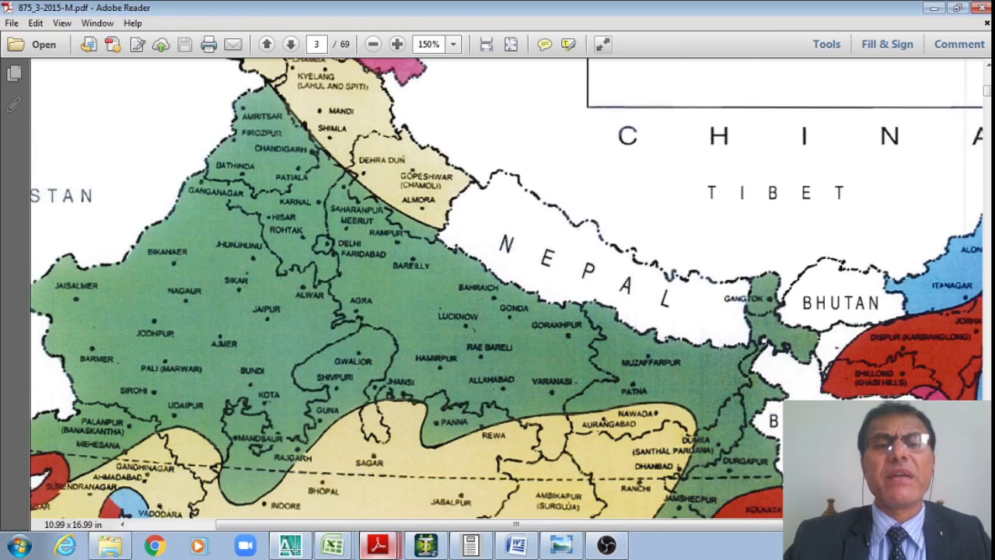
scroll(496, 391, down, 1)
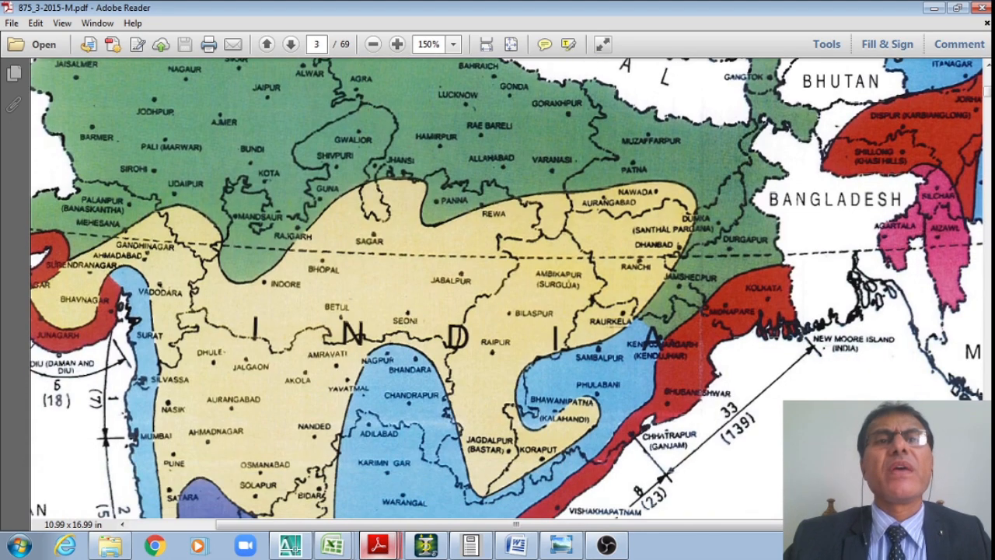
click(373, 45)
click(374, 45)
click(374, 45)
click(374, 46)
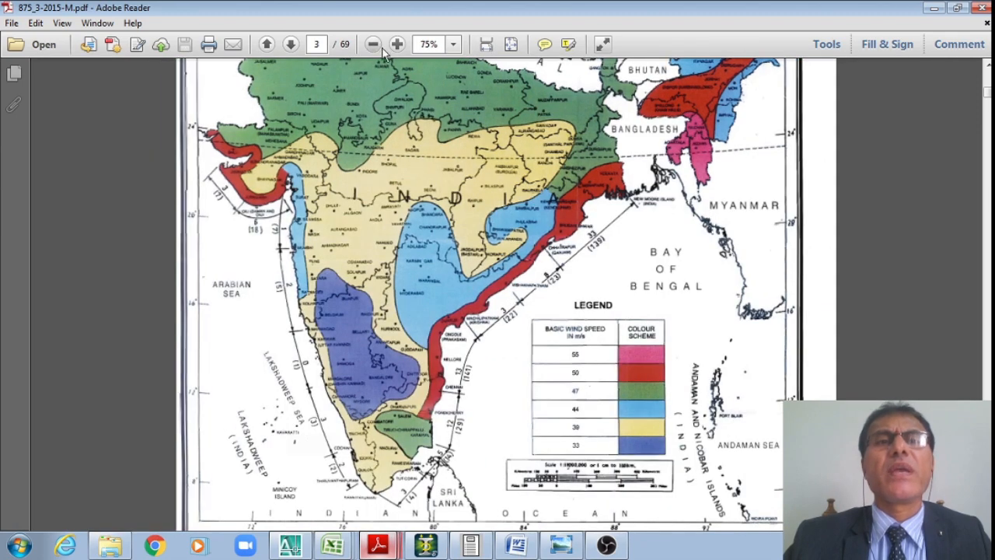
scroll(463, 260, up, 3)
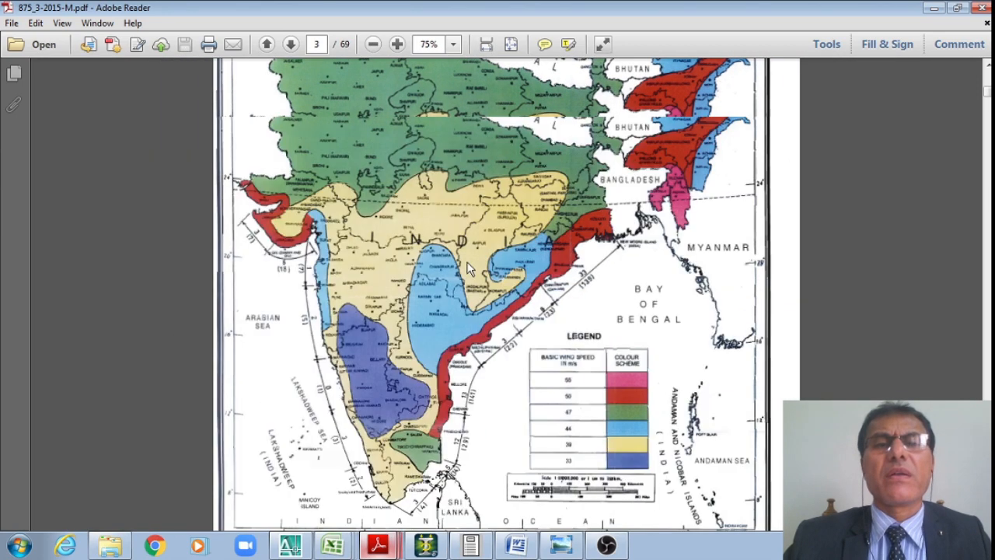
scroll(469, 269, down, 1)
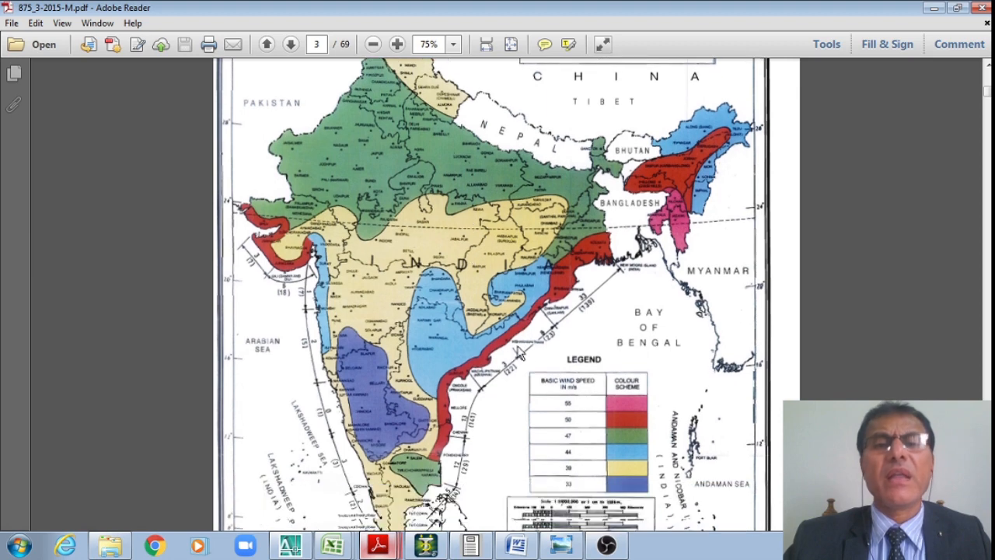
ctrl+scroll(433, 315, down, 1)
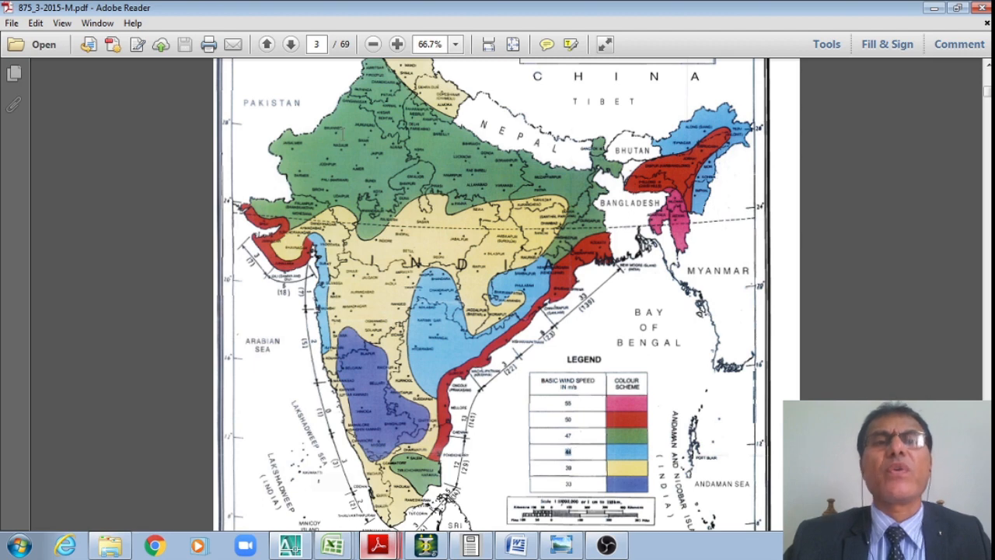
- Switch to Excel and select the K1 reference to Table-1 in H5 and the K1 value in D5
click(388, 551)
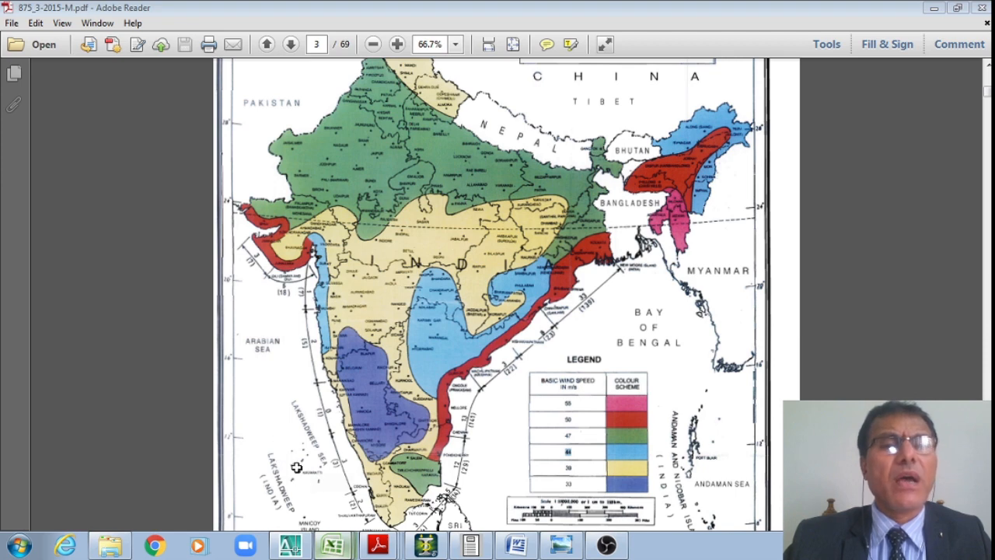
key(alt+Tab)
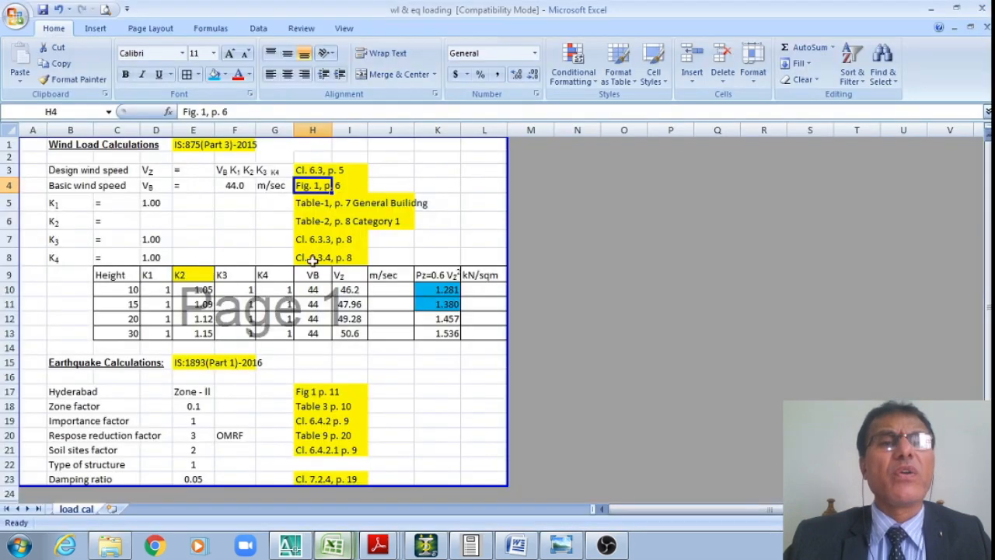
click(311, 205)
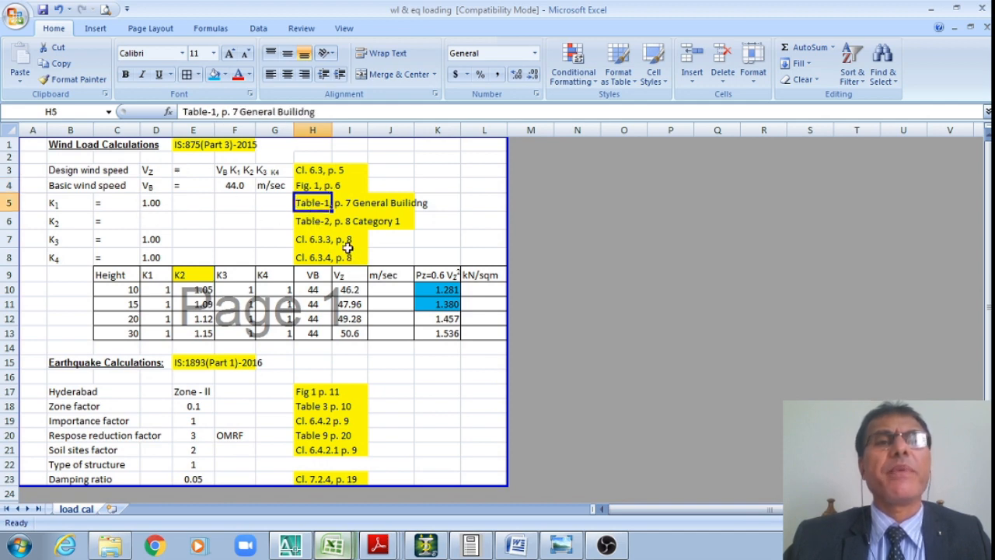
click(153, 203)
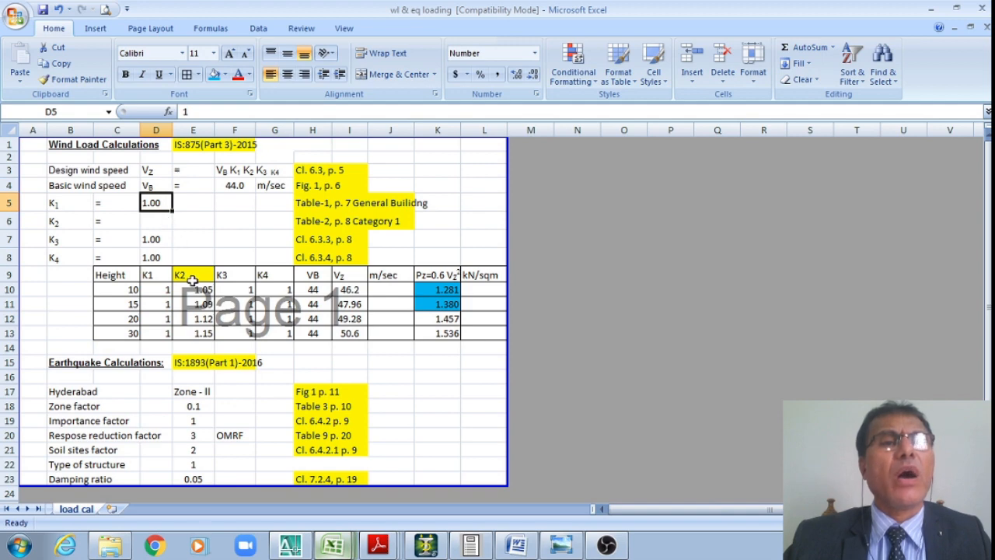
- Select the K2 column heading in E9, the heights in C10:C12 and the Table-2, p. 8 Category 1 reference in H6
click(193, 277)
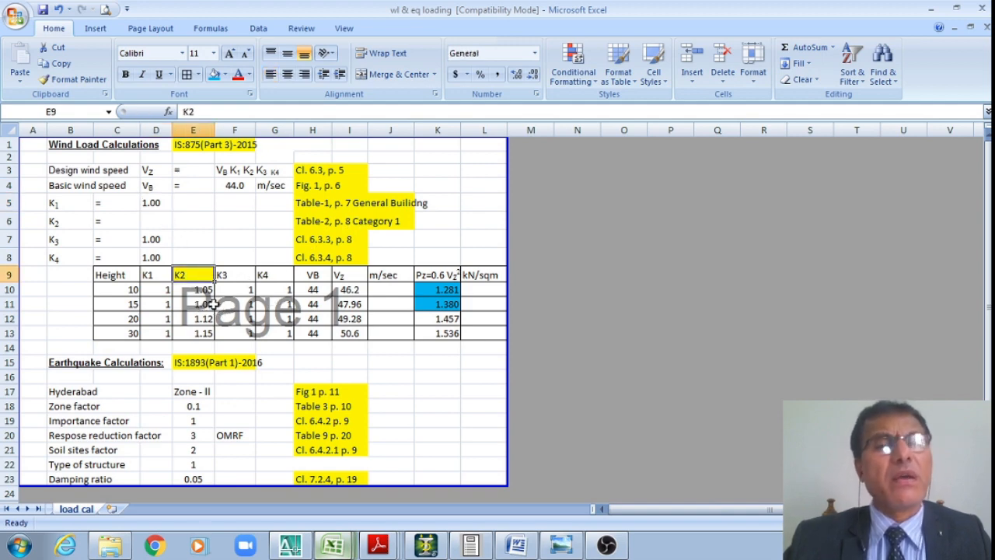
drag(130, 290, 122, 317)
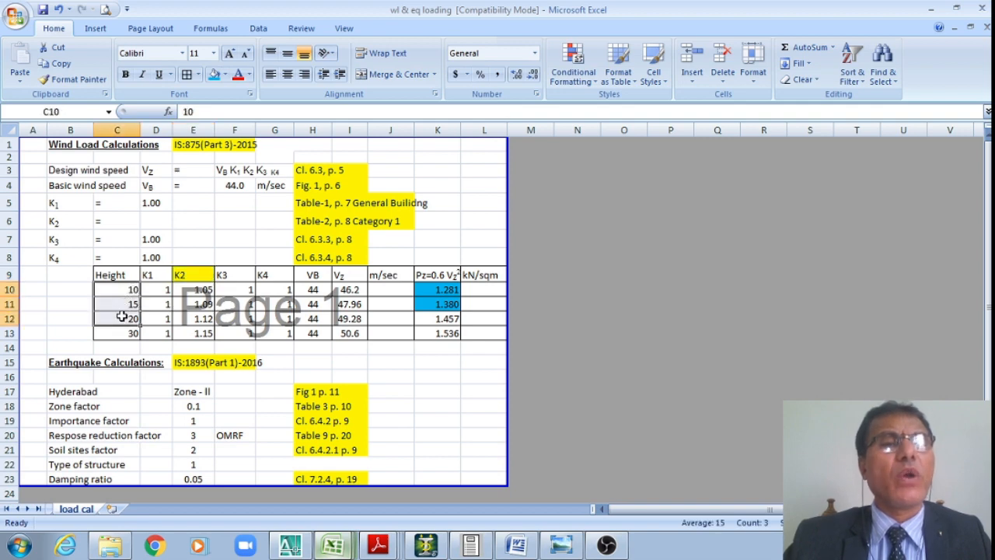
click(323, 222)
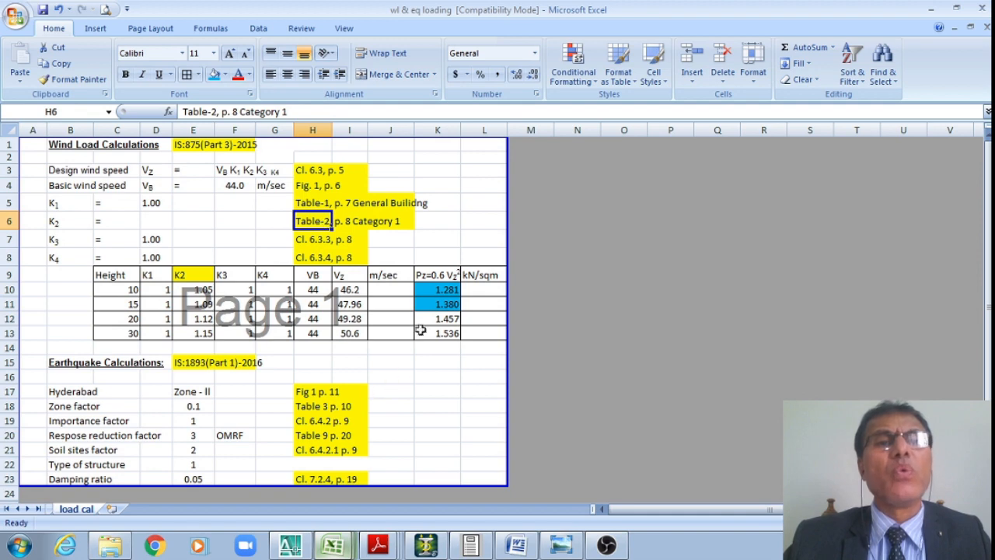
- Switch to Adobe Reader, find Table 2 on page 11 and select the Terrain Category 1 k2 multiplier for 10 m height
click(378, 544)
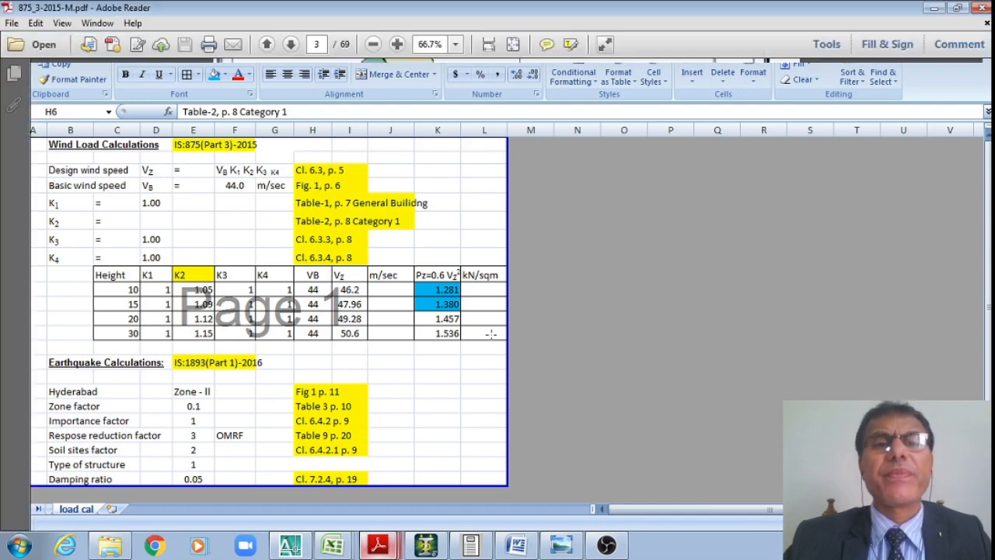
scroll(502, 328, down, 20)
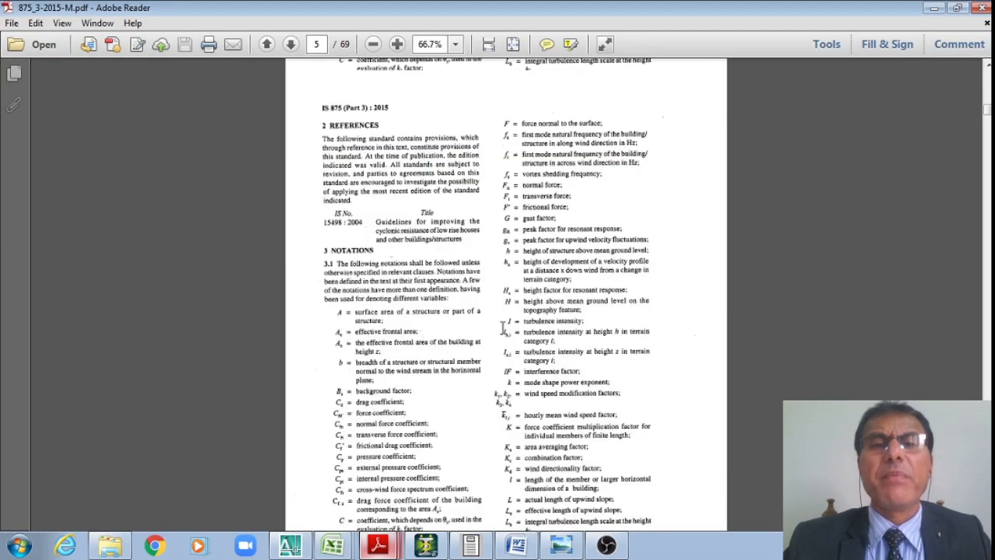
scroll(502, 329, down, 12)
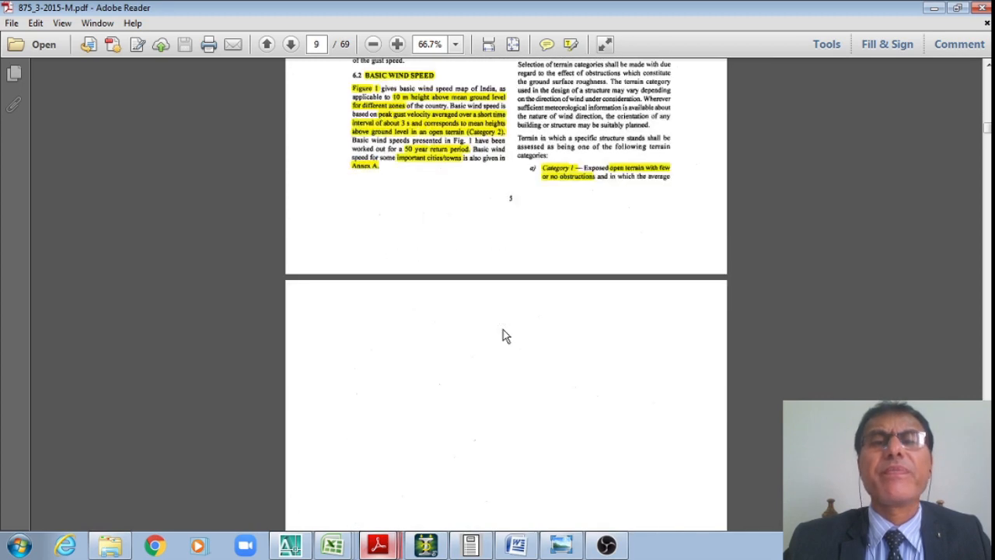
scroll(502, 335, down, 15)
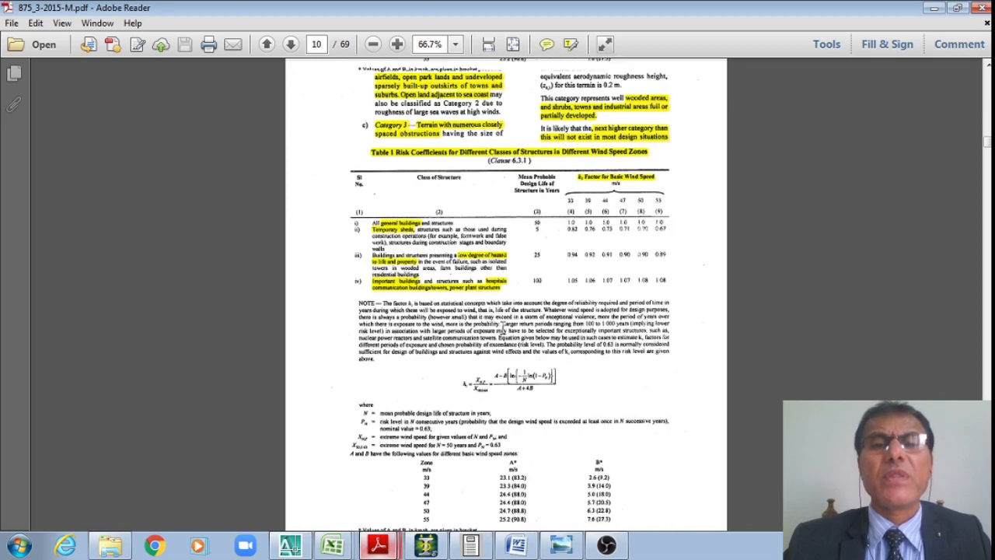
scroll(502, 326, down, 5)
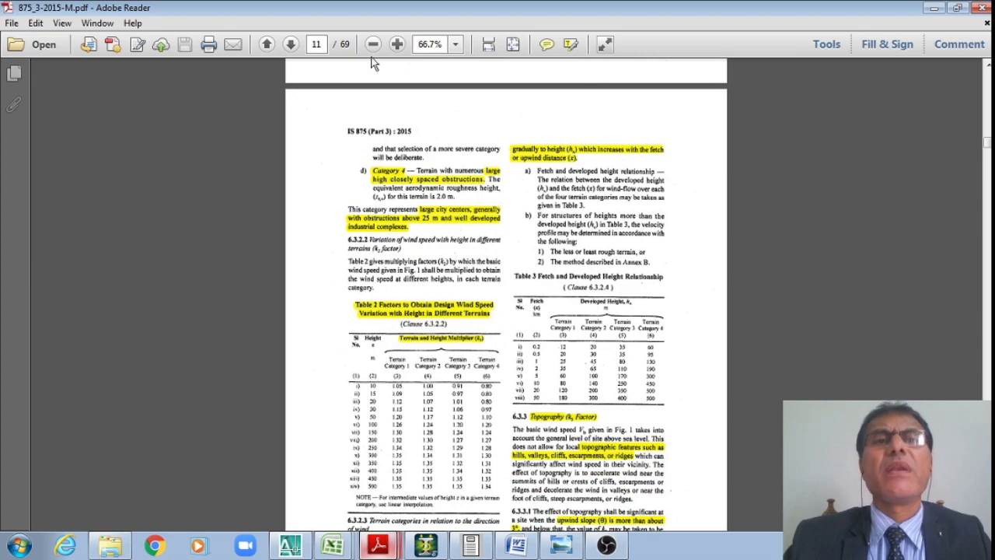
click(396, 45)
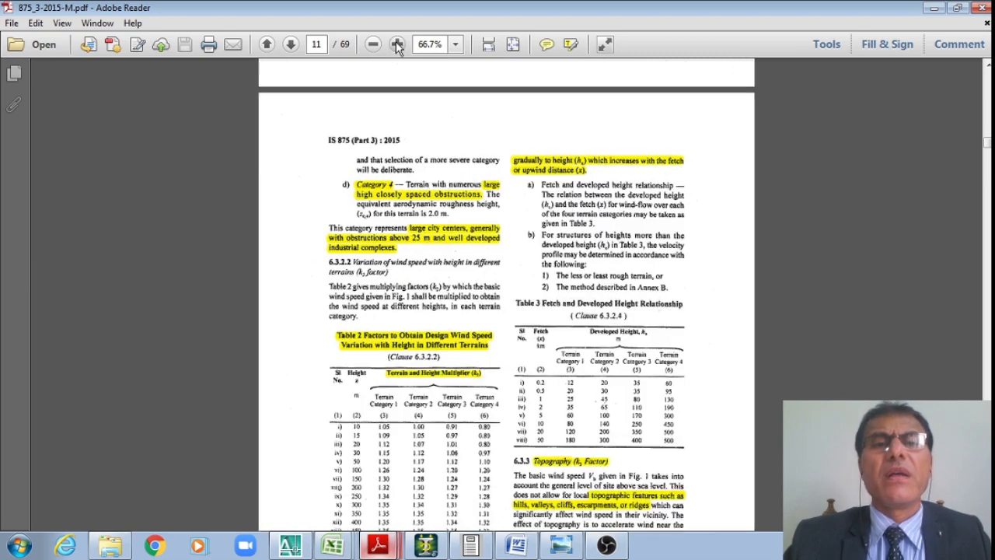
scroll(541, 355, down, 8)
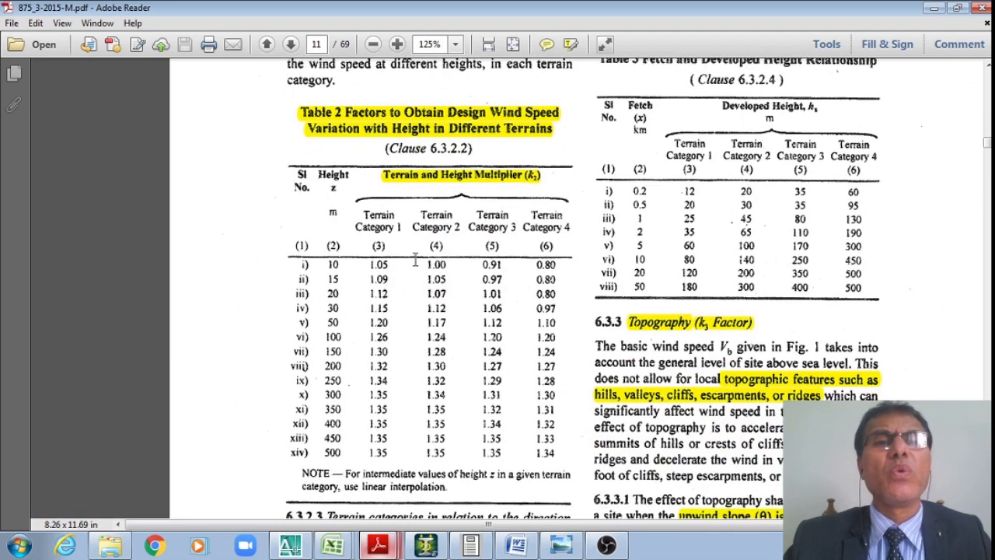
drag(365, 215, 397, 226)
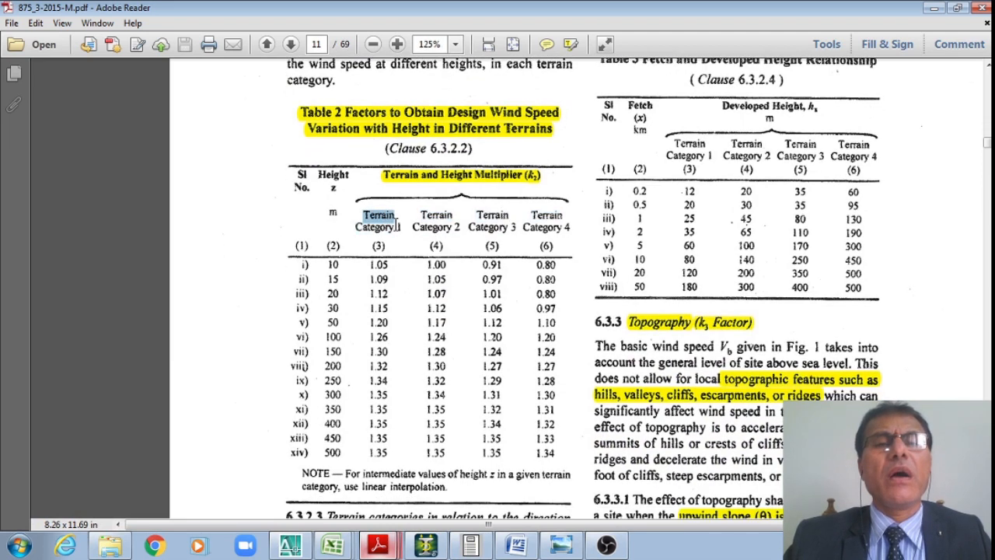
drag(330, 259, 381, 260)
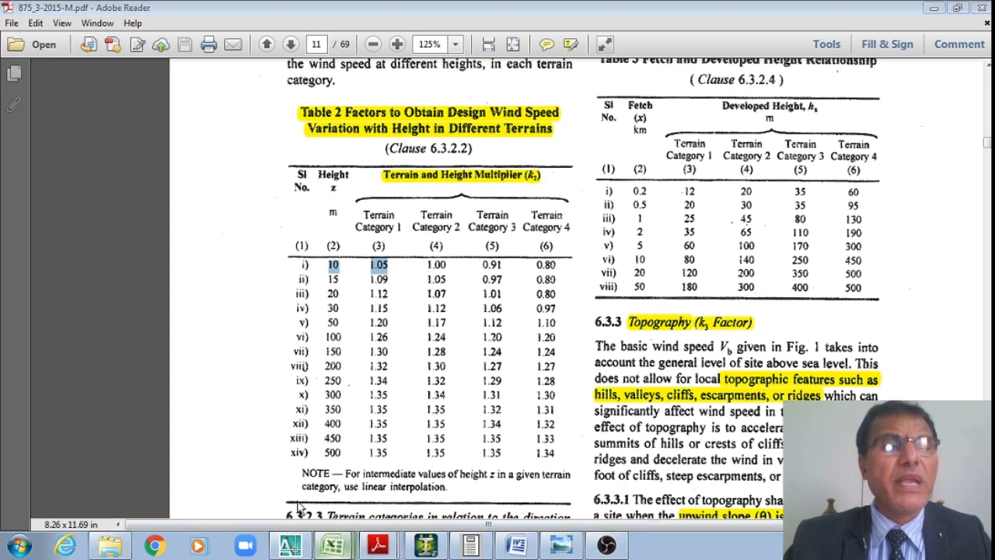
- Return to Excel and review the K2 values in E10:E13, selecting the 15 m height row and the 20 m and 30 m factors
key(alt+Tab)
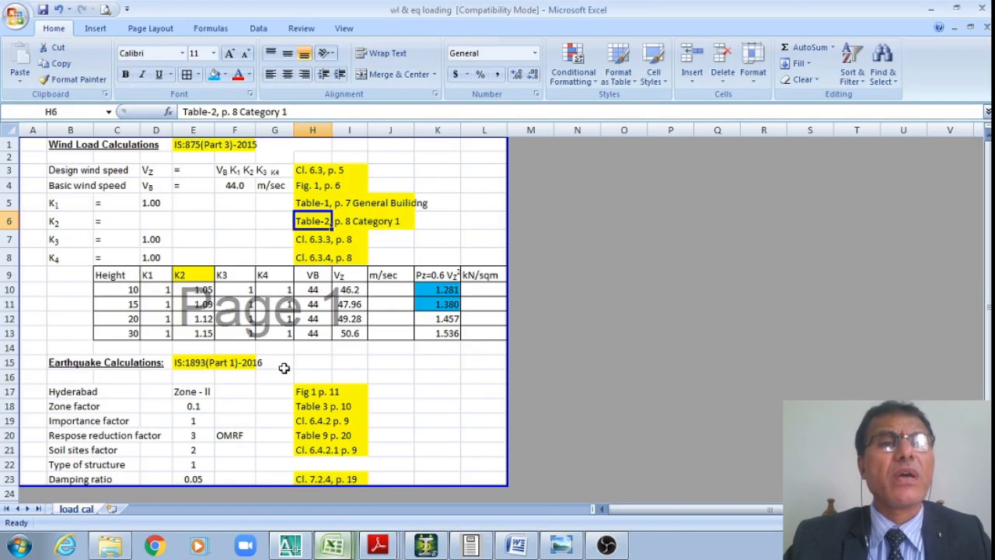
drag(203, 289, 201, 332)
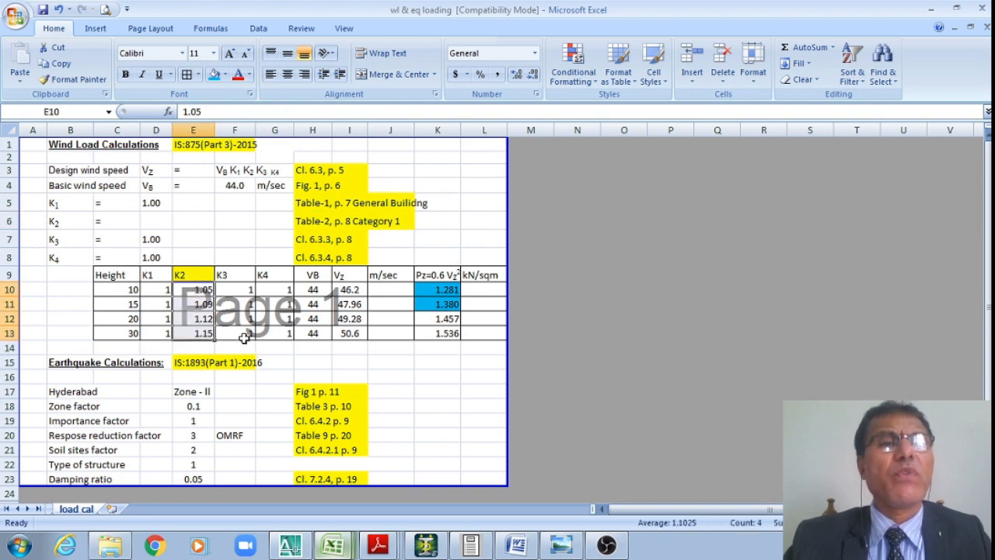
click(206, 334)
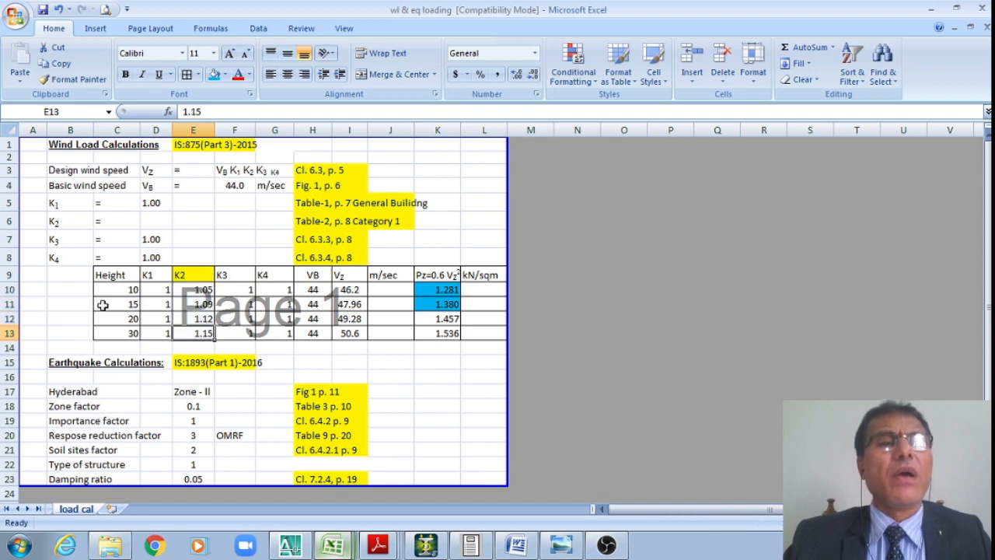
click(136, 305)
drag(137, 305, 475, 304)
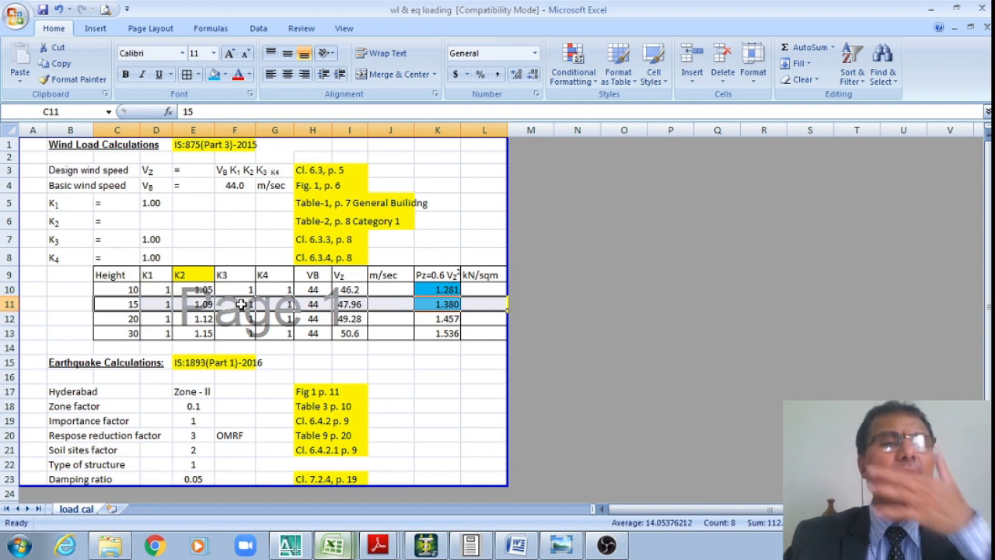
click(201, 318)
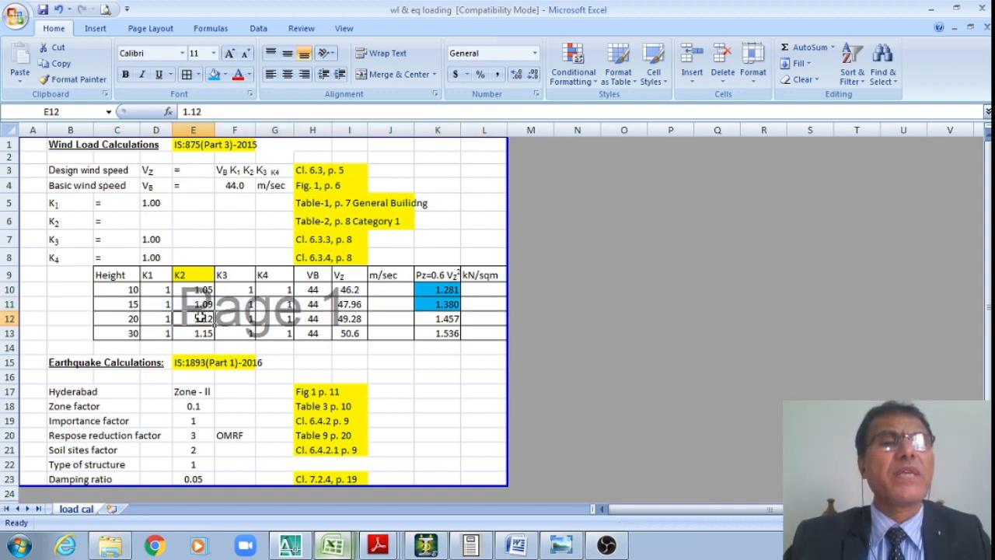
click(206, 334)
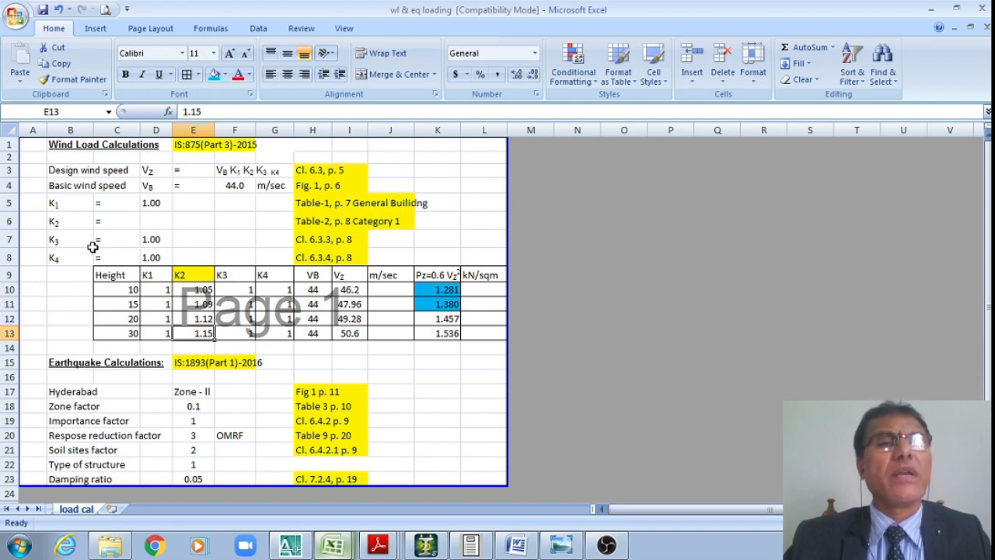
- Select the K3 value in D7 and its reference in H7, and read clause 6.3.3 on the topography factor in Adobe Reader
click(156, 240)
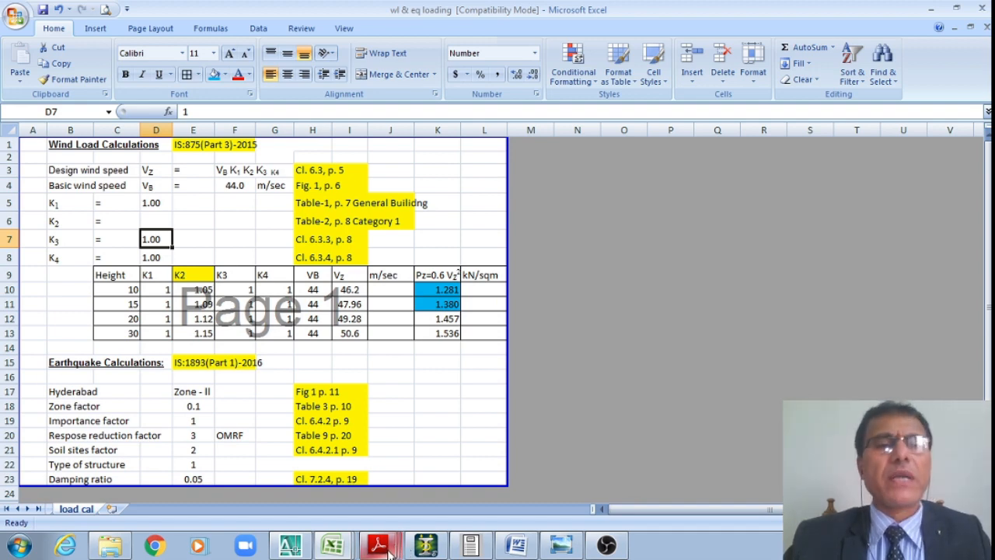
click(323, 239)
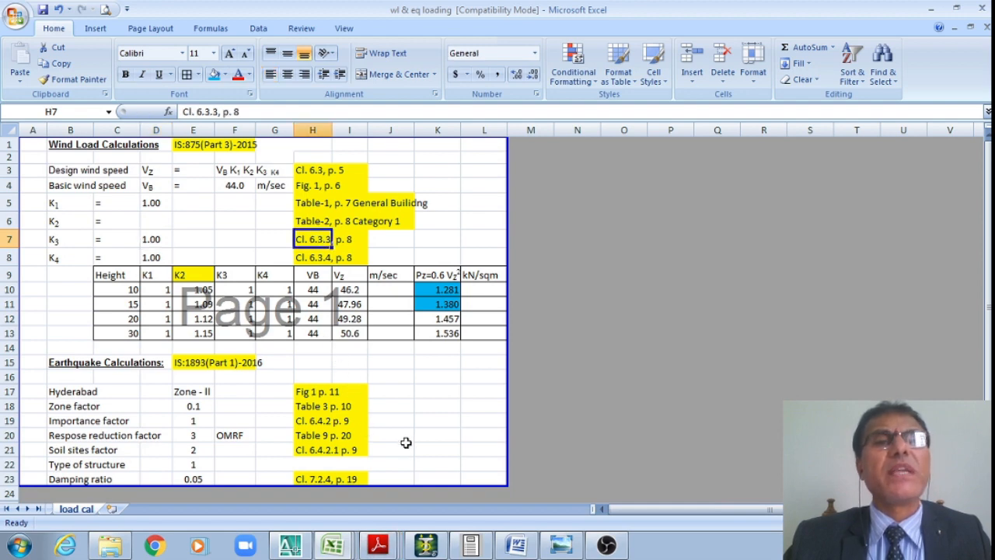
click(384, 548)
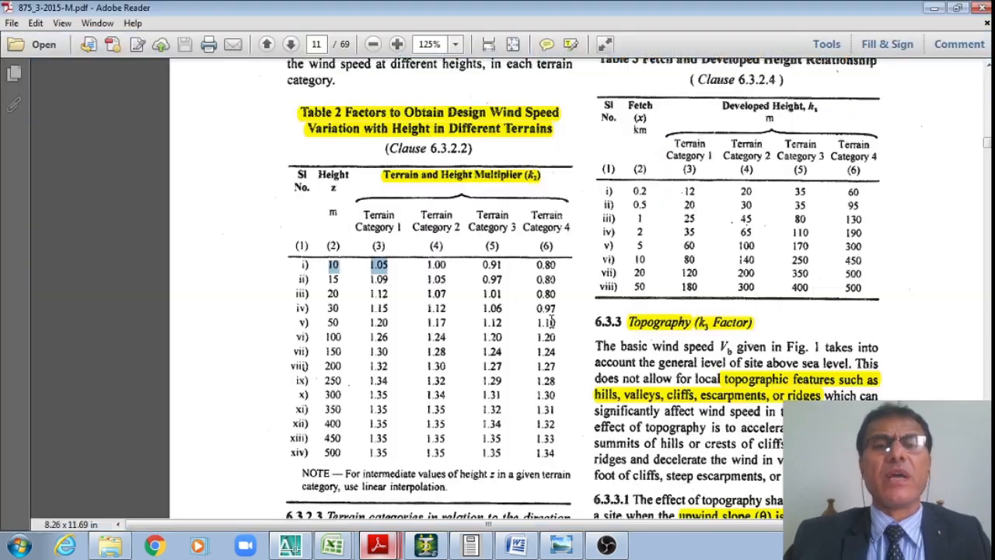
scroll(688, 351, down, 3)
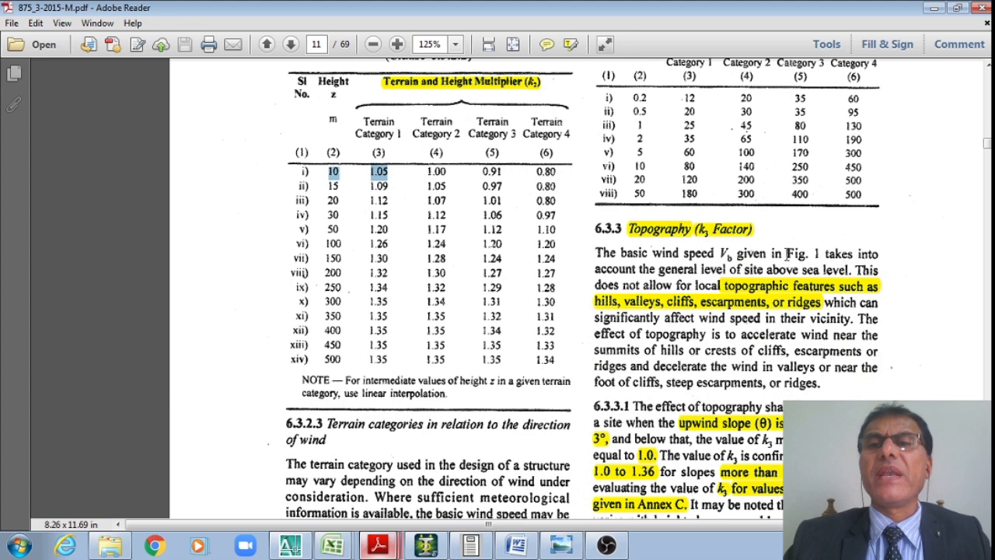
scroll(743, 355, down, 1)
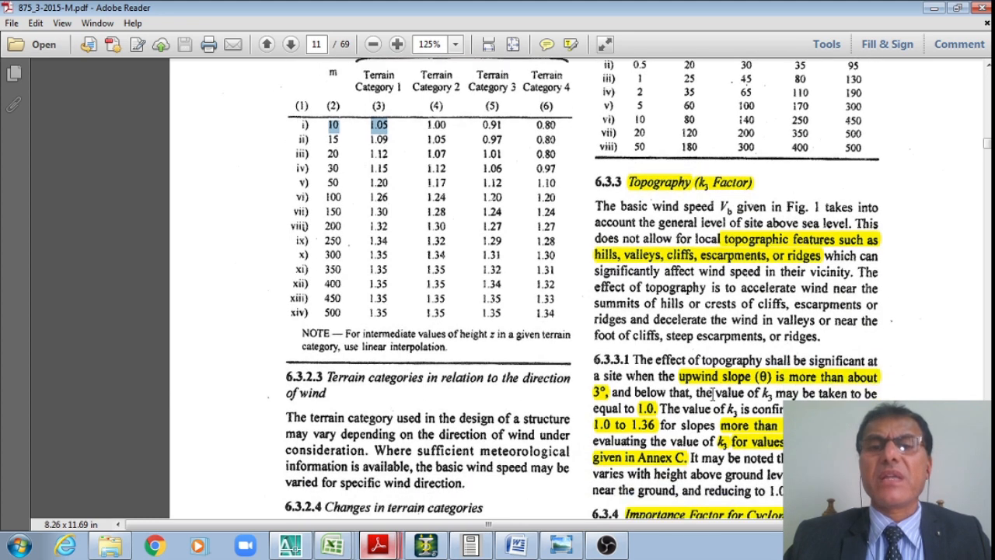
scroll(639, 409, down, 1)
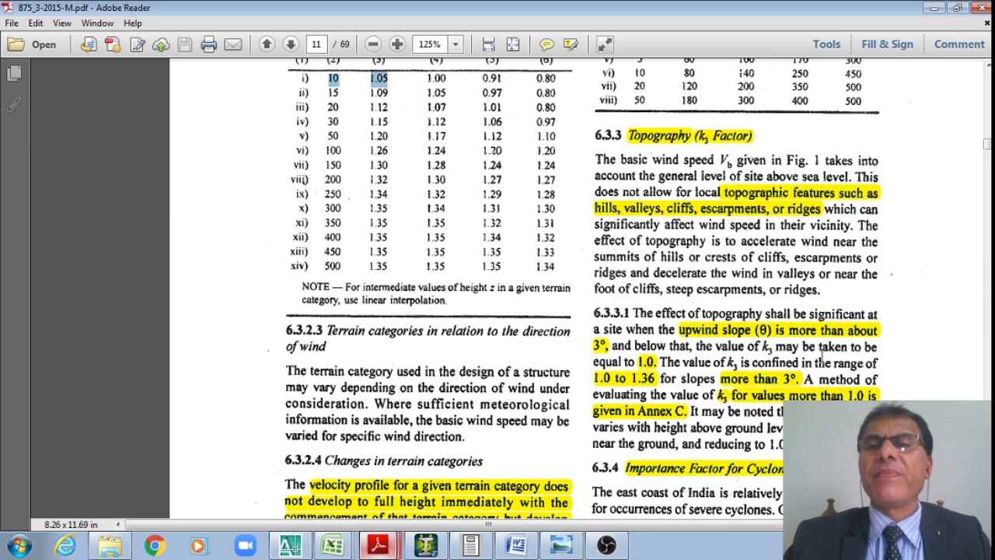
- Select the clause 6.3.3.1 text on taking k3 as 1.0 and read on to clause 6.3.4, Importance Factor for Cyclonic Region
drag(636, 346, 645, 359)
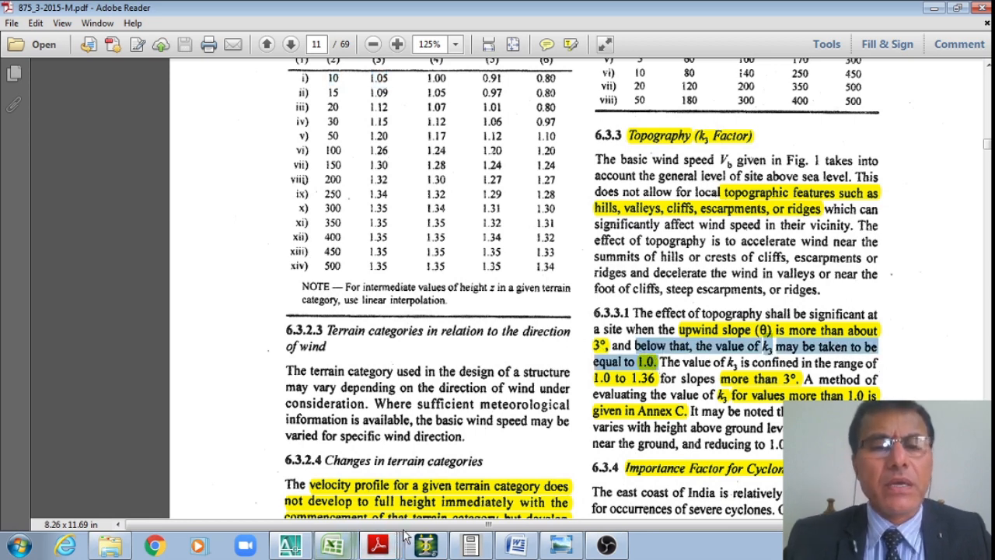
scroll(637, 375, down, 2)
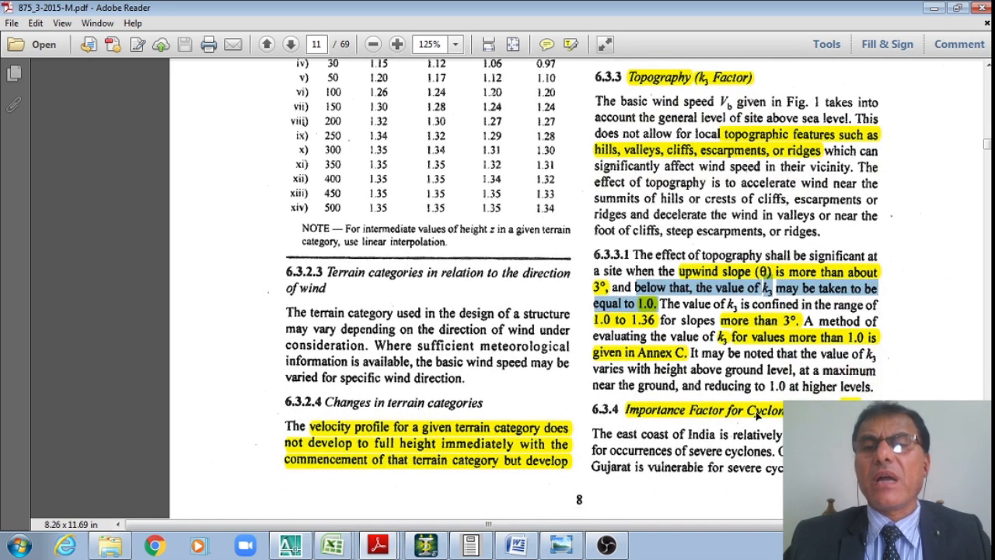
scroll(763, 418, down, 2)
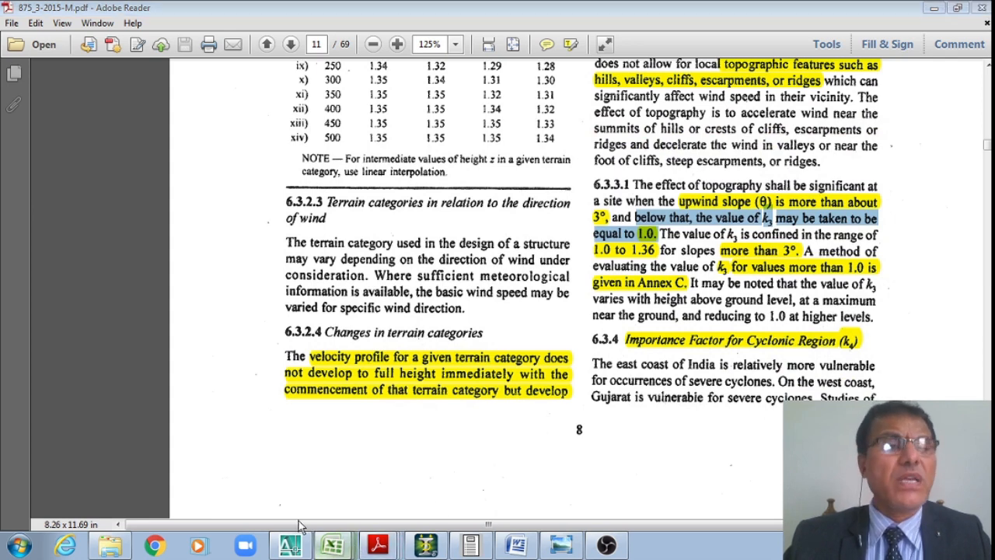
- Return to Excel and select the K4 value in D8, the K factors in D5:D8 and the K2 values in E10 and E11
key(alt+Tab)
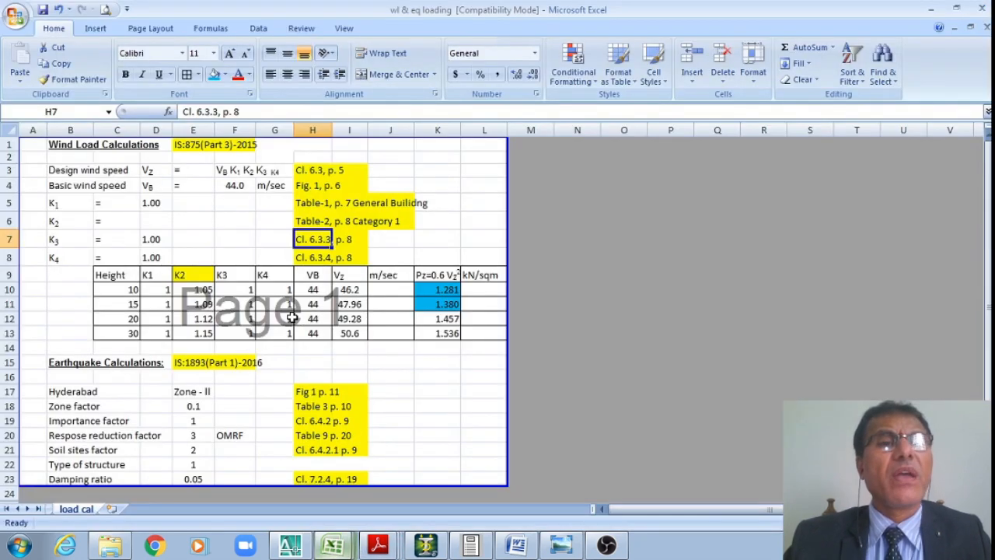
click(149, 257)
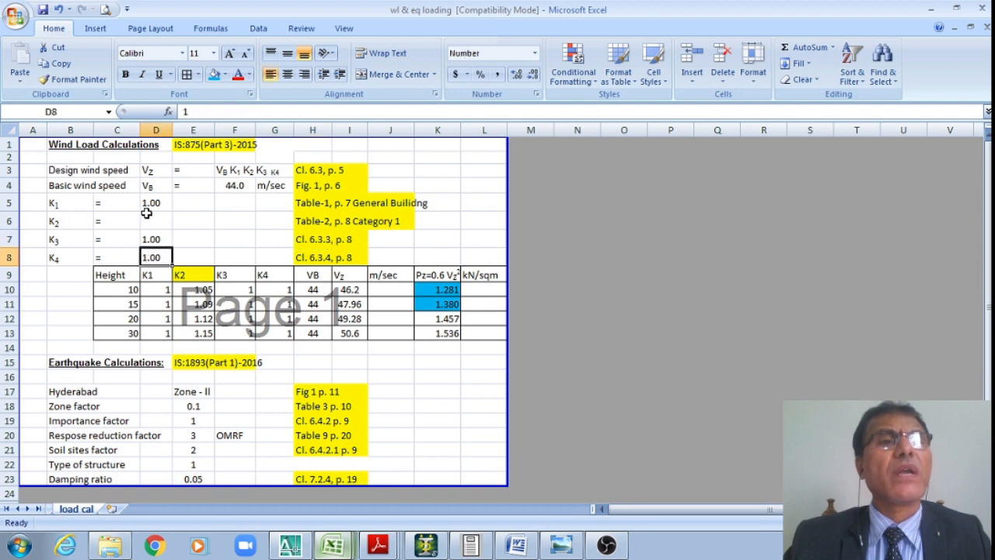
drag(149, 201, 149, 253)
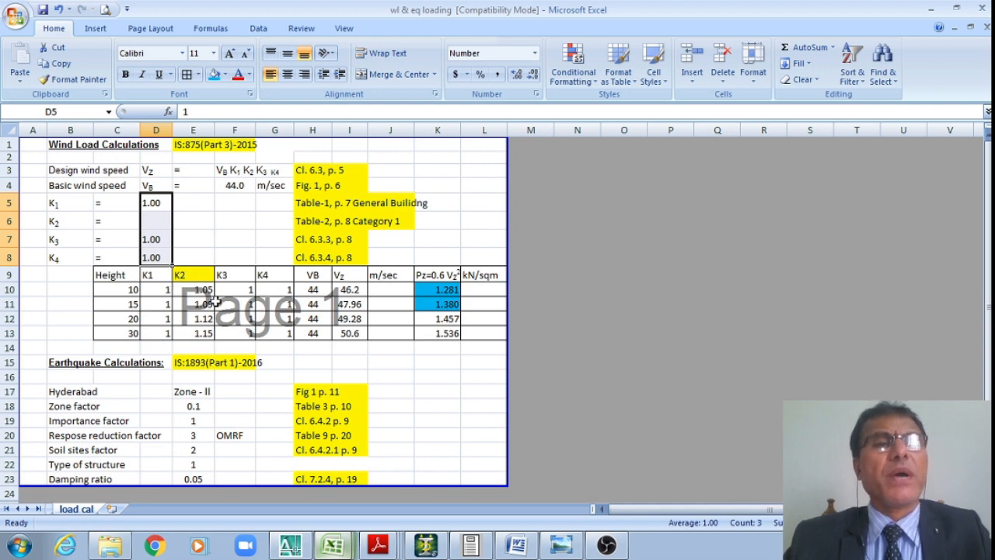
click(208, 290)
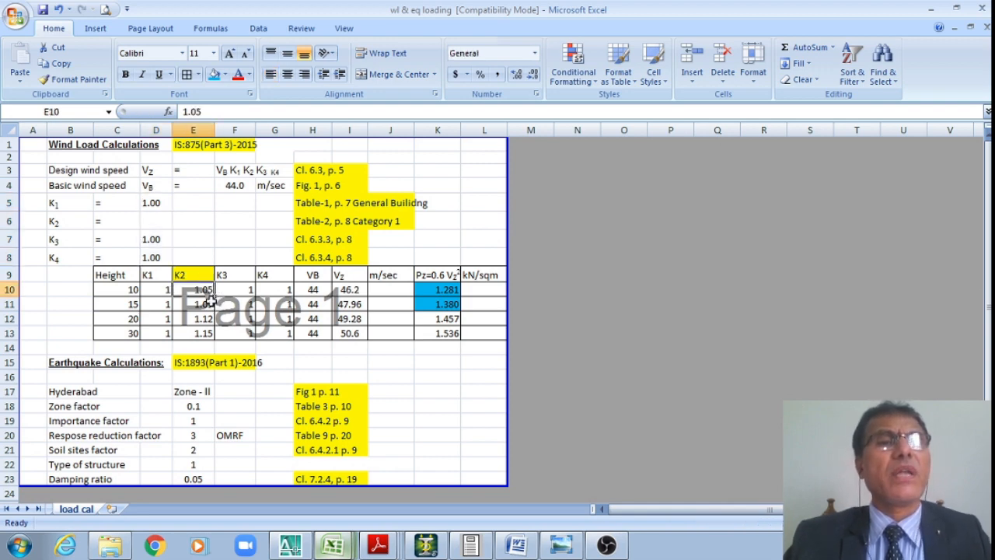
click(206, 304)
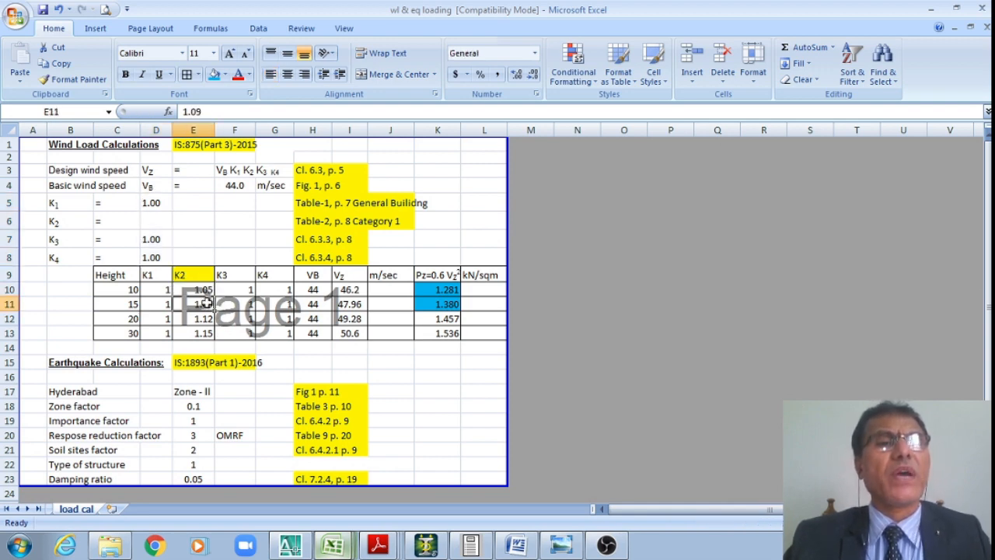
- Inspect the design wind speed Vz formulas for the 10 m and 15 m heights in I10 and I11
click(361, 289)
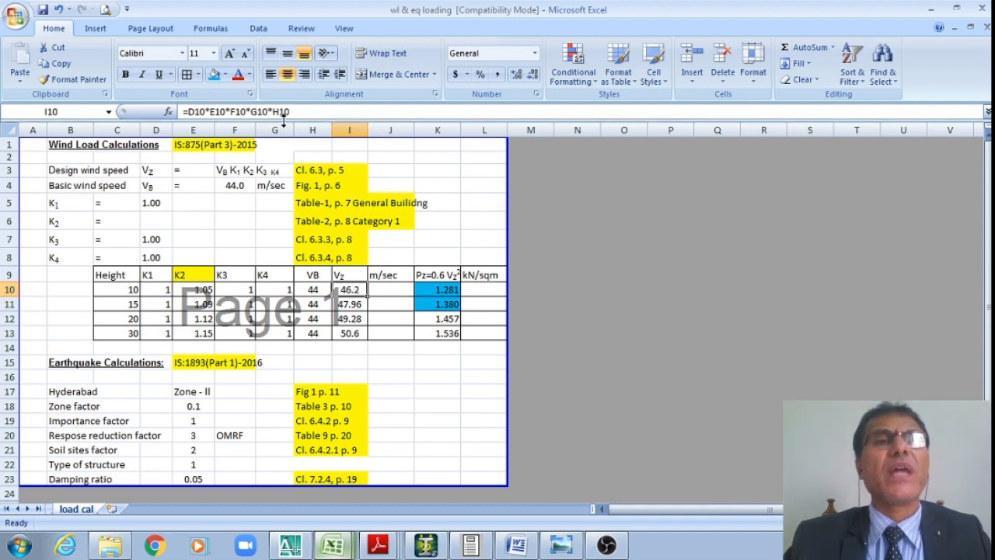
click(313, 111)
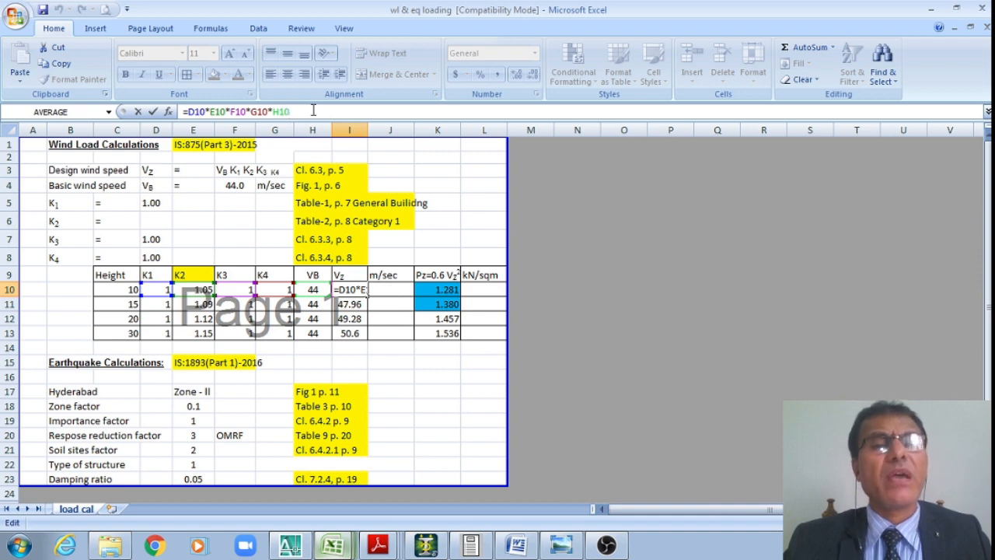
key(Return)
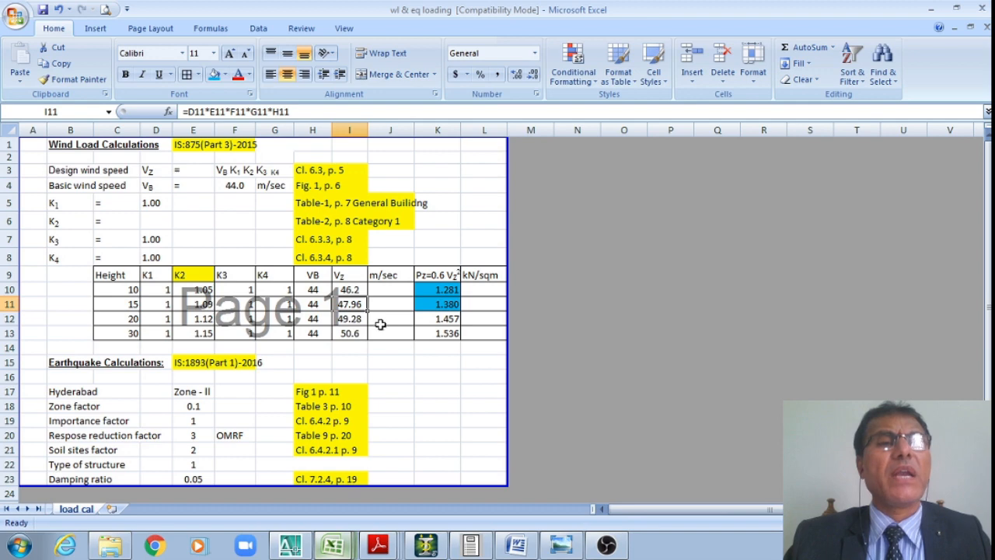
click(323, 111)
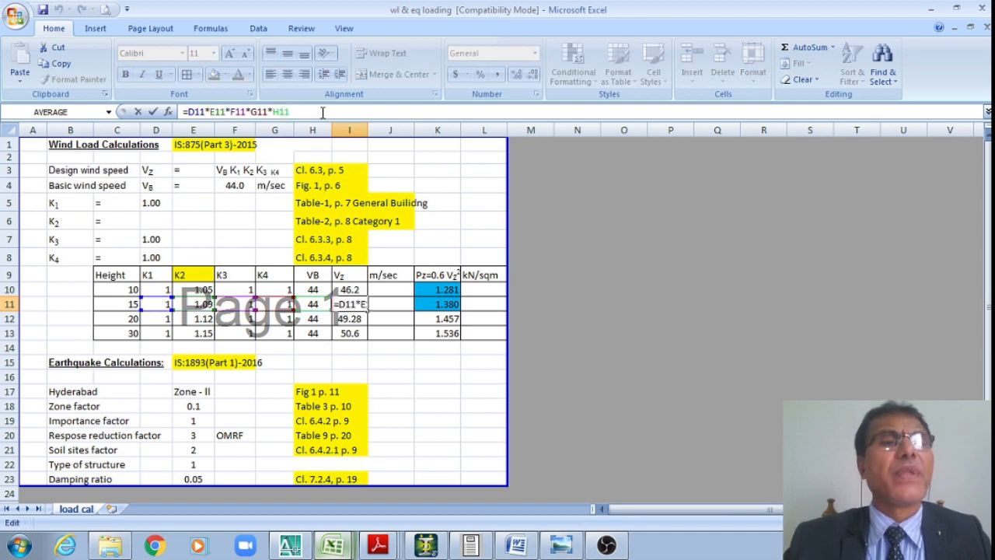
key(Return)
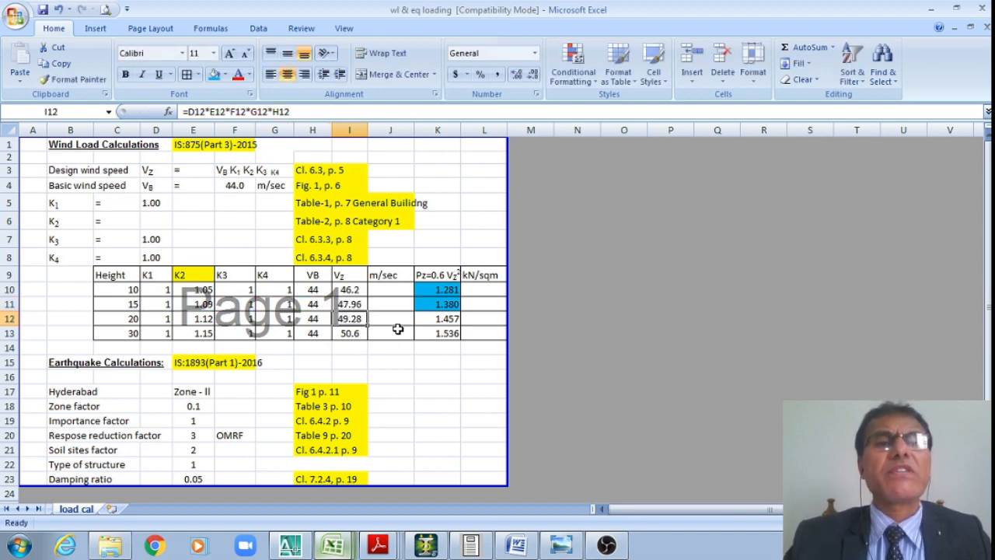
- Inspect the wind pressure Pz formulas in K10:K12, ending on the 15 m height value in K11
click(454, 289)
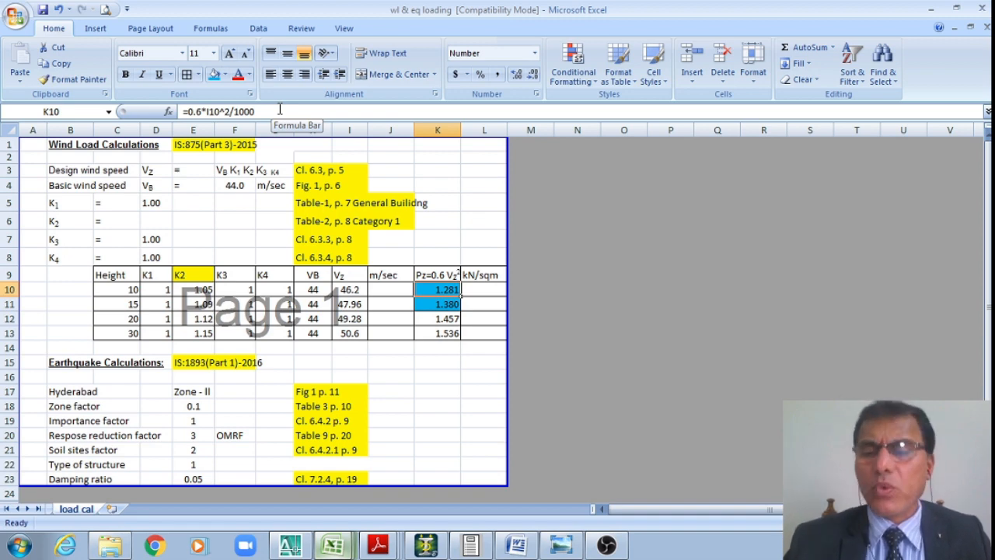
key(Return)
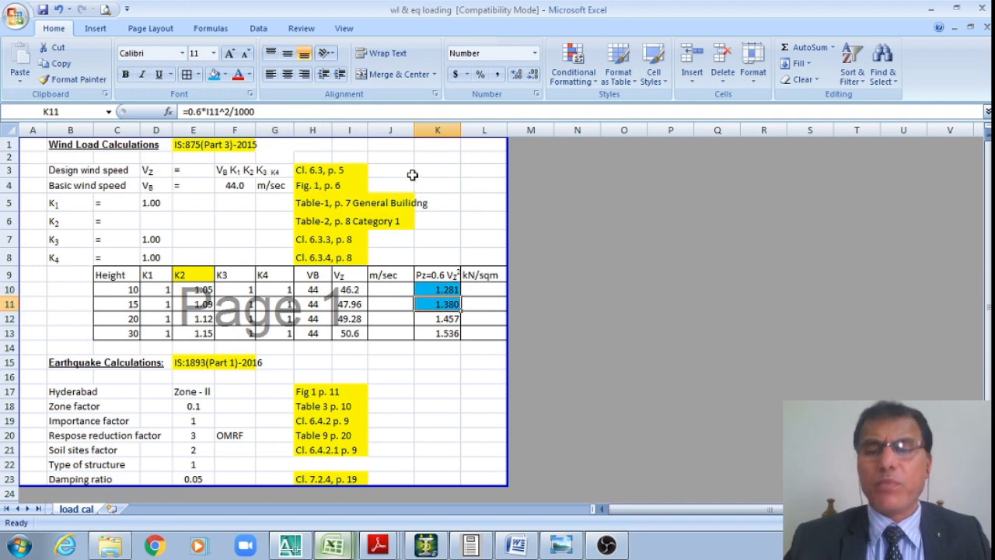
key(Return)
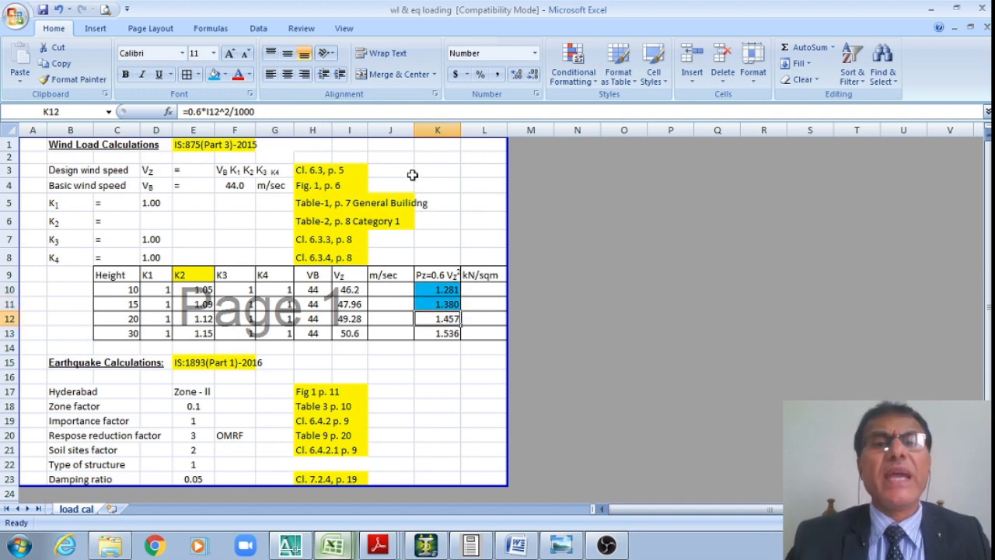
click(454, 302)
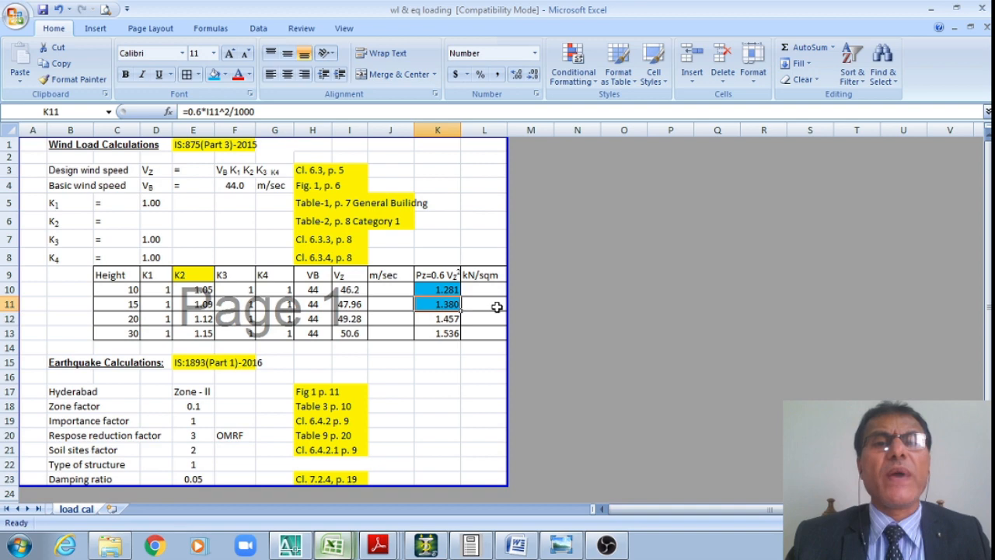
- Select the whole wind load calculations block B1:L13
click(450, 397)
drag(55, 144, 473, 331)
scroll(464, 322, down, 4)
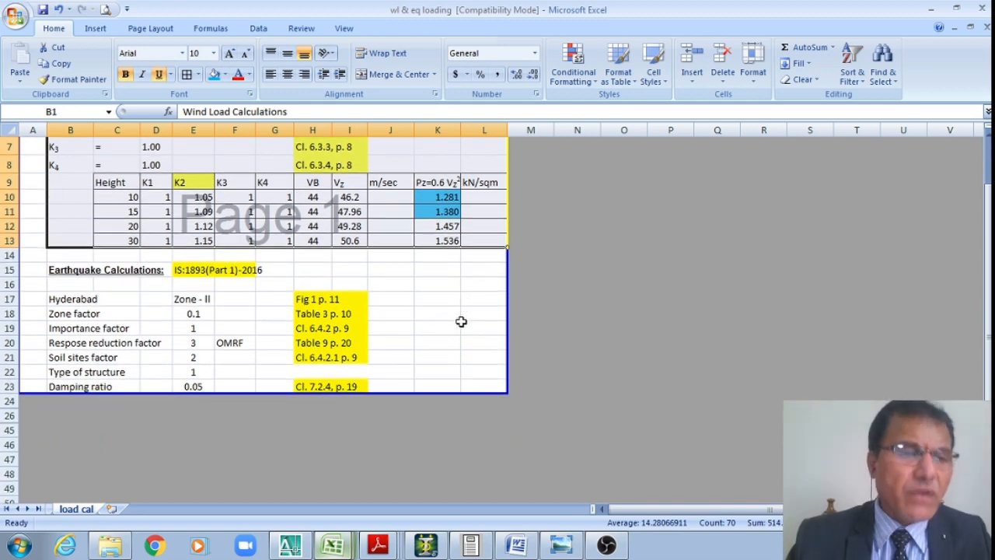
scroll(248, 198, up, 4)
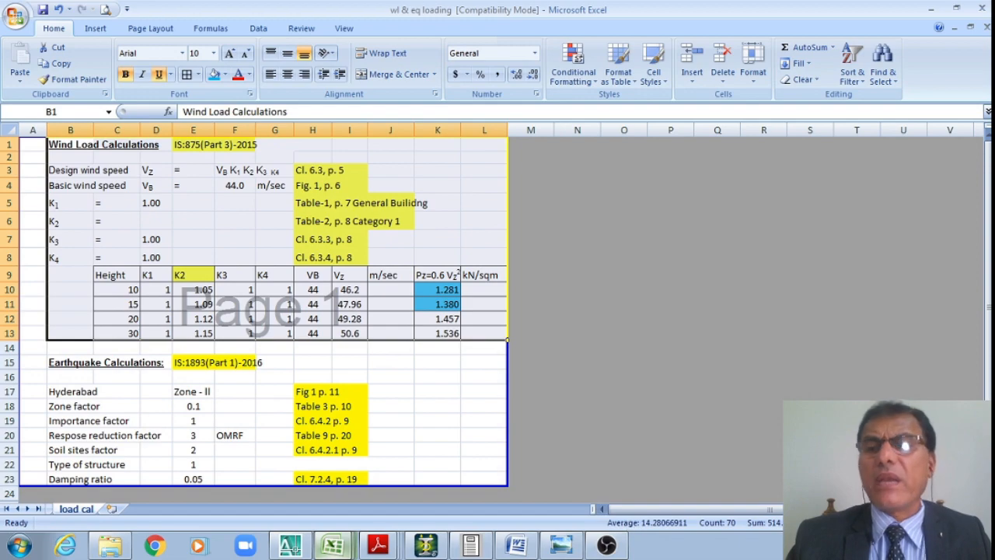
- Enlarge the worksheet, review the wind load and earthquake sections, and select the 10 m and 15 m heights in C10 and C11
ctrl+scroll(602, 508, up, 4)
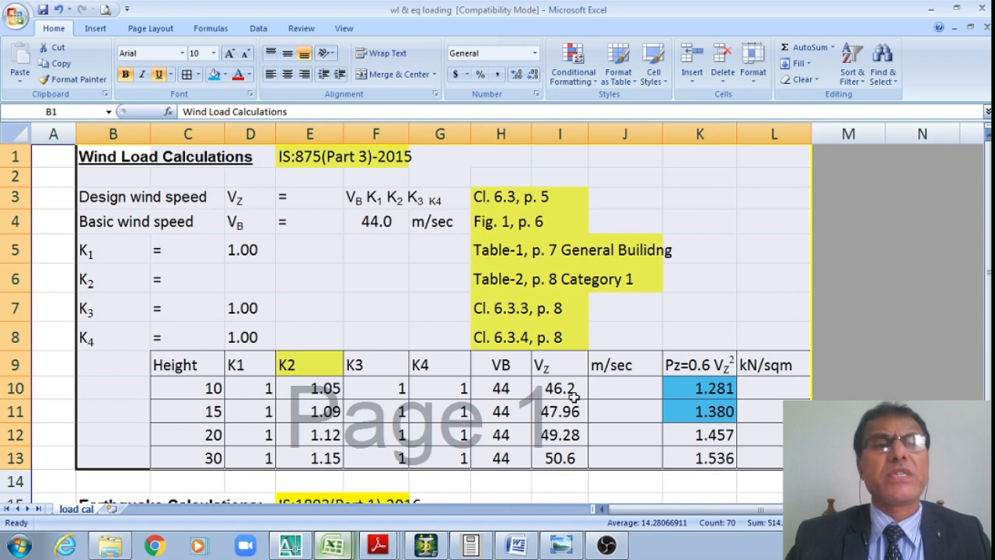
scroll(559, 395, down, 4)
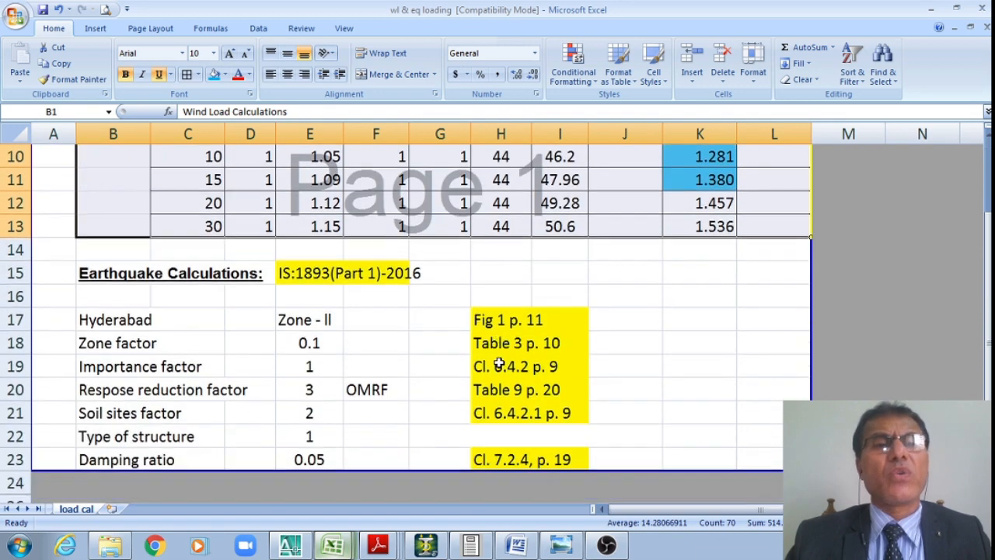
scroll(482, 362, down, 3)
scroll(482, 435, up, 1)
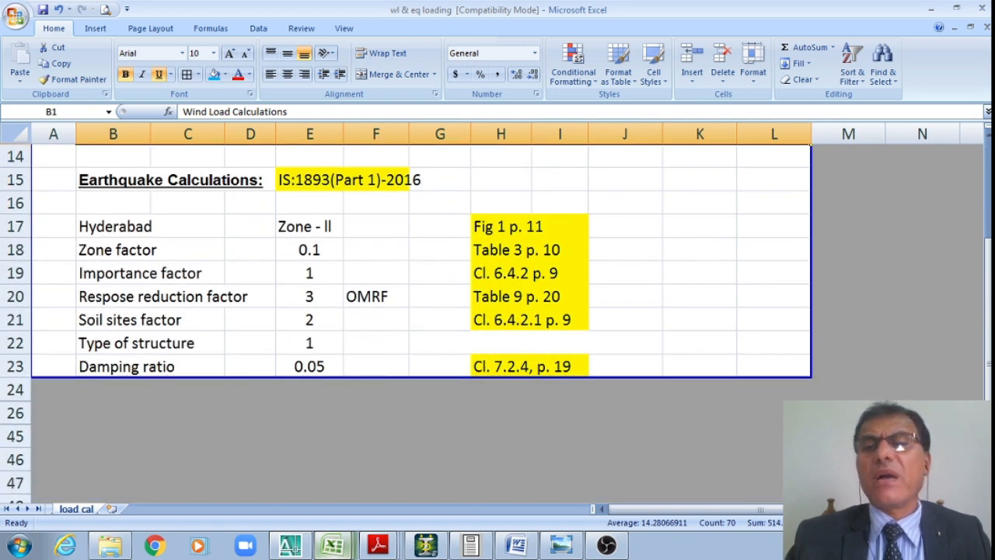
ctrl+scroll(611, 457, up, 2)
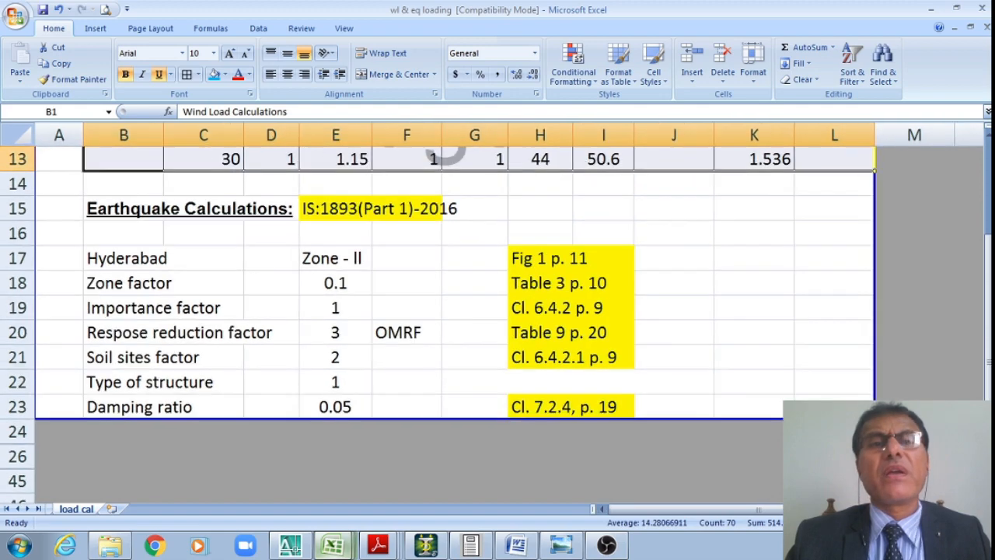
drag(676, 510, 655, 510)
scroll(592, 419, up, 3)
scroll(592, 418, up, 2)
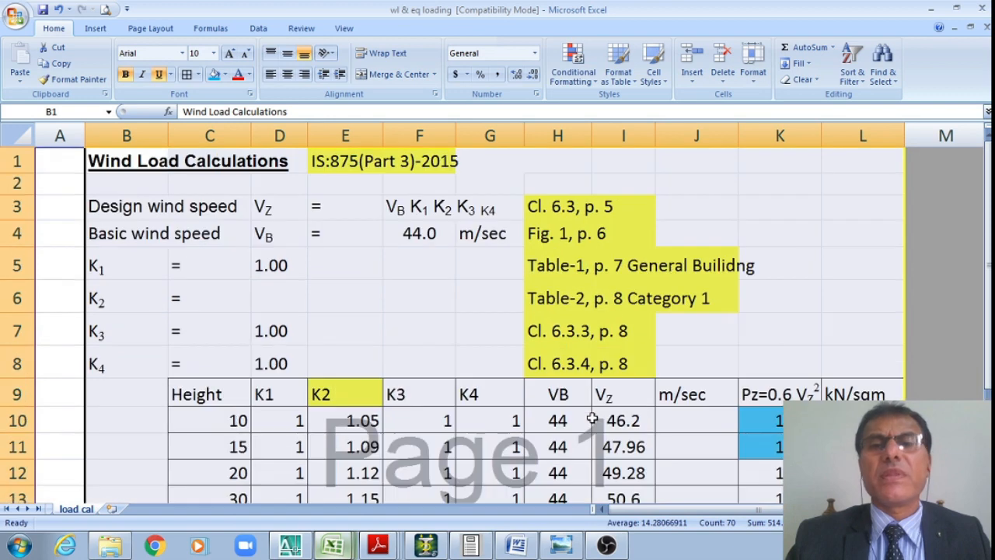
scroll(592, 418, down, 1)
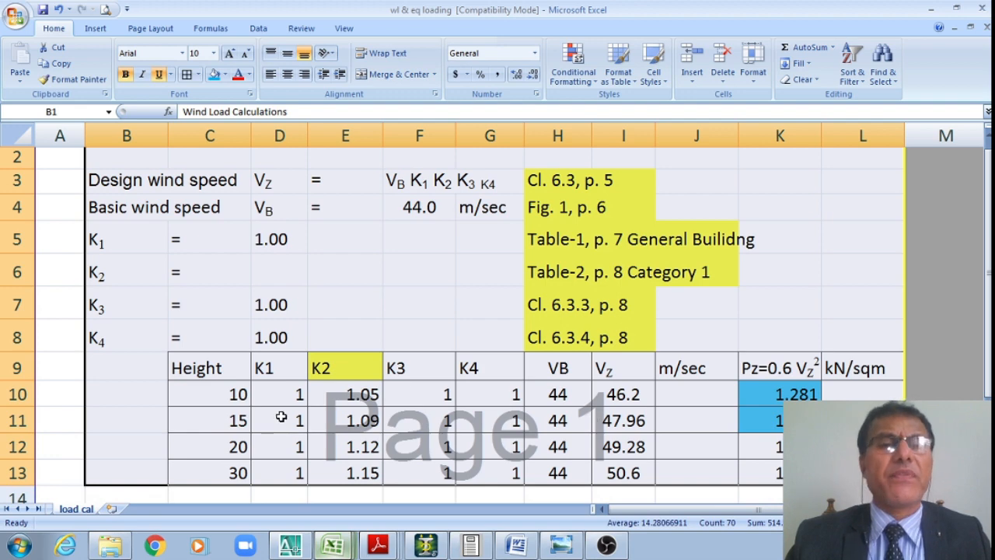
click(237, 396)
click(233, 421)
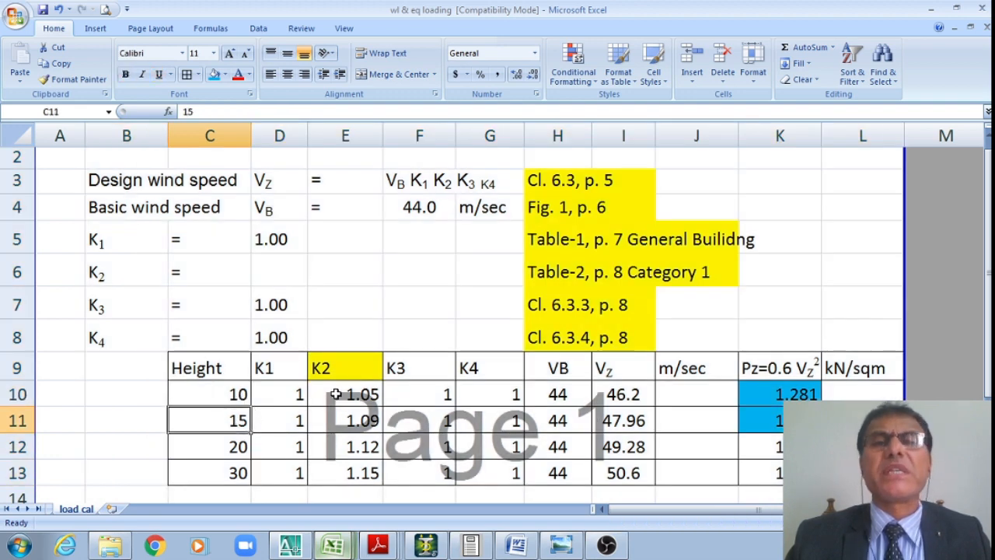
- Select the IS:1893(Part 1)-2016 code reference in E15 and Hyderabad's Fig 1 p. 11 reference in H17
scroll(339, 392, down, 4)
scroll(334, 385, up, 1)
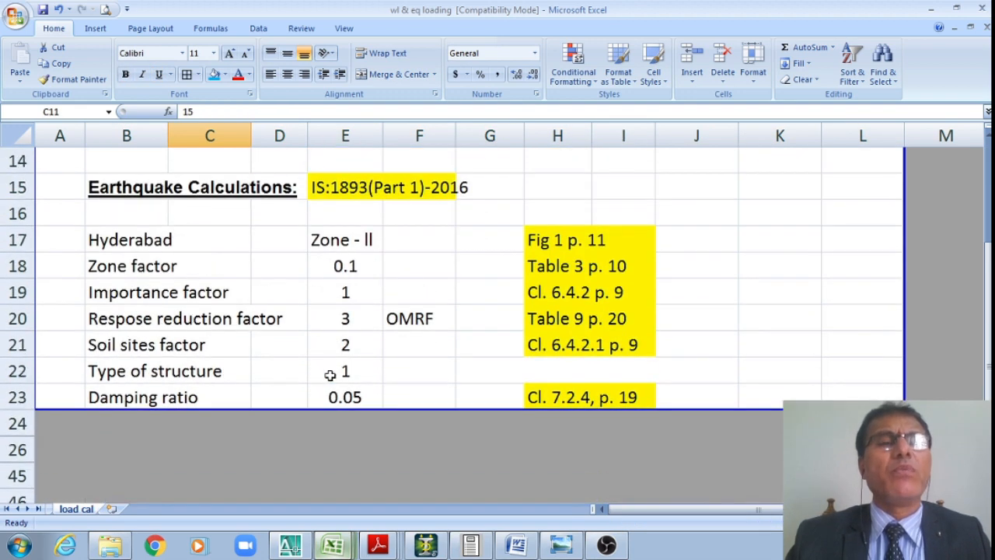
scroll(330, 375, down, 1)
click(351, 162)
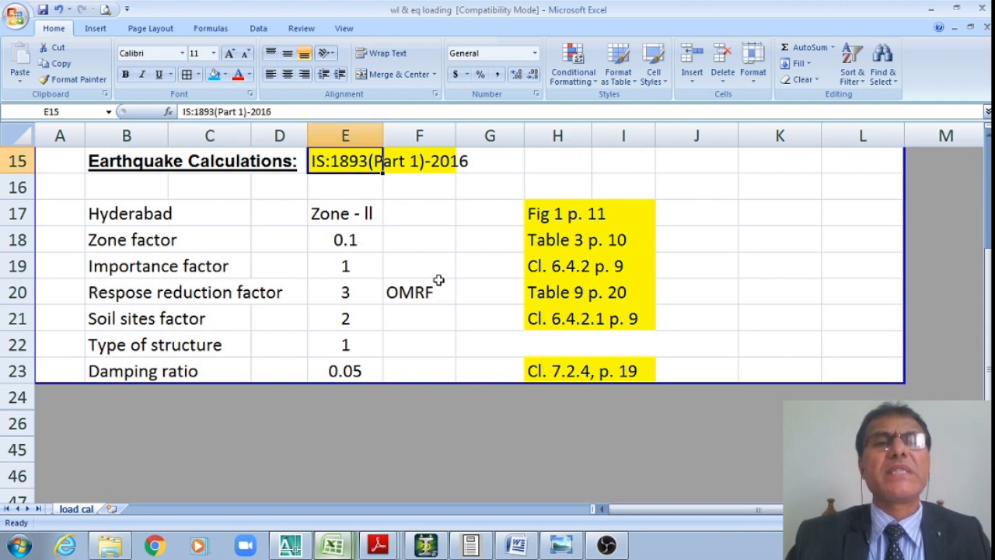
click(552, 213)
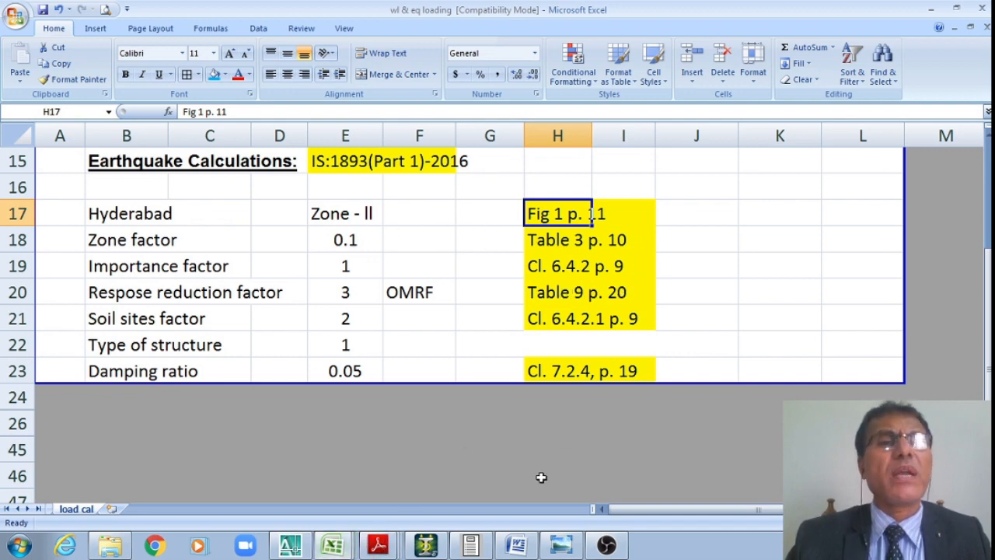
click(758, 233)
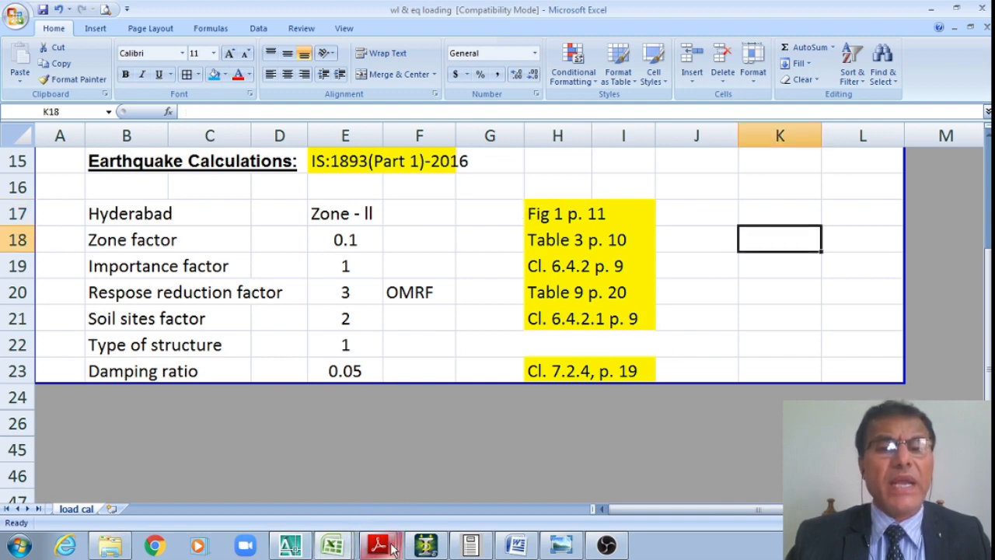
- Switch to the IS 1893 PDF in Adobe Reader, find the seismic zones map, and mark Hyderabad and the Zone II legend entry
click(366, 467)
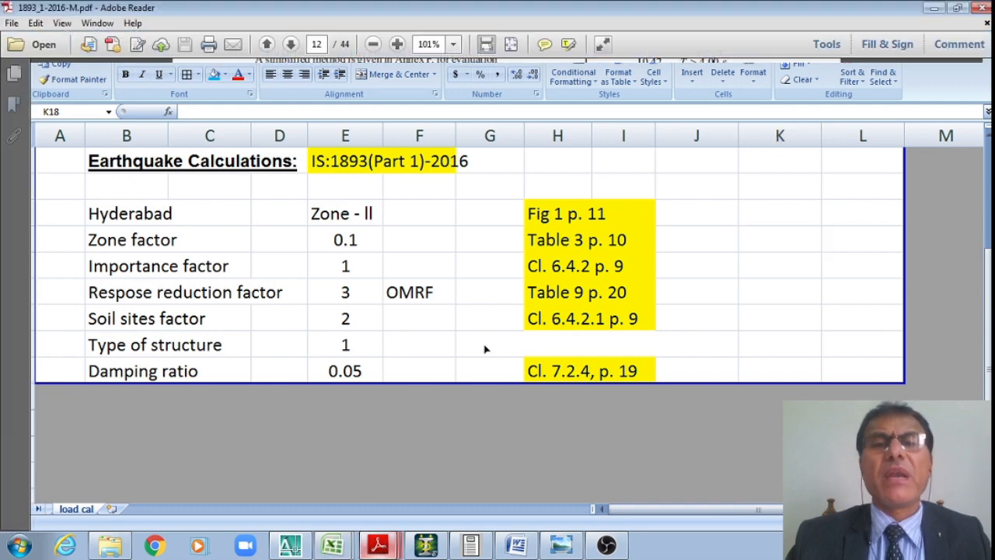
scroll(484, 349, down, 3)
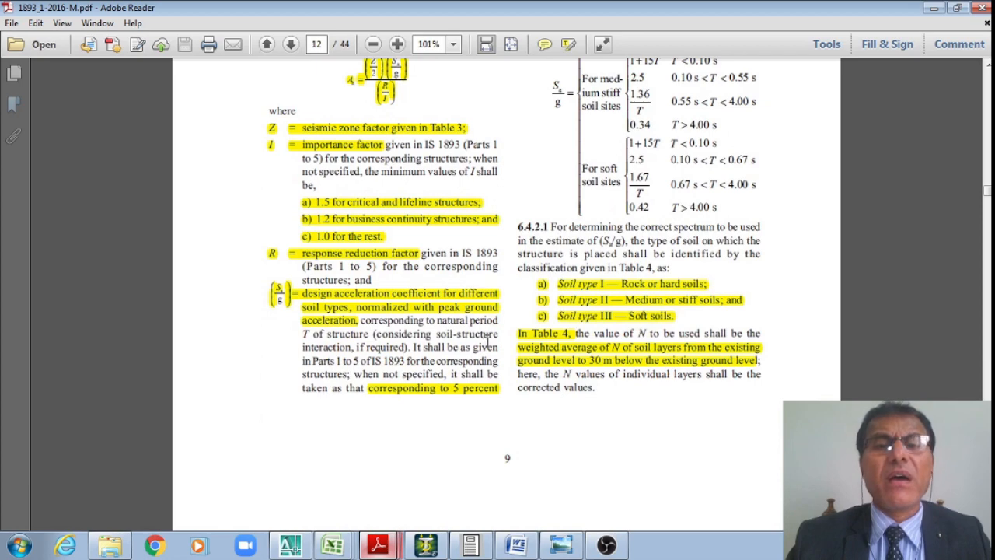
scroll(487, 339, down, 10)
scroll(487, 342, down, 6)
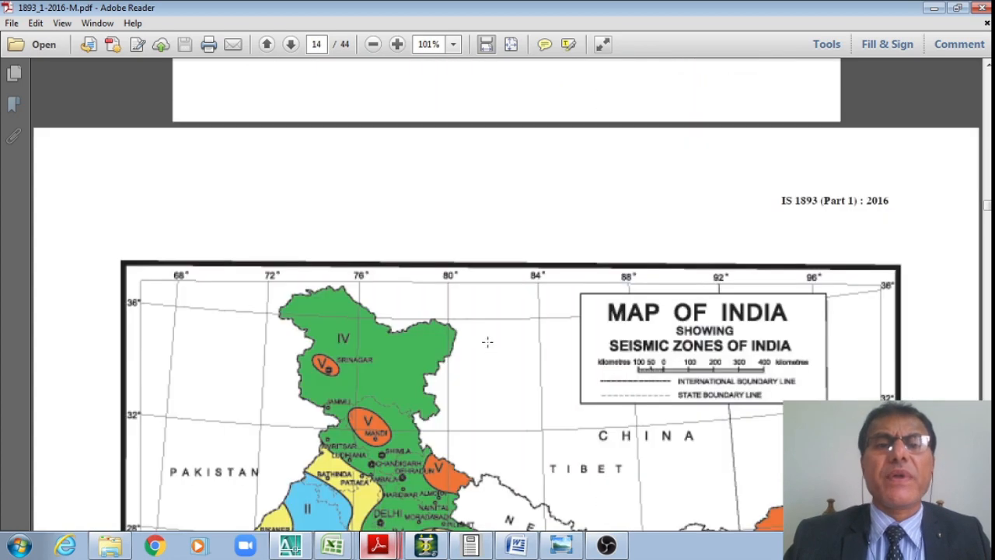
scroll(490, 349, down, 3)
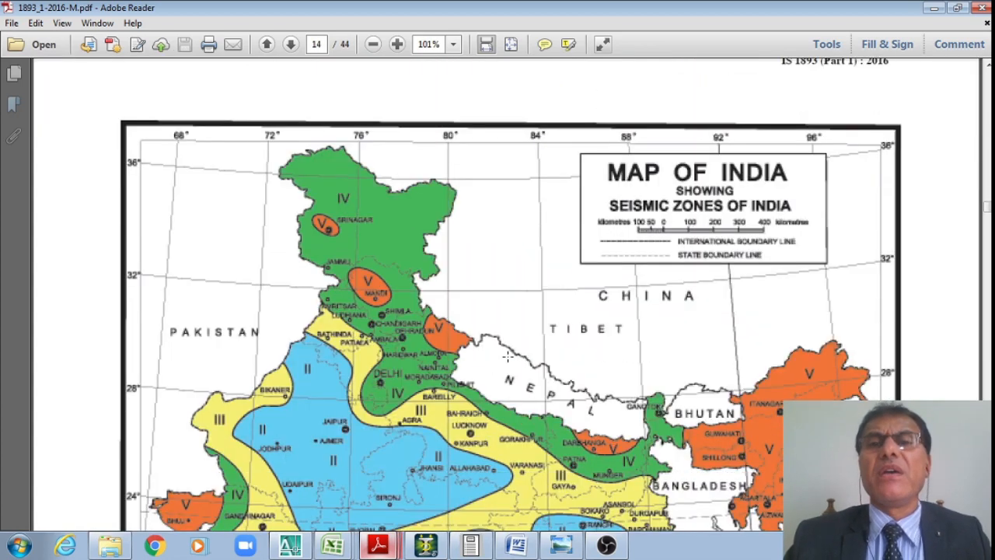
scroll(506, 356, down, 3)
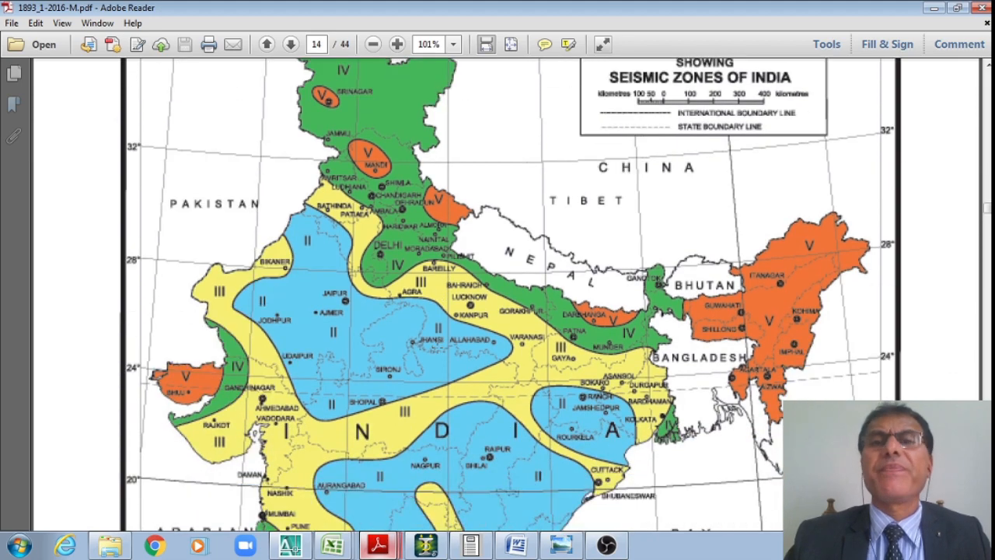
scroll(397, 349, down, 6)
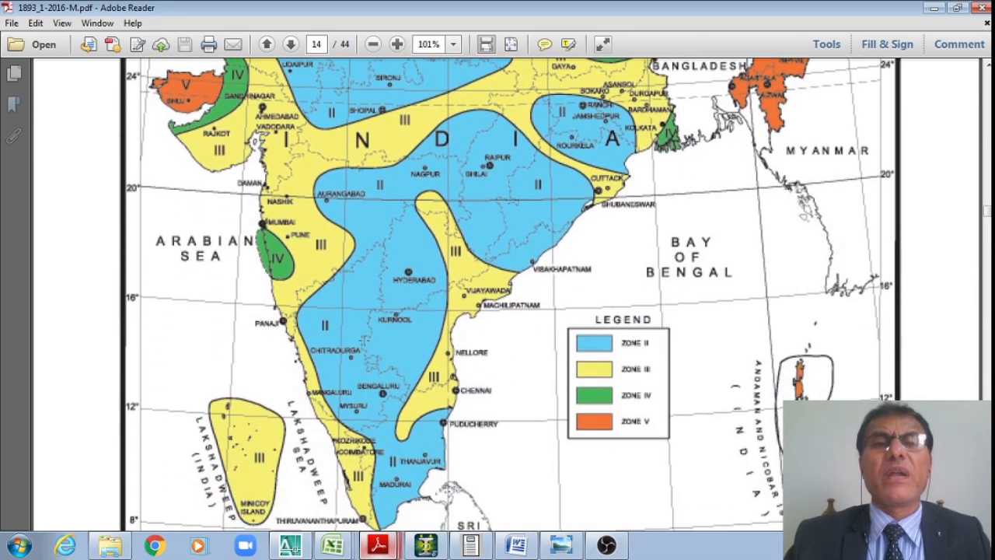
drag(398, 263, 424, 285)
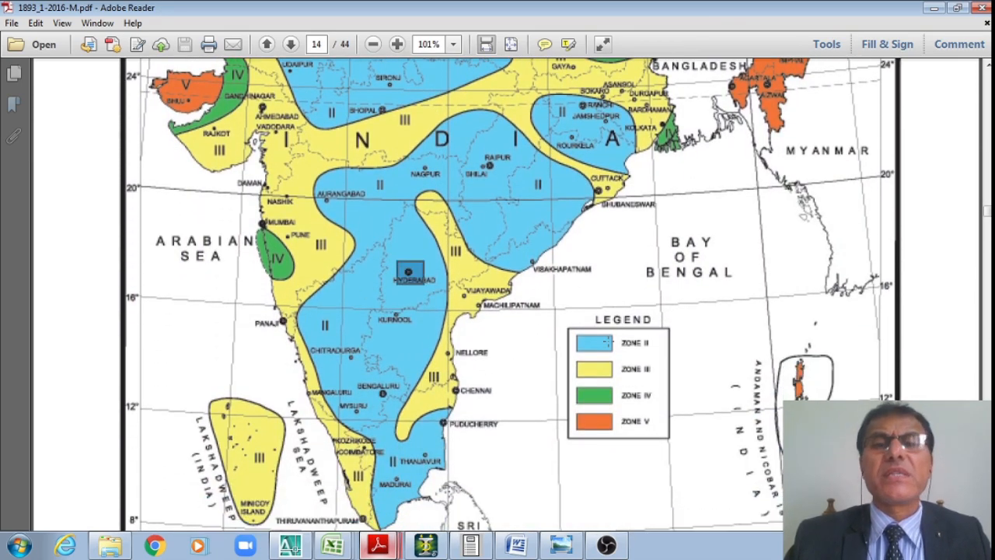
drag(588, 336, 660, 351)
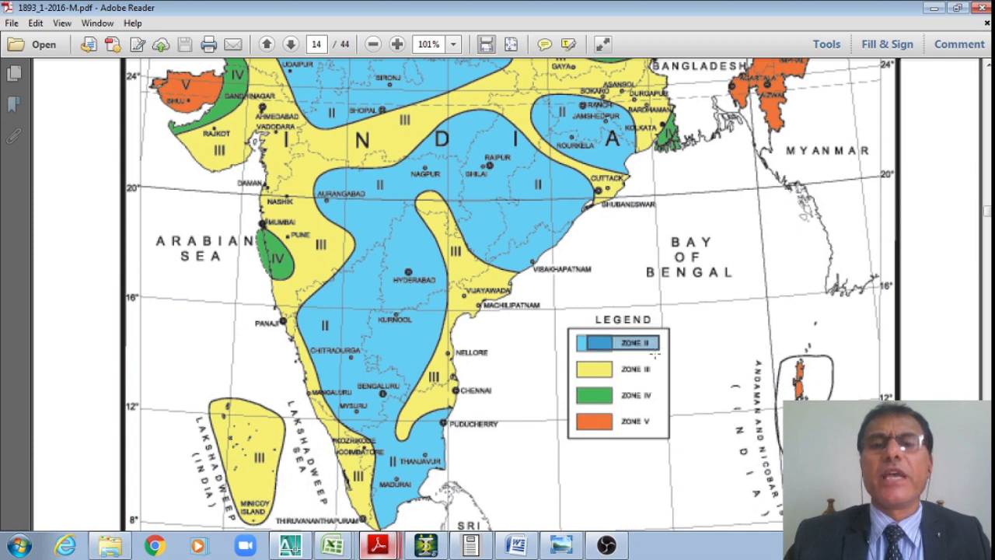
- Examine the southern part of the seismic zones map, its zone legend, and the notes and Fig. 1 caption below it
scroll(503, 345, down, 2)
scroll(503, 342, up, 2)
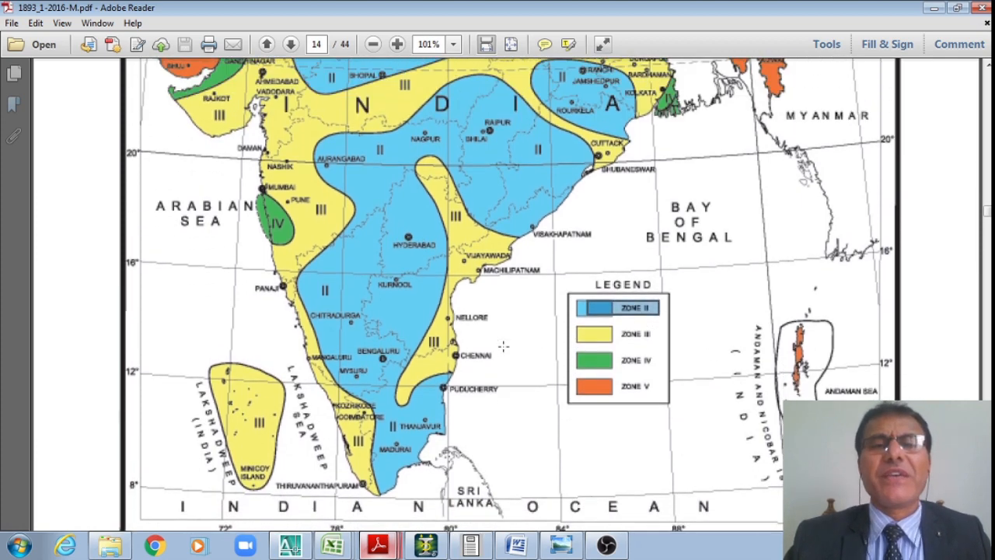
scroll(506, 341, down, 3)
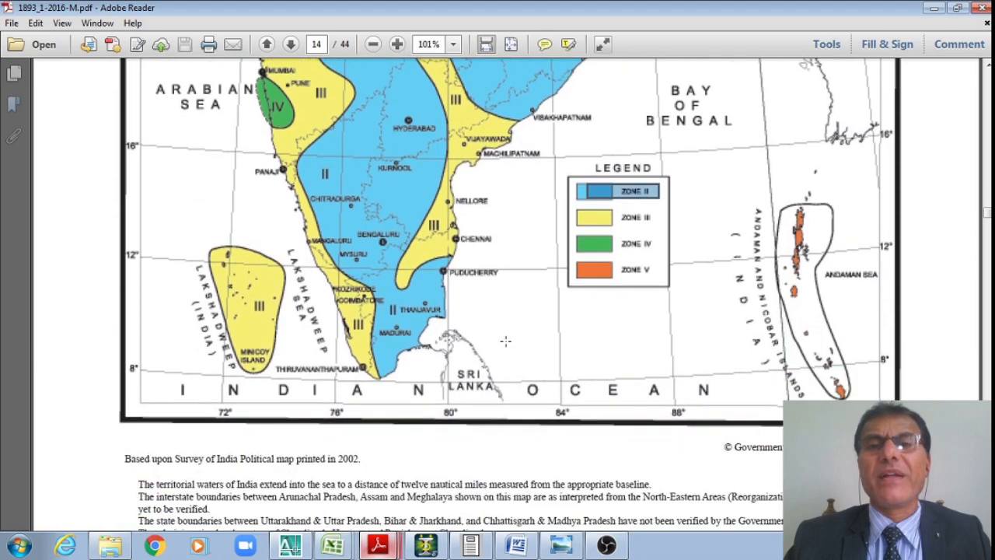
scroll(505, 340, down, 2)
scroll(504, 341, up, 2)
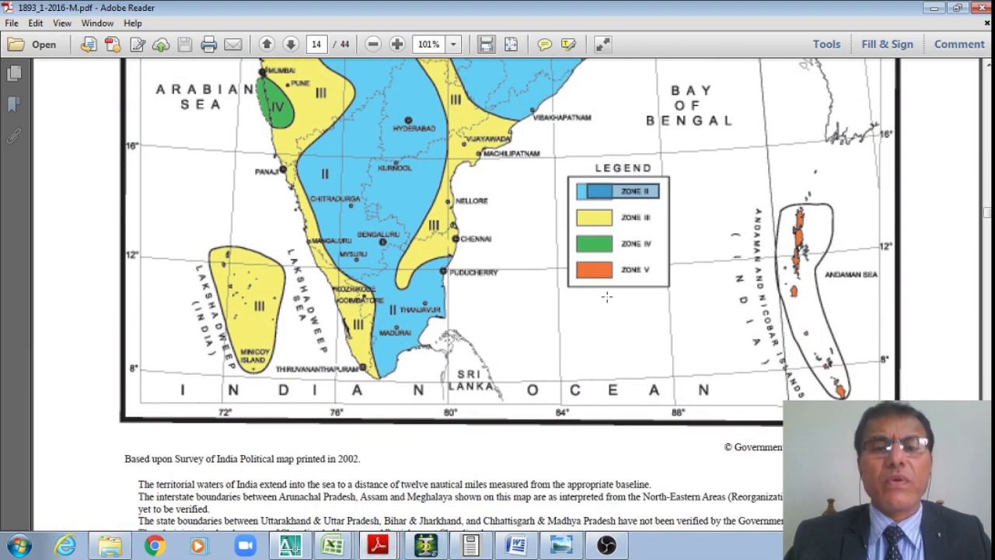
scroll(457, 497, down, 1)
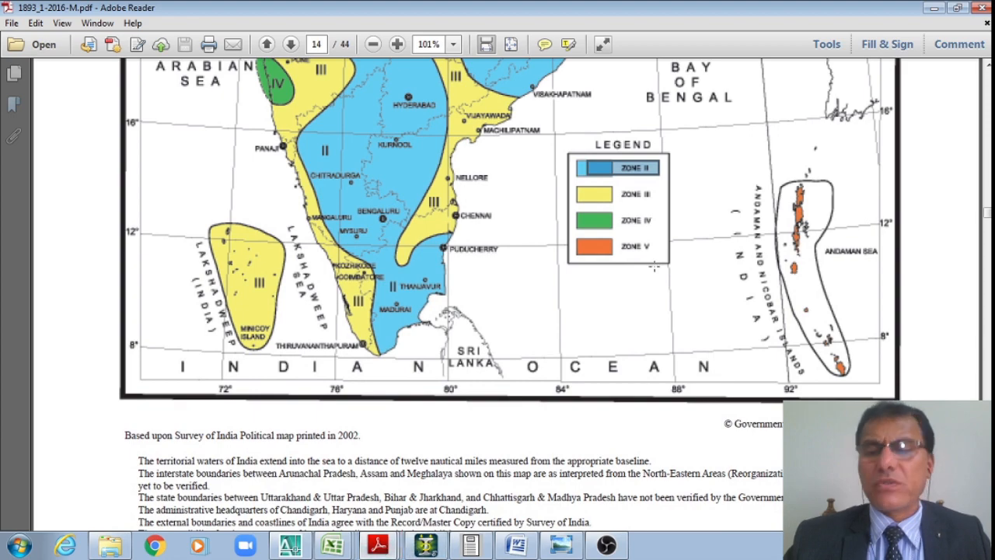
scroll(656, 272, down, 20)
scroll(654, 267, up, 20)
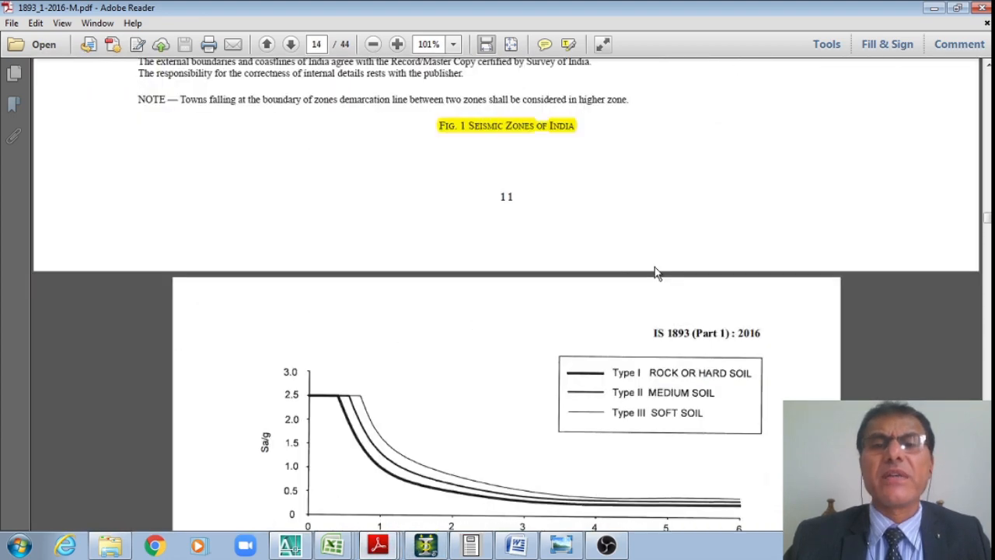
- Look through the Fig. 2 spectra, the Table 4 soil types and the clauses on page 16 of the PDF, and return to clause 6.4.2
scroll(654, 267, down, 13)
scroll(654, 266, down, 20)
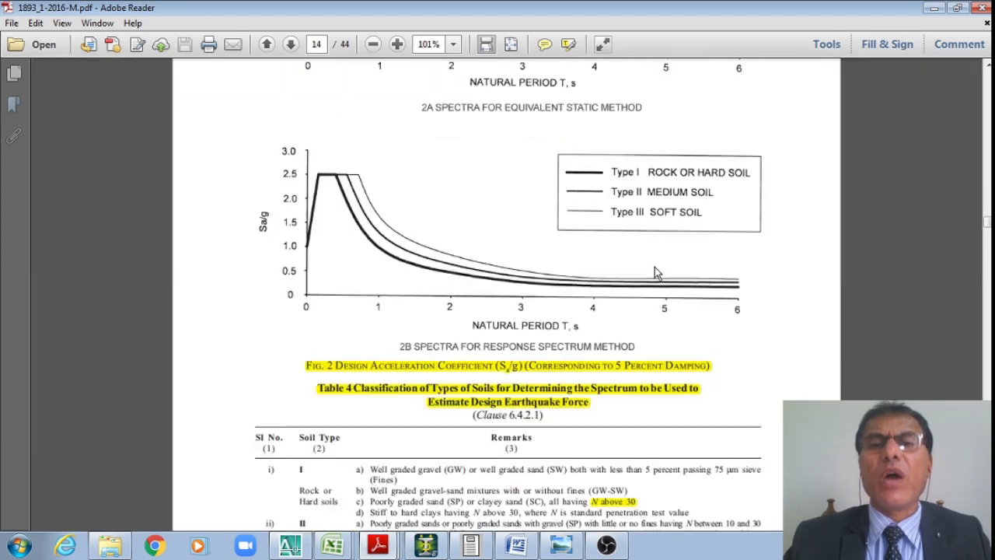
scroll(655, 267, down, 10)
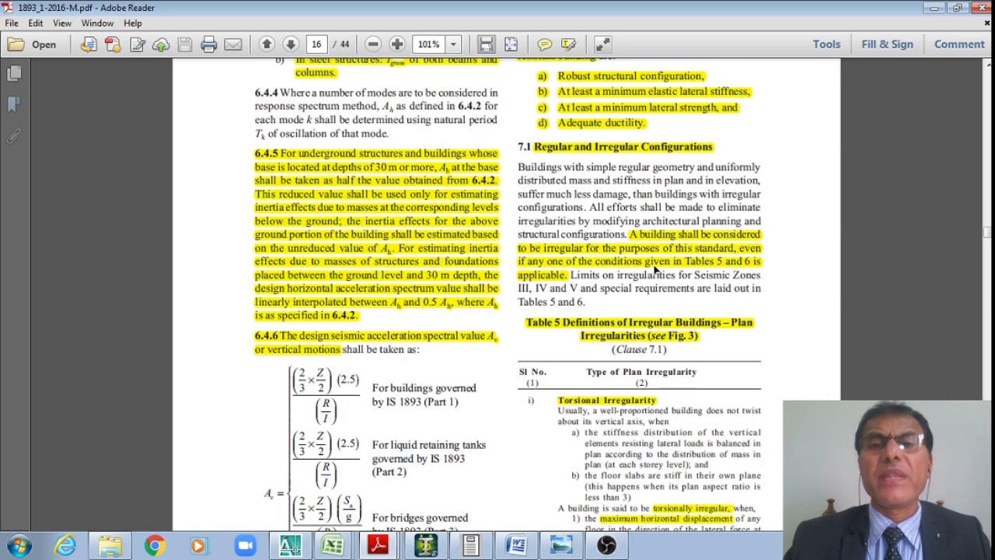
scroll(655, 268, down, 2)
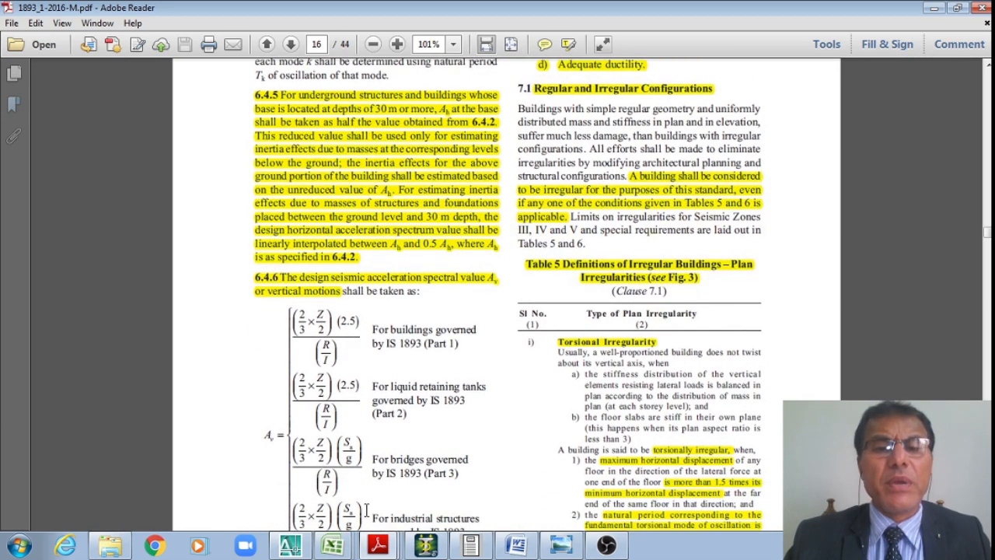
scroll(472, 341, up, 15)
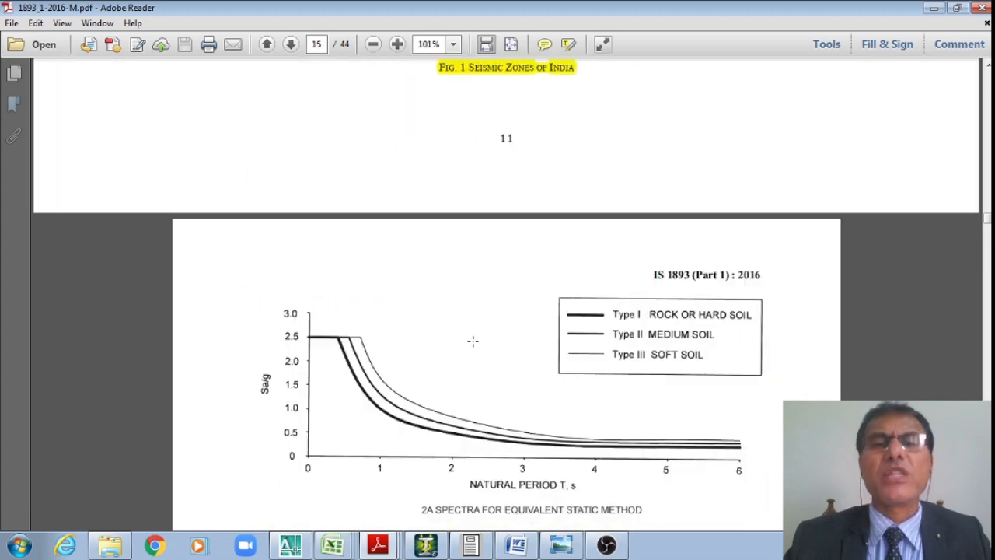
scroll(473, 340, up, 20)
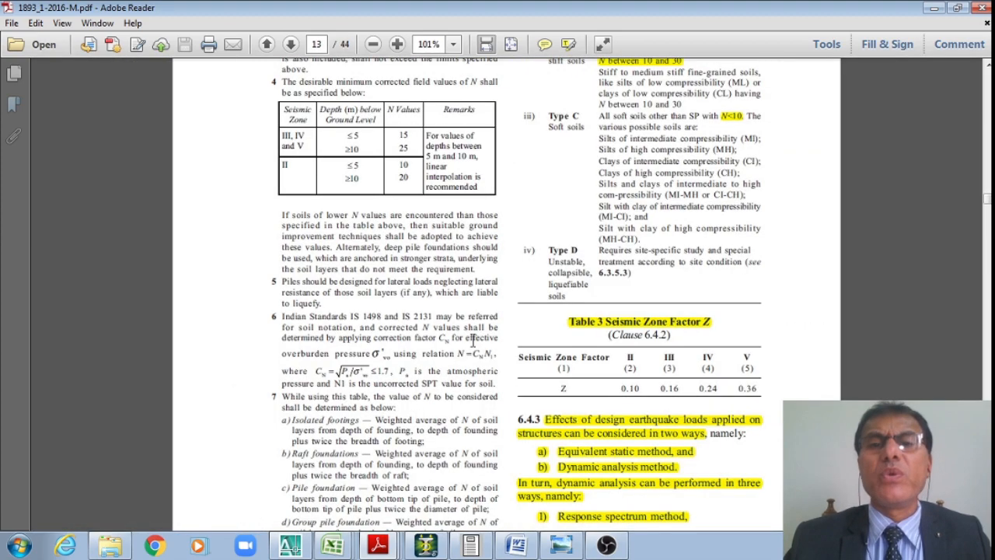
scroll(472, 340, up, 10)
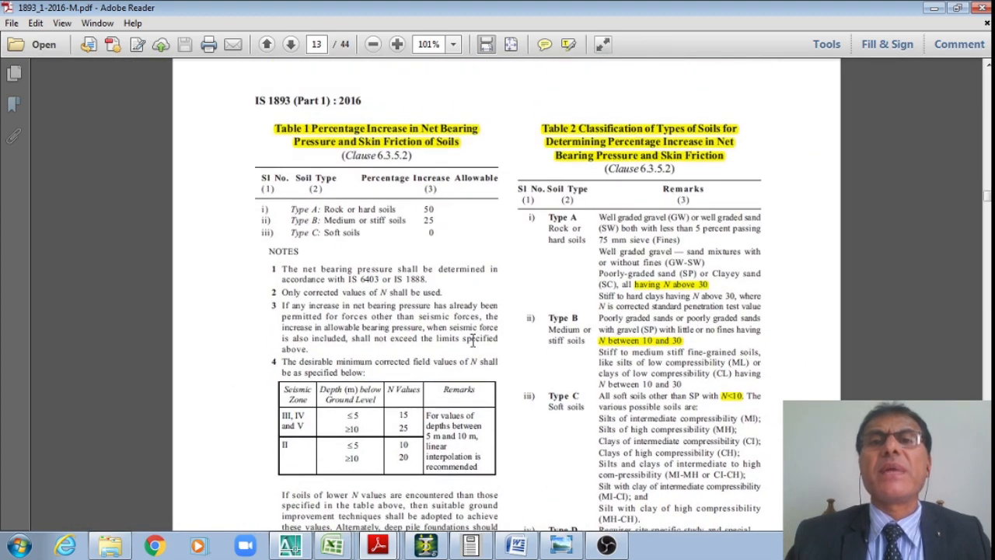
scroll(472, 341, up, 20)
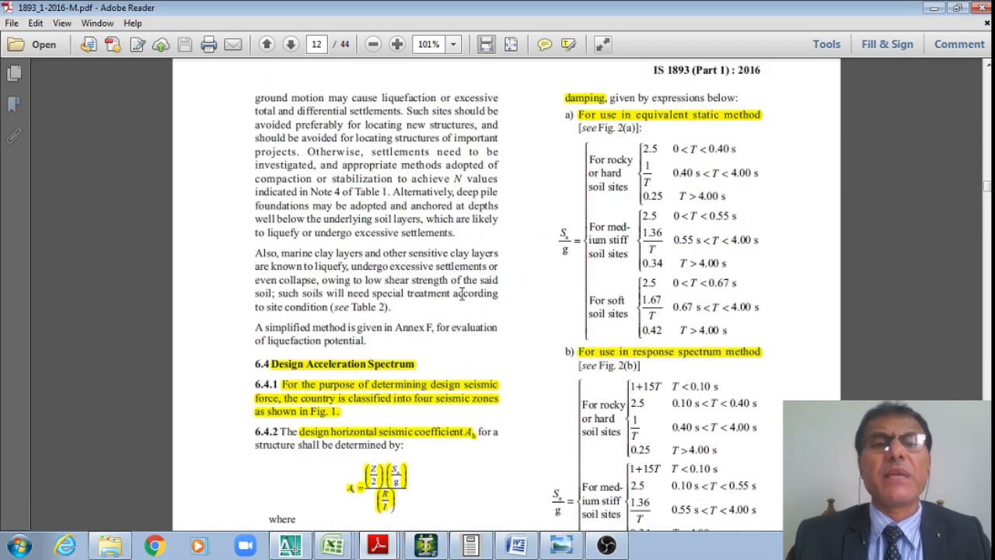
- Examine the horizontal seismic coefficient formula and its Z, I, R and Sa/g definitions in clause 6.4.2, plus the soil types in 6.4.2.1
scroll(387, 398, down, 5)
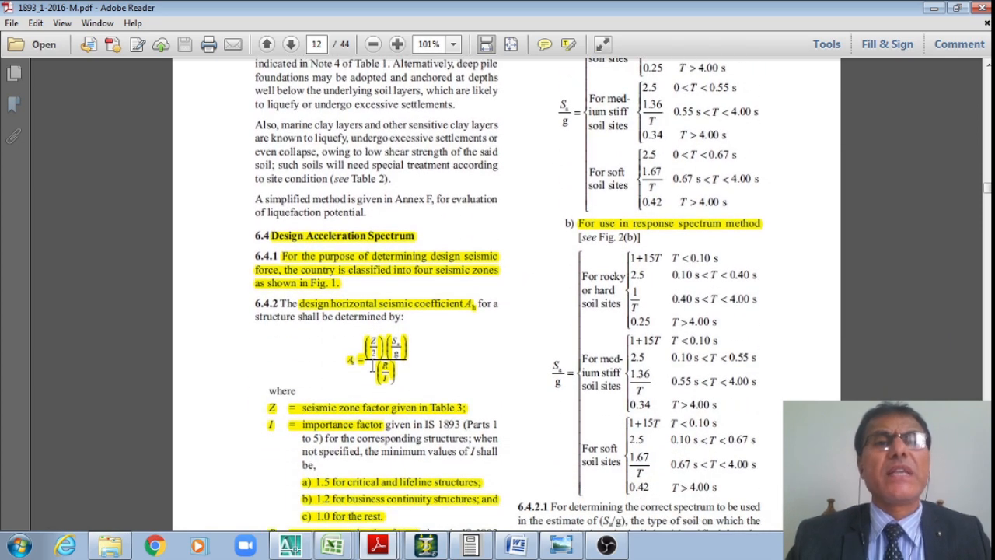
scroll(373, 369, down, 1)
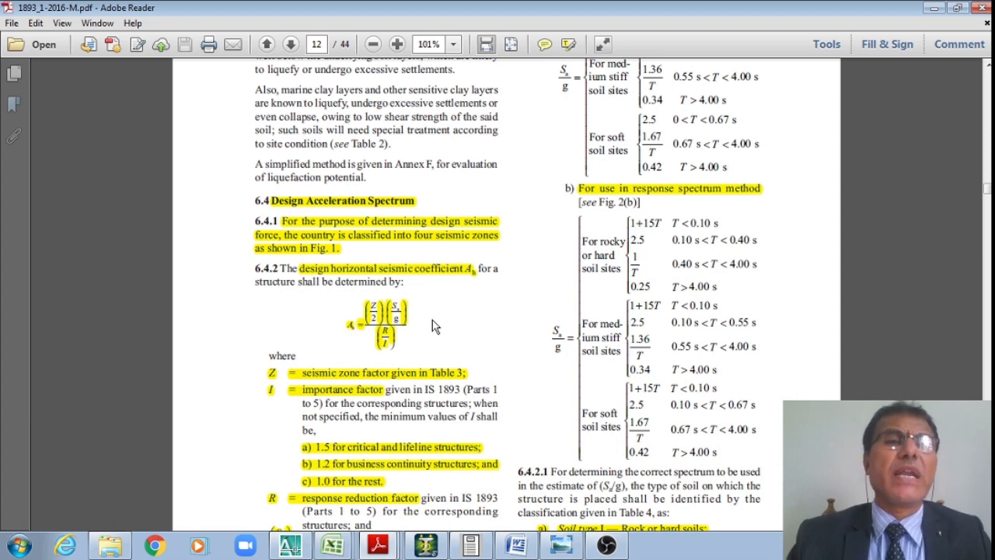
scroll(434, 327, down, 3)
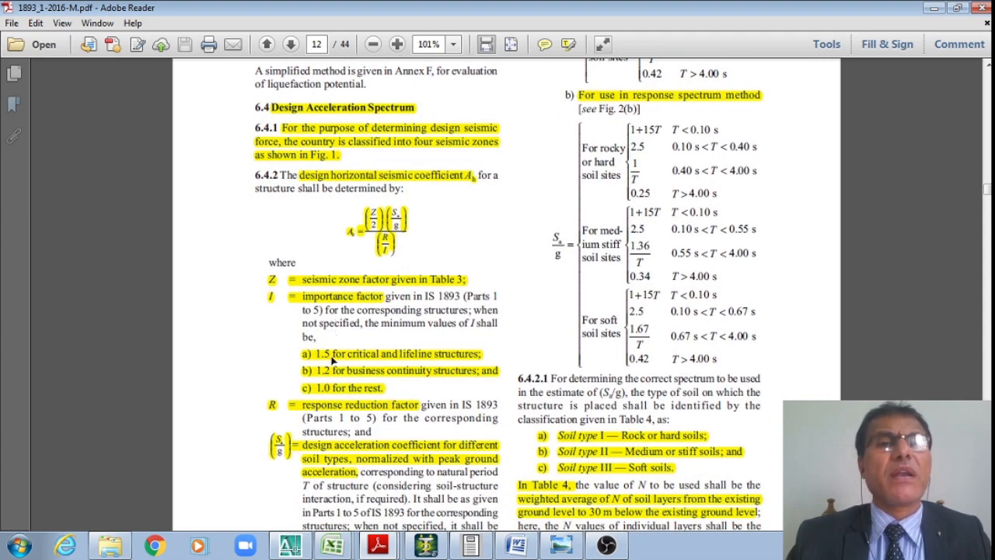
scroll(373, 360, down, 1)
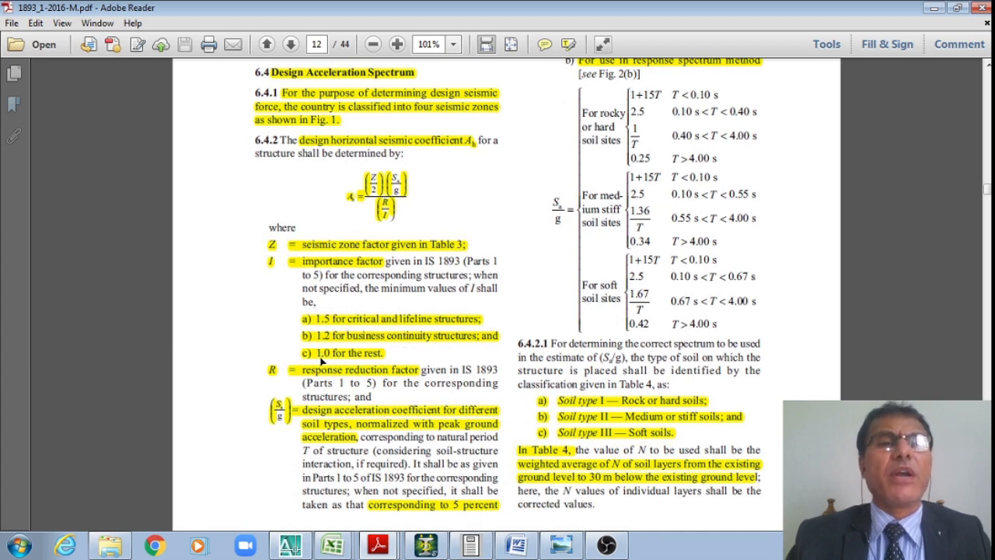
scroll(322, 362, down, 1)
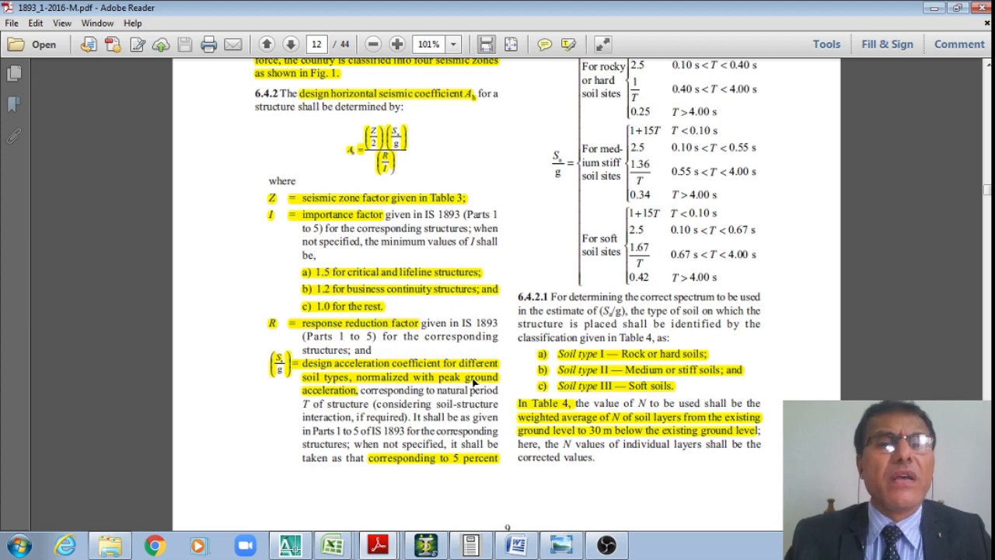
scroll(602, 376, down, 1)
scroll(603, 377, down, 1)
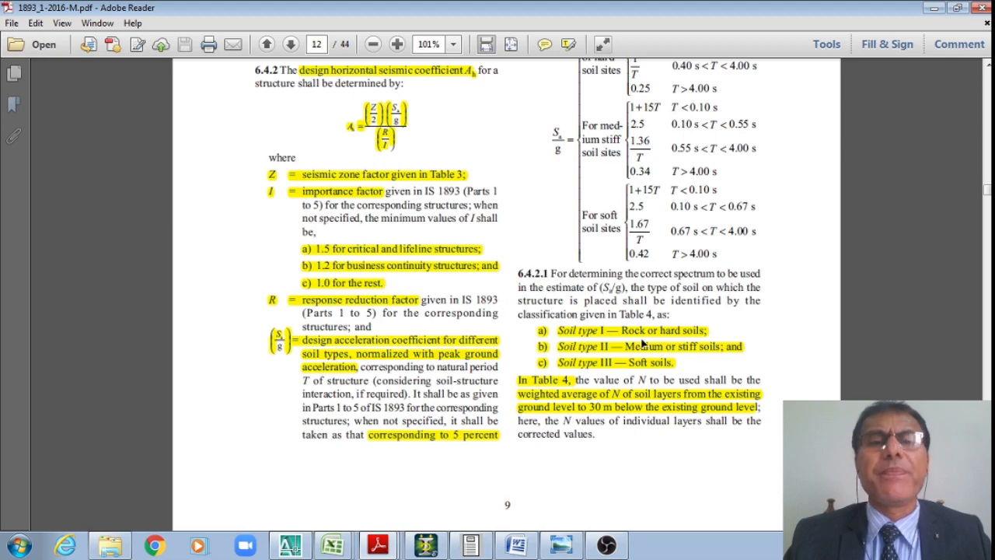
- Review the Sa/g expressions for the equivalent static method, marking the period T for rocky sites and pointing out the medium stiff soil case
scroll(642, 342, up, 6)
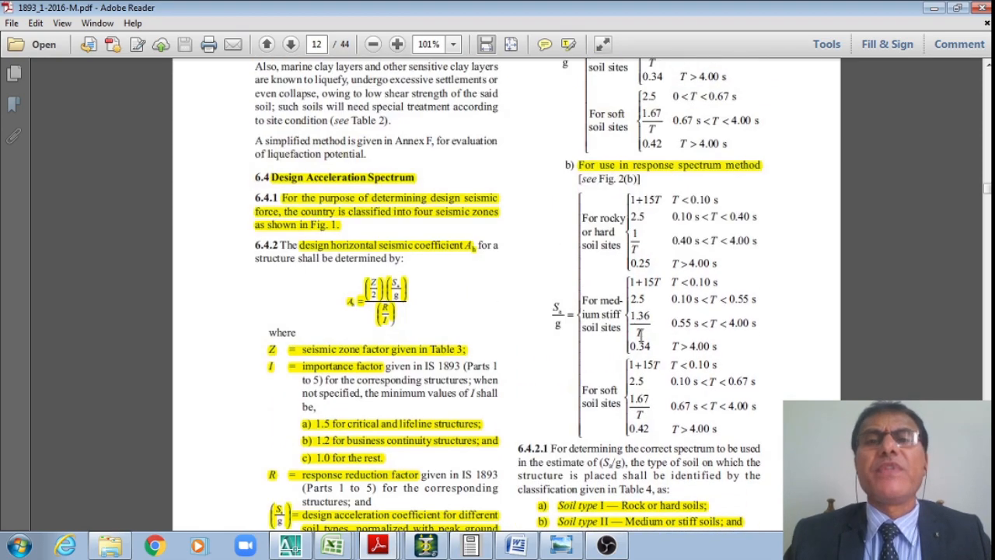
scroll(642, 330, up, 4)
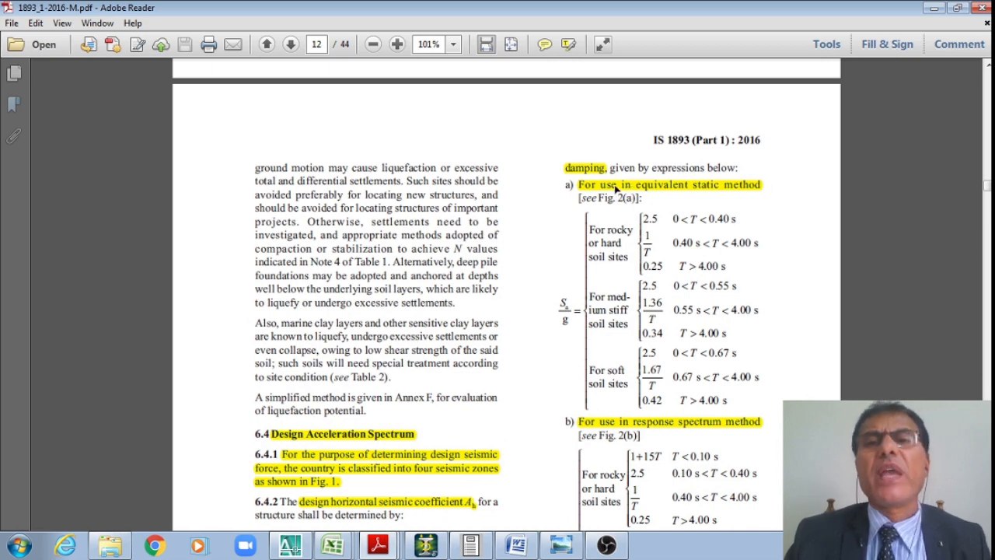
scroll(608, 269, down, 2)
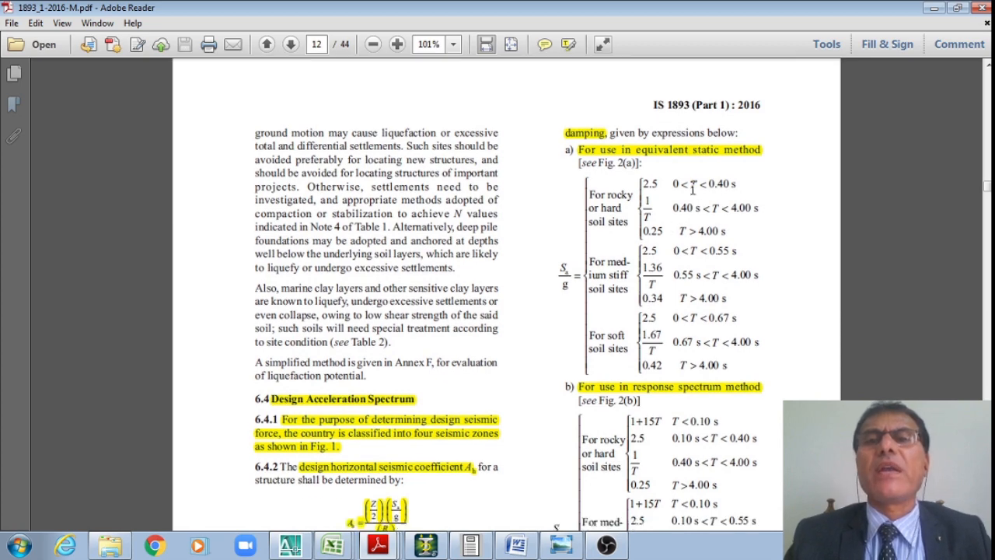
double_click(693, 184)
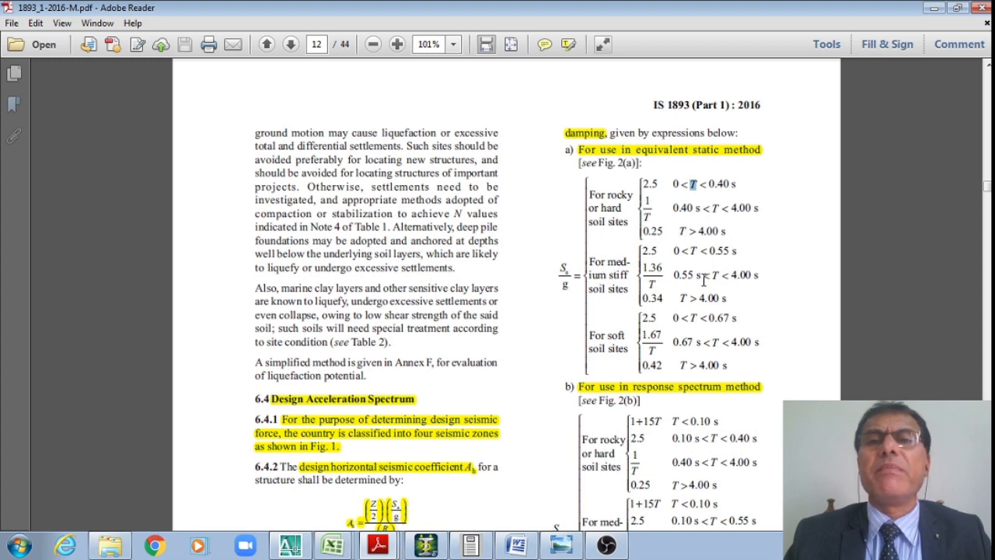
drag(676, 276, 699, 288)
click(600, 274)
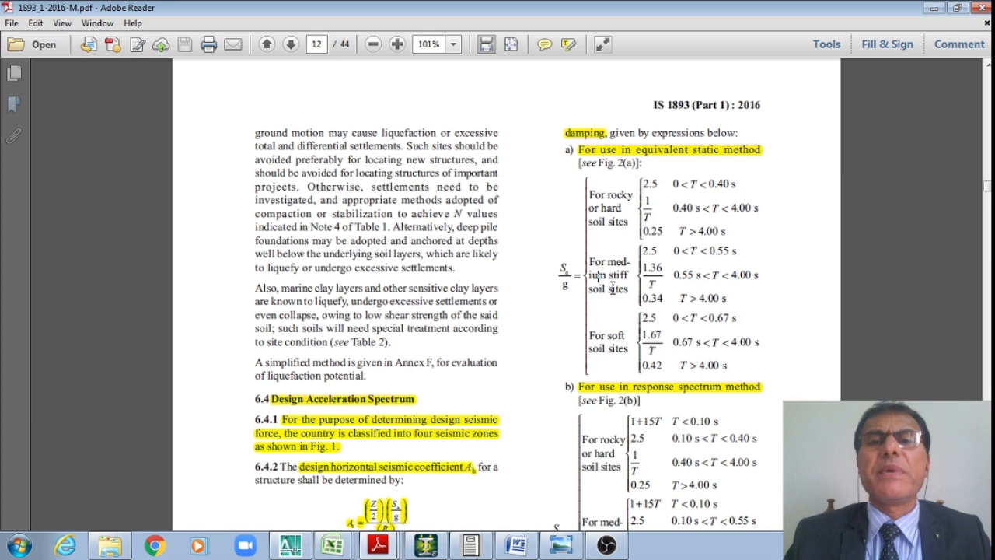
scroll(613, 287, down, 2)
scroll(610, 284, down, 1)
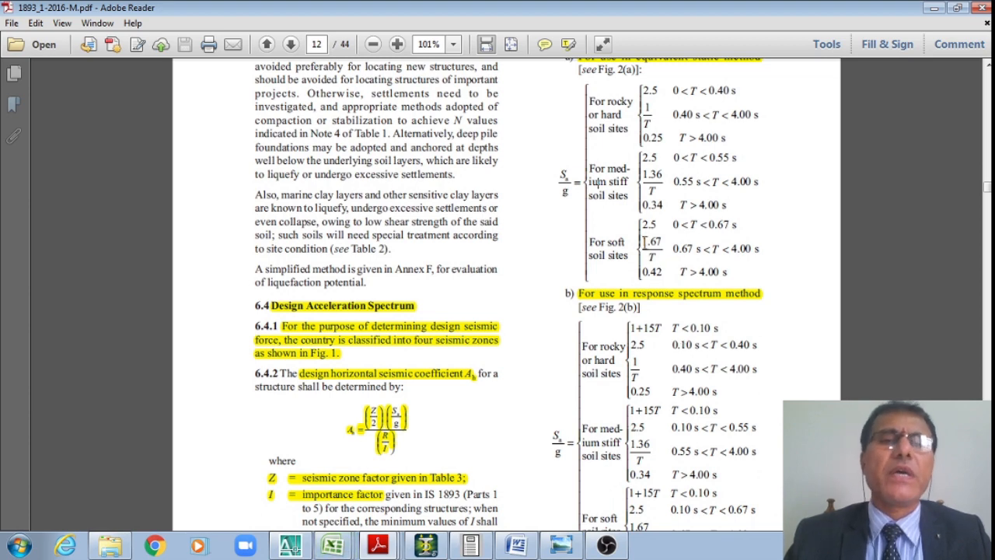
scroll(517, 311, down, 1)
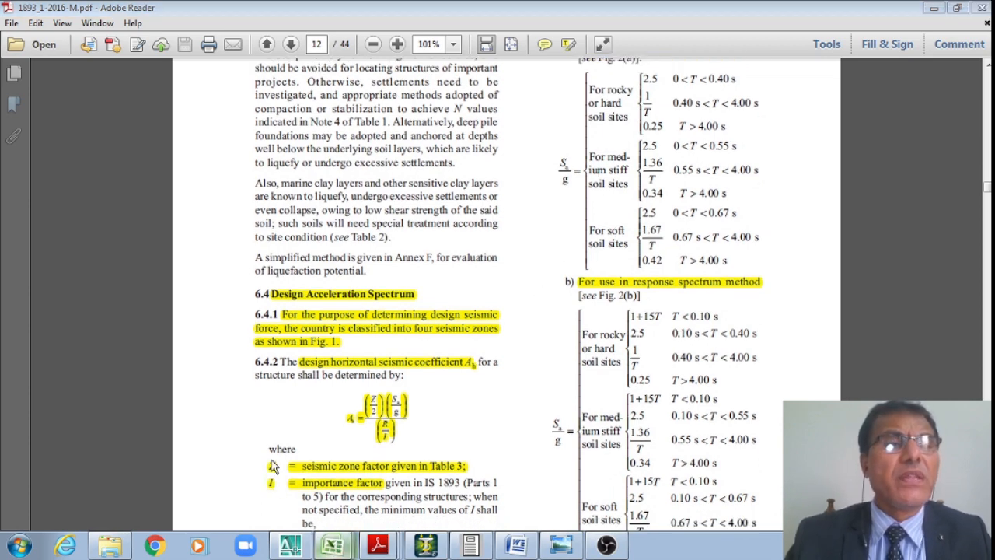
- Switch back to the Excel load sheet and select the zone factor's Table 3 p. 10 reference in H18
key(alt+Tab)
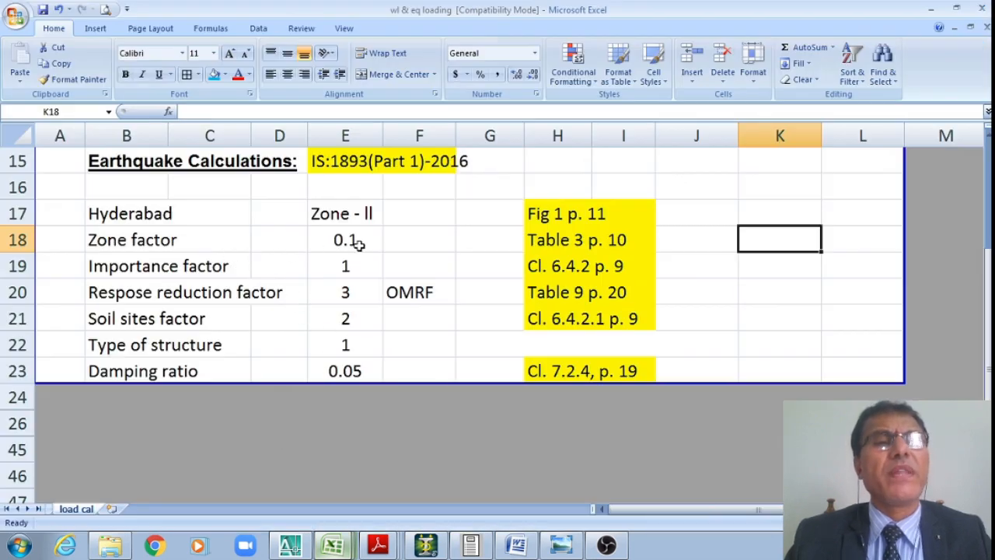
click(567, 237)
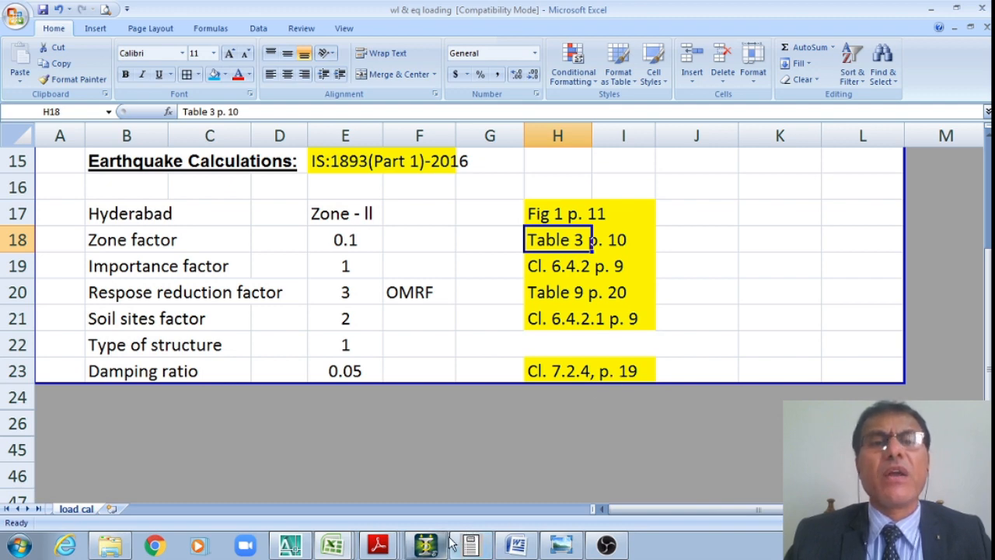
- Switch to the IS 1893 PDF, go to Table 3 Seismic Zone Factor Z, and examine it at 150% zoom
click(388, 546)
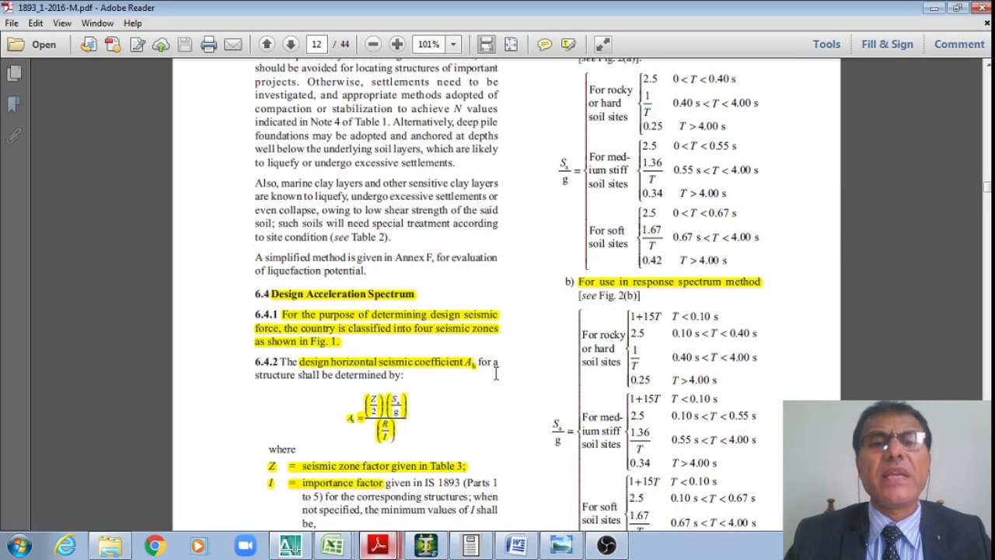
scroll(498, 381, down, 5)
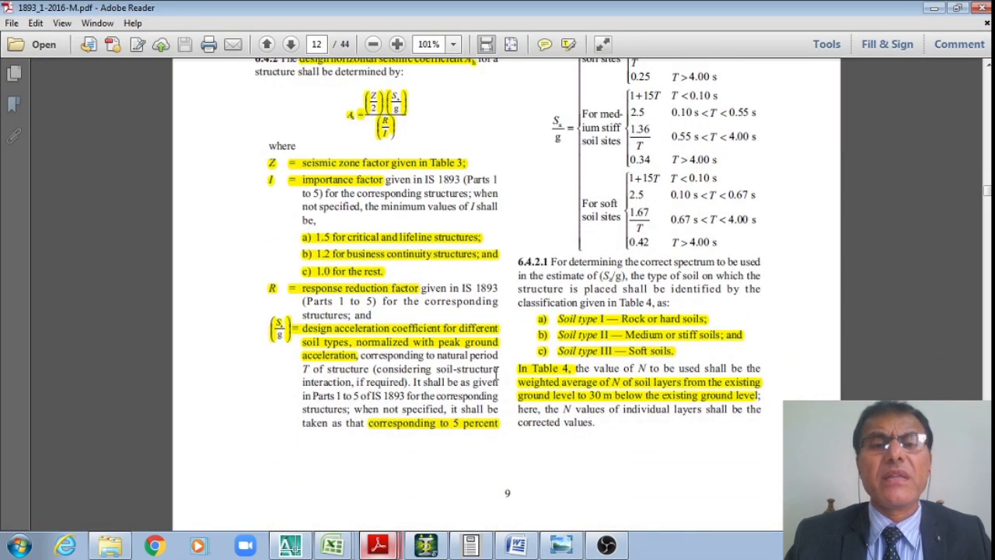
scroll(496, 374, down, 10)
scroll(496, 374, down, 7)
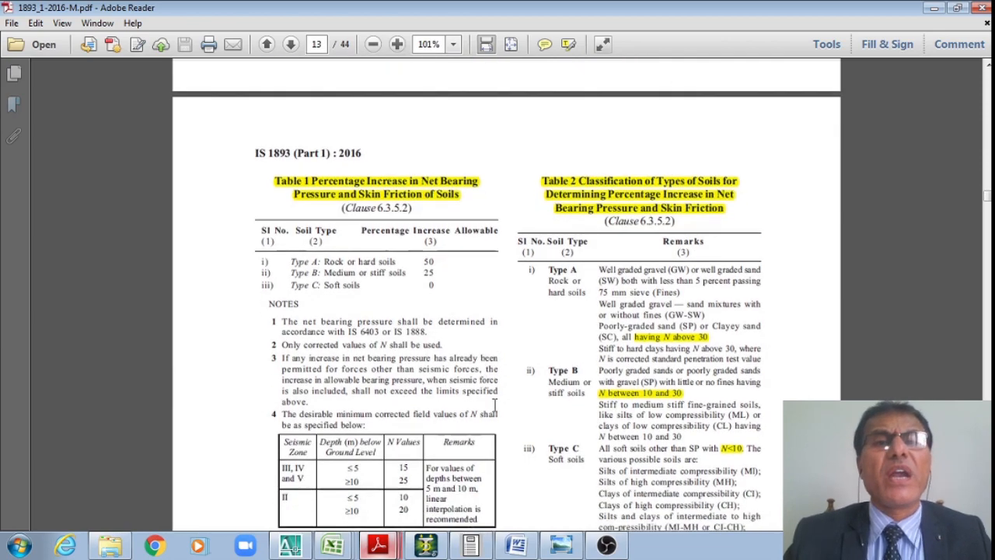
scroll(514, 375, down, 1)
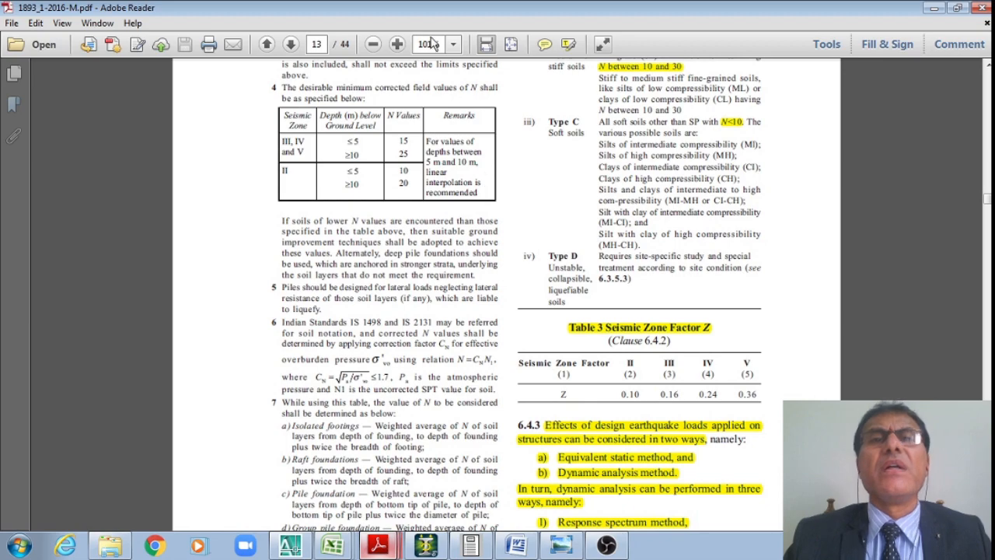
click(397, 45)
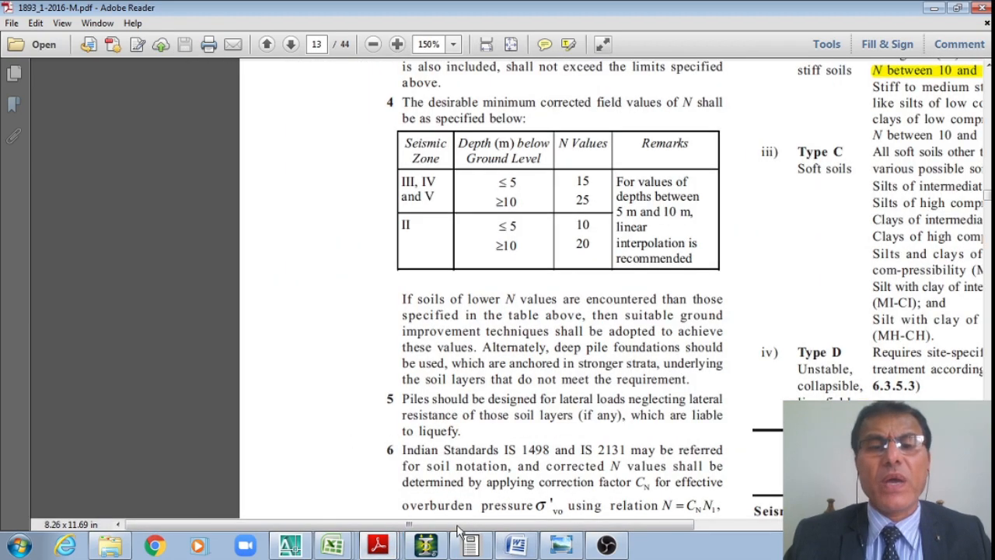
drag(407, 527, 554, 527)
scroll(645, 412, down, 4)
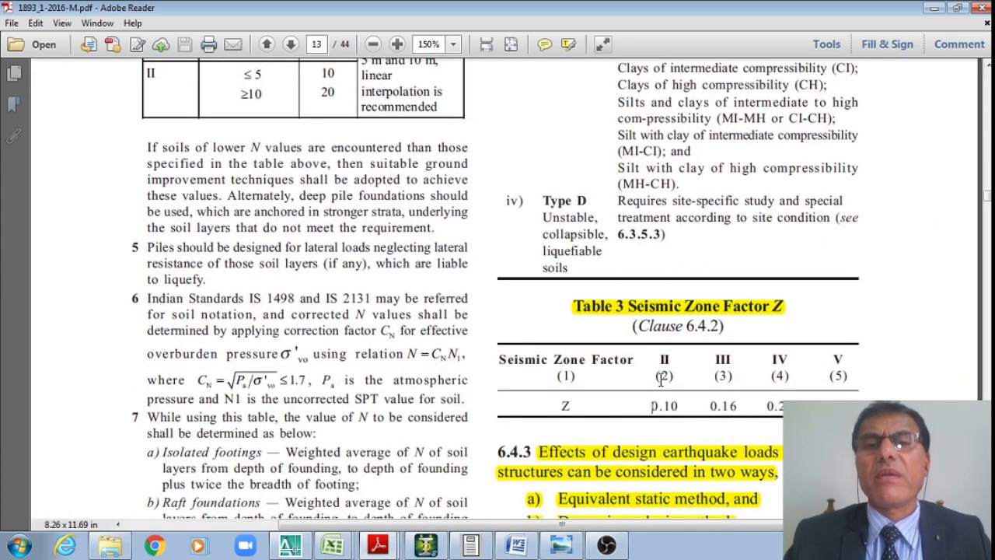
scroll(660, 393, down, 1)
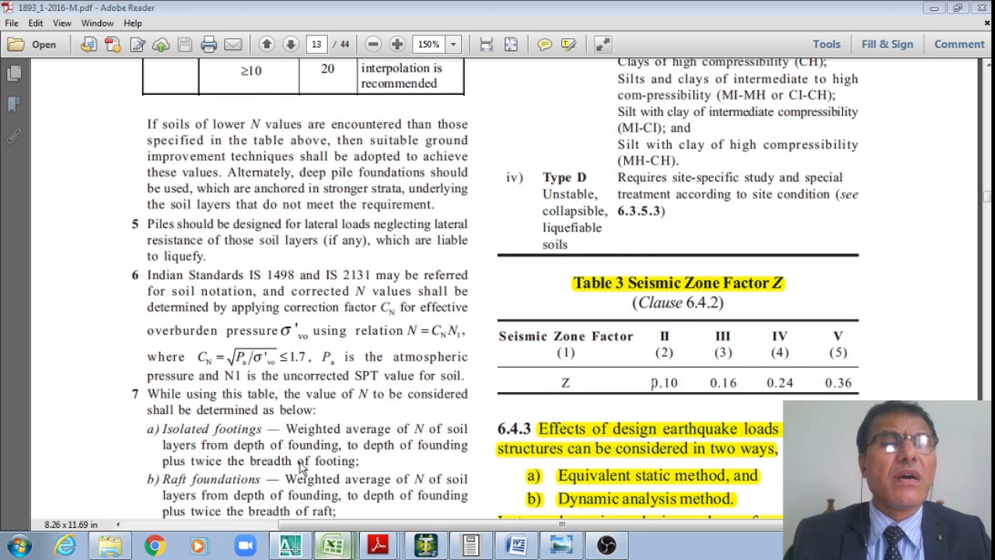
- Return to the Excel load sheet and point out the importance factor's clause and value, then the OMRF label and Table 9 p. 20 reference
key(alt+Tab)
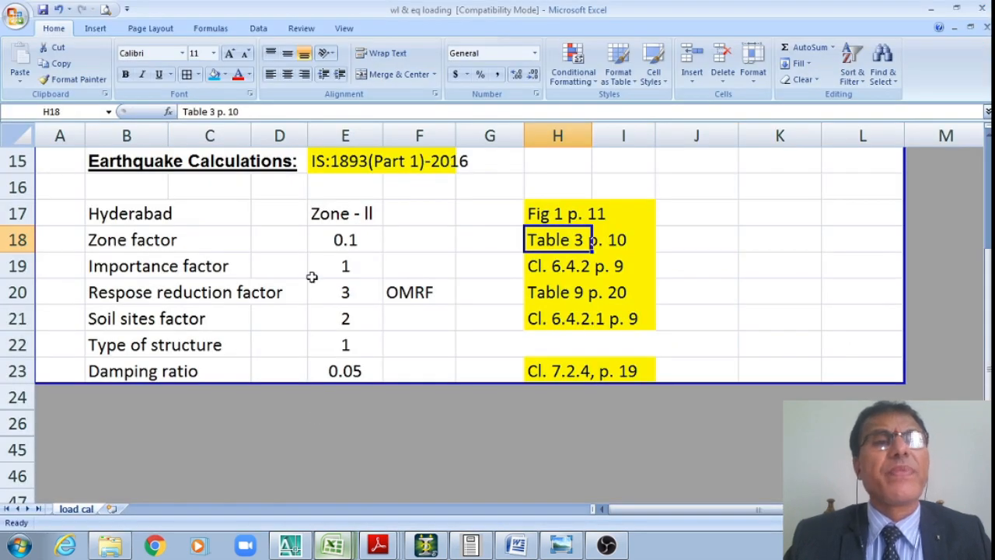
click(548, 266)
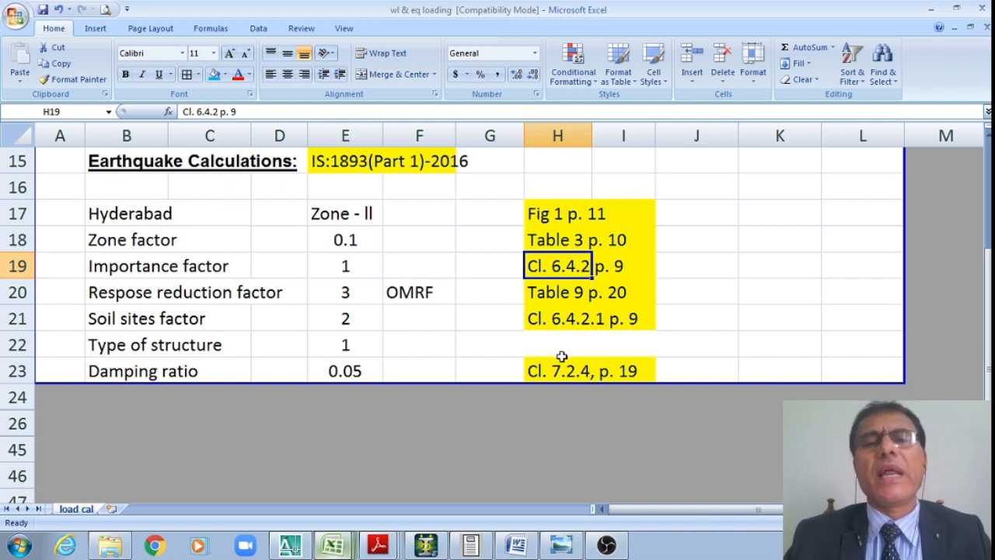
click(352, 267)
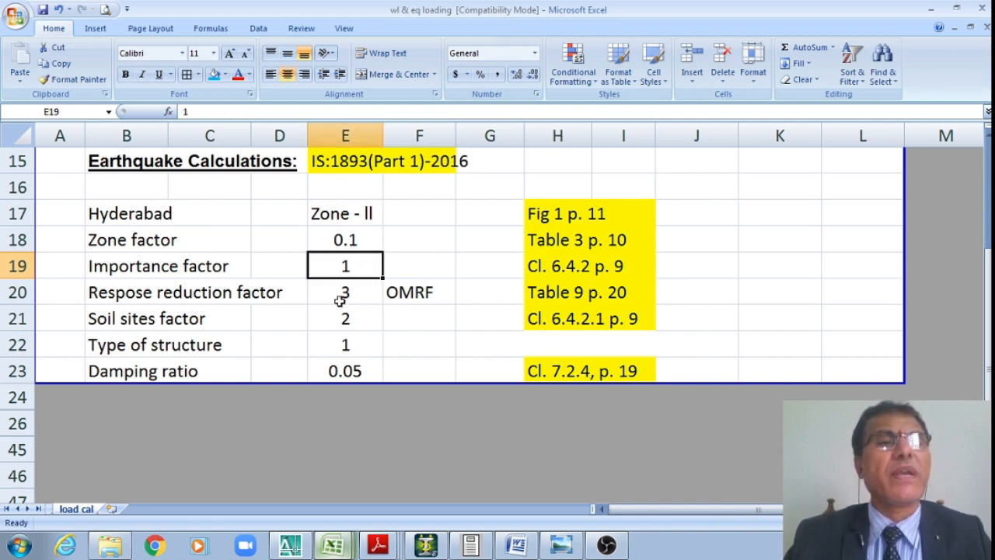
click(421, 296)
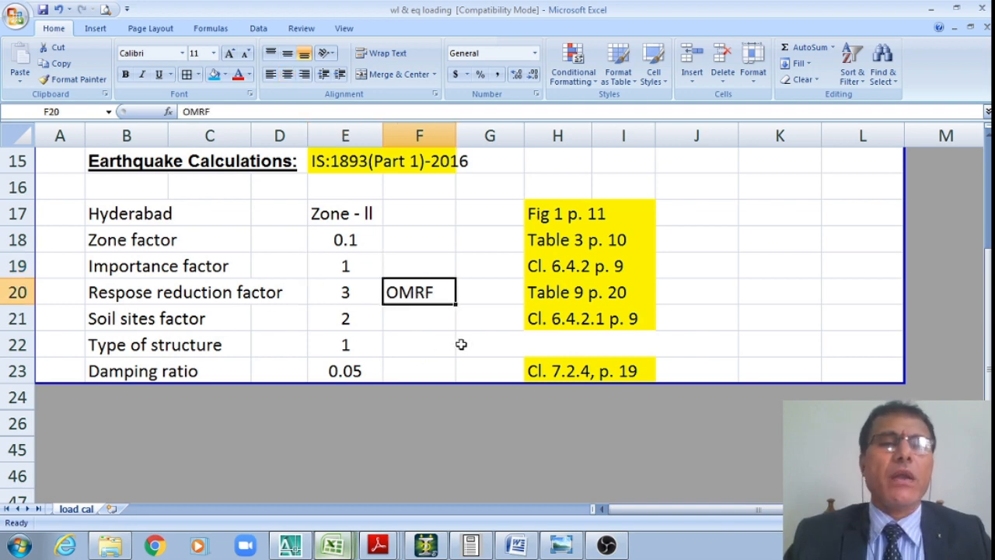
click(565, 297)
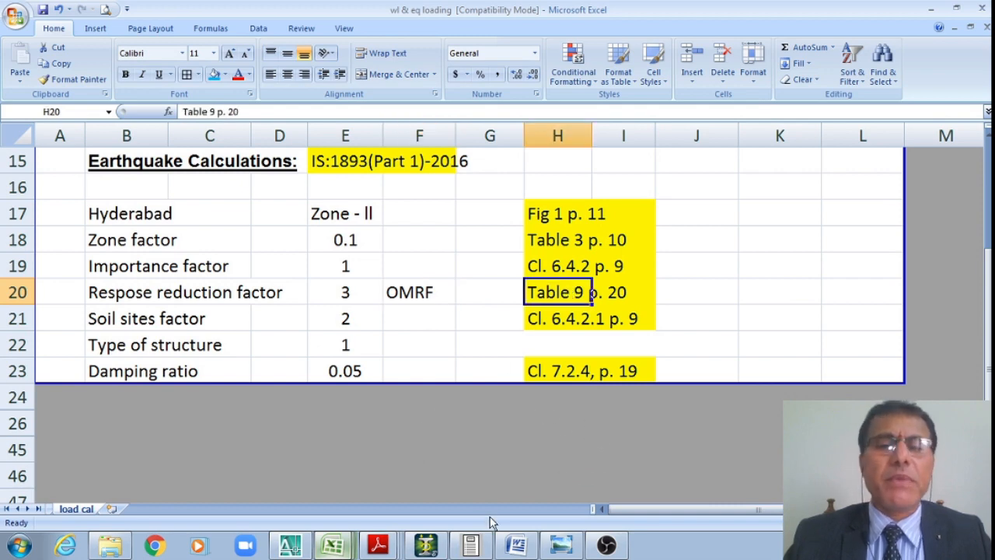
- Switch to the PDF, go past the irregularity figures to Table 8, and review the importance factors for each building category
click(378, 546)
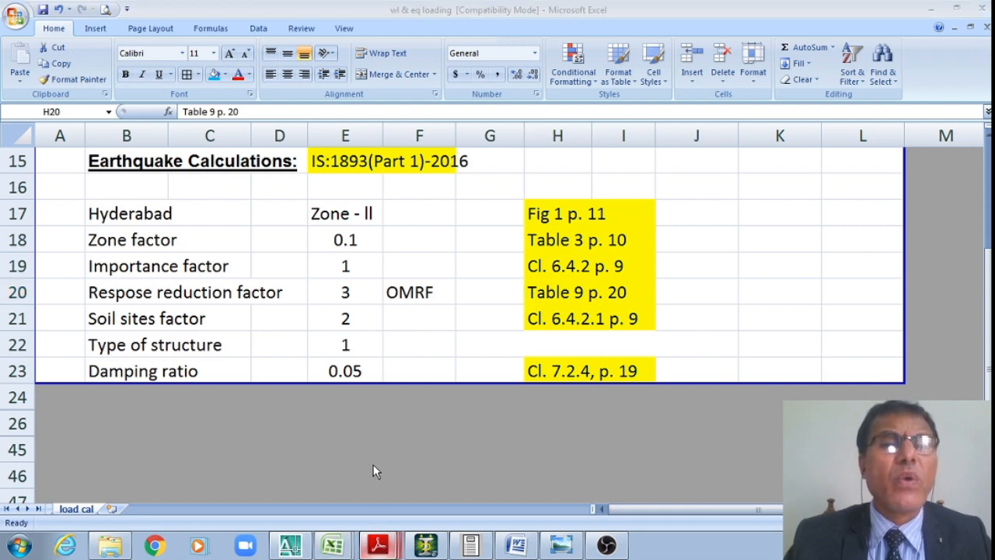
scroll(522, 354, down, 10)
scroll(521, 354, down, 20)
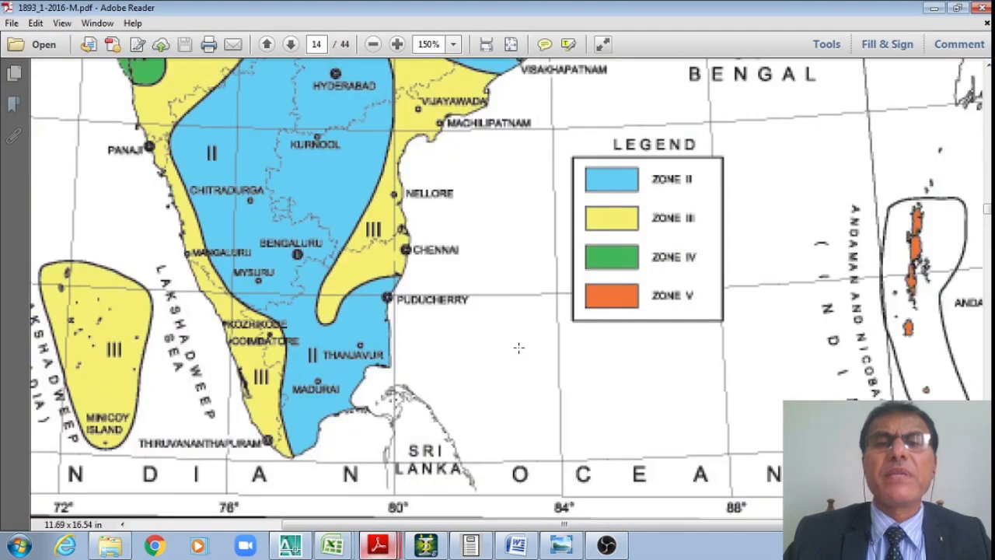
scroll(520, 351, down, 20)
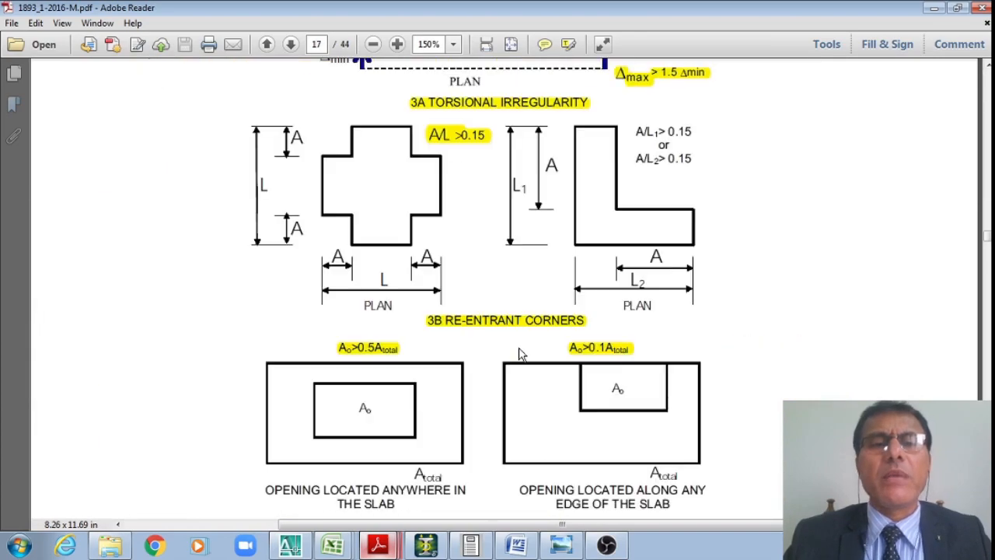
scroll(520, 350, down, 20)
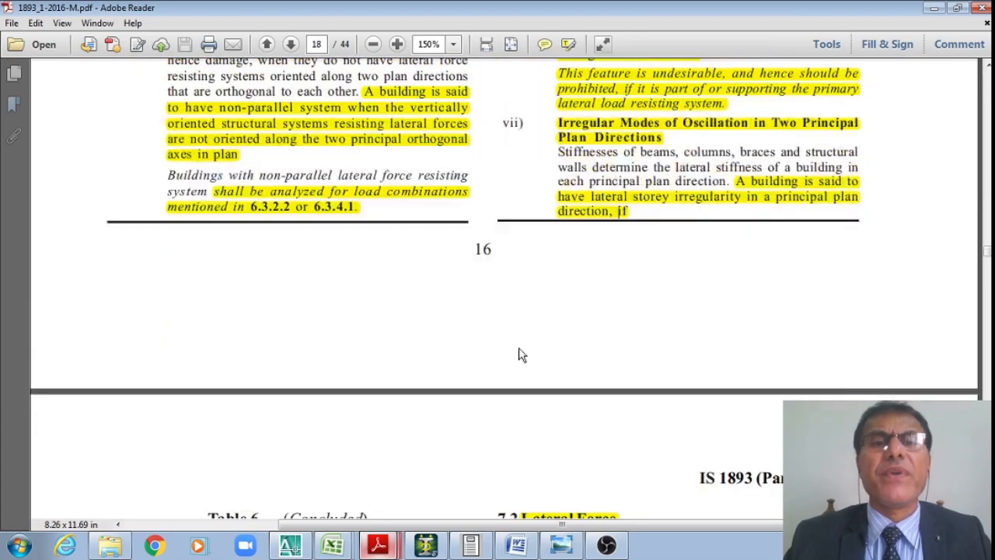
scroll(521, 352, down, 20)
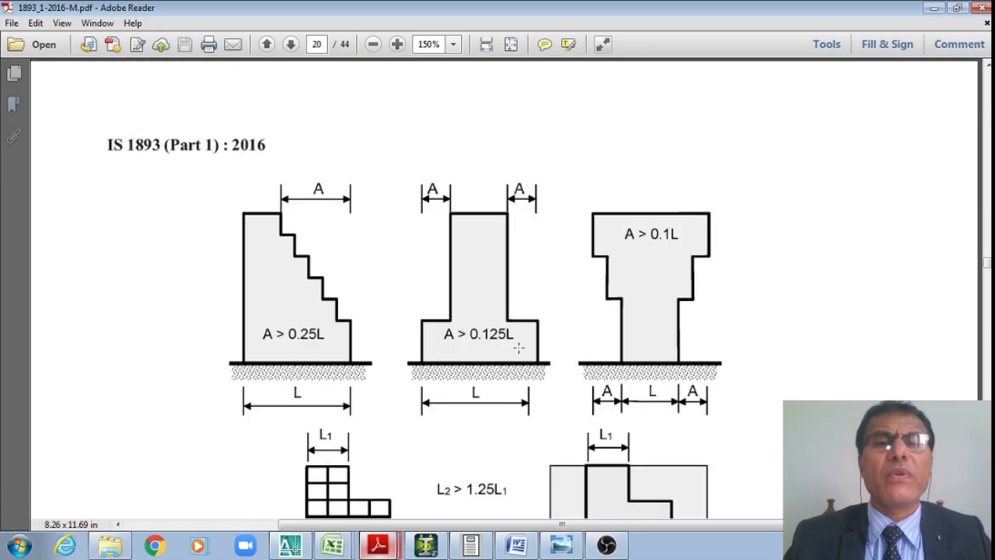
scroll(518, 346, down, 10)
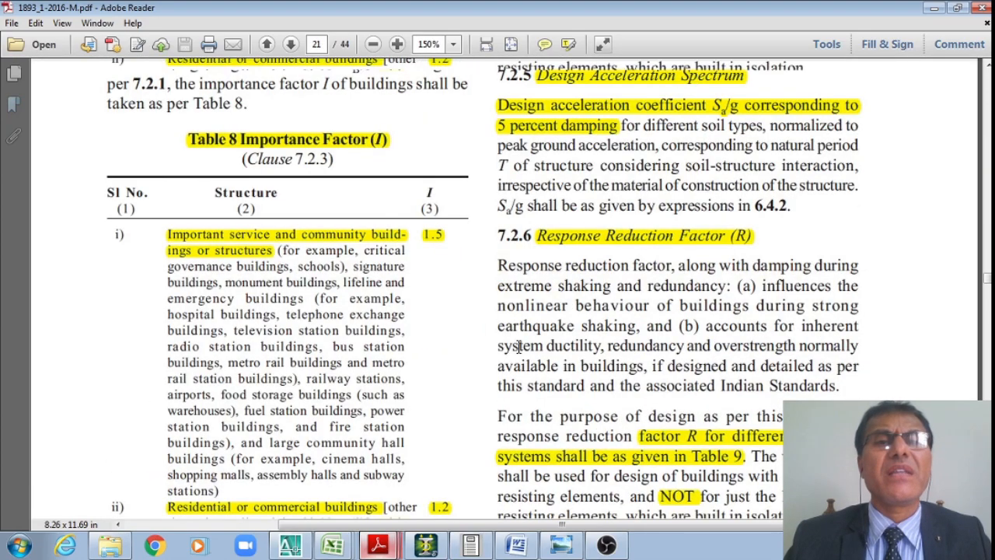
scroll(519, 347, down, 5)
scroll(314, 235, up, 8)
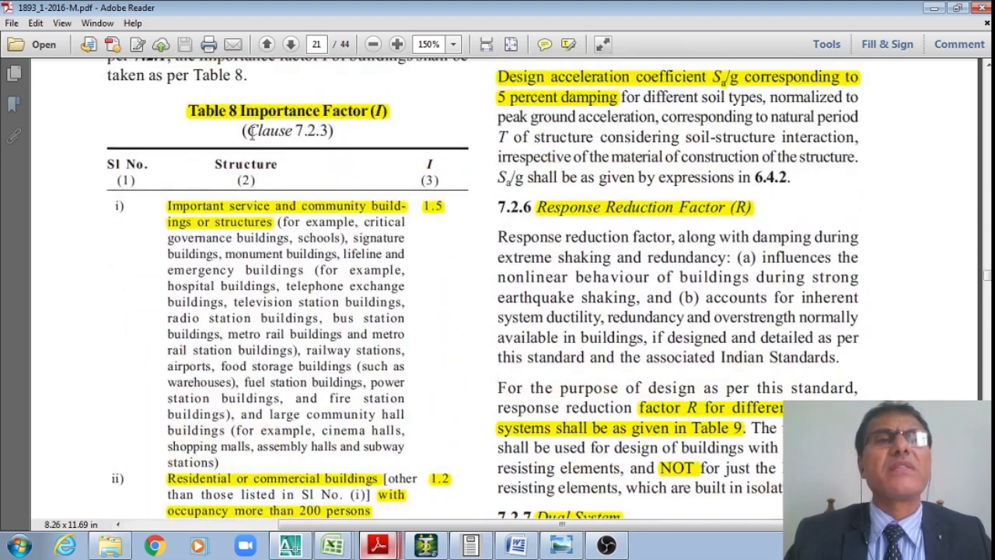
scroll(252, 136, down, 4)
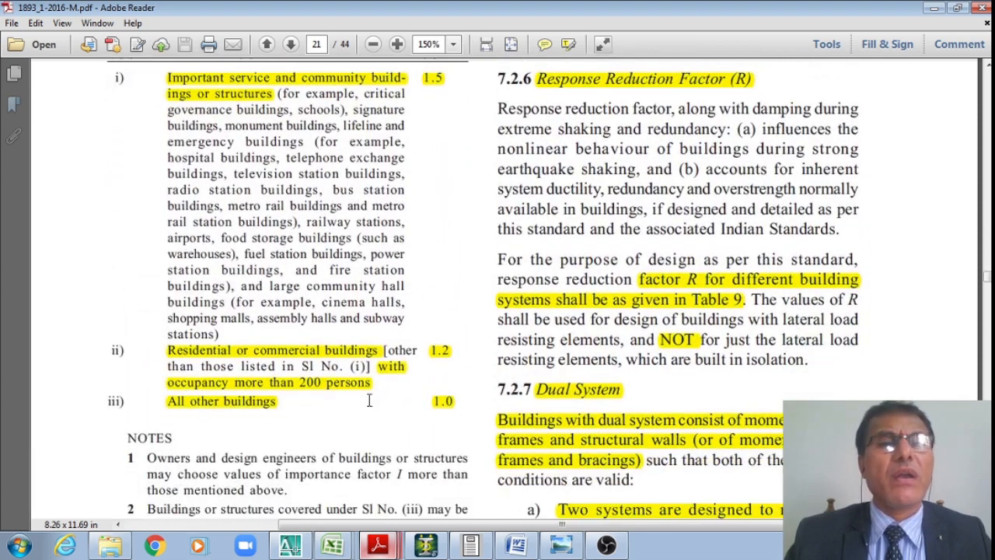
scroll(395, 241, up, 1)
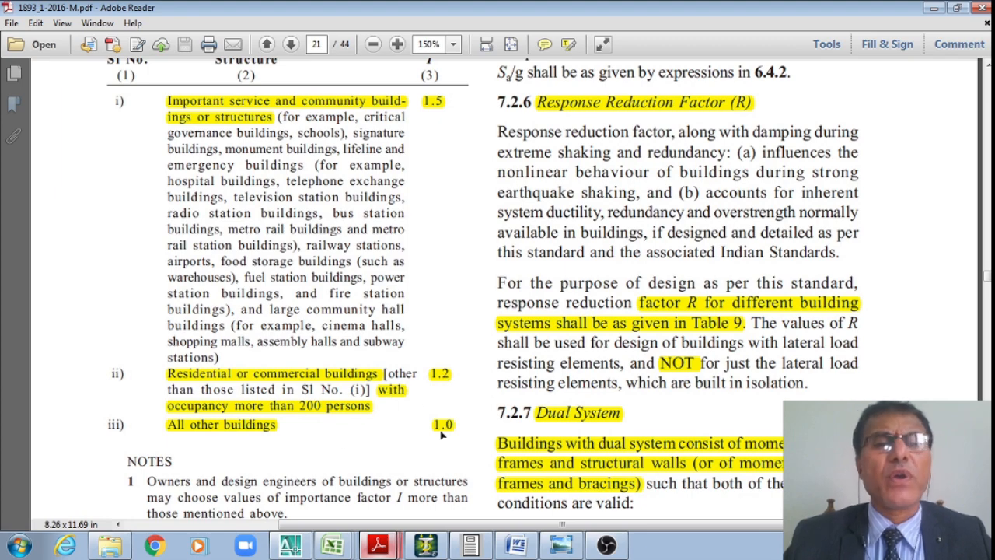
- Go to Table 9 Response Reduction Factor and mark the RC ordinary moment resisting frame (OMRF) entry, followed by its R value
scroll(435, 428, down, 10)
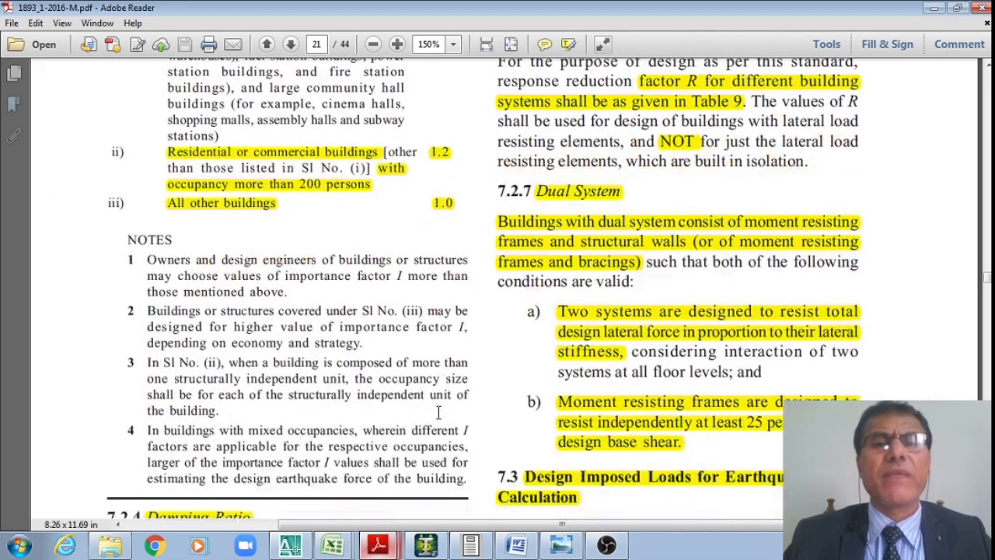
scroll(438, 413, down, 2)
scroll(440, 418, down, 5)
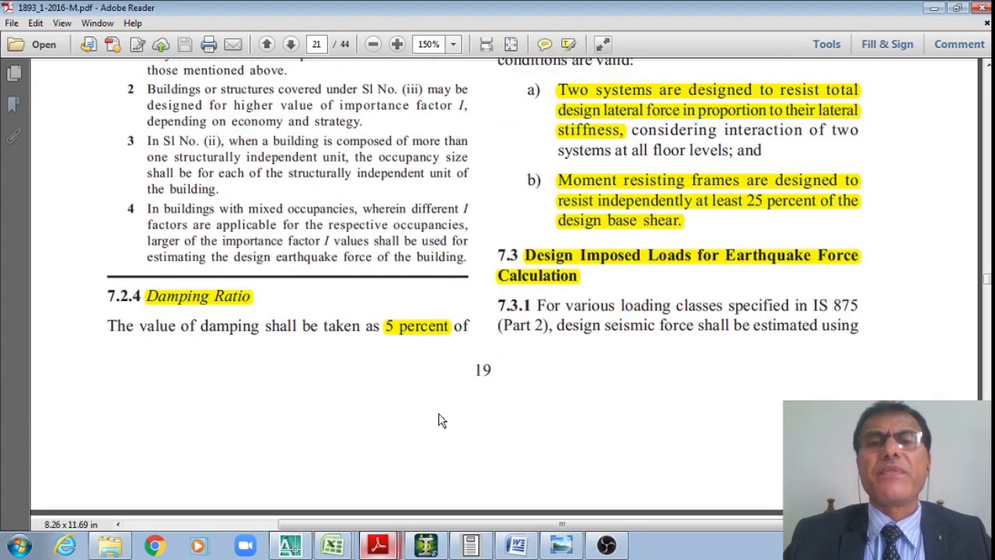
scroll(439, 419, down, 10)
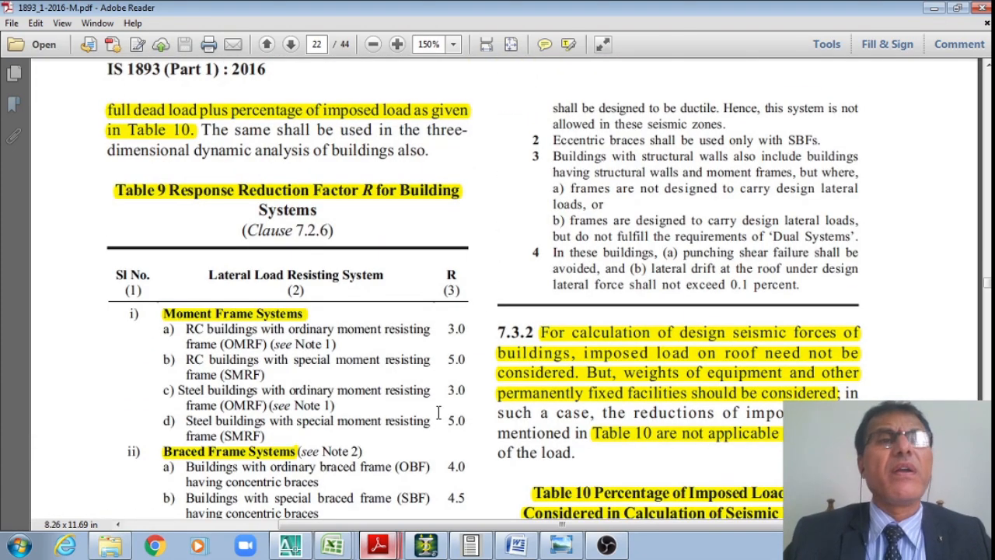
scroll(286, 310, down, 5)
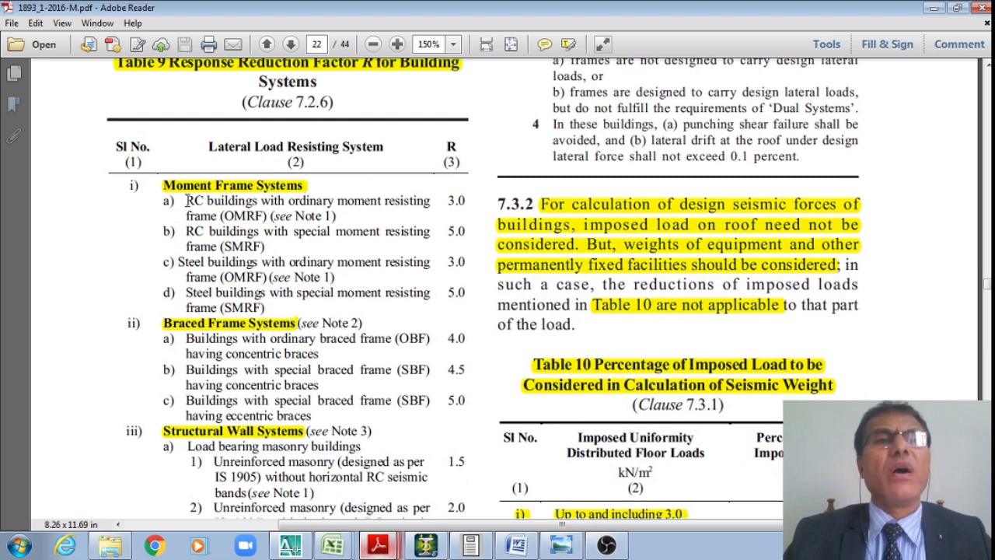
drag(198, 203, 343, 213)
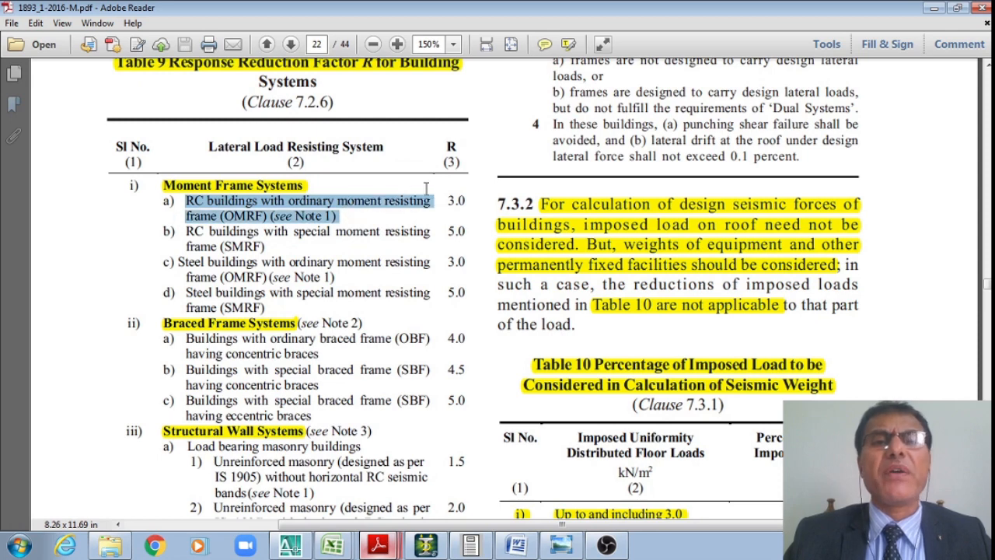
drag(446, 200, 454, 200)
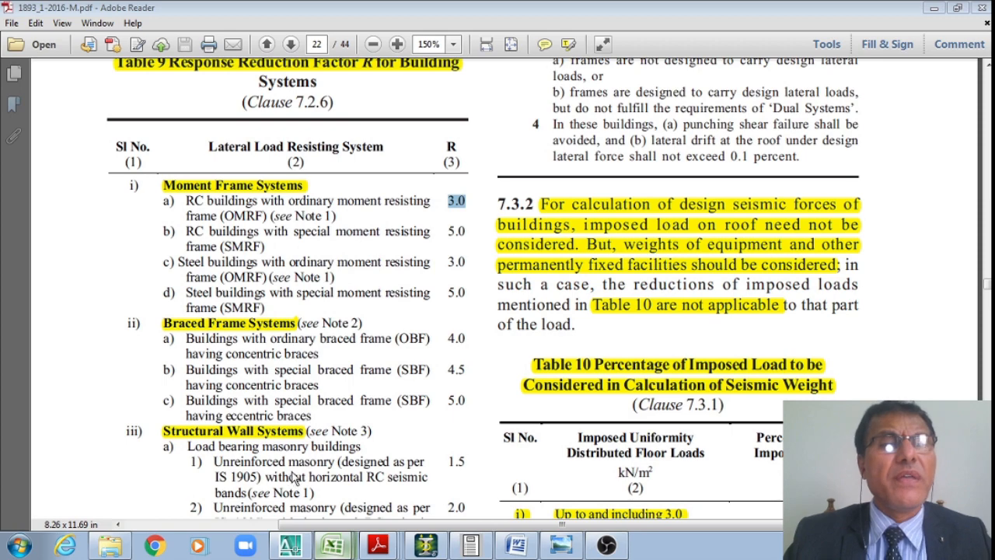
- Return to the Excel sheet and point out the soil site clause, the type of structure value, and the damping ratio's clause and value
key(alt+Tab)
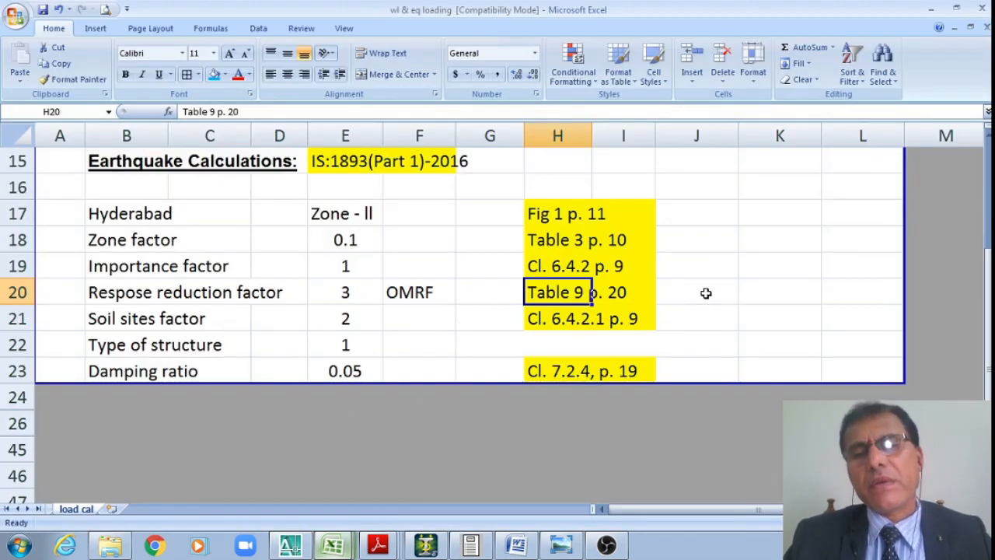
click(551, 320)
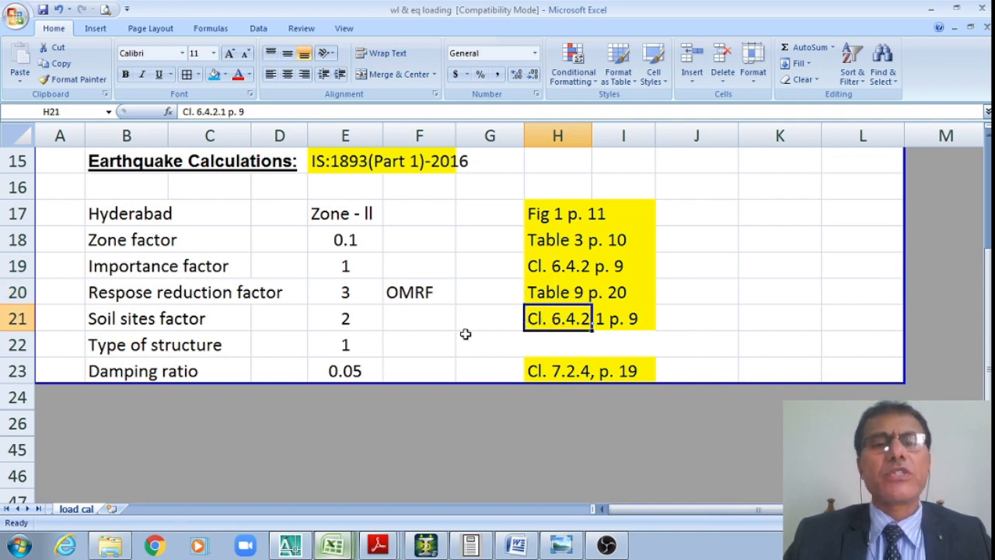
click(351, 344)
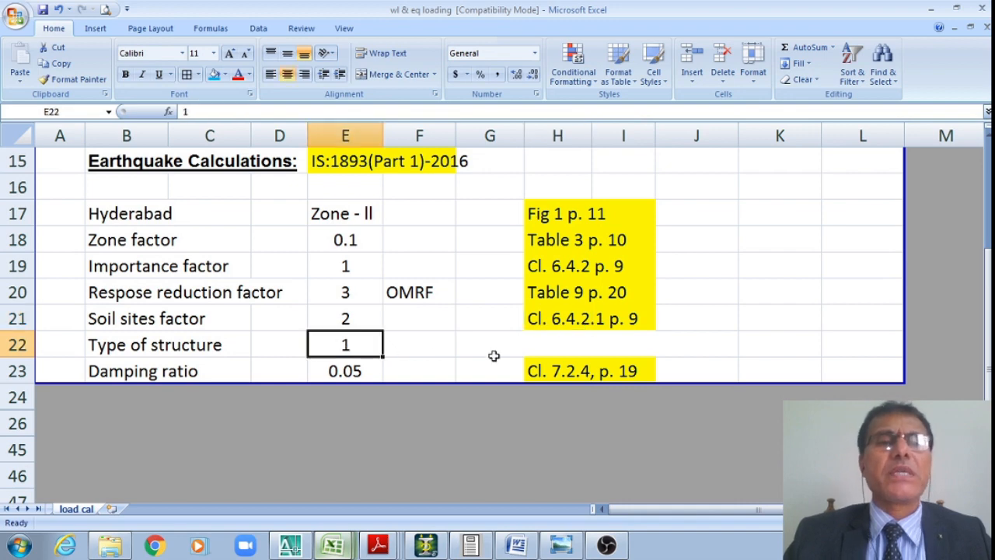
click(572, 372)
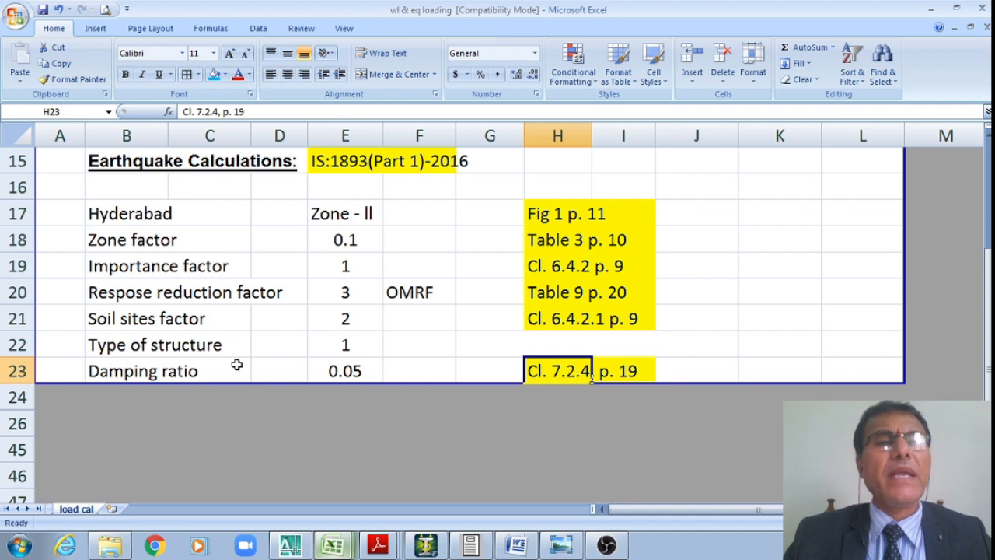
click(350, 370)
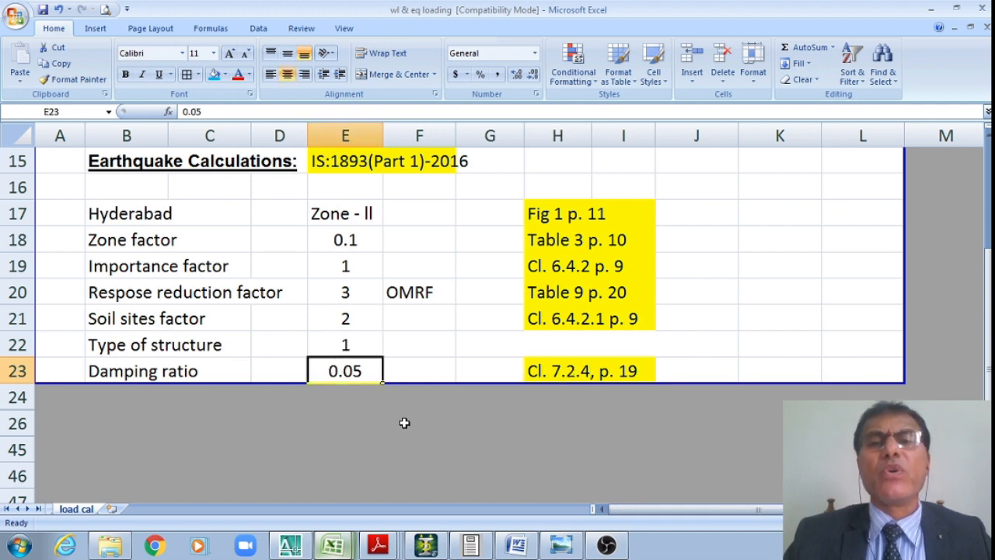
- Switch to the PDF, check clause 7.2.4 Damping Ratio, and mark the printed page number 19 below it
click(379, 545)
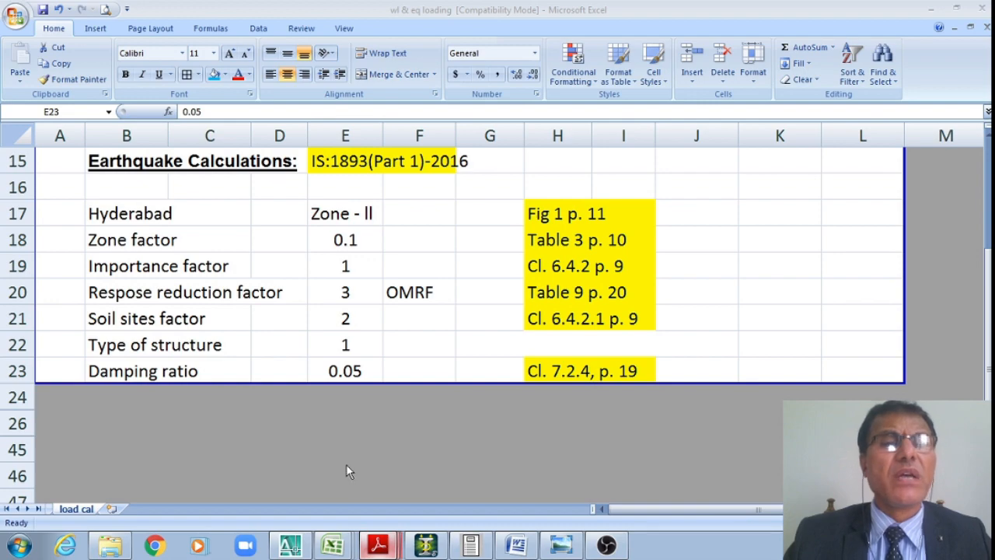
scroll(427, 379, up, 10)
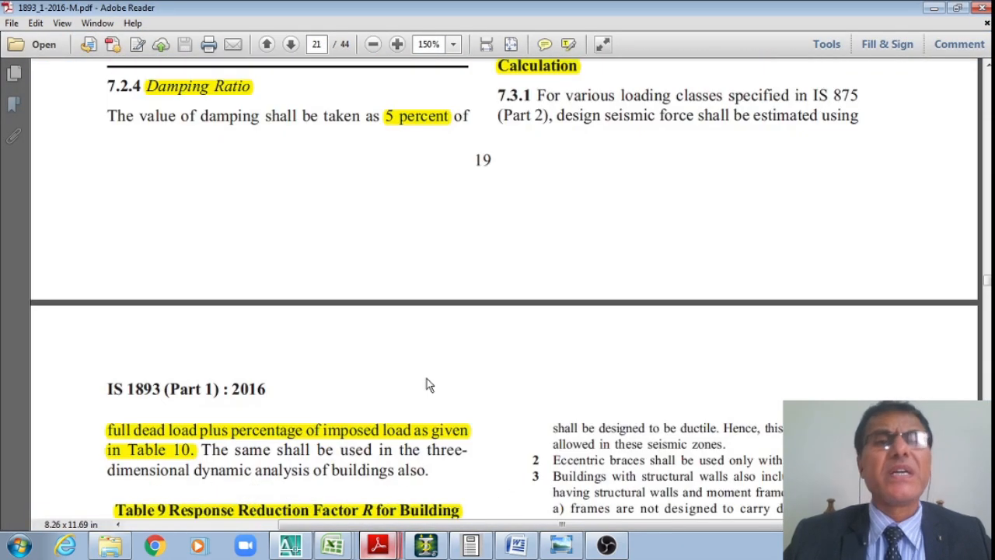
scroll(426, 379, down, 5)
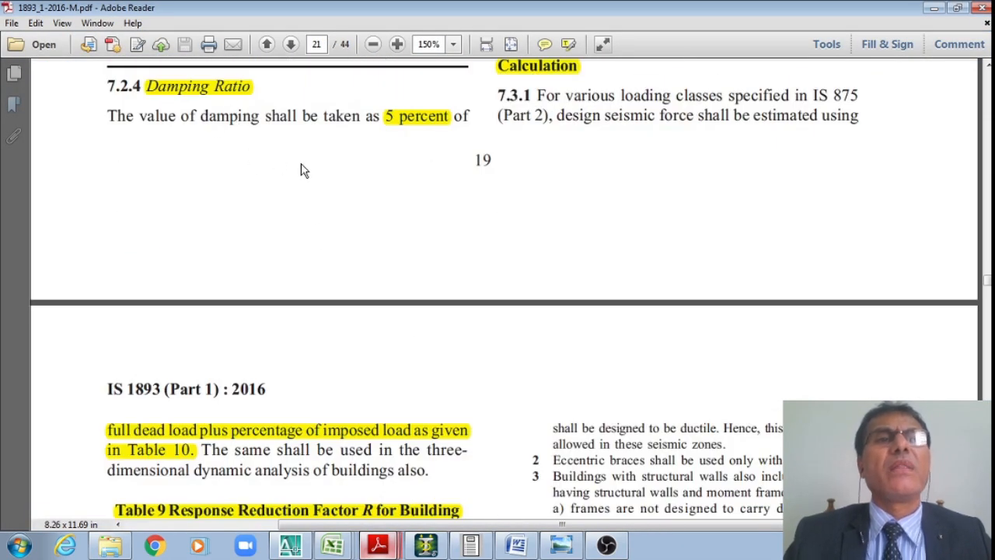
scroll(365, 171, up, 1)
scroll(513, 249, up, 1)
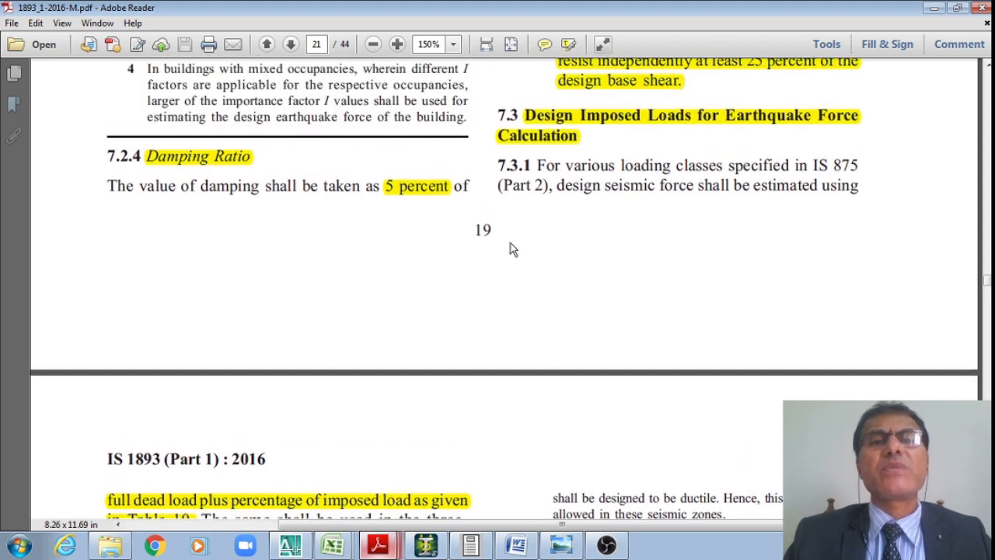
drag(475, 232, 490, 235)
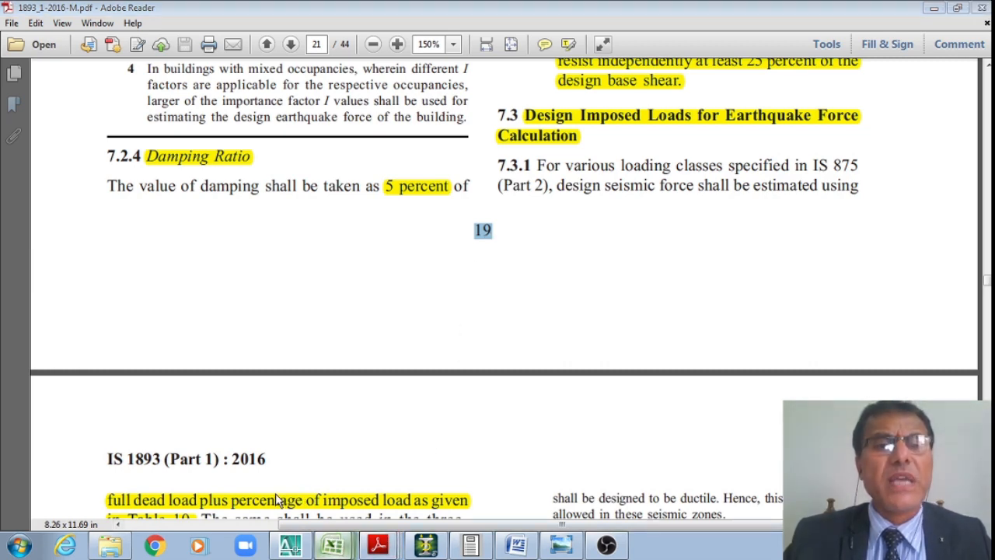
- Switch to the Excel load calculation workbook and review the wind load and earthquake calculations together on one screen
key(alt+Tab)
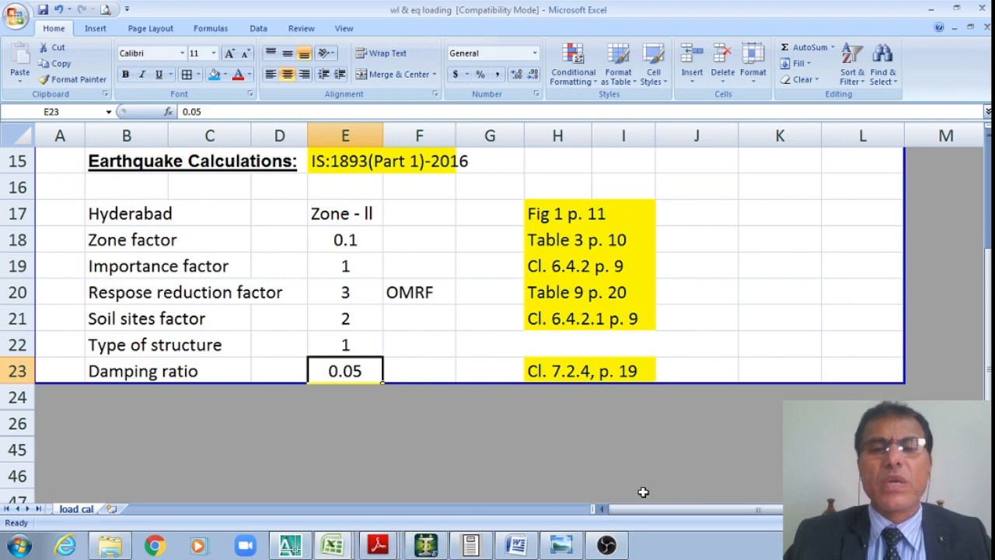
scroll(706, 381, up, 5)
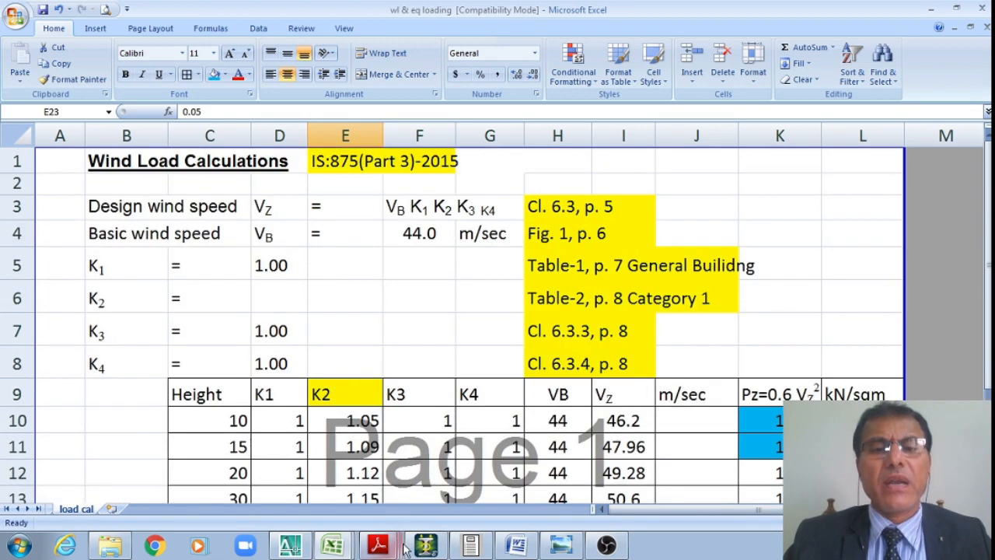
scroll(504, 506, down, 1)
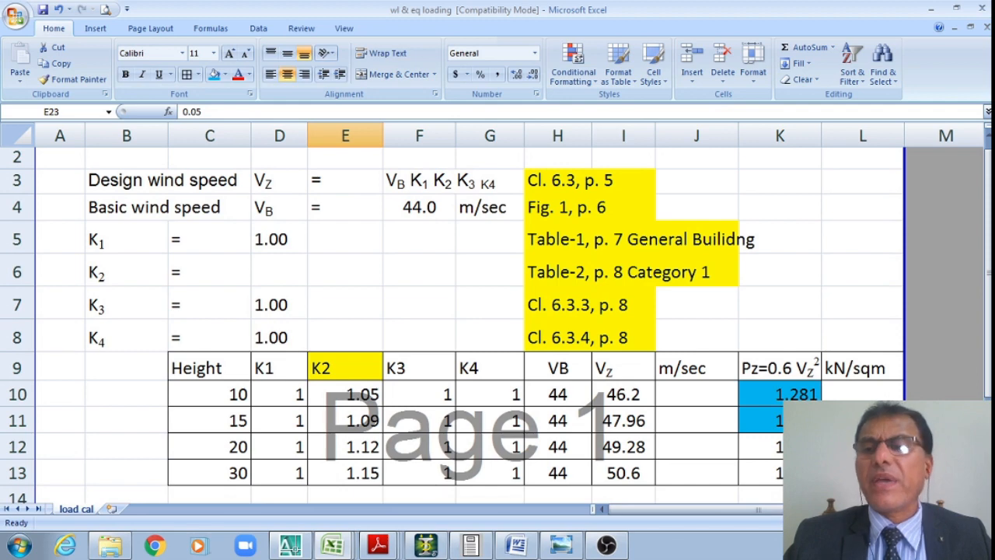
ctrl+scroll(498, 311, down, 4)
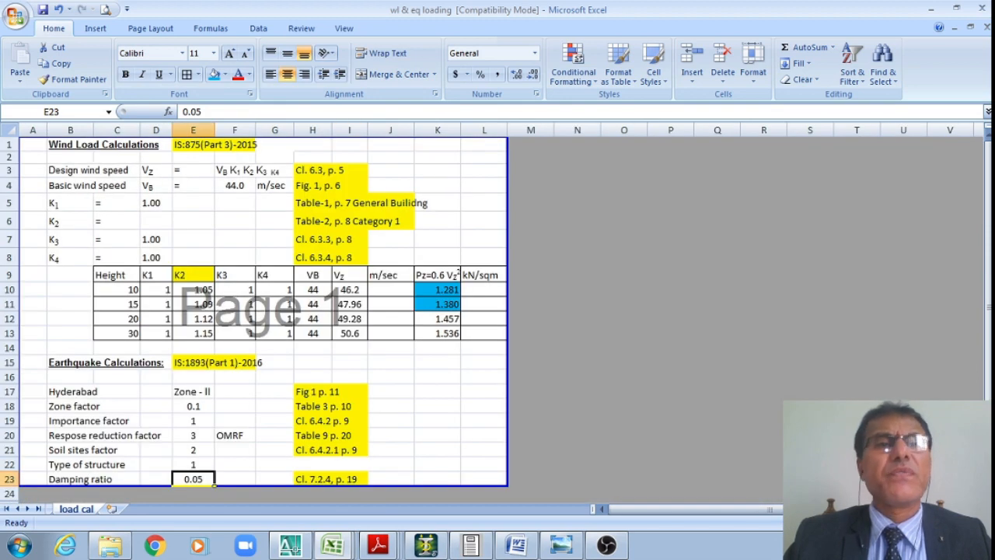
- Switch to STAAD.Pro and open a 3D rendered view of the whole building frame with nothing selected
click(426, 544)
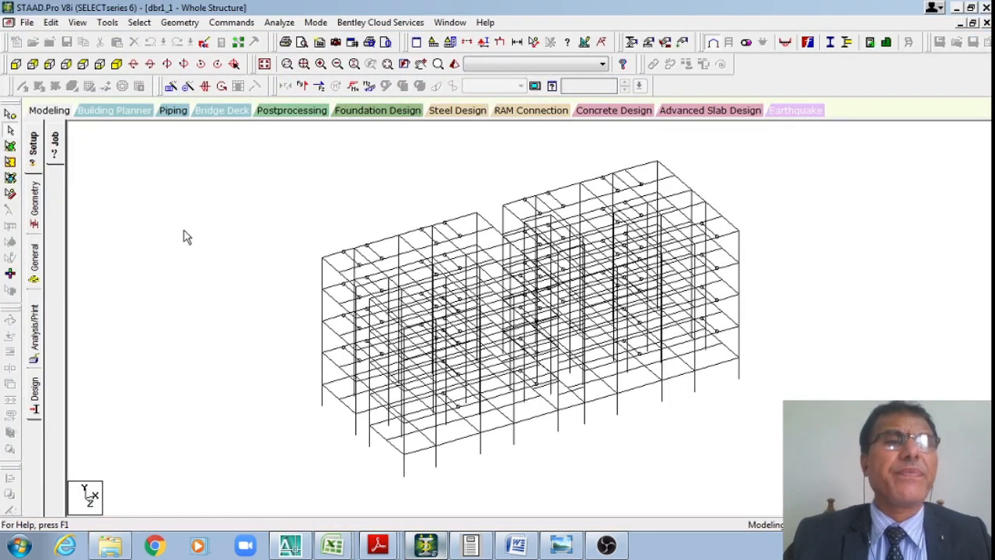
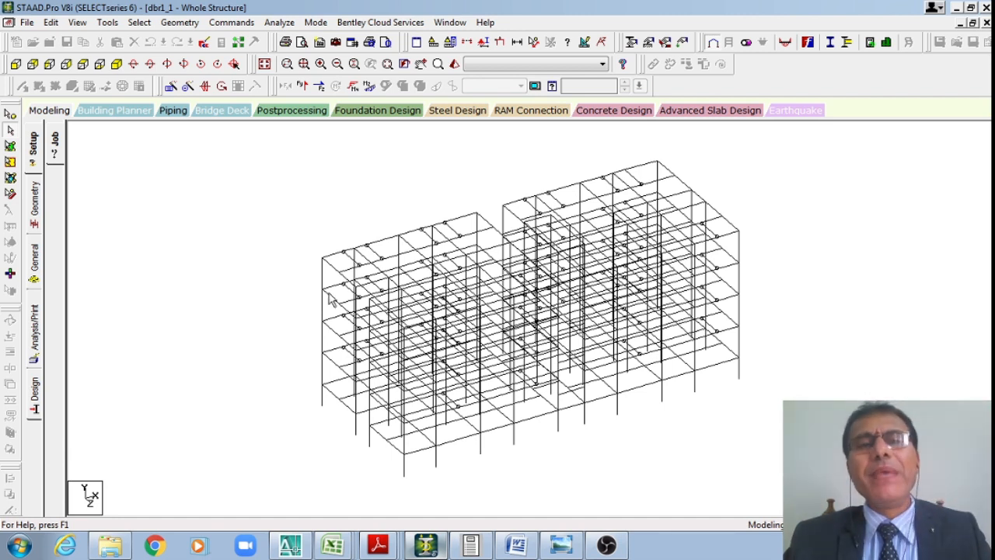
click(332, 256)
click(328, 263)
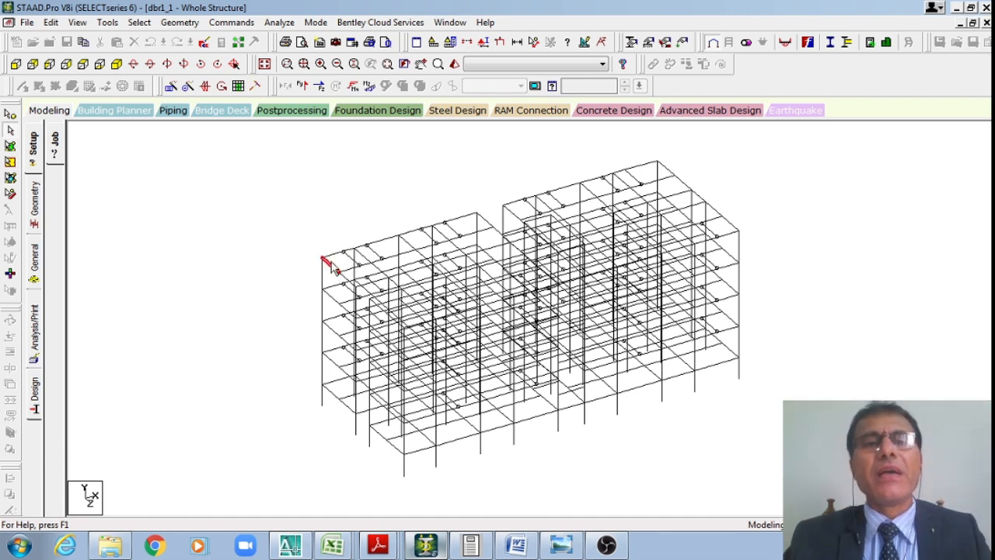
click(422, 137)
click(454, 64)
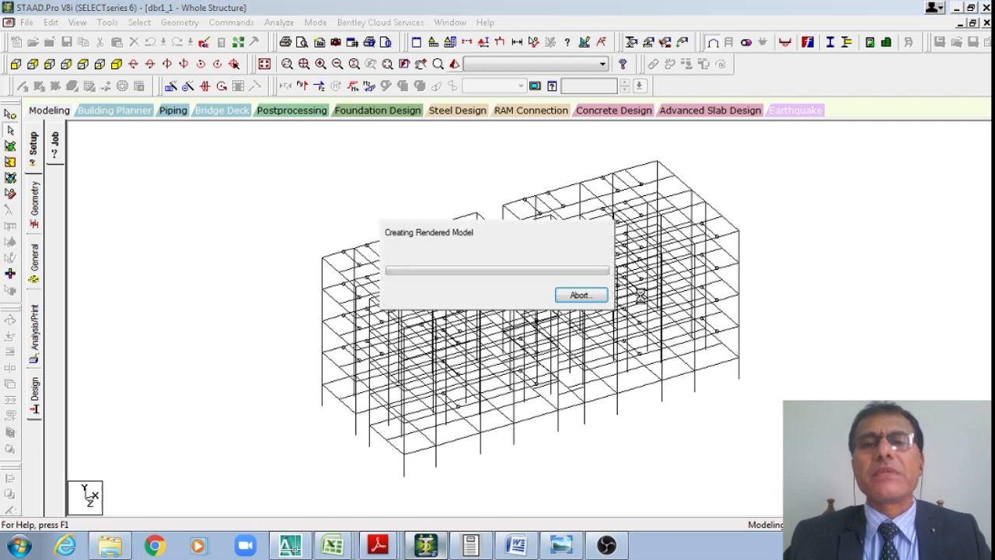
click(880, 188)
- Examine the rendered building frame from several sides, including the staircase tower and the underside, and close the rendered view
scroll(501, 343, up, 4)
drag(450, 358, 448, 418)
scroll(430, 305, up, 3)
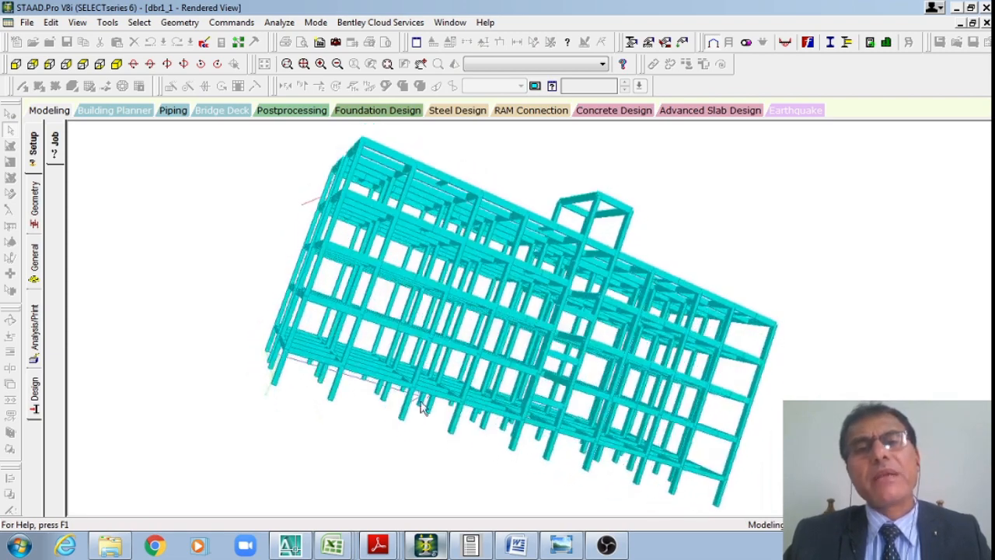
drag(326, 356, 384, 381)
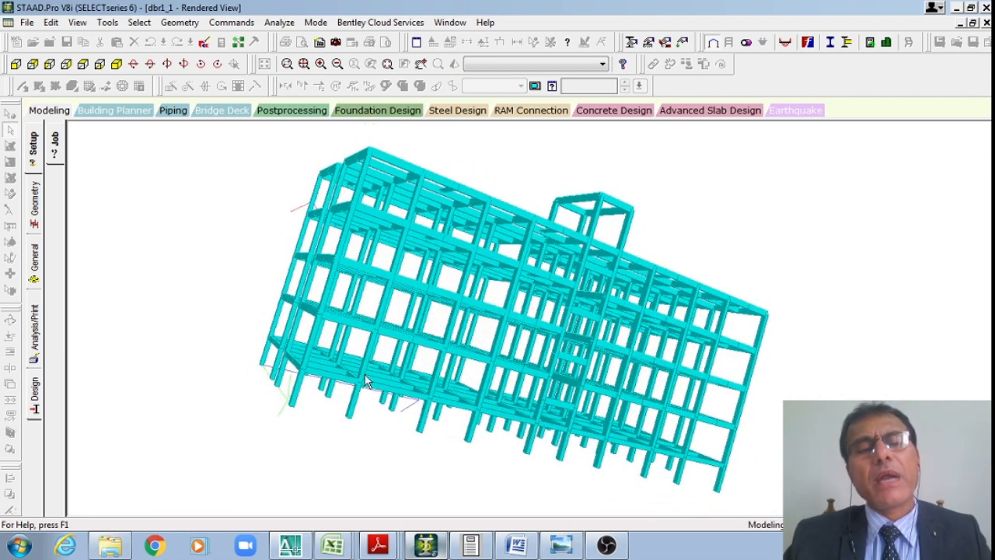
drag(291, 324, 293, 331)
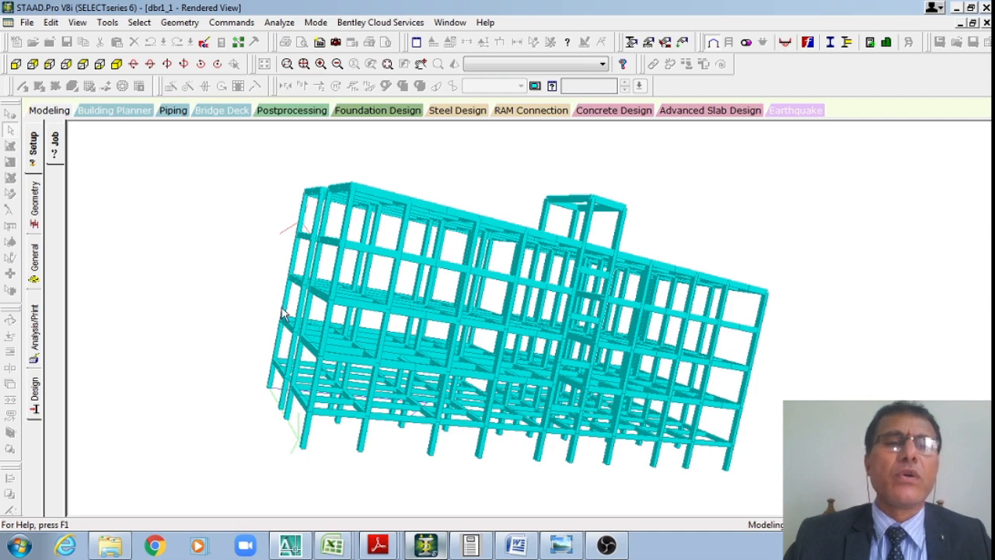
drag(709, 286, 801, 177)
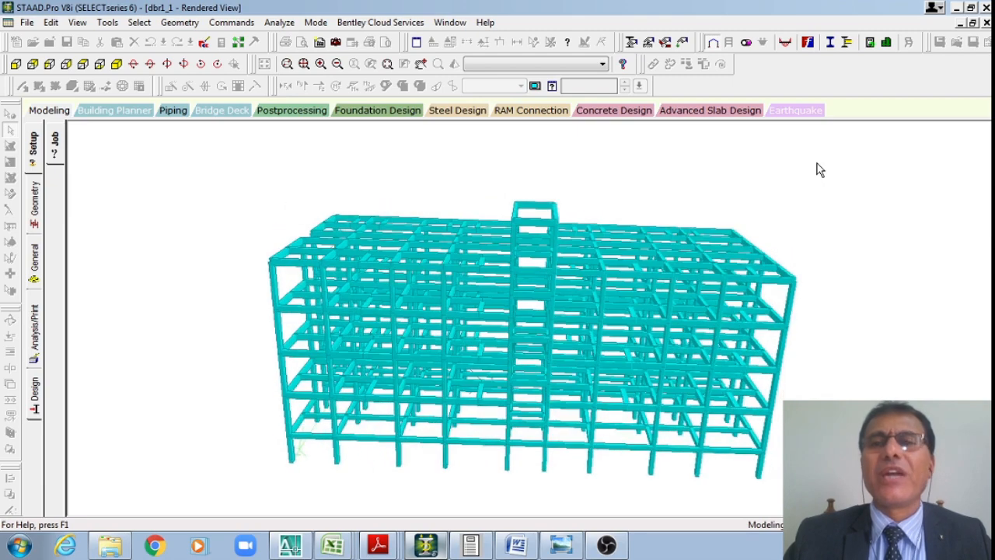
drag(582, 290, 354, 219)
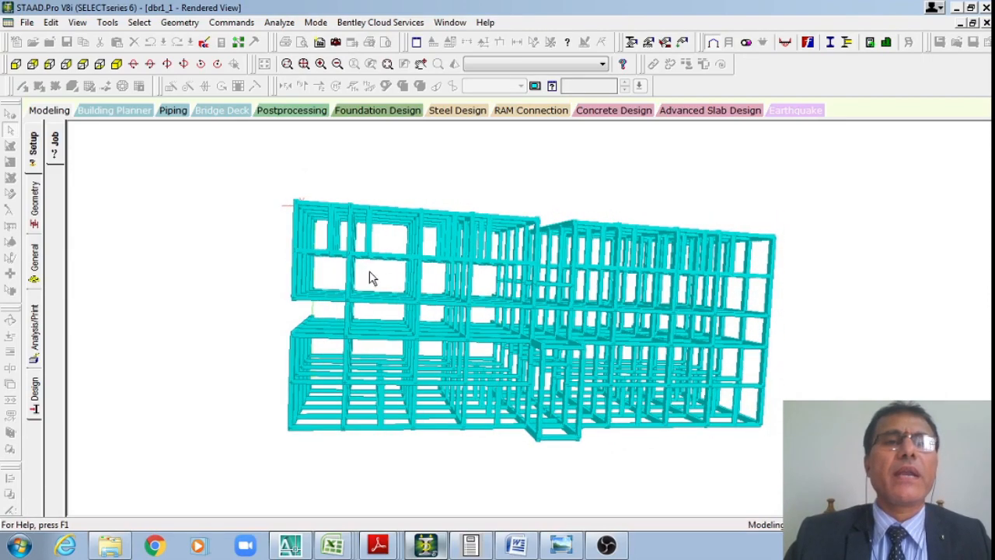
drag(367, 270, 377, 277)
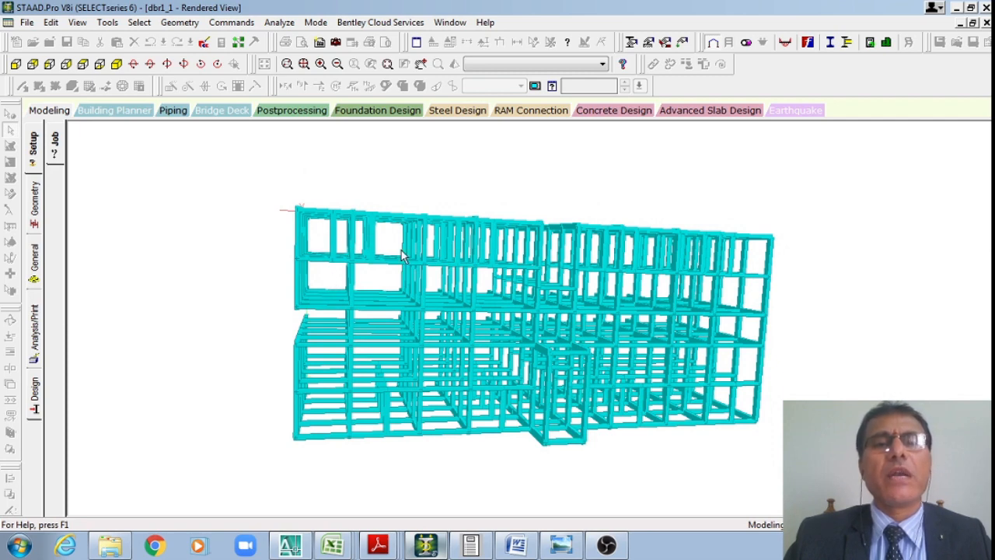
drag(414, 273, 371, 362)
drag(676, 363, 602, 345)
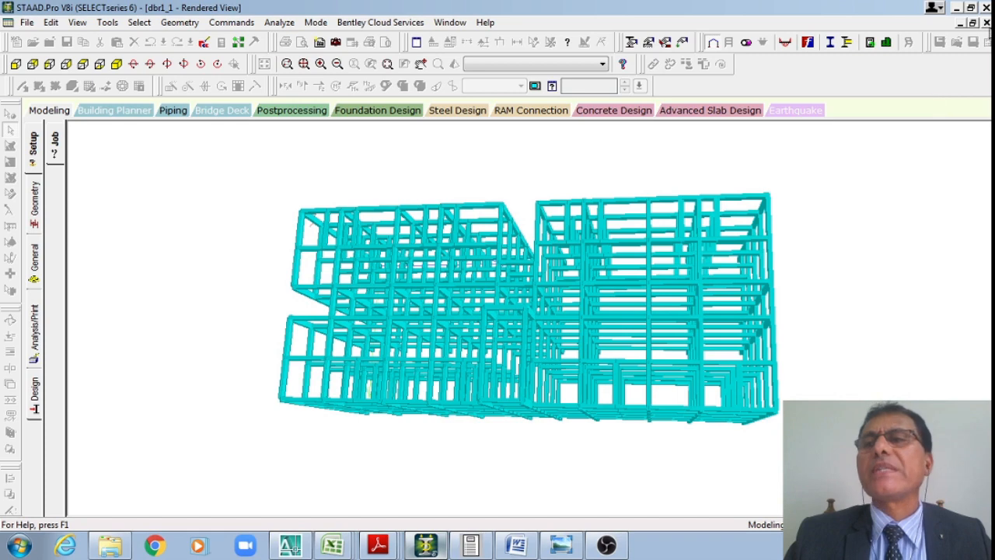
click(986, 23)
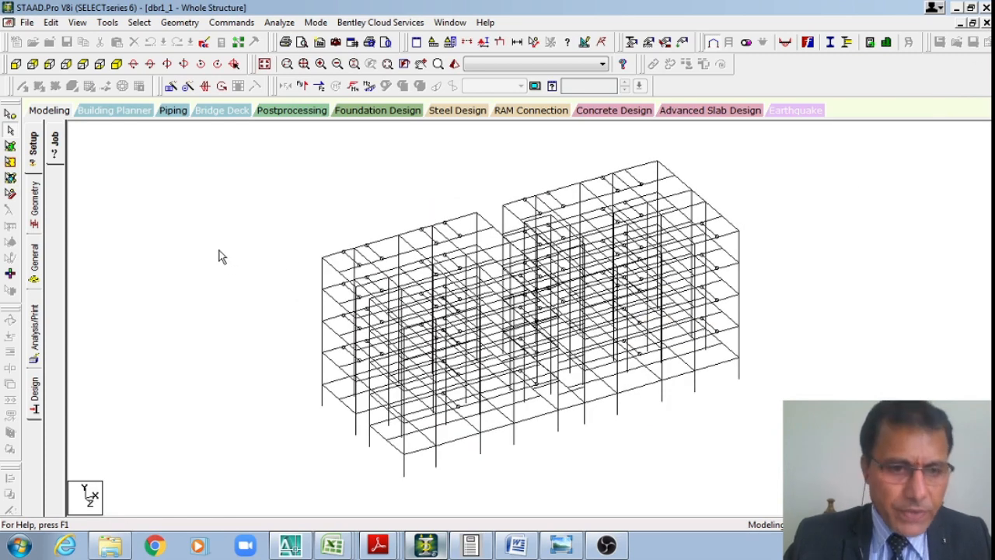
- Open the job information and review the job name and client fields
click(56, 144)
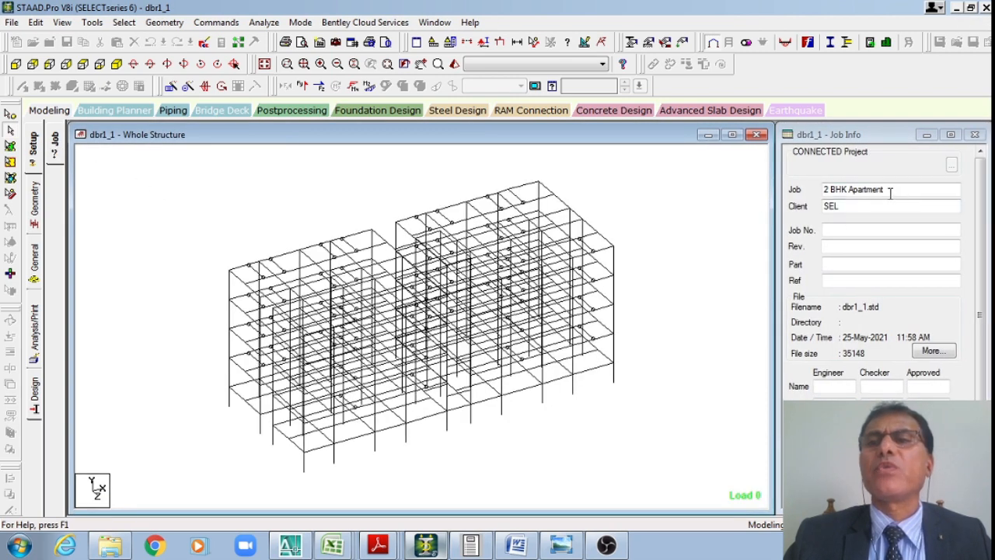
click(893, 194)
click(845, 209)
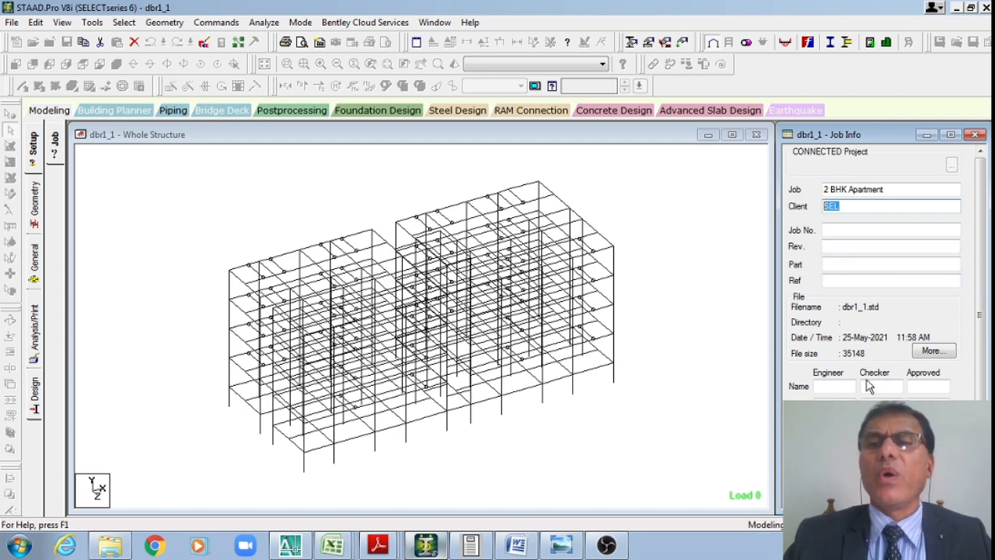
- Show the beam geometry tables and locate nodes 1, 2 and 3 in the model from the node list
click(37, 205)
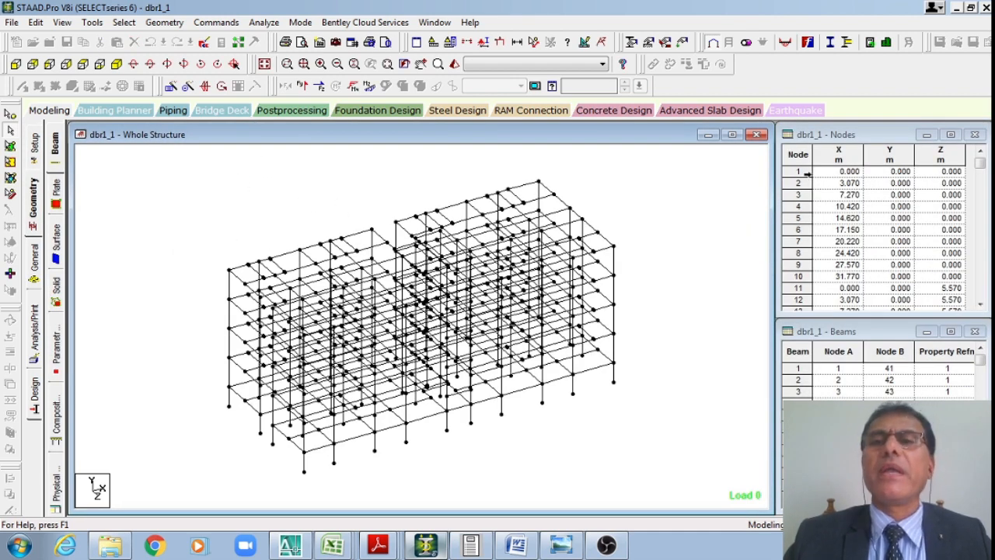
click(800, 171)
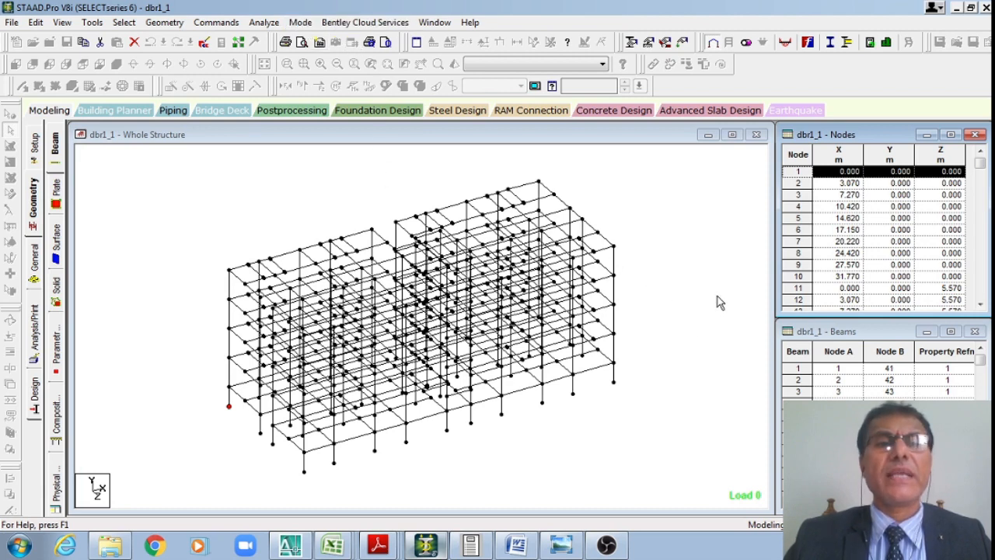
click(797, 182)
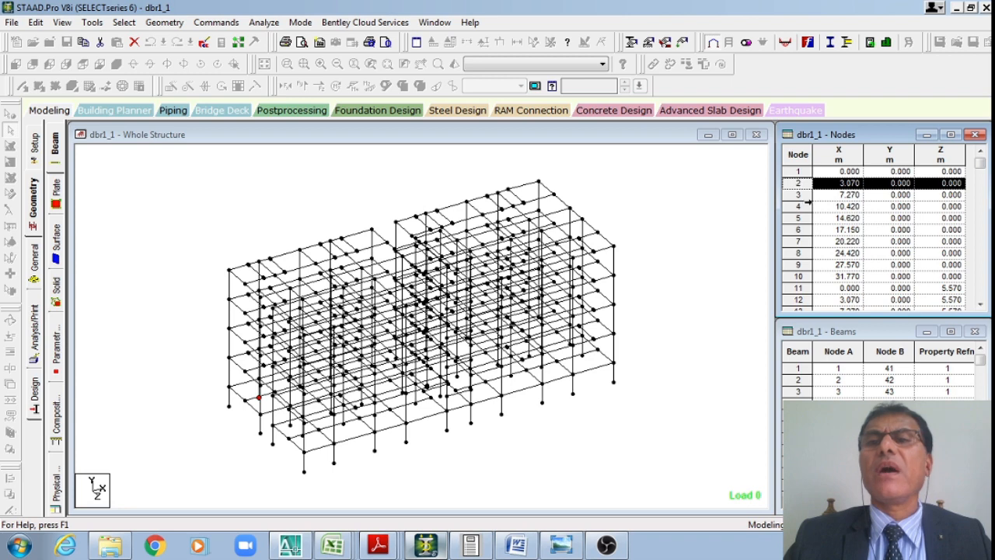
click(799, 195)
click(797, 182)
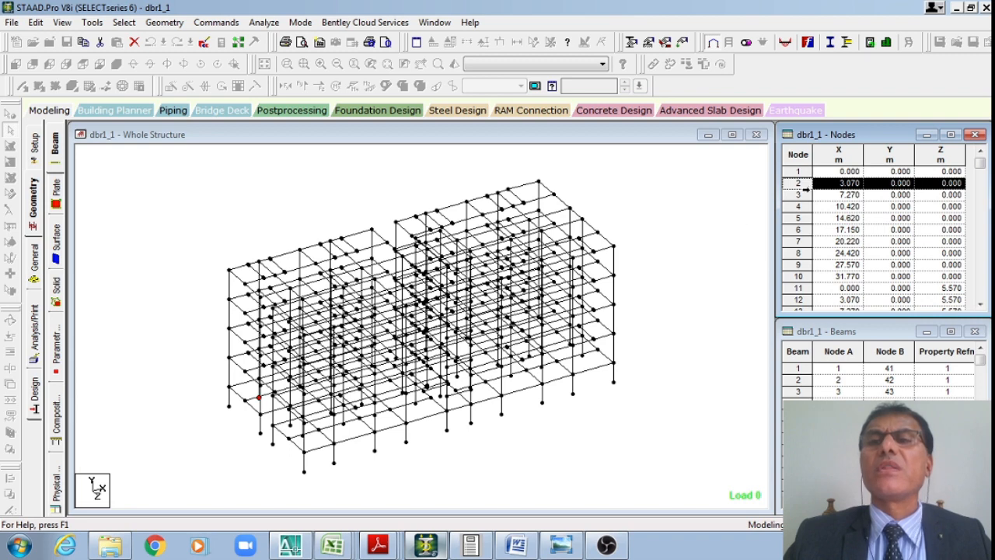
click(799, 194)
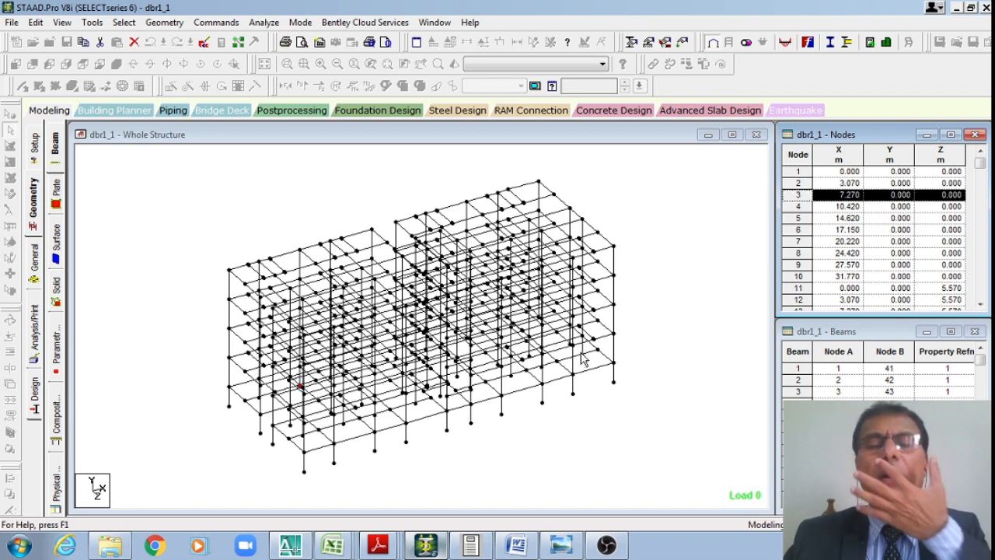
- Locate beam 1 and its start node 1 in the model from the tables, and view the parametric models page
click(798, 369)
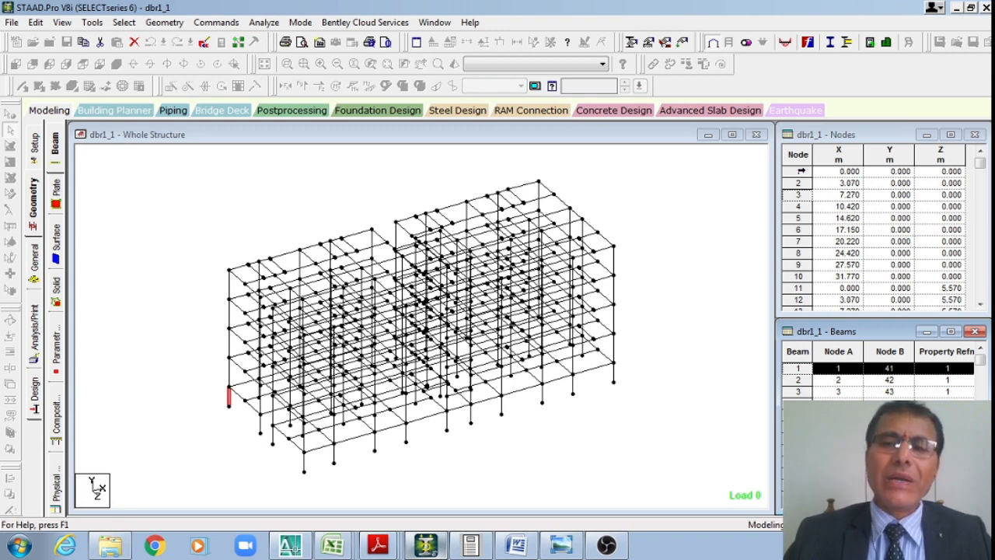
click(801, 171)
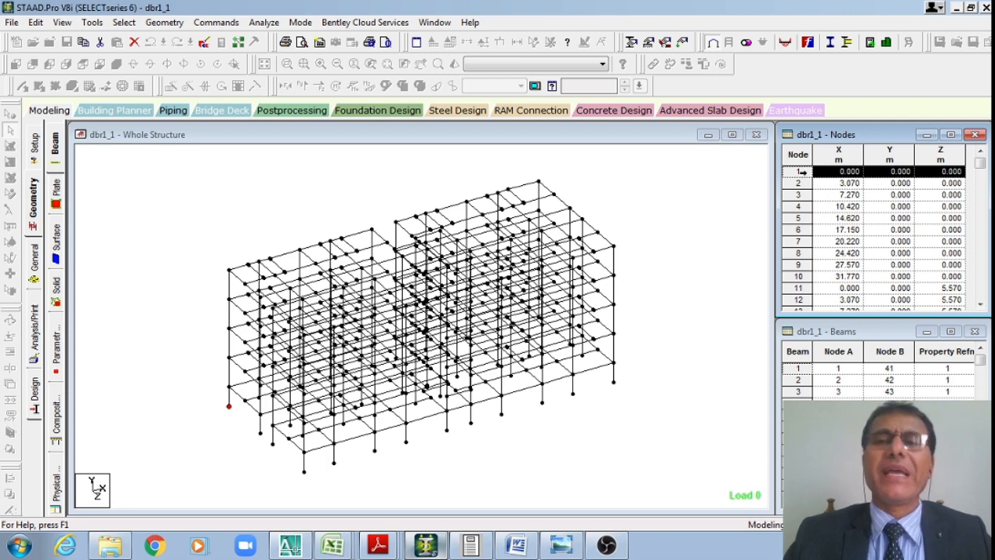
click(801, 367)
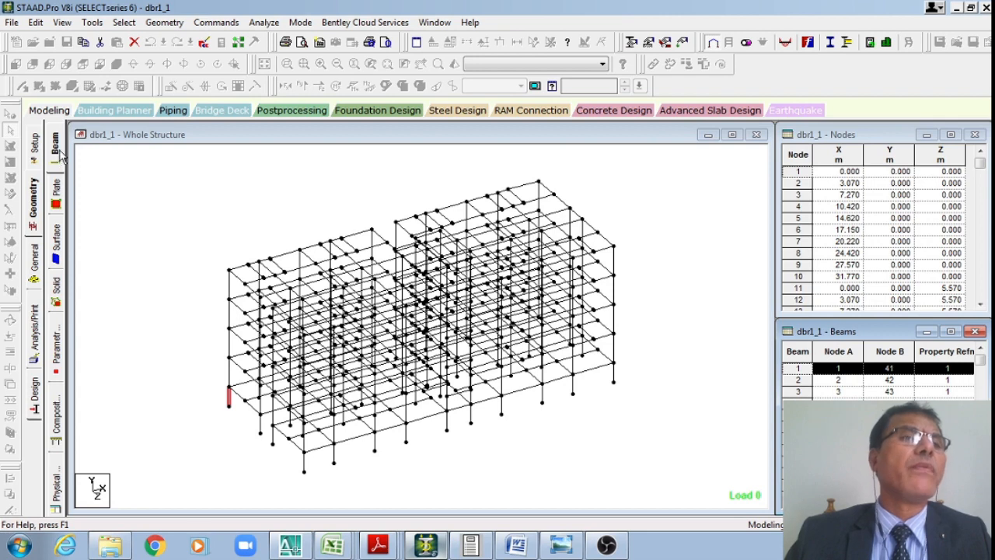
click(34, 203)
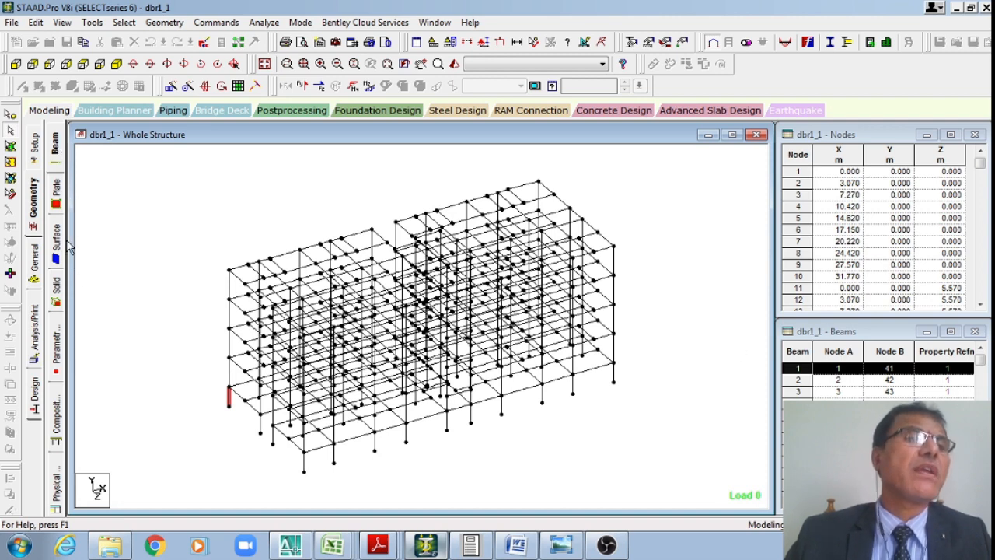
click(58, 357)
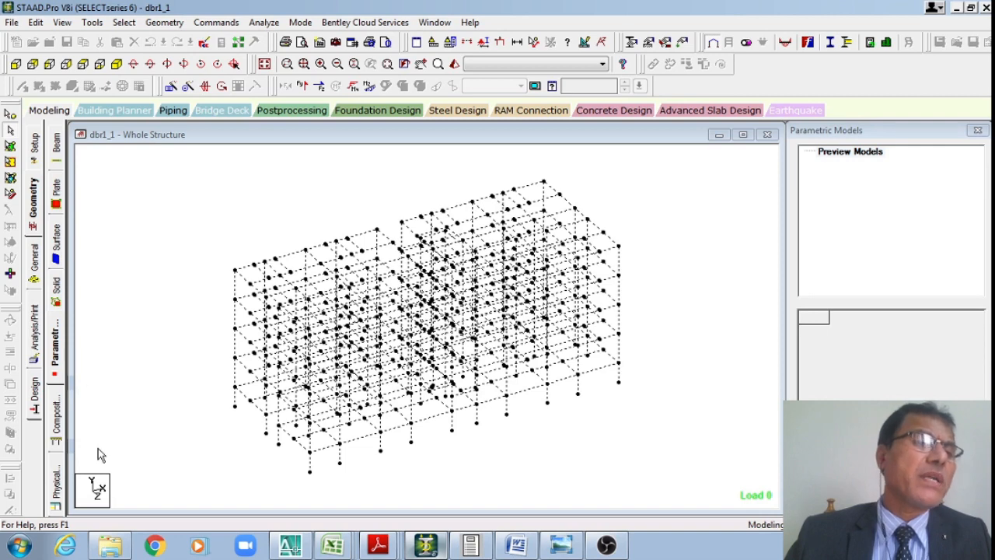
- Show the section properties, highlight the members assigned Rect 0.23x0.38, and display only those in a maximized 3D rendered view
click(35, 263)
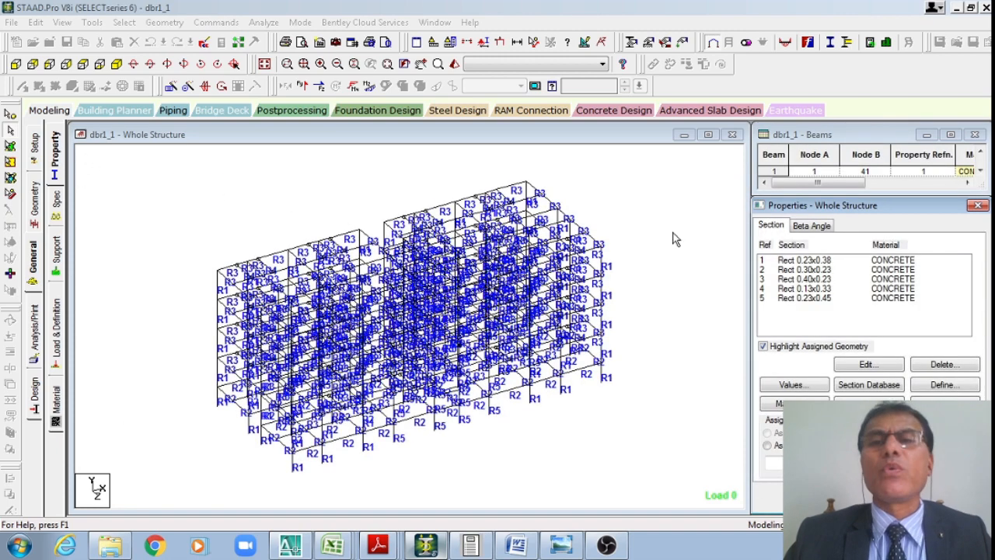
click(818, 261)
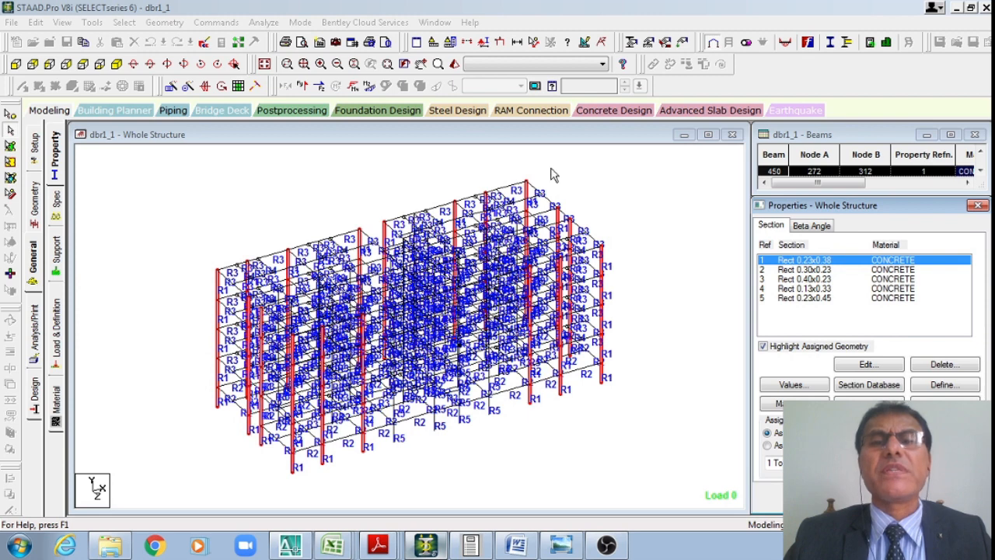
click(454, 65)
drag(596, 328, 580, 367)
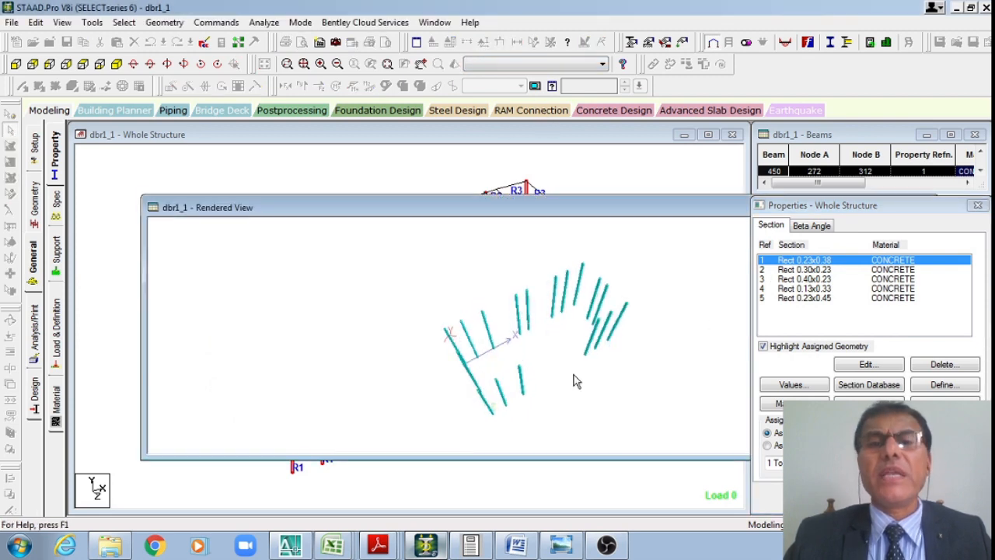
scroll(613, 332, up, 5)
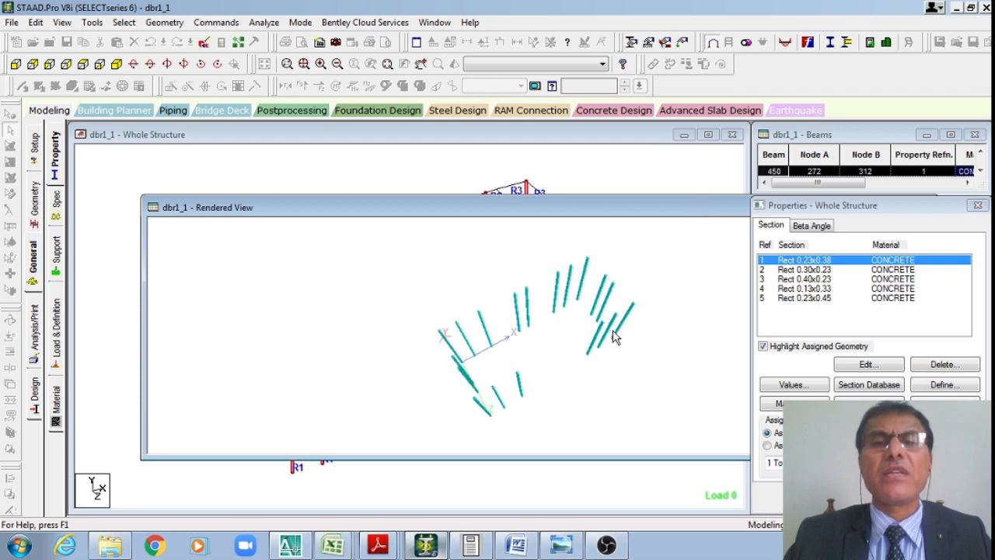
double_click(631, 208)
- Examine the rendered Rect 0.23x0.38 columns from above and from the side to check their orientation
drag(653, 335, 520, 320)
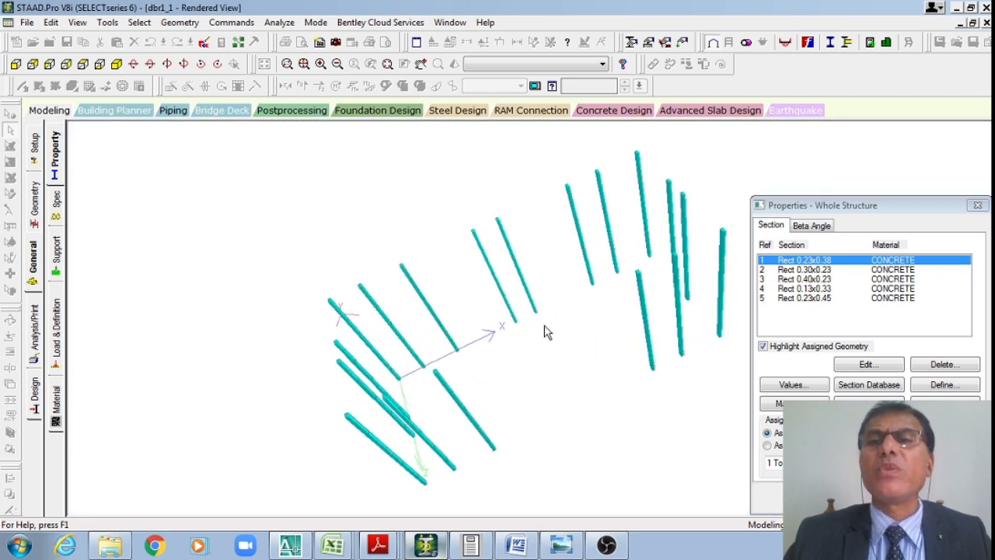
scroll(547, 322, up, 2)
drag(661, 318, 244, 248)
drag(346, 351, 262, 293)
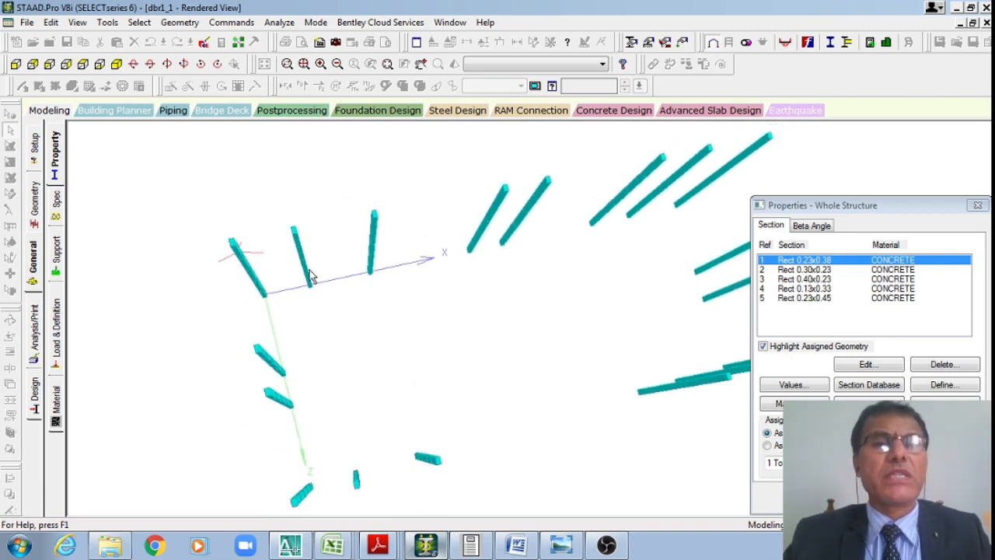
drag(247, 265, 603, 349)
drag(669, 319, 544, 310)
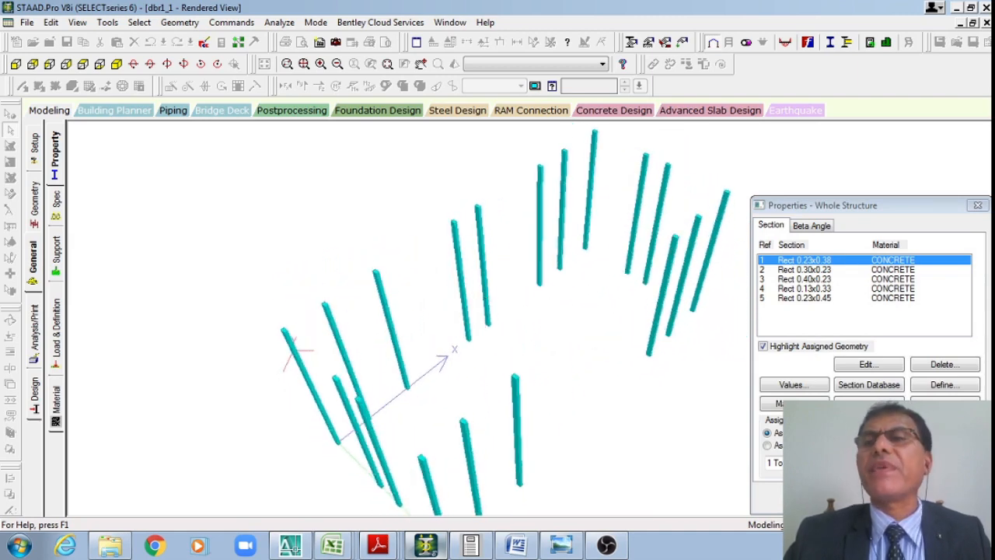
- Examine the rendered Rect 0.23x0.38 columns up close from another angle and close the rendered view
drag(415, 373, 293, 310)
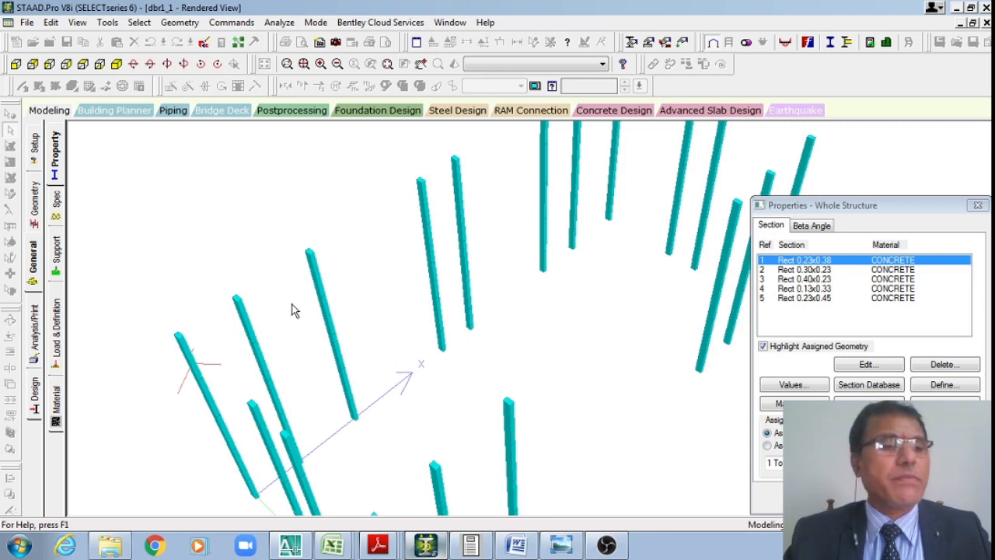
scroll(411, 272, down, 5)
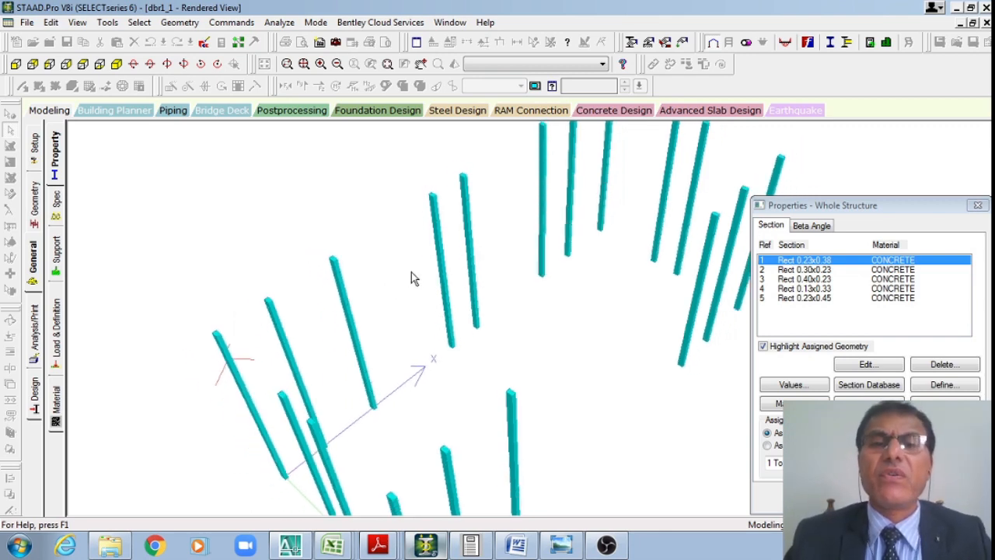
scroll(420, 288, down, 3)
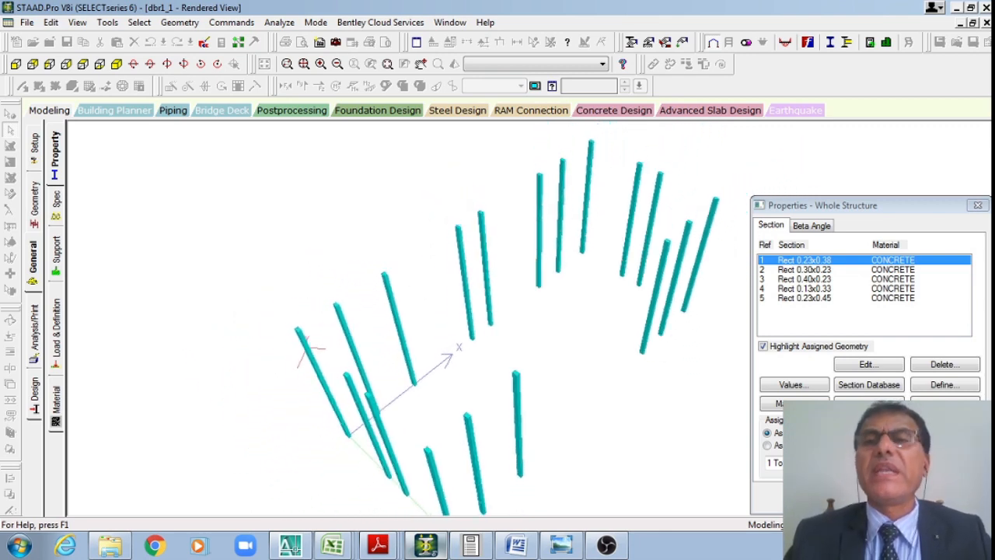
click(986, 22)
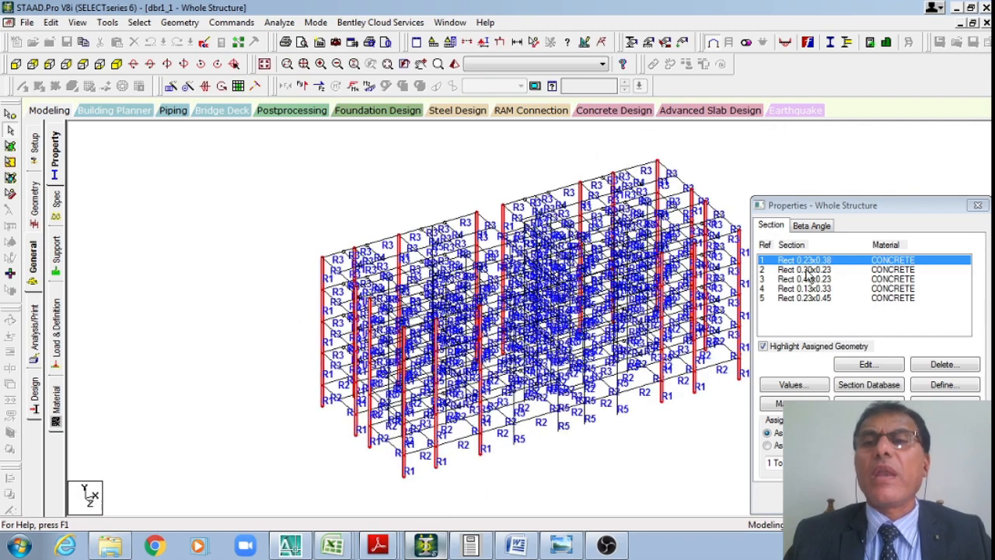
- Highlight in turn the members assigned the Rect 0.30x0.23, Rect 0.13x0.33 and Rect 0.23x0.45 sections
click(809, 269)
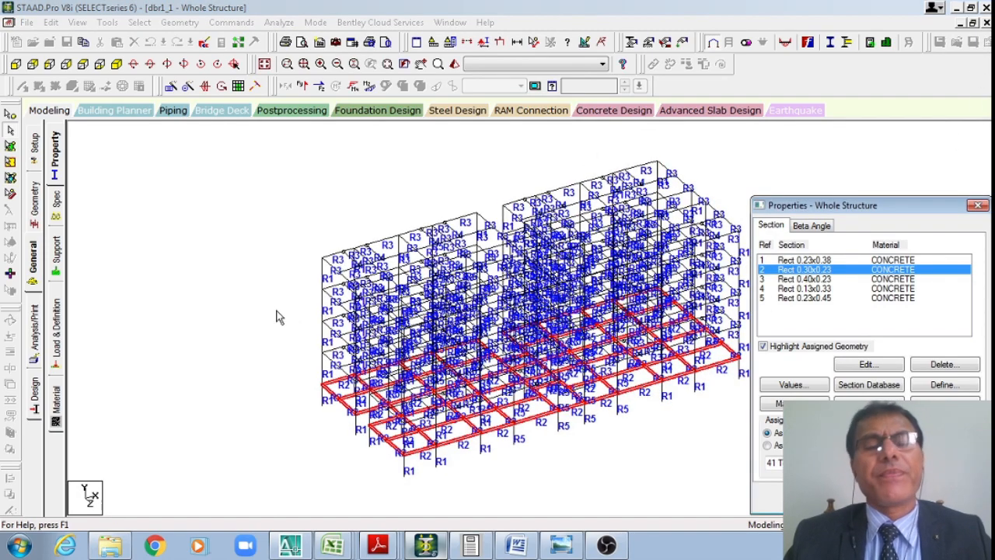
click(814, 288)
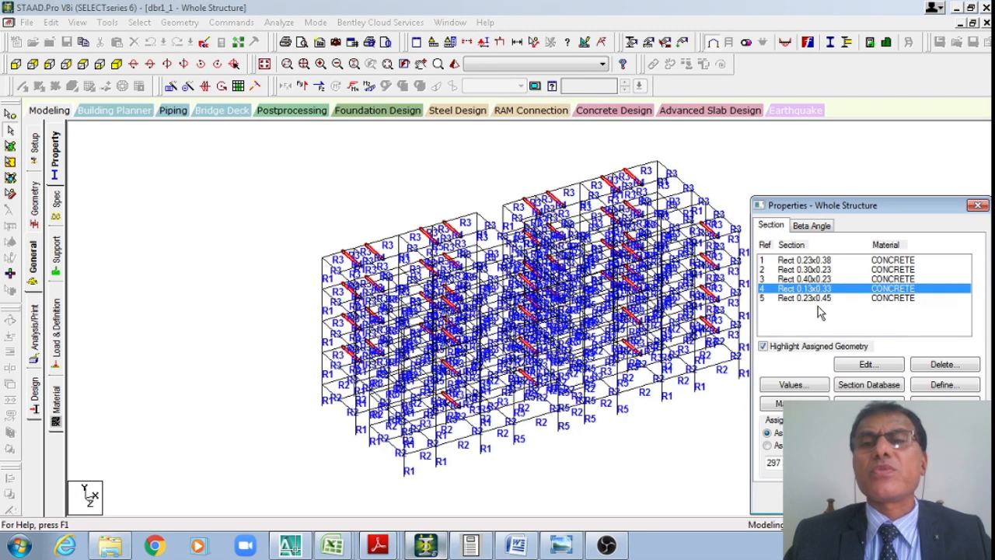
click(818, 298)
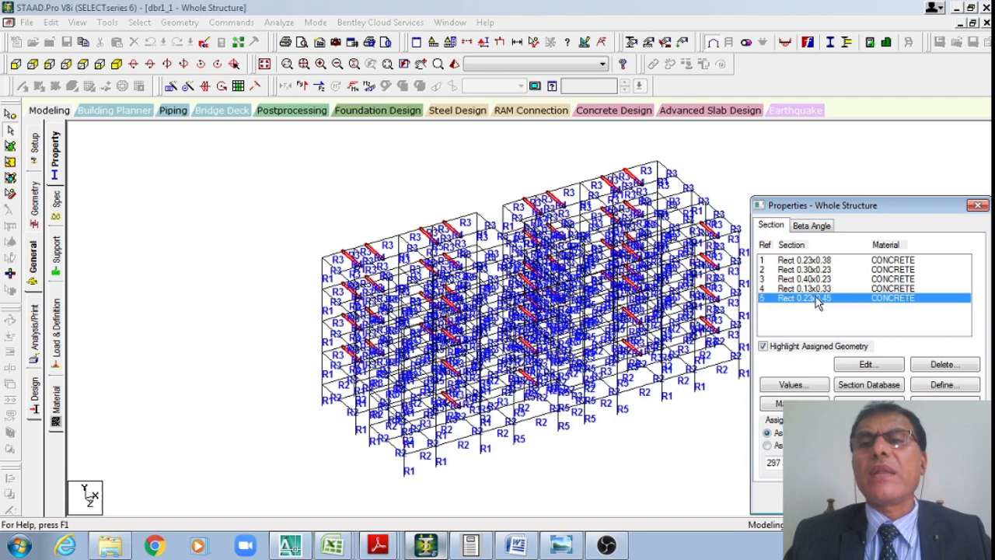
- Show only the Rect 0.23x0.45 columns in a maximized 3D rendered view, examine them from above and the side, and close the view
click(454, 65)
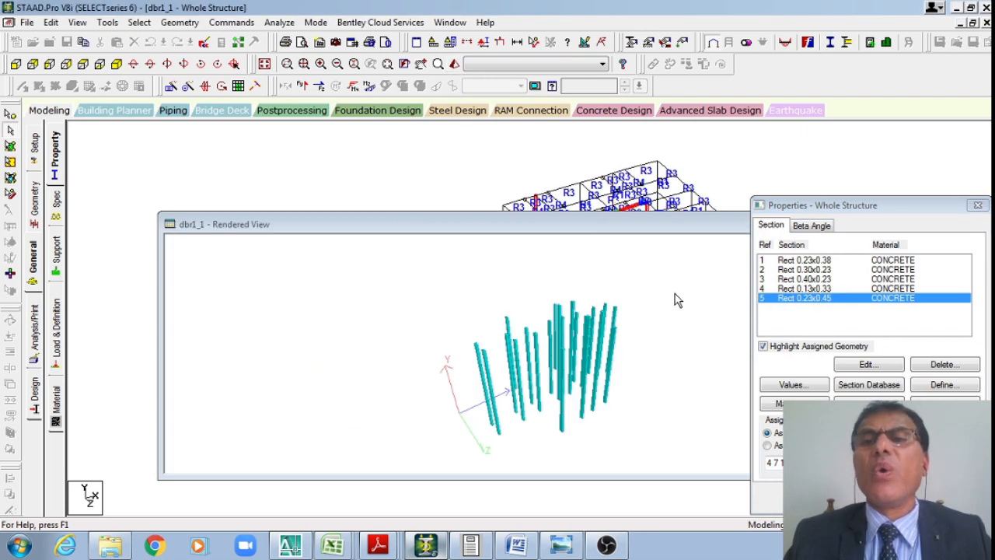
double_click(656, 230)
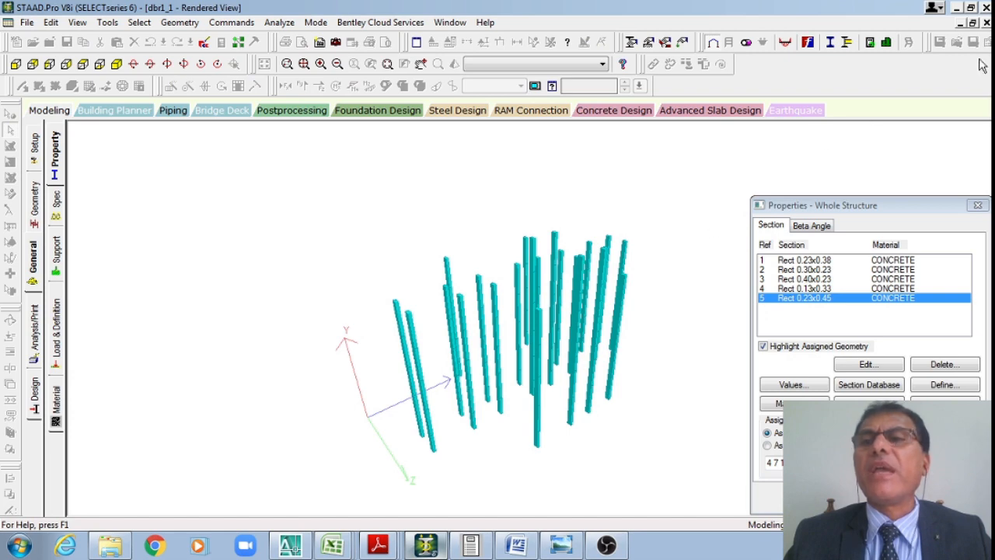
click(972, 23)
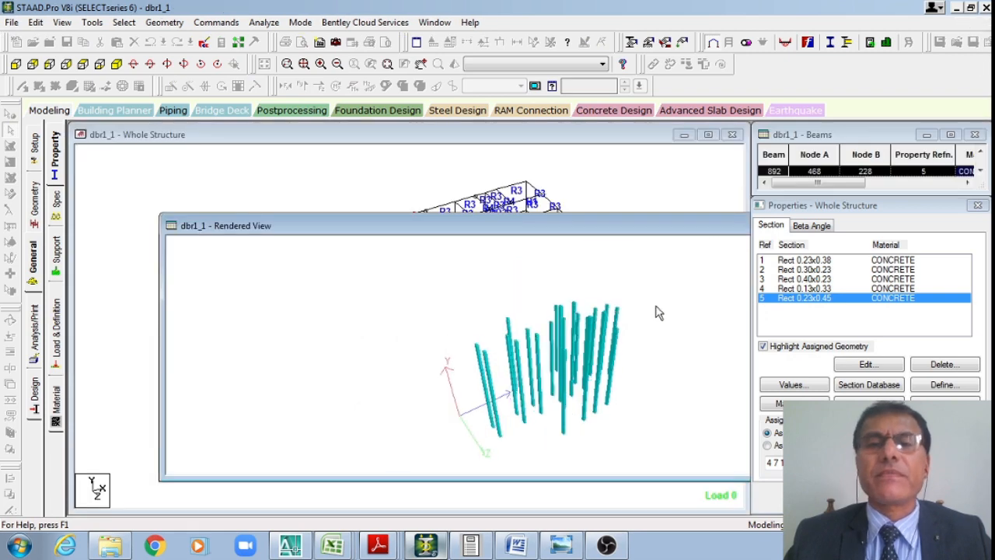
double_click(654, 236)
drag(655, 326, 618, 316)
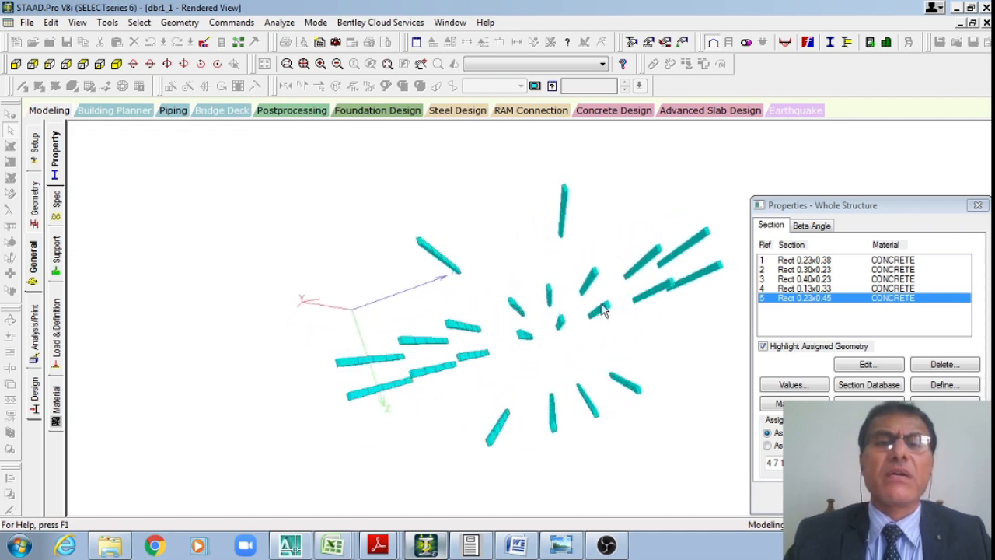
drag(482, 213, 488, 374)
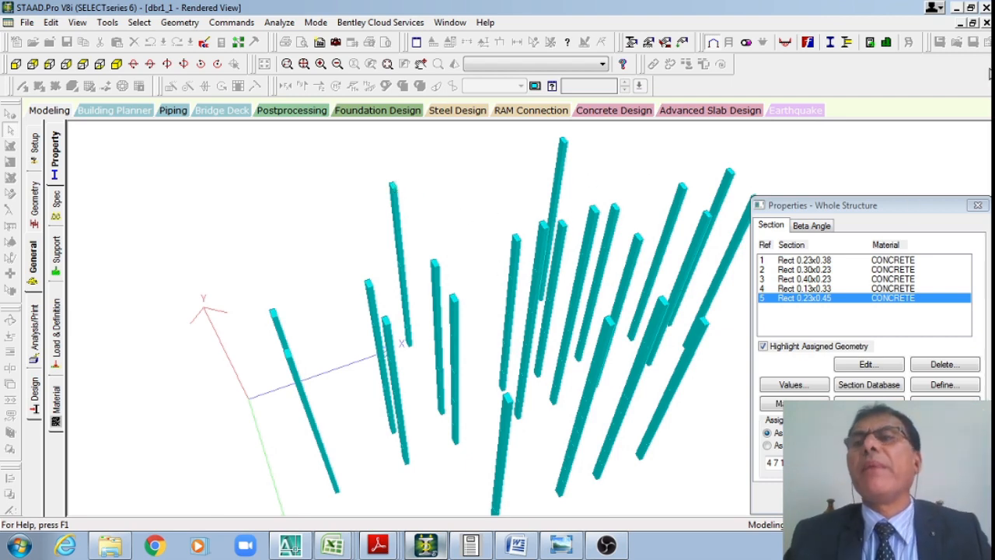
click(986, 23)
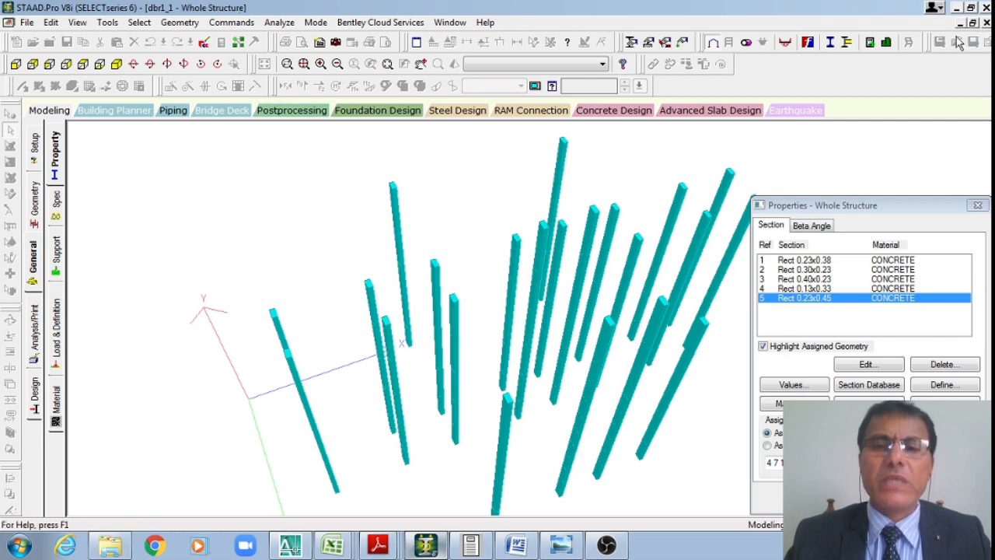
- Highlight the members assigned Rect 0.30x0.23 and display only those in a maximized 3D rendered view
click(802, 269)
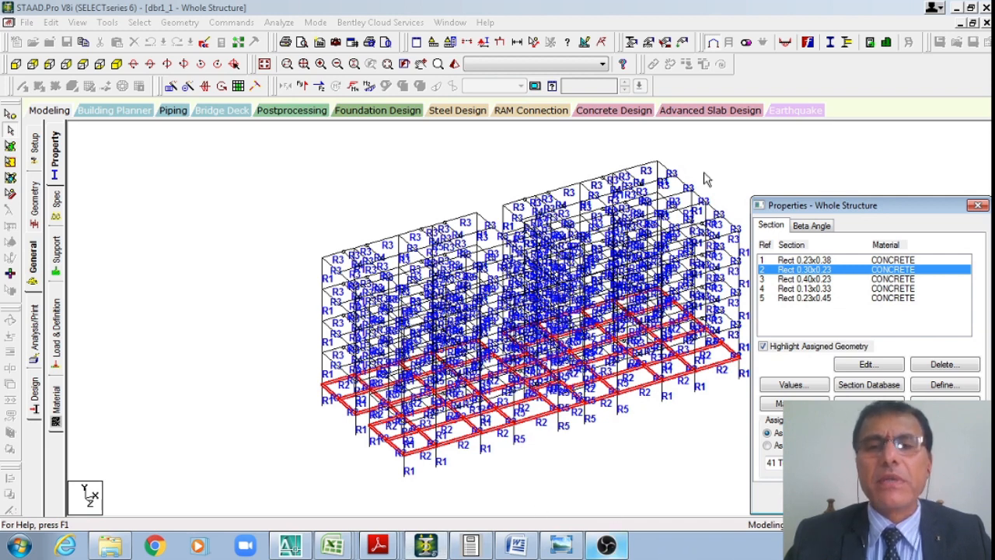
click(457, 85)
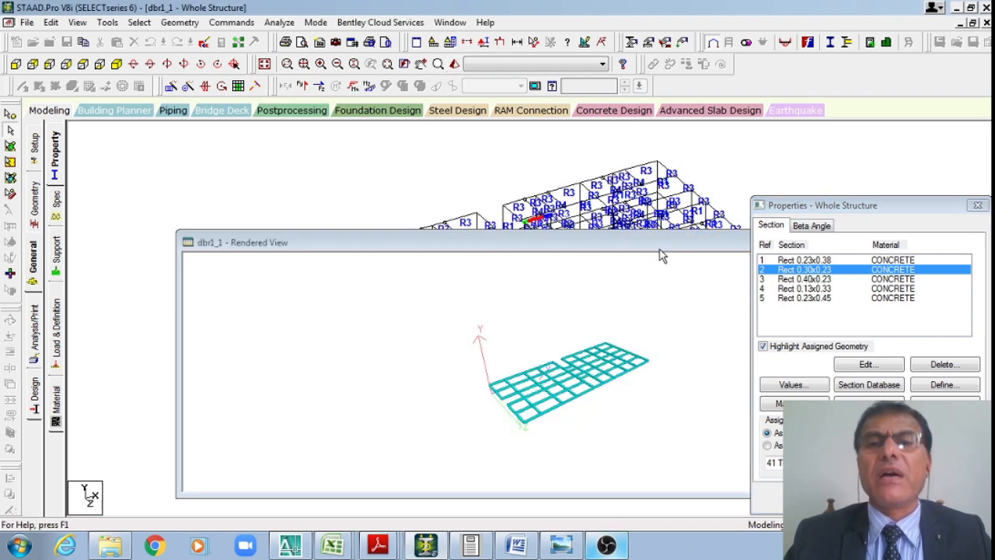
scroll(570, 339, up, 8)
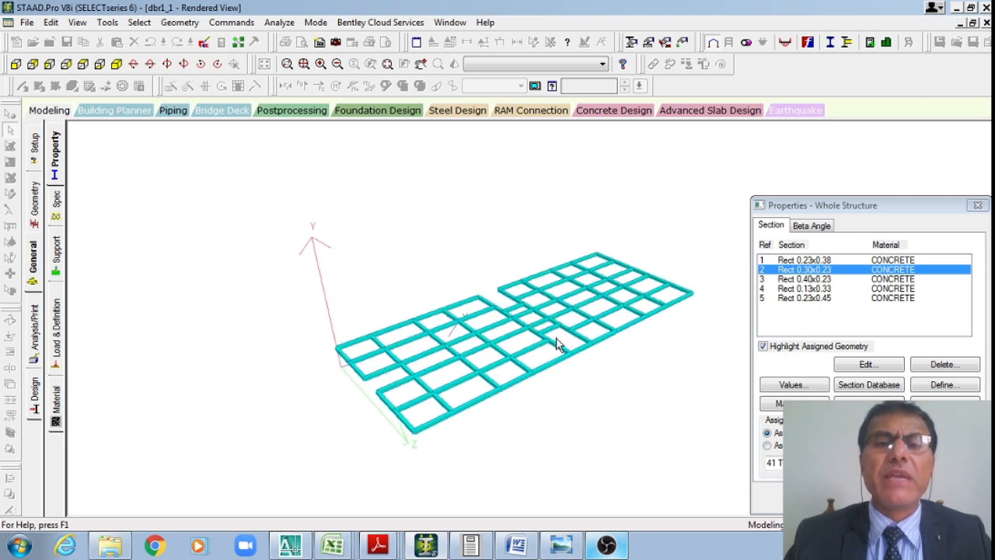
- Examine the rendered Rect 0.30x0.23 beam grid from above and up close, and close the rendered view
drag(564, 283, 660, 358)
drag(507, 412, 543, 334)
drag(495, 387, 478, 365)
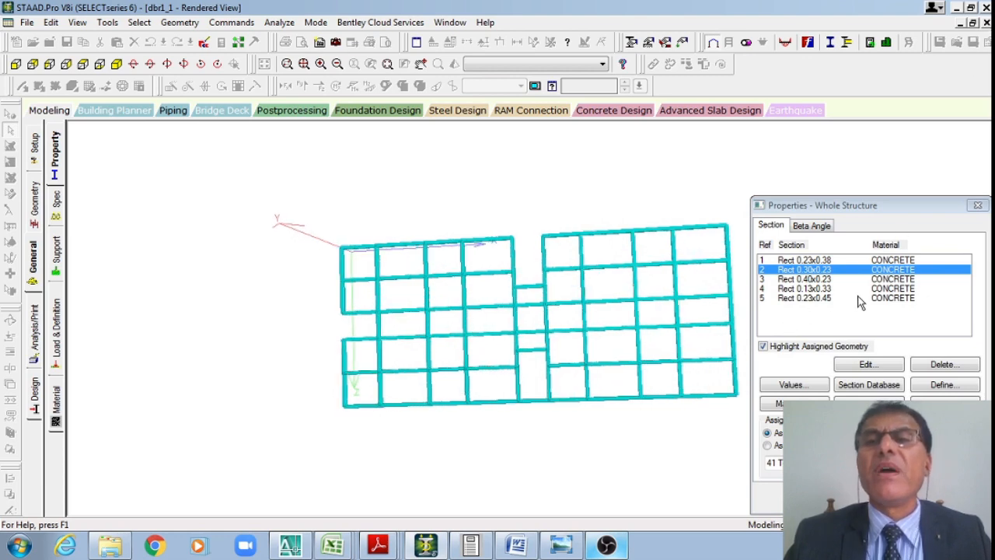
drag(445, 308, 610, 294)
scroll(543, 369, up, 8)
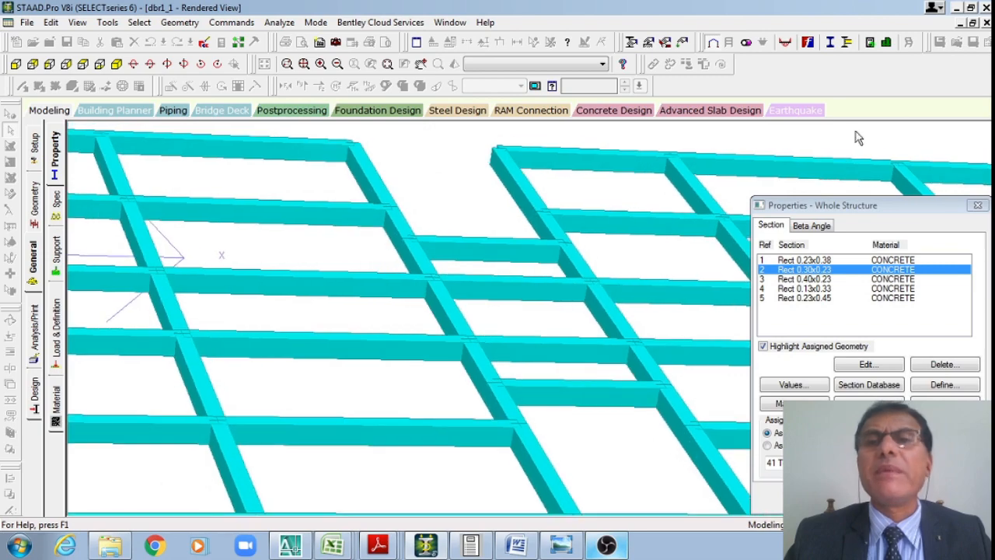
click(986, 23)
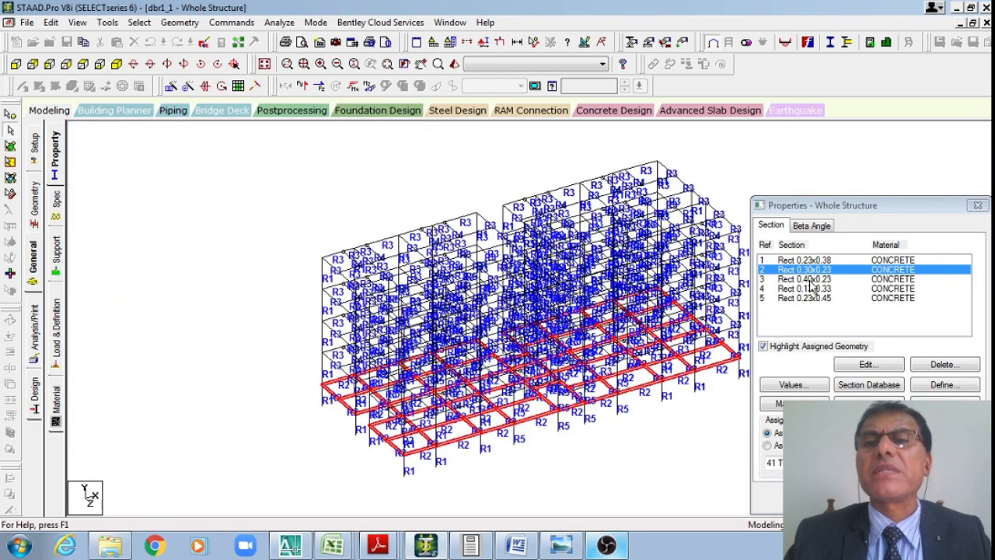
- Highlight the members assigned Rect 0.40x0.23 and display only those enlarged in a maximized 3D rendered view
click(810, 279)
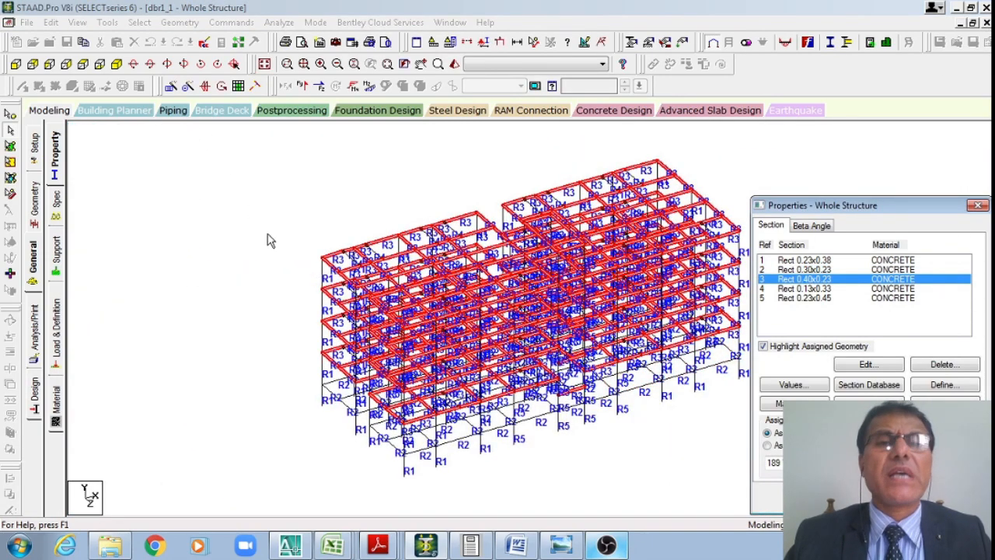
click(454, 64)
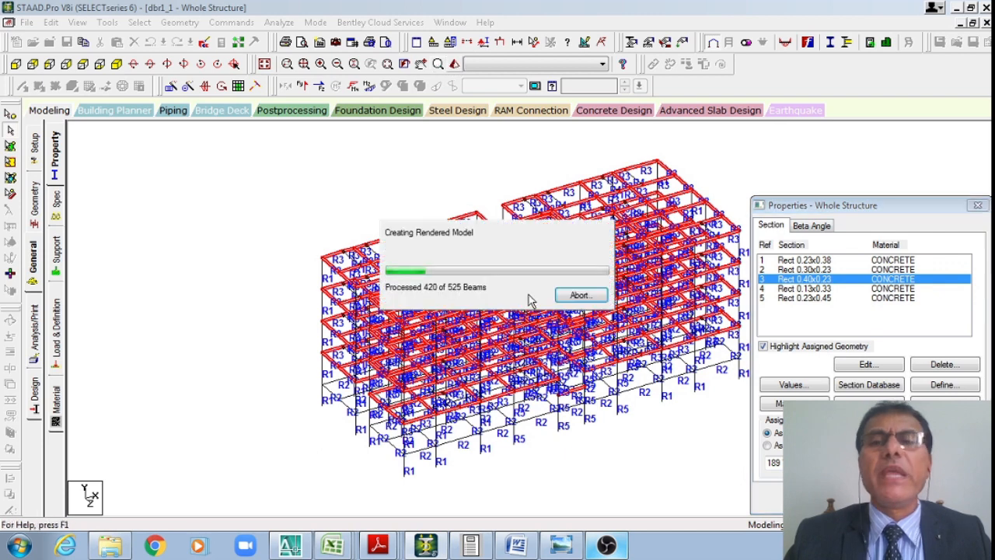
double_click(696, 264)
scroll(505, 403, up, 4)
scroll(491, 392, up, 5)
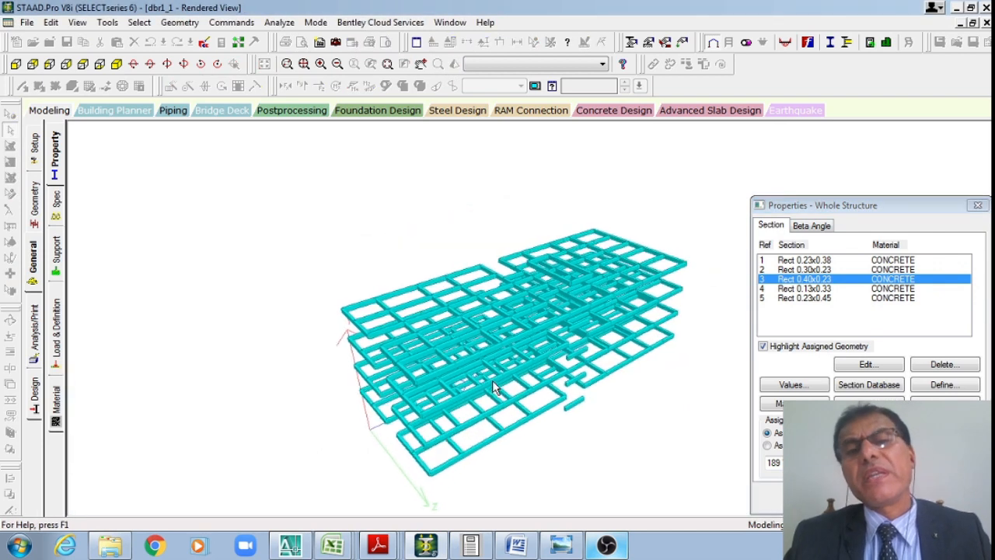
scroll(510, 358, up, 5)
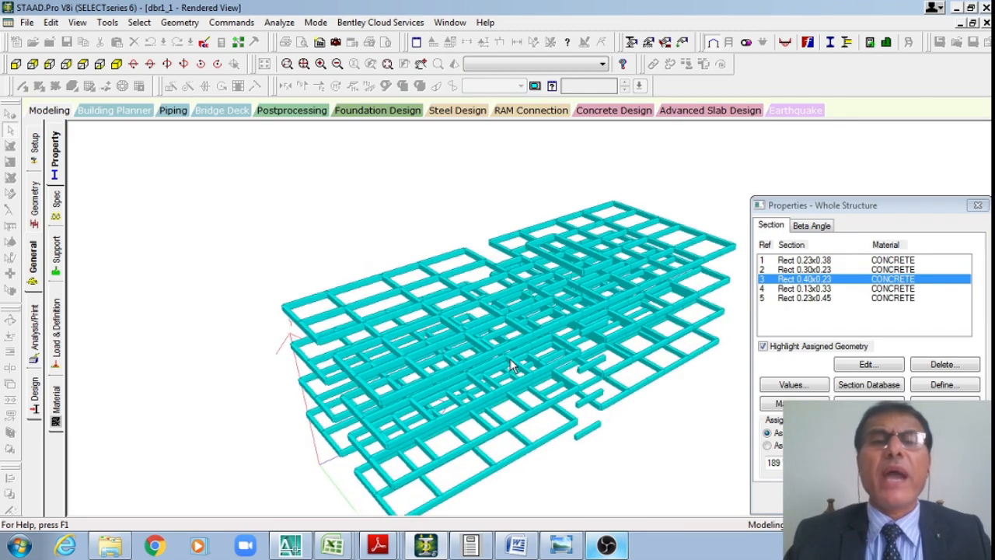
- Examine the rendered Rect 0.40x0.23 floor beams from the side and from above
drag(304, 378, 369, 315)
scroll(583, 466, up, 3)
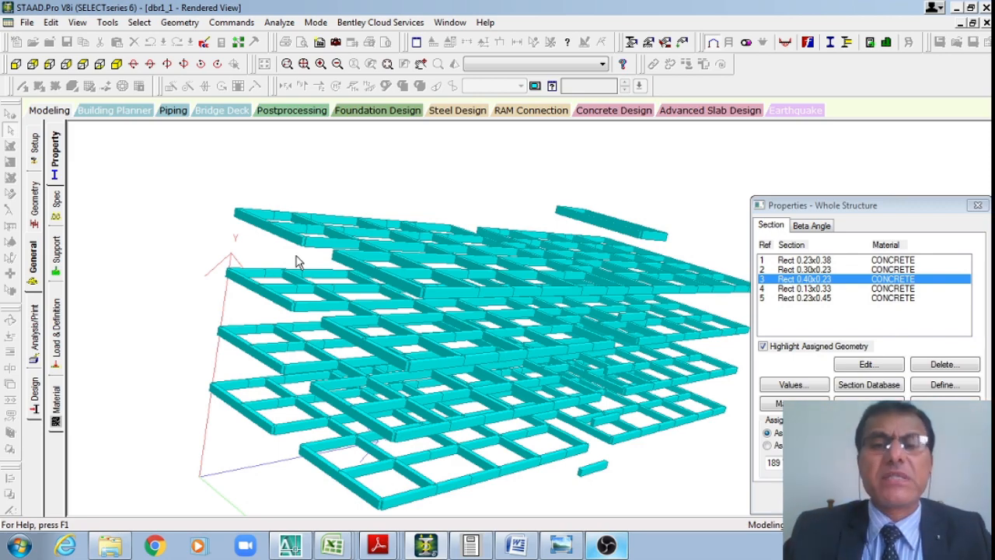
drag(469, 301, 472, 322)
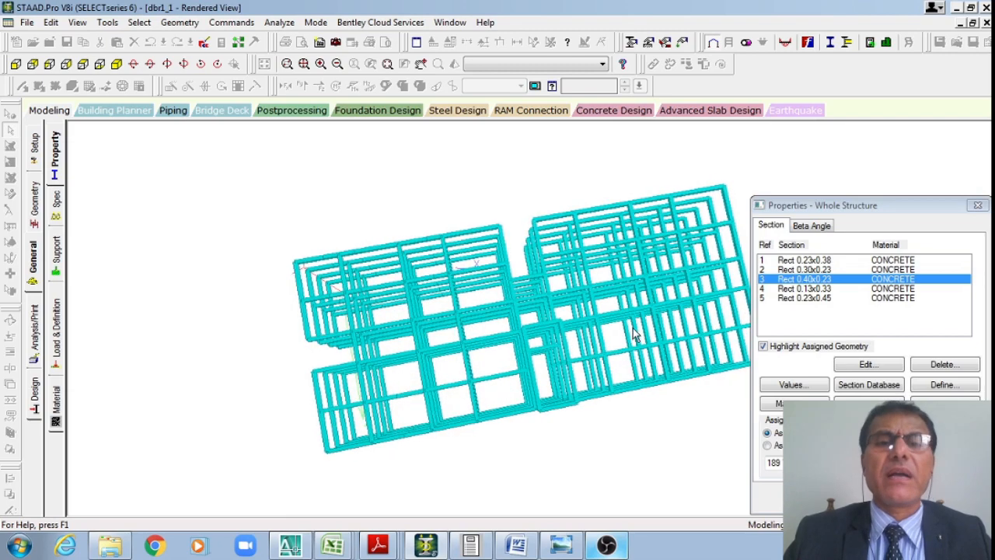
drag(634, 334, 630, 348)
- Switch to the 2BHK drawings in AutoCAD, go to model space and zoom in on the floor beam layout plan on gridlines 1 to 4
click(290, 545)
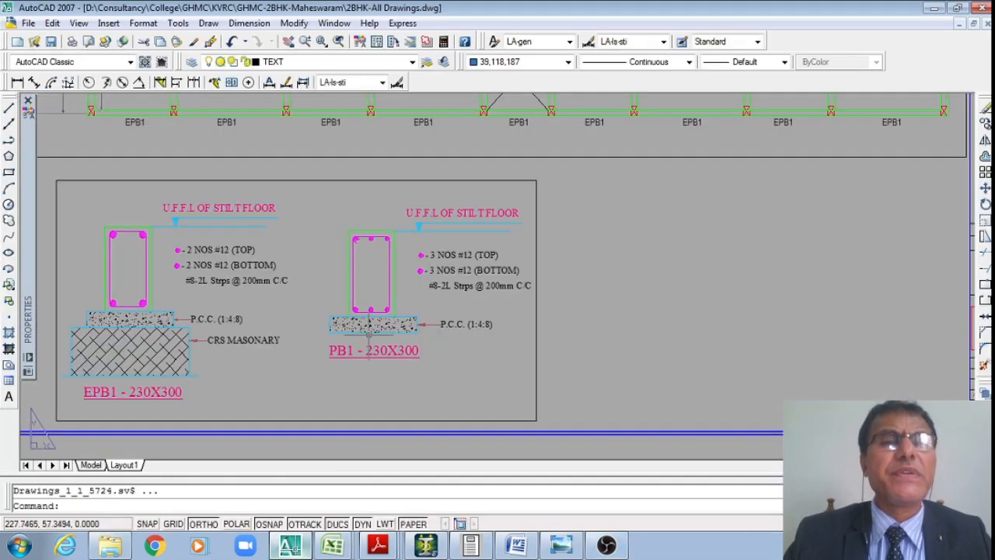
click(91, 464)
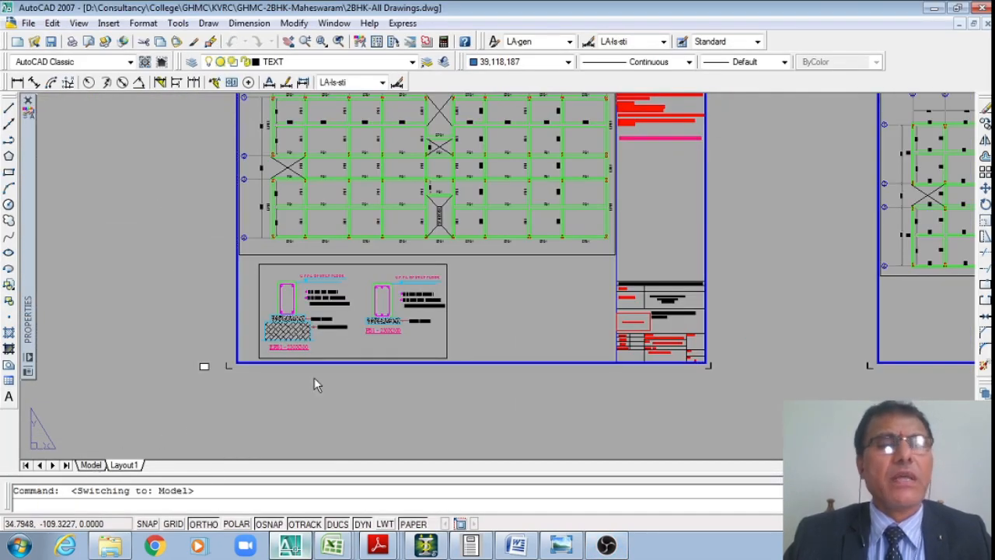
scroll(290, 282, up, 3)
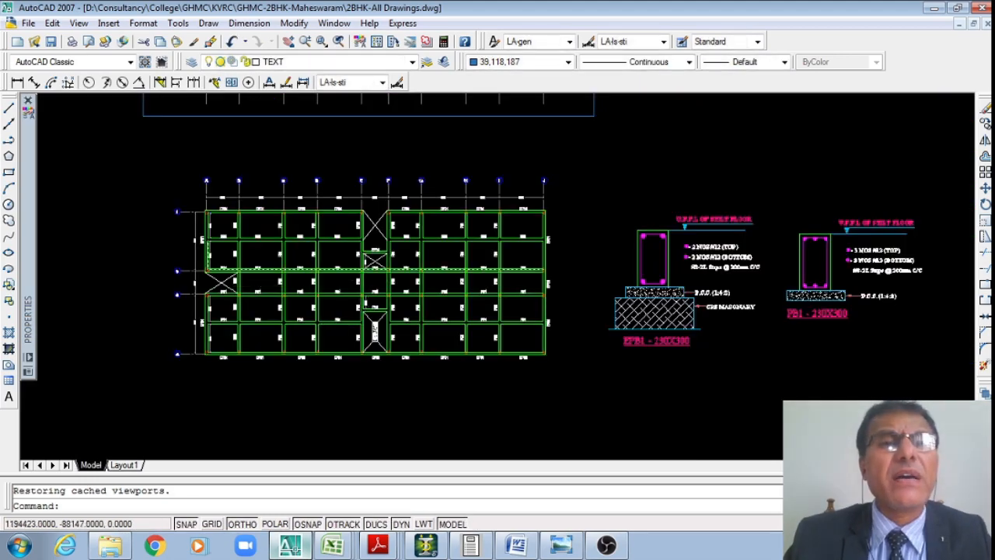
scroll(233, 338, down, 10)
scroll(233, 337, up, 5)
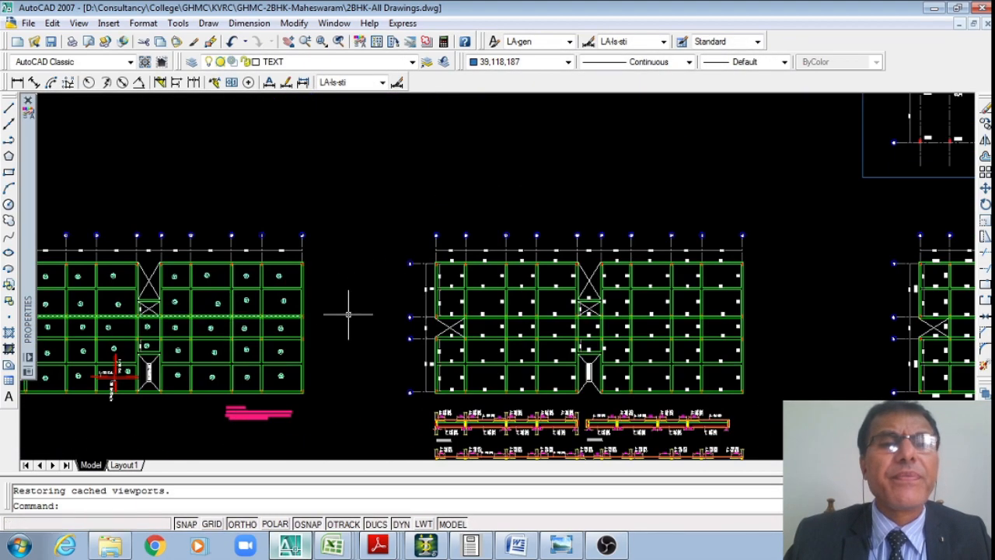
scroll(566, 329, up, 4)
scroll(280, 253, down, 3)
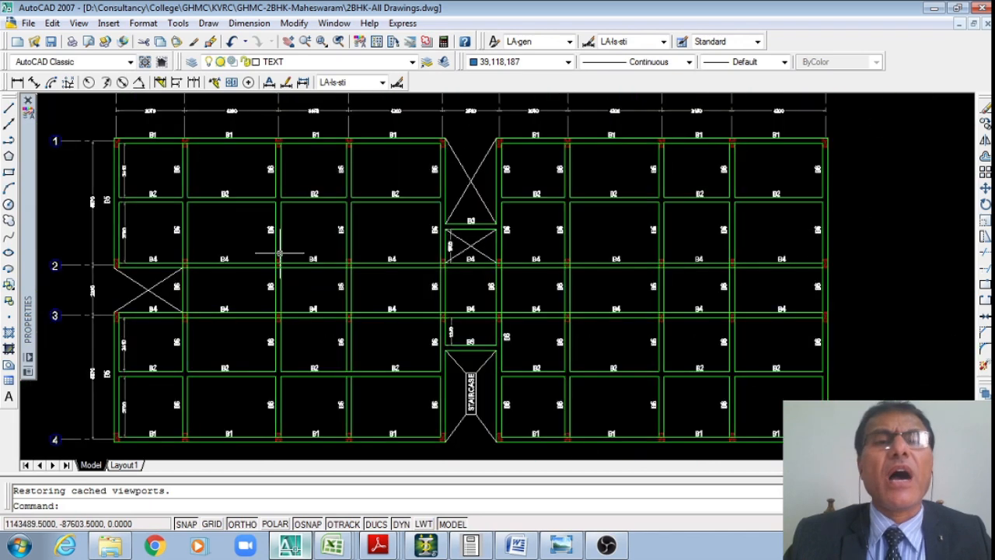
- Switch back to STAAD.Pro and examine the rendered Rect 0.40x0.23 beams at each floor level and around the staircase from below and above
click(429, 547)
drag(492, 370, 584, 385)
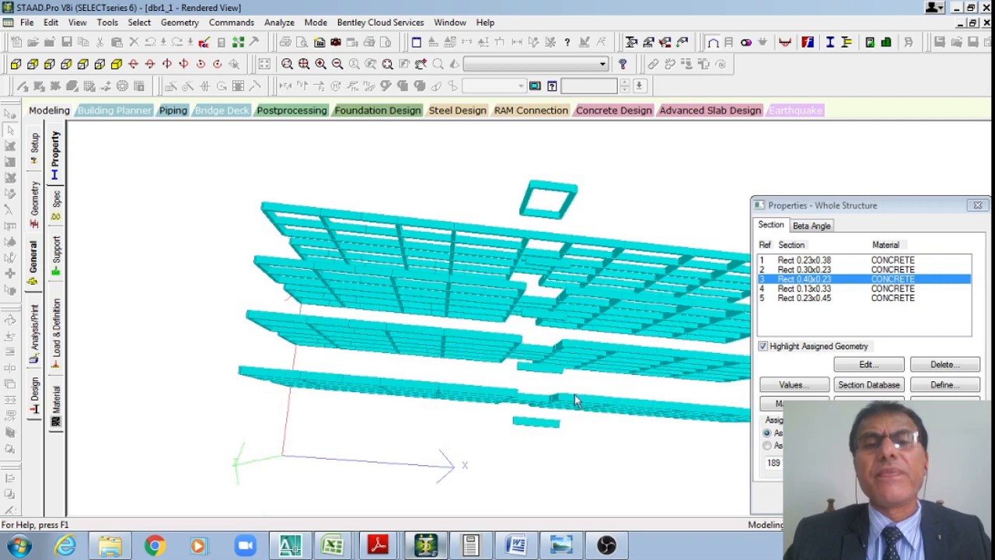
drag(534, 430, 545, 319)
drag(563, 222, 533, 188)
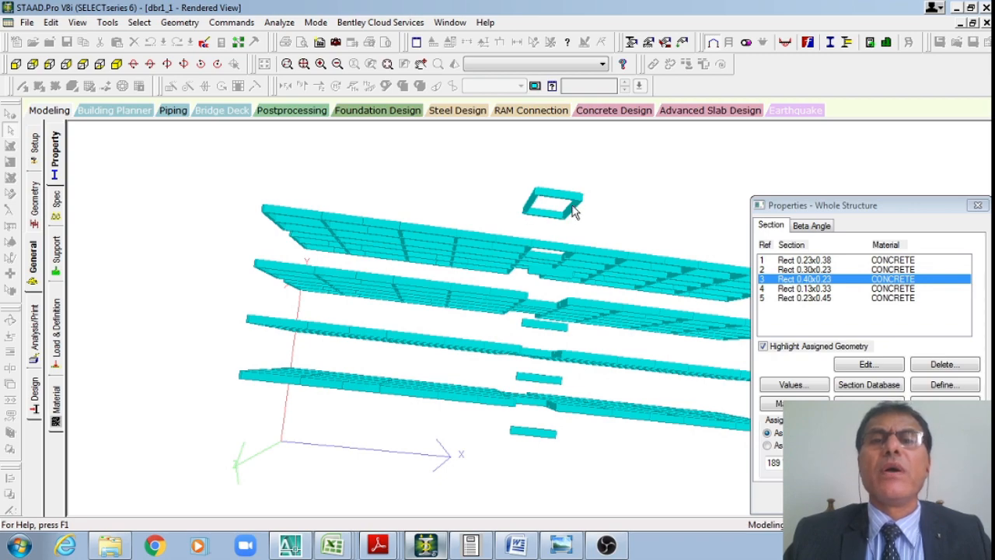
drag(543, 232, 961, 73)
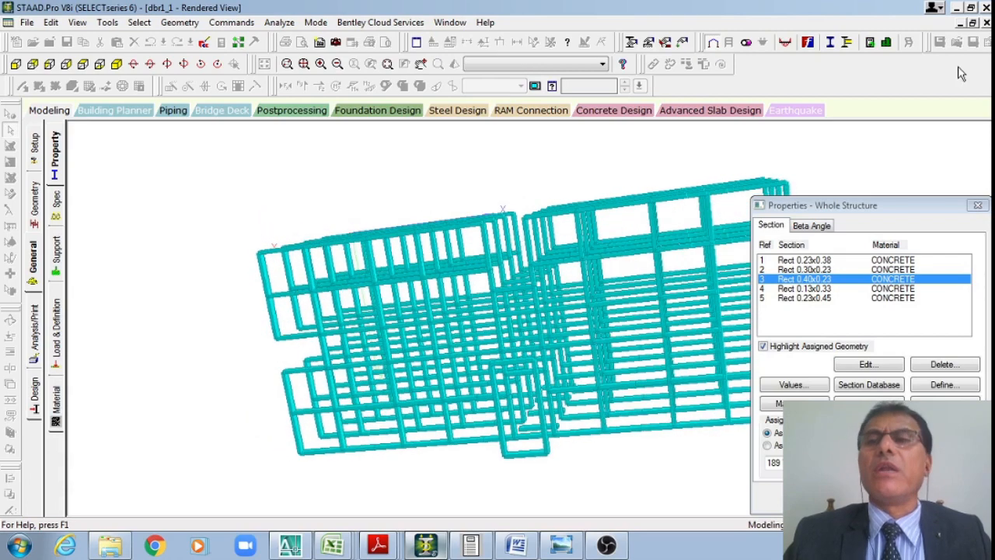
- Close the rendered view and show the beta angle settings for the whole structure
click(986, 23)
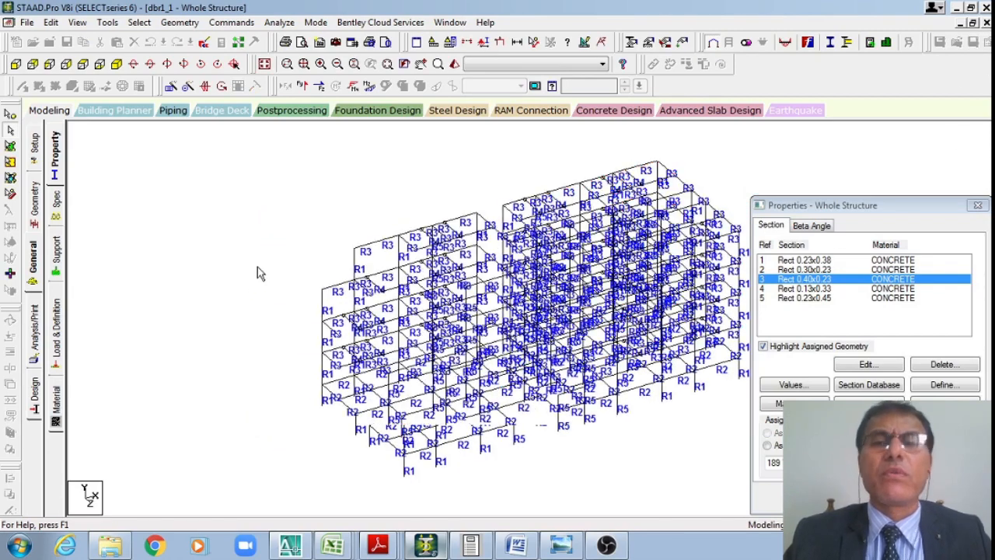
click(814, 226)
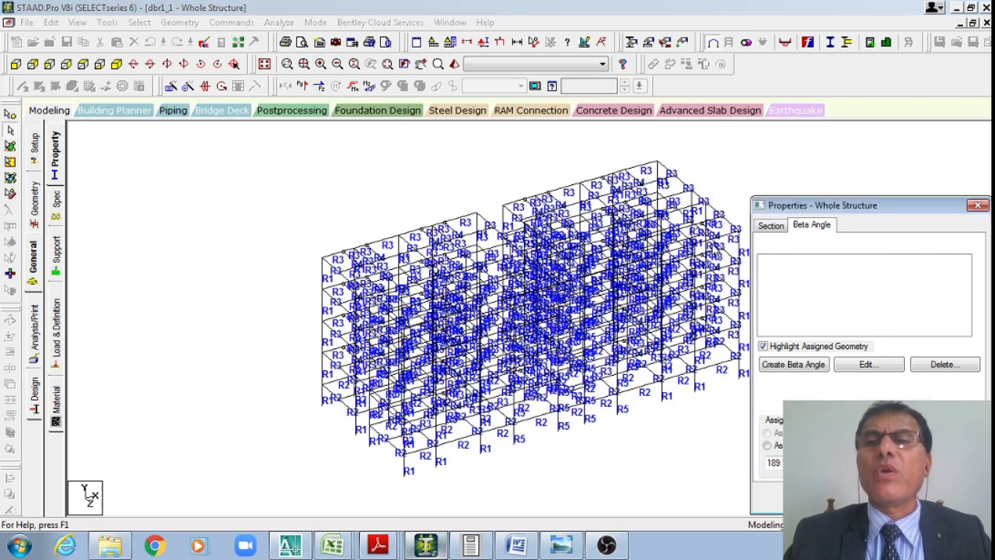
- Show the member specifications and highlight the beams with START MX MZ and END MX MZ releases in plan view
click(151, 254)
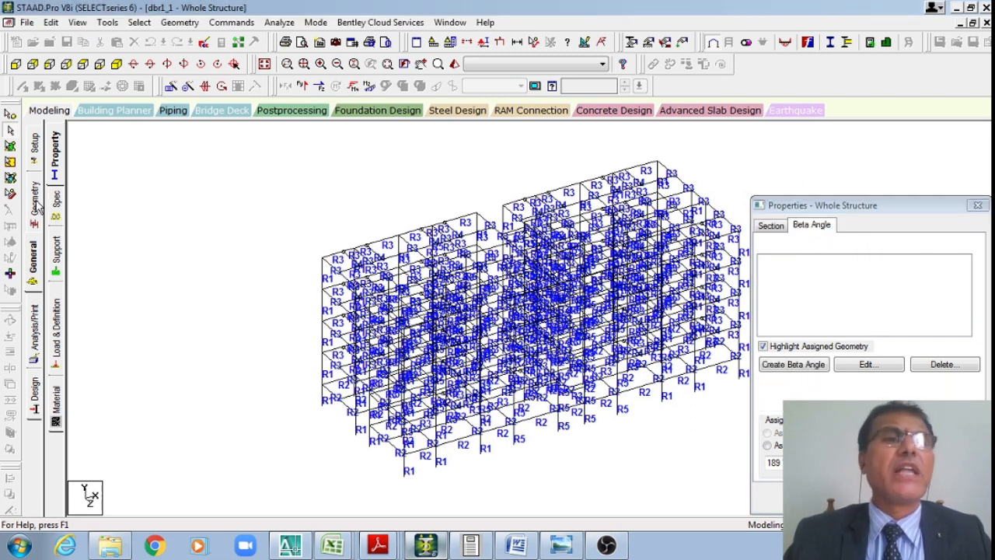
click(58, 208)
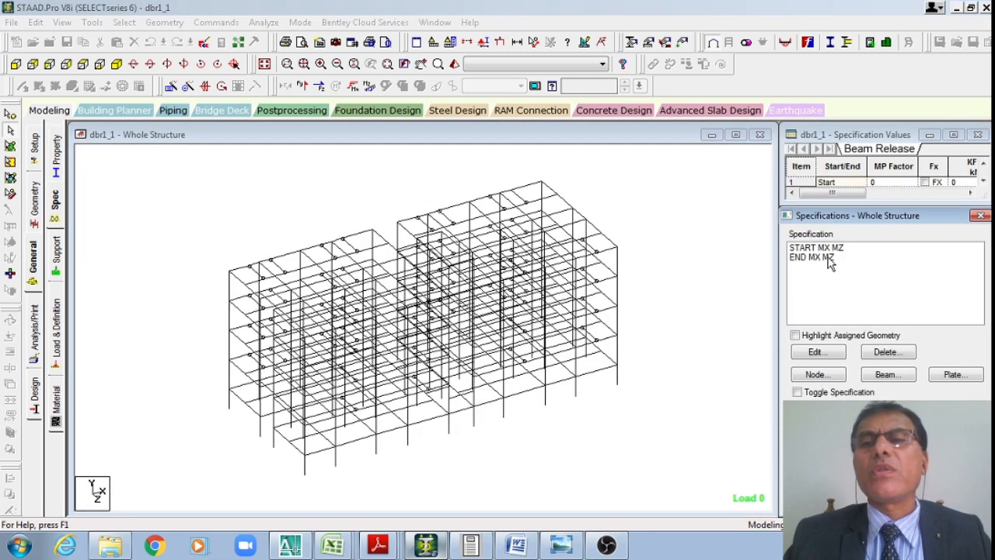
click(821, 248)
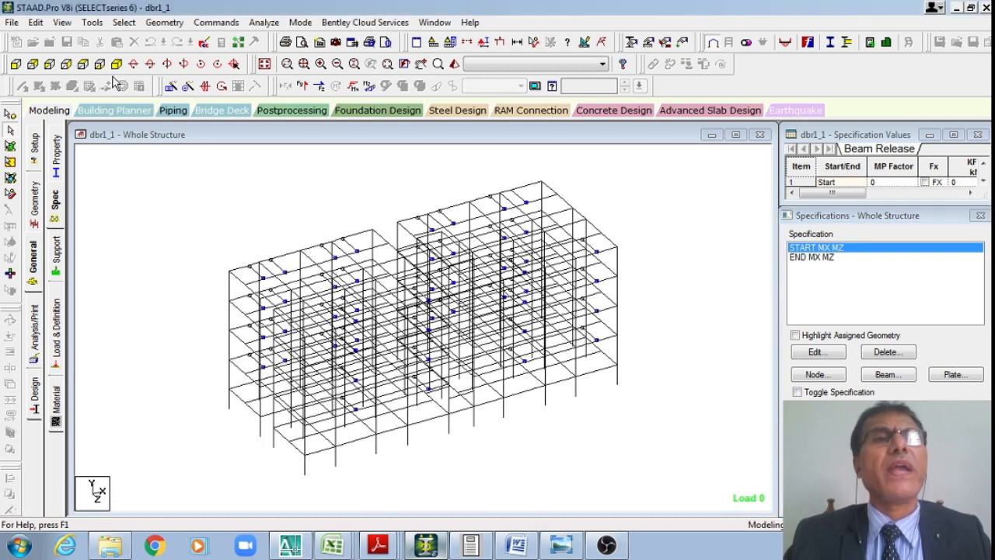
click(83, 64)
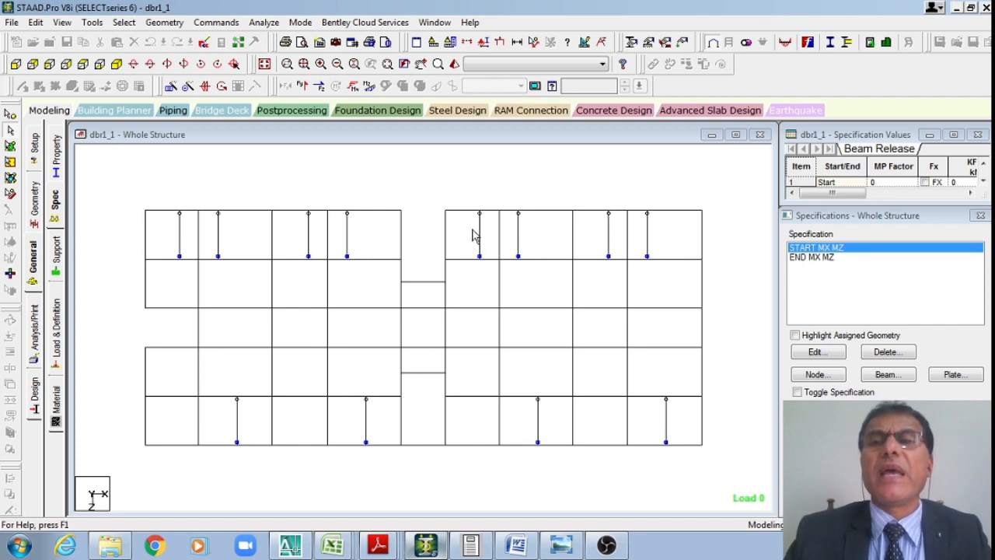
click(799, 257)
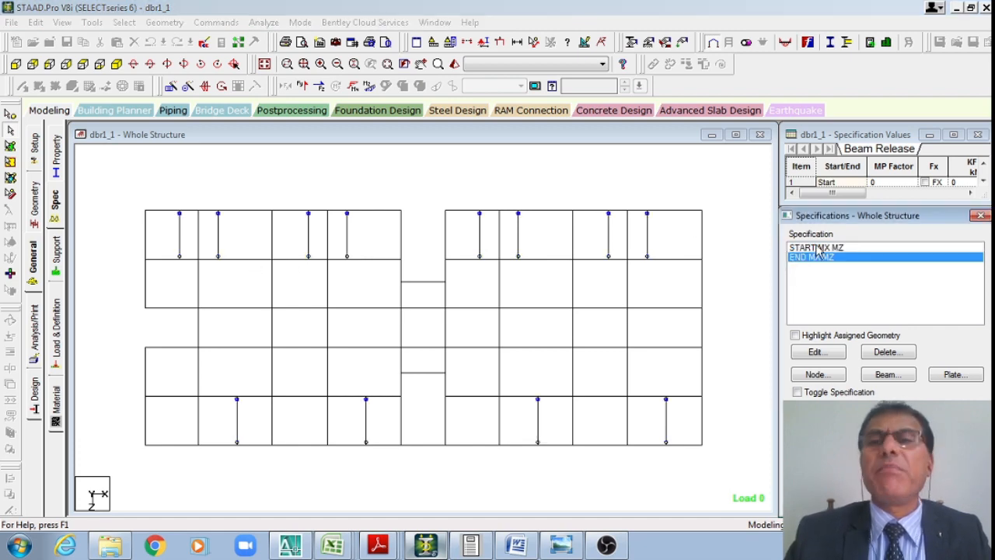
click(816, 248)
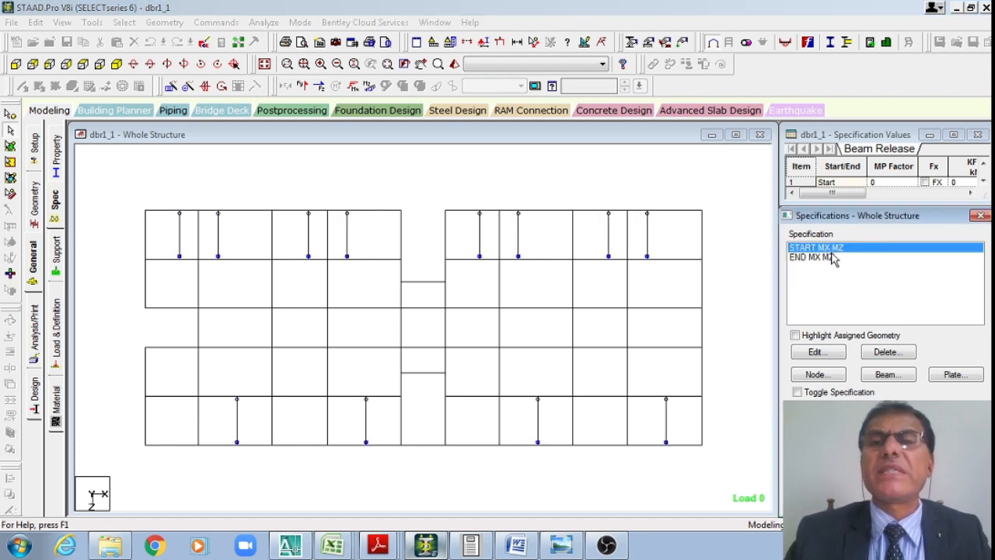
click(813, 258)
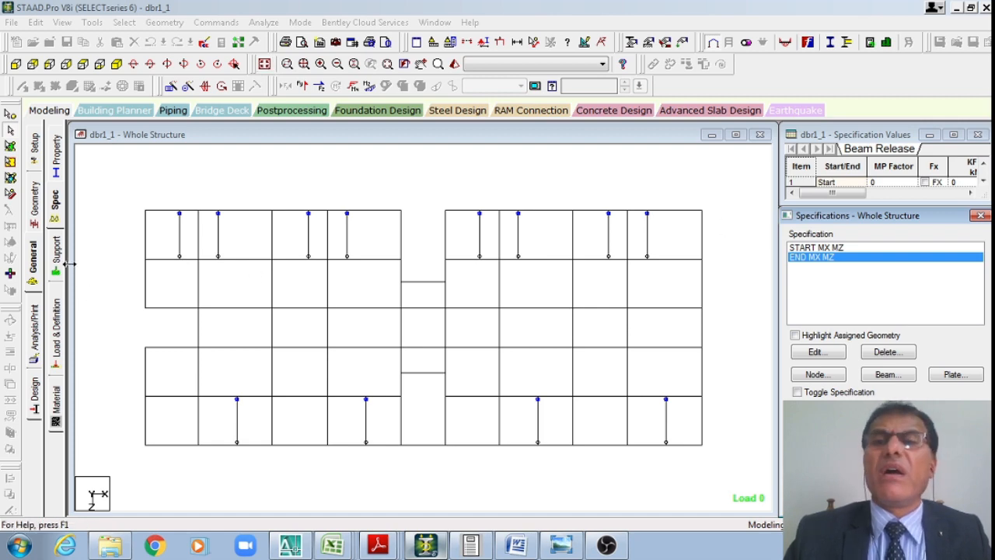
- Show the supports in isometric view, highlight the nodes assigned Support 2 and look at them from the front
click(264, 63)
click(59, 257)
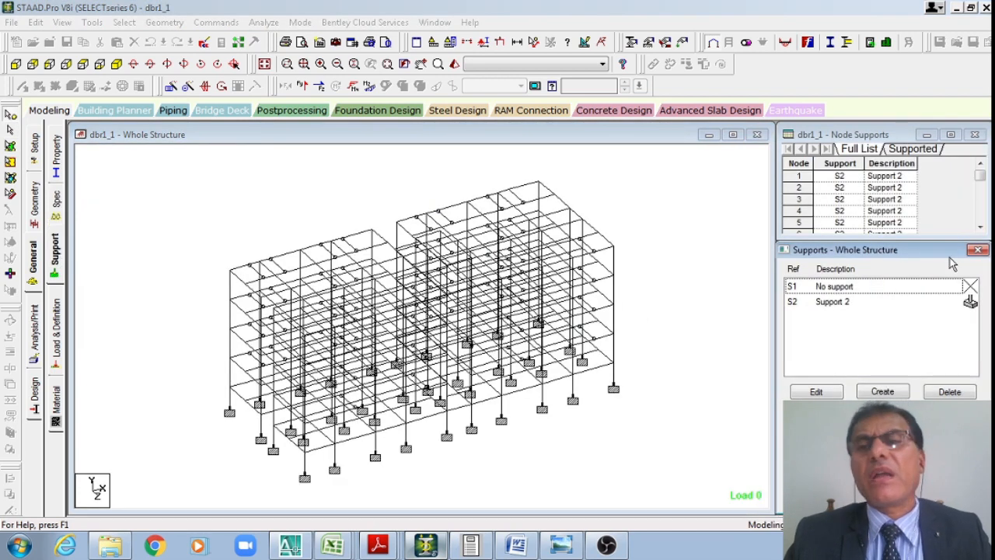
click(816, 303)
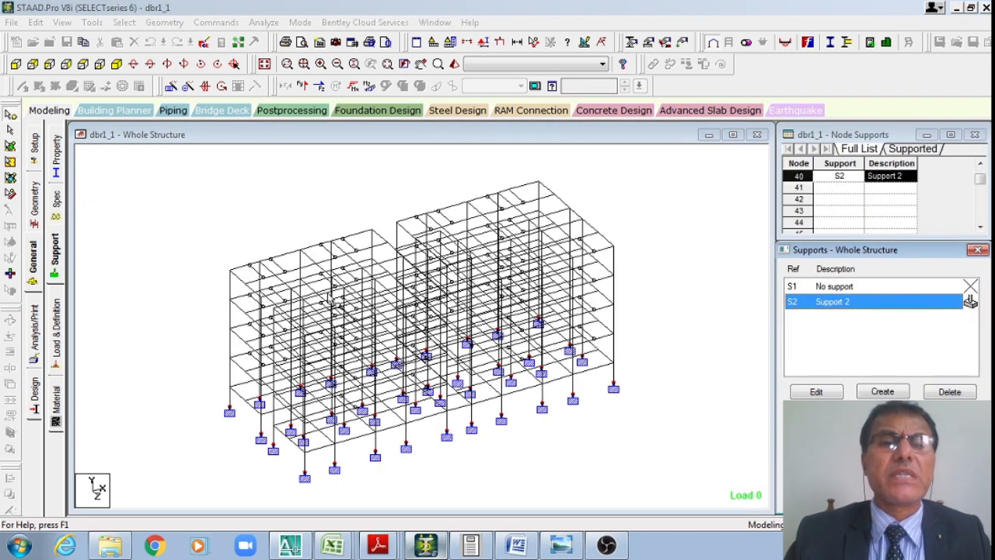
click(16, 64)
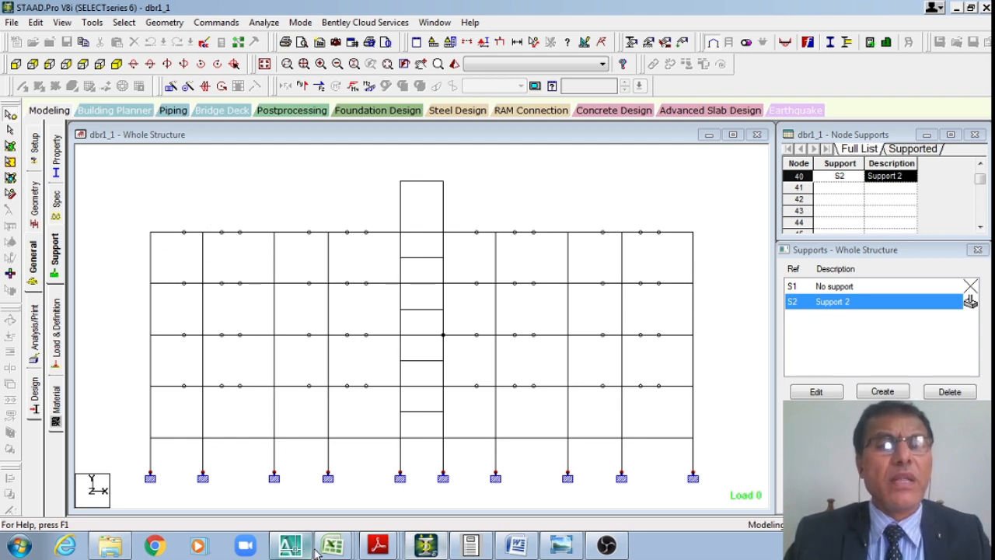
- Switch to the 2BHK drawings in AutoCAD and examine the floor levels and storey heights in Section AA'
click(290, 545)
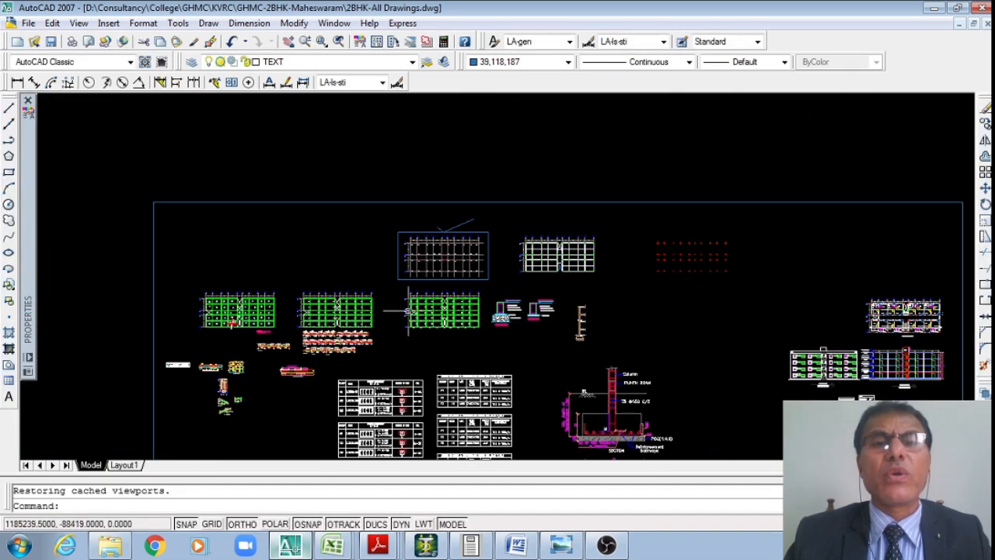
scroll(890, 412, up, 4)
scroll(184, 267, down, 2)
scroll(560, 272, up, 5)
scroll(286, 271, down, 1)
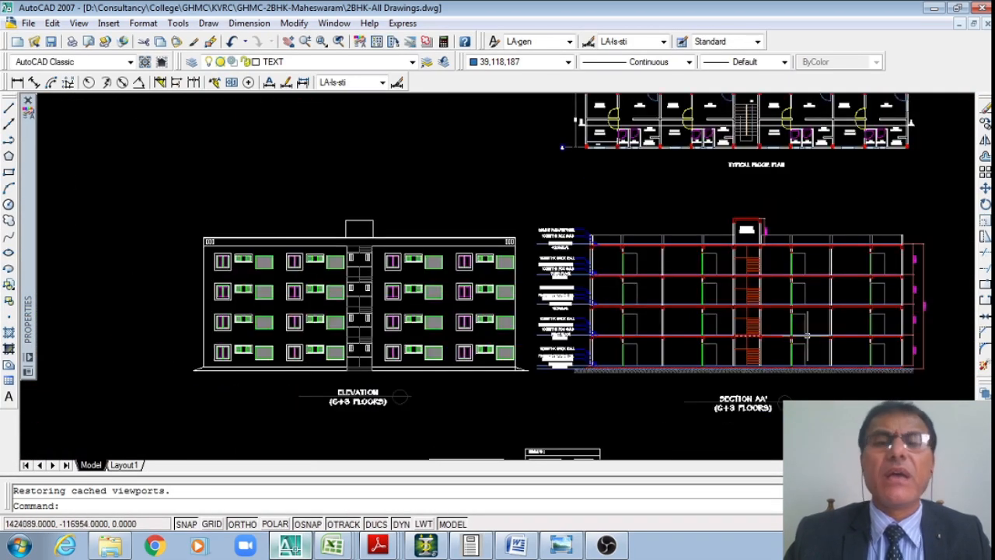
scroll(899, 340, up, 4)
scroll(295, 302, down, 3)
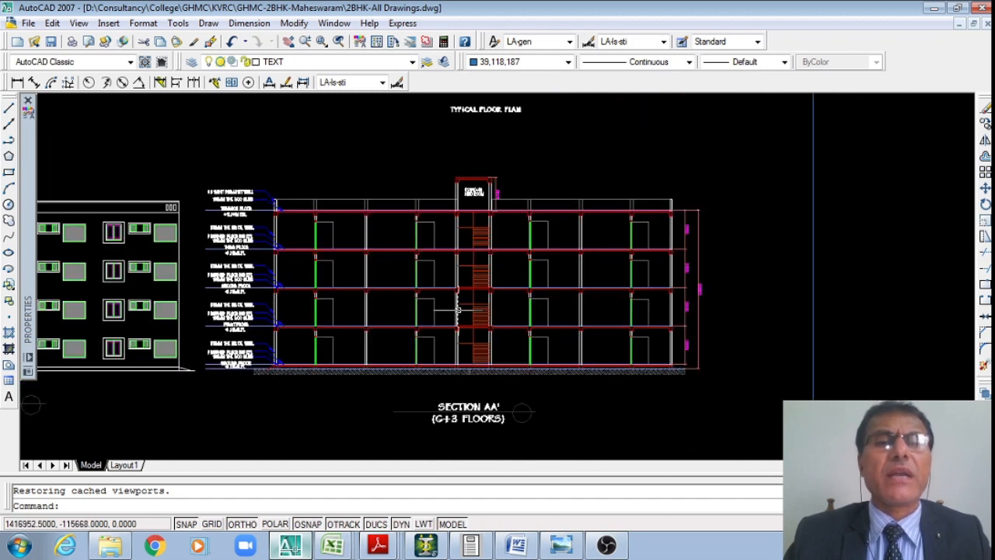
scroll(458, 311, up, 2)
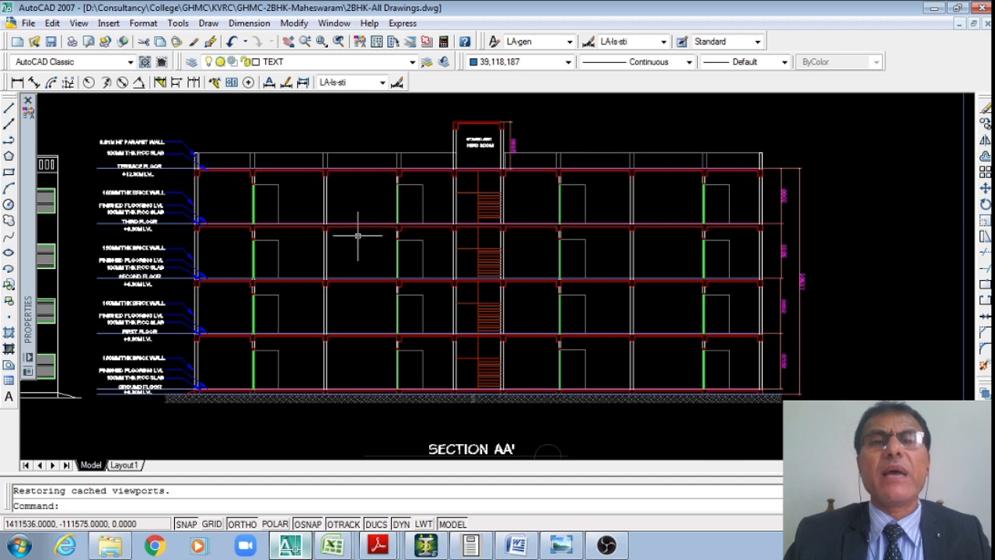
click(160, 107)
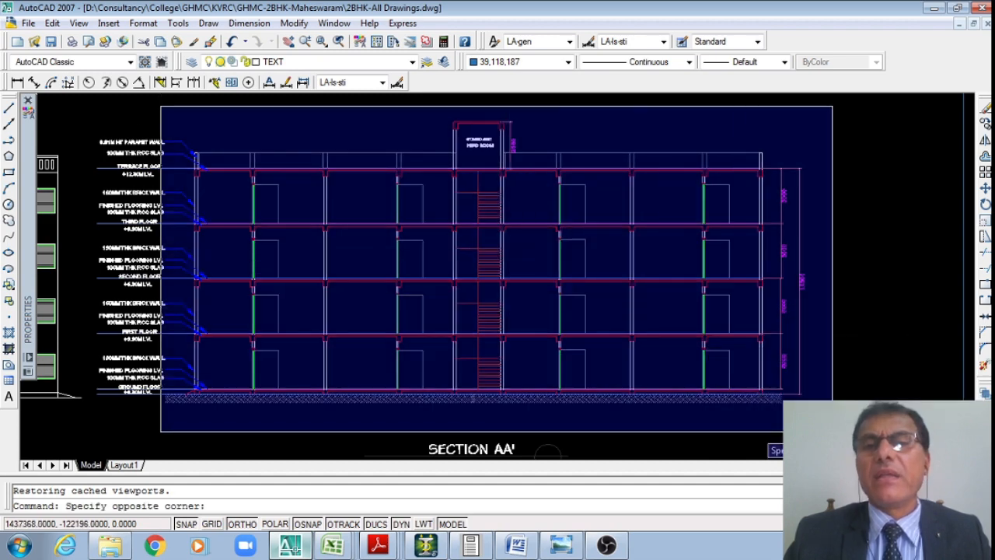
click(832, 431)
key(Escape)
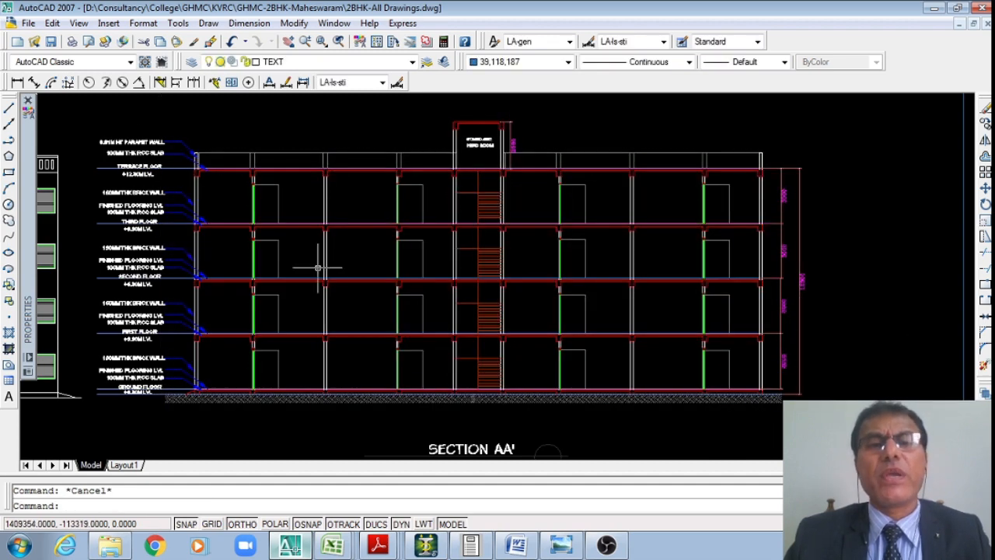
- Switch back to STAAD.Pro, show the load definitions with the model in isometric view and open the wind TYPE 1 intensity table
click(427, 544)
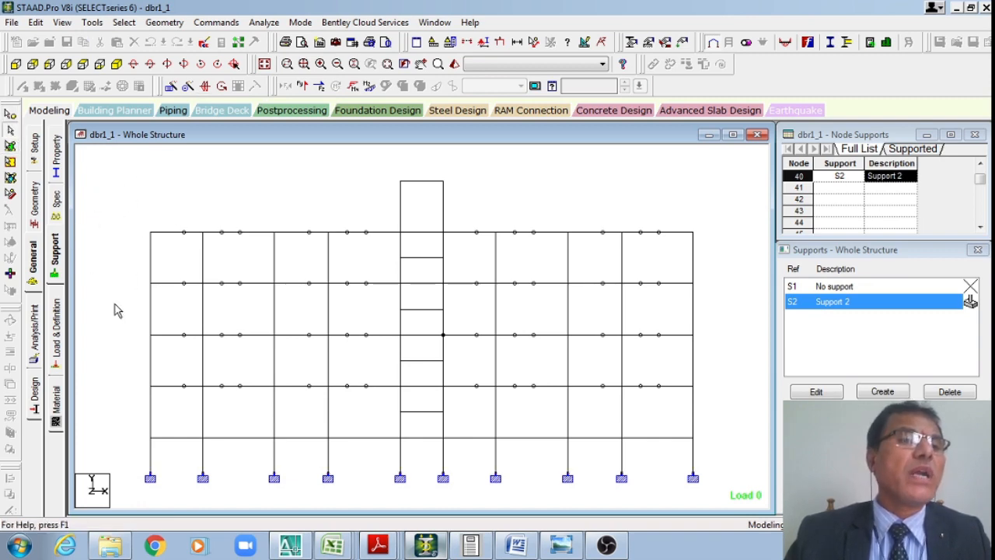
click(56, 350)
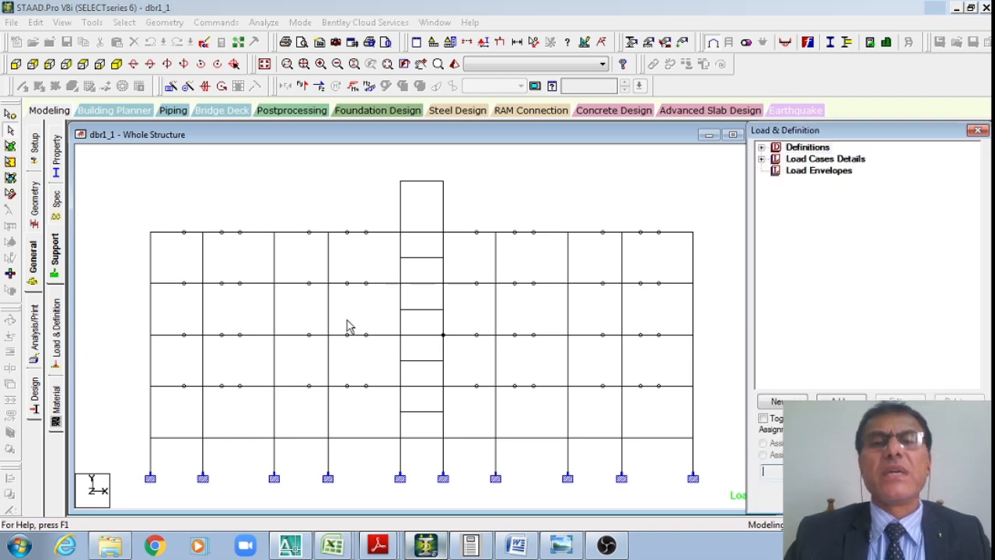
click(265, 64)
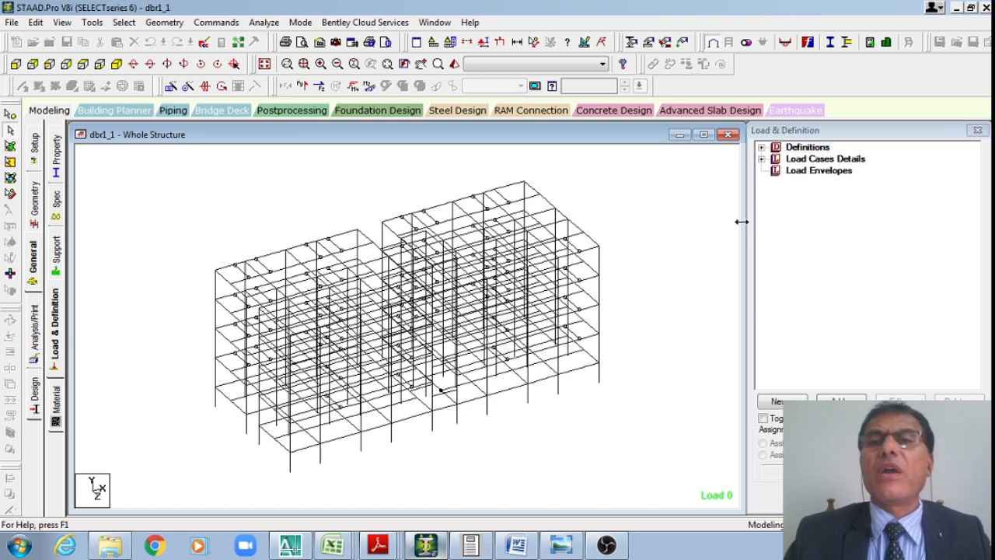
click(762, 148)
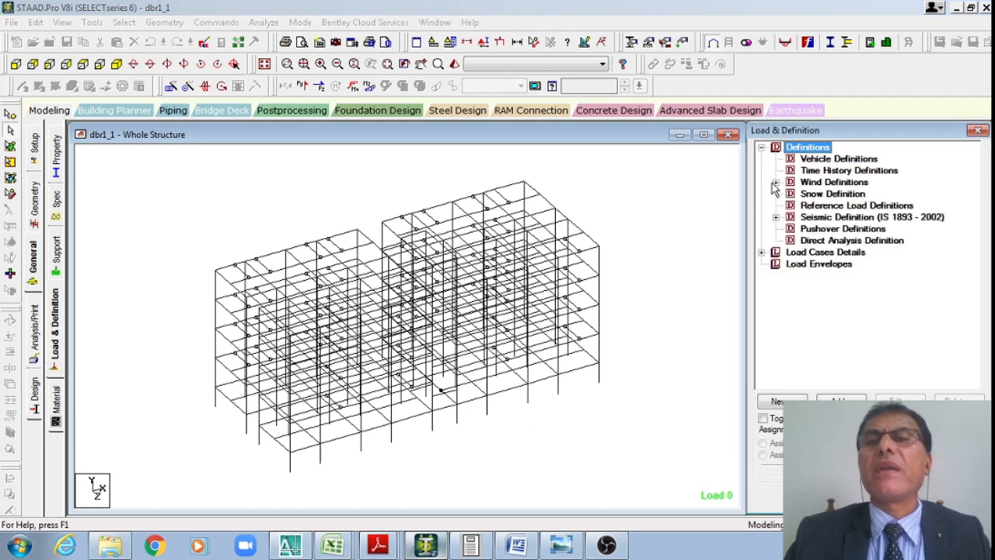
click(775, 183)
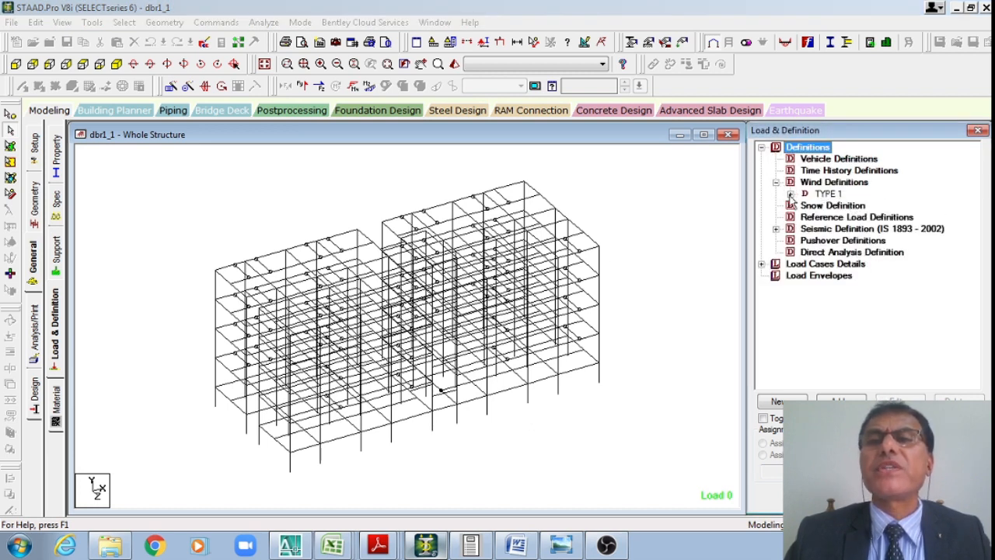
click(790, 193)
double_click(849, 205)
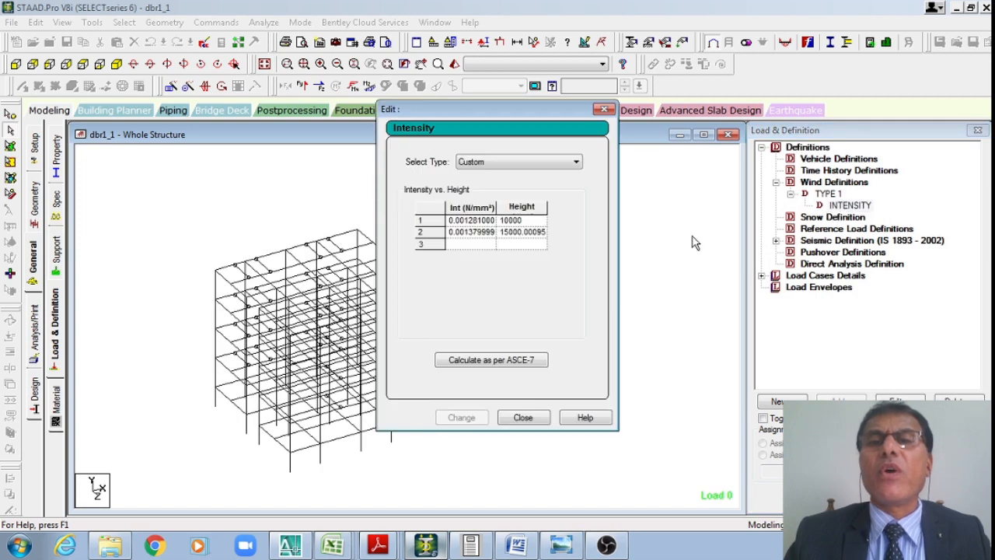
- Compare the design wind pressures in K10:K11 of the Excel load sheet with the STAAD.Pro intensity table, and close the table
click(344, 542)
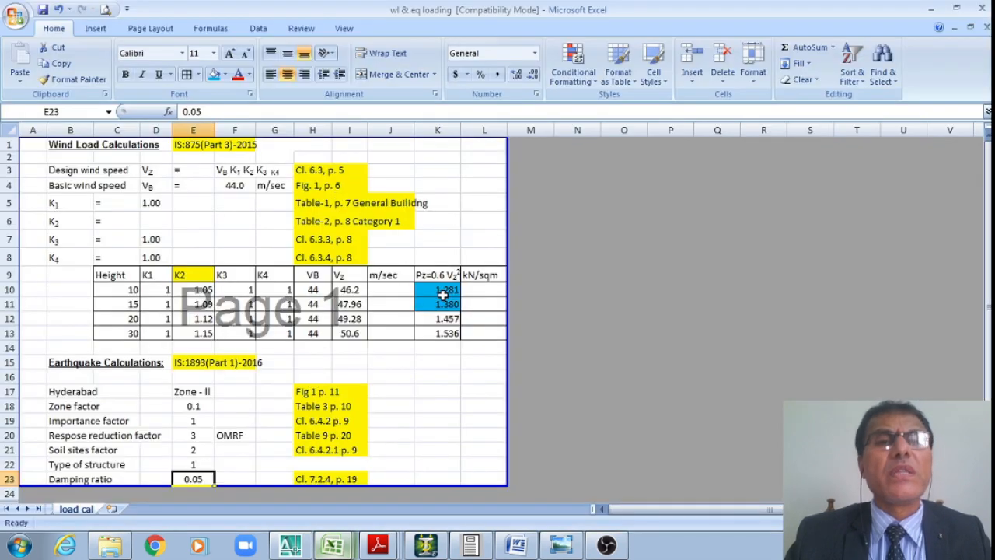
drag(443, 293, 448, 303)
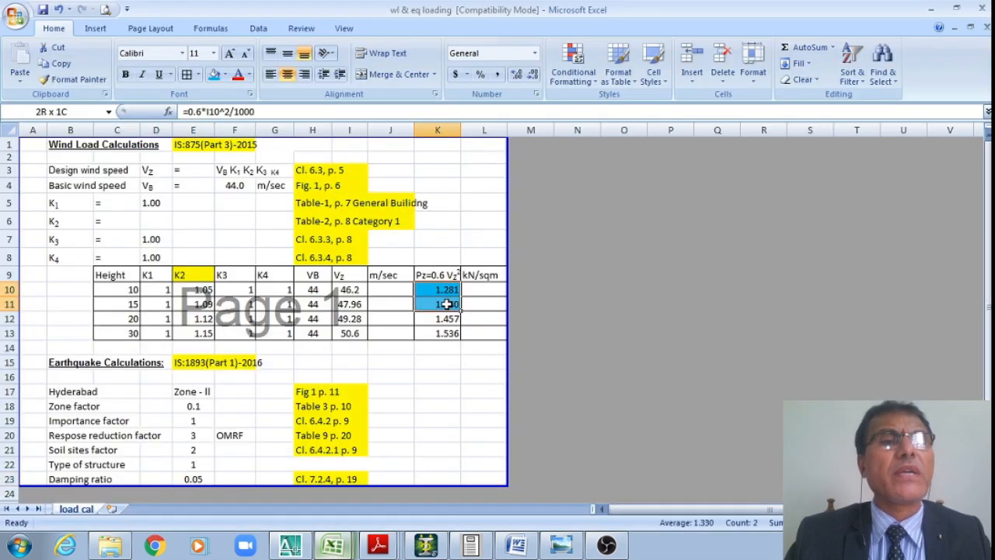
drag(447, 304, 449, 311)
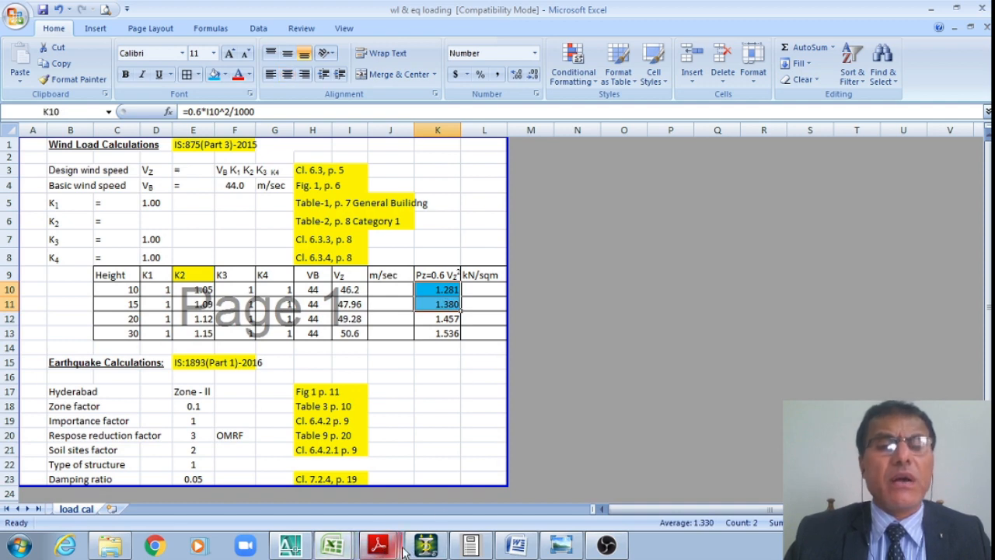
click(426, 545)
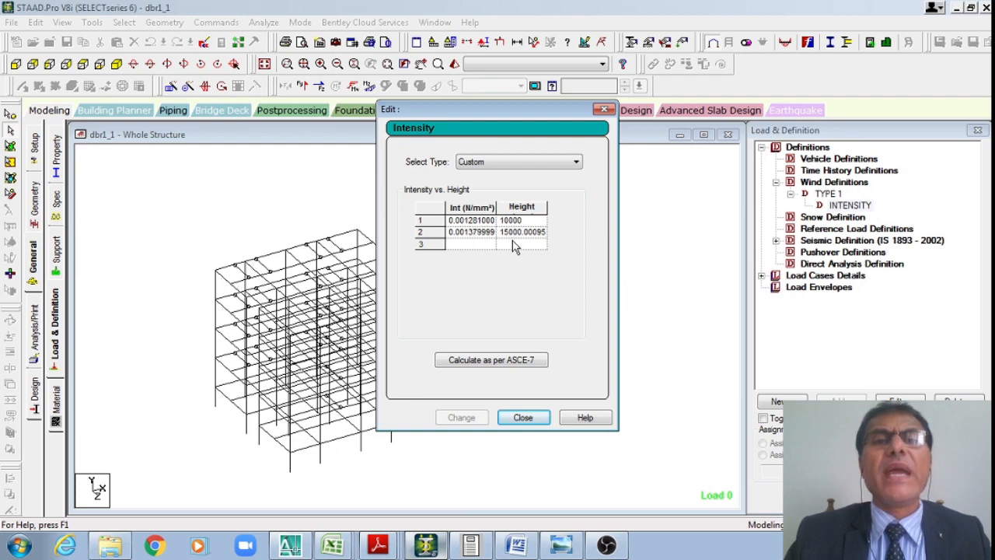
click(604, 108)
- Check the coordinates of the base node and the roof node at the building's corner to find its height
click(10, 118)
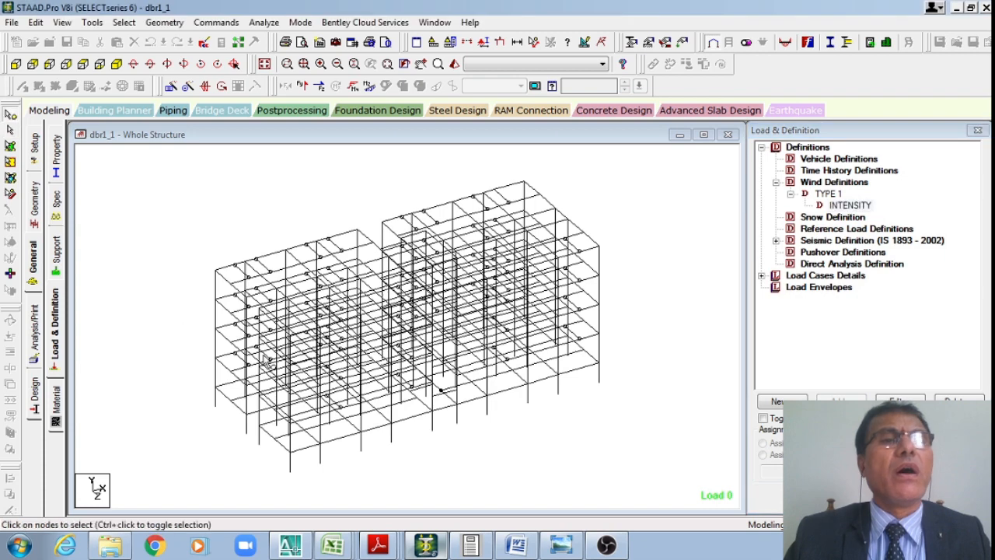
double_click(216, 406)
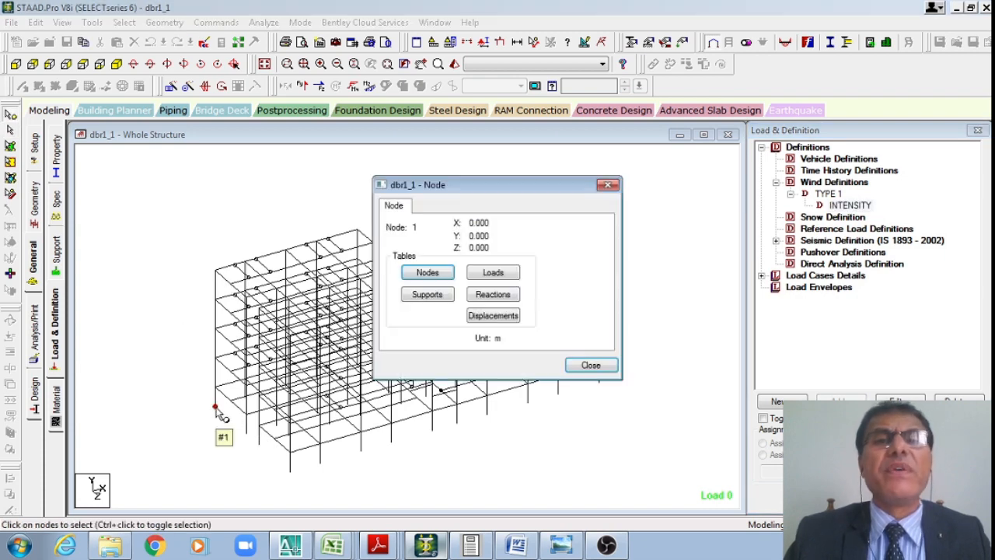
double_click(215, 270)
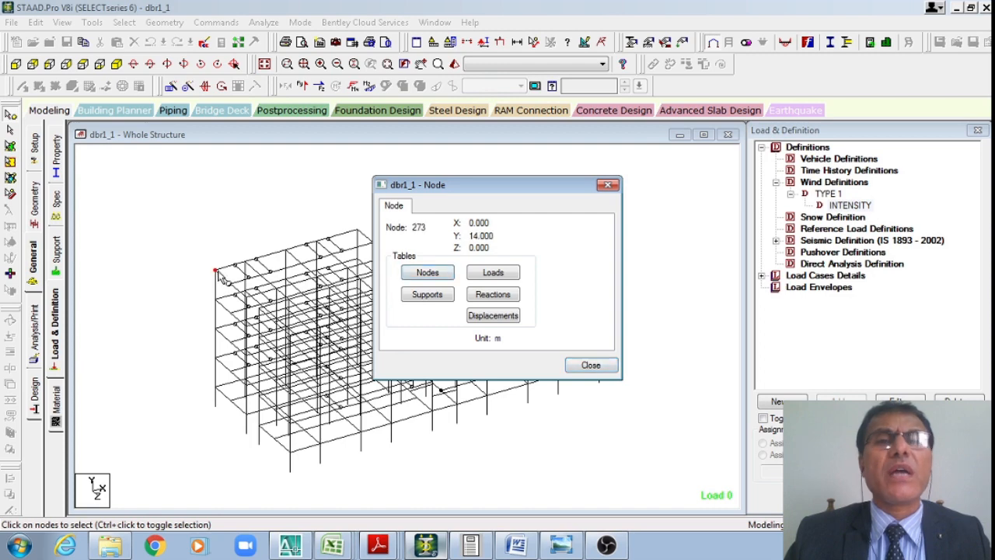
click(607, 185)
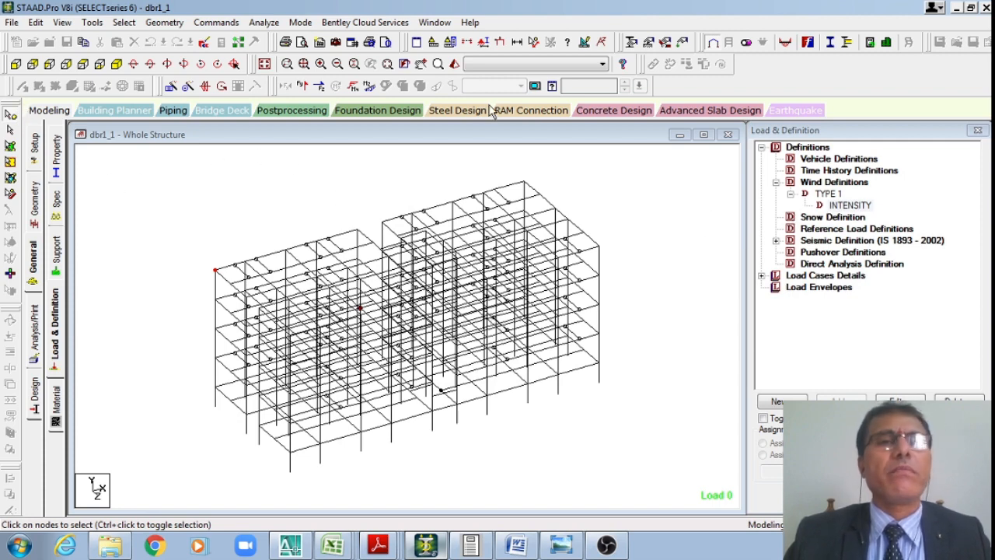
- Review the wind TYPE 1 intensity-versus-height values again, close them and collapse the wind definitions
click(775, 183)
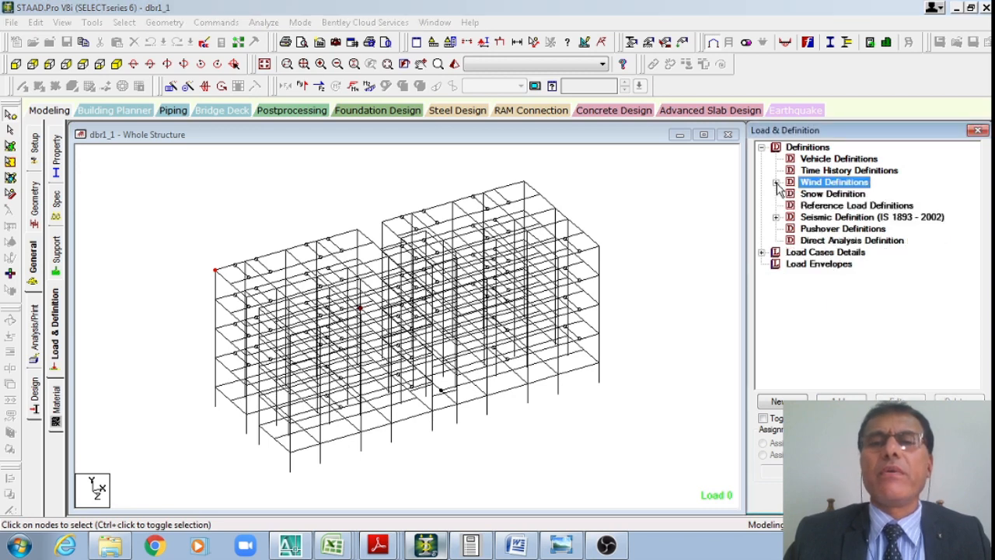
click(775, 184)
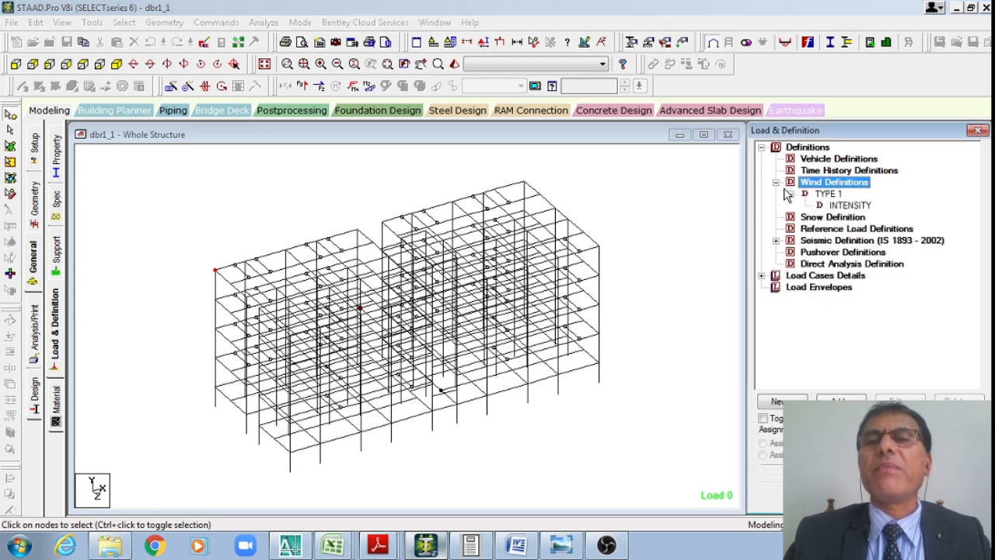
double_click(839, 205)
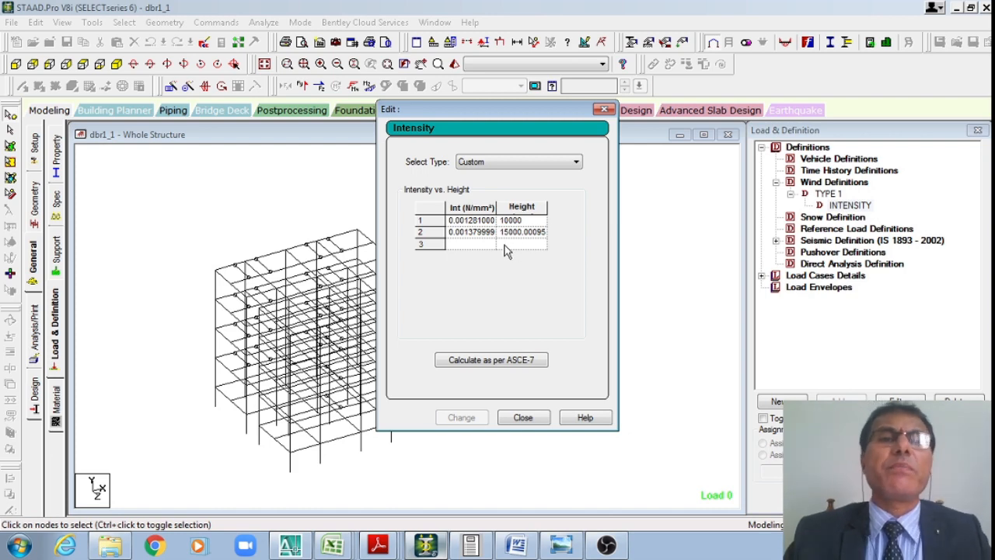
click(604, 109)
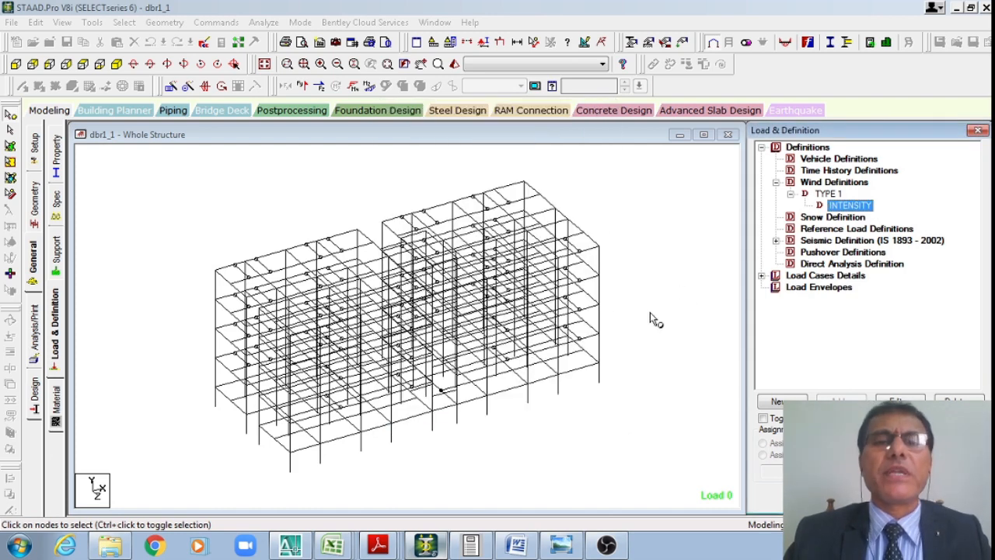
click(775, 182)
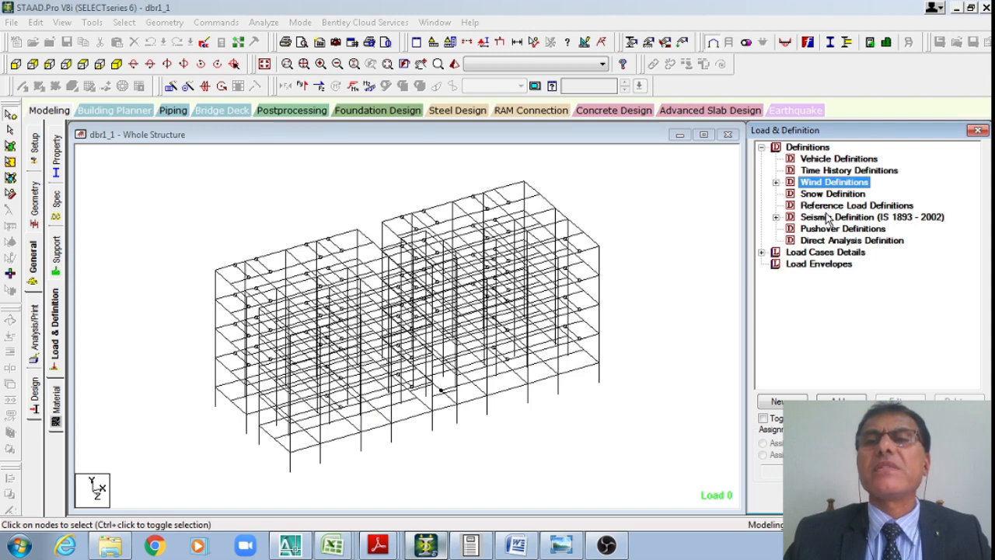
- Expand the IS 1893 - 2002 seismic definition and open its zone entry to show the seismic parameters
click(775, 217)
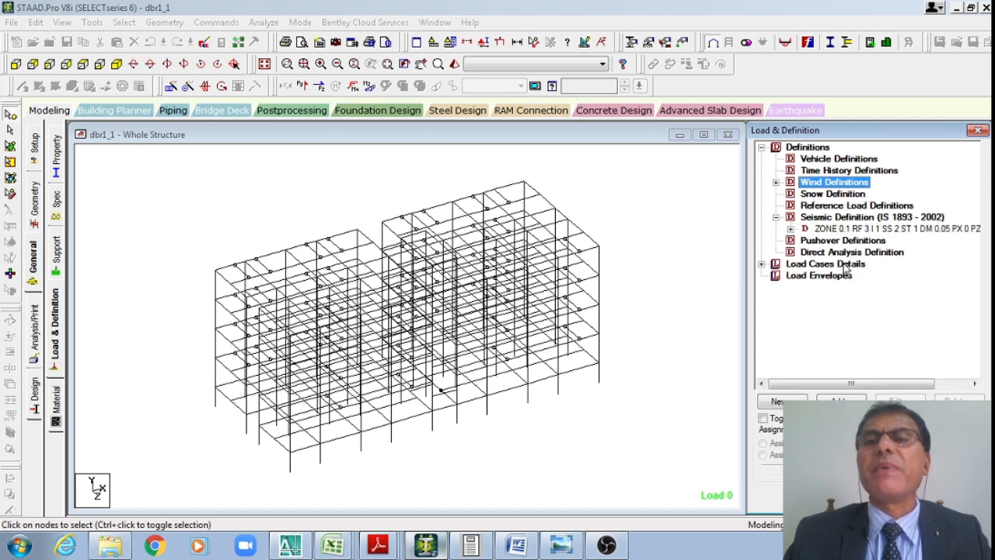
click(933, 220)
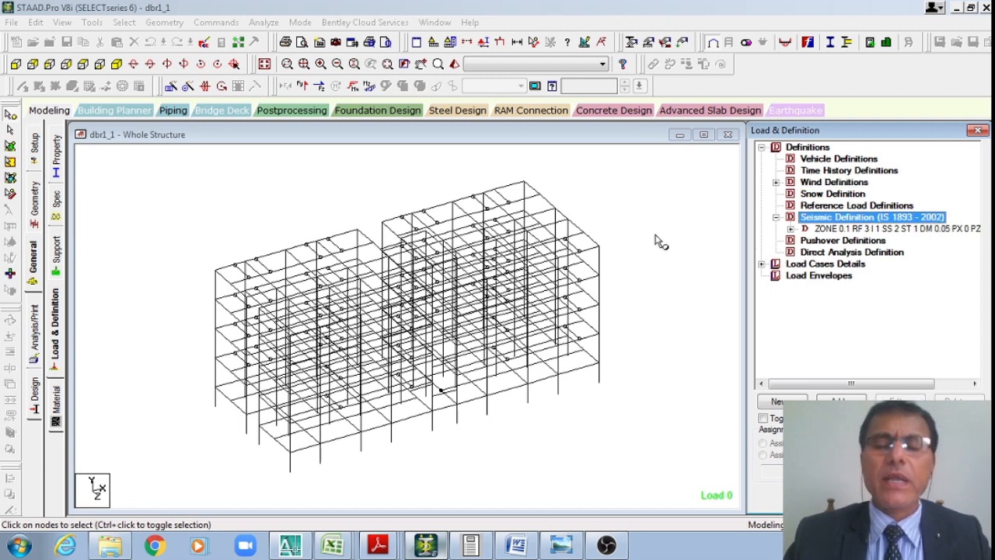
click(11, 130)
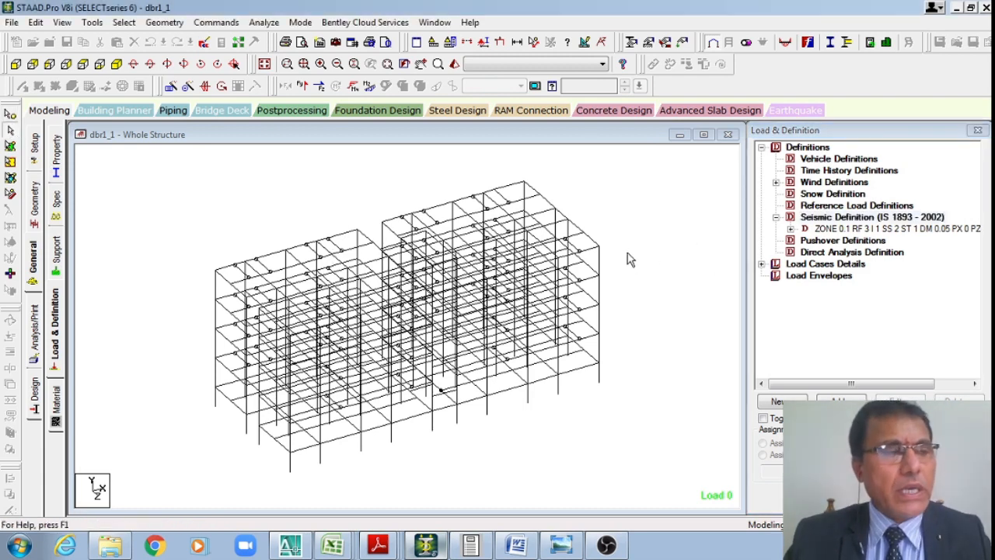
double_click(846, 228)
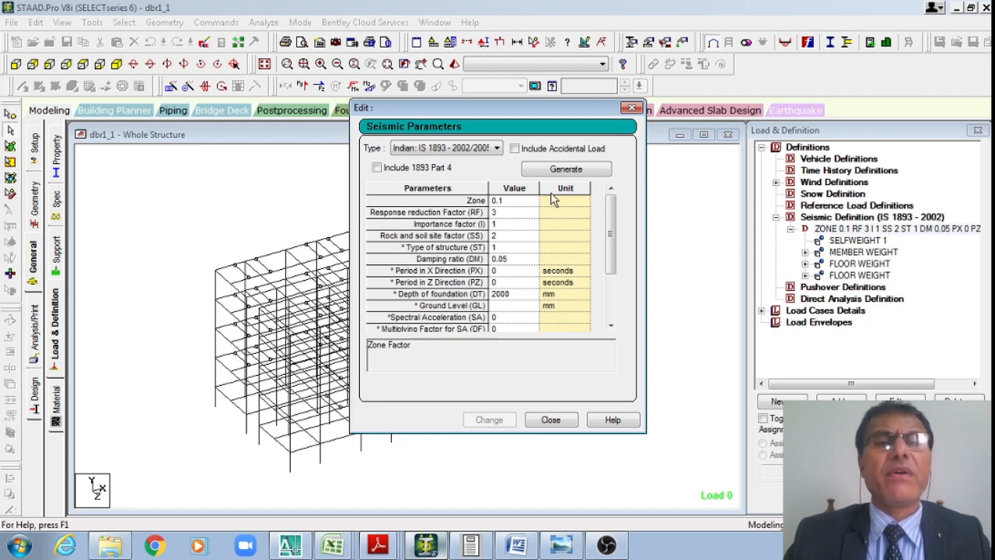
- Review the zone, response reduction, importance, soil site, damping ratio and foundation depth parameters, and close the seismic parameters without changes
click(516, 202)
click(516, 214)
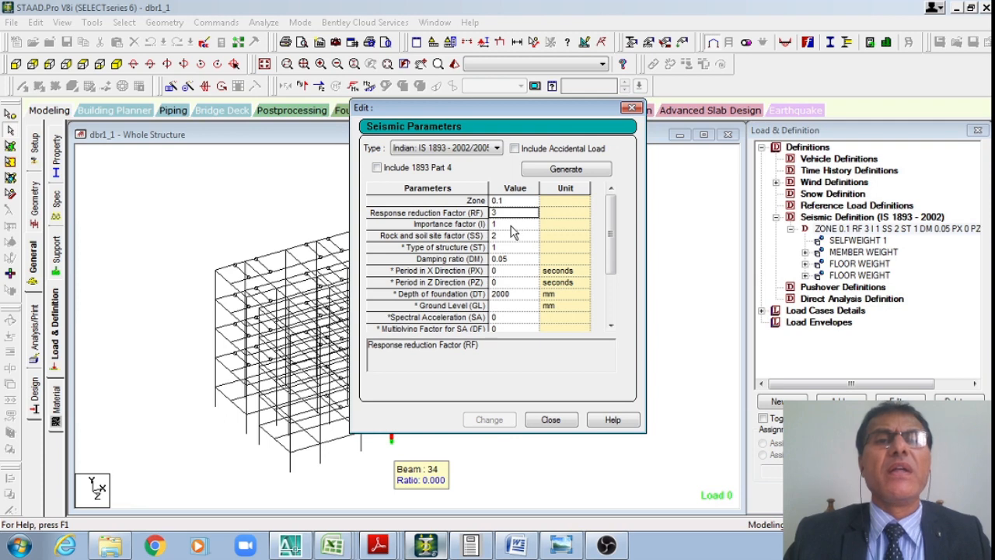
click(513, 224)
click(513, 239)
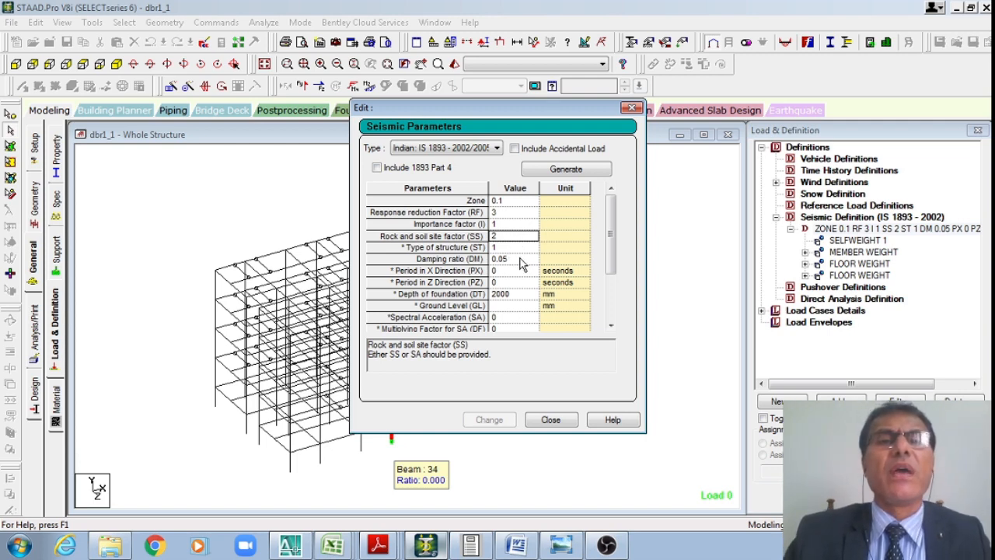
click(519, 259)
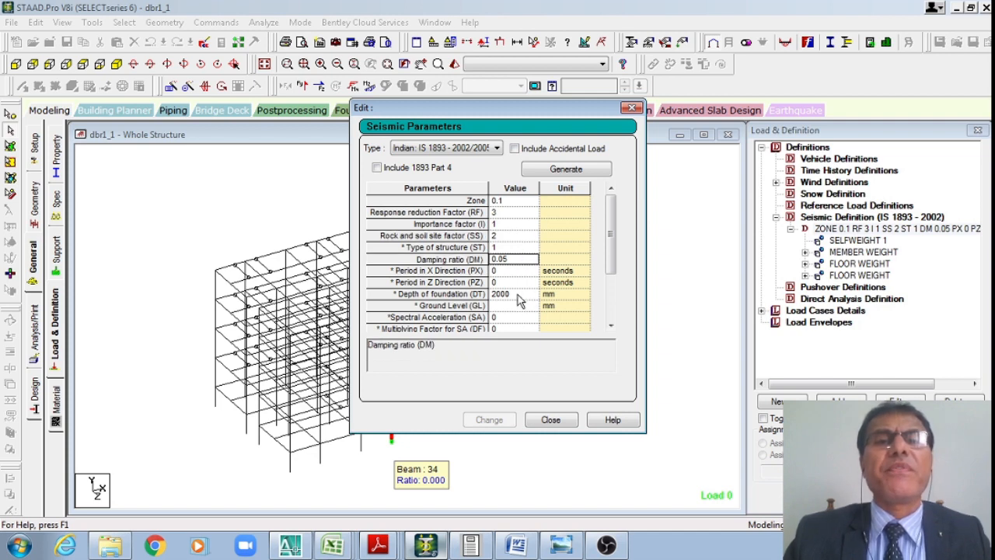
click(519, 296)
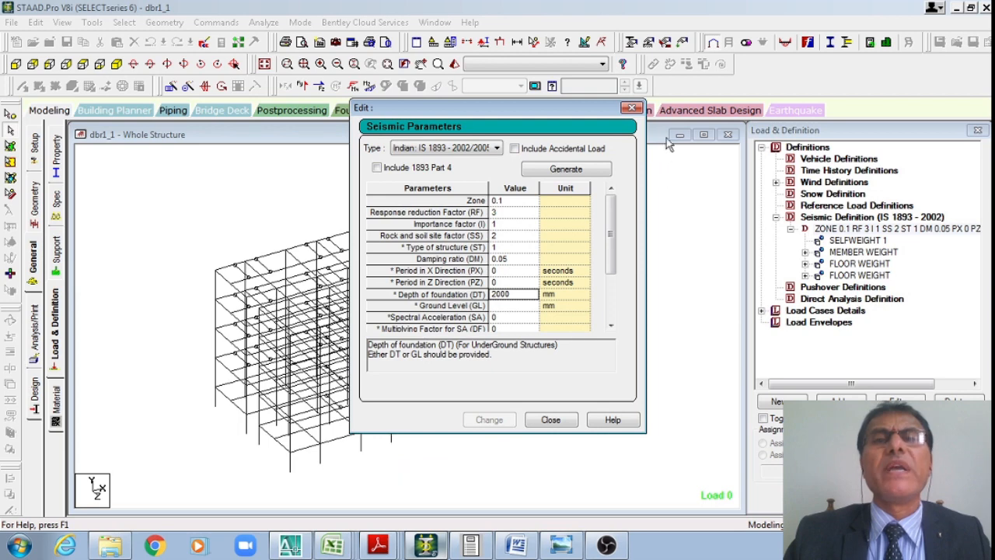
click(632, 109)
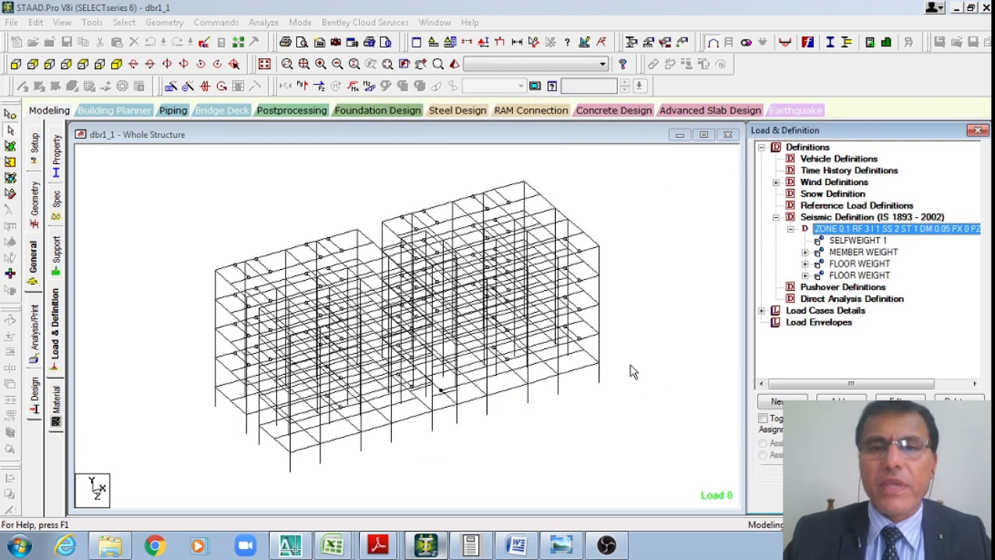
- Check the seismic selfweight and highlight the beams assigned to the member weights UNI 17.6, 6.5, 4.25, 1.95 and 5.75
click(838, 242)
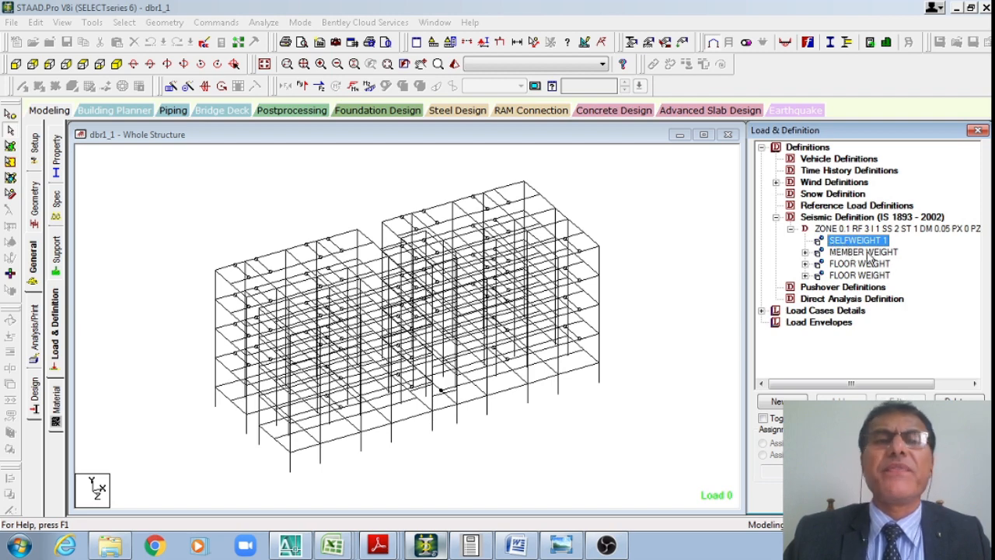
click(868, 253)
click(806, 253)
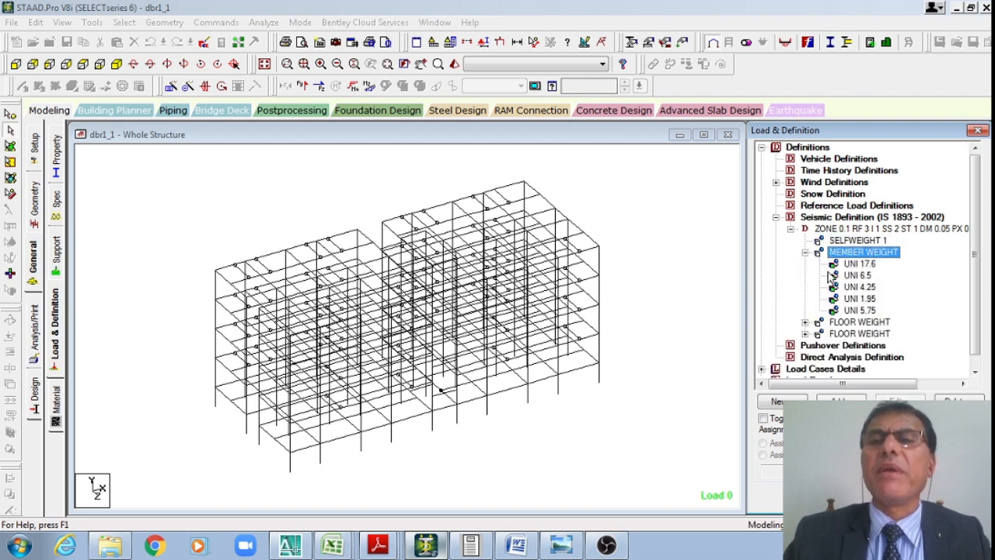
click(869, 266)
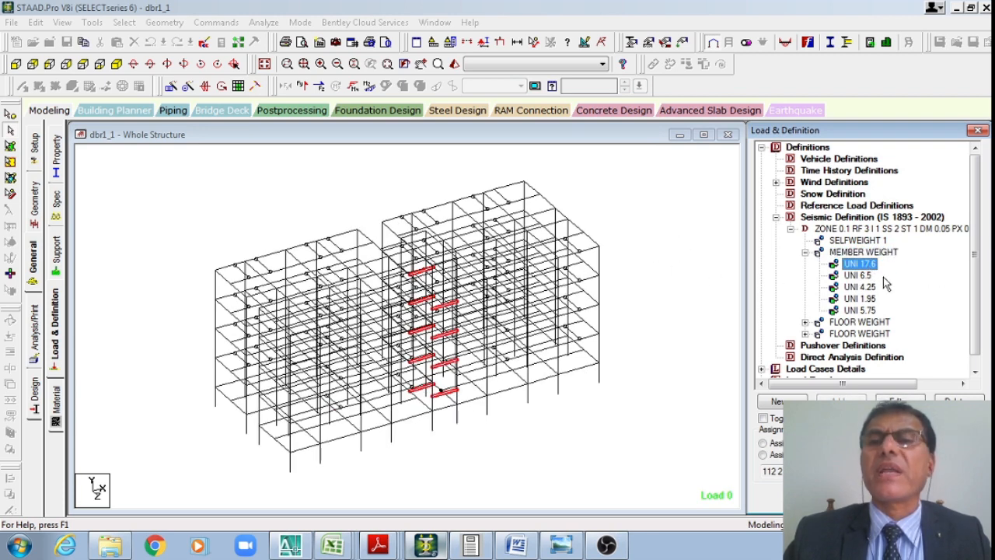
click(858, 276)
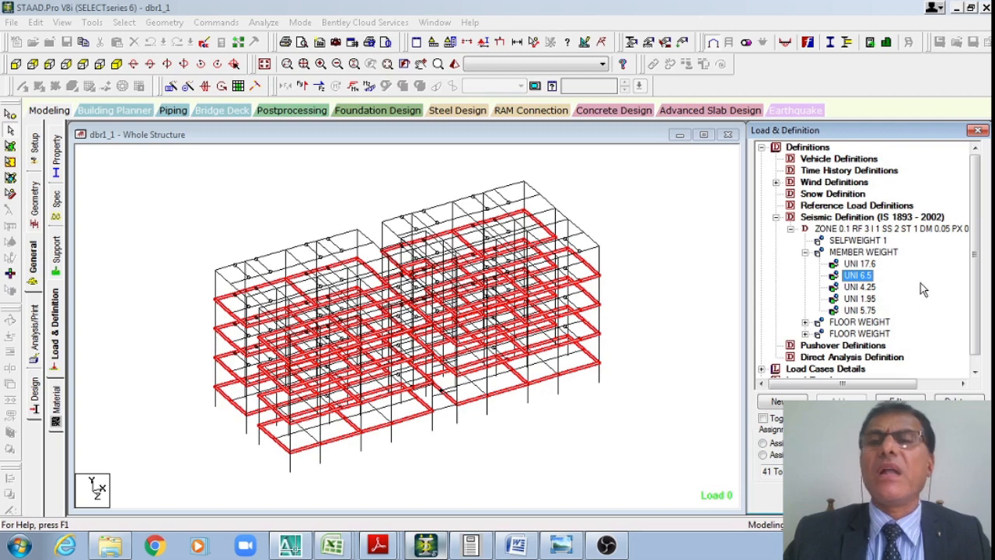
click(859, 287)
click(860, 299)
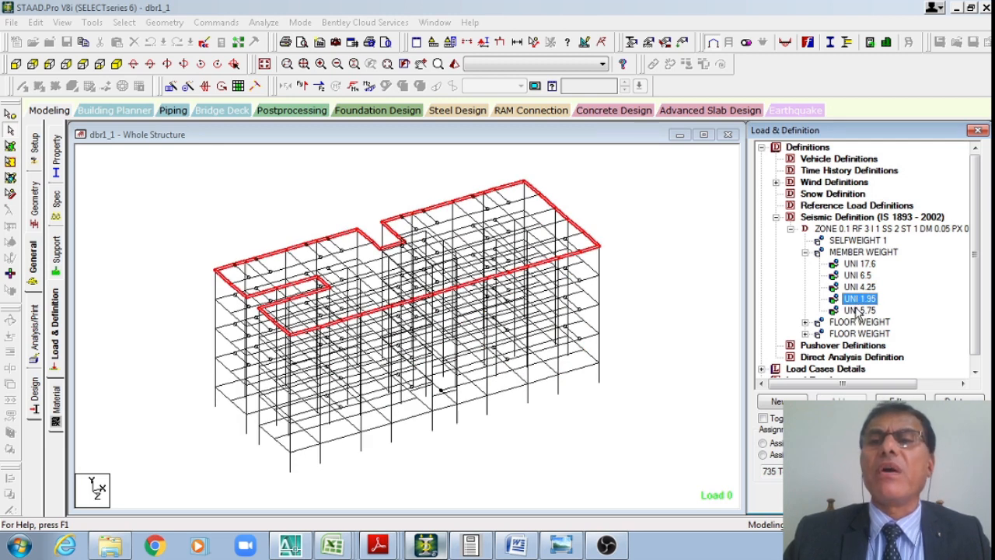
click(861, 289)
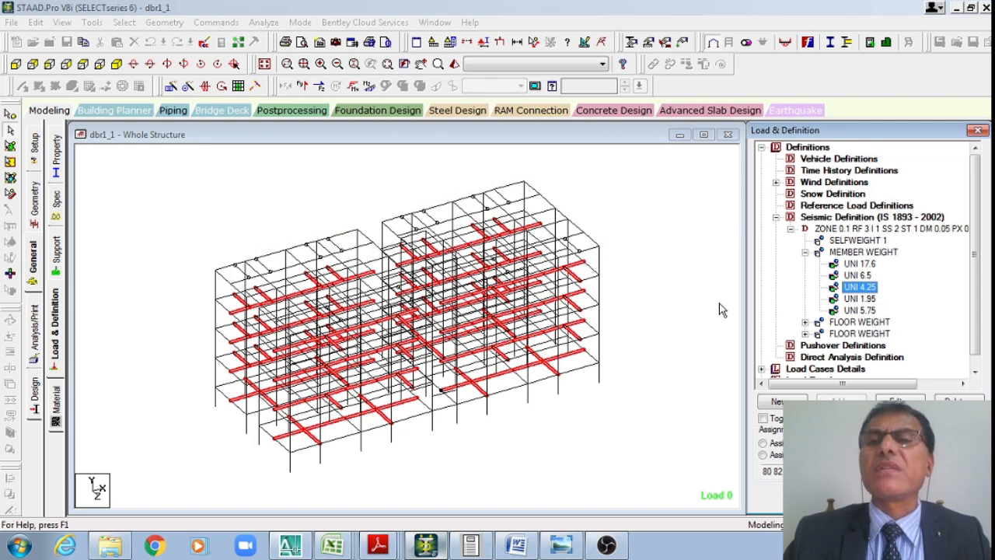
click(859, 275)
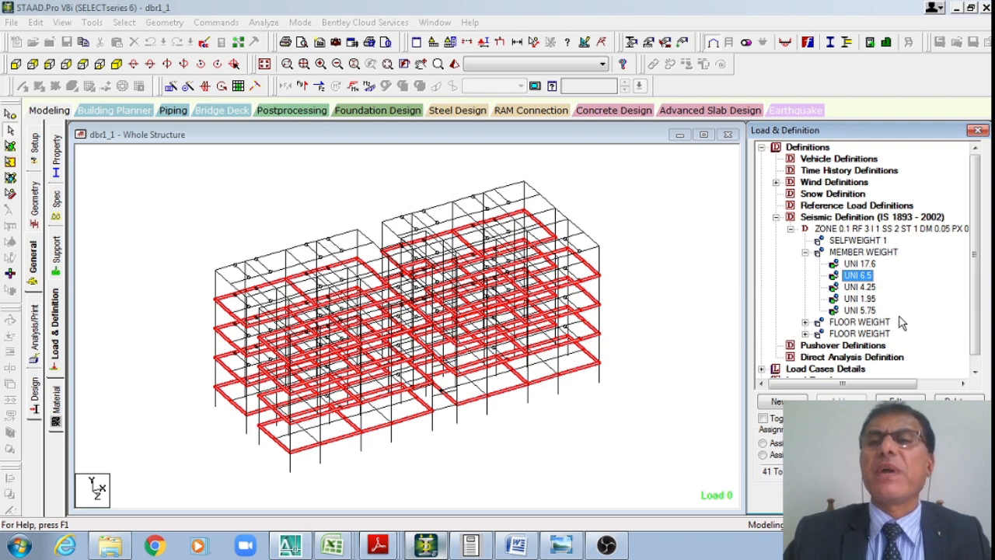
click(860, 311)
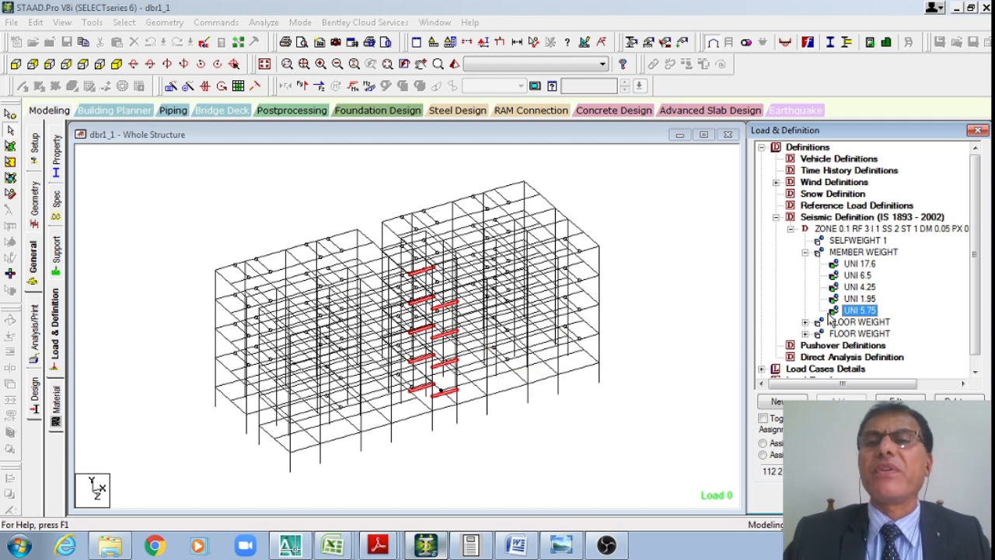
- Expand the first floor weight group of the seismic definition and go through its YRANGE floor load entries
click(805, 322)
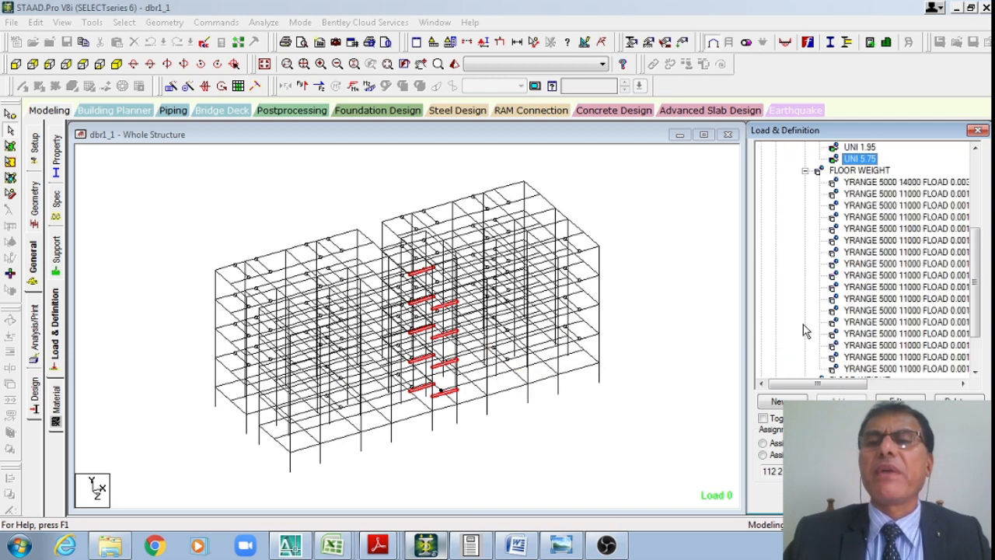
click(870, 182)
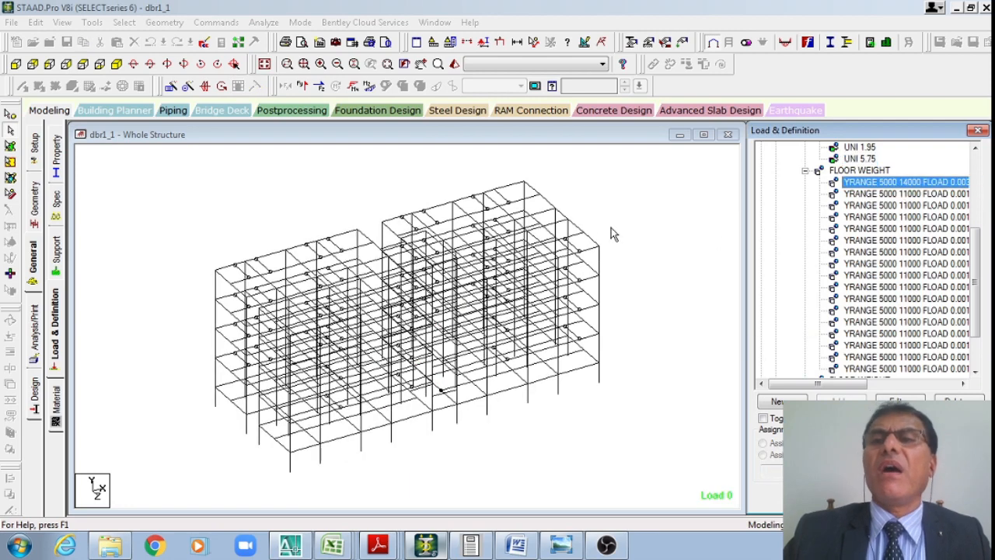
key(Down)
key(Down)
key(Down)
key(Down)
key(Down)
key(Down)
key(Down)
key(Down)
key(Down)
key(Down)
key(Down)
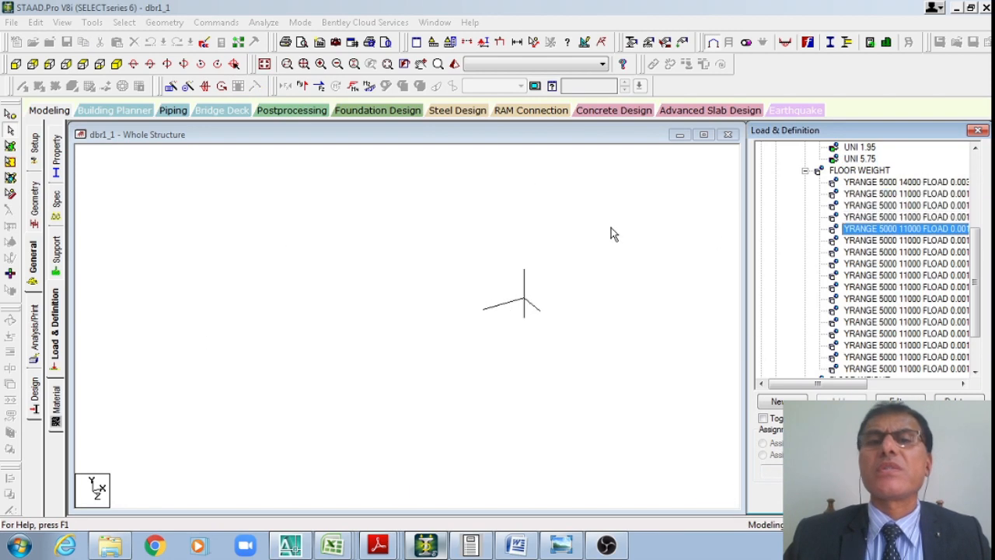
key(Down)
key(Down)
key(Down)
key(Down)
key(Down)
key(Down)
key(Down)
key(Down)
key(Down)
key(Down)
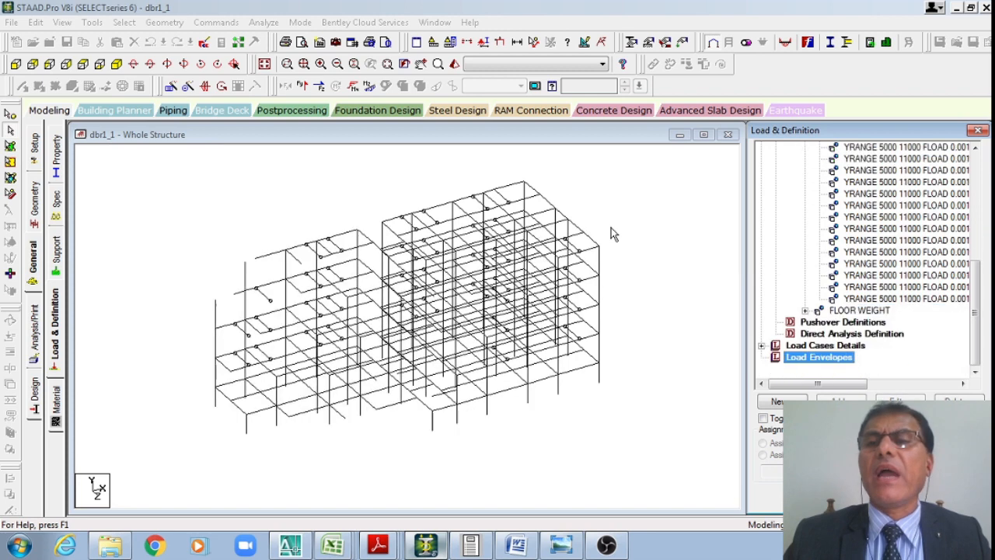
drag(977, 288, 974, 282)
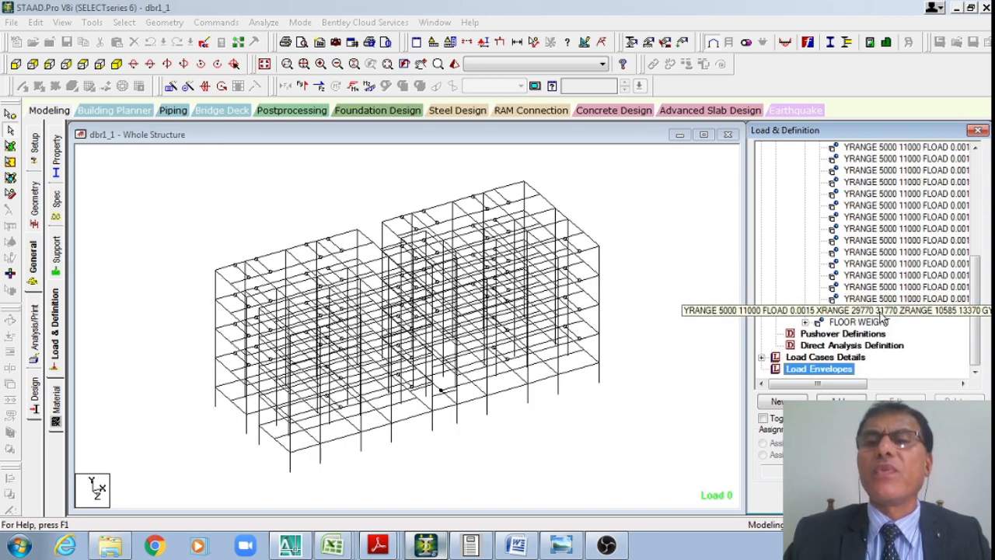
click(805, 321)
click(903, 338)
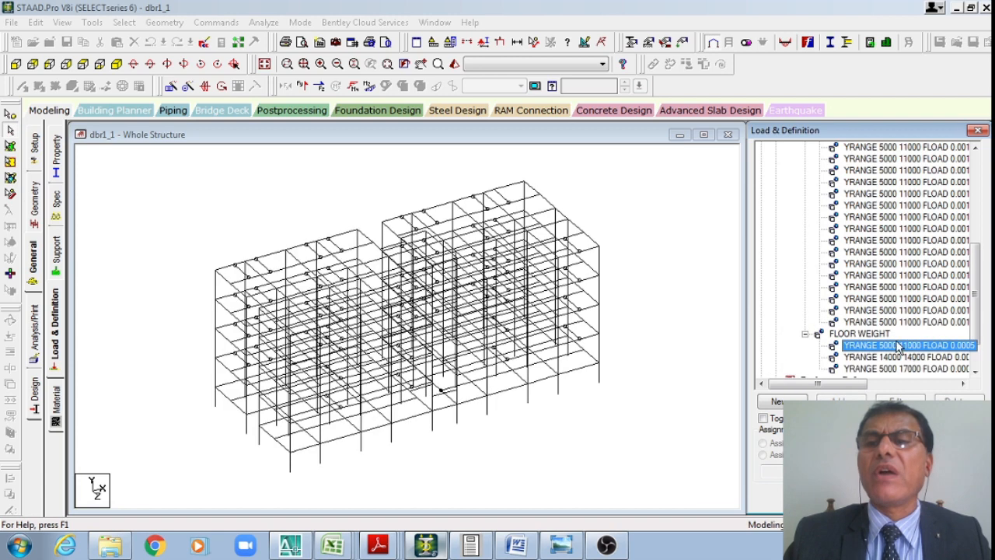
drag(979, 312, 977, 339)
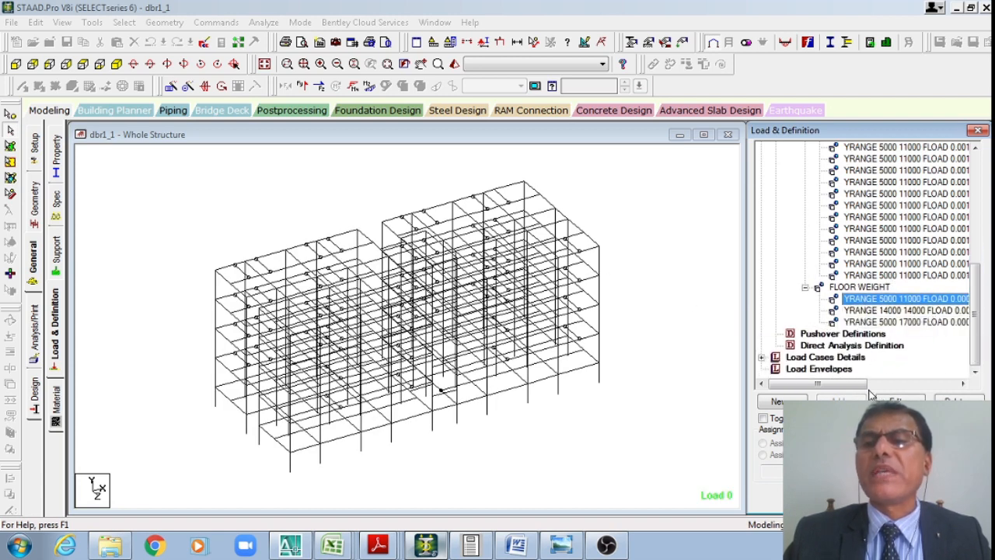
drag(850, 385, 881, 389)
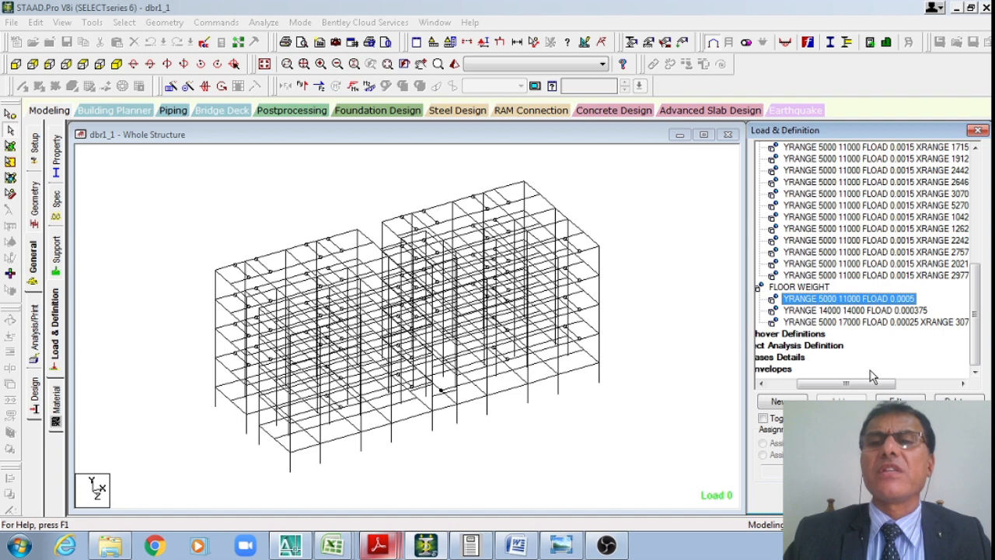
click(902, 322)
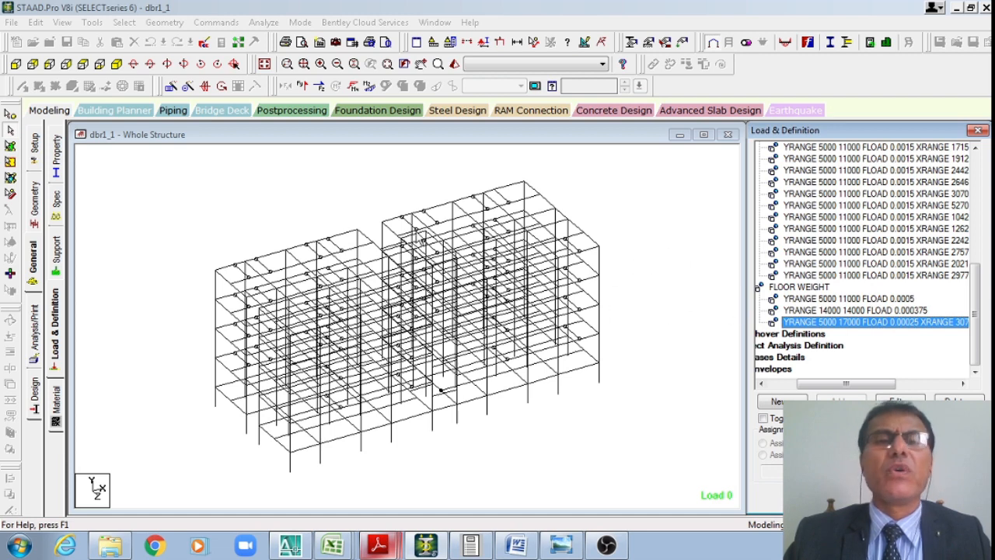
- Collapse the seismic definition and the whole Definitions group in the load tree
drag(851, 389, 807, 394)
drag(981, 279, 978, 204)
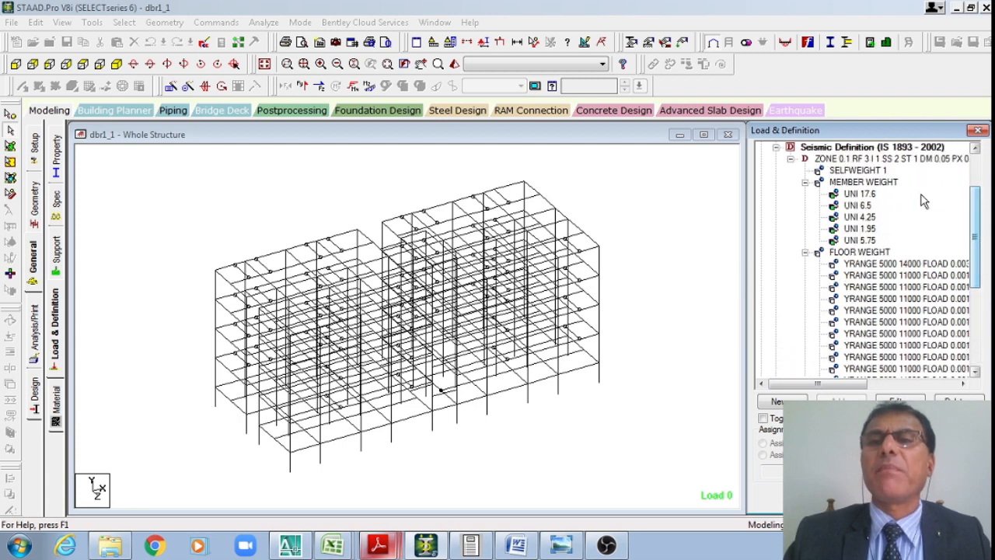
click(776, 148)
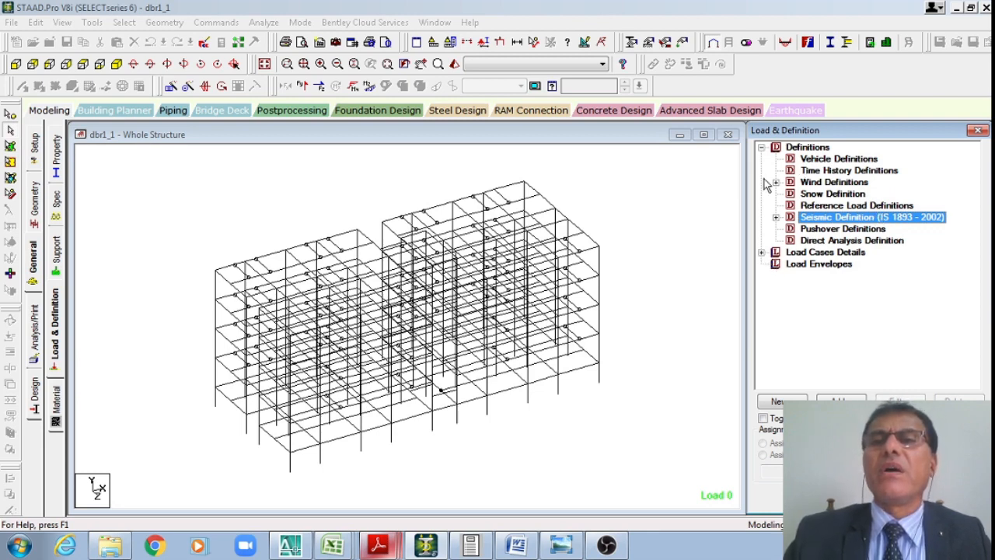
click(762, 148)
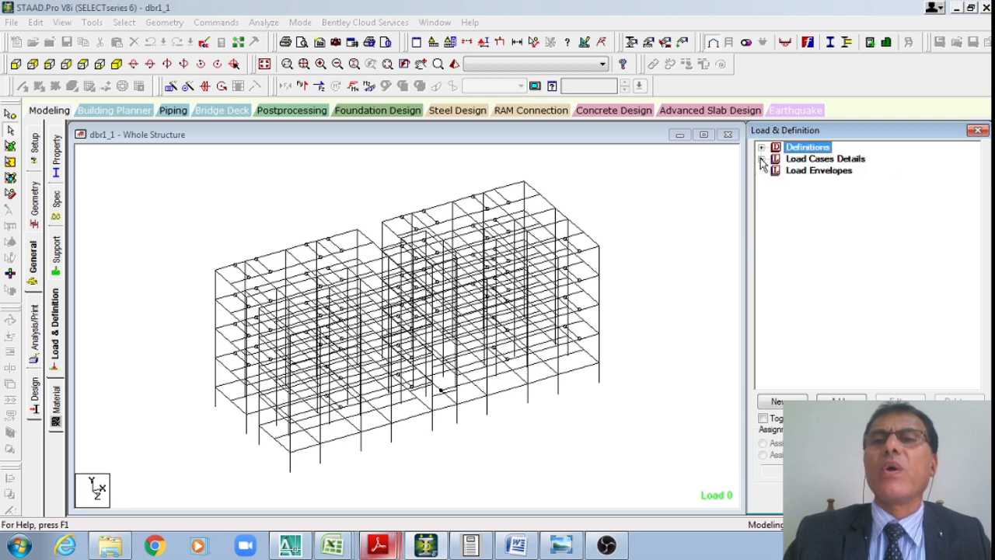
- Expand the load case details and display the 1893 LOAD X 1 forces of load case 1 on the model
click(762, 159)
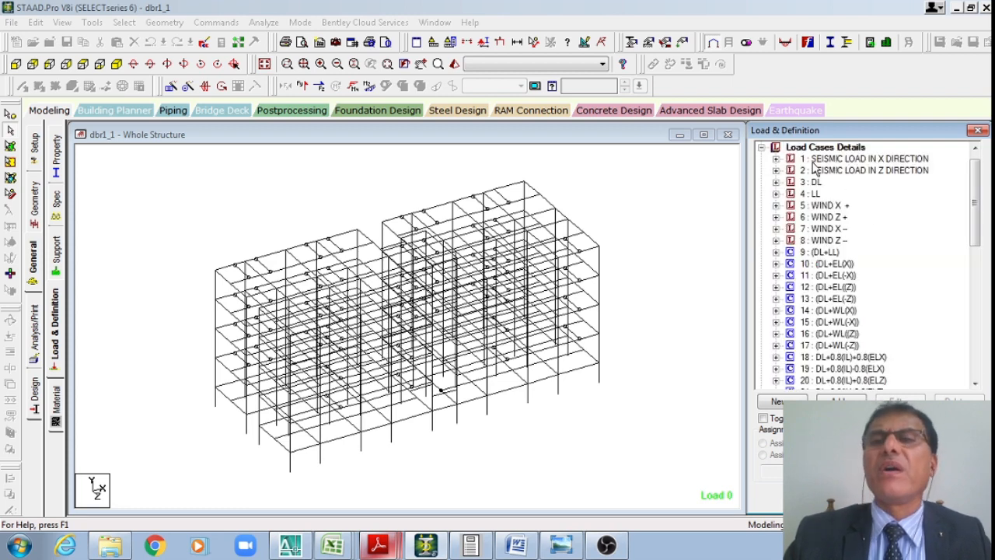
click(776, 160)
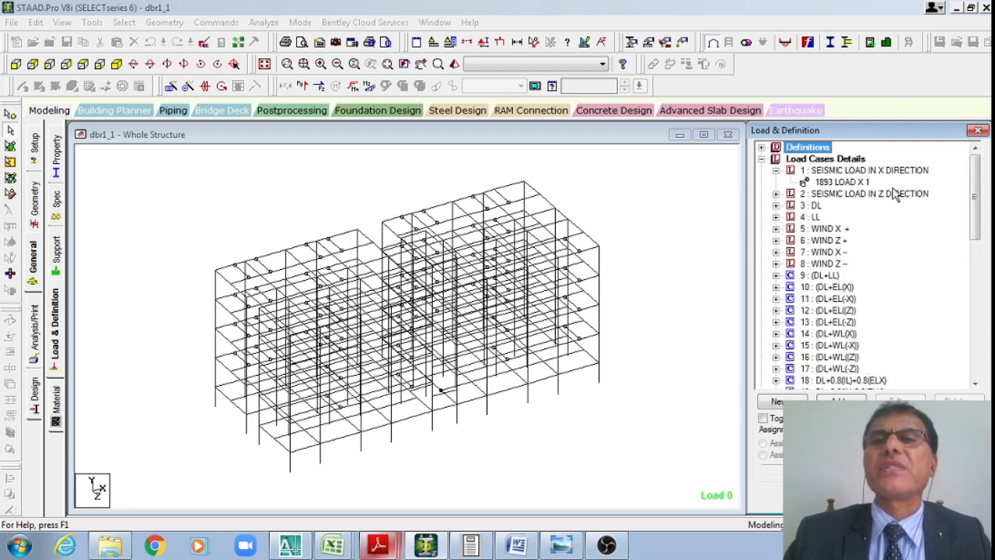
click(845, 183)
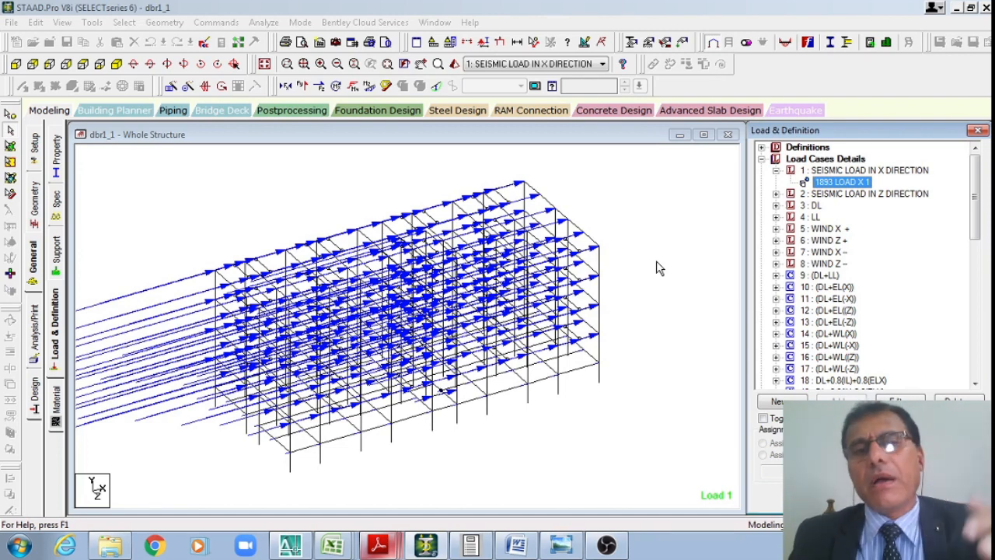
- Expand load case 2, the seismic load in Z direction, and display its 1893 LOAD Z 1 forces on the model
click(878, 193)
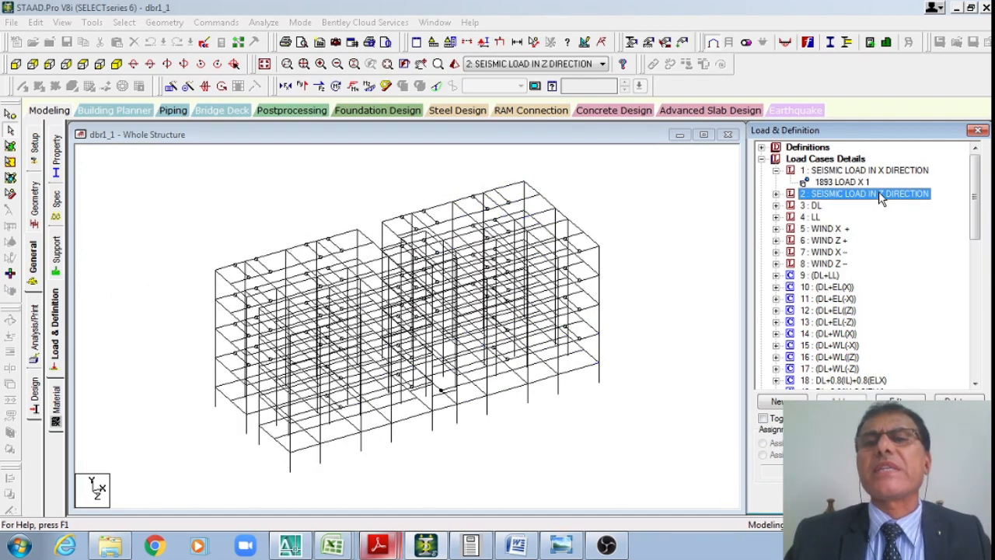
click(776, 193)
click(832, 205)
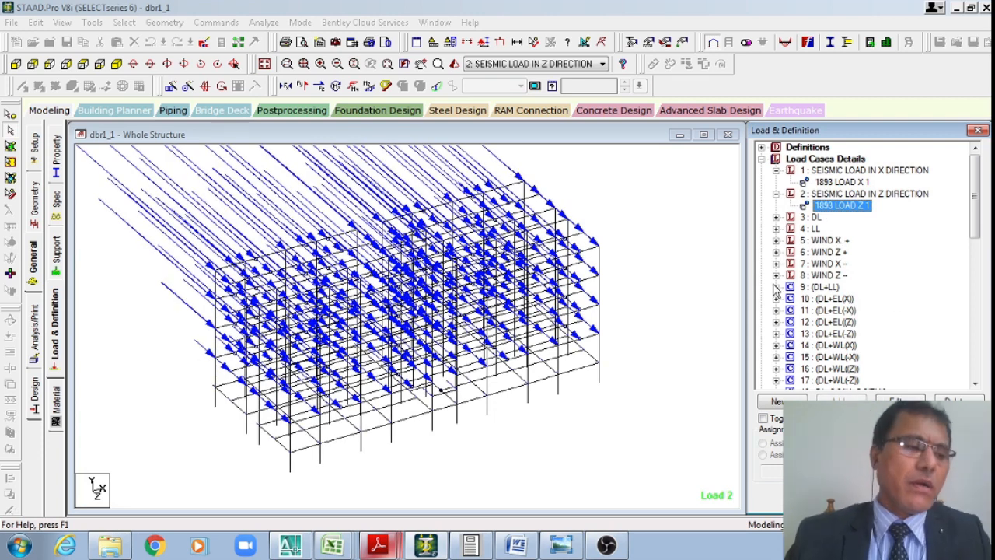
- Expand load case 3, DL, and display its SELFWEIGHT Y -1 load on the model
click(776, 218)
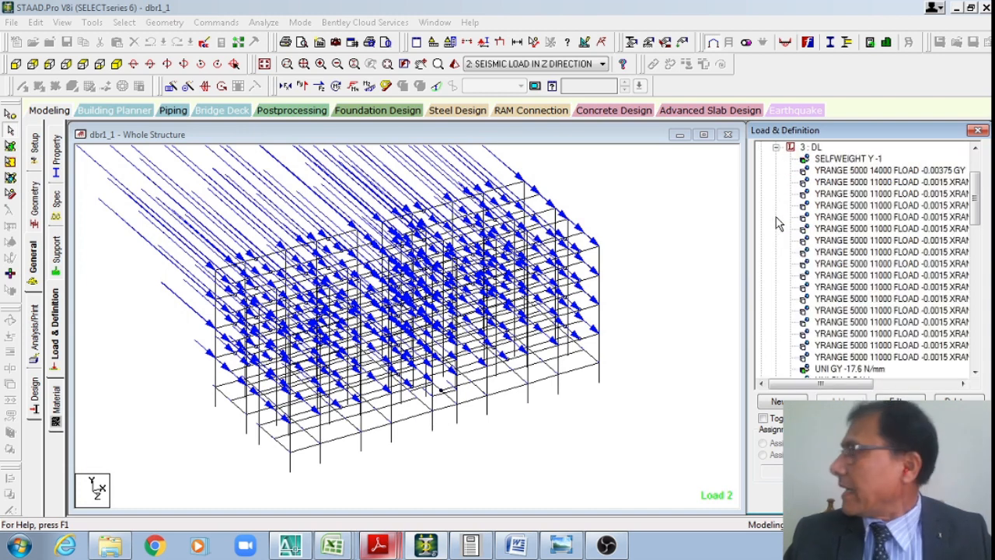
click(838, 159)
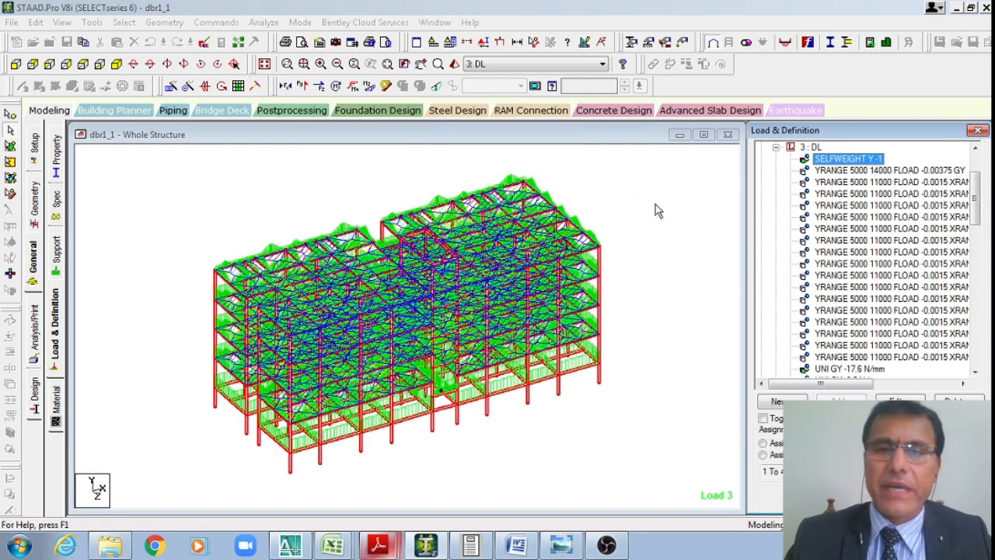
click(654, 204)
- Display the DL floor load of -0.00375 in front and isometric views, and the first -0.0015 floor load on the model
click(878, 171)
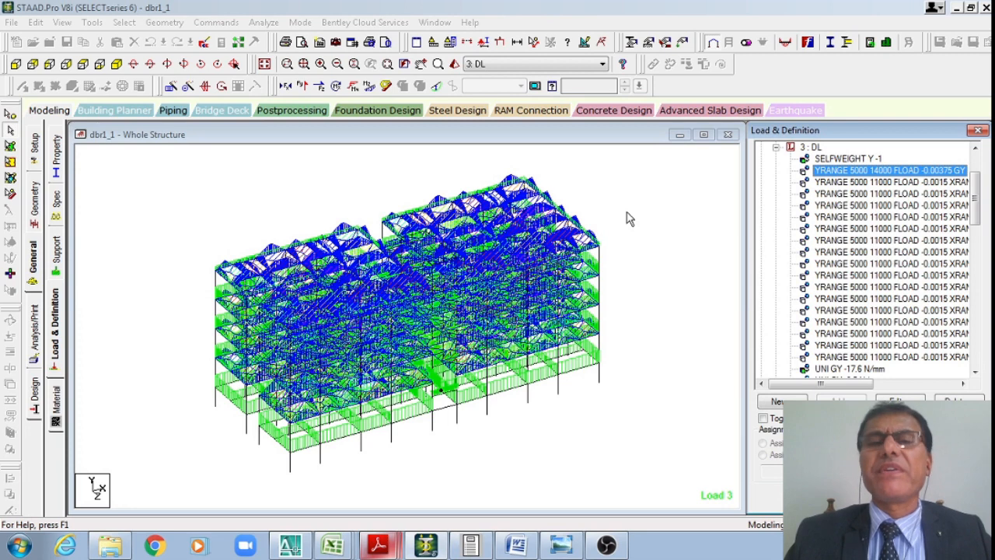
click(16, 64)
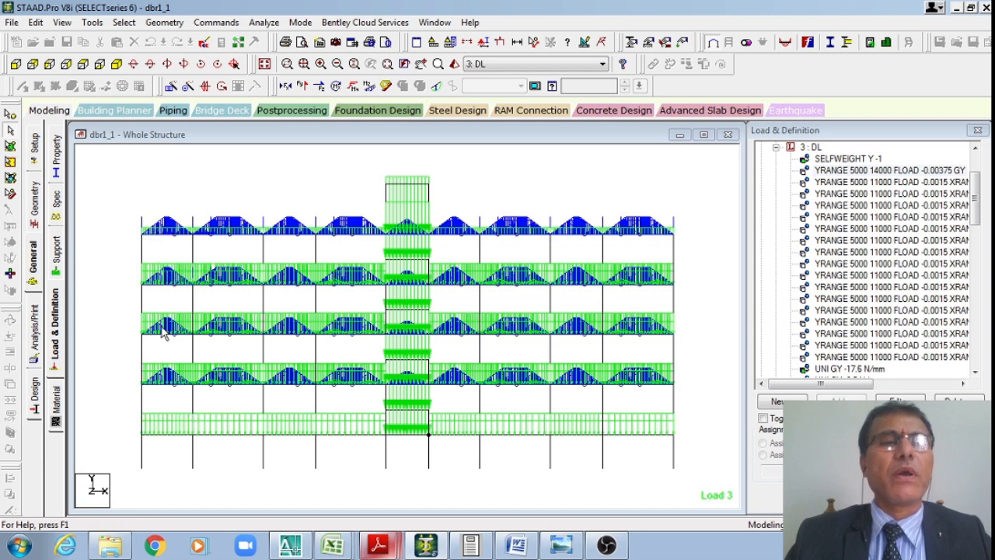
click(117, 64)
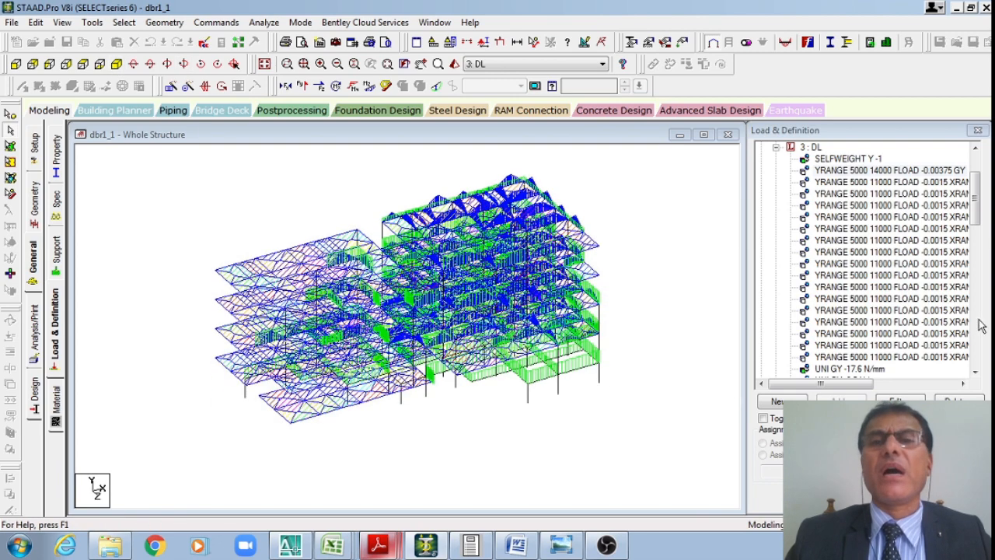
click(894, 182)
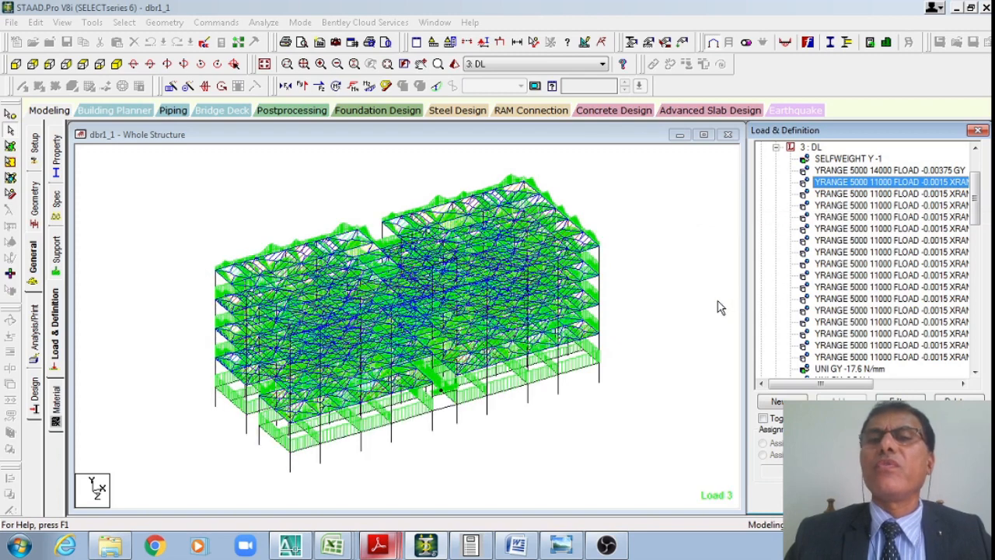
click(217, 210)
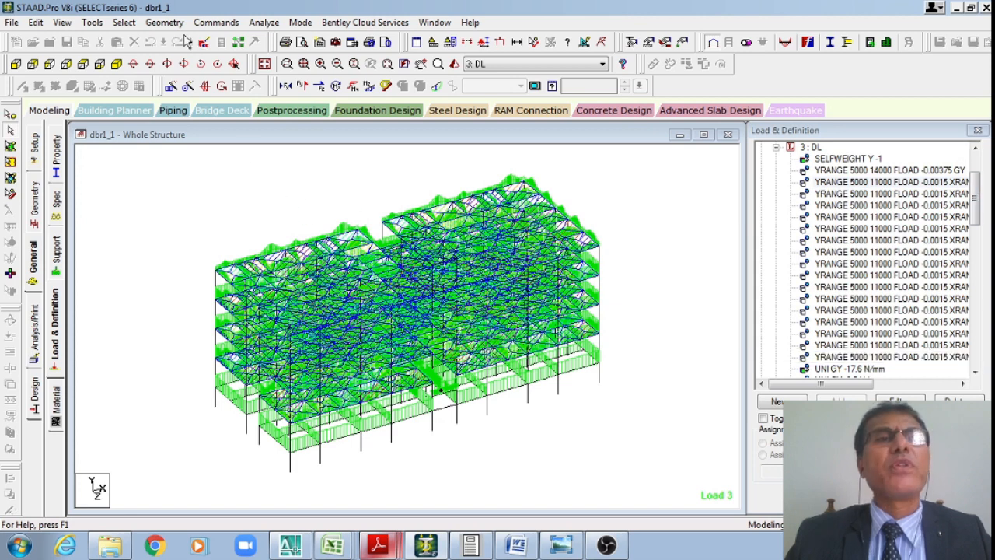
- Open the model's input file in the STAAD editor, examine the -0.0015 floor load lines under LOAD 3, and close the editor
click(204, 45)
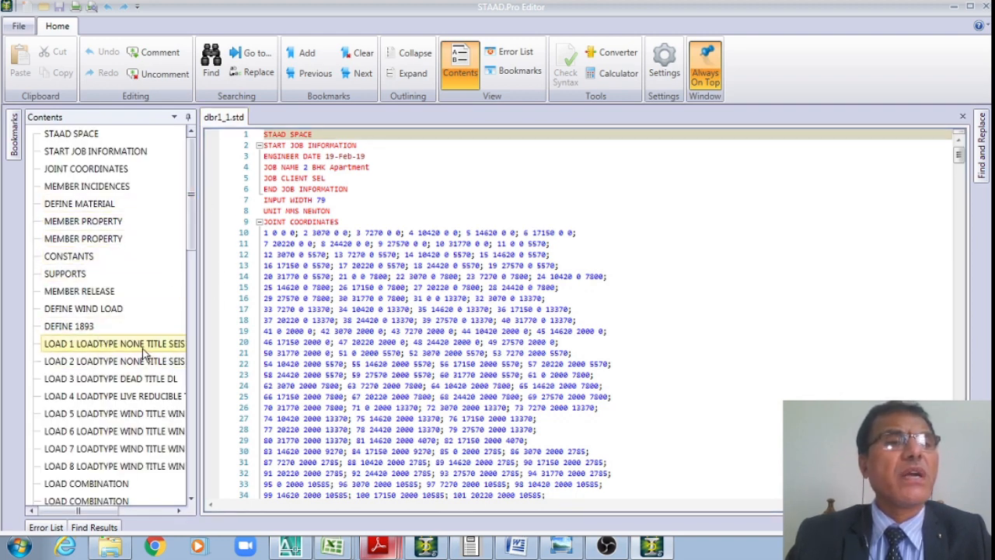
click(169, 379)
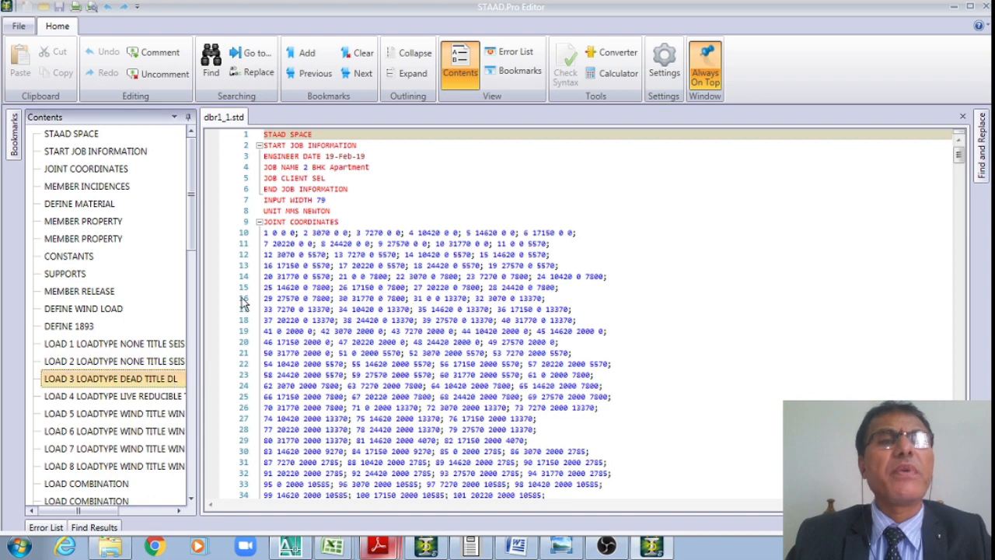
double_click(171, 383)
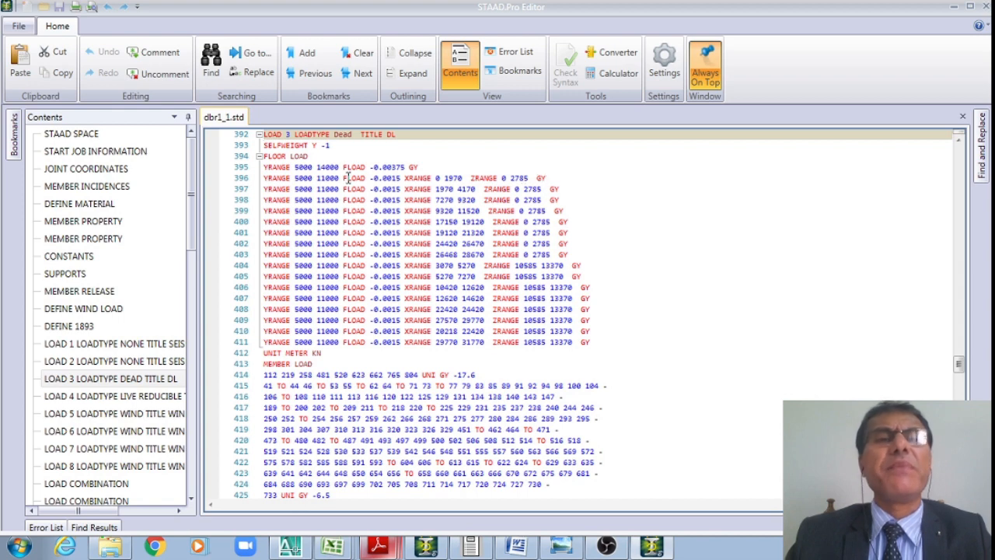
drag(265, 178, 597, 348)
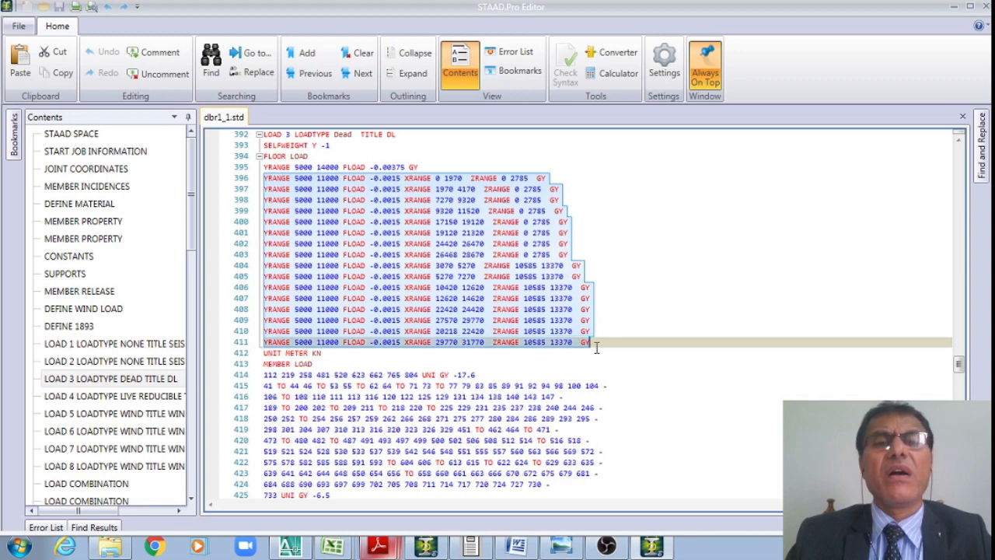
click(682, 208)
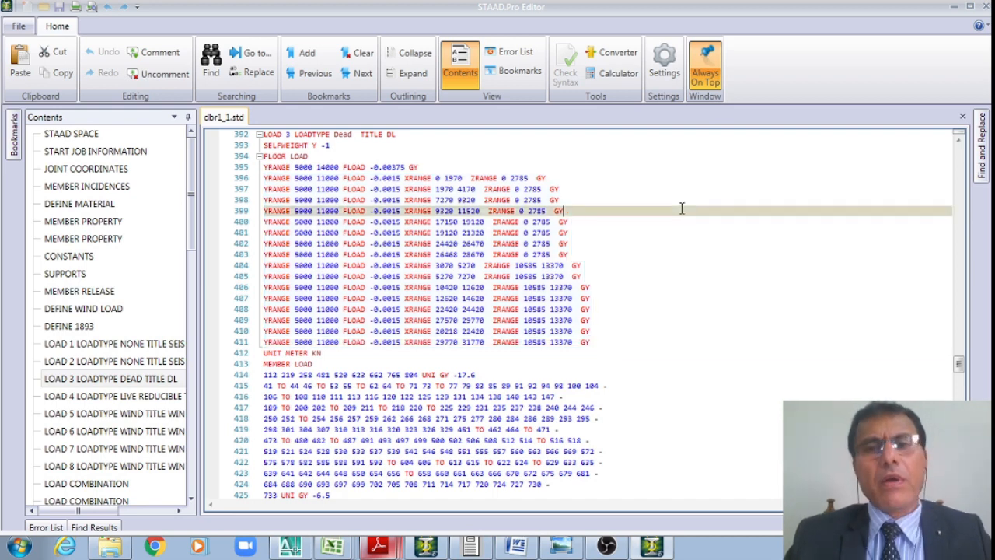
click(985, 7)
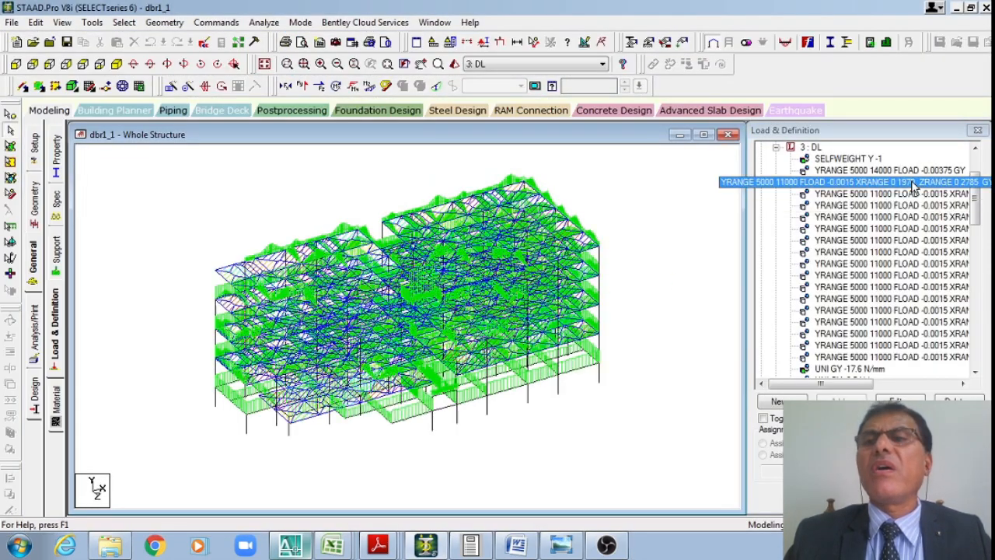
- Select all beams of the first floor above plinth level in the front elevation and isolate them in a new view
click(874, 183)
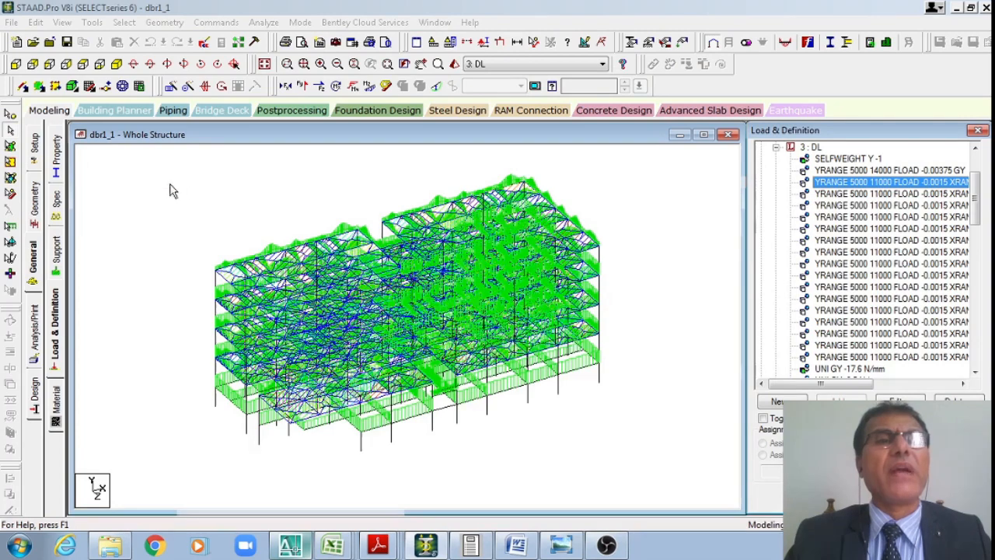
click(138, 191)
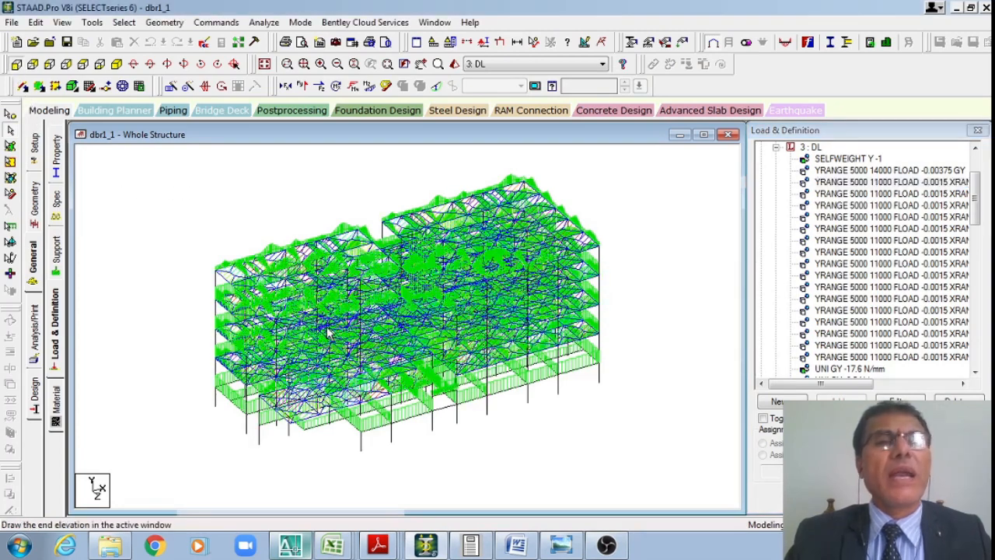
click(15, 64)
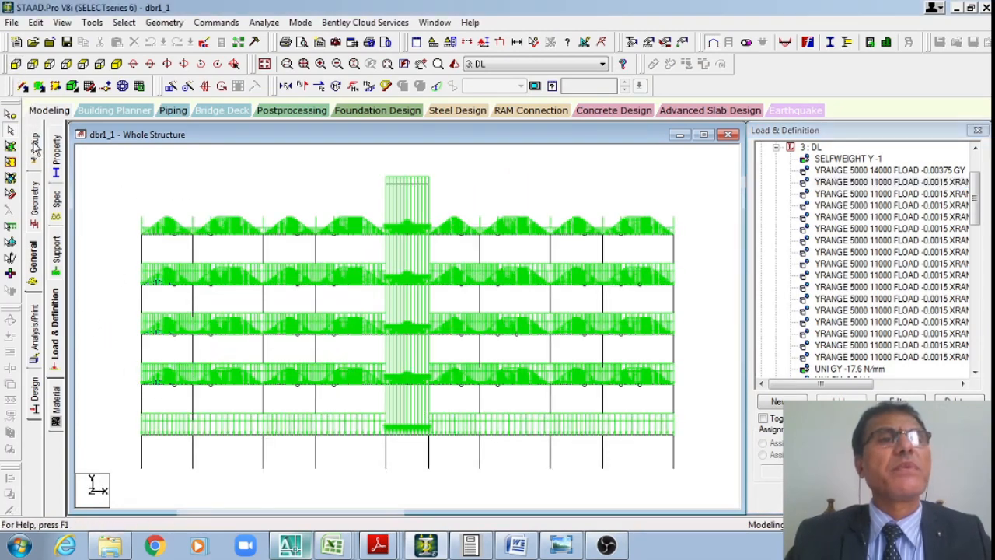
drag(119, 368, 697, 390)
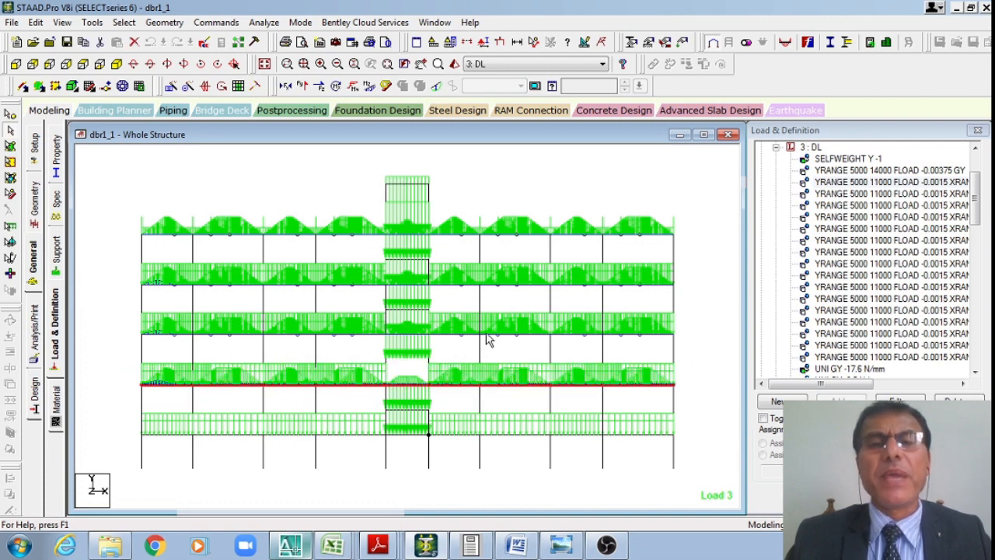
right_click(160, 170)
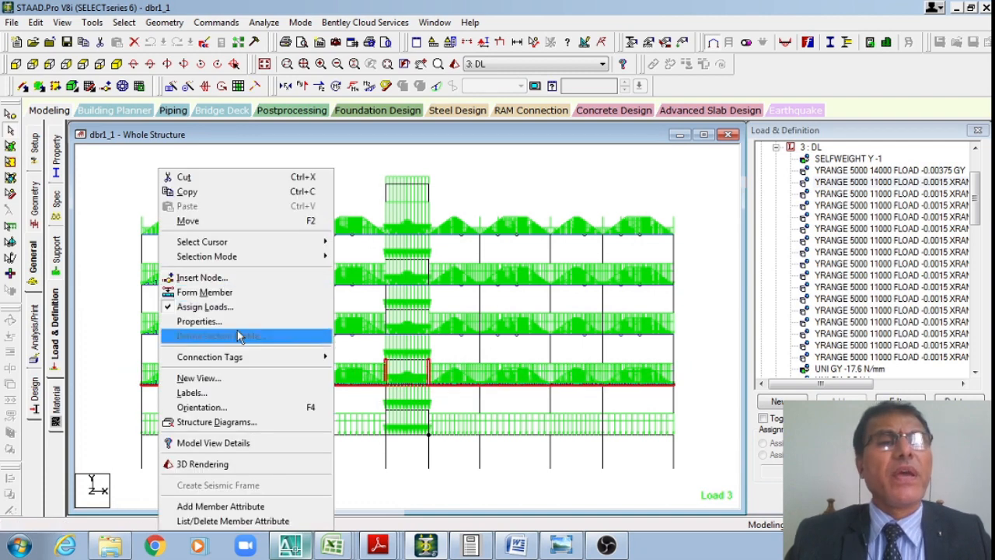
click(200, 379)
click(611, 254)
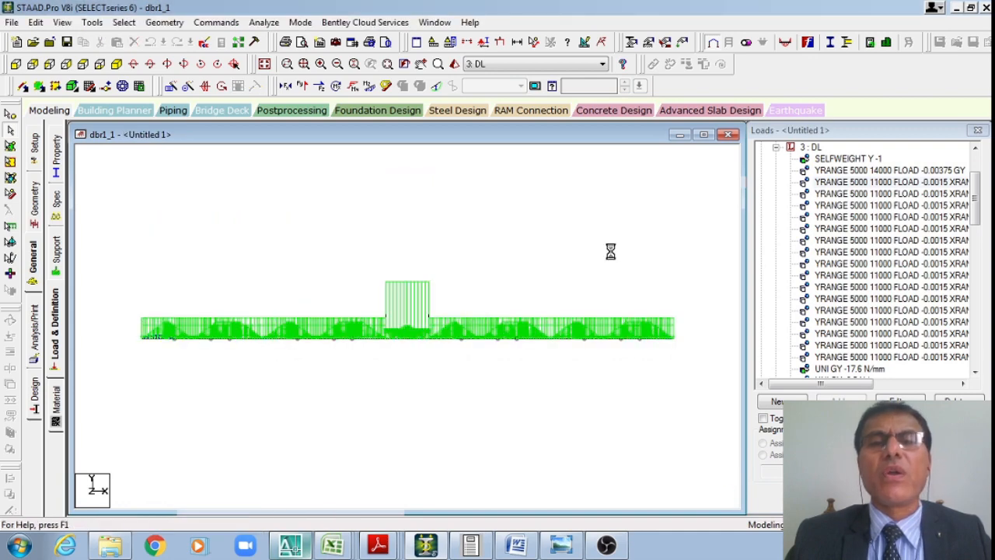
- Show the isolated floor in a rotated isometric view and display its -0.00375 floor load and first -0.0015 floor load
click(116, 66)
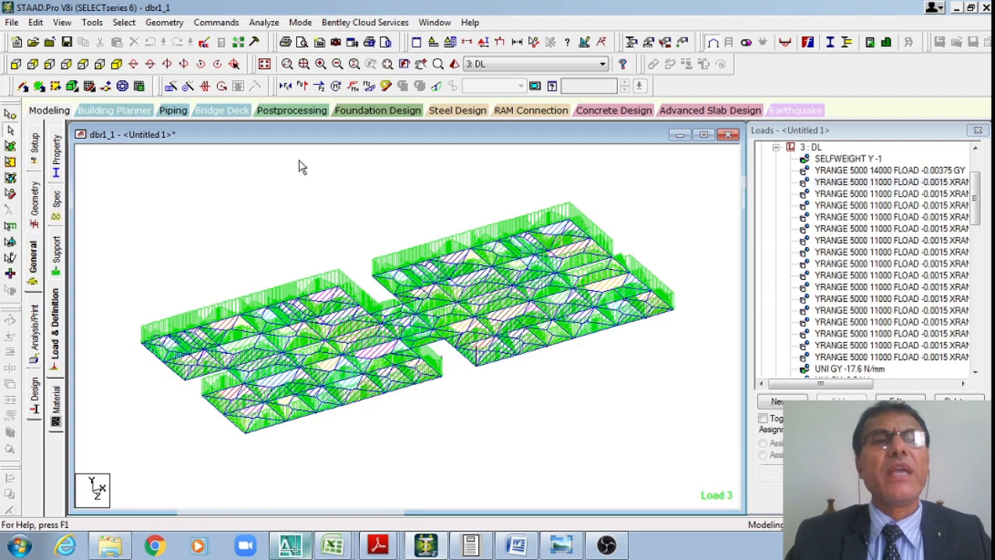
click(134, 65)
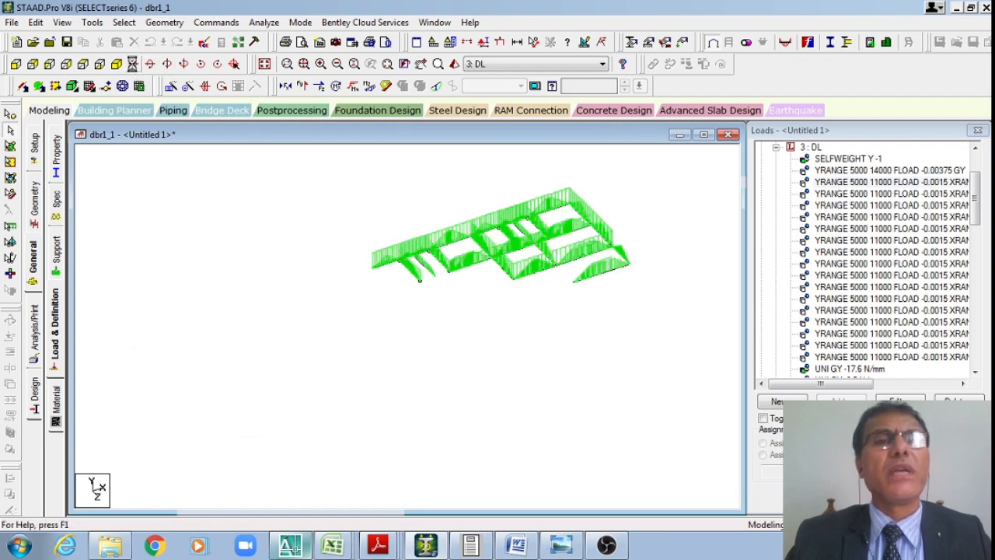
click(133, 65)
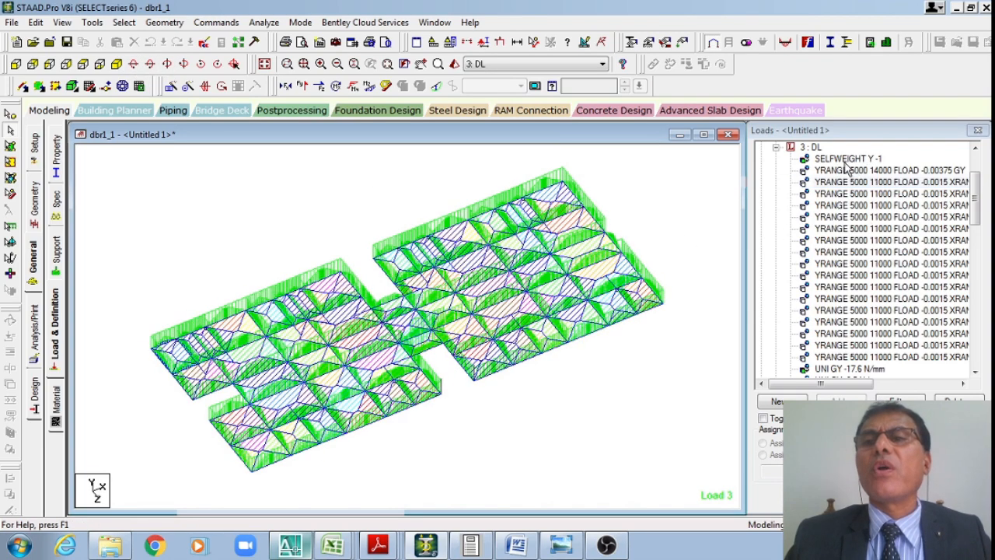
click(848, 158)
key(Down)
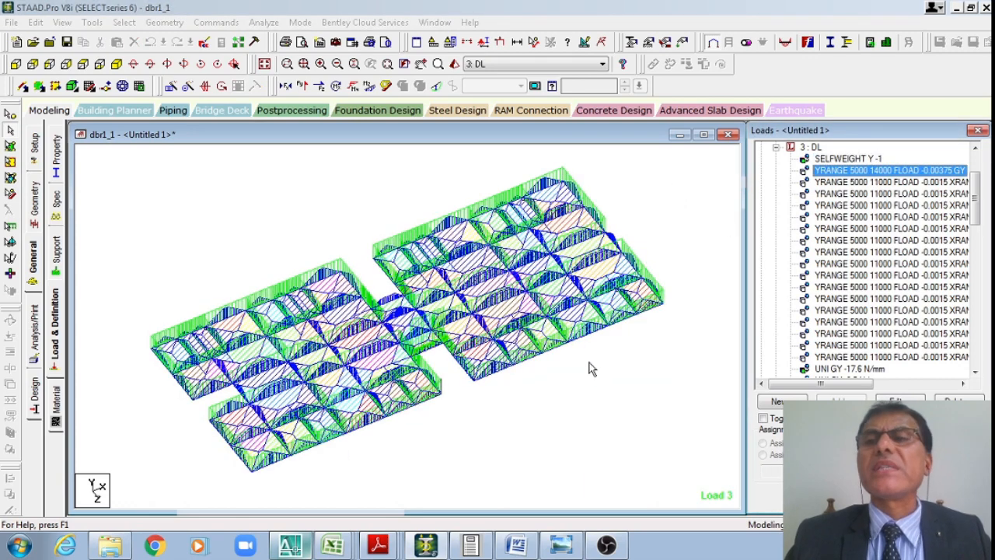
click(943, 183)
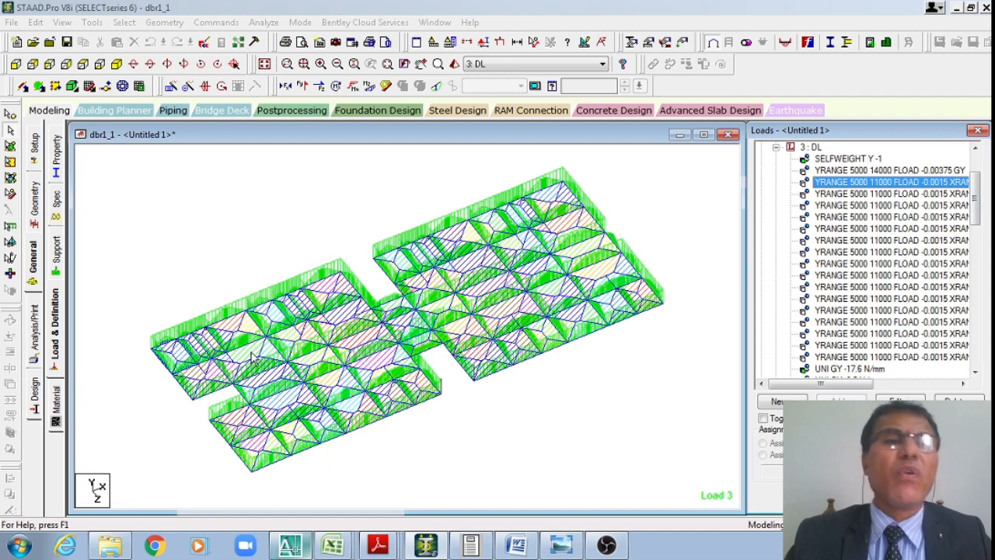
- Switch to the 2BHK floor plan in AutoCAD and examine the wash area, kitchen and toilets between grids A and C
click(300, 548)
scroll(469, 257, down, 5)
scroll(469, 244, up, 5)
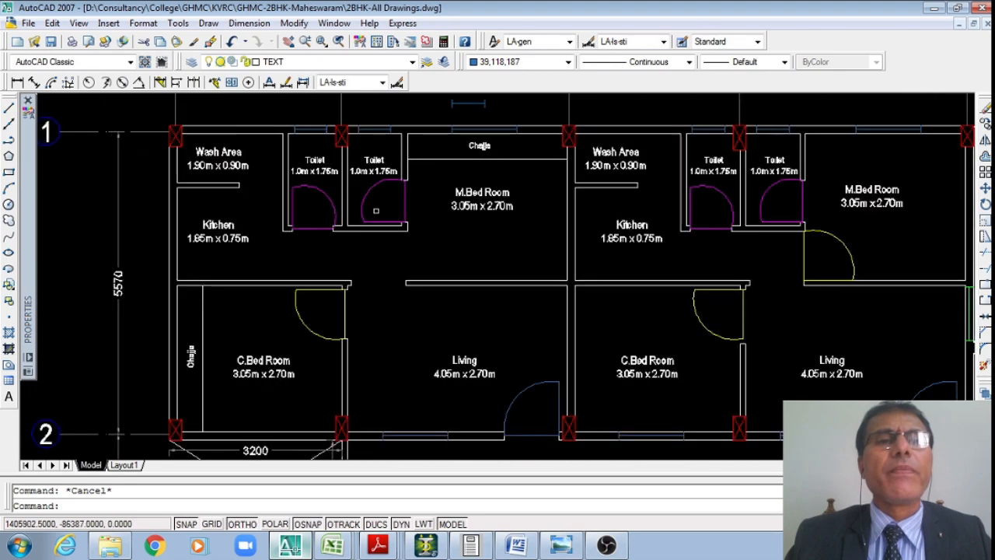
scroll(286, 210, down, 2)
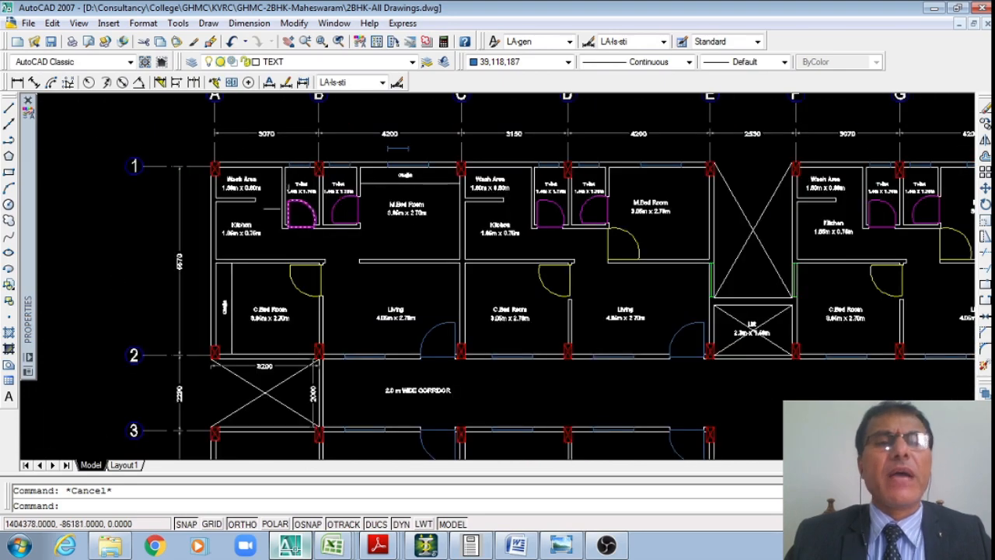
scroll(286, 210, up, 2)
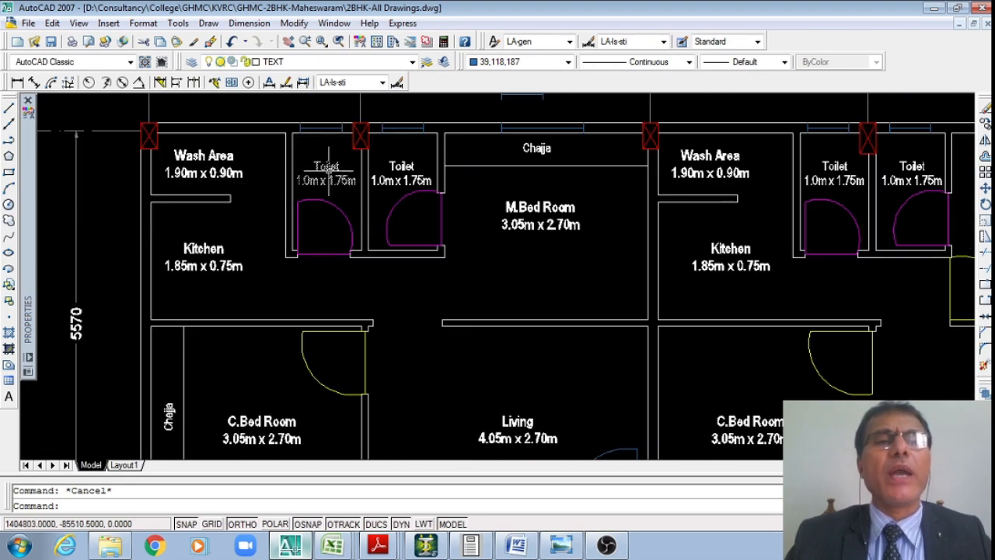
click(178, 138)
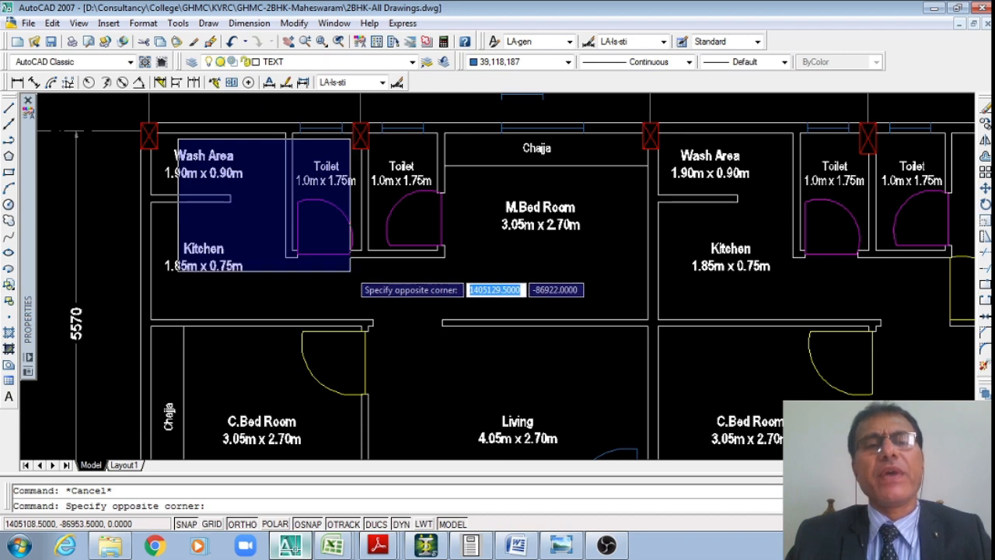
key(Escape)
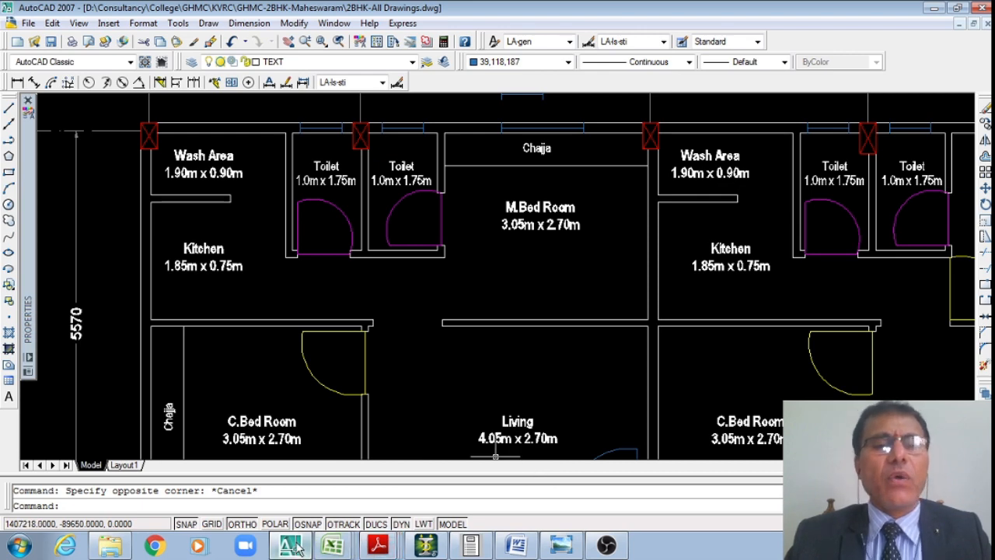
- Examine the toilet, kitchen and wash areas of the other flats across the typical floor plan
scroll(506, 187, down, 4)
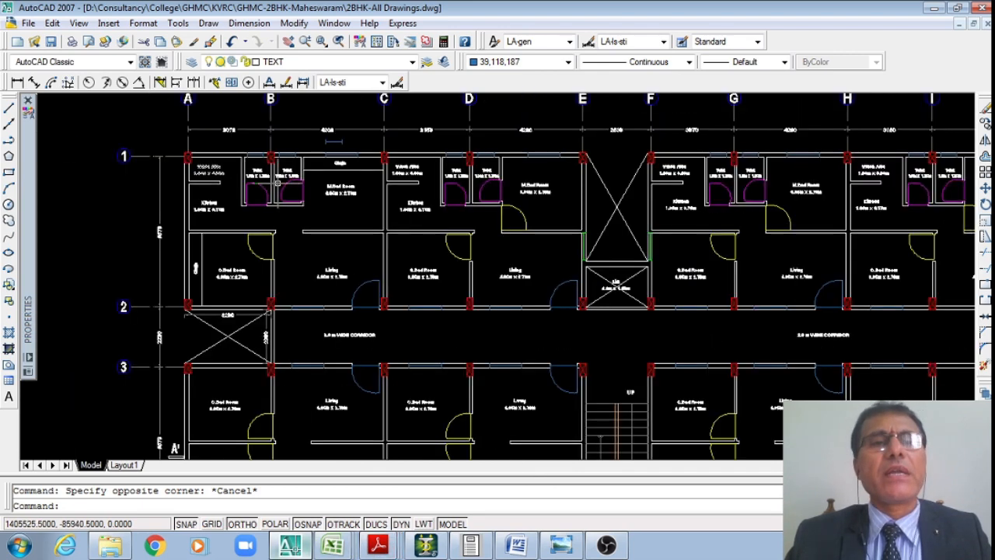
click(424, 162)
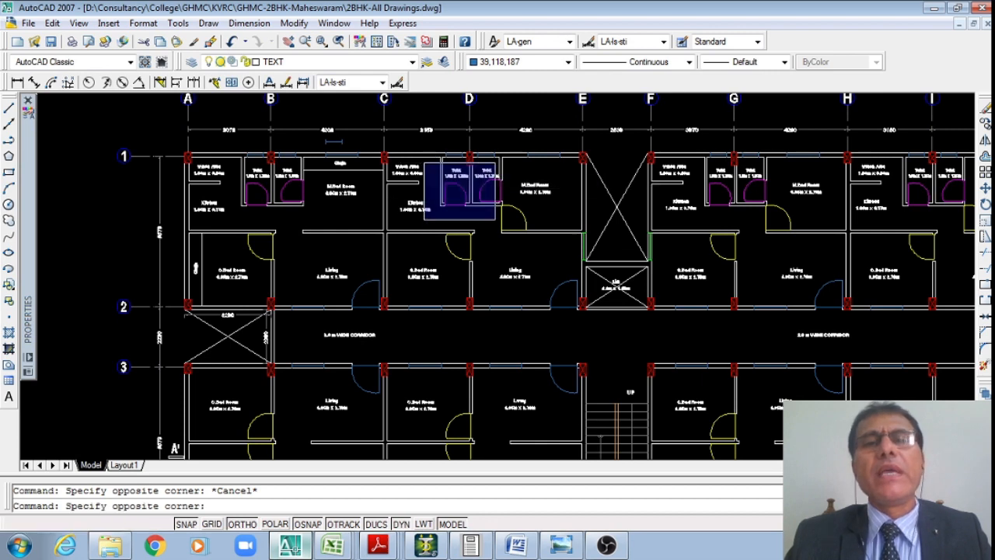
key(Escape)
scroll(219, 194, down, 2)
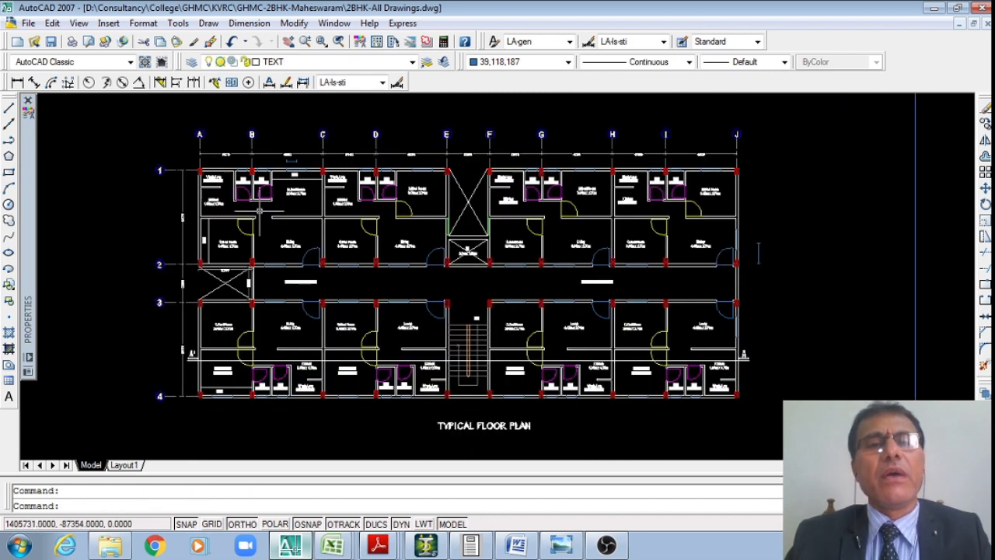
scroll(540, 392, up, 4)
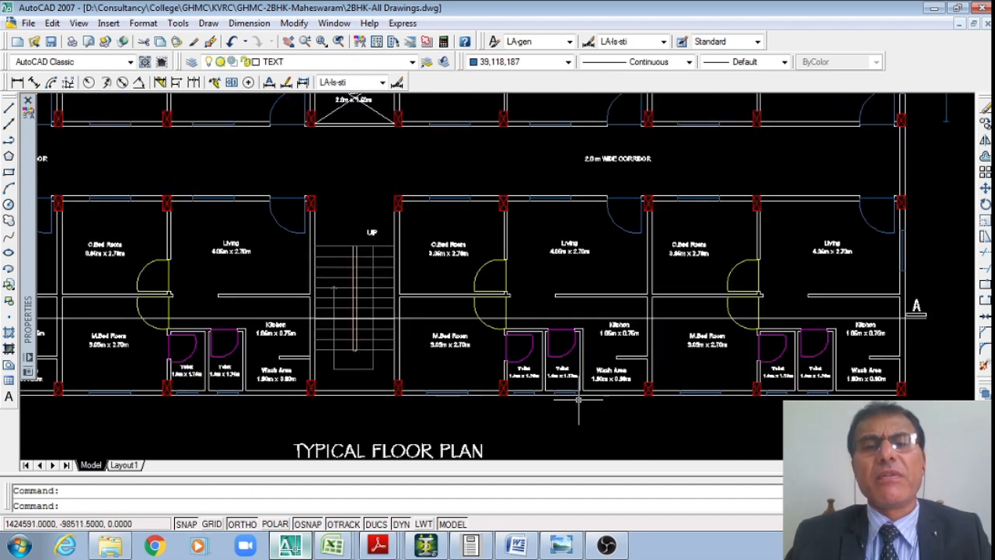
scroll(535, 386, up, 3)
scroll(513, 384, down, 3)
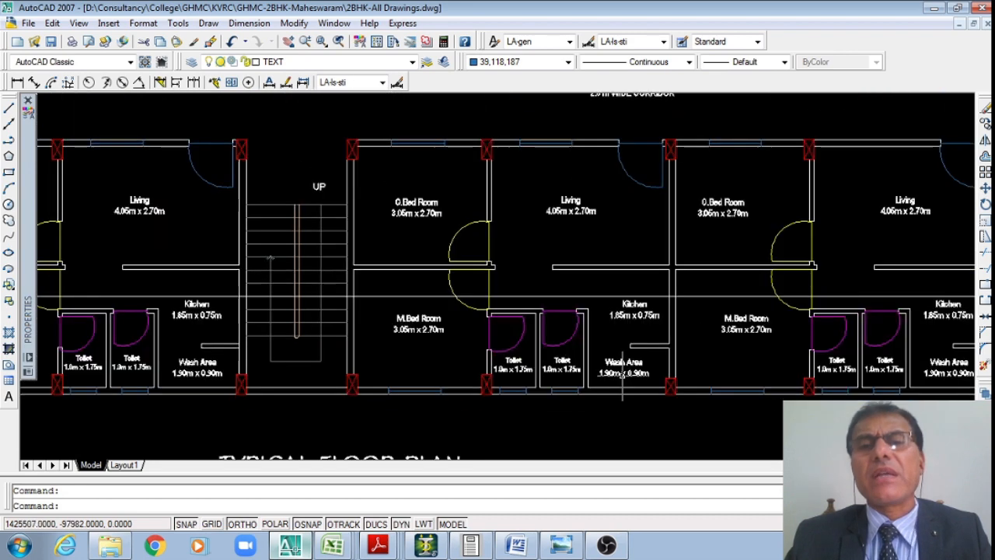
scroll(592, 369, down, 1)
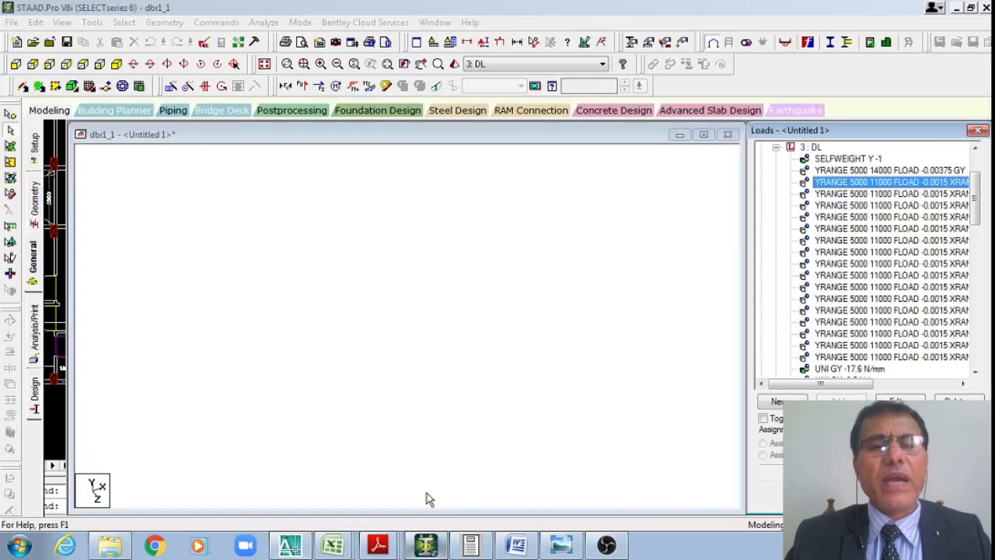
- Switch back to STAAD.Pro and display the next seven -0.0015 floor loads of the DL case one after another
click(426, 547)
click(917, 194)
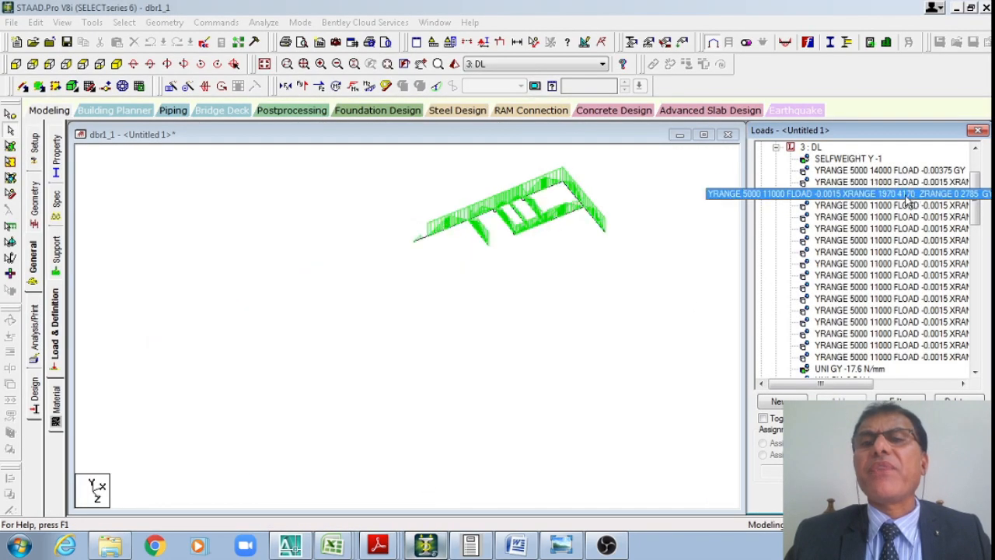
key(Down)
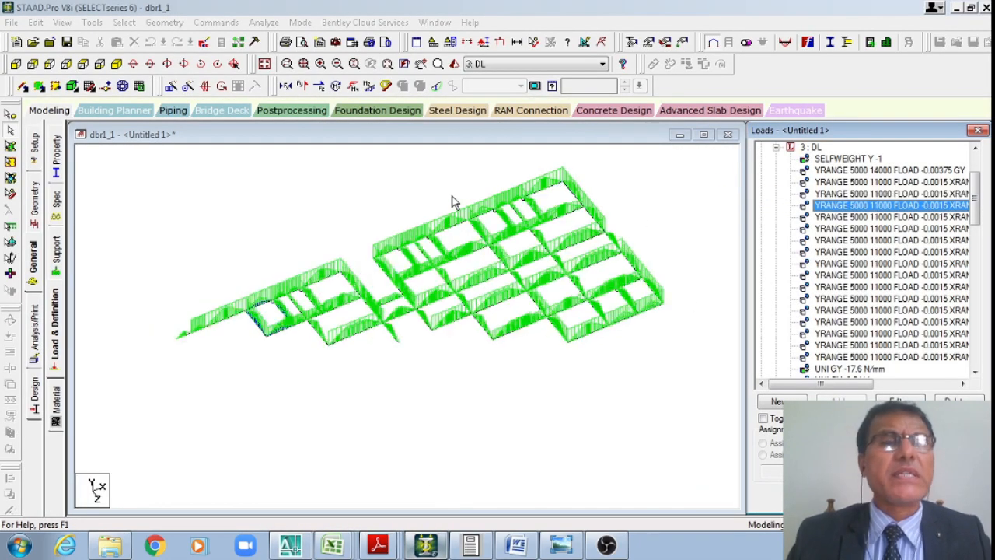
key(Down)
key(Down)
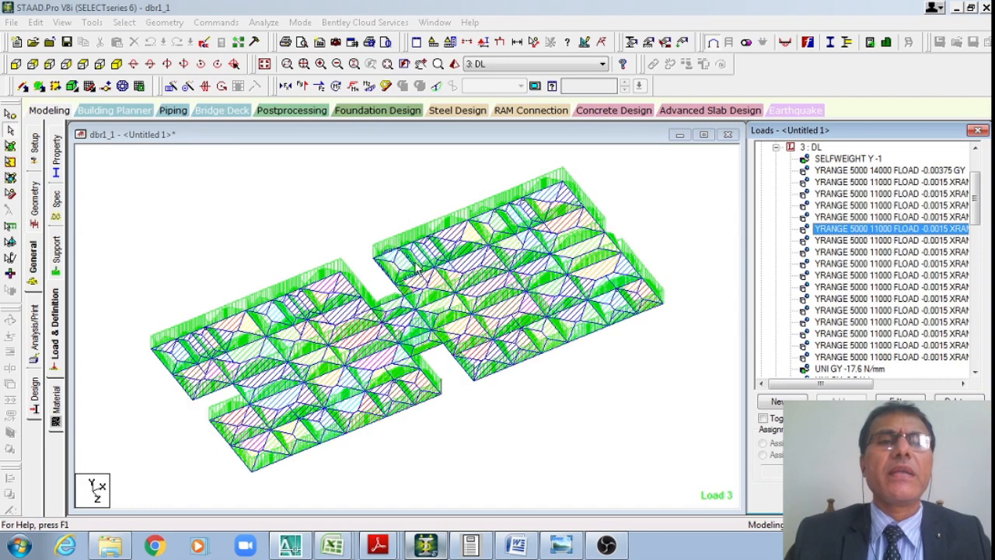
key(Down)
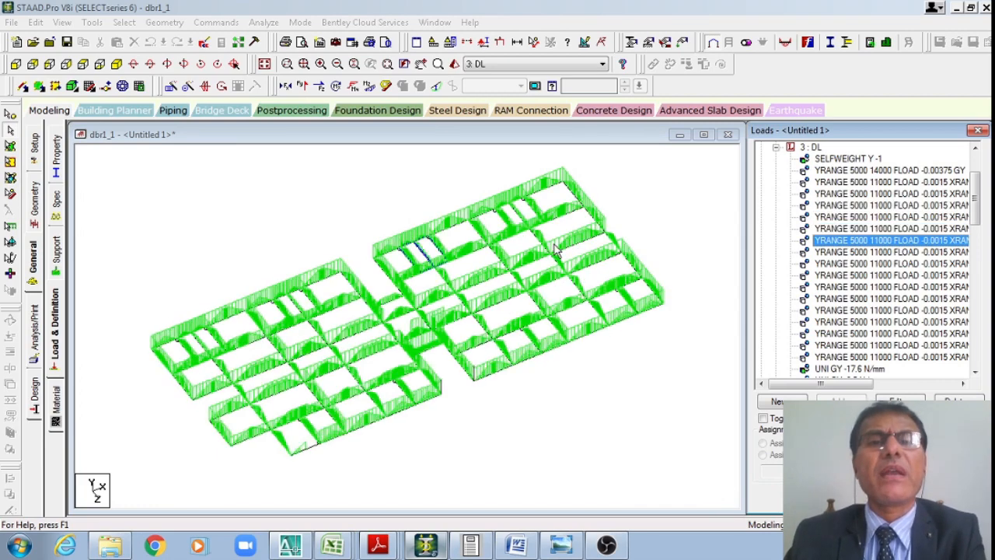
key(Down)
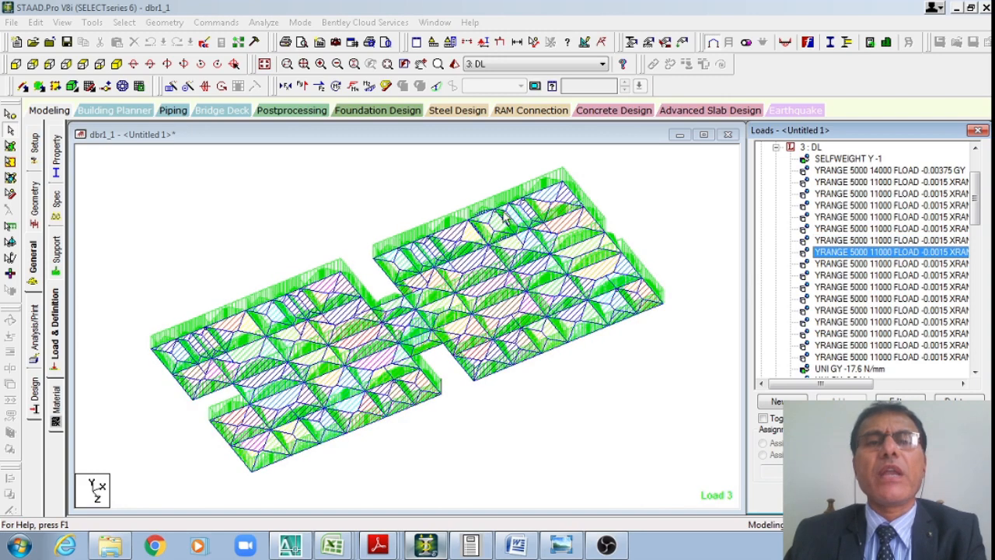
key(Down)
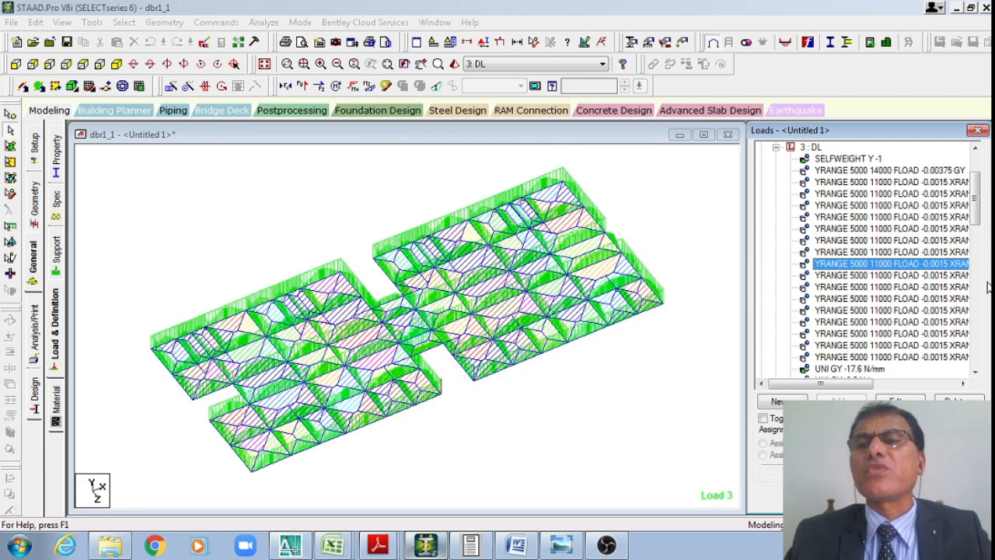
- Display the DL case's uniform loads of -17.6, -6.5 and -4.25 N/mm on the floor beams in turn
drag(977, 214, 977, 235)
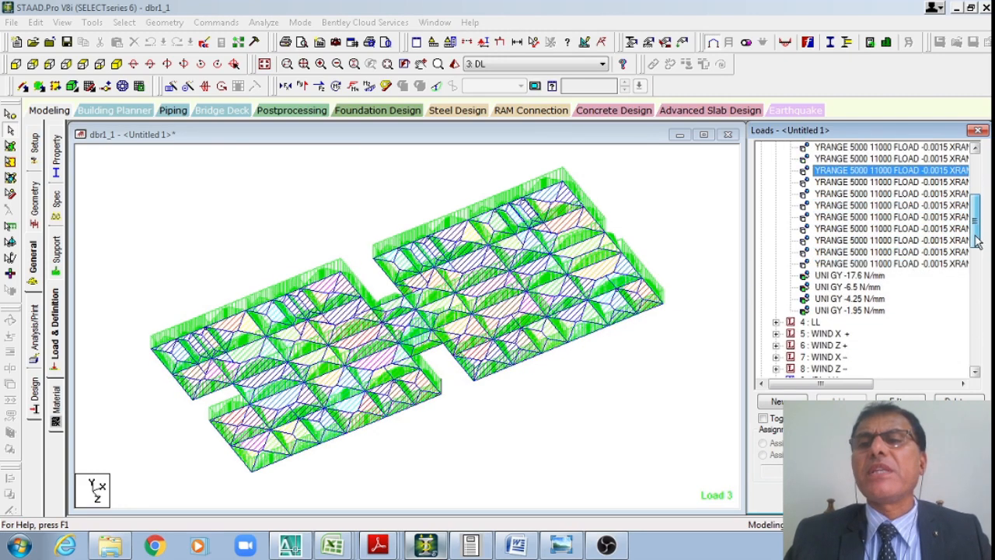
click(869, 277)
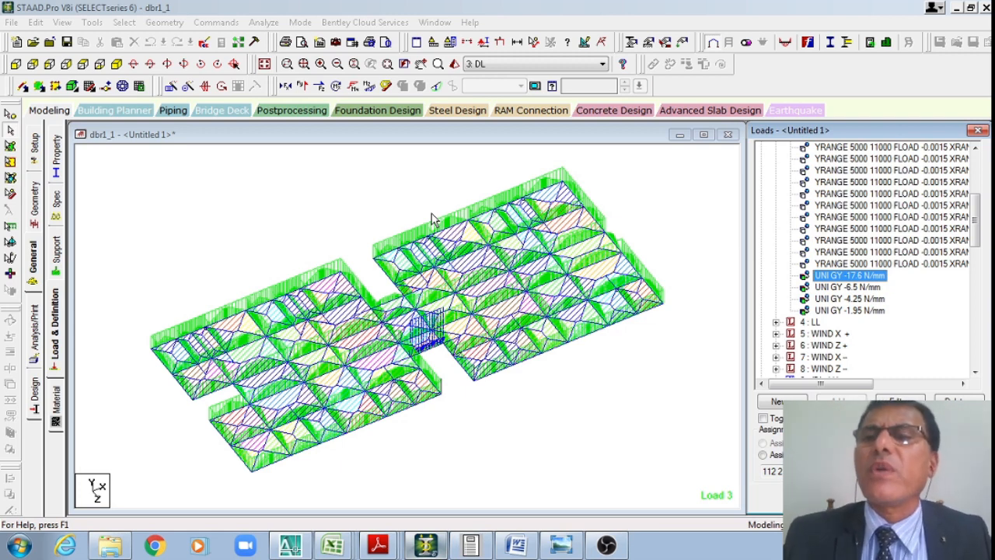
click(844, 287)
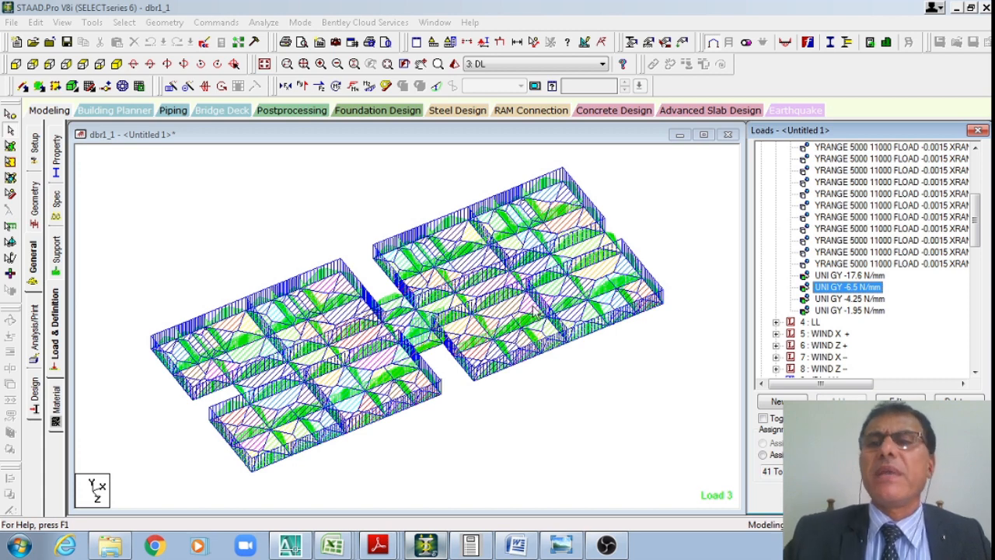
click(855, 300)
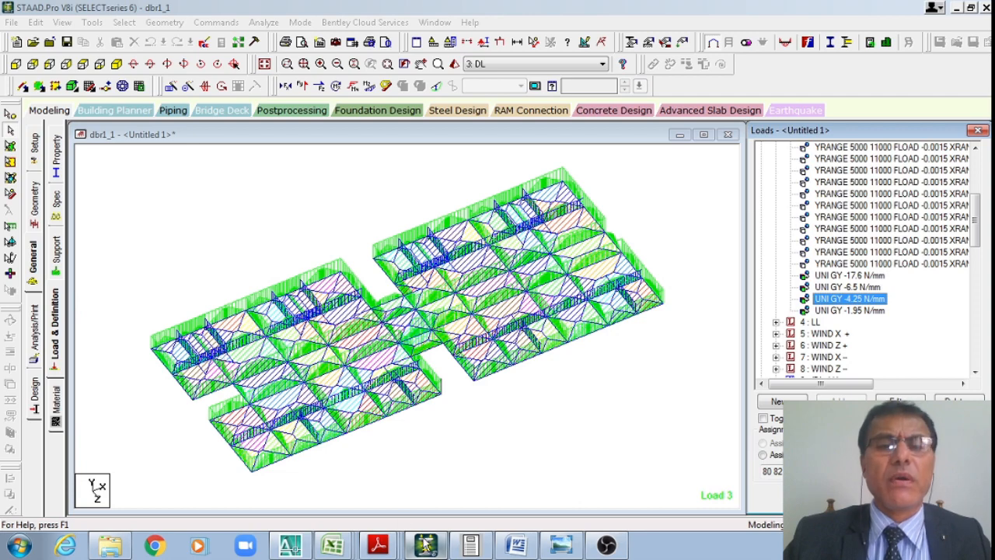
- Switch to the AutoCAD floor plan and examine the partition walls around the wash area, kitchen and toilets between grids A and C
click(290, 544)
scroll(443, 350, down, 2)
scroll(263, 219, up, 6)
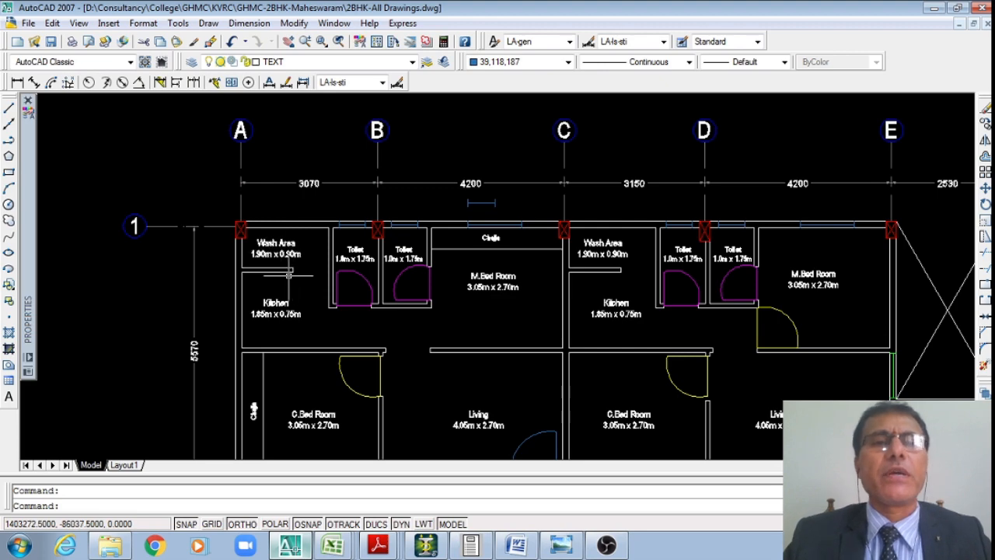
click(332, 251)
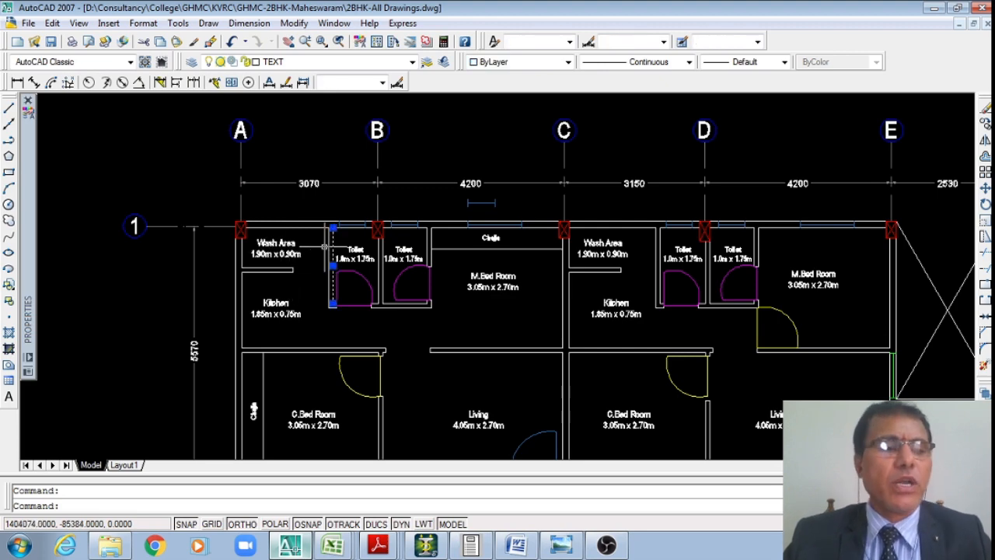
key(Escape)
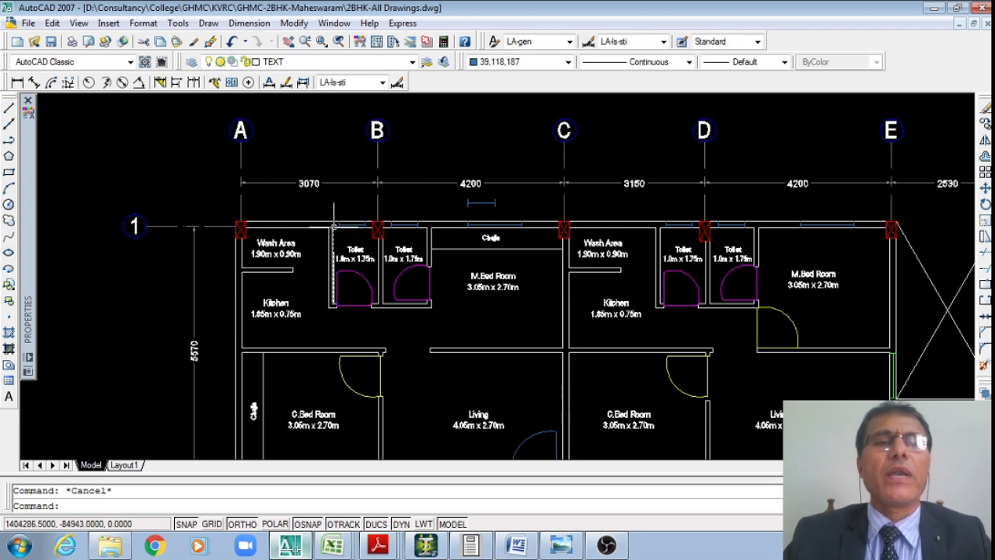
scroll(333, 225, up, 2)
click(324, 217)
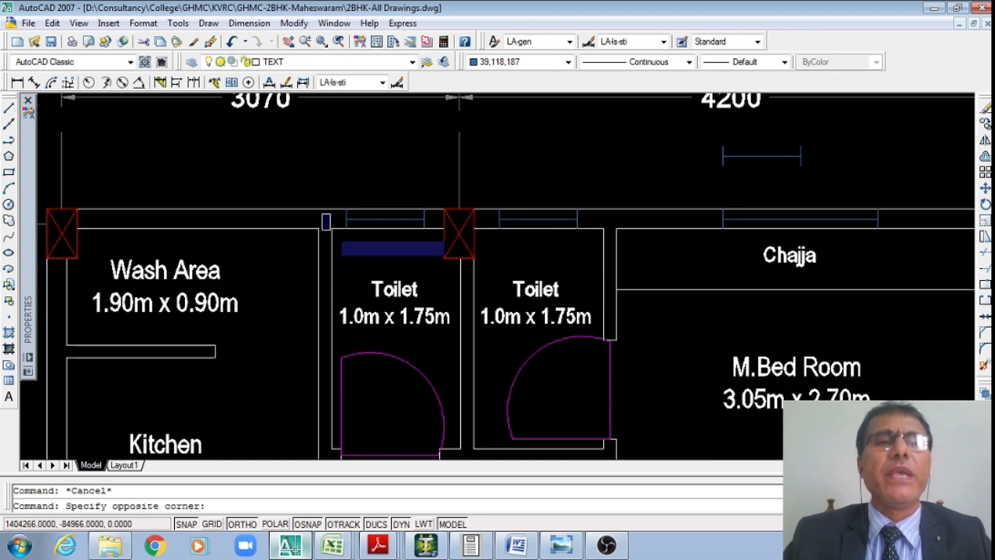
key(Escape)
scroll(329, 210, down, 2)
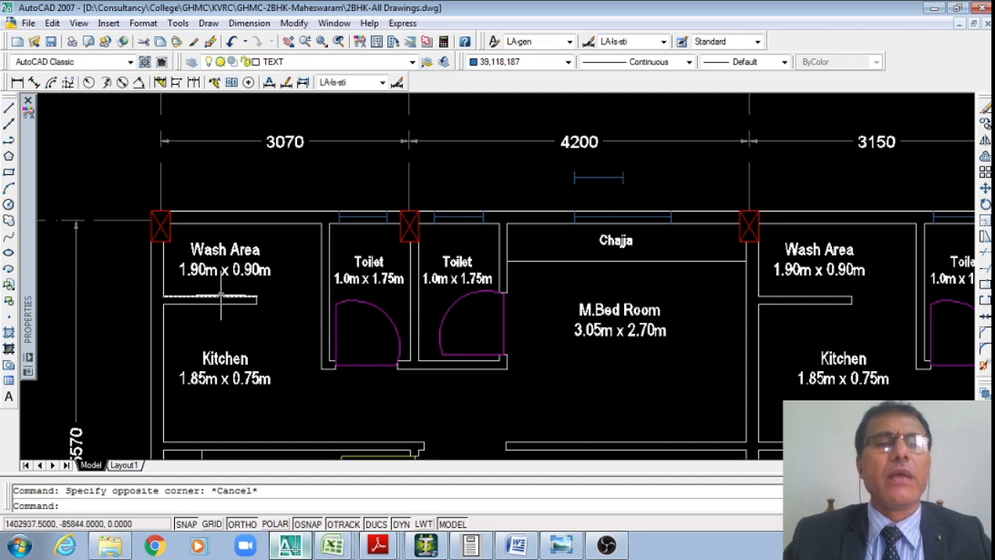
scroll(222, 291, down, 2)
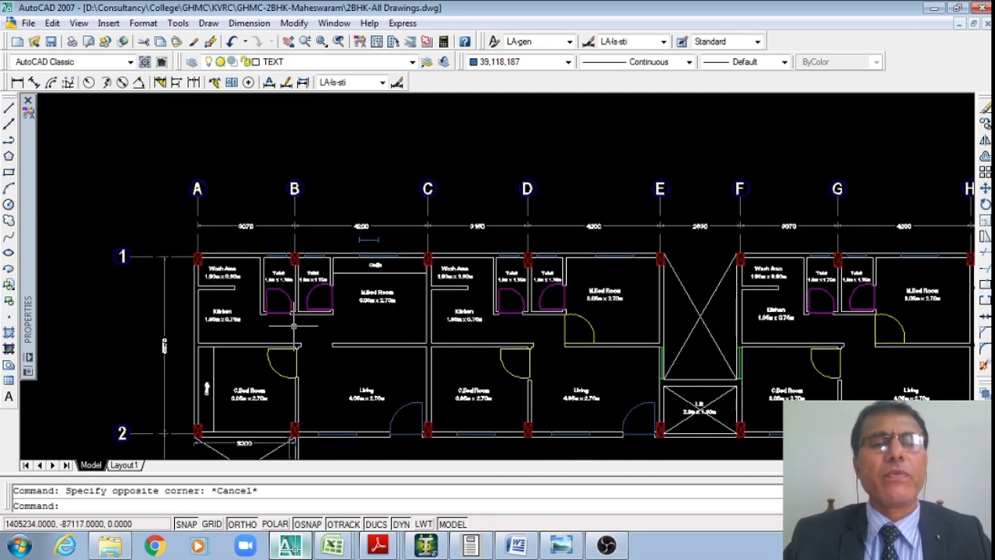
- Return to STAAD.Pro and display the -1.95 N/mm uniform load of DL and the -0.002 floor load of LL
click(426, 545)
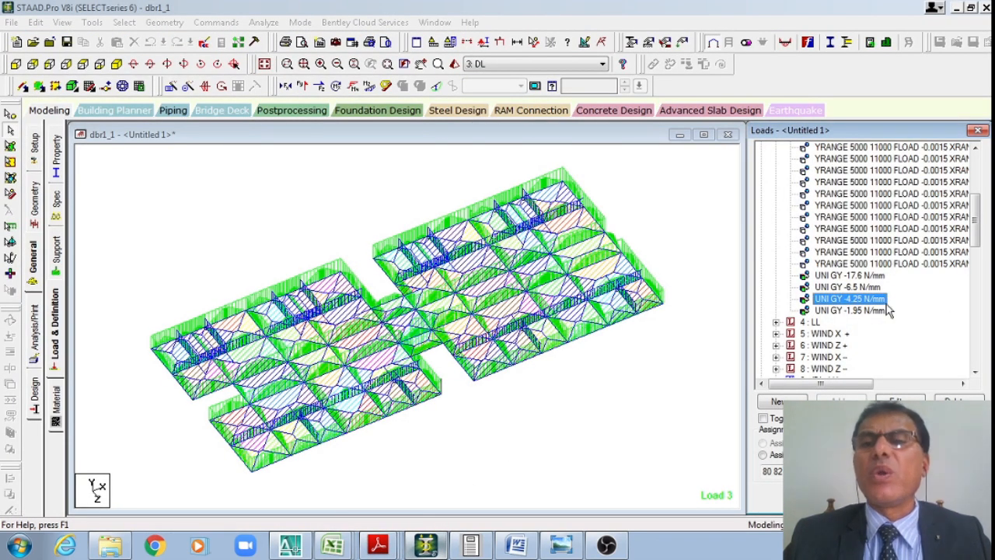
click(853, 310)
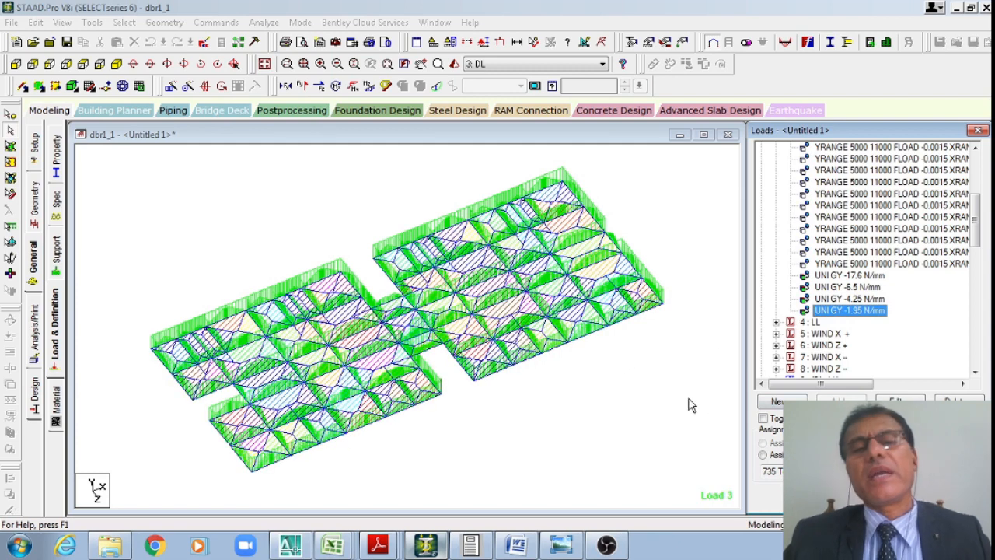
click(777, 322)
click(894, 335)
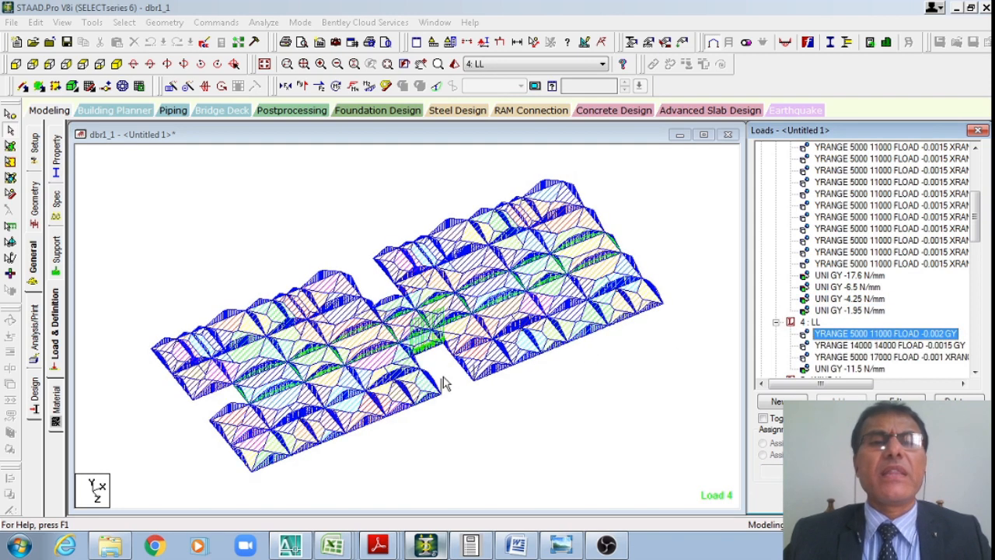
- Compare the LL case's -0.0015 floor load at Y 14000 with its -0.002 floor load for Y 5000 to 11000
drag(977, 219, 978, 231)
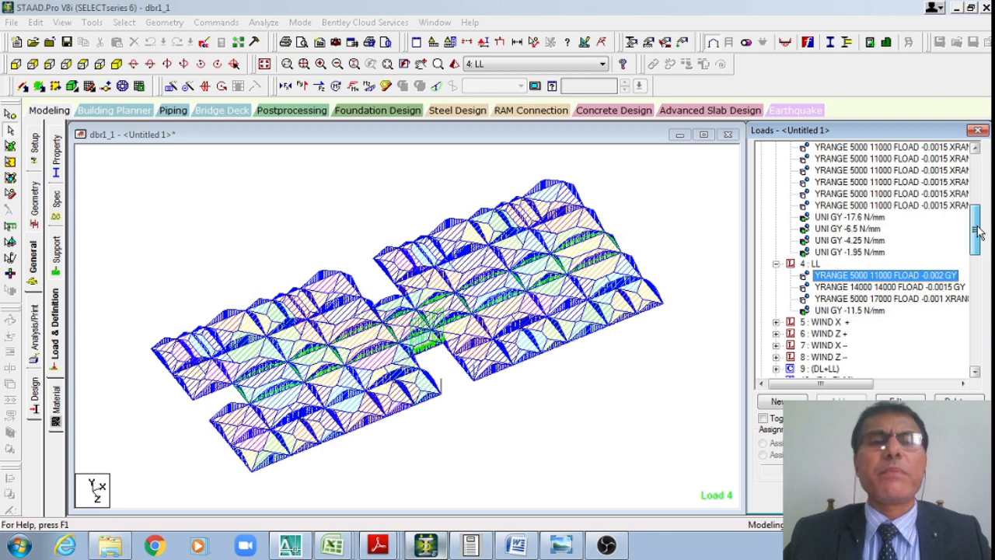
click(938, 288)
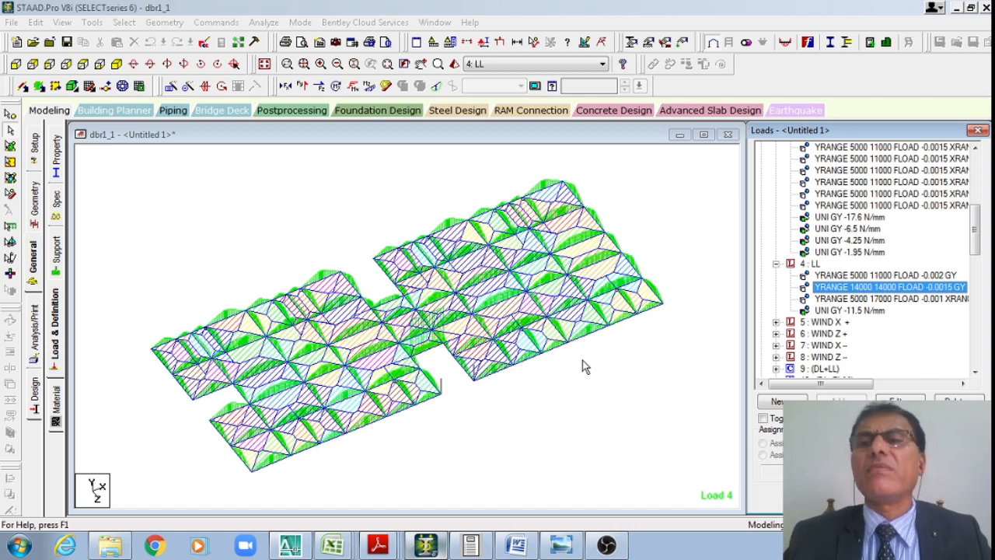
key(Up)
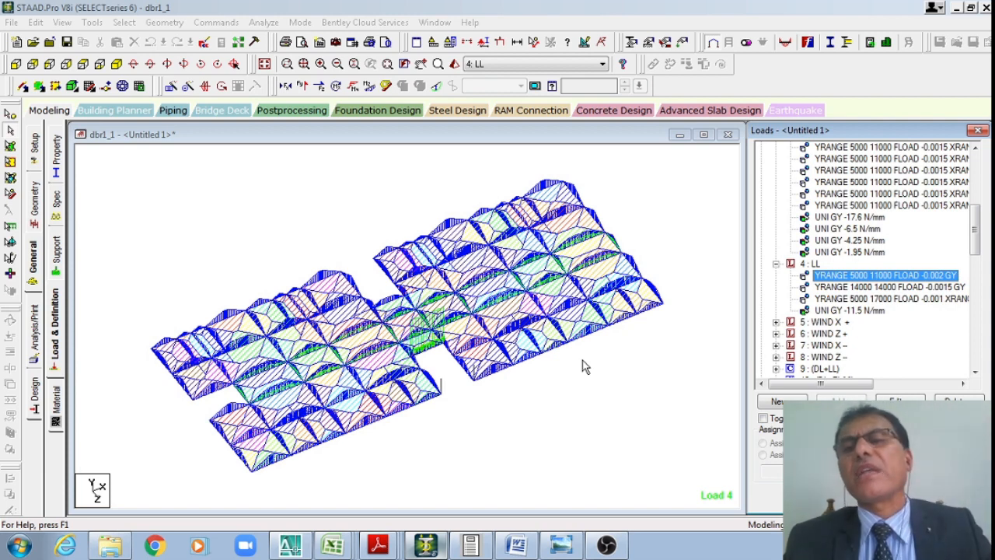
key(Down)
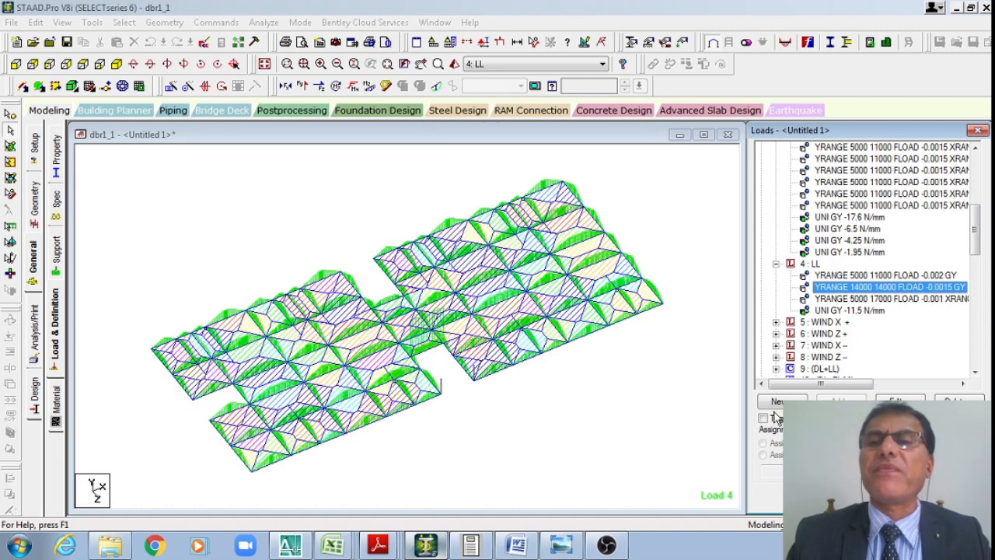
- Compare the LL case's -0.001 floor load with its -0.002 floor load, and display the -11.5 N/mm uniform load
click(932, 299)
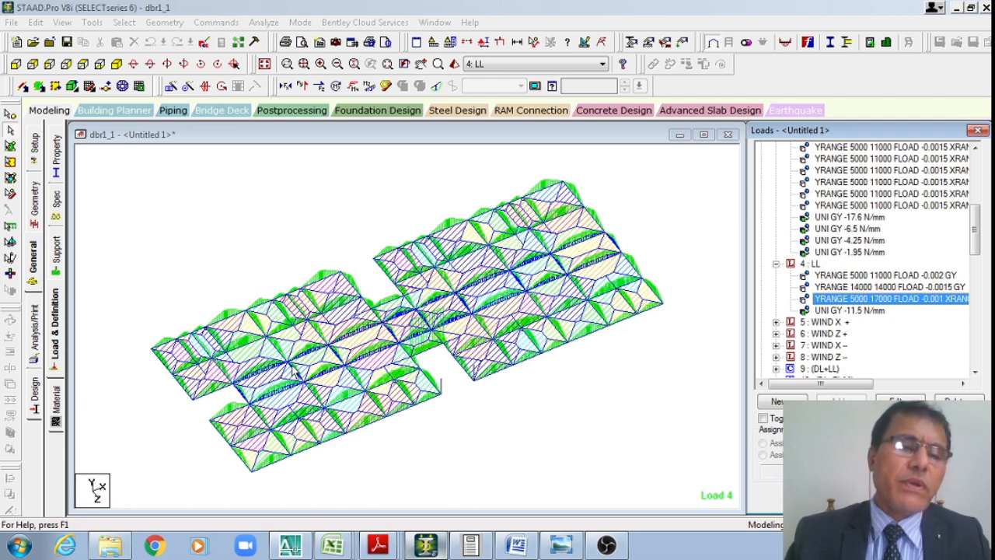
click(904, 276)
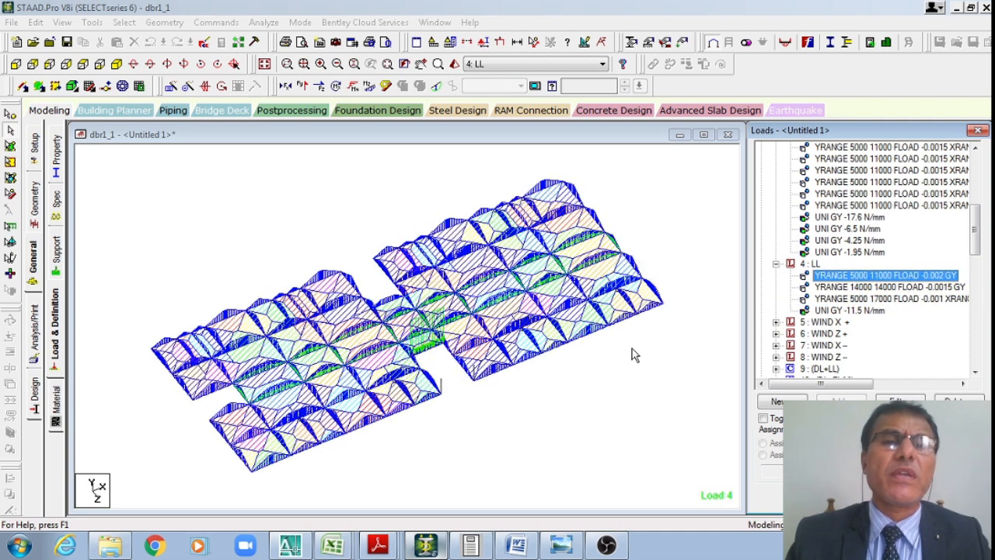
click(908, 300)
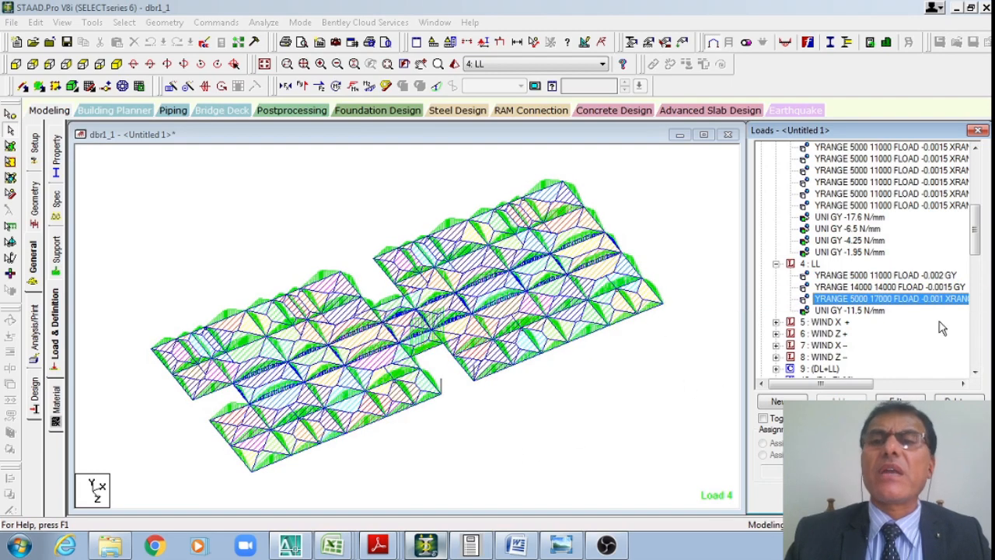
click(858, 313)
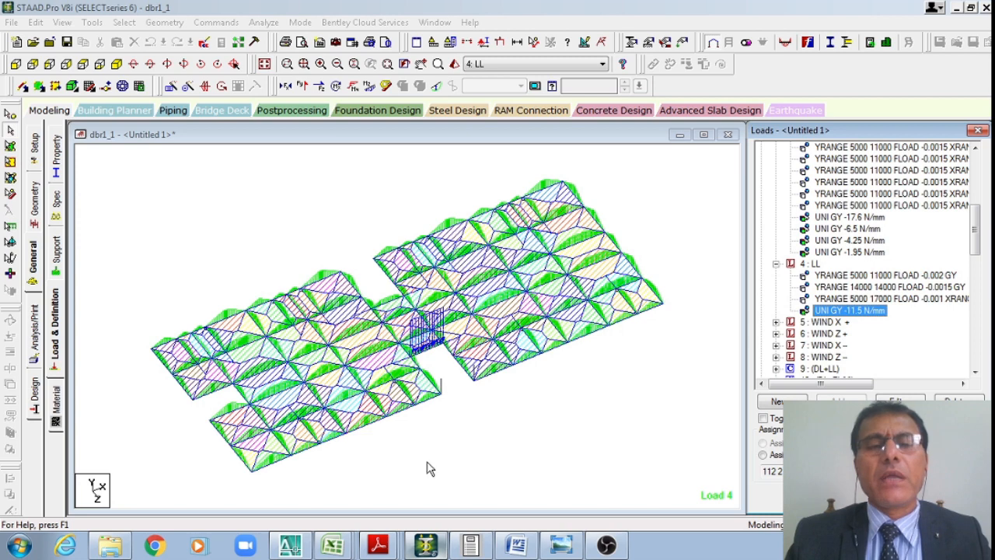
- Switch to the LOAD workbook in Excel and check the wall, parapet, total dead load and total imposed load UDL values
click(334, 547)
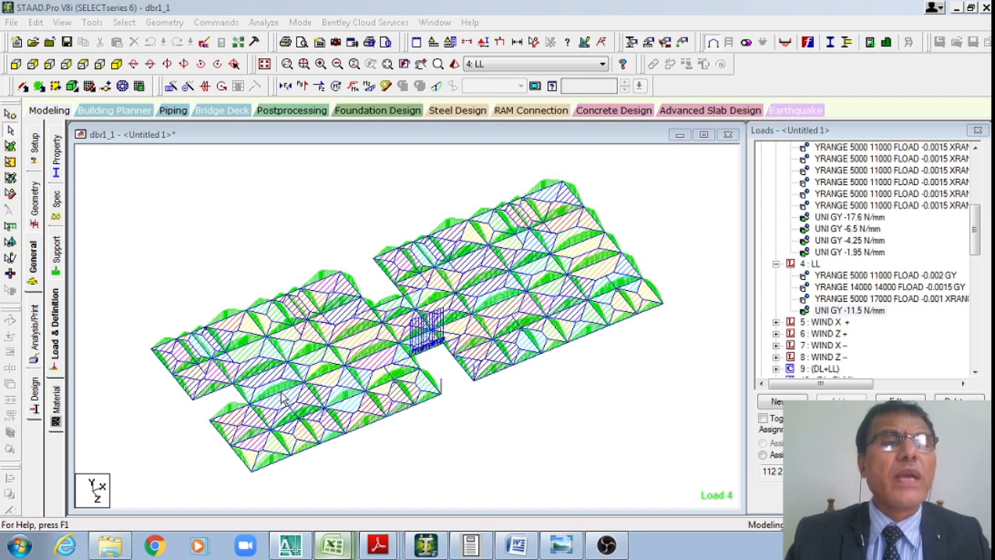
click(332, 545)
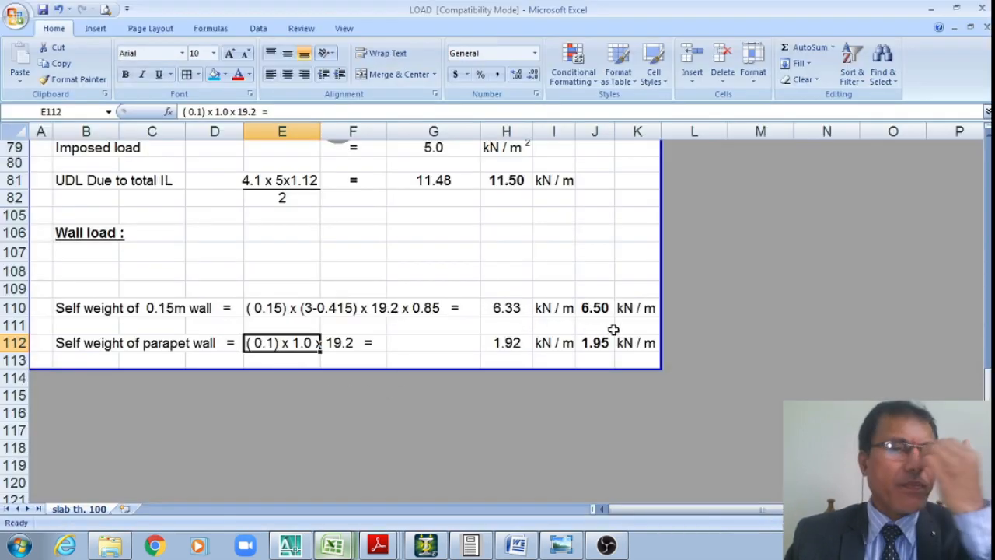
click(599, 311)
click(593, 343)
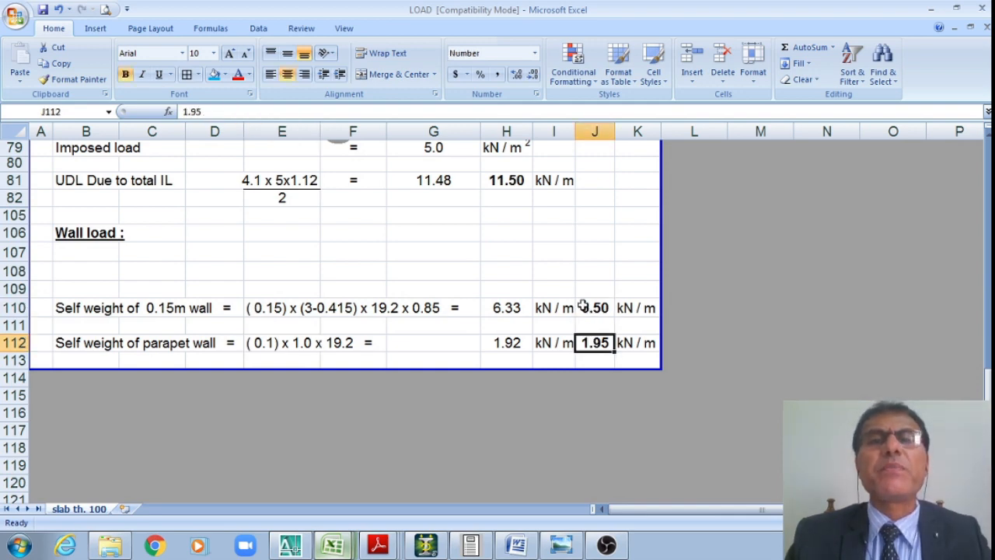
scroll(588, 309, up, 2)
click(509, 276)
click(560, 174)
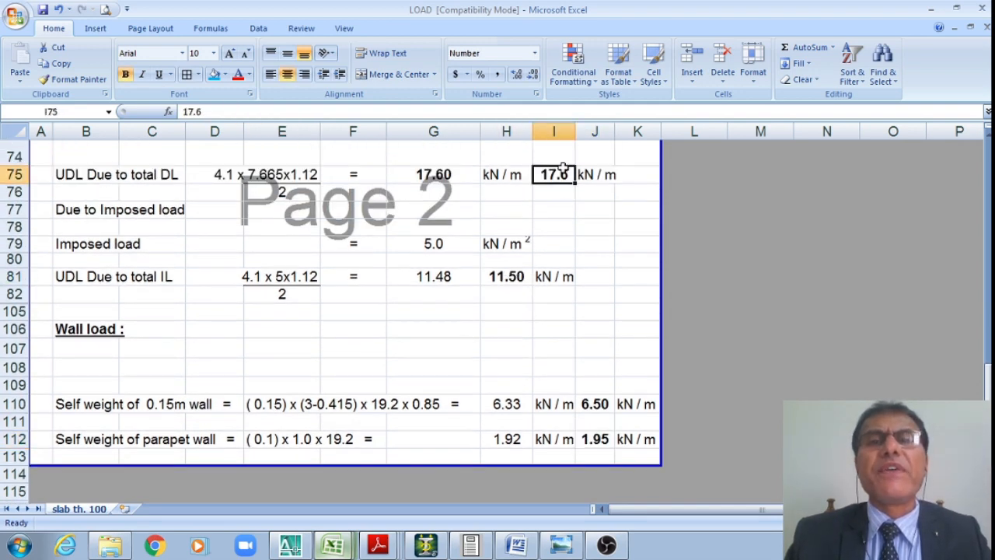
click(515, 277)
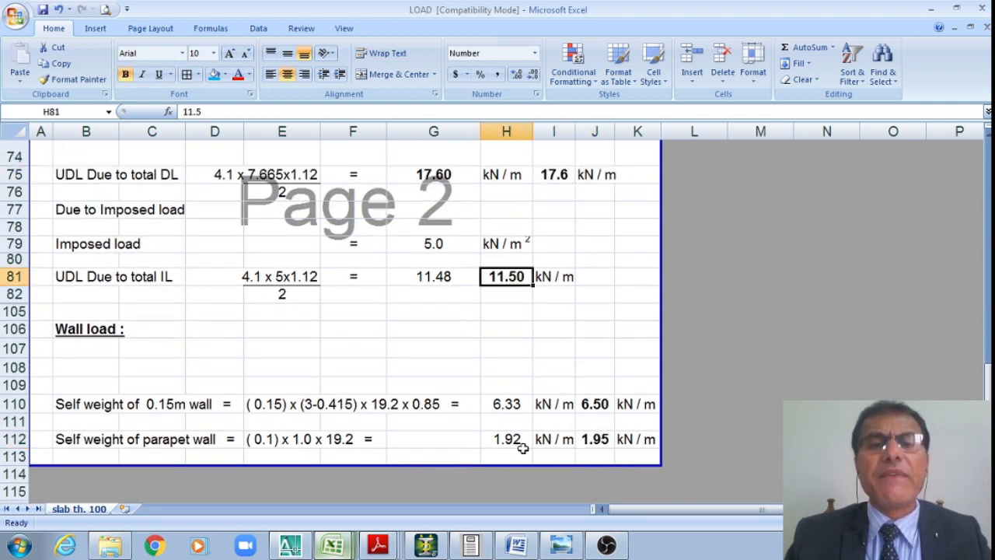
- Switch back to STAAD.Pro and display the -17.6 N/mm uniform load of DL and the -11.5 N/mm uniform load of LL
click(427, 545)
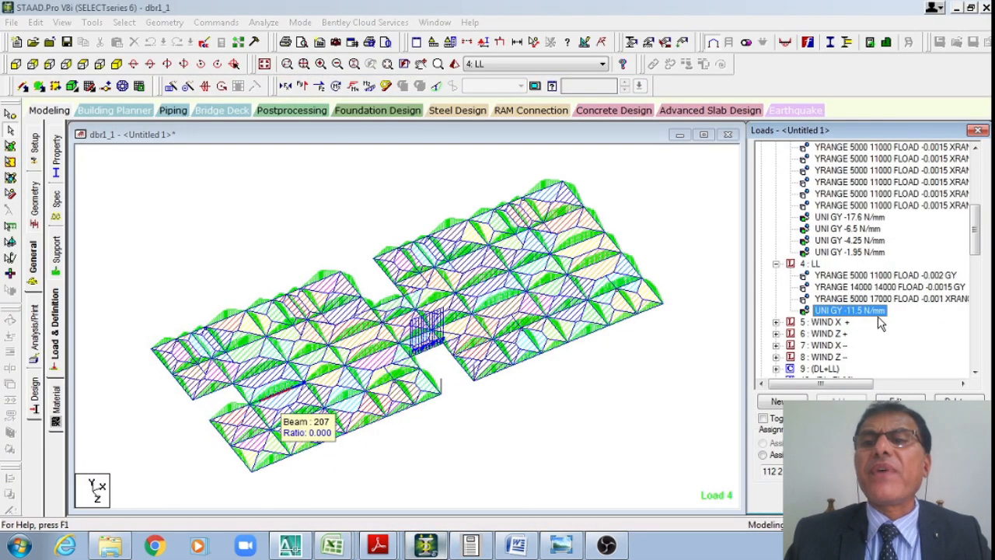
click(851, 219)
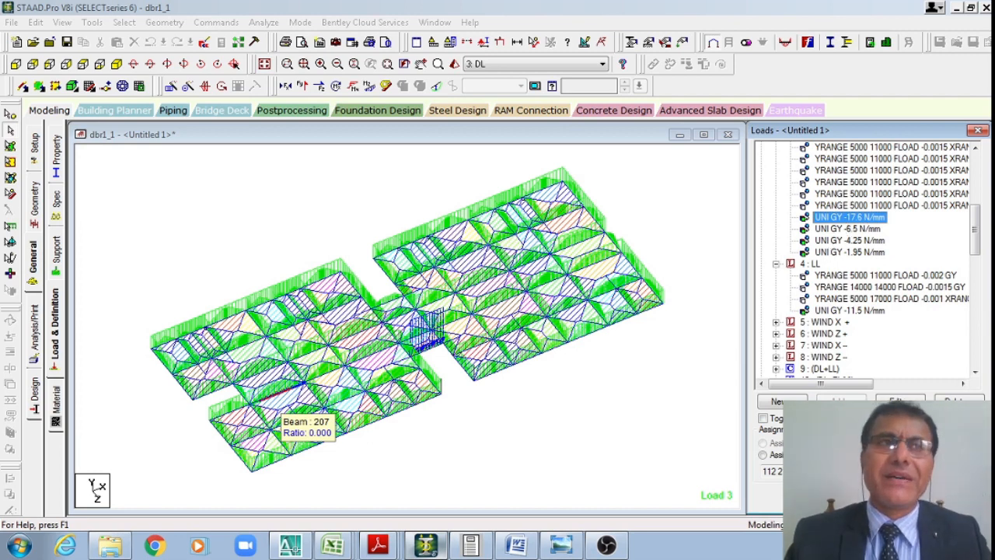
click(855, 311)
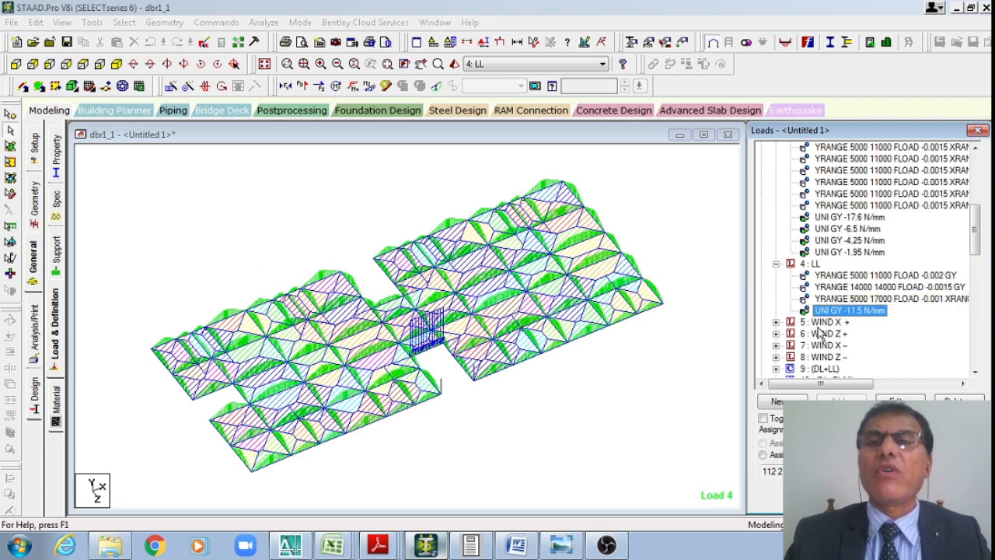
- Display the WIND X + case's wind load on the floor and examine the loaded end frames up close
click(776, 322)
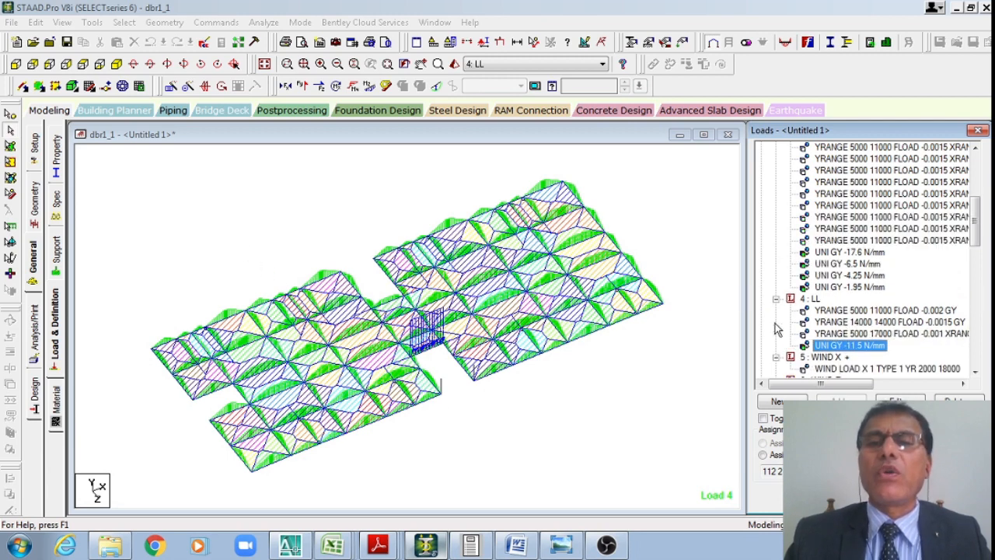
click(832, 370)
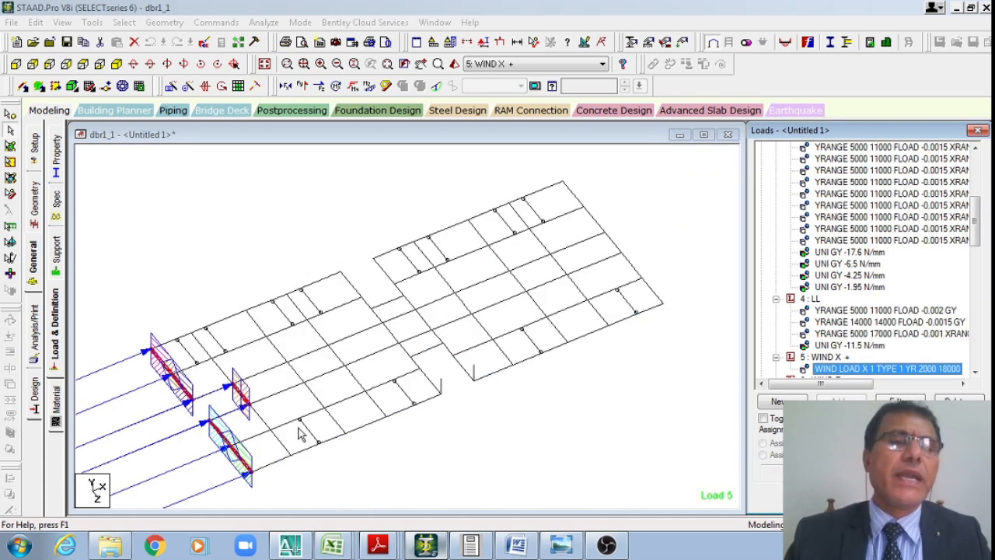
click(420, 64)
drag(355, 394, 526, 307)
drag(441, 331, 241, 313)
drag(294, 380, 185, 325)
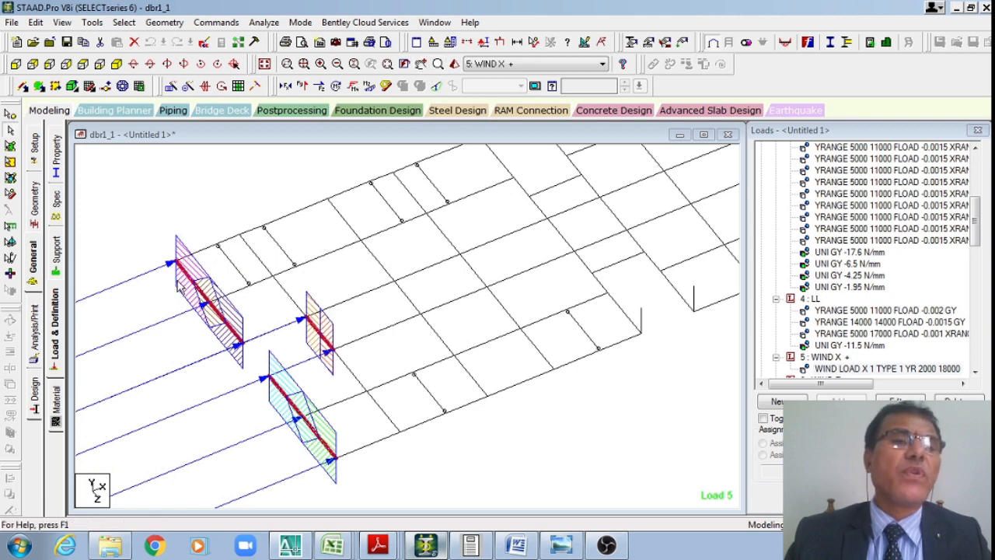
- View the WIND X + load in front elevation and in side elevation with its full loaded width in view
click(15, 63)
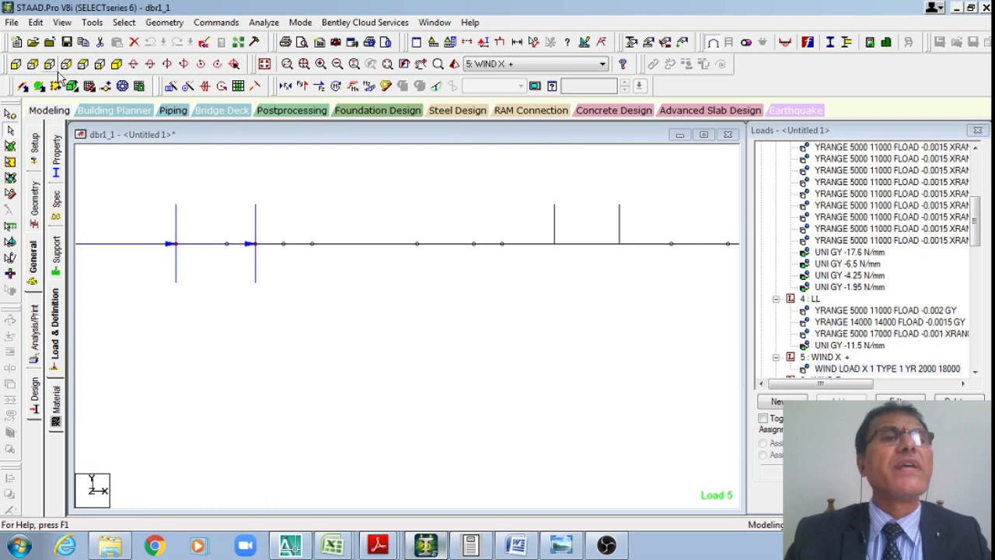
click(49, 64)
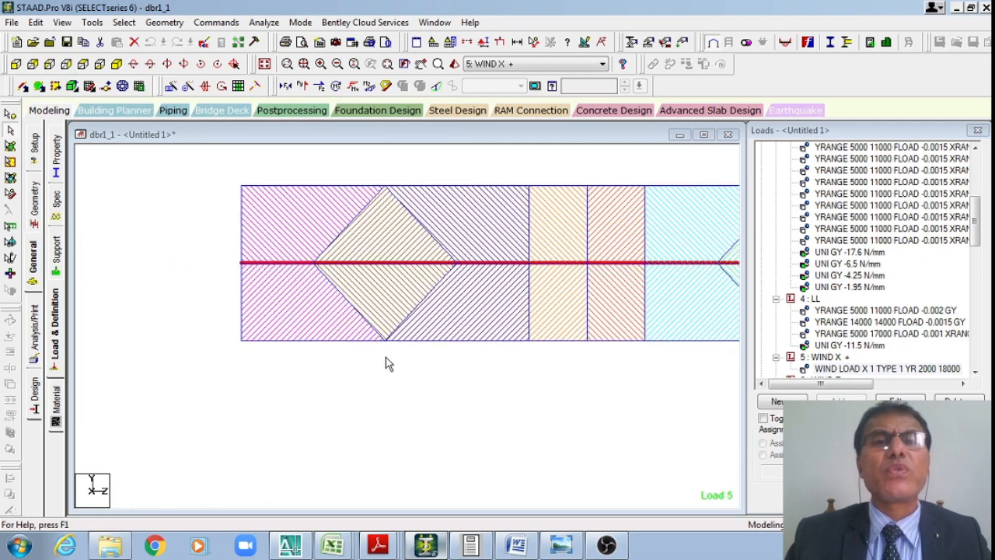
click(420, 64)
drag(631, 435, 500, 449)
scroll(504, 442, down, 3)
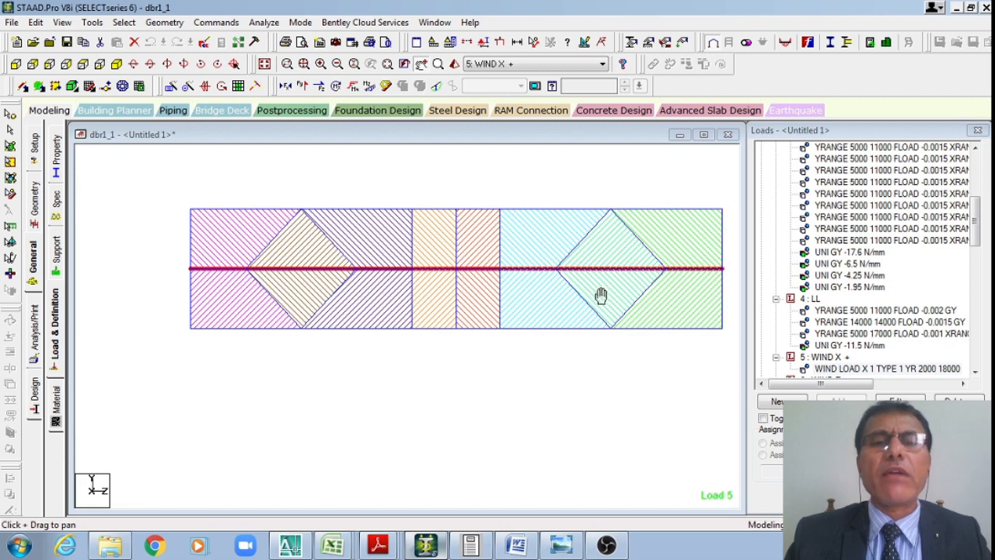
- Return to the isometric view and examine the WIND X + tributary panels and arrows on the end beams up close
click(117, 63)
scroll(188, 314, up, 2)
drag(197, 298, 433, 381)
scroll(427, 384, up, 4)
scroll(313, 365, up, 2)
drag(248, 392, 451, 355)
scroll(362, 379, up, 1)
scroll(320, 389, up, 3)
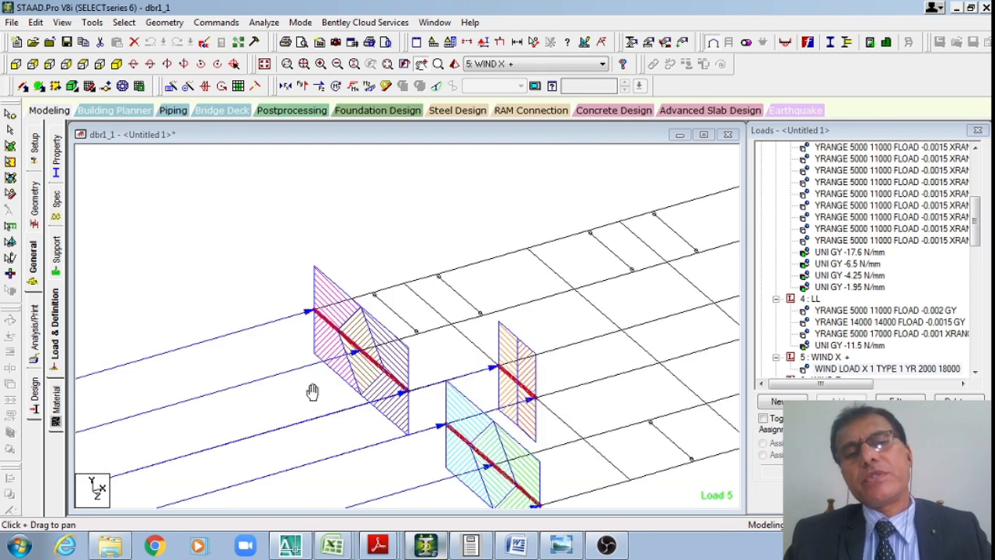
drag(304, 416, 336, 387)
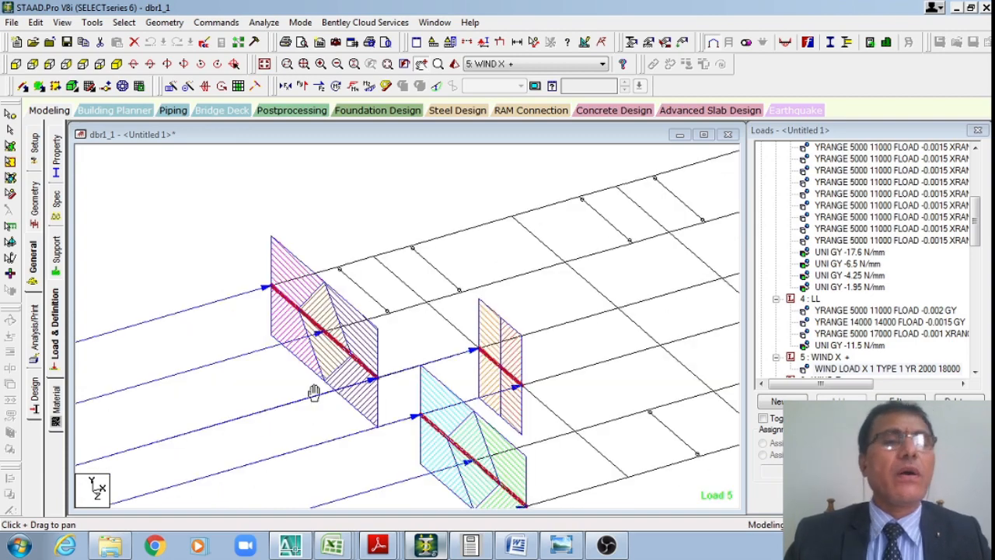
scroll(338, 386, up, 1)
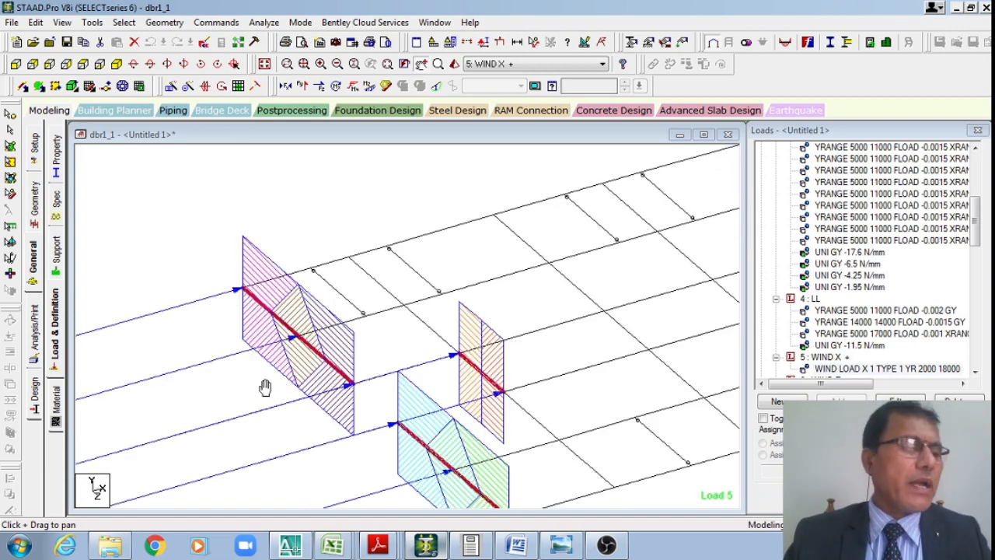
scroll(263, 400, up, 2)
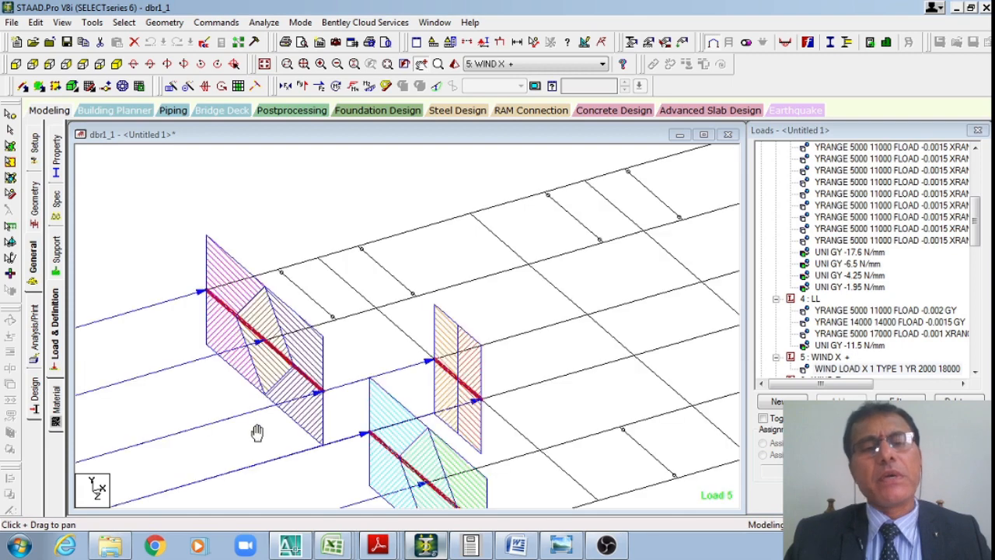
drag(257, 433, 284, 389)
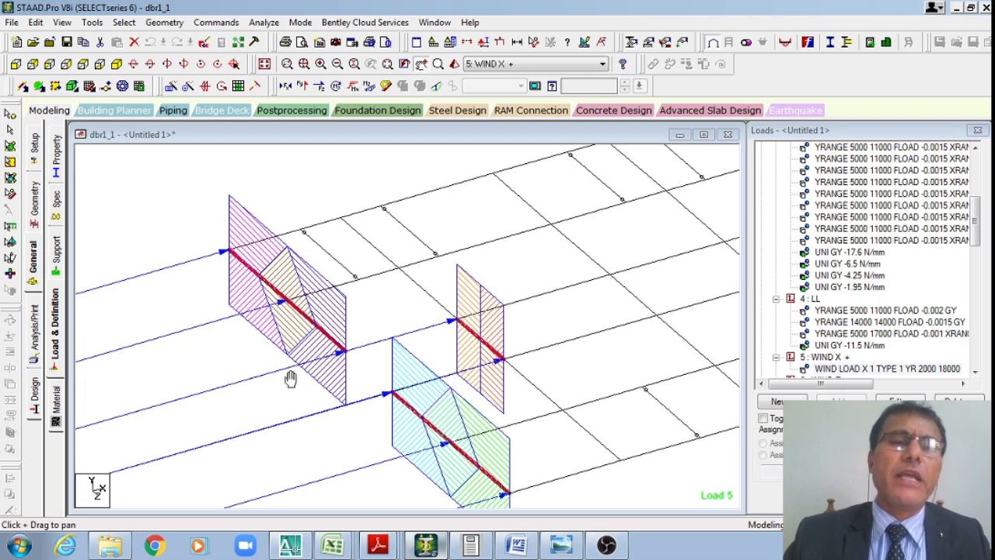
drag(288, 428, 293, 420)
scroll(235, 265, up, 1)
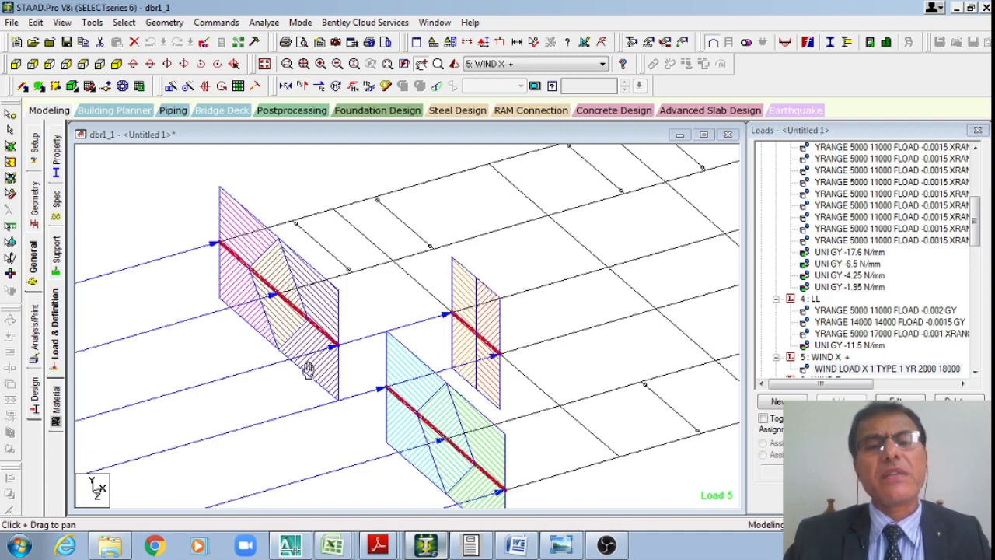
- Examine how the WIND X + arrows act on the end frames in relation to the whole floor plan
scroll(307, 368, down, 2)
drag(442, 391, 393, 389)
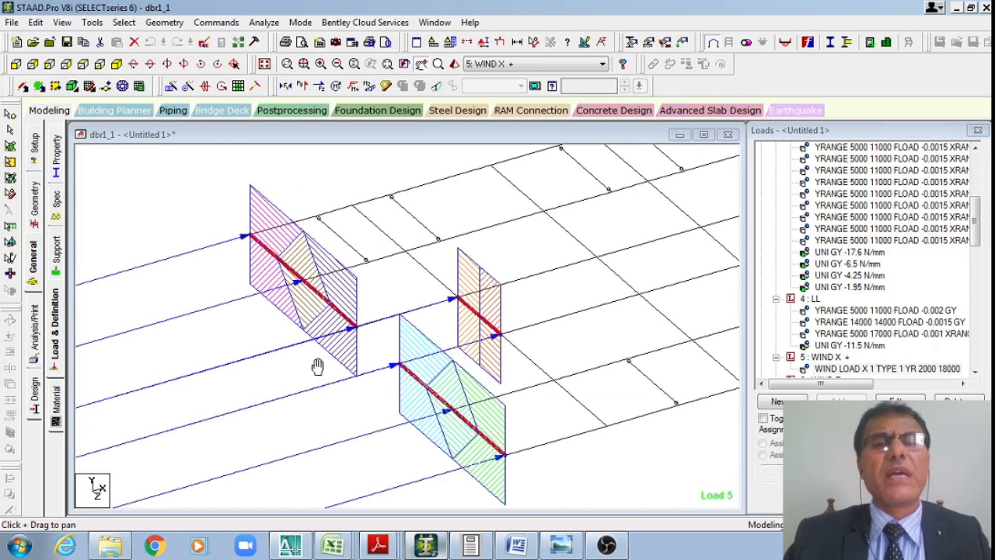
scroll(317, 366, down, 2)
scroll(348, 357, down, 1)
drag(467, 373, 349, 352)
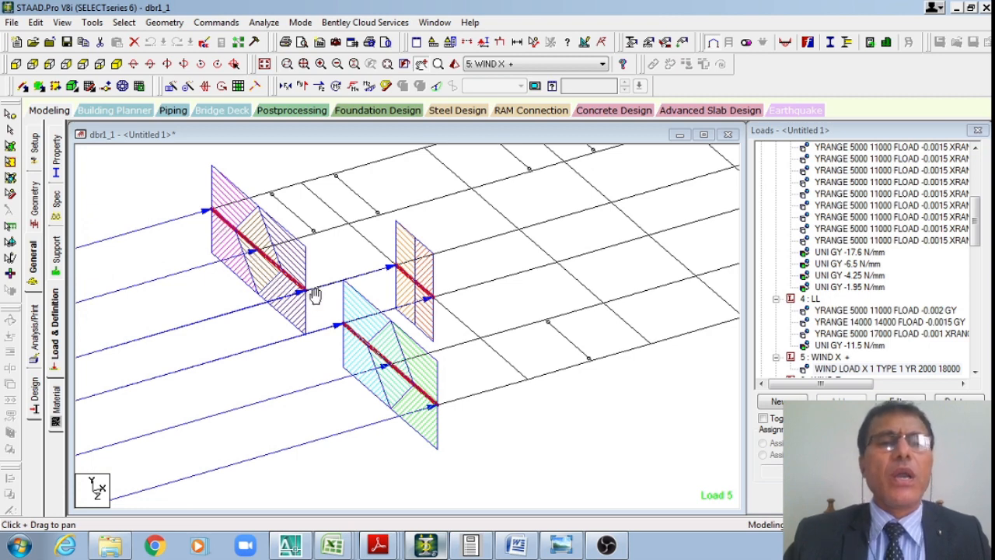
drag(413, 429, 481, 355)
drag(497, 296, 416, 358)
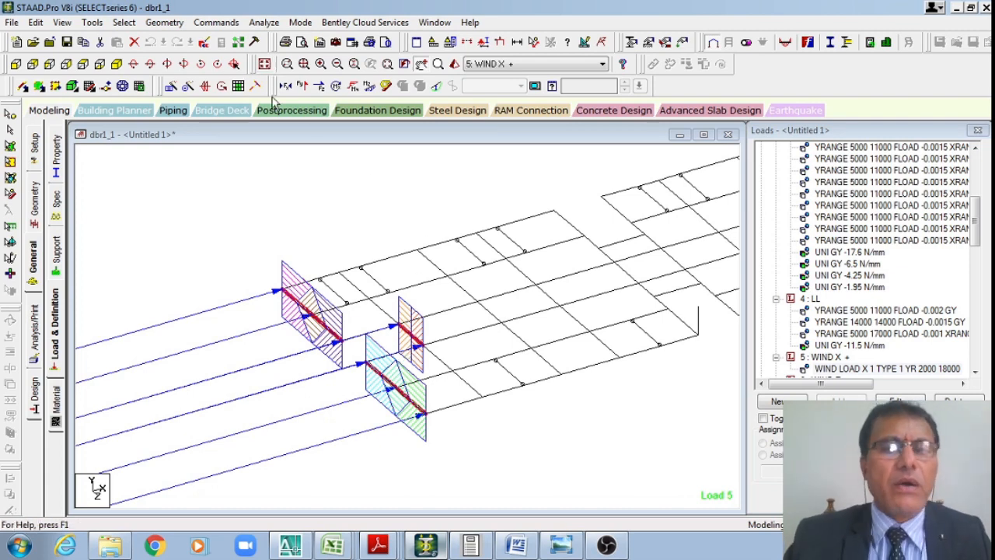
scroll(292, 355, down, 8)
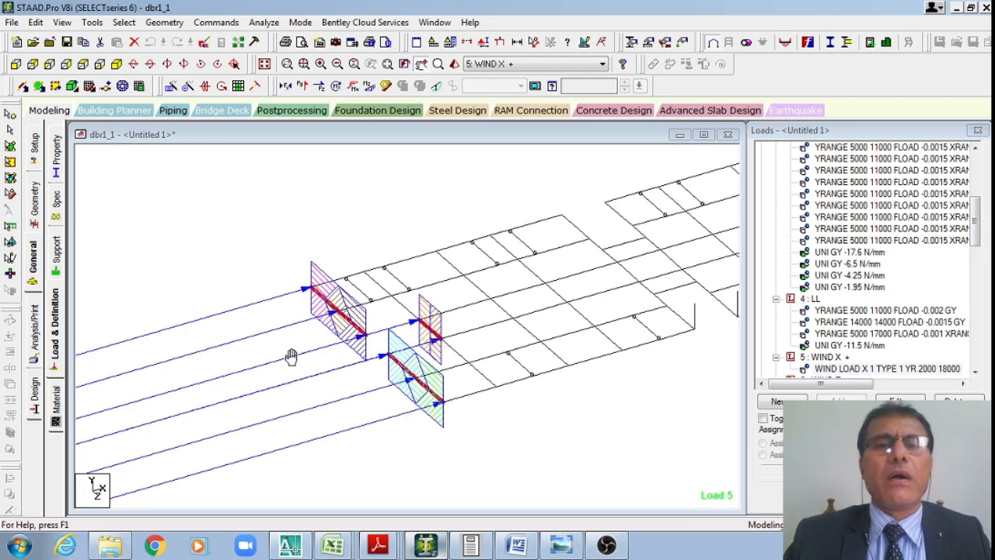
drag(461, 368, 329, 400)
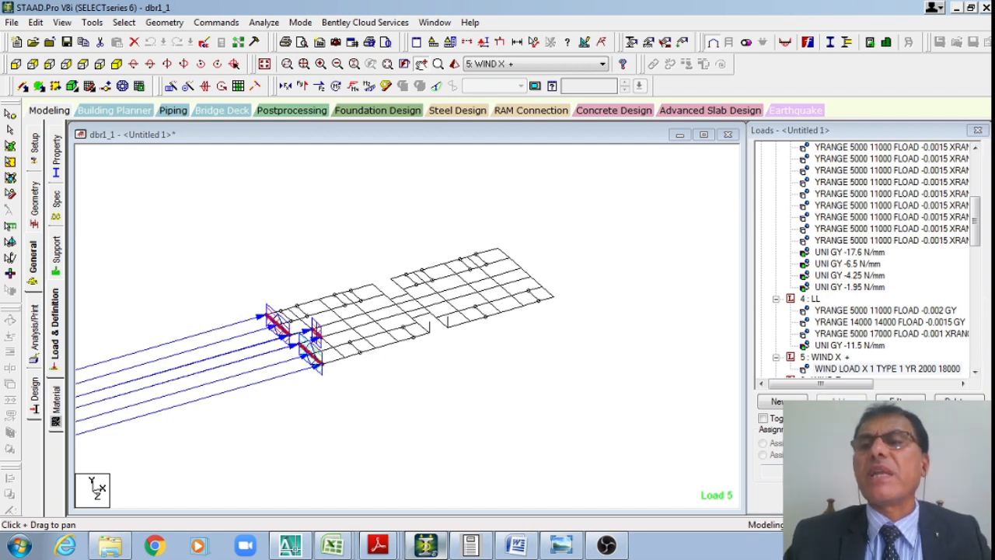
- Expand the WIND Z + case and display its FZ 8200 and FZ 16200 joint loads on the floor
drag(976, 234, 975, 265)
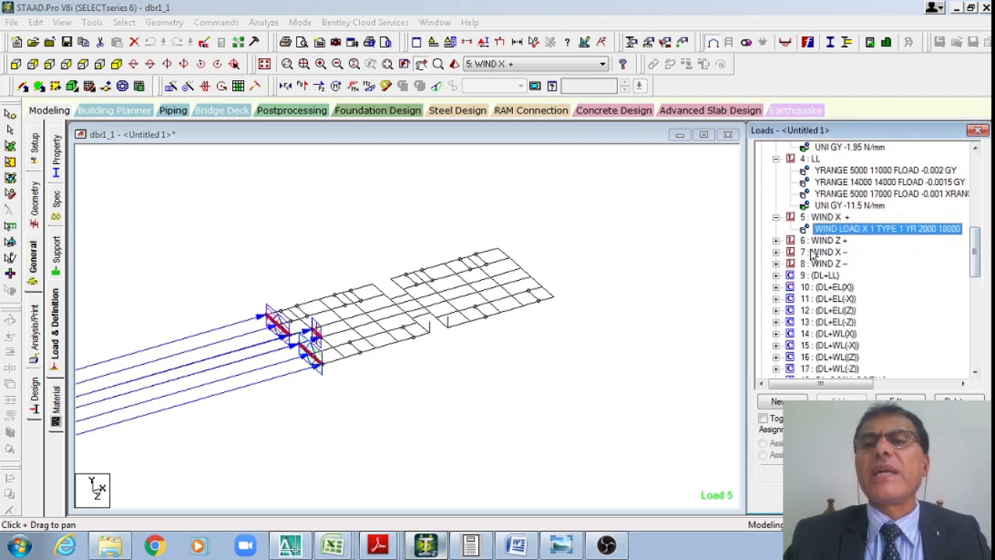
click(776, 241)
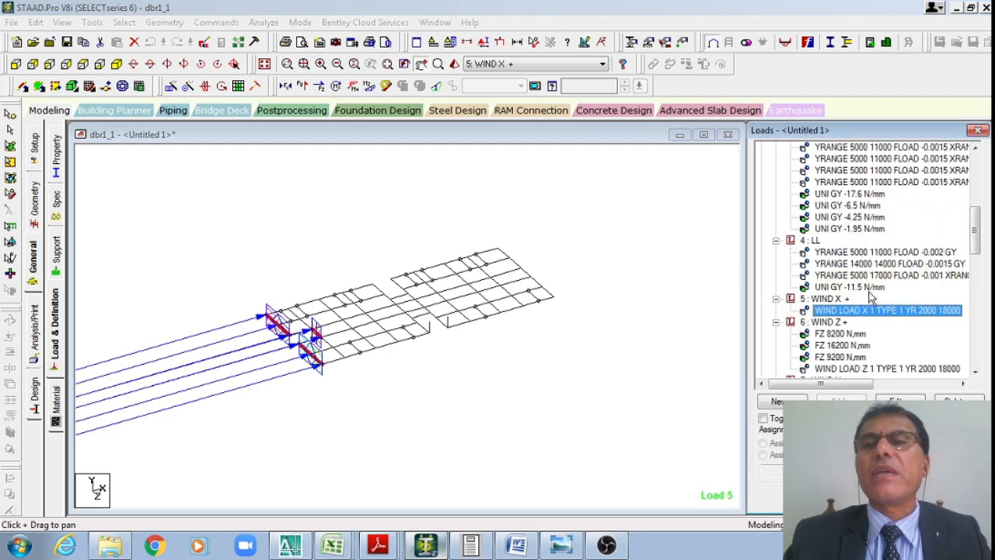
click(839, 333)
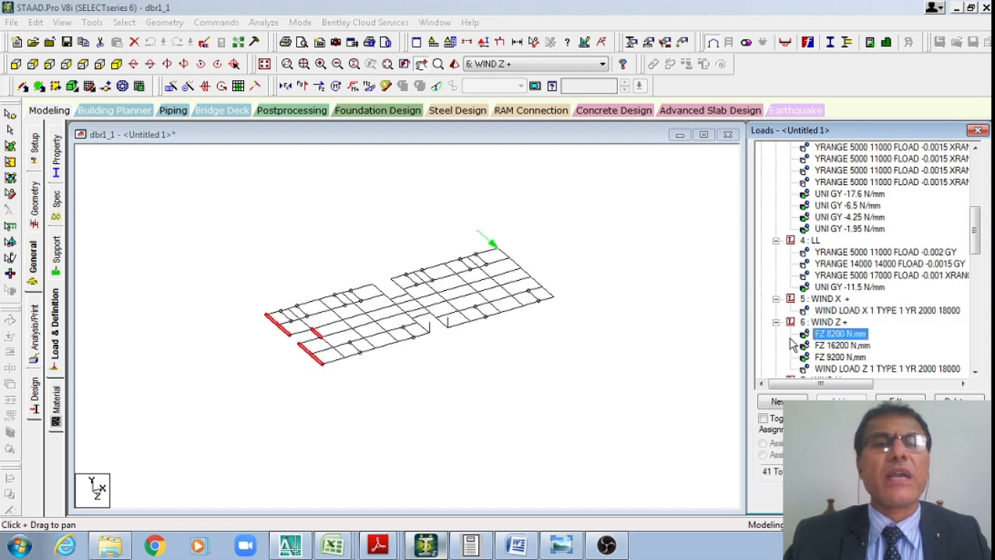
click(843, 345)
click(548, 402)
scroll(419, 355, up, 4)
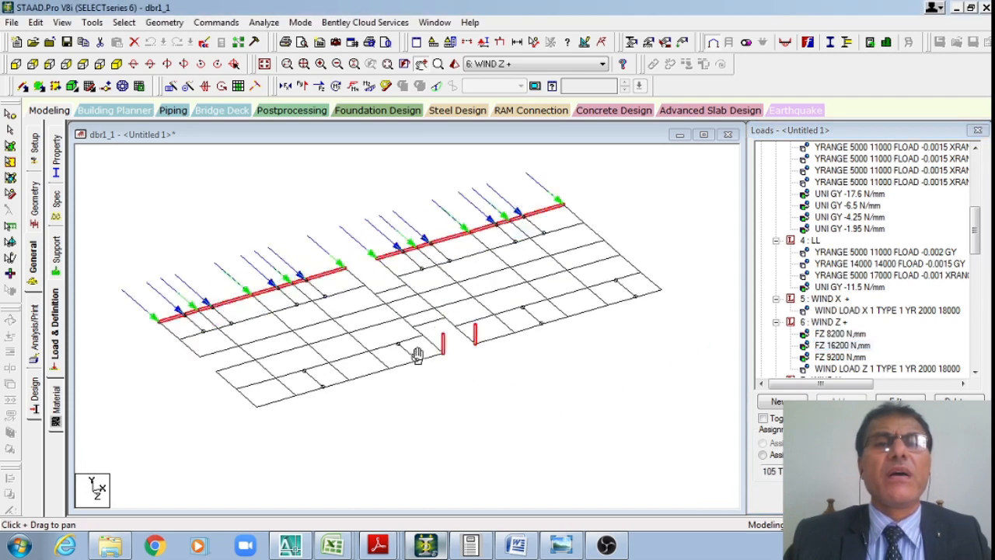
- Go through the WIND Z + joint loads FZ 8200, 16200 and 9200 and its Z-direction wind load
click(853, 334)
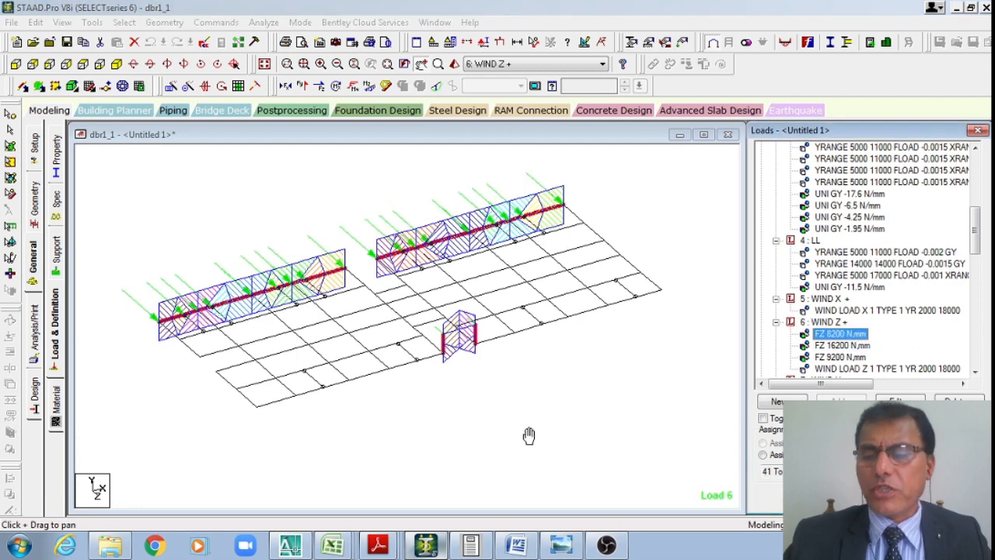
key(Down)
key(Down)
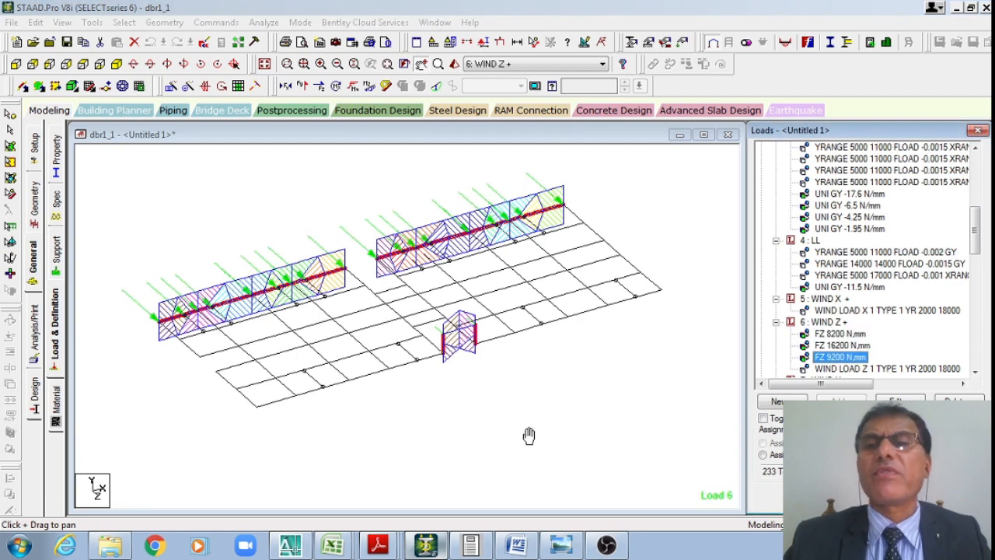
key(Down)
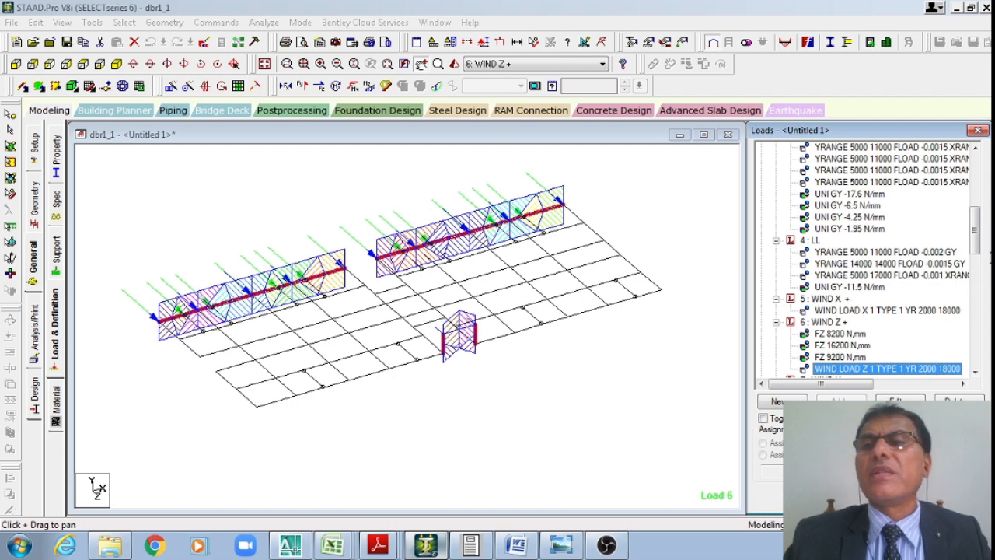
- Expand the WIND X - case and display its wind load with factor -1 in X
drag(977, 238, 981, 277)
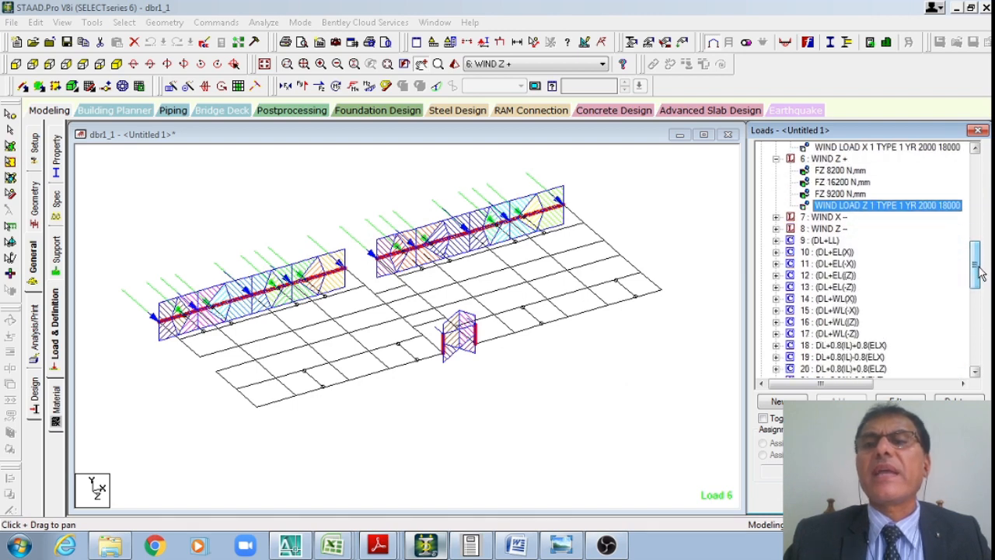
click(775, 218)
click(855, 369)
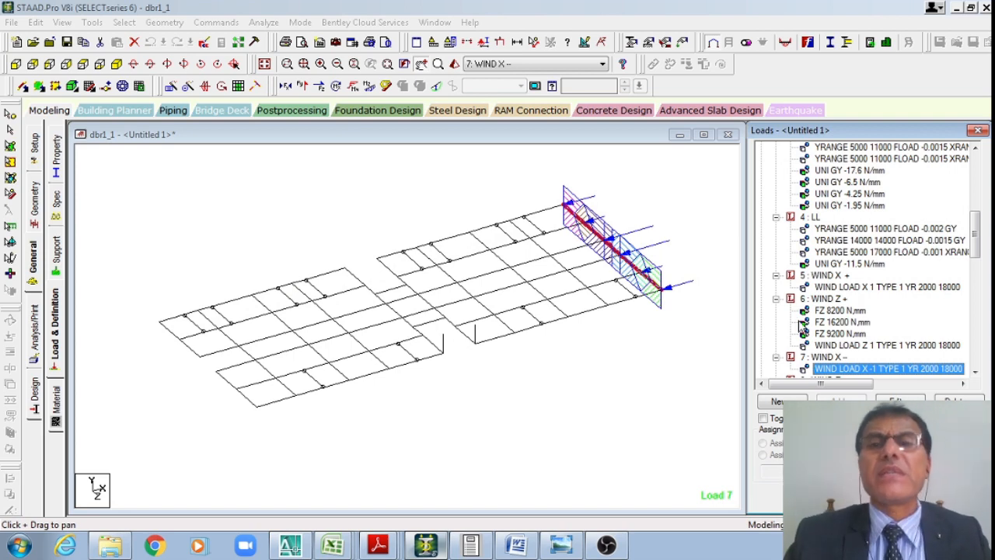
- Expand the WIND Z - case and review its joint loads FZ -8200, -16200 and -9200 and its Z -1 wind load
drag(977, 224, 977, 258)
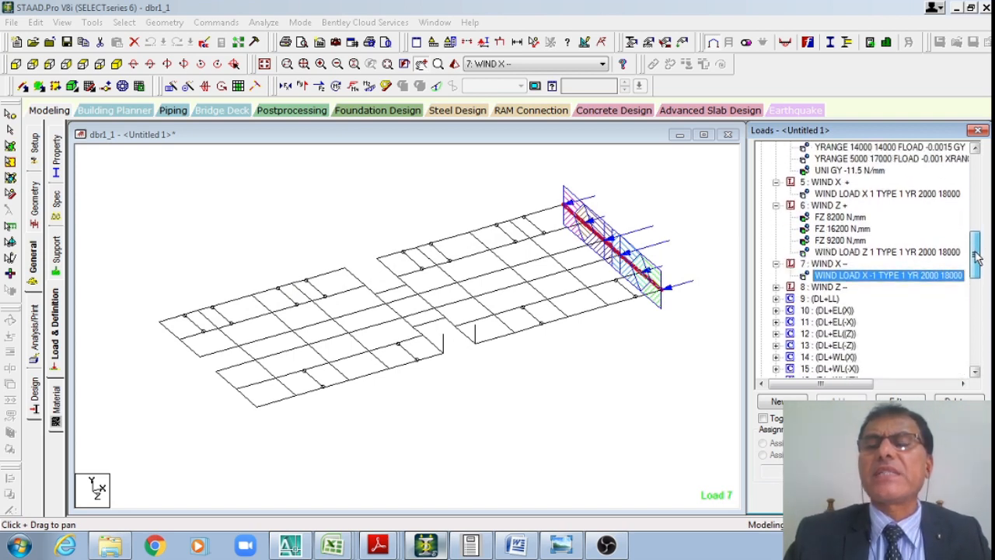
click(776, 287)
click(839, 334)
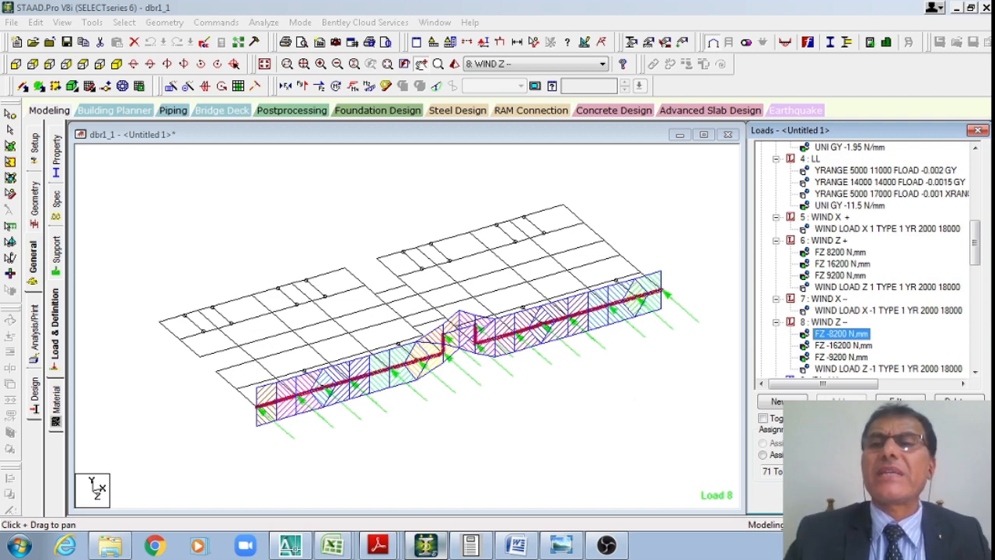
drag(975, 242, 978, 263)
click(862, 242)
click(847, 253)
click(845, 264)
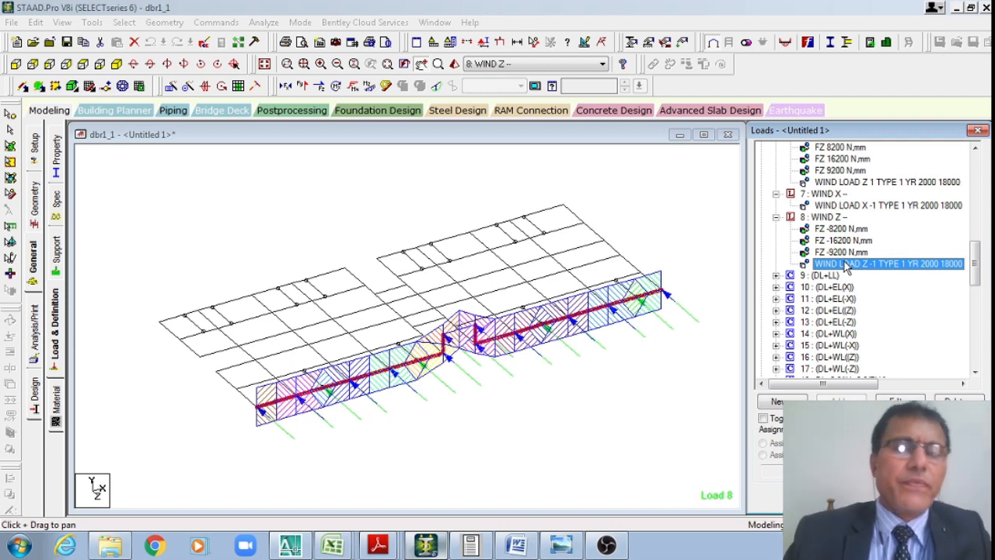
- Show the whole structure and display the WIND X - and WIND X + wind loads on it
click(291, 228)
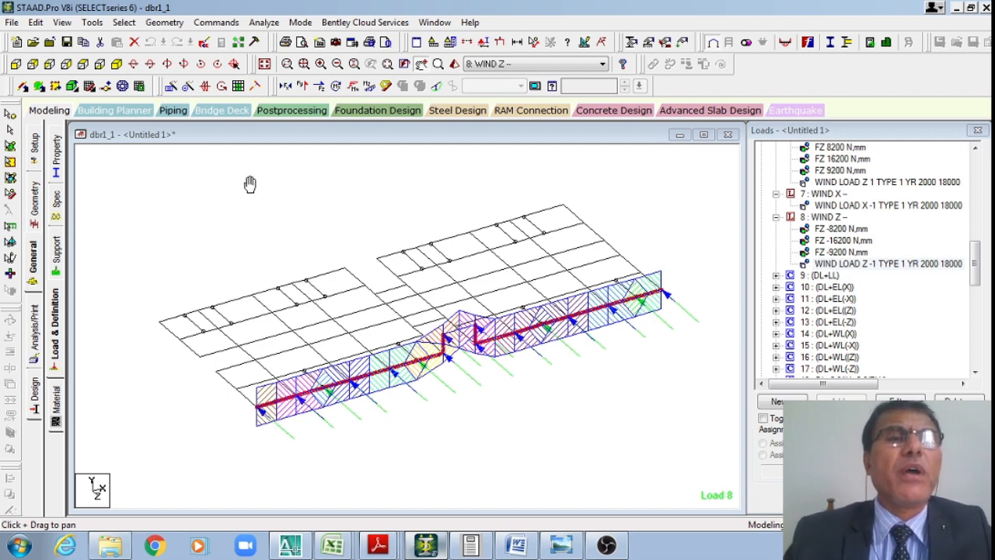
click(264, 64)
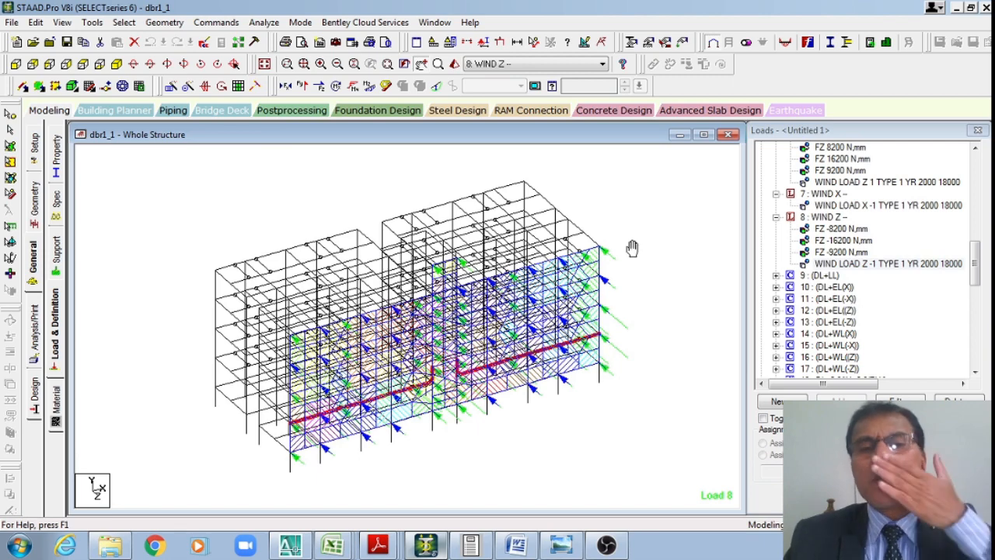
scroll(725, 211, down, 2)
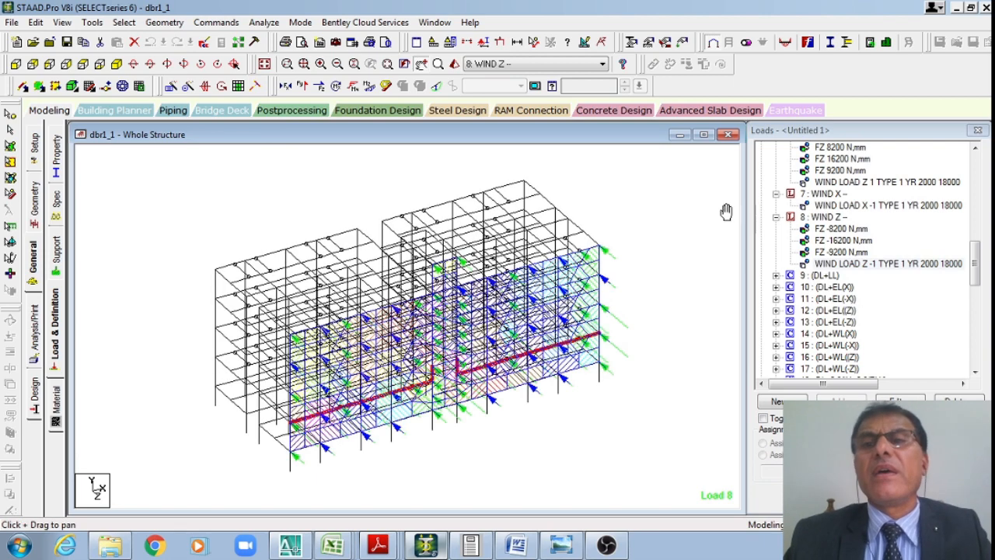
click(833, 207)
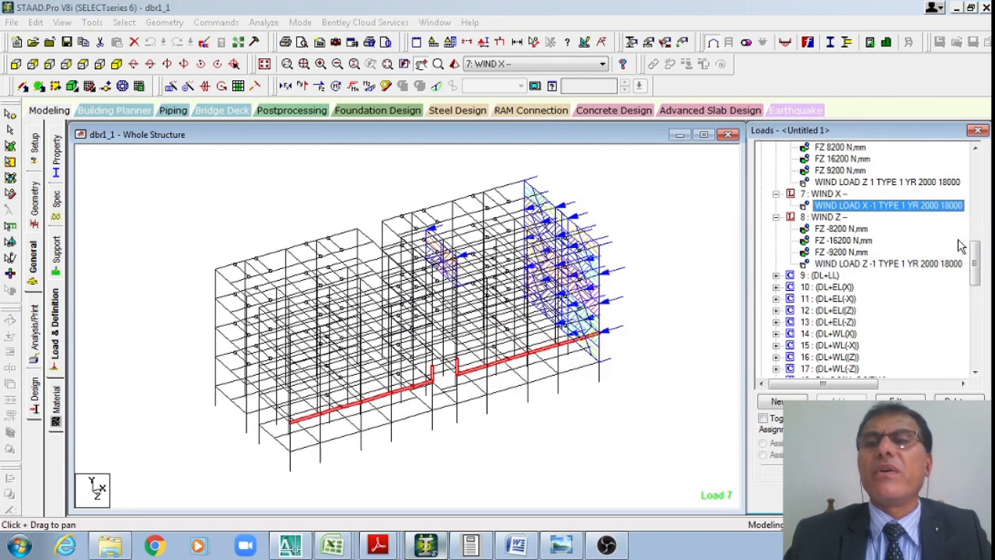
scroll(978, 262, up, 3)
click(840, 264)
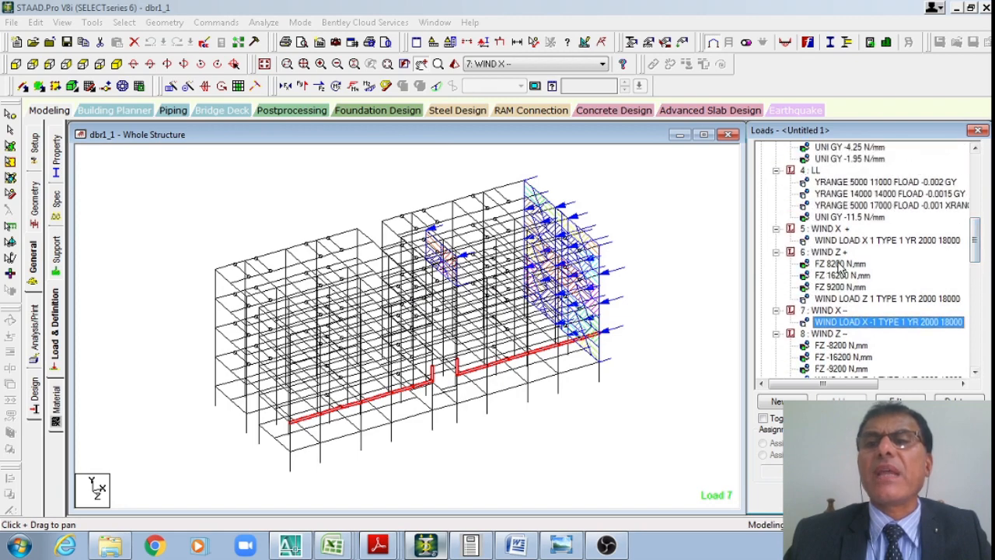
click(848, 241)
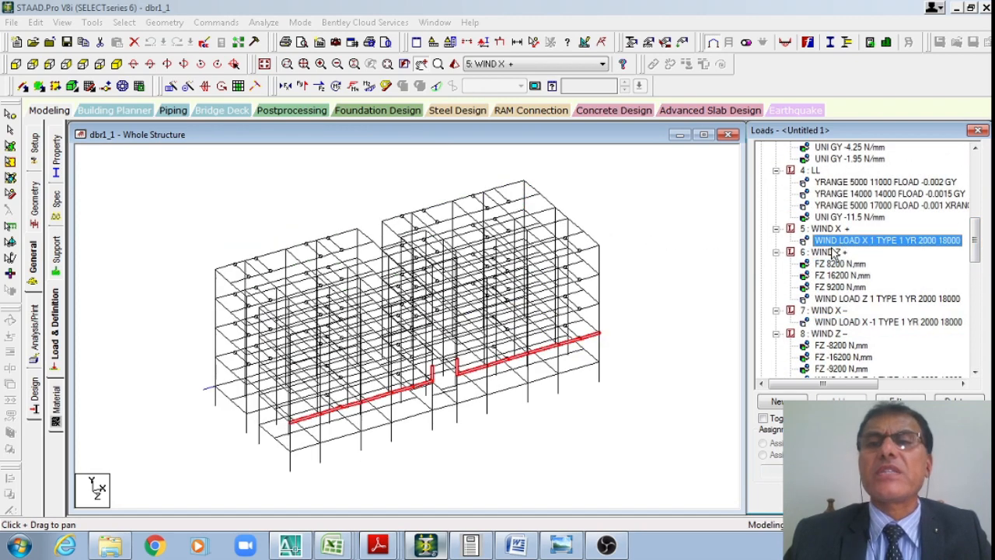
- Go through the WIND Z + joint loads and wind load on the whole structure, and display the WIND X - wind load
click(663, 215)
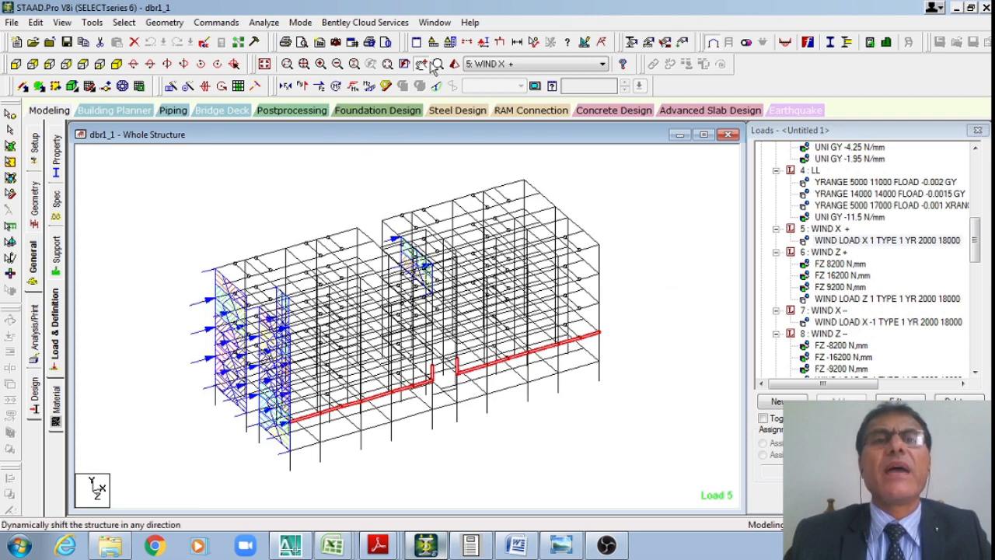
click(841, 264)
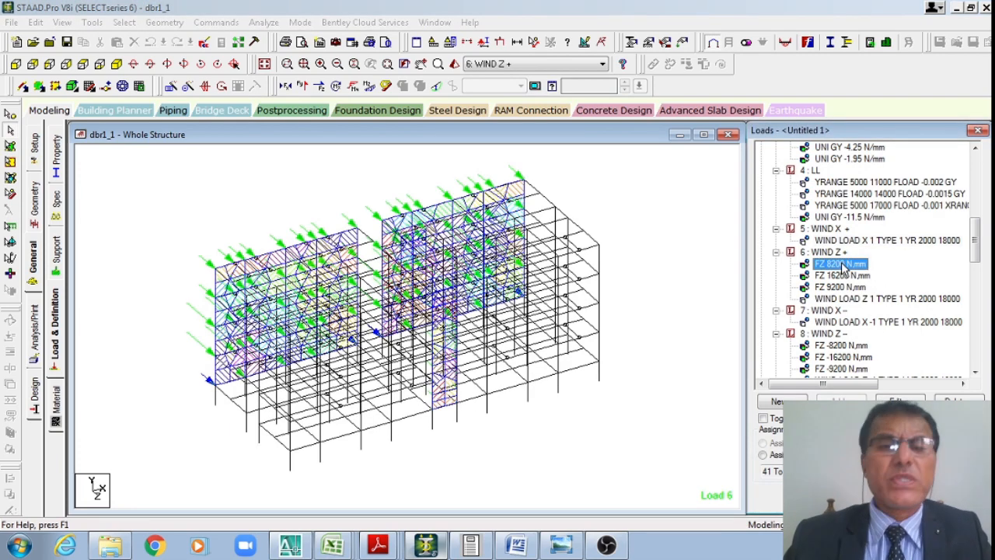
key(Down)
key(Down)
key(Down)
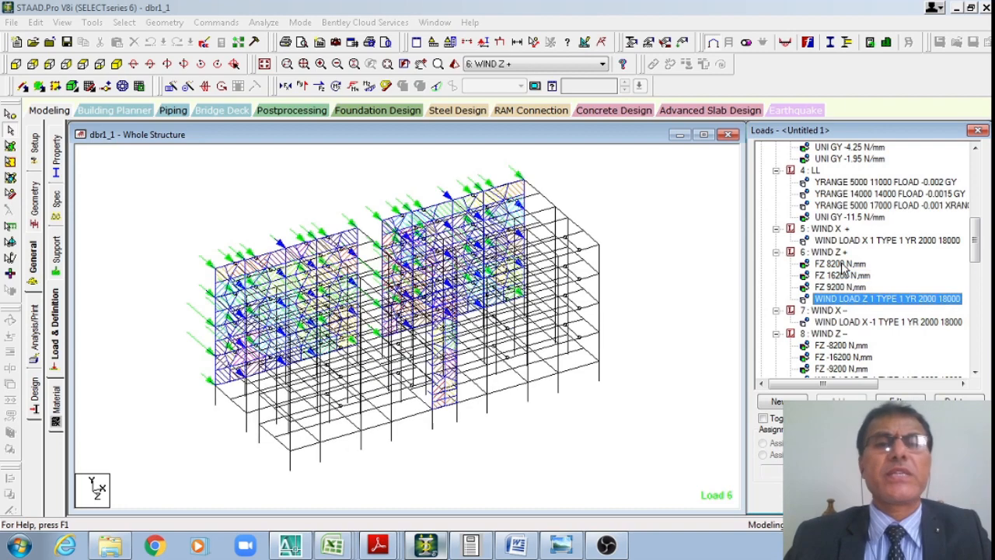
key(Down)
key(Down)
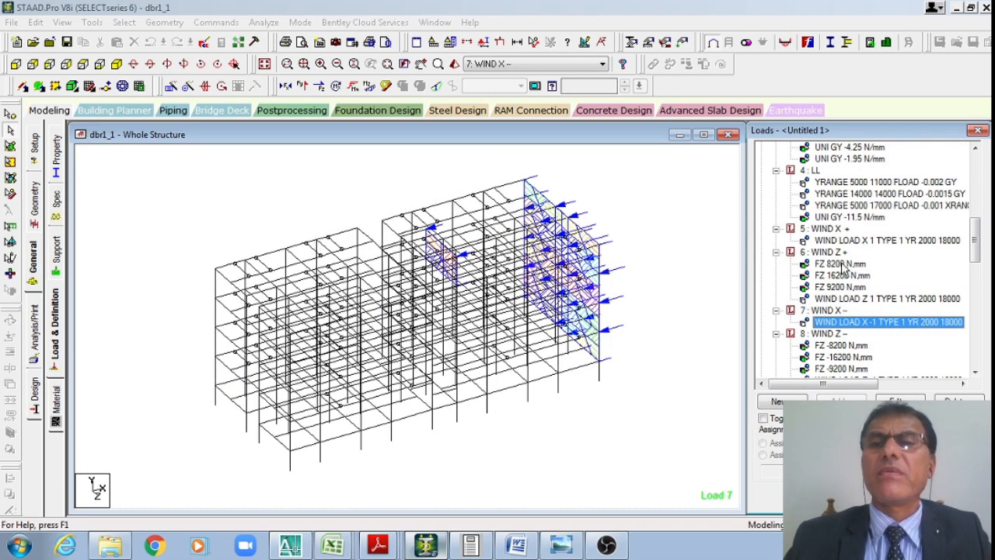
- Review the WIND Z - joint loads FZ -8200, -16200 and -9200, its Z -1 wind load, and the DL+LL combination
key(Down)
key(Down)
key(Down)
key(Down)
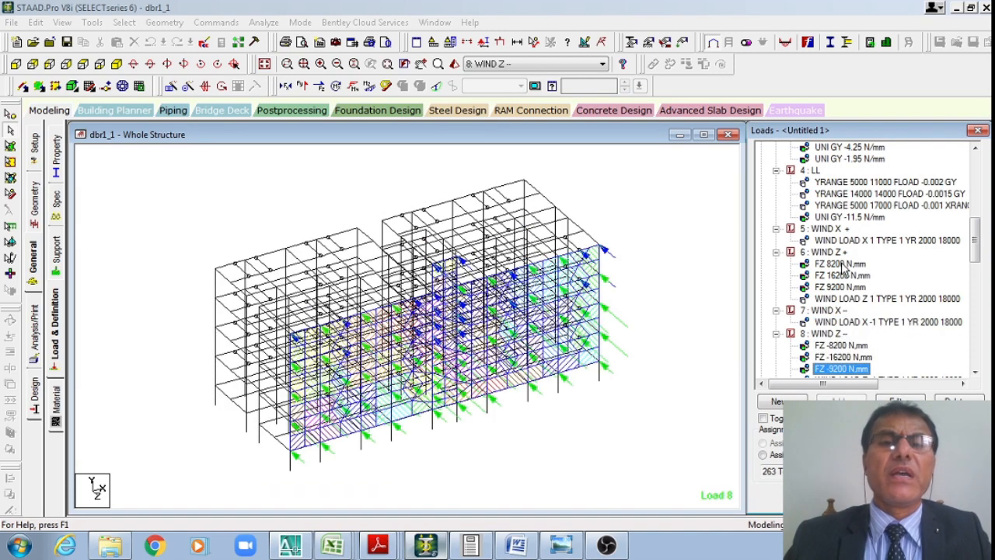
key(Down)
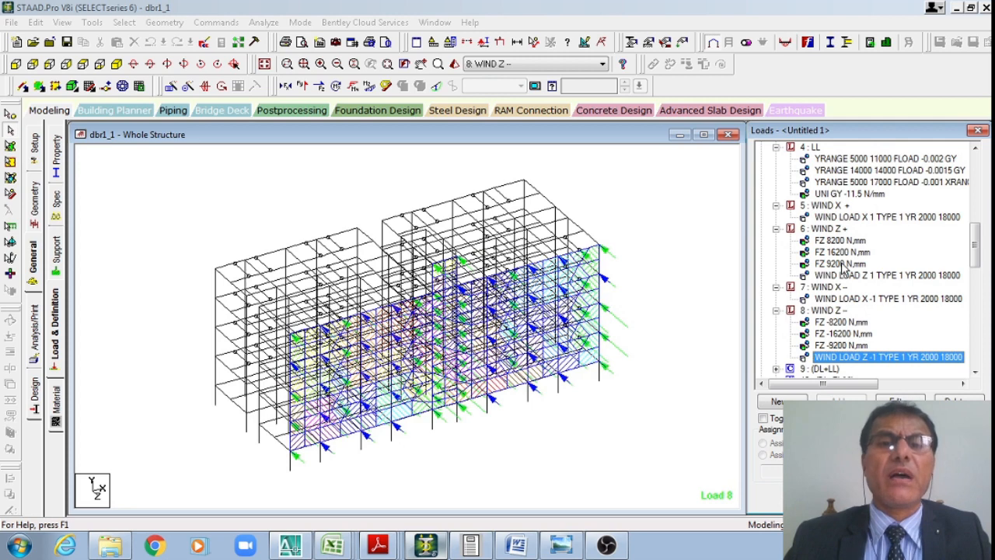
key(Down)
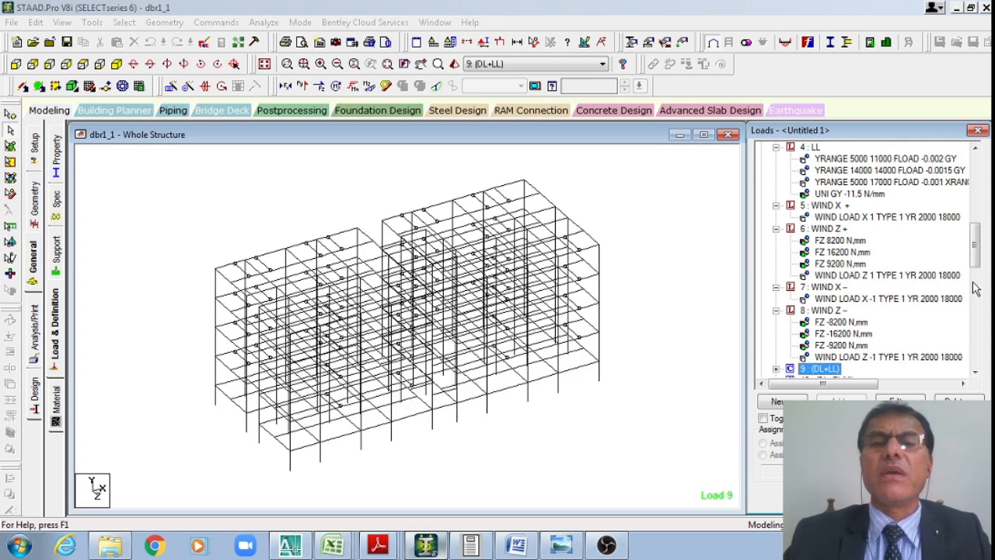
- Display the WIND Z - wind load in front elevation and return to the 3D view of the whole structure
click(858, 357)
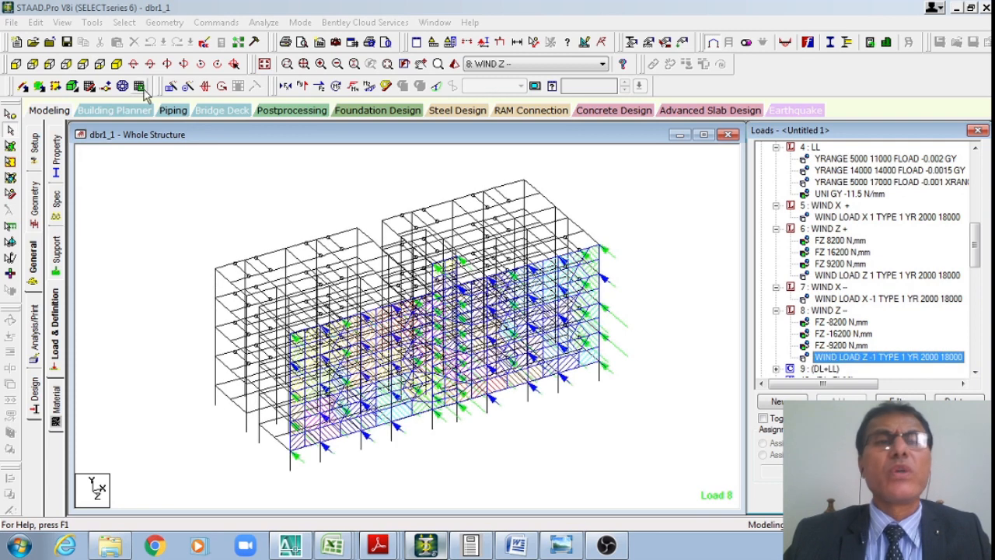
click(17, 63)
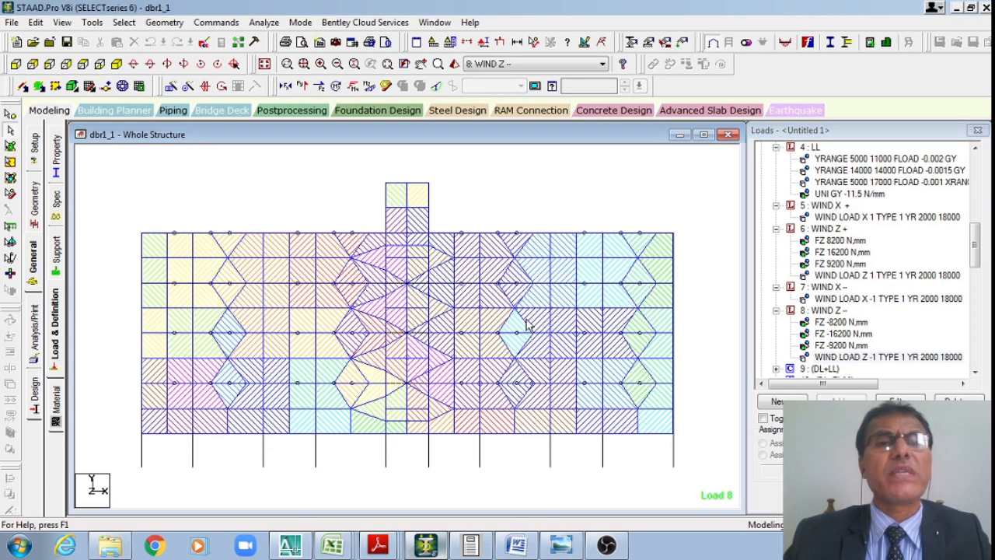
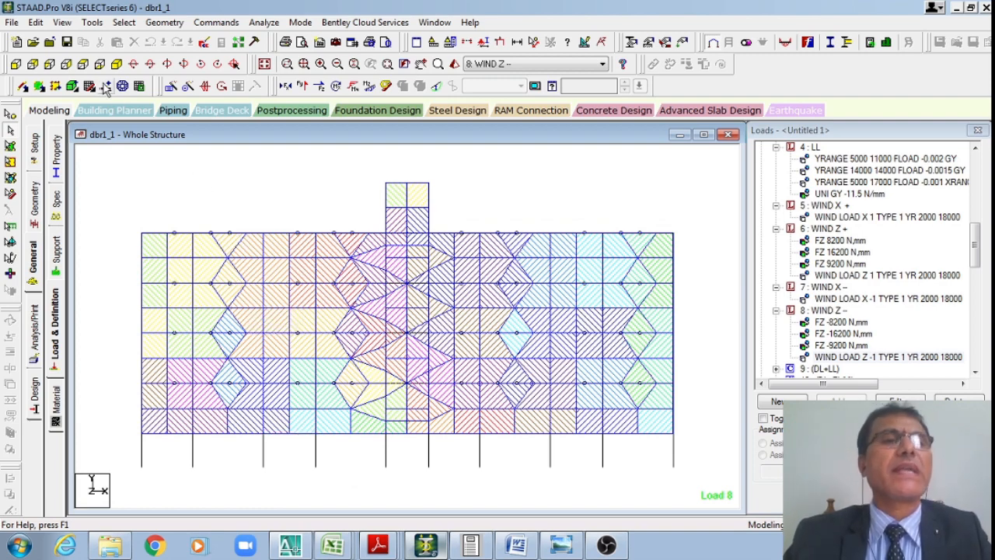
click(264, 64)
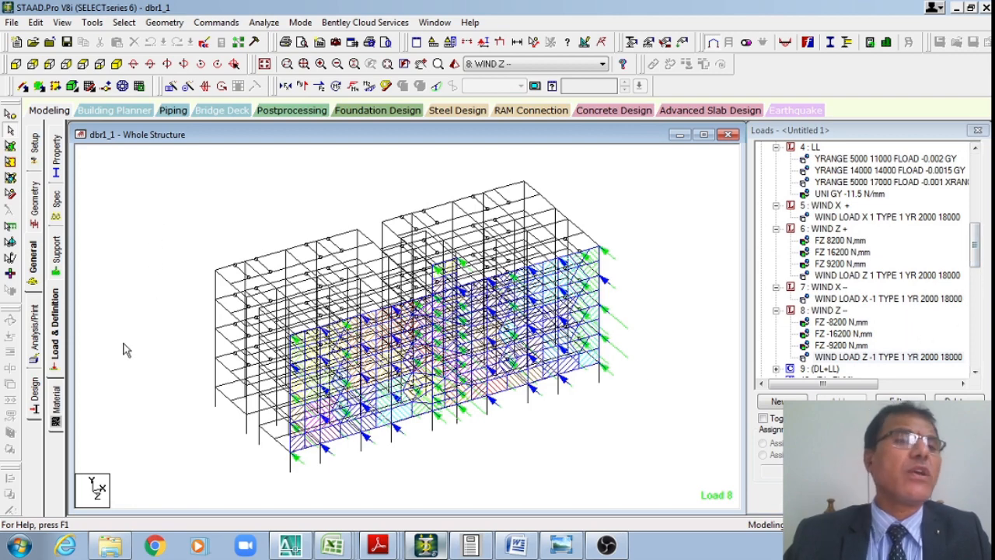
- Highlight the members assigned CONCRETE and examine that material's properties through to the Fcu column
click(55, 404)
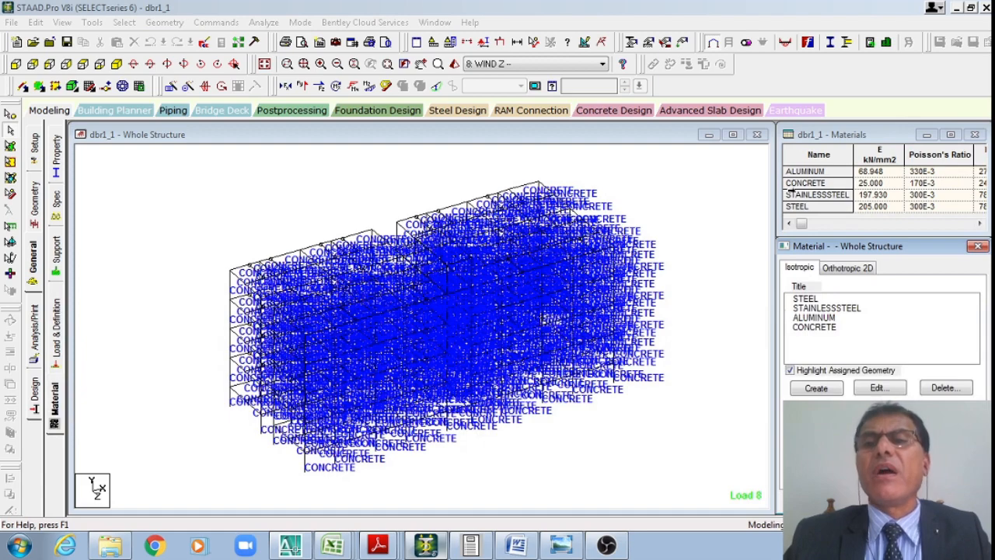
click(812, 327)
click(801, 183)
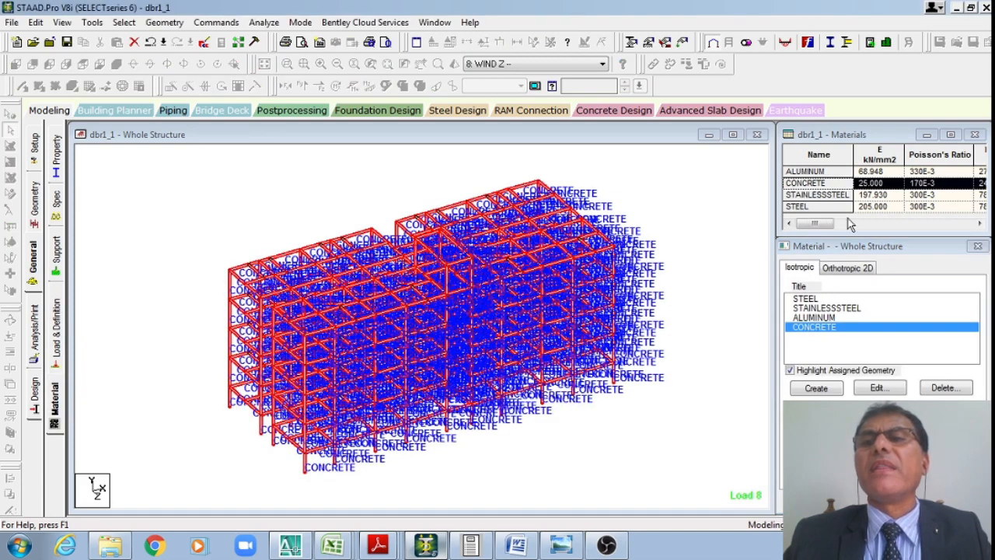
drag(825, 227, 918, 231)
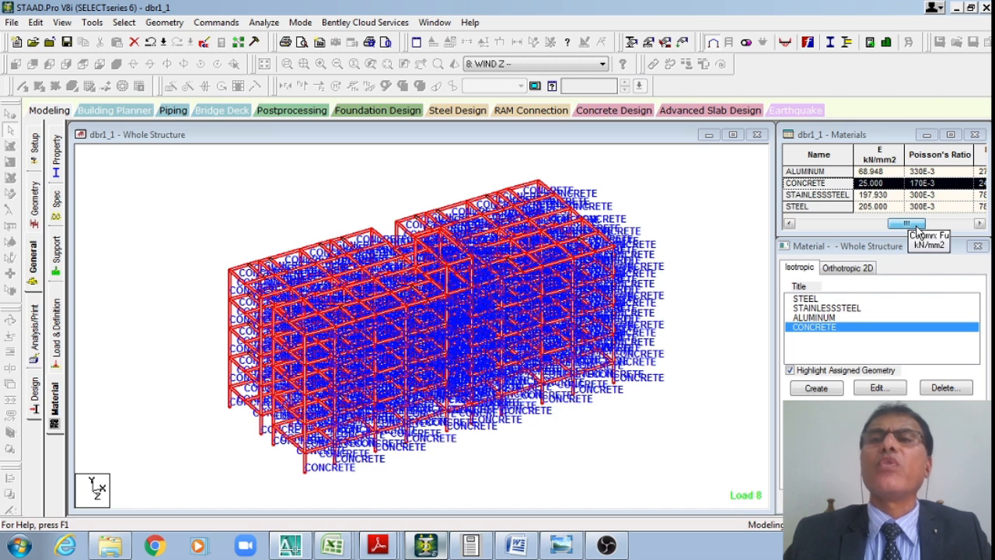
drag(918, 231, 965, 230)
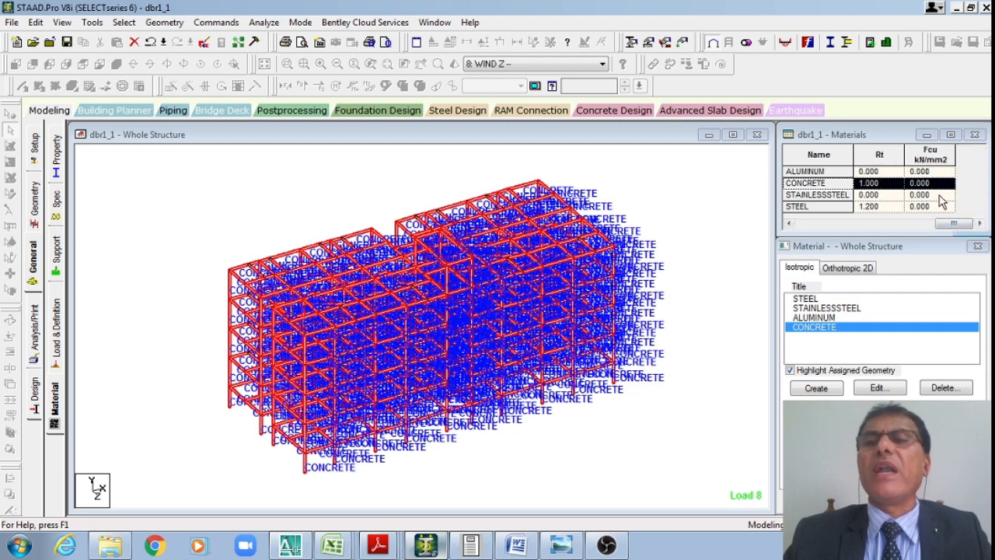
drag(956, 223, 913, 225)
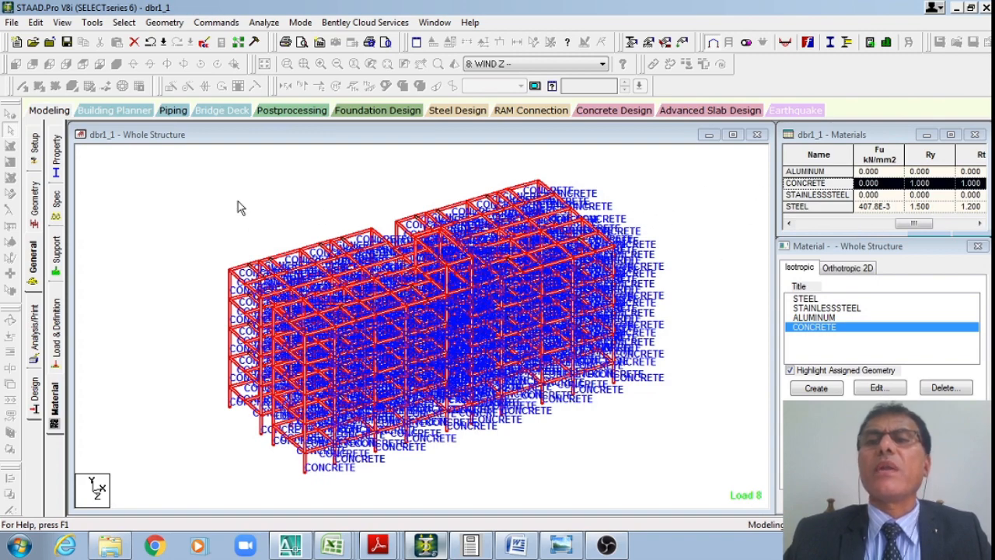
click(197, 219)
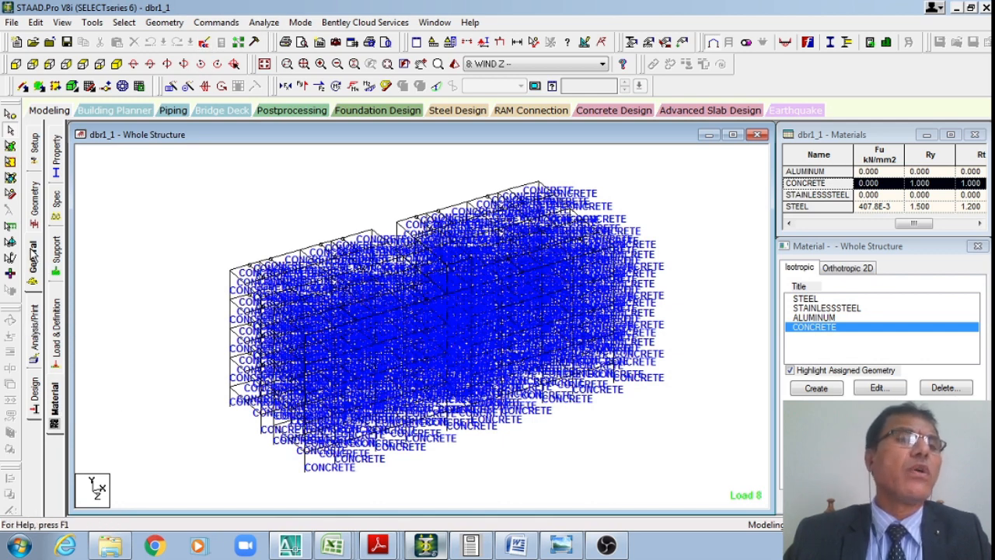
- Review the Perform Analysis print options and the existing analysis command, closing the commands dialog without adding anything
click(33, 338)
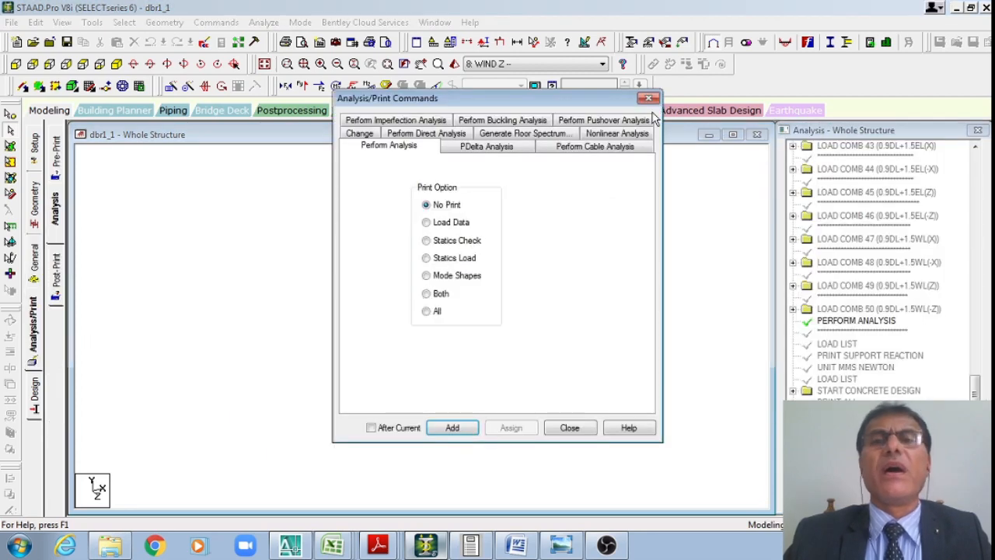
click(649, 100)
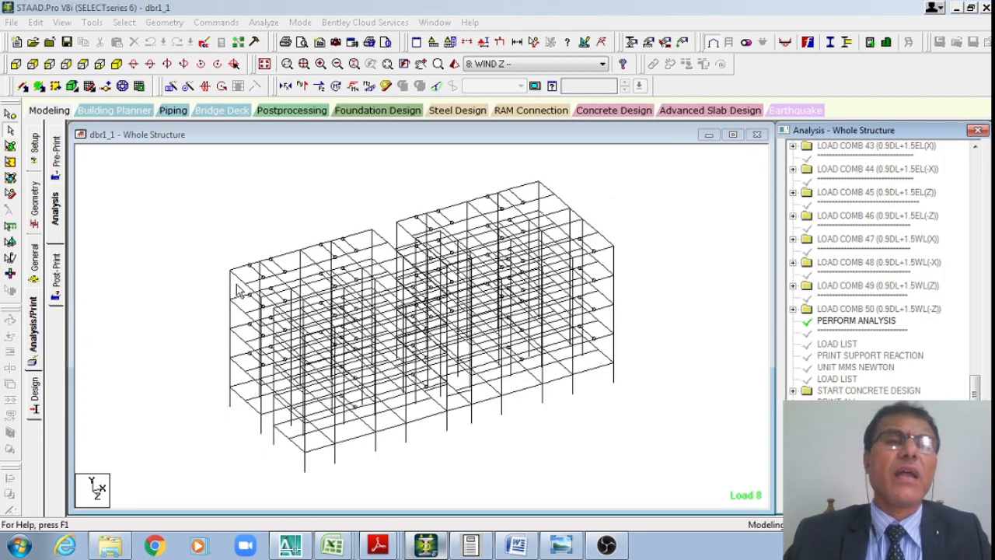
click(33, 339)
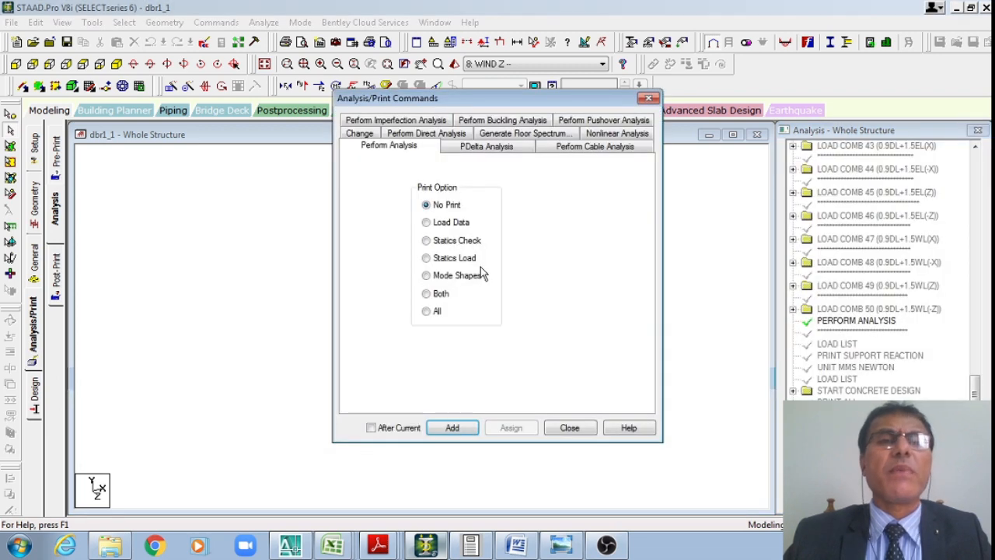
click(649, 100)
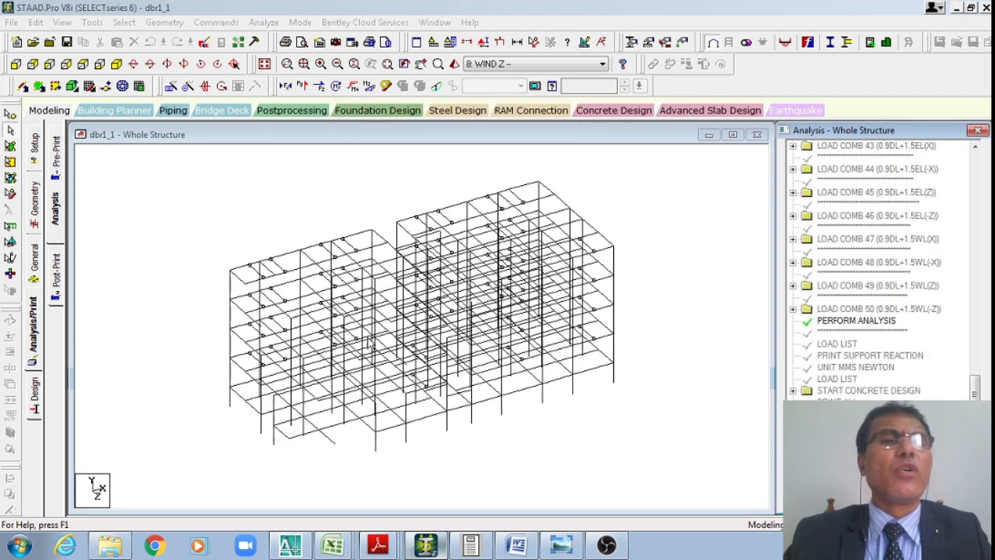
- Open the concrete design settings and check the current design code, keeping IS456
click(34, 397)
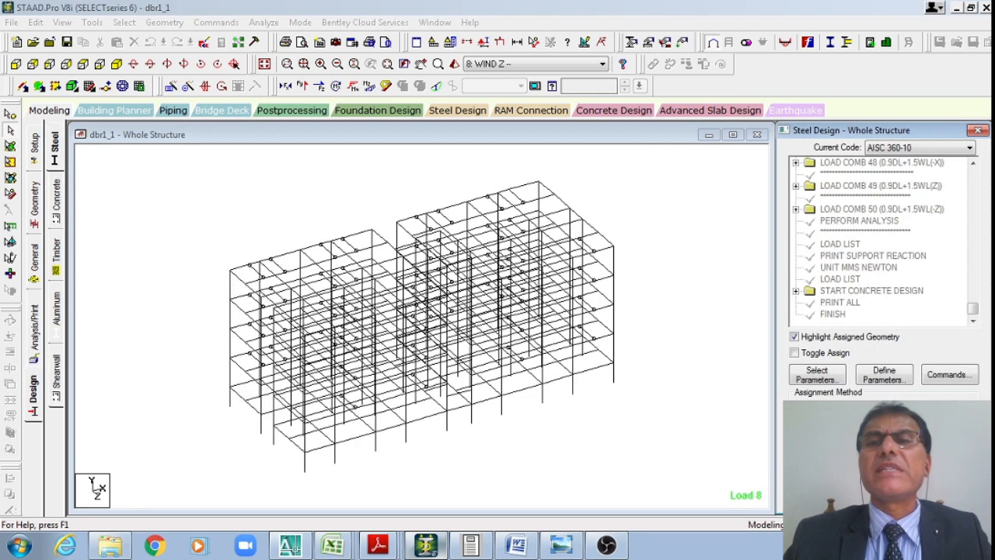
click(59, 202)
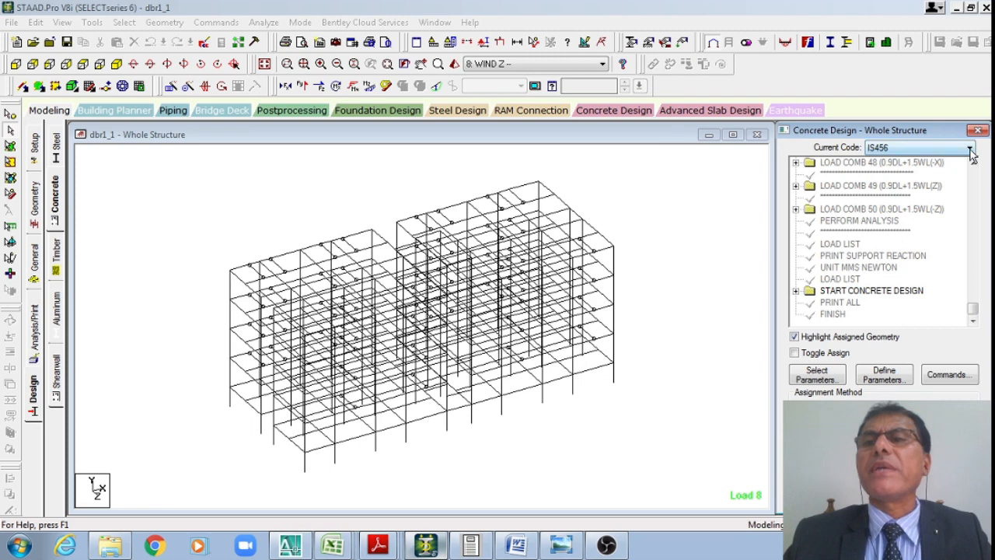
click(970, 149)
click(664, 200)
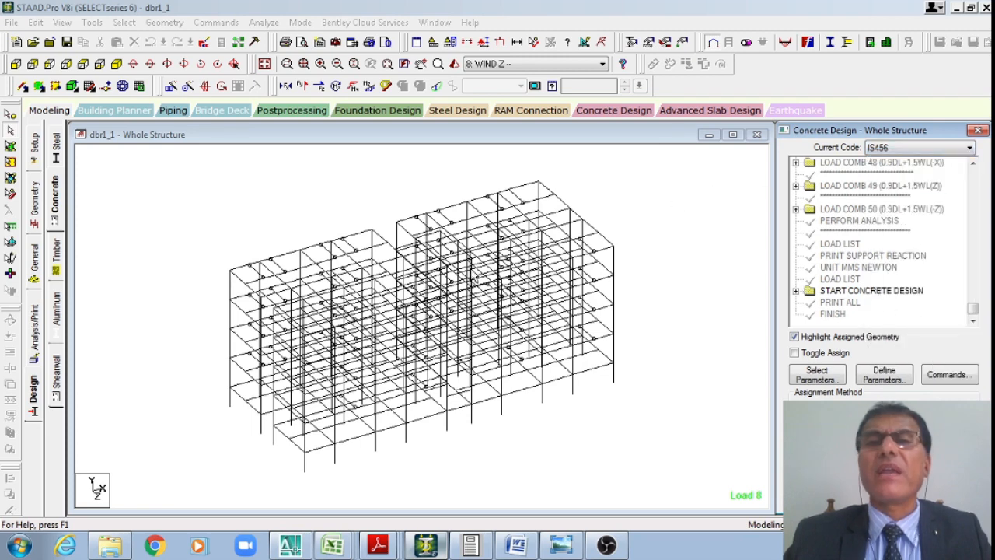
click(61, 206)
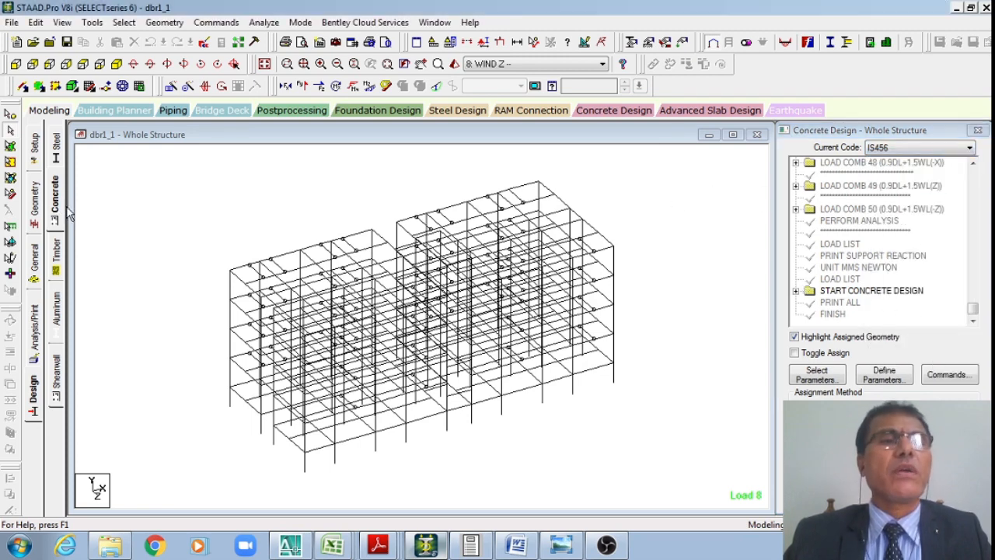
- Expand START CONCRETE DESIGN and show the CODE INDIAN, CLEAR 40 and CLEAR 25 parameters with their assigned members
click(796, 292)
click(861, 175)
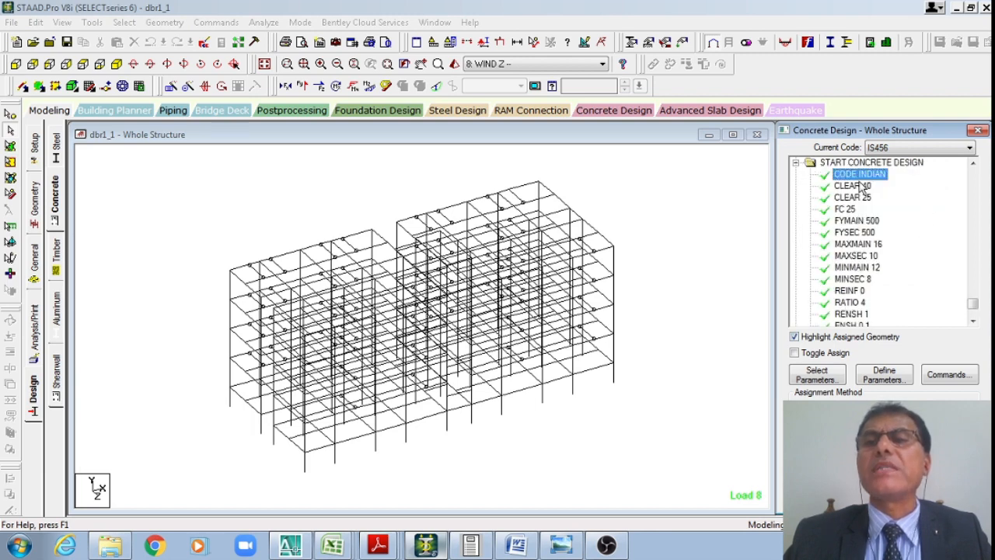
click(853, 186)
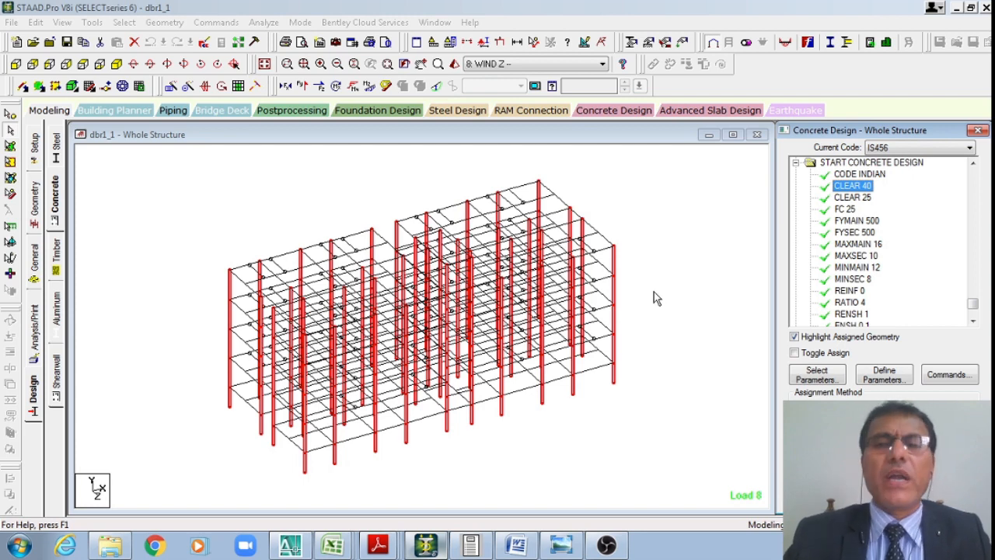
click(853, 197)
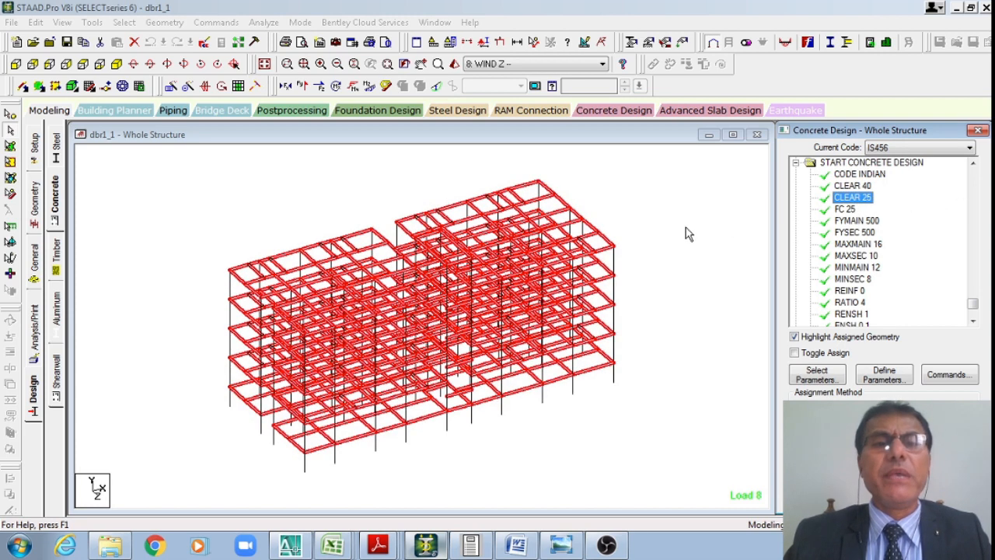
- Go through the concrete design parameters from FC 25 and FYMAIN 500 down to MINSEC 8 and REINF 0, showing their assigned members
click(847, 213)
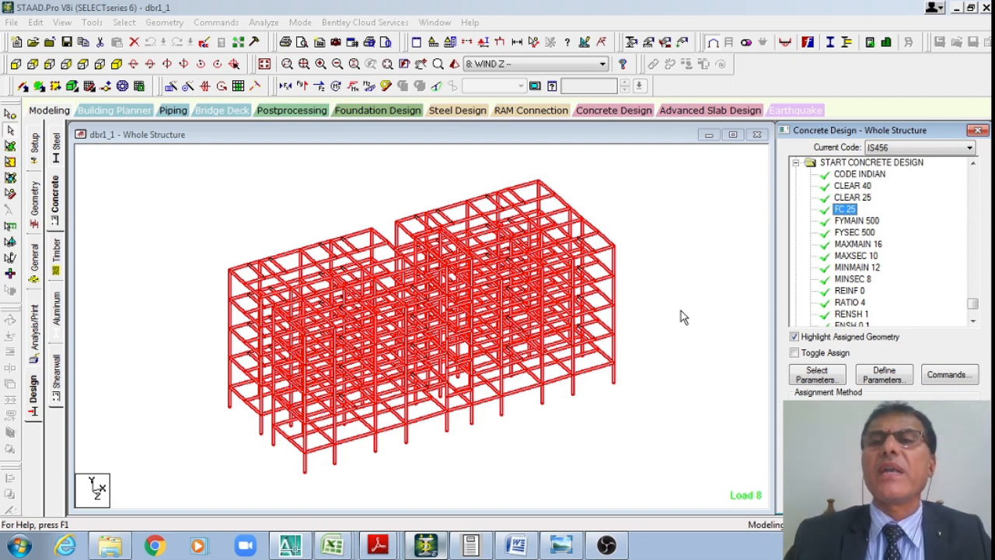
key(Down)
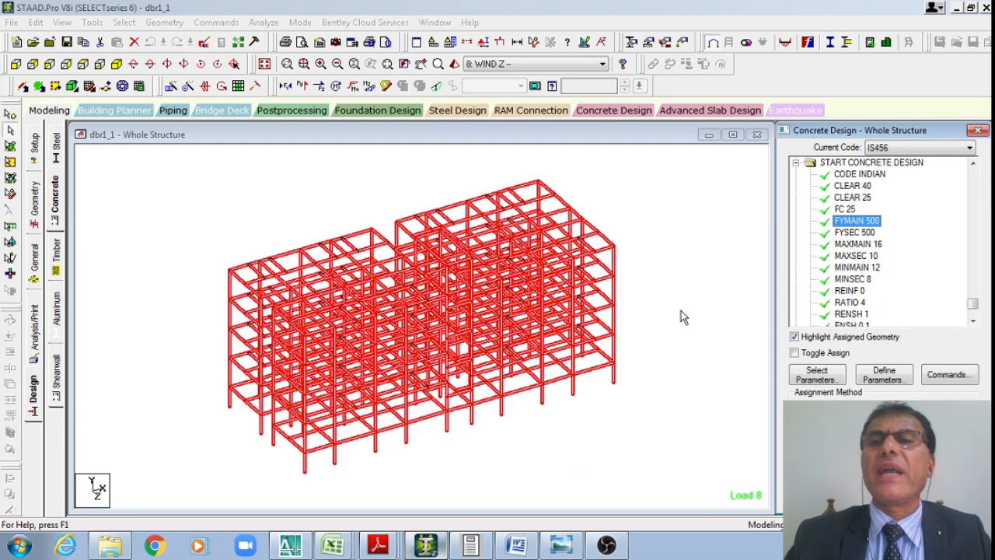
key(Down)
key(Down)
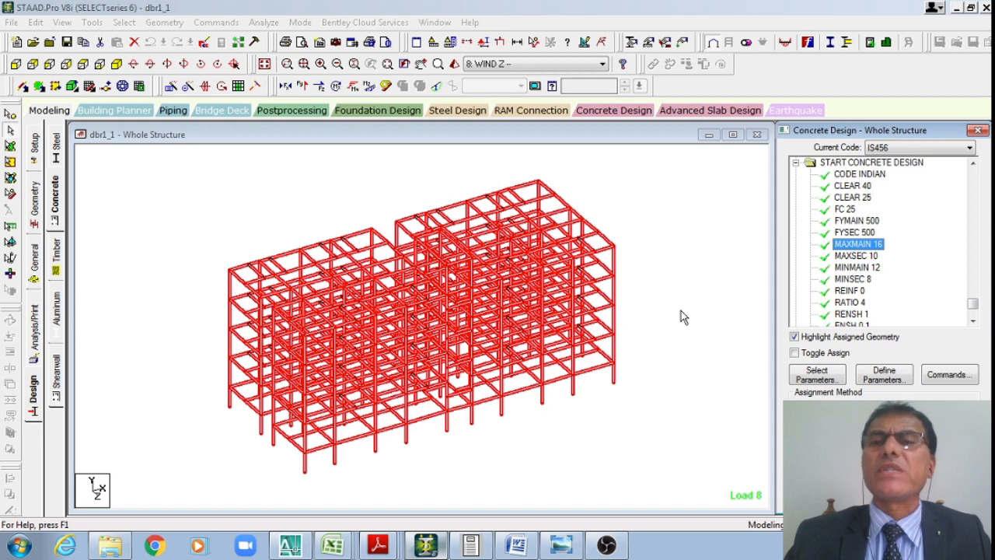
key(Down)
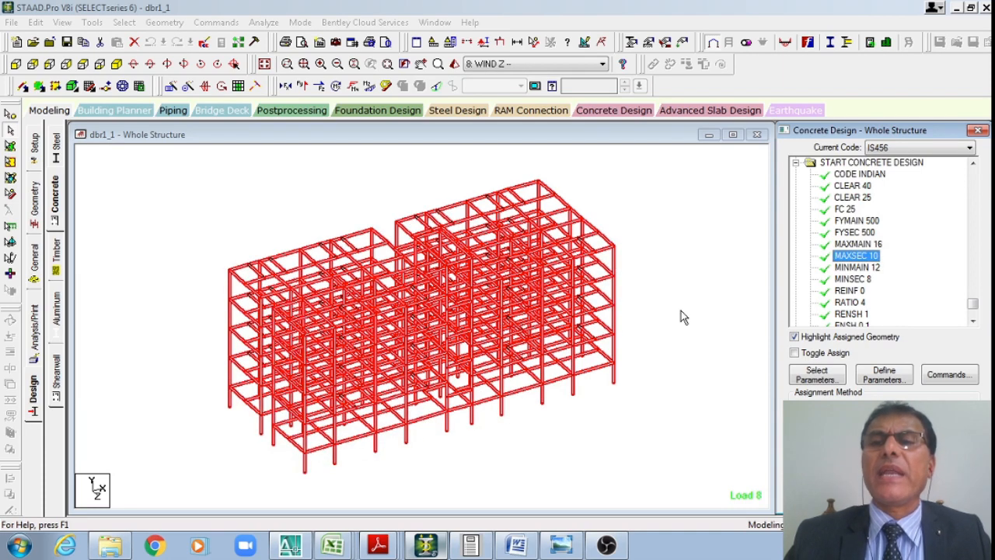
key(Down)
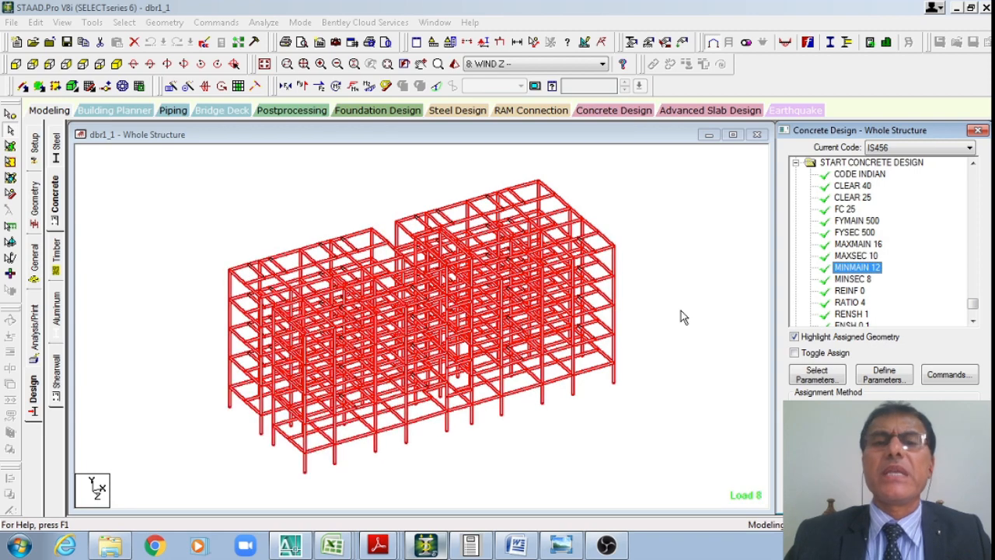
key(Down)
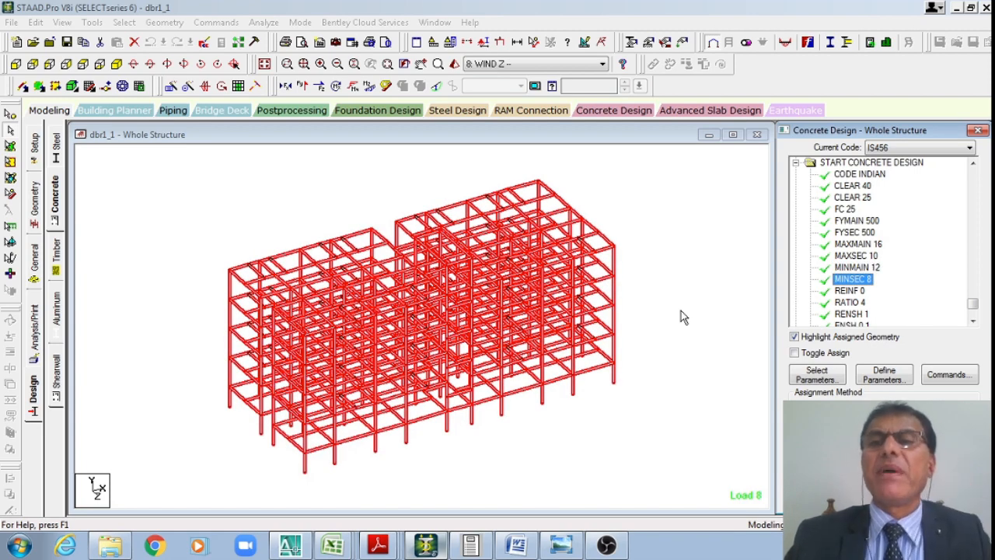
key(Down)
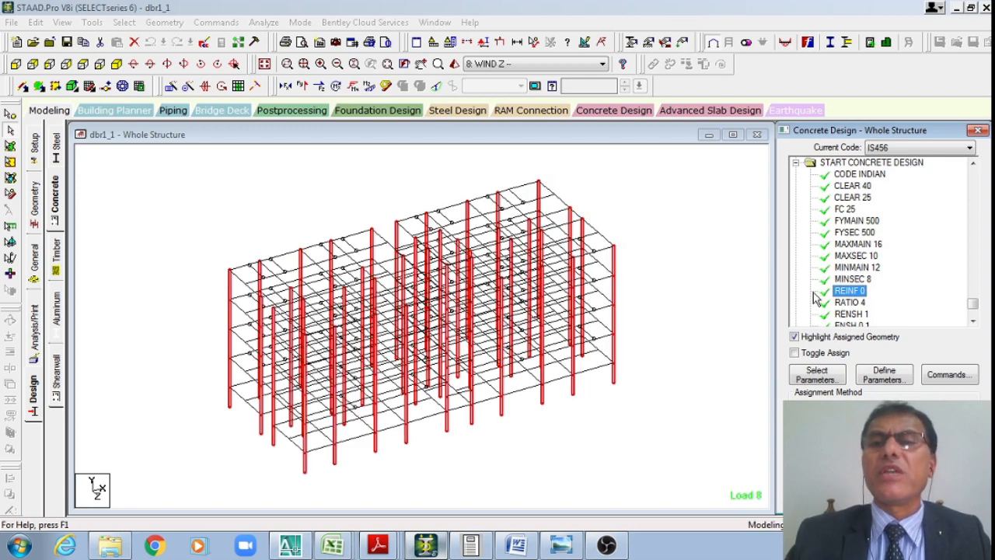
- Inspect the definitions of the REINF 0 and RATIO 4 concrete design parameters, closing each without modification
double_click(851, 291)
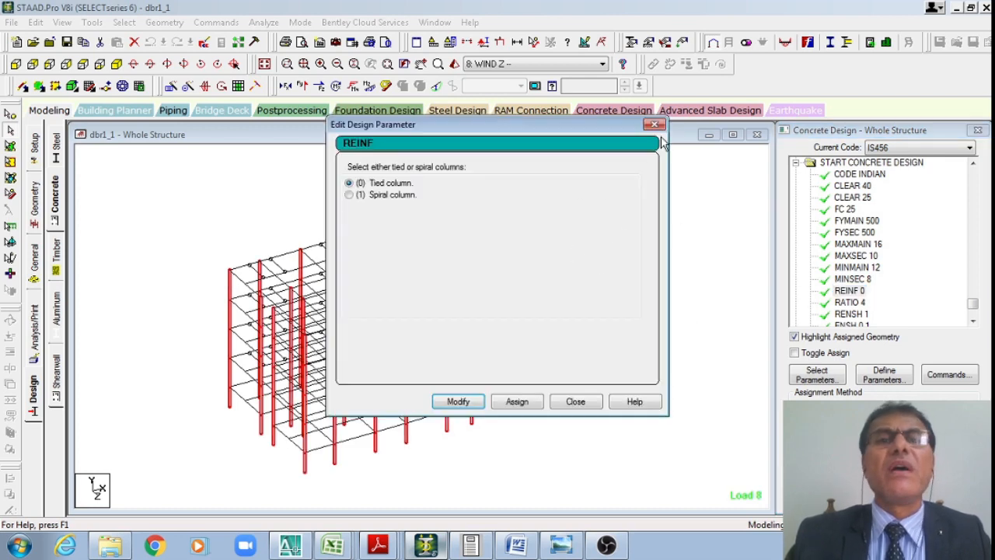
click(655, 125)
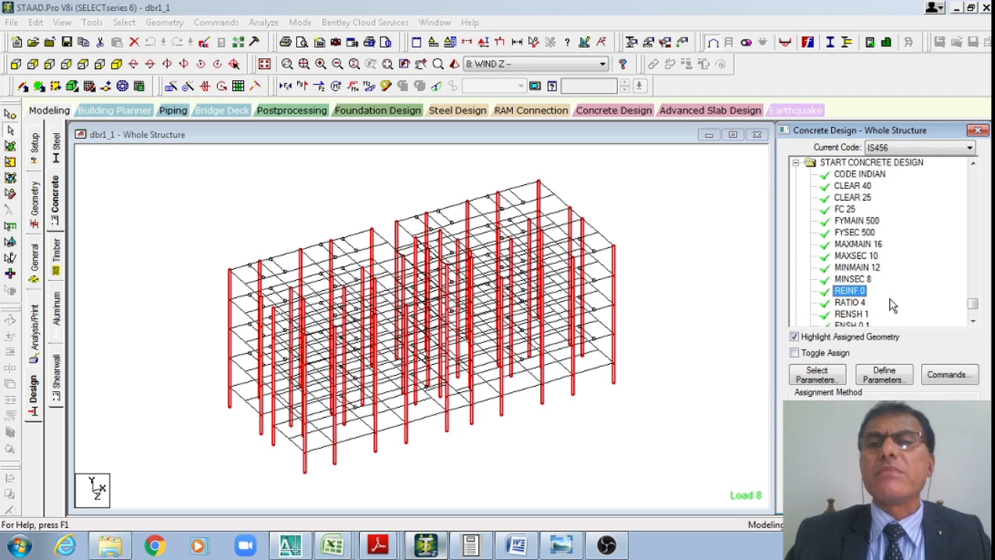
click(850, 302)
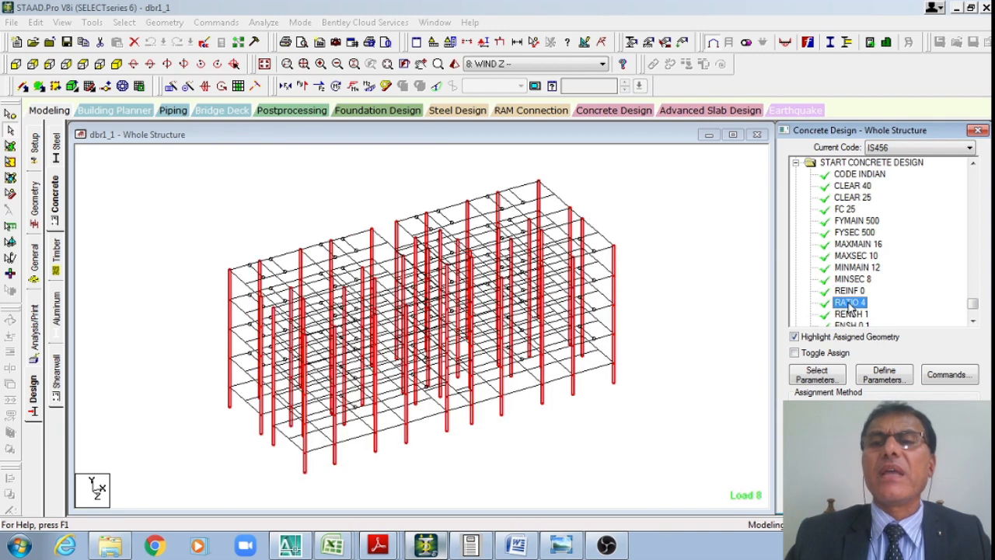
double_click(850, 302)
click(641, 135)
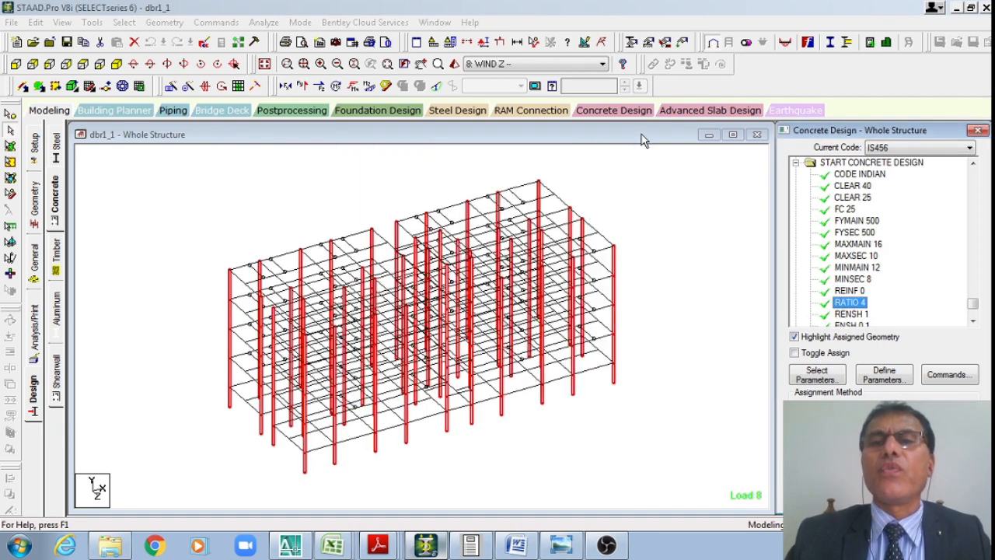
- Show the members assigned to RENSH 1 and inspect its support distance definition without modifying it
click(868, 315)
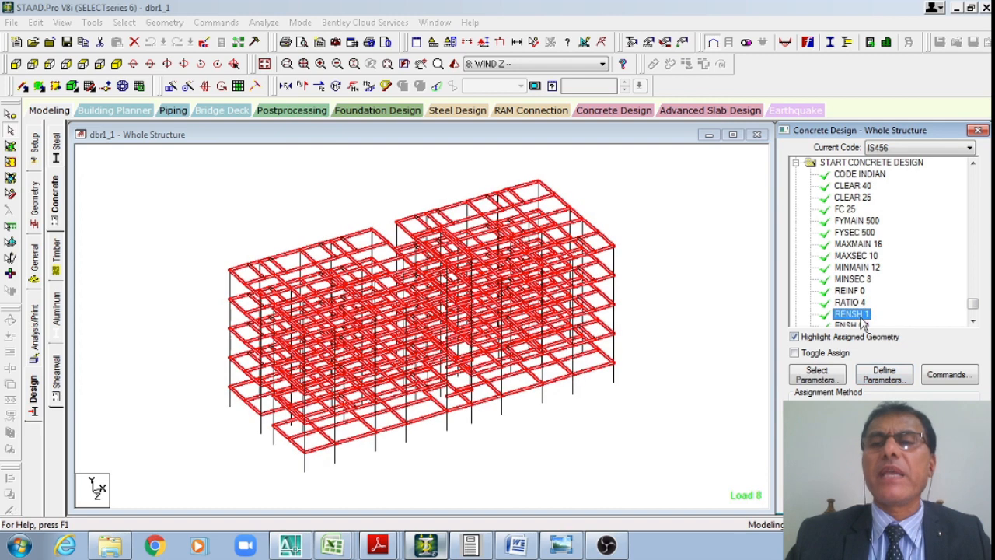
double_click(855, 316)
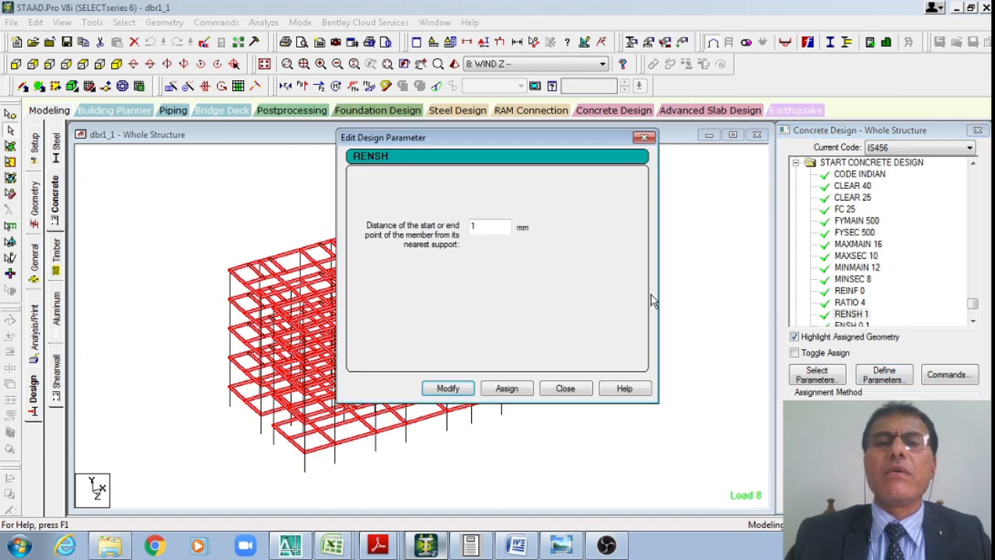
click(645, 139)
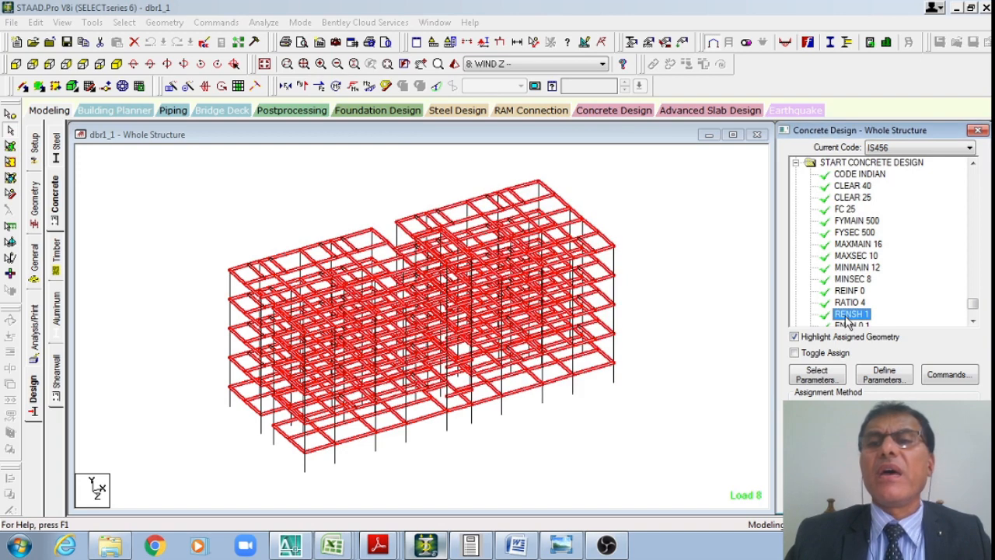
double_click(849, 318)
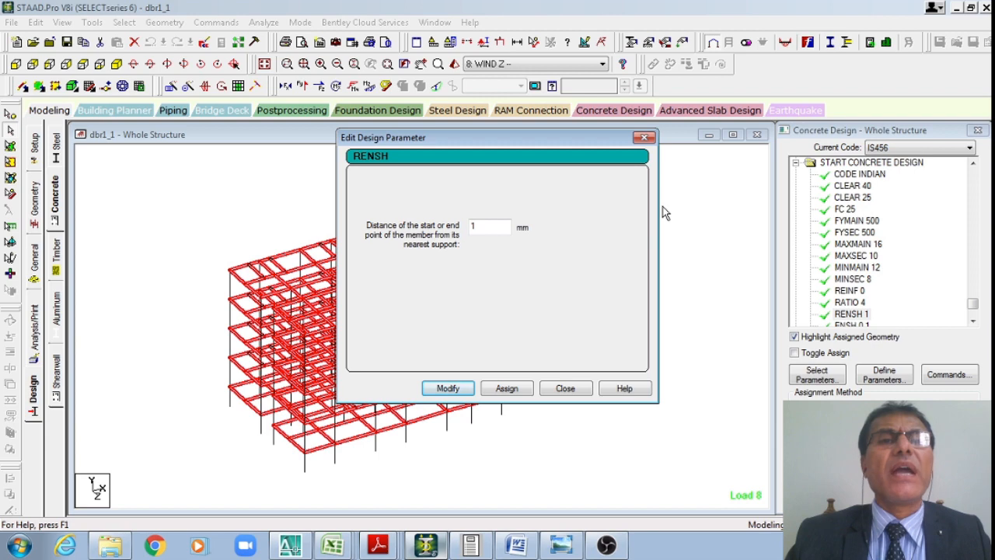
click(643, 139)
- Inspect the enhanced shear check definition of the ENSH 0.1 parameter and close it unmodified
click(976, 315)
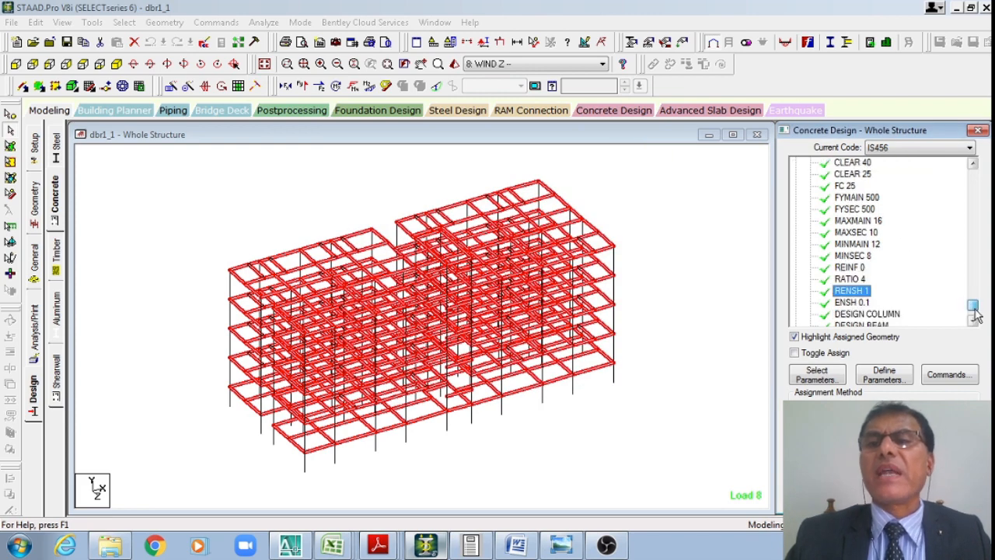
double_click(851, 303)
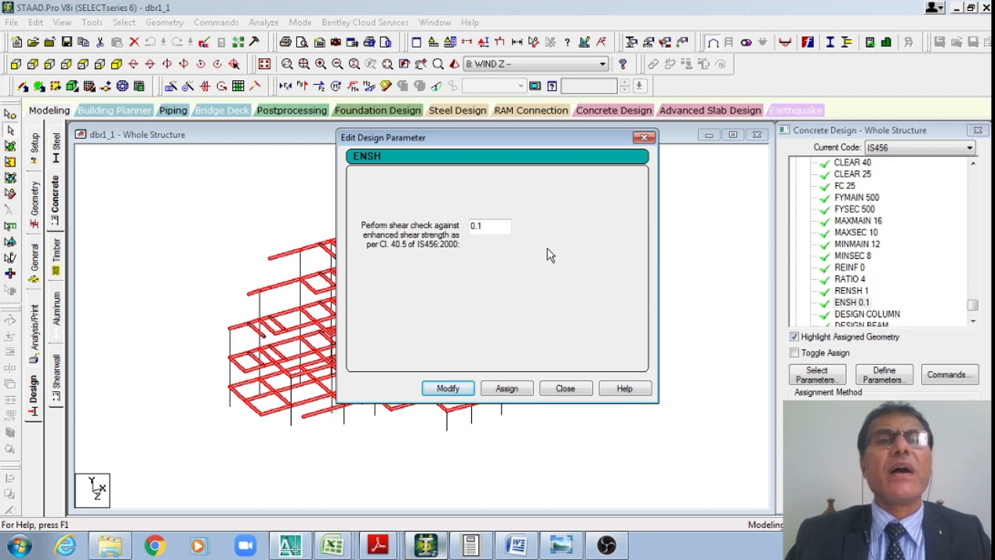
click(645, 138)
- Highlight the members assigned to DESIGN COLUMN and inspect them in a 3D rendered view, returning to the whole structure
click(862, 313)
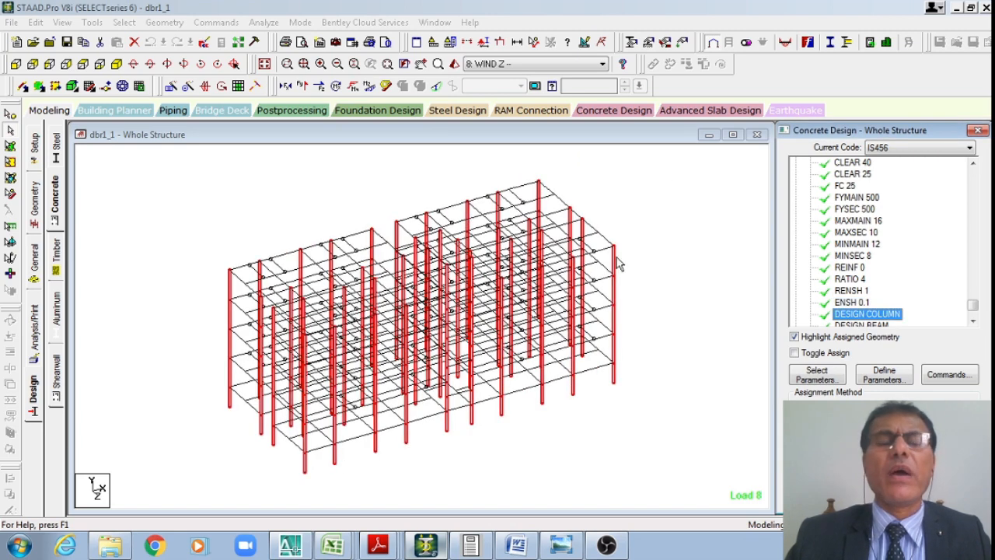
click(973, 320)
scroll(975, 311, down, 1)
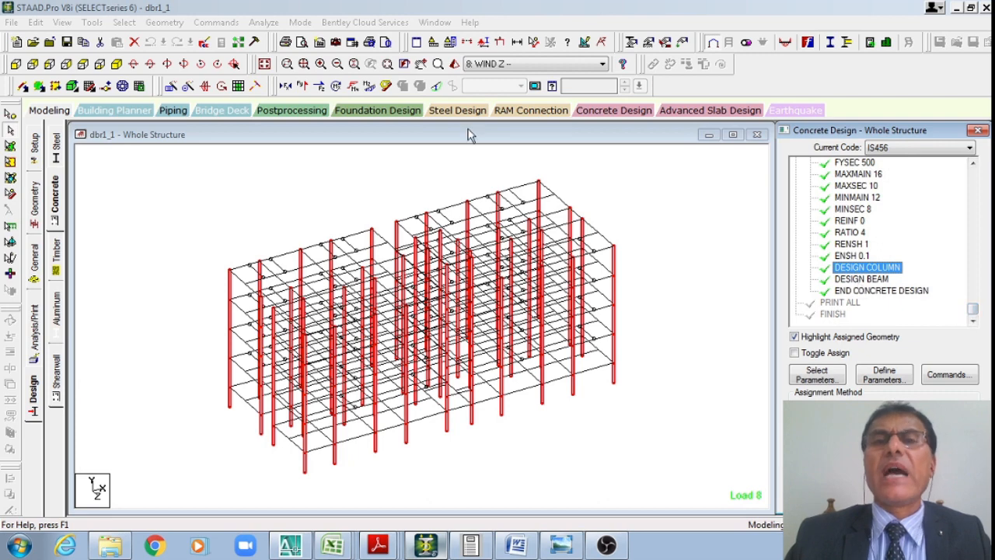
click(454, 64)
drag(605, 299, 588, 396)
drag(645, 196, 481, 189)
click(590, 188)
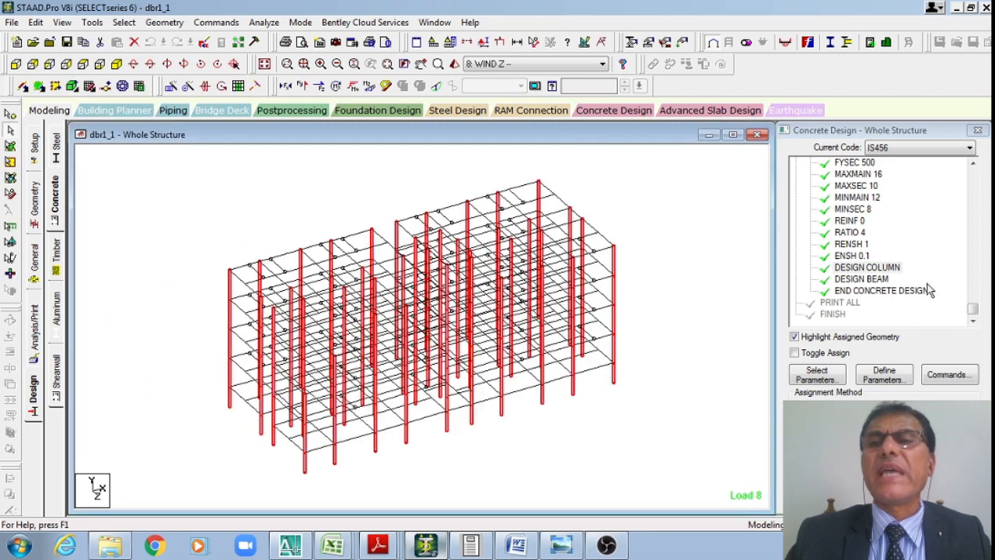
- Show the DESIGN BEAM members in a 3D rendered view, close it and select the END CONCRETE DESIGN command
click(877, 280)
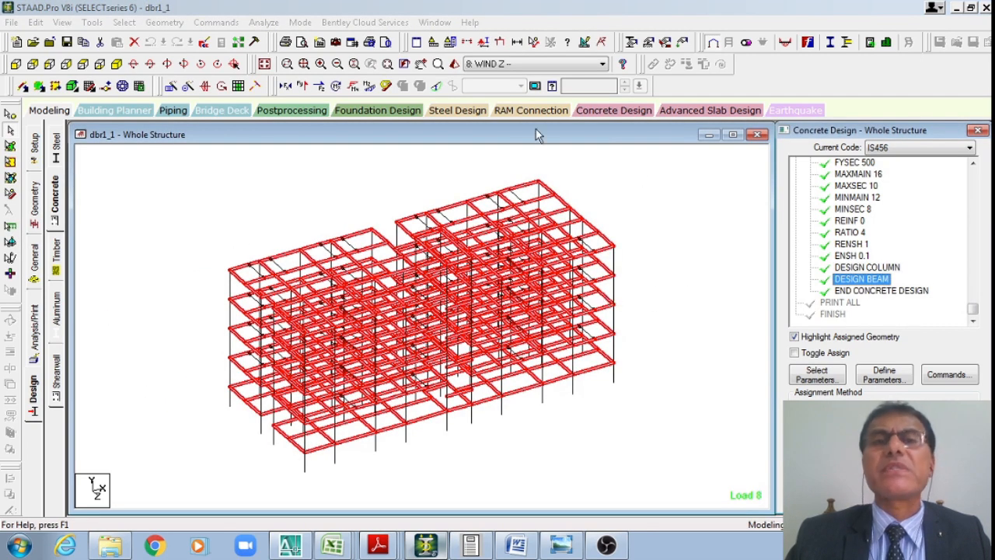
click(454, 63)
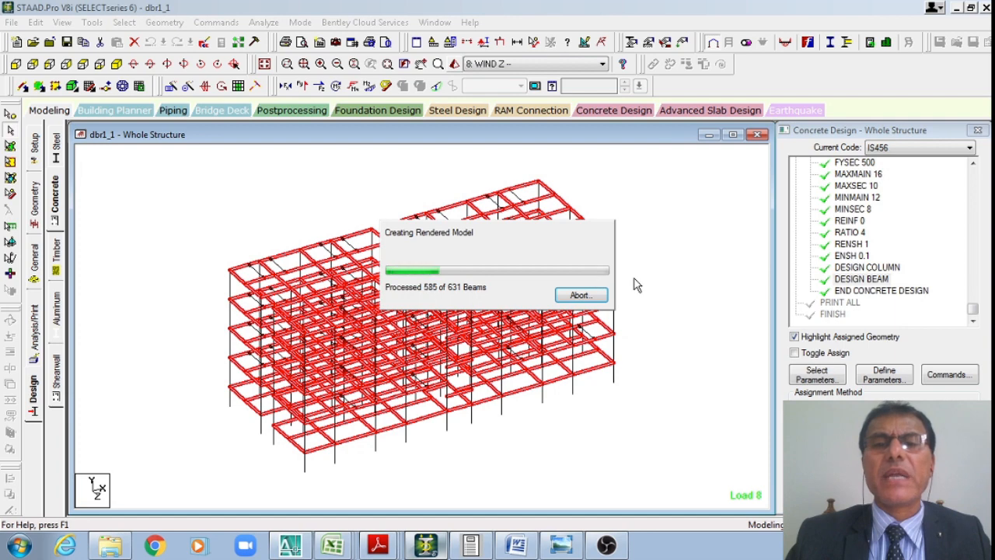
double_click(702, 207)
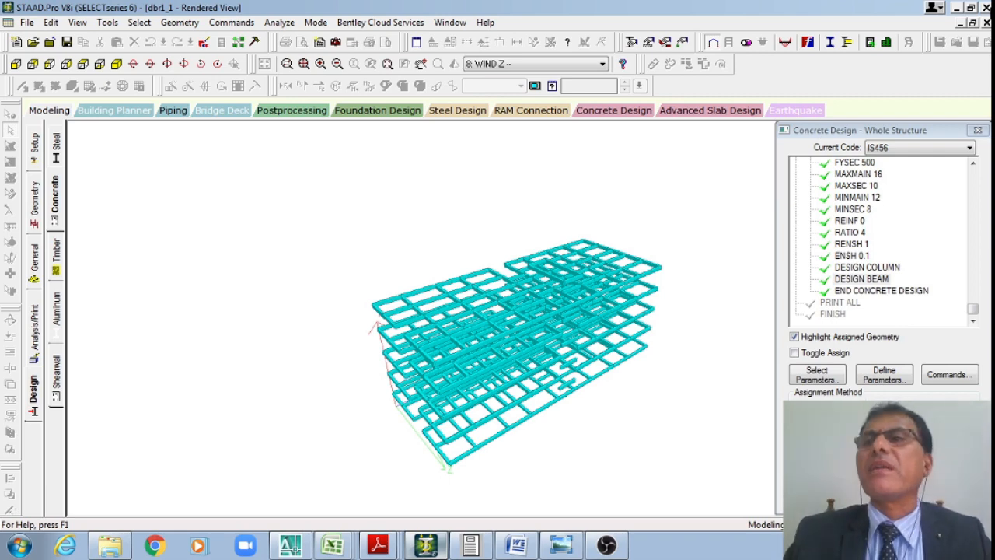
click(986, 23)
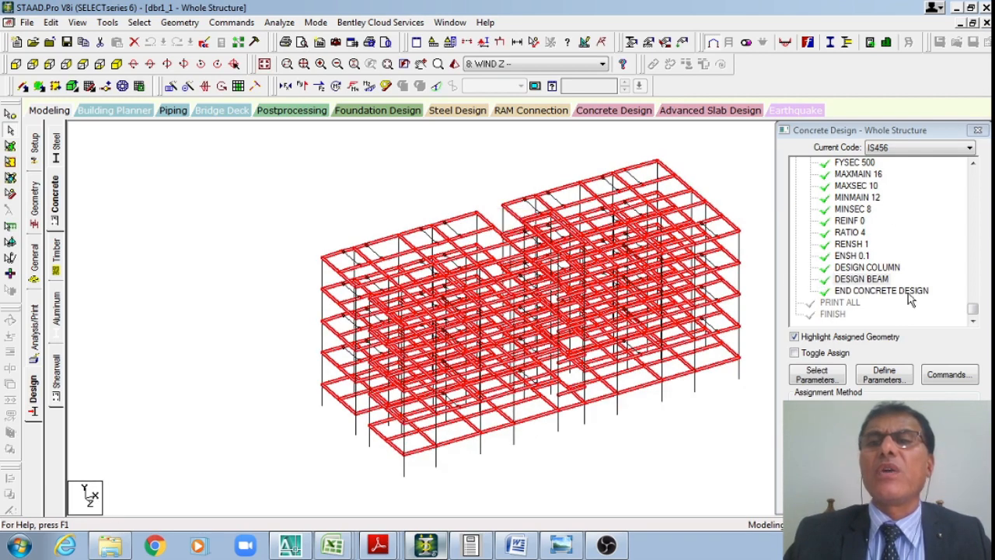
click(868, 291)
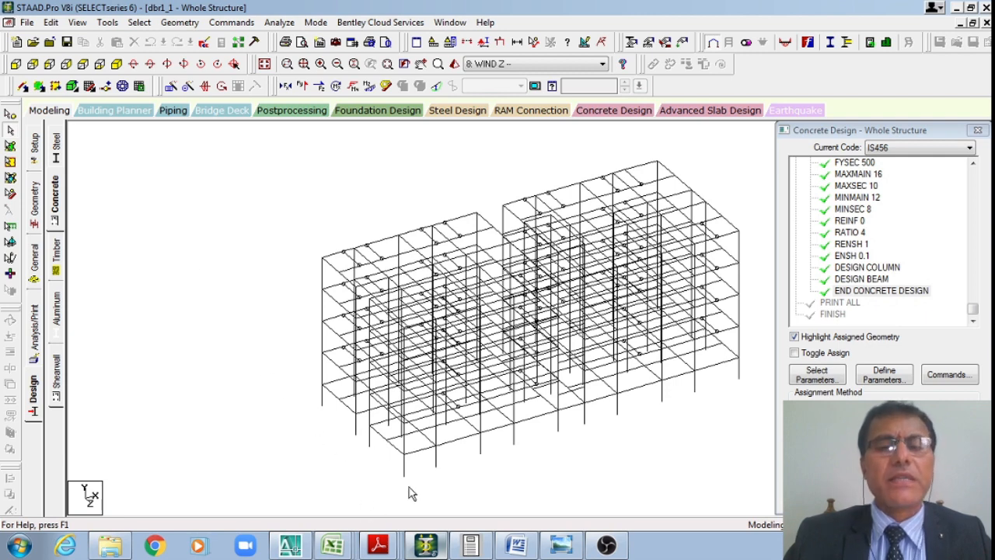
- Switch to the STAAD Output Viewer, go to the start of the dbr1_1.anl output and review its warnings and results lists
click(473, 545)
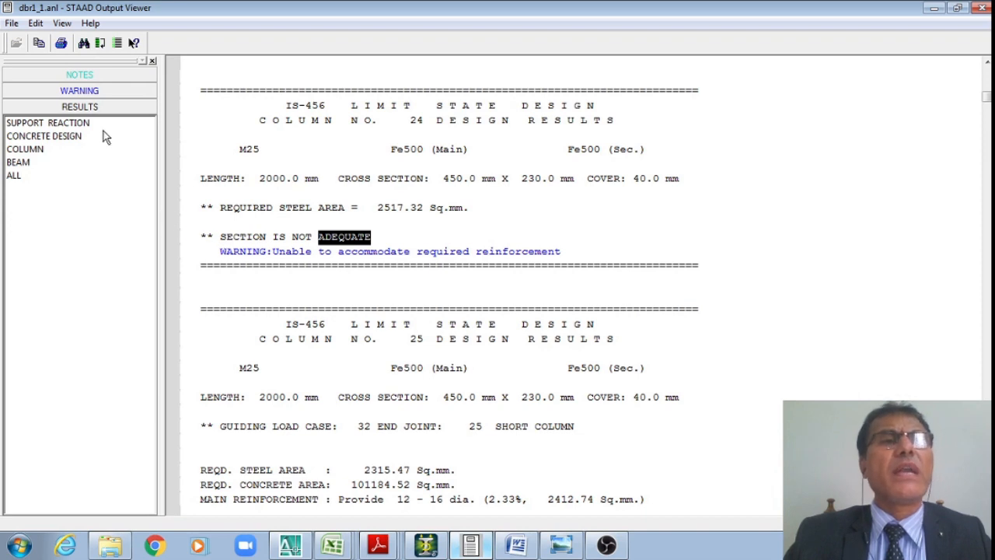
scroll(103, 137, up, 2)
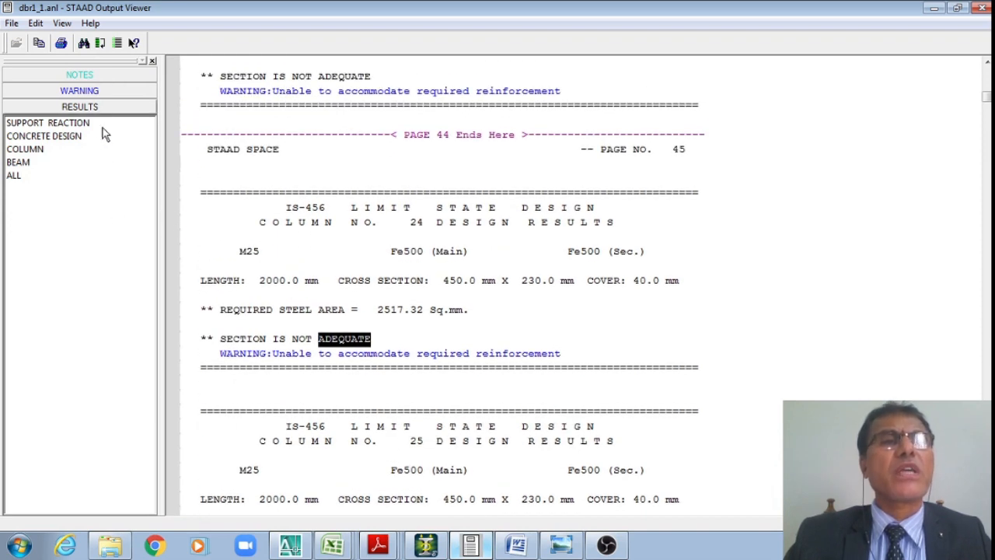
drag(986, 97, 986, 71)
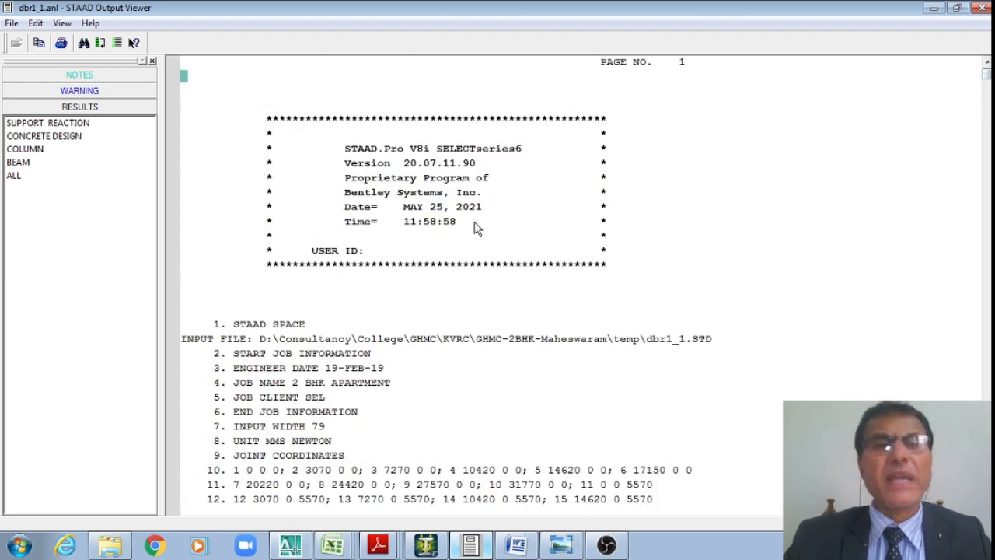
click(68, 90)
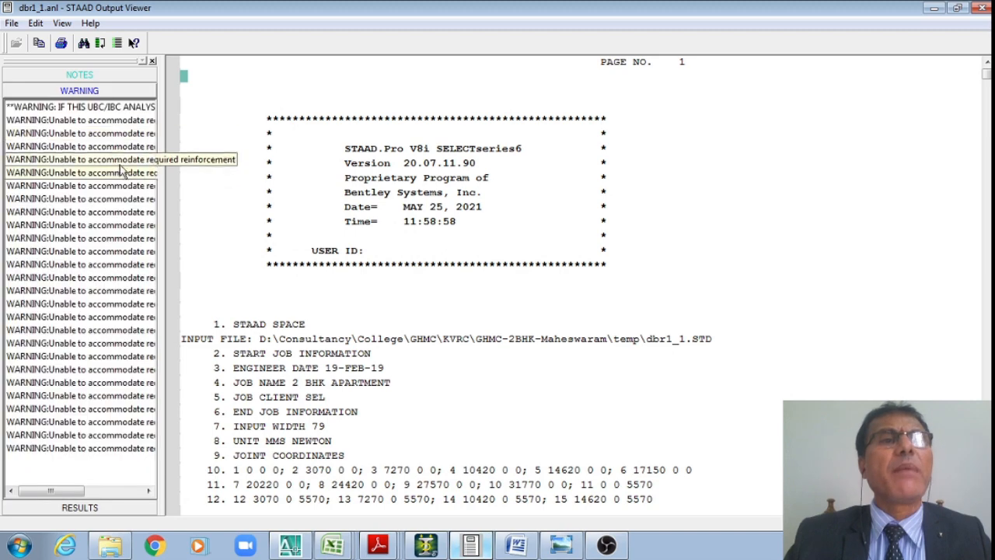
click(132, 507)
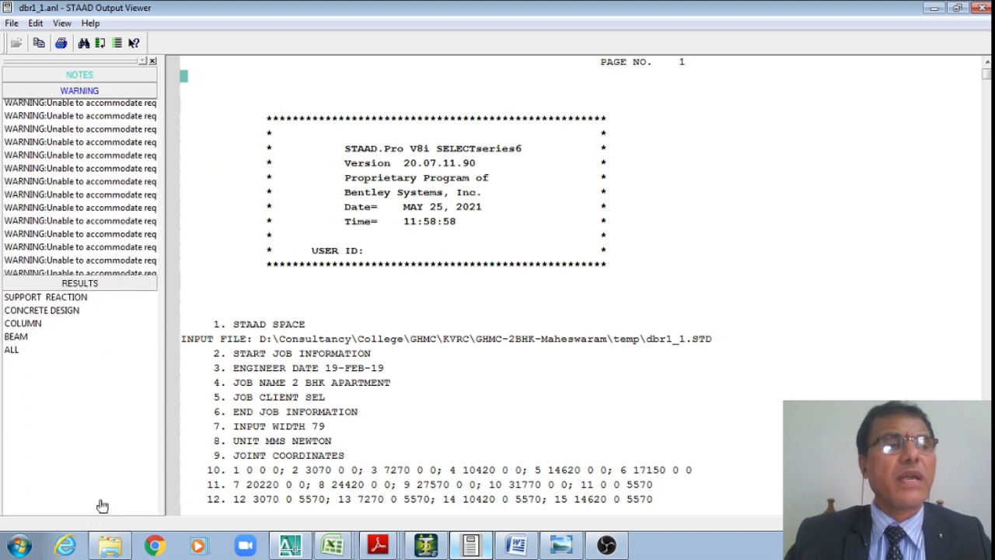
- Go to the support reaction results, and review the IS 1893 seismic factors and problem statistics preceding them
click(75, 125)
click(538, 230)
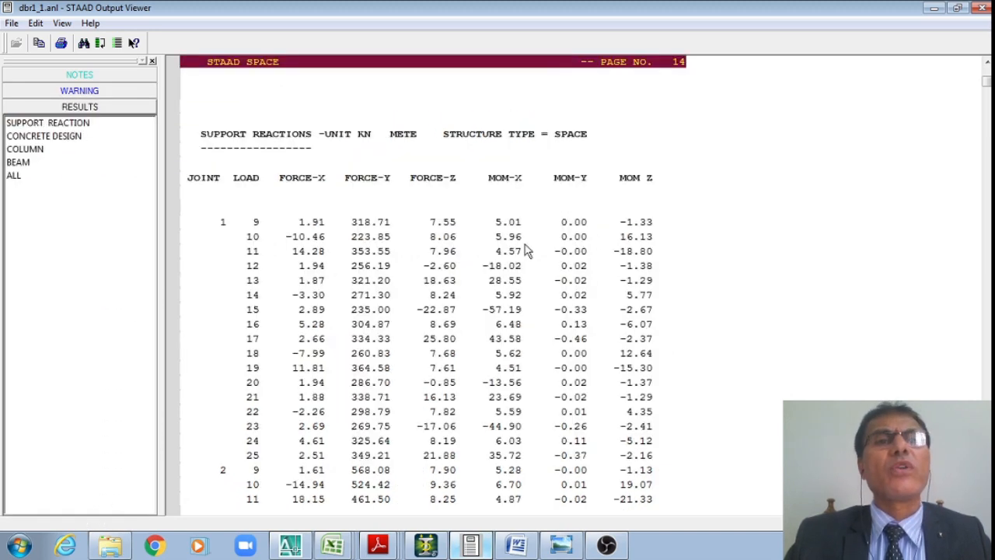
scroll(528, 241, up, 7)
scroll(513, 261, up, 2)
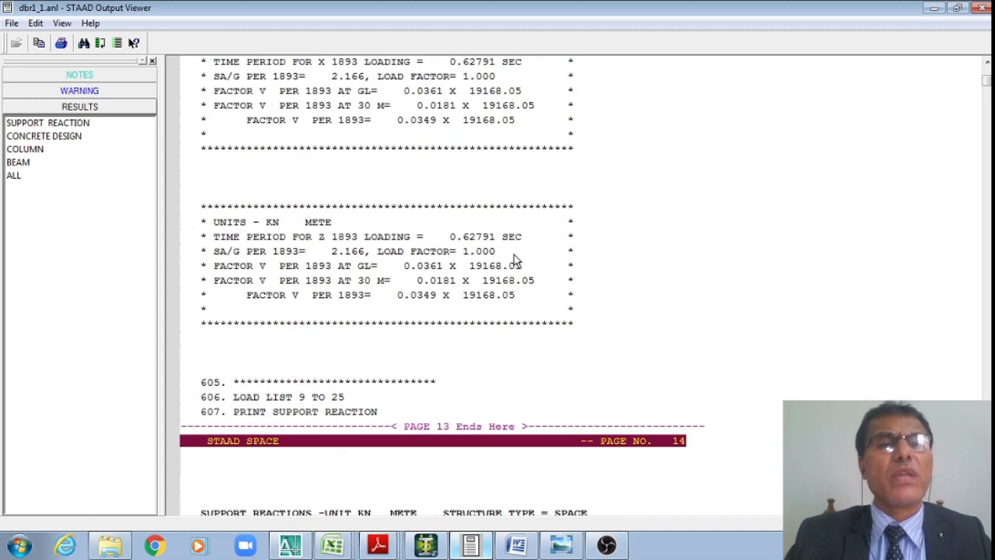
scroll(513, 262, up, 9)
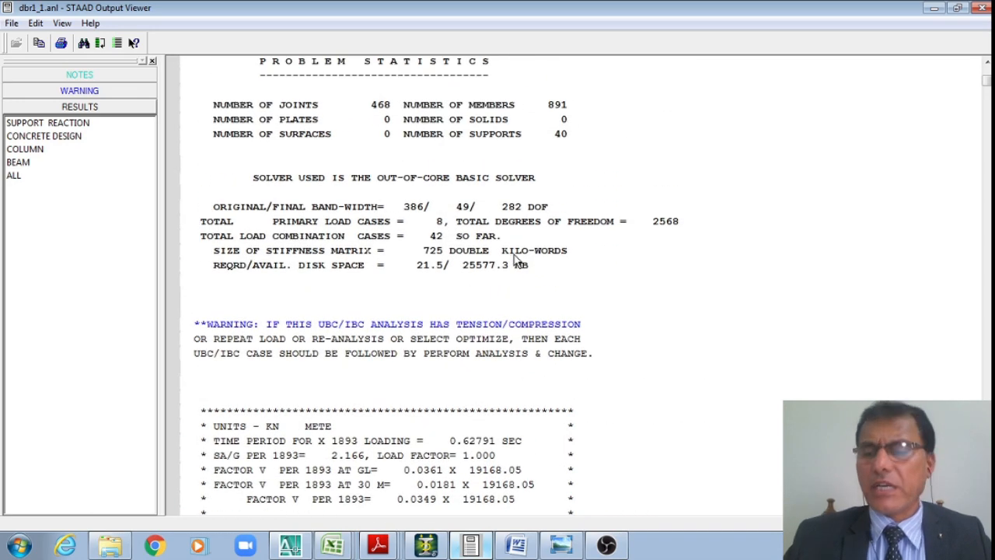
- Review the load combinations in the output, from the design limit state group back to the FOR FOUNDATION group
scroll(513, 261, up, 10)
scroll(513, 261, up, 20)
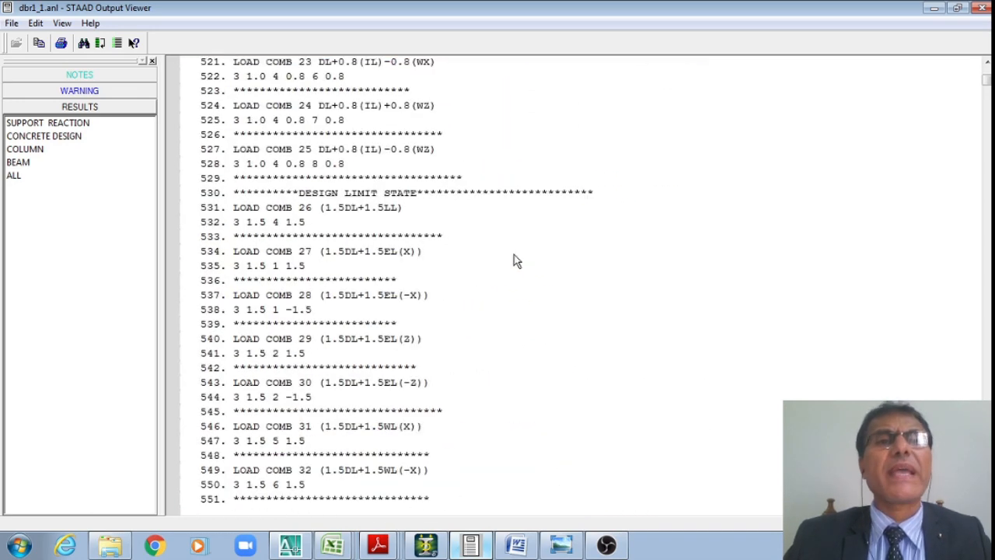
scroll(513, 262, down, 20)
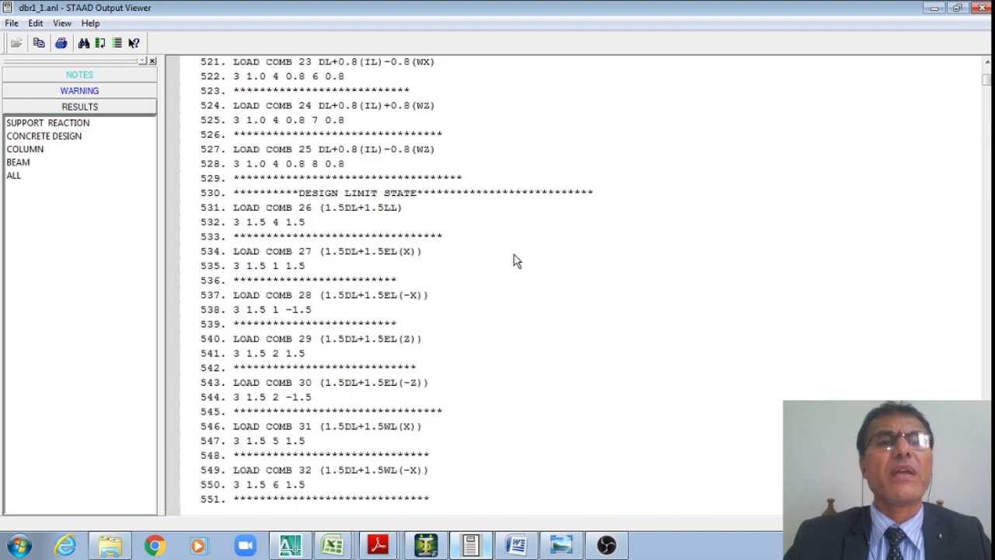
scroll(513, 261, up, 16)
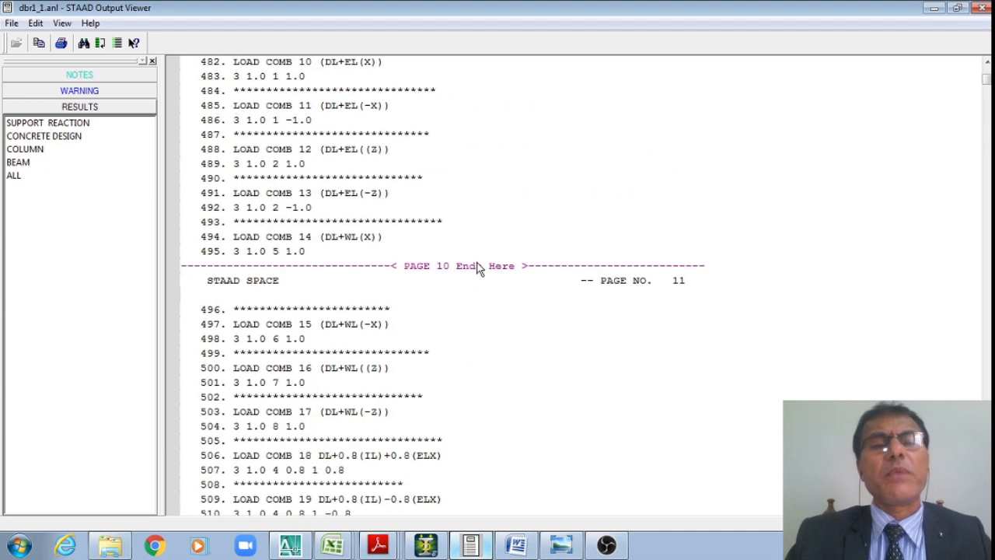
scroll(452, 281, up, 2)
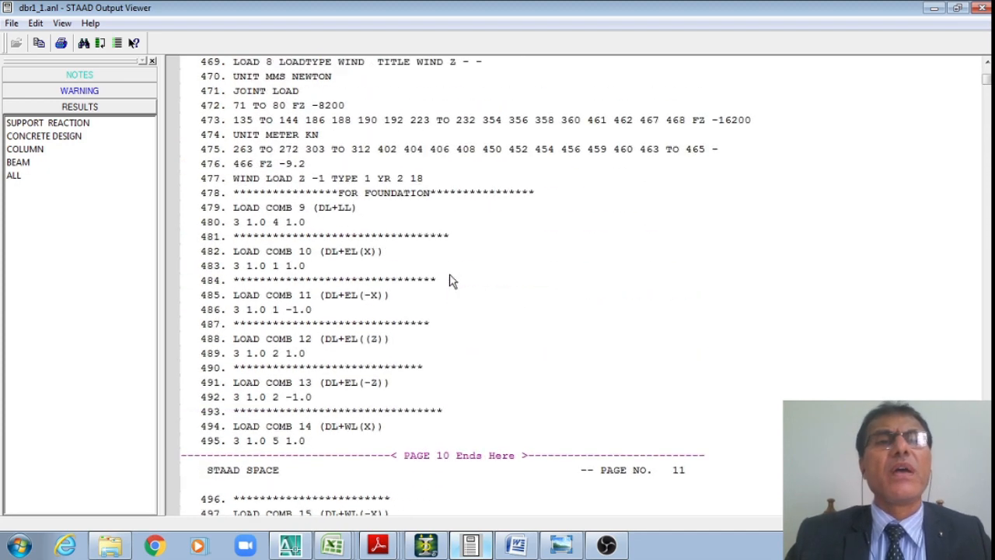
scroll(291, 220, down, 1)
- Mark LOAD COMB 9 (DL+LL) and its factor line, and compare it with the primary load cases listed above it
click(283, 199)
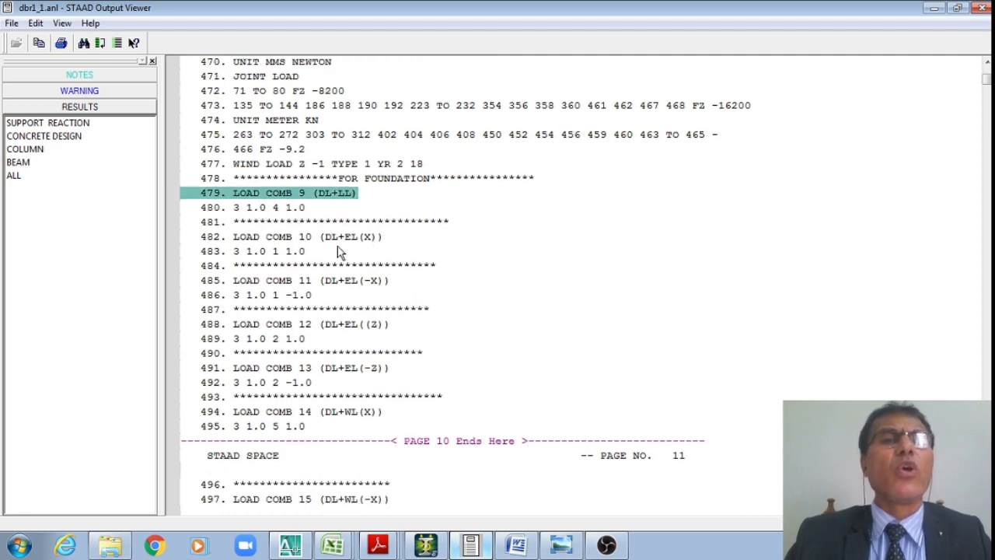
click(316, 208)
scroll(316, 208, up, 1)
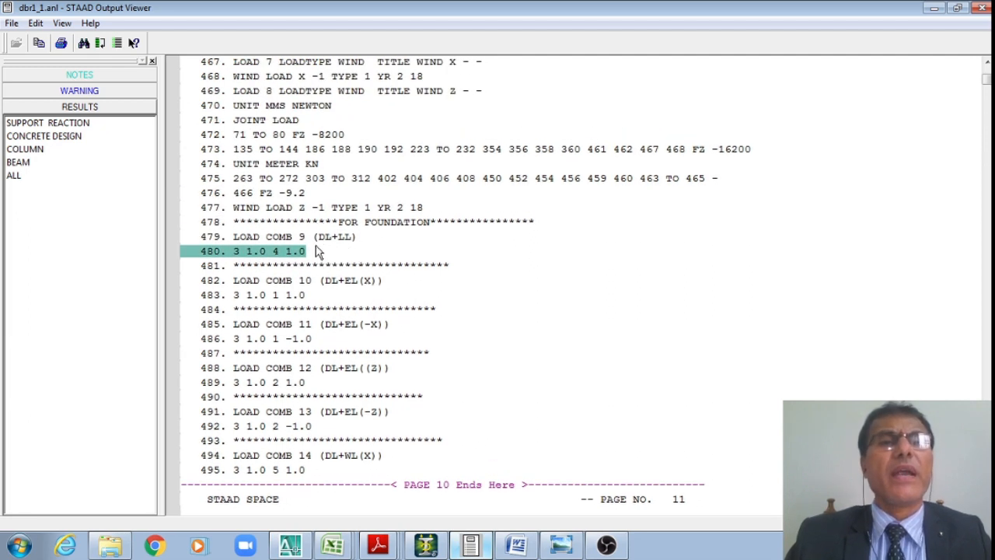
scroll(305, 253, up, 4)
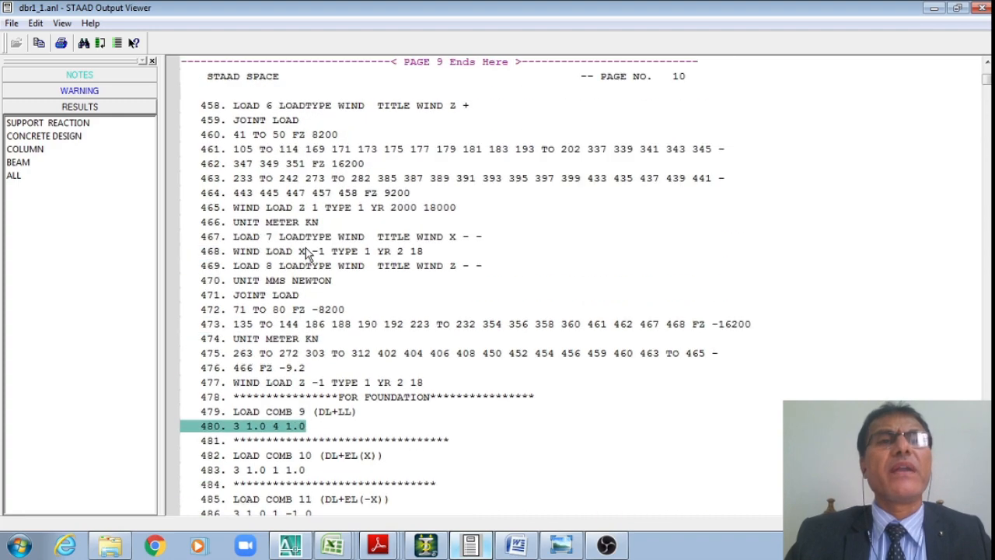
scroll(305, 253, up, 7)
scroll(307, 251, down, 8)
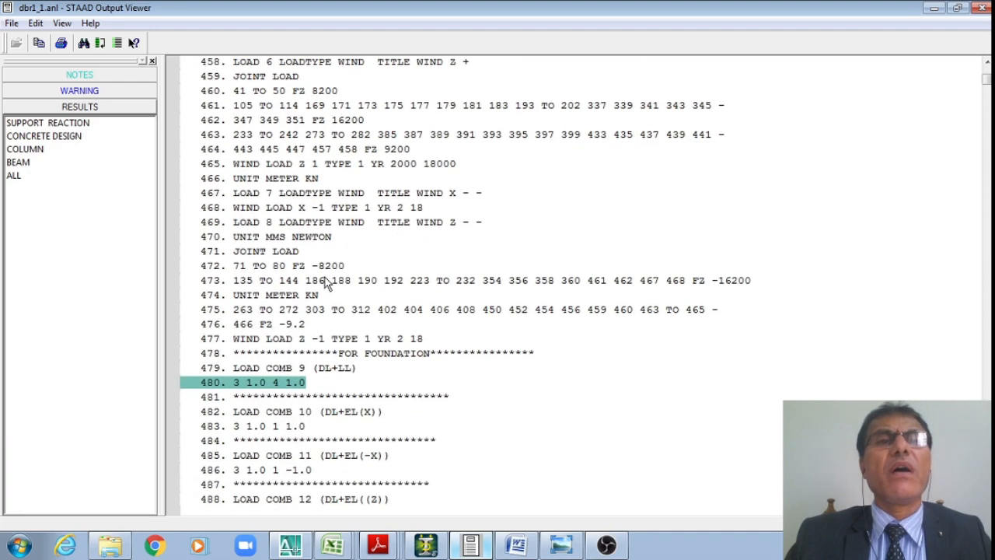
scroll(326, 283, down, 2)
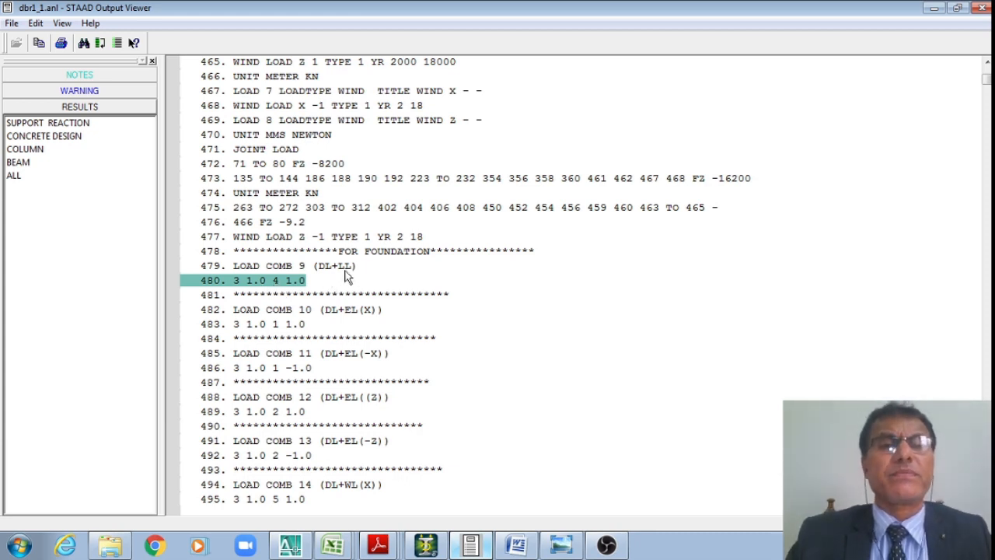
- Mark the FOR FOUNDATION heading, then LOAD COMB 9 (DL+LL) and its factor line, to review how the combination is built
click(364, 254)
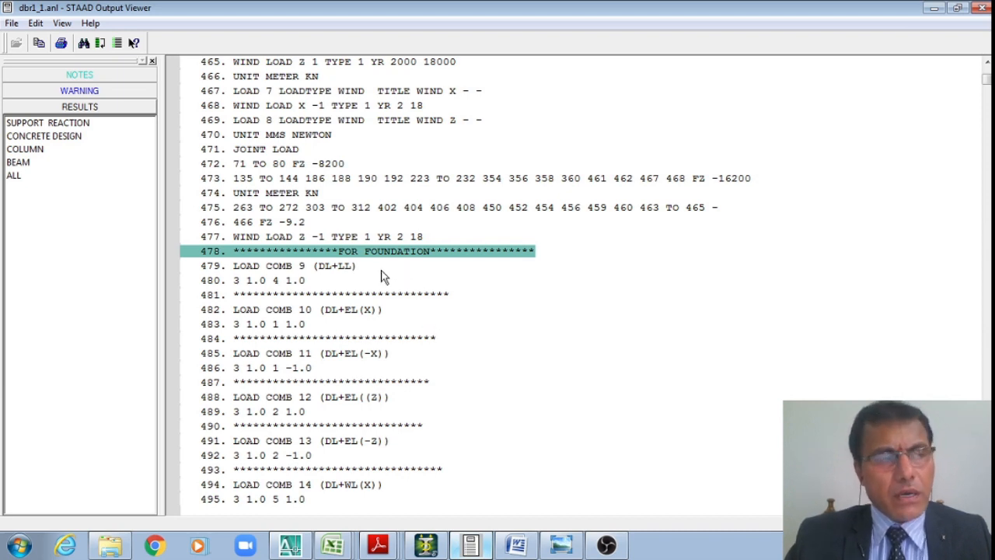
click(257, 268)
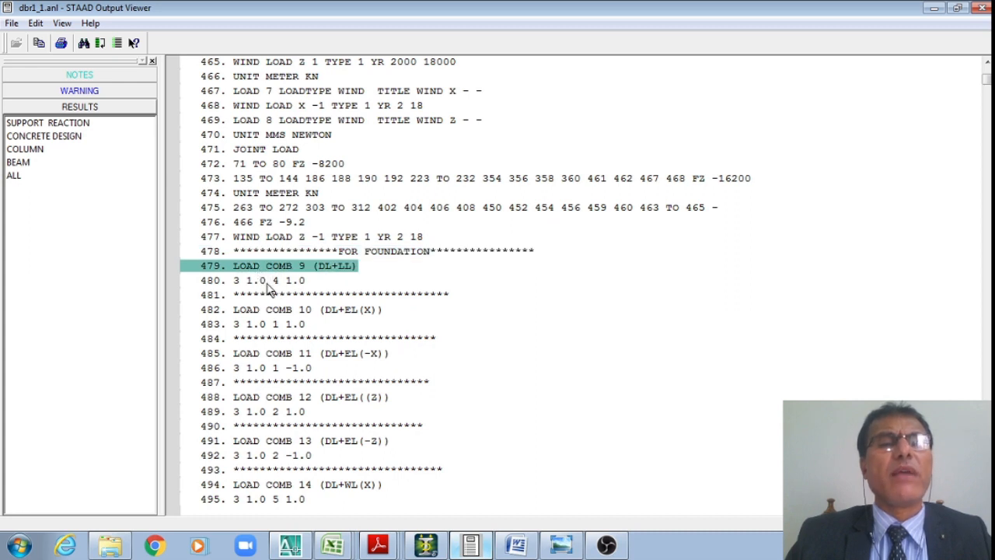
click(238, 284)
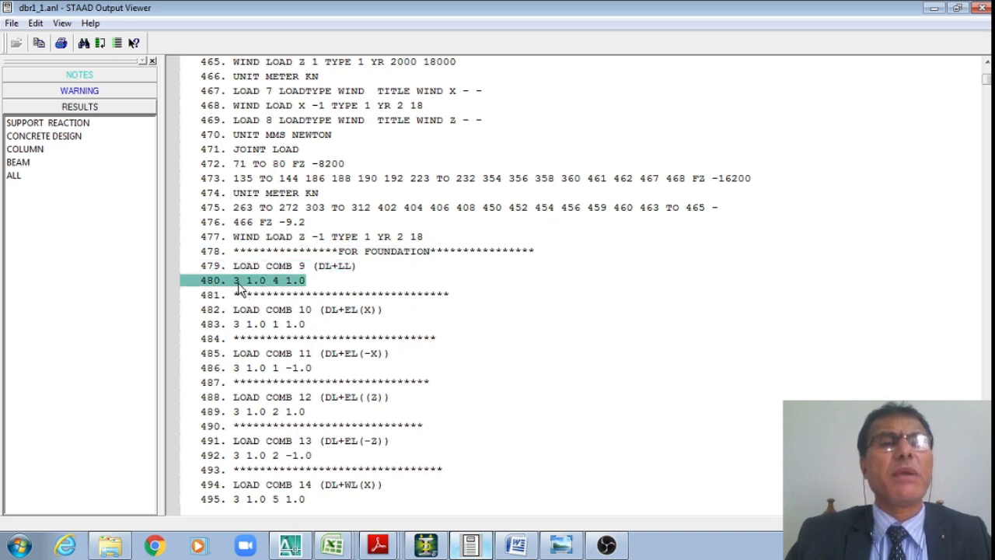
- Review the foundation earthquake combinations LOAD COMB 10 to 13 (DL+EL in X, -X, Z and -Z), marking their titles and factor lines
click(280, 313)
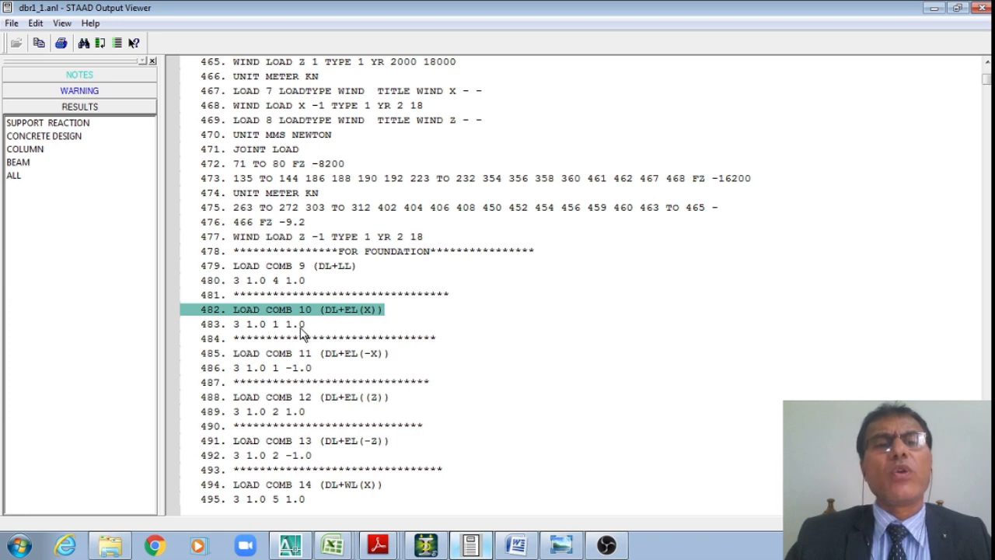
click(298, 326)
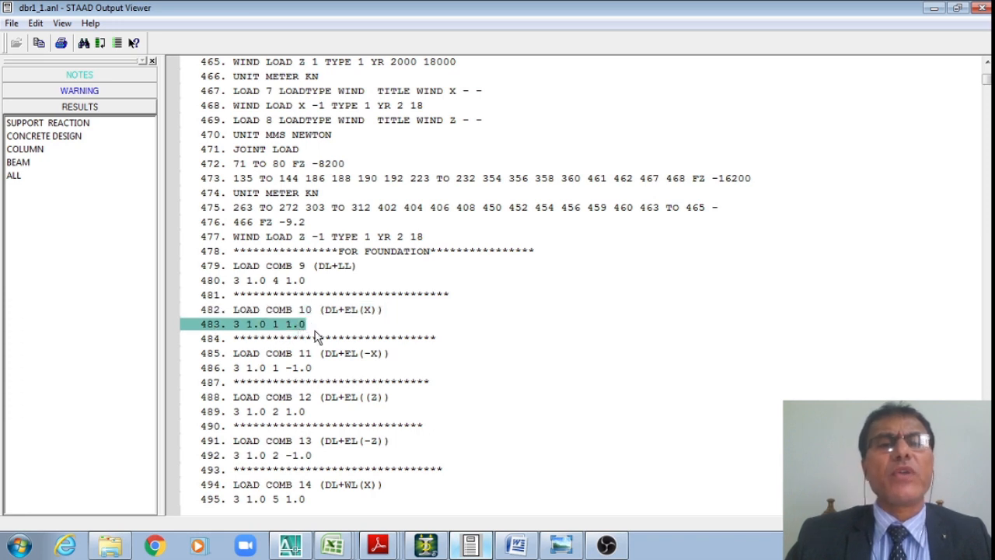
scroll(314, 333, down, 1)
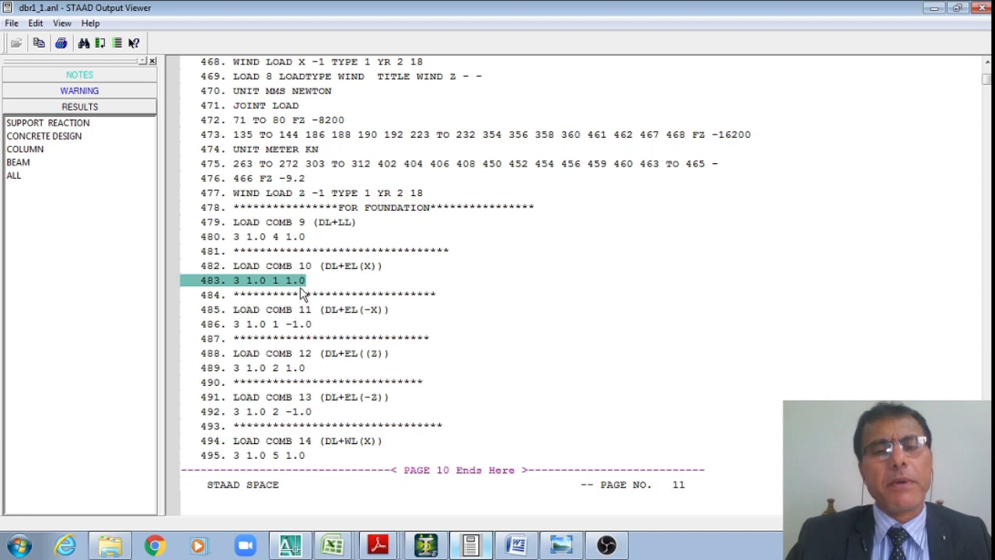
click(297, 311)
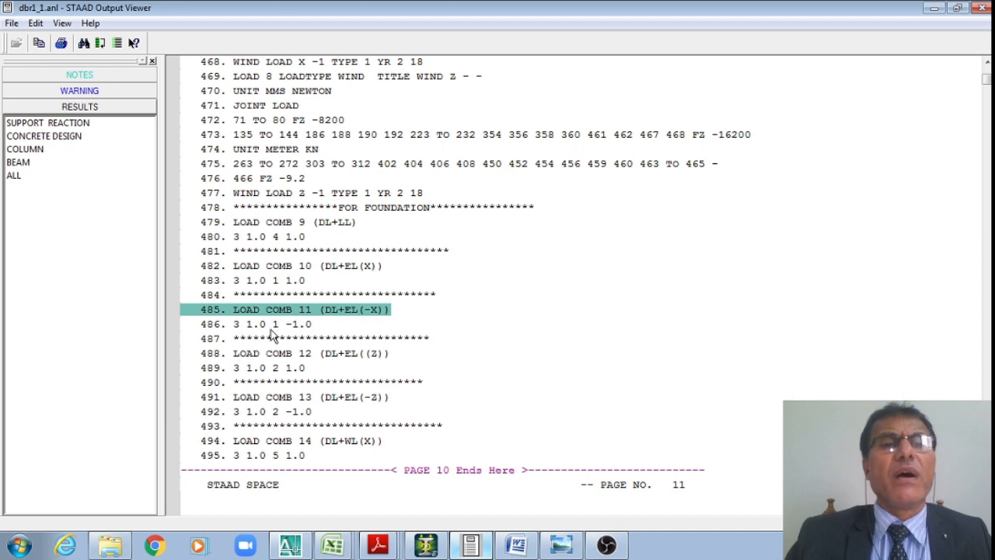
click(257, 331)
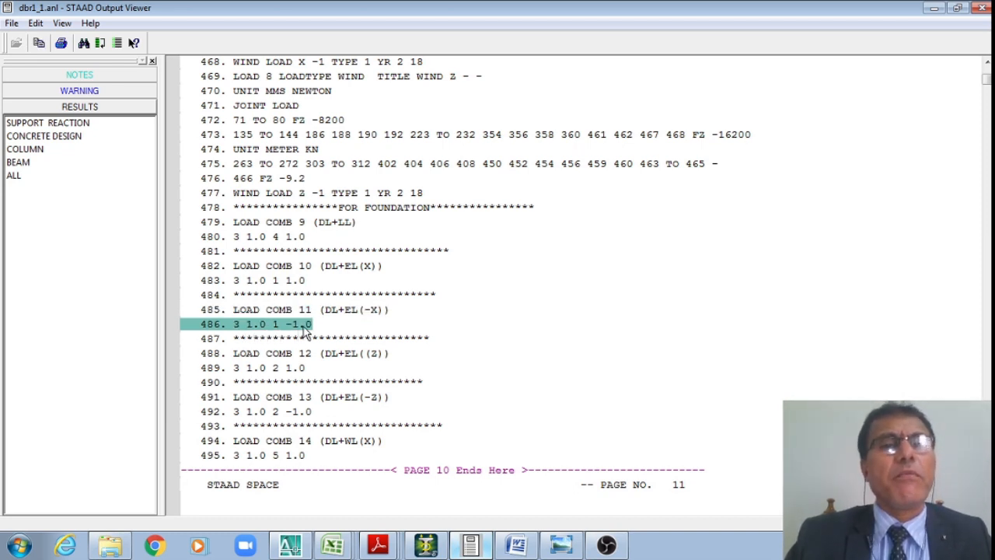
click(268, 354)
scroll(294, 346, down, 2)
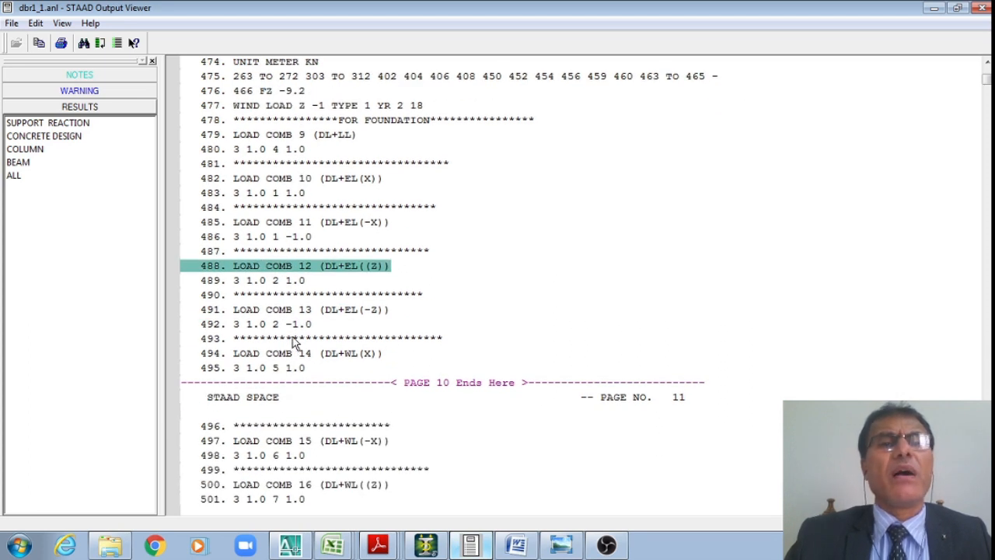
click(242, 284)
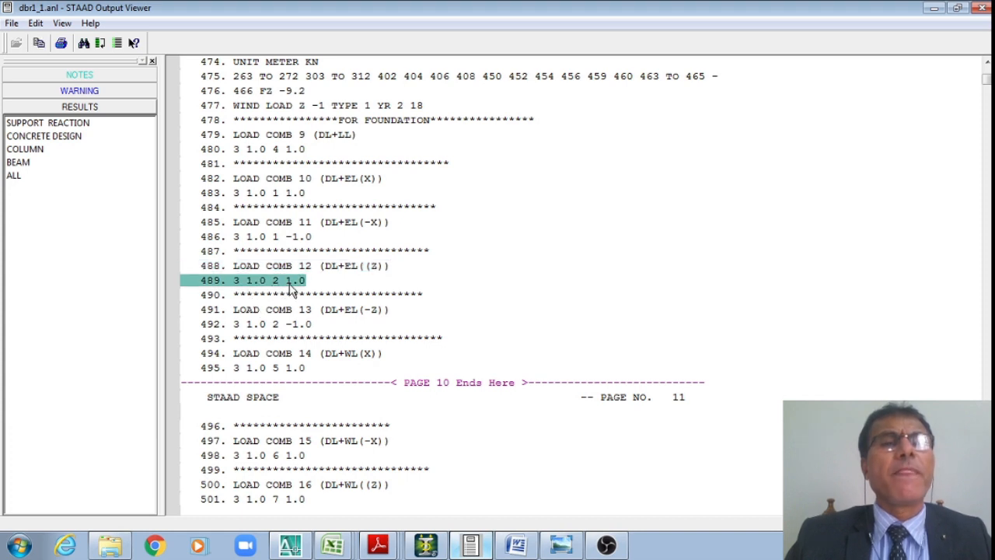
click(265, 326)
scroll(285, 329, down, 2)
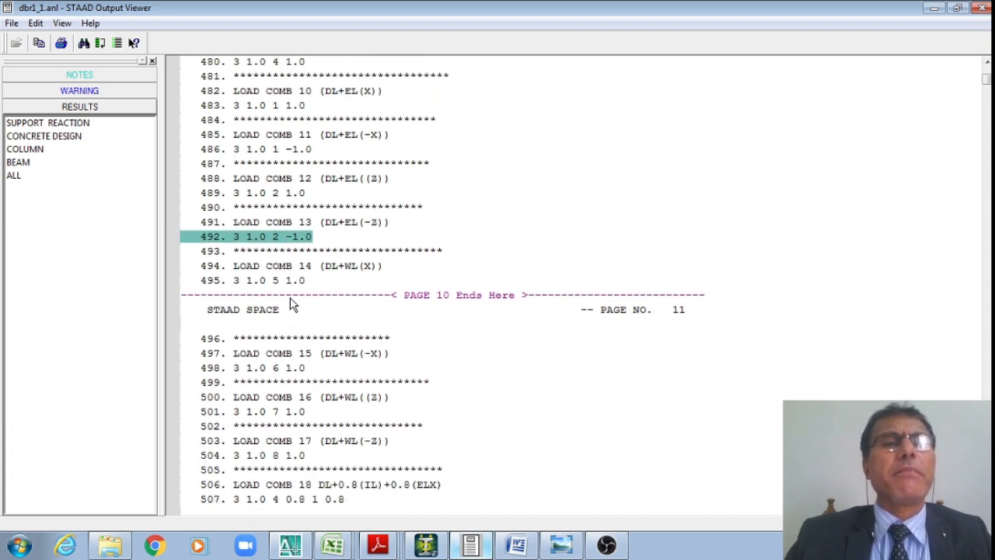
- Review the foundation wind combinations LOAD COMB 14 to 17 (DL+WL in X, -X, Z and -Z), marking their lines
click(295, 269)
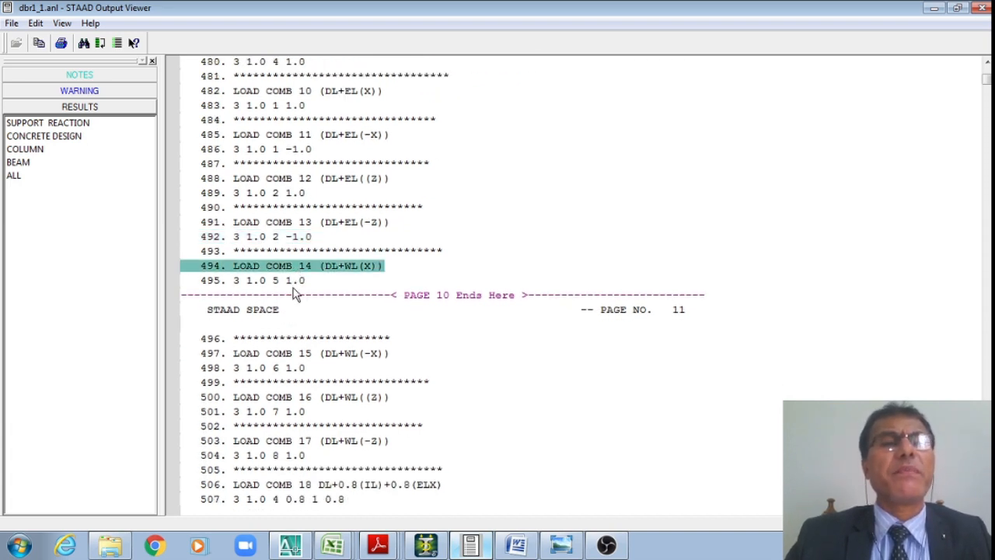
scroll(294, 293, down, 1)
scroll(283, 247, down, 2)
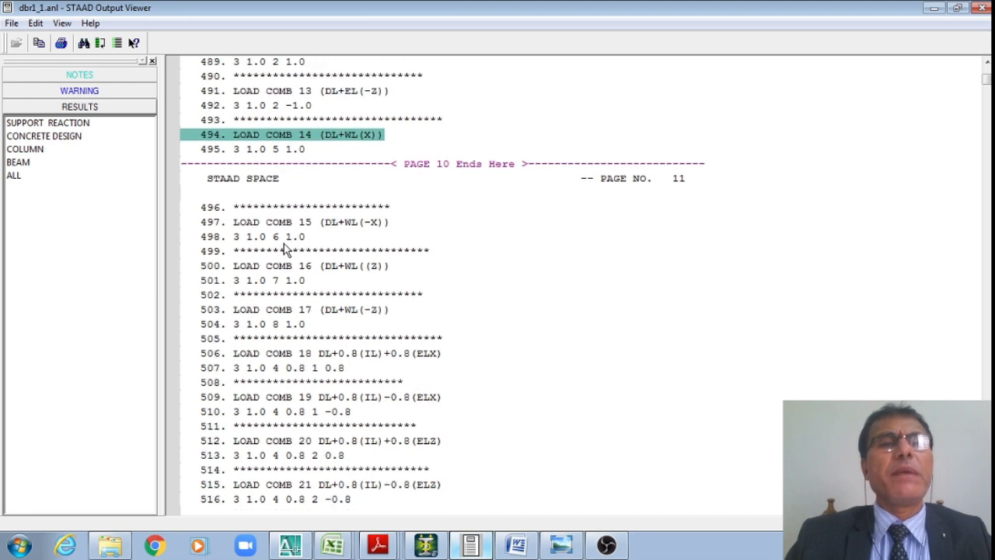
click(269, 238)
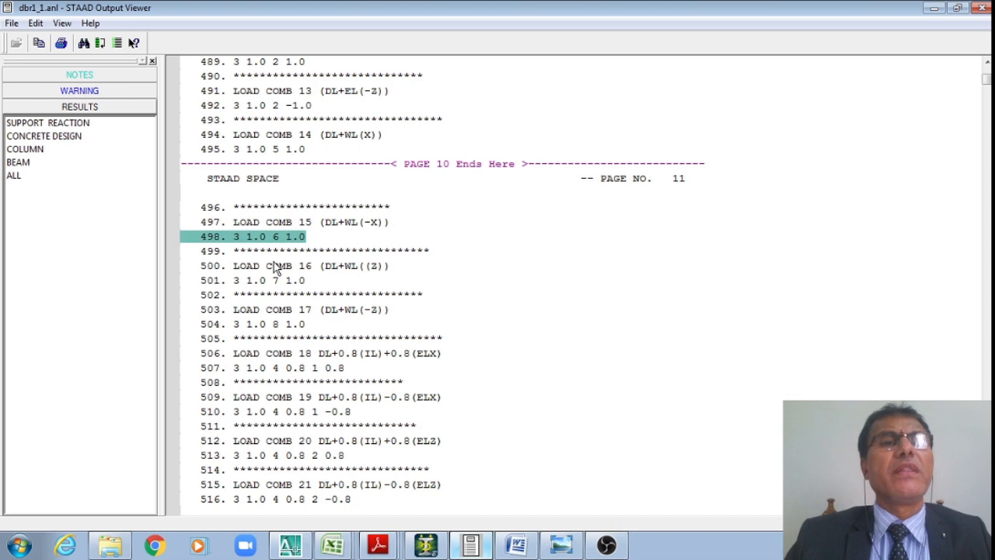
scroll(340, 313, down, 1)
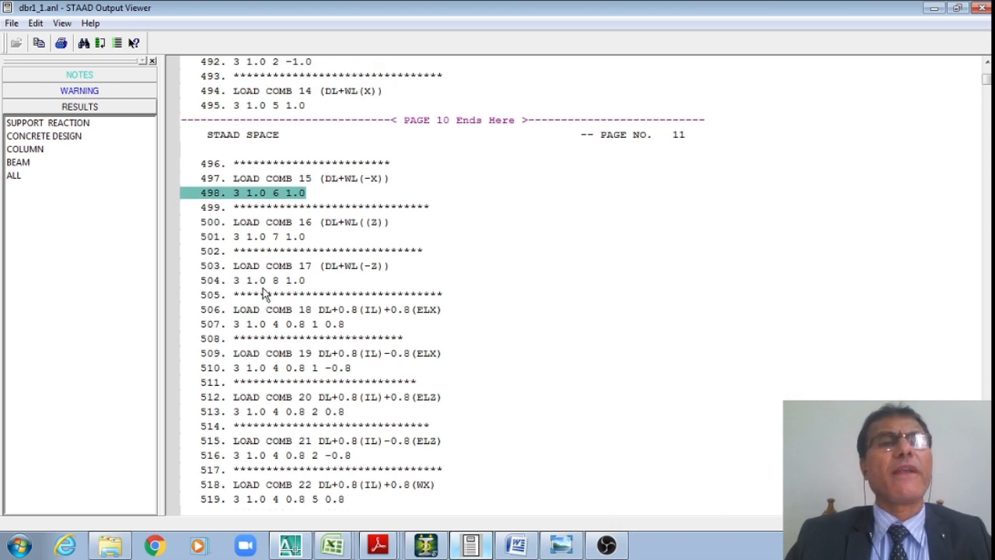
click(264, 238)
scroll(296, 291, down, 1)
click(273, 224)
scroll(297, 283, down, 2)
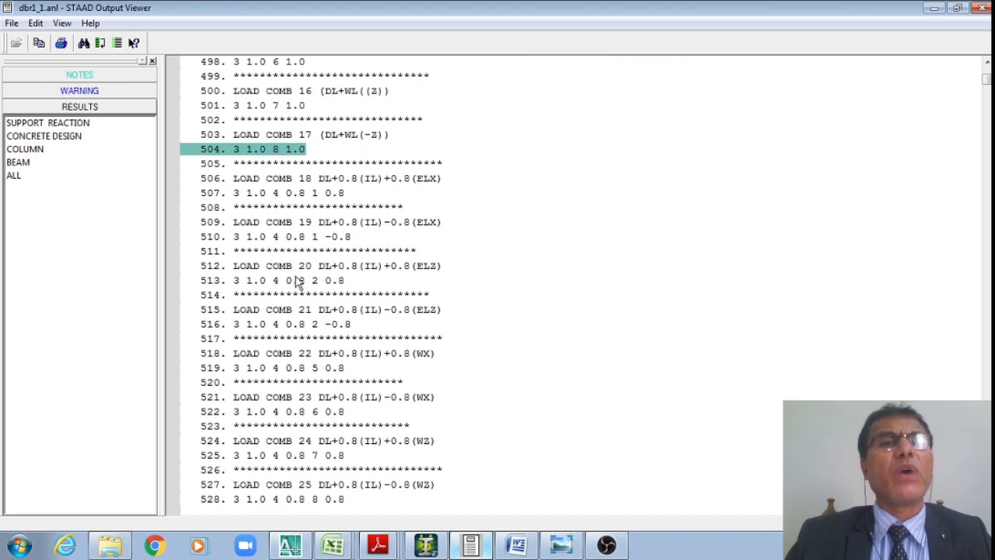
- Mark LOAD COMB 18 and the factor lines of LOAD COMB 18 to 21, which combine DL, 0.8 IL and 0.8 EL
click(331, 181)
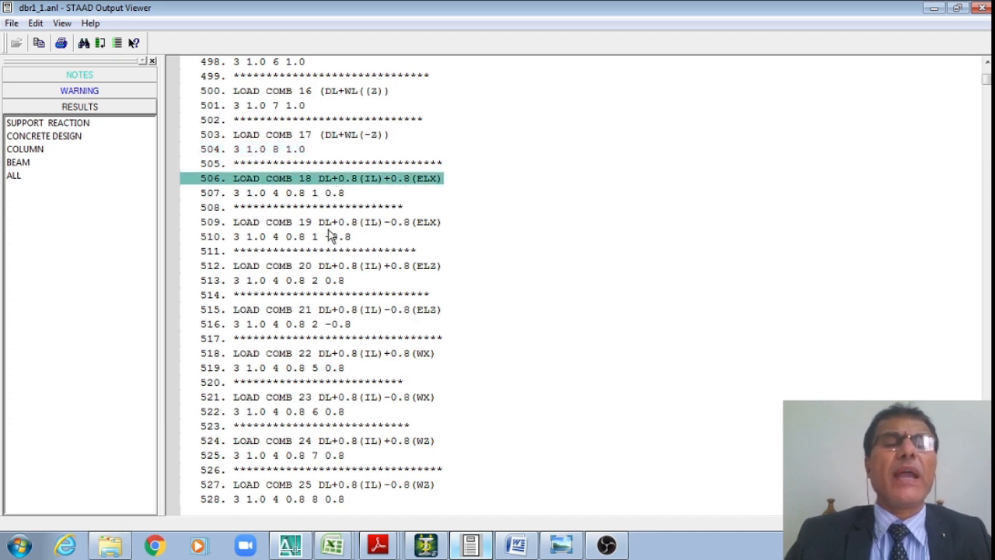
click(293, 195)
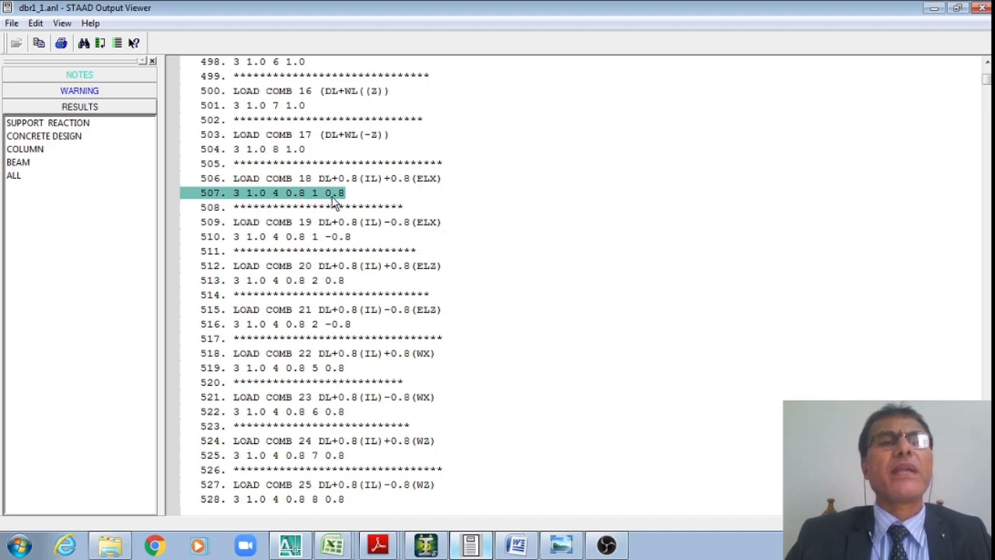
click(312, 240)
click(313, 283)
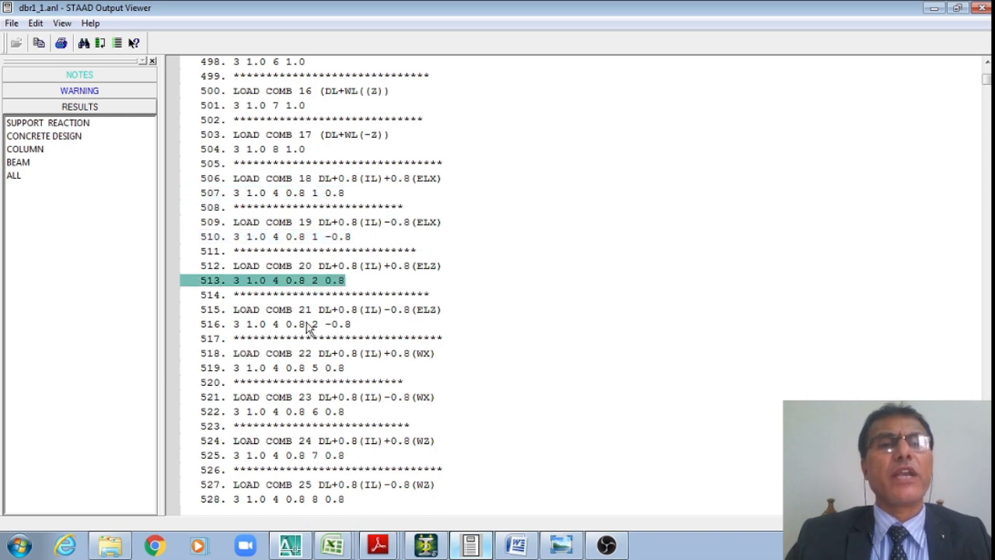
click(307, 325)
- Mark the factor lines of LOAD COMB 22 to 25, the foundation combinations of DL, 0.8 IL and 0.8 wind
scroll(314, 296, down, 2)
scroll(349, 276, down, 2)
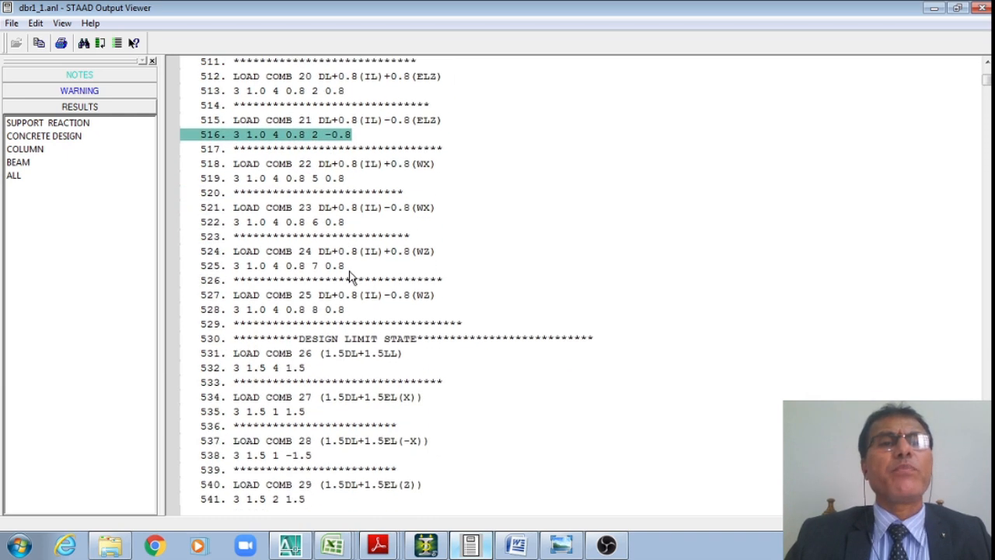
click(300, 180)
click(294, 225)
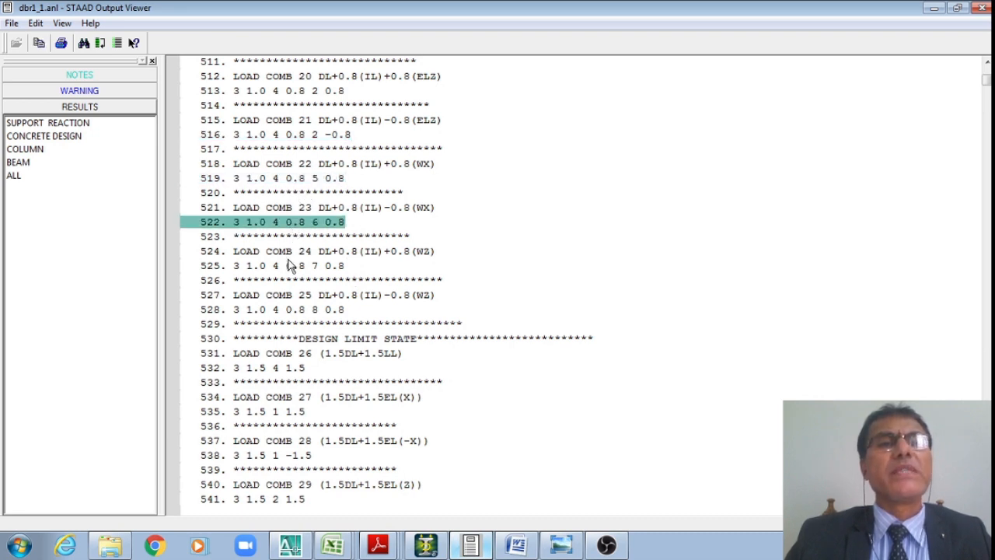
click(293, 266)
click(286, 309)
scroll(348, 272, down, 2)
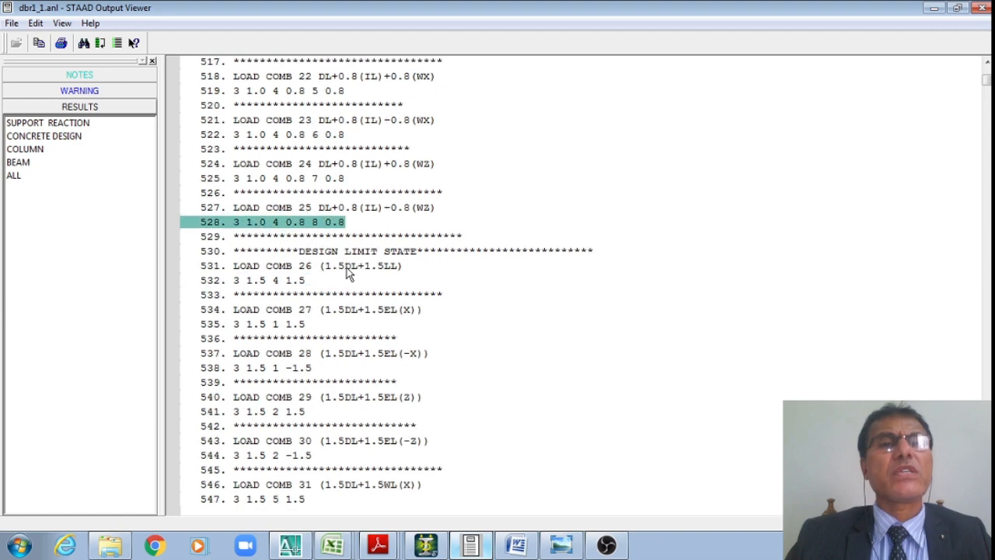
- Go back through the FOR FOUNDATION combinations and mark the group's last one, LOAD COMB 25
scroll(422, 212, up, 11)
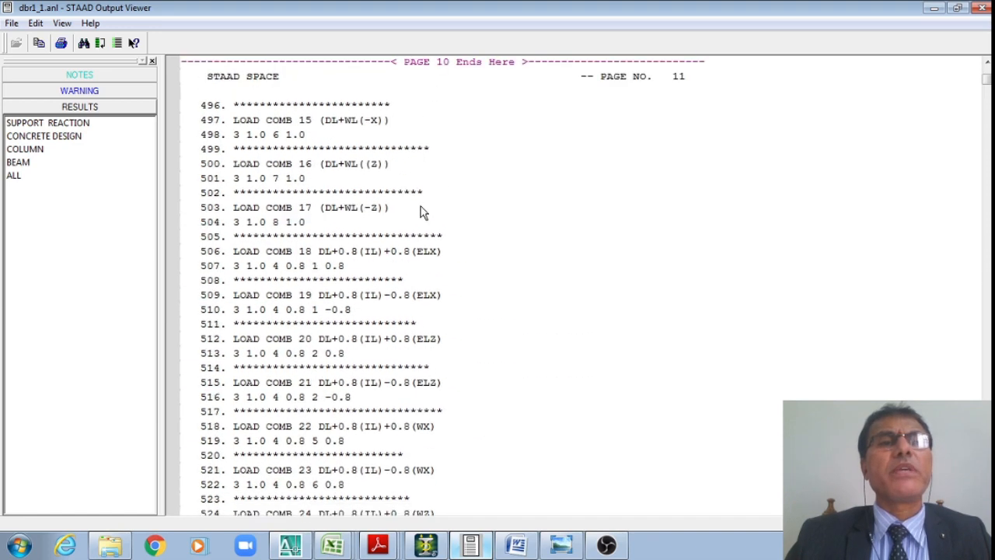
scroll(422, 212, up, 4)
click(358, 187)
scroll(378, 225, down, 10)
scroll(380, 247, down, 5)
click(336, 240)
- Go to the DESIGN LIMIT STATE group and mark LOAD COMB 26 (1.5DL+1.5LL) and its factor line
scroll(336, 246, down, 2)
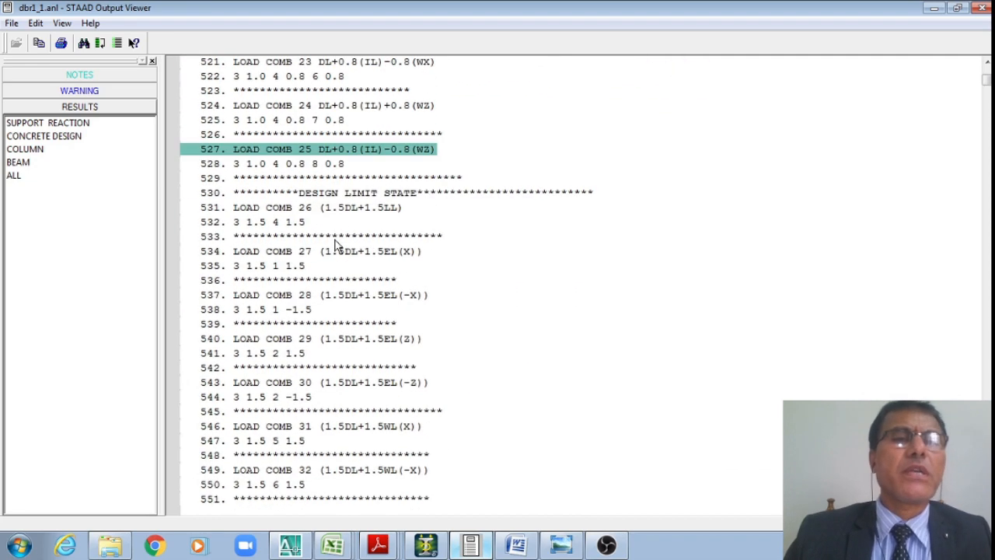
scroll(350, 224, down, 2)
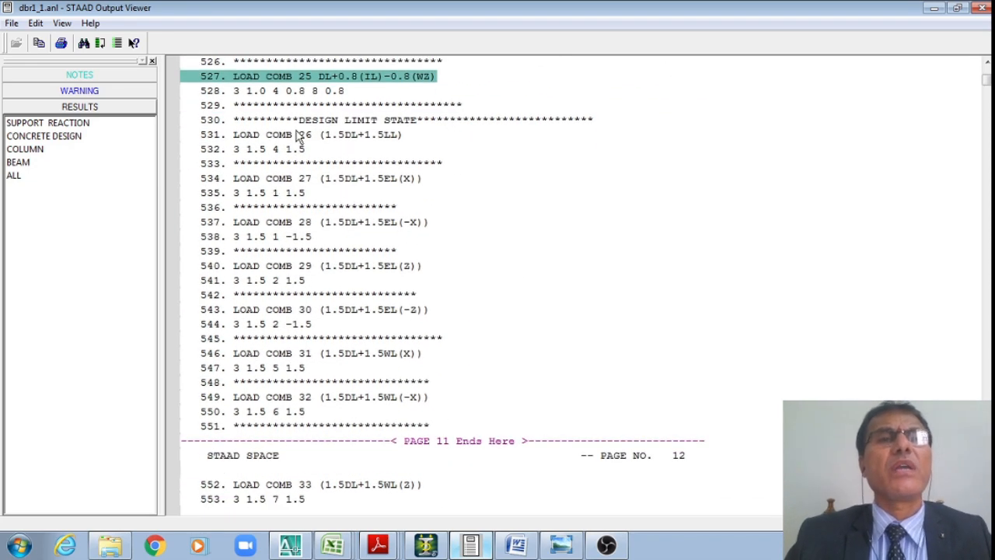
click(299, 135)
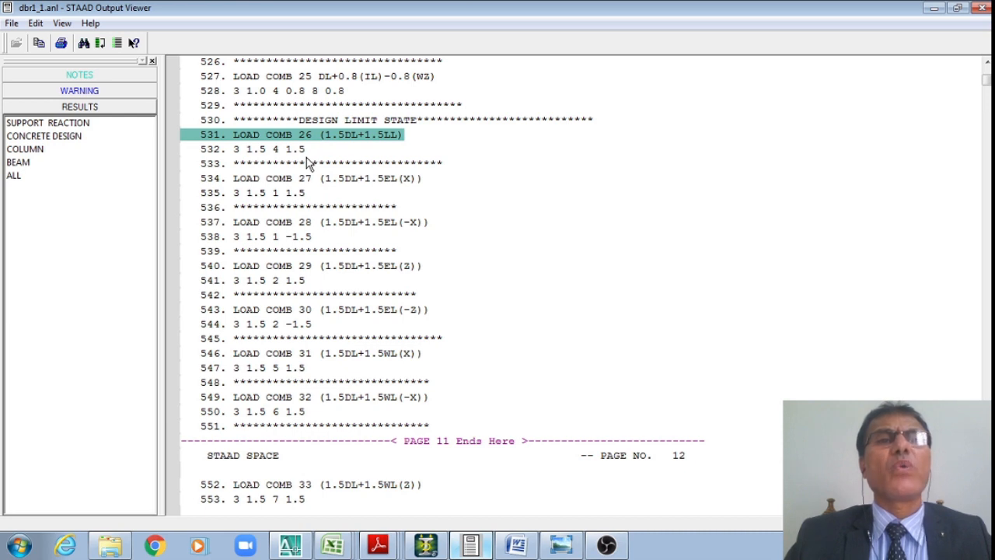
click(266, 152)
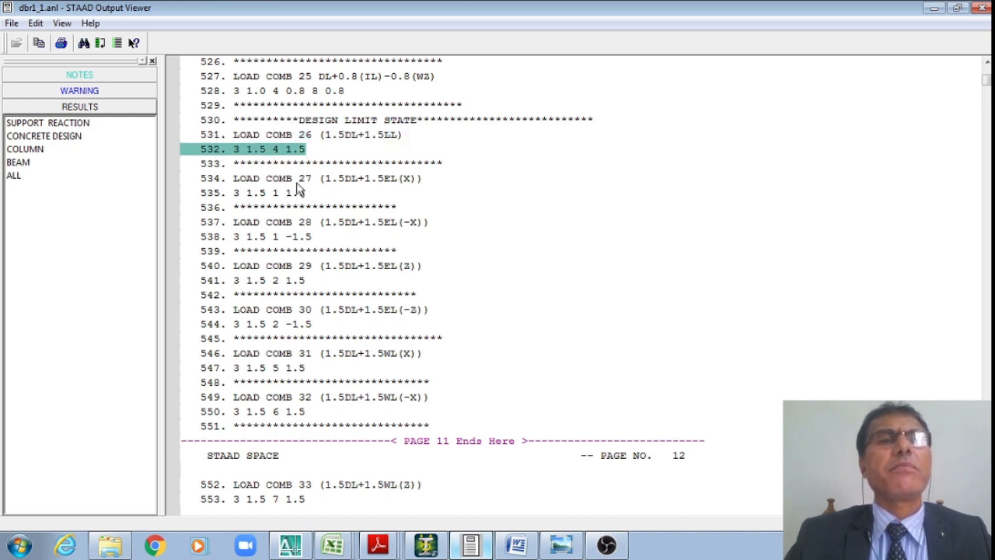
- Mark the factor lines of the limit state earthquake combinations LOAD COMB 27 to 30 (1.5DL+1.5EL)
scroll(301, 189, down, 1)
click(261, 165)
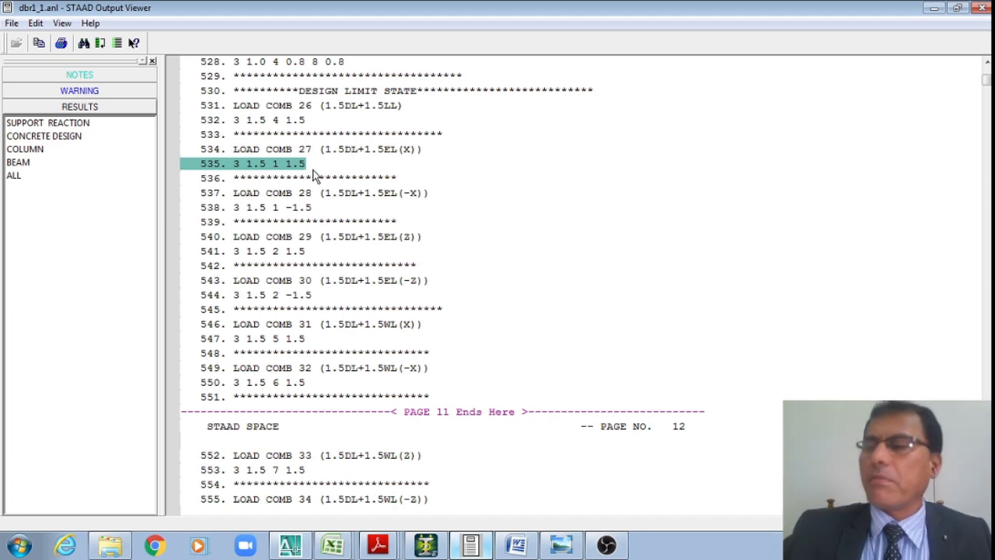
click(316, 209)
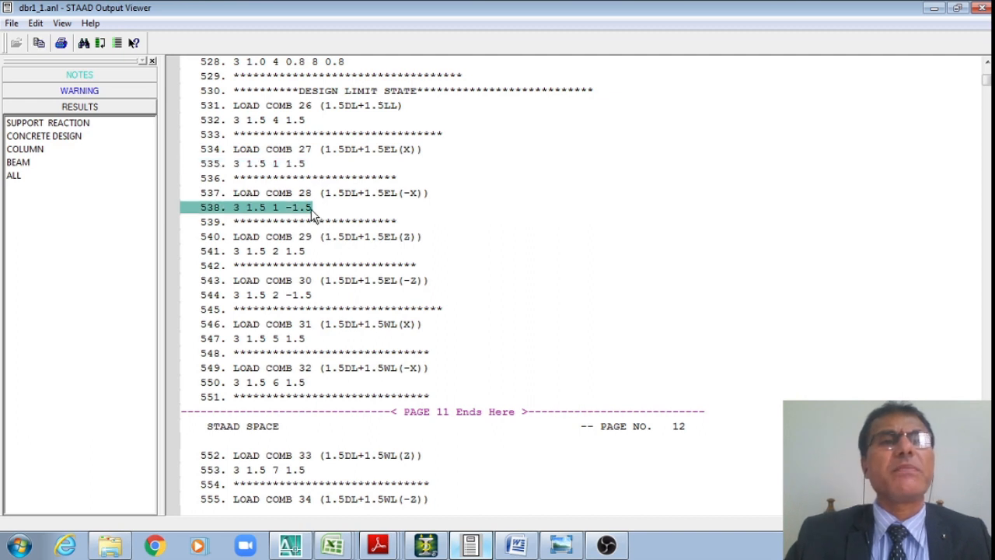
scroll(307, 171, down, 3)
click(304, 152)
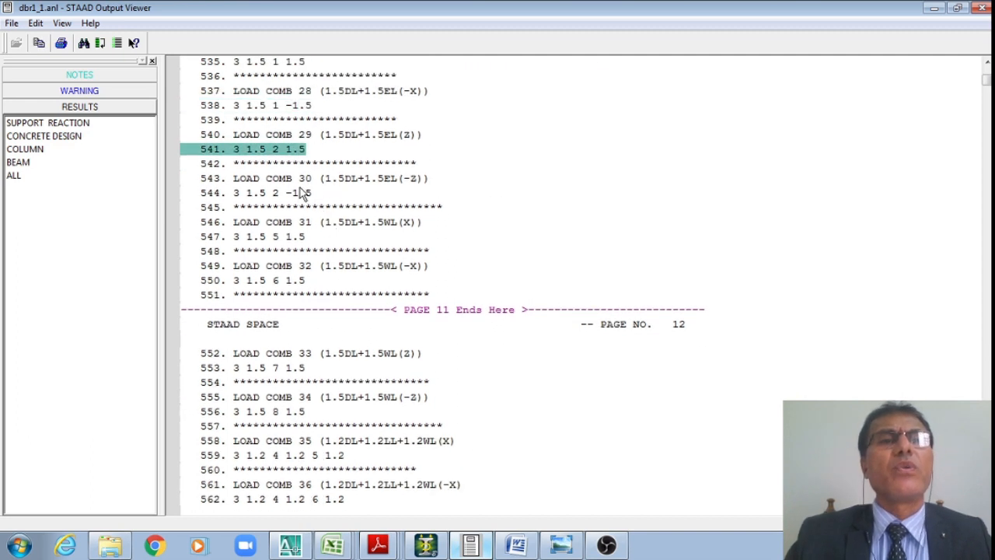
click(300, 195)
- Review the limit state wind combinations LOAD COMB 31 to 34 (1.5DL+1.5WL), marking the factor line of LOAD COMB 33
scroll(305, 216, down, 3)
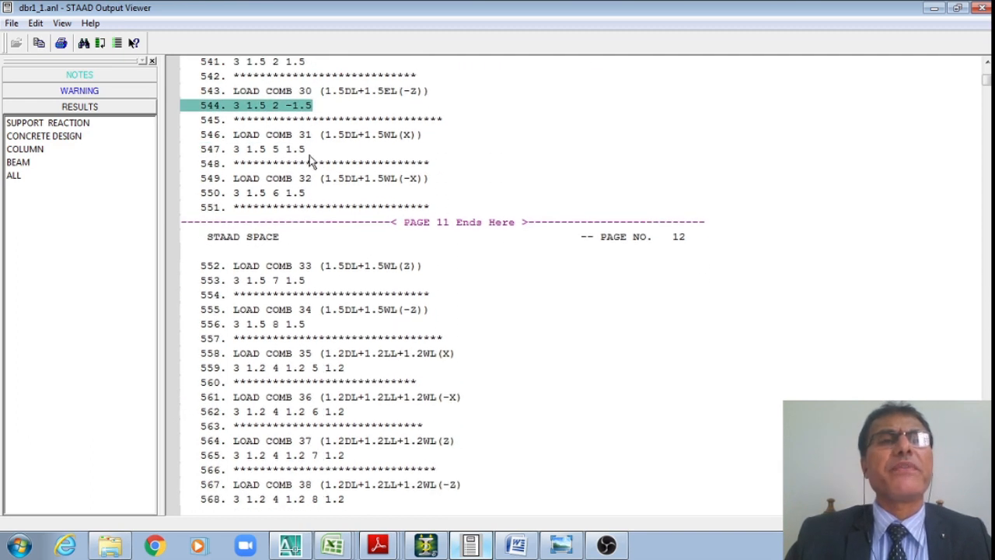
scroll(306, 217, down, 5)
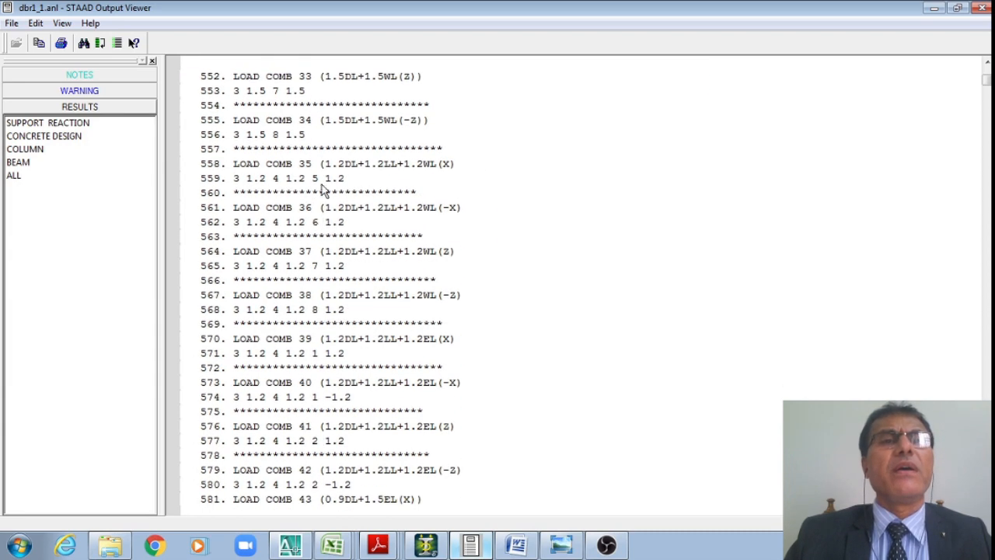
scroll(317, 164, up, 3)
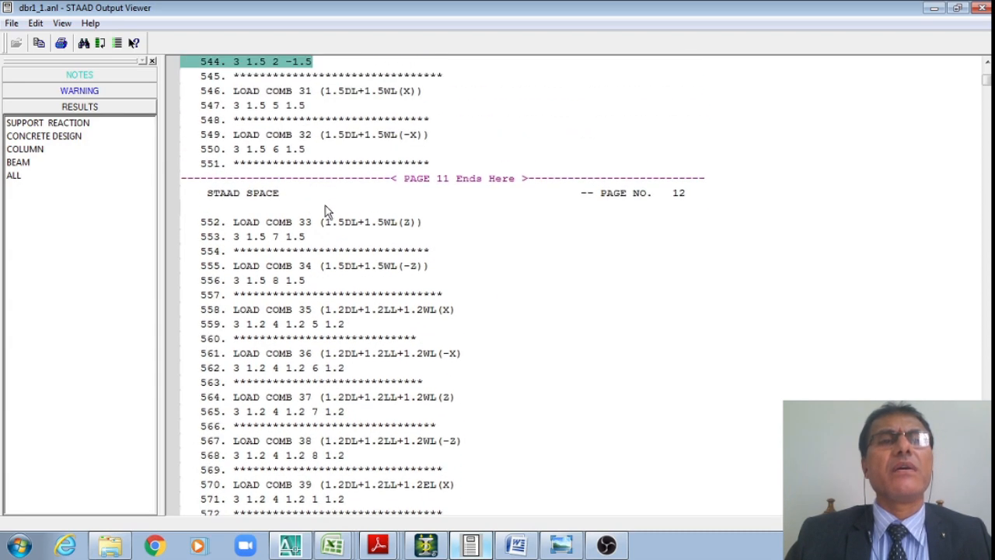
scroll(334, 222, down, 1)
click(302, 194)
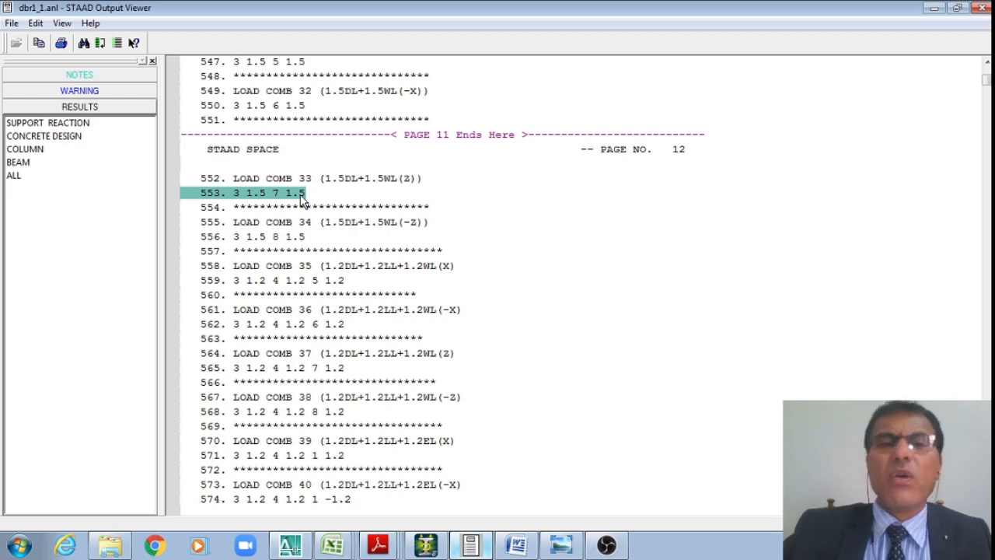
scroll(309, 234, down, 2)
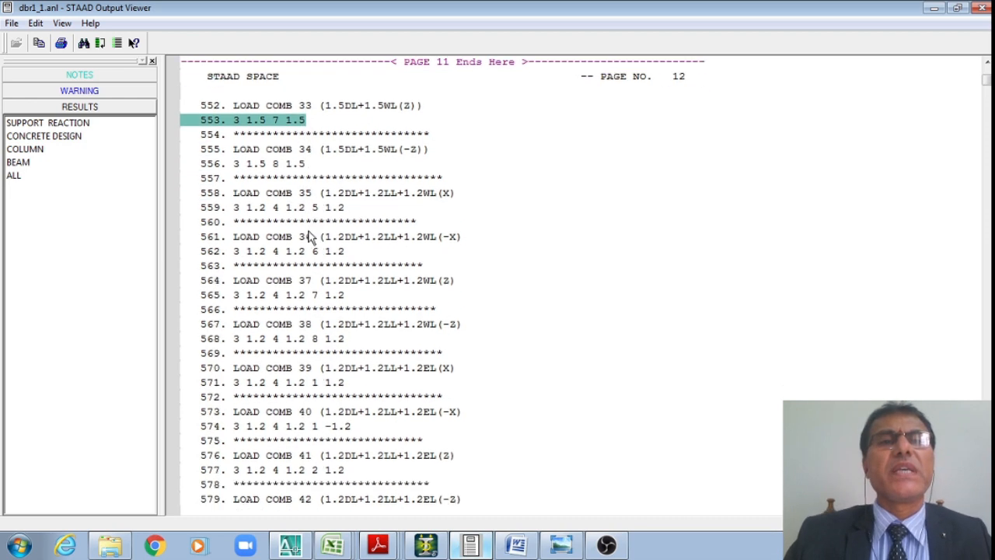
- Mark the factor lines of the limit state wind combinations LOAD COMB 35 to 38 (1.2DL+1.2LL+1.2WL)
scroll(311, 230, down, 2)
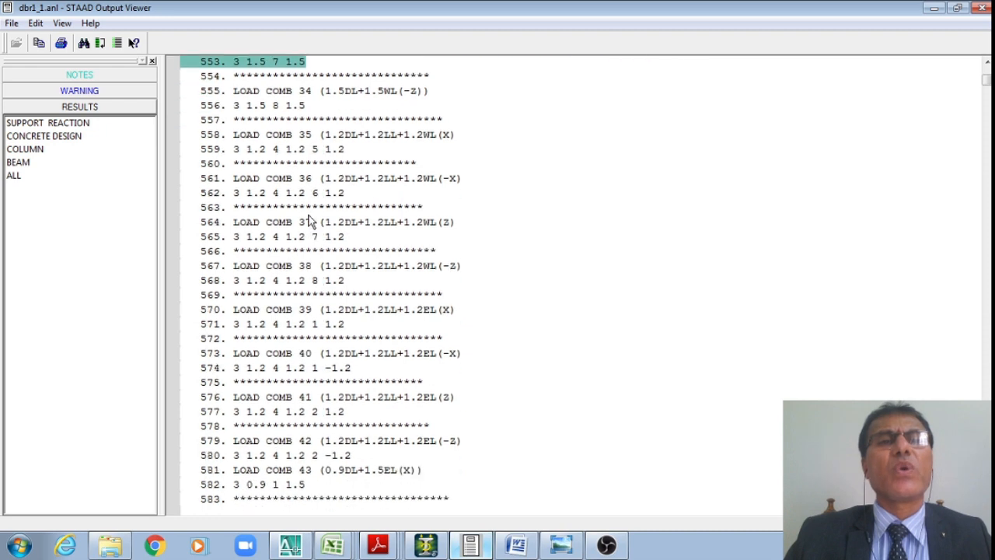
click(298, 153)
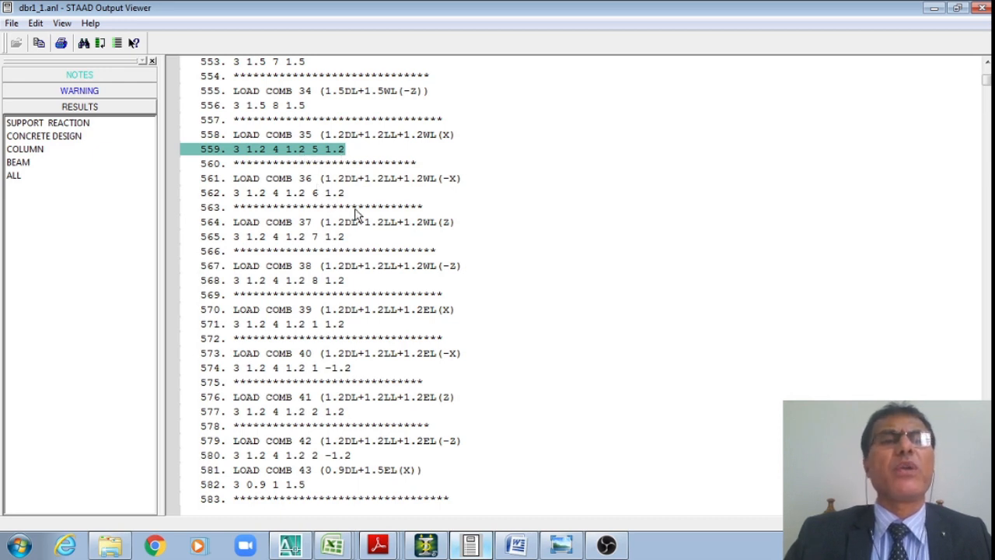
scroll(343, 218, down, 2)
scroll(343, 216, down, 1)
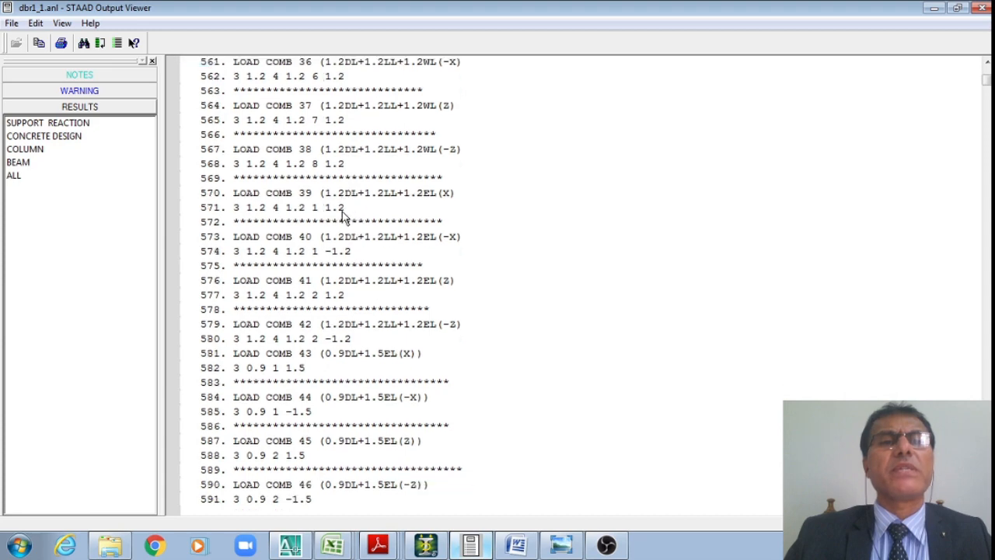
scroll(343, 216, up, 2)
click(333, 152)
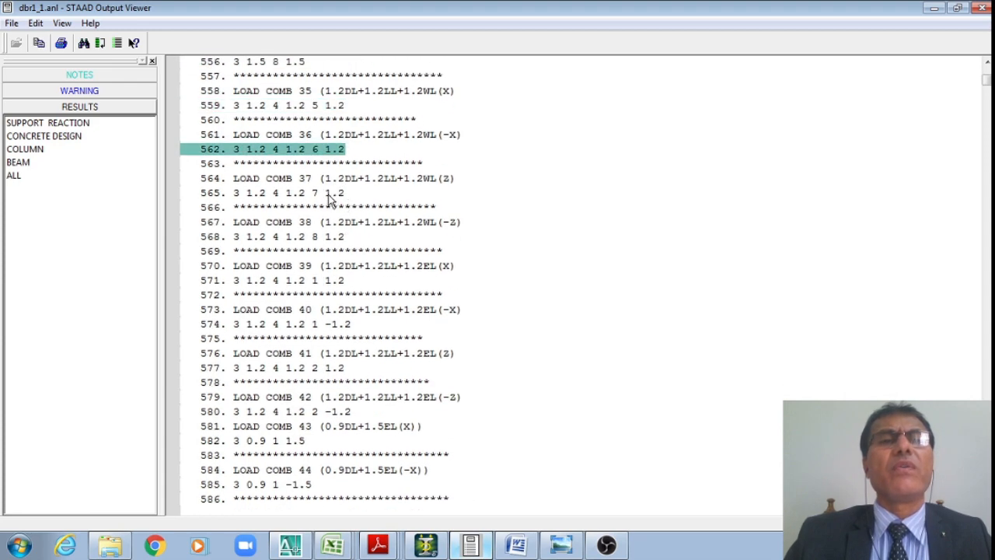
click(329, 195)
click(331, 237)
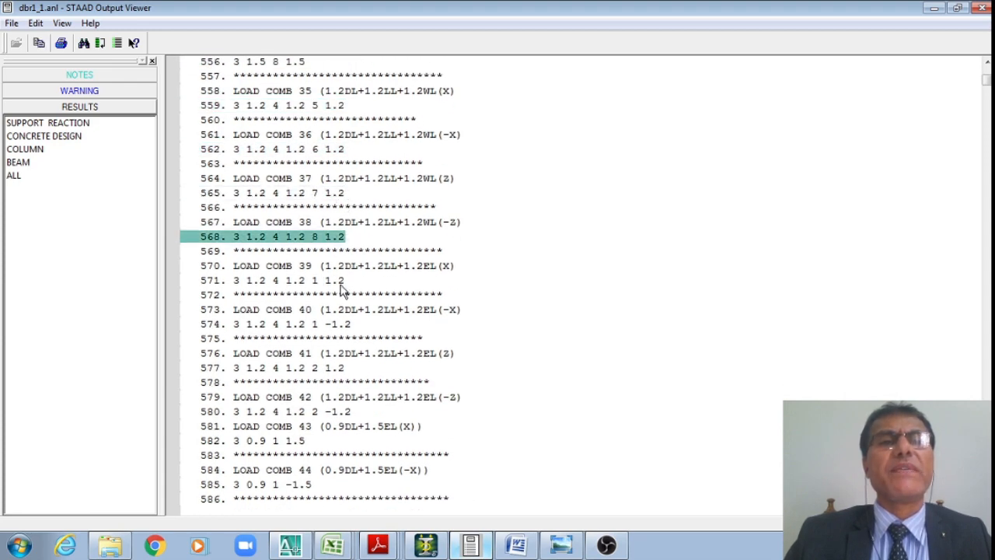
- Mark the factor lines of the limit state earthquake combinations LOAD COMB 39 to 42 (1.2DL+1.2LL+1.2EL)
scroll(343, 290, down, 2)
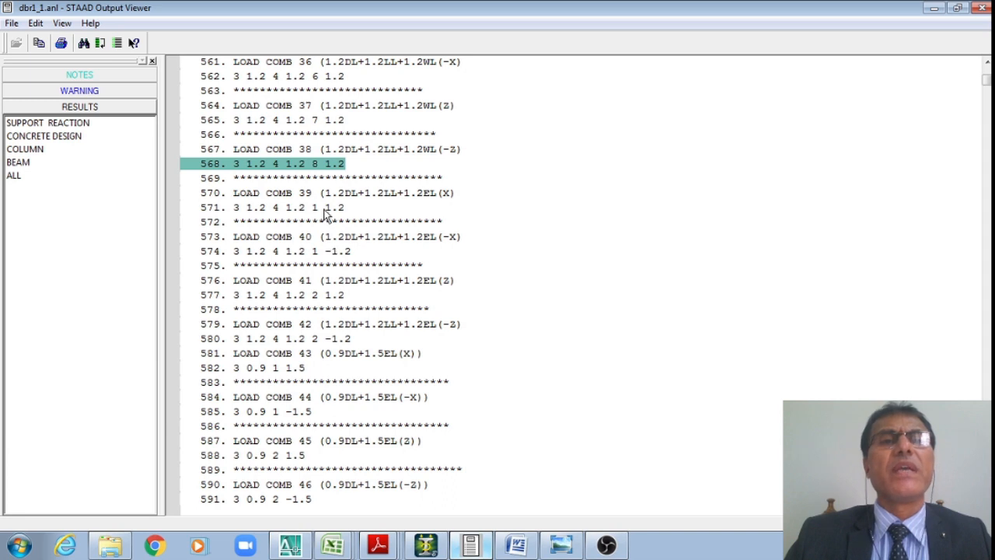
click(326, 210)
scroll(340, 239, down, 2)
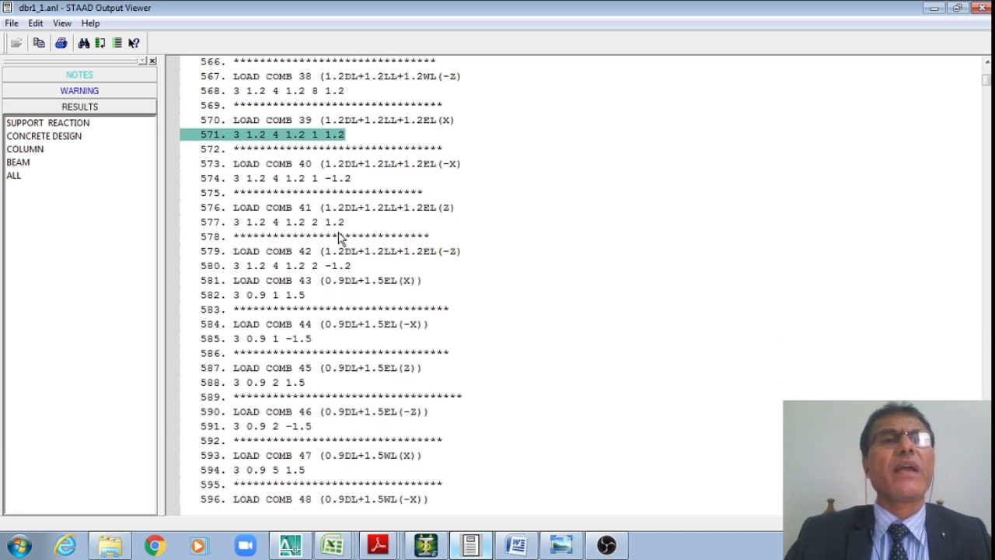
click(338, 183)
click(335, 223)
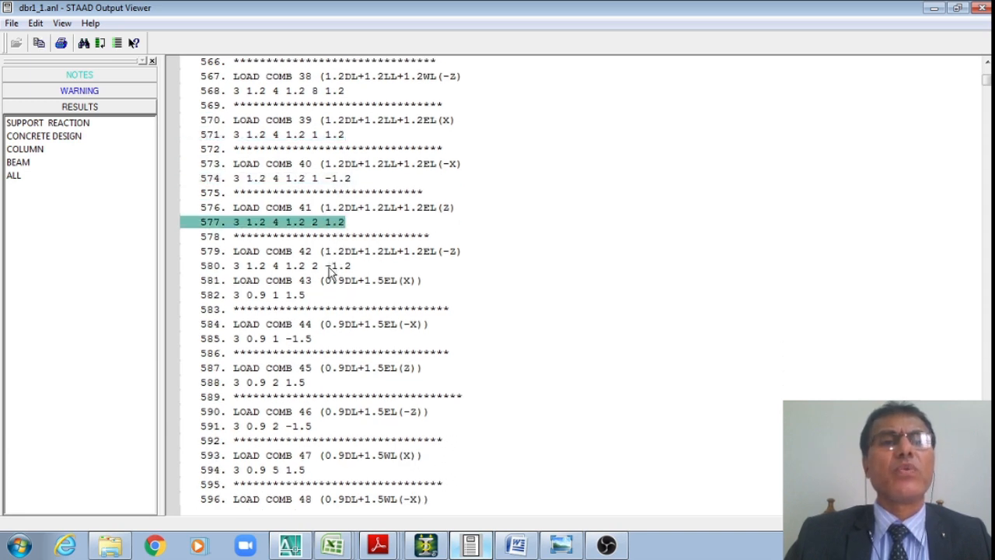
click(329, 267)
- Mark the factor lines of the earthquake combinations LOAD COMB 43 to 46 (0.9DL+1.5EL)
scroll(353, 284, down, 2)
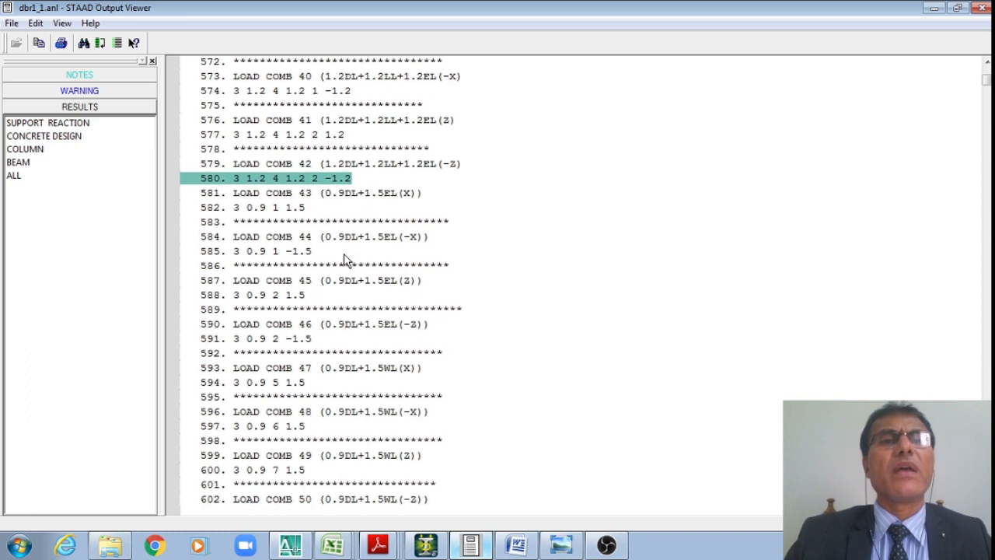
click(272, 216)
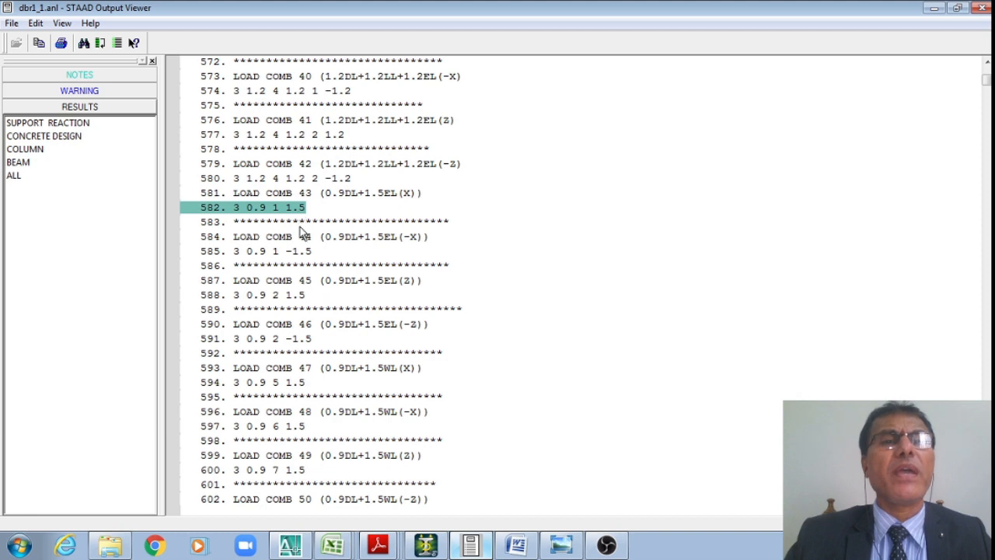
click(305, 252)
scroll(315, 248, down, 2)
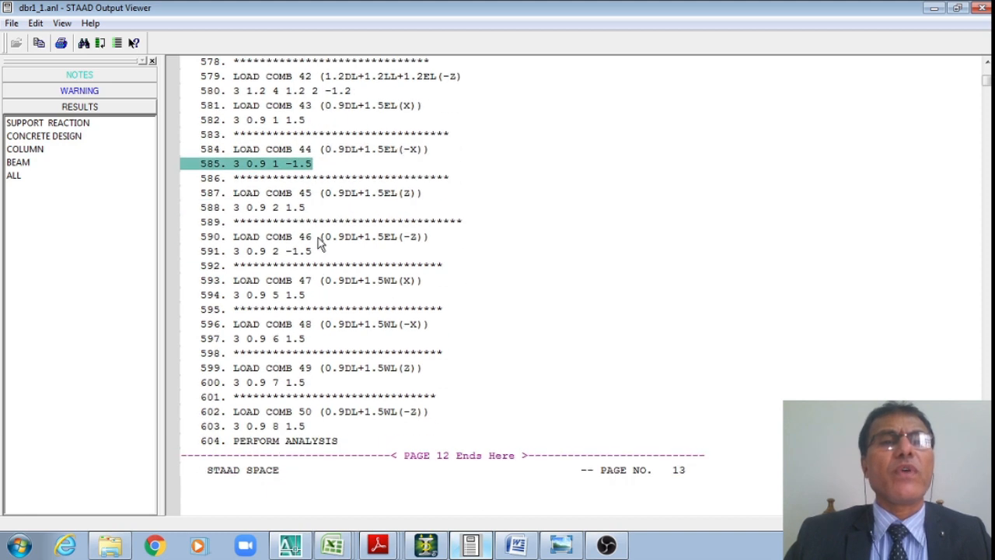
click(297, 208)
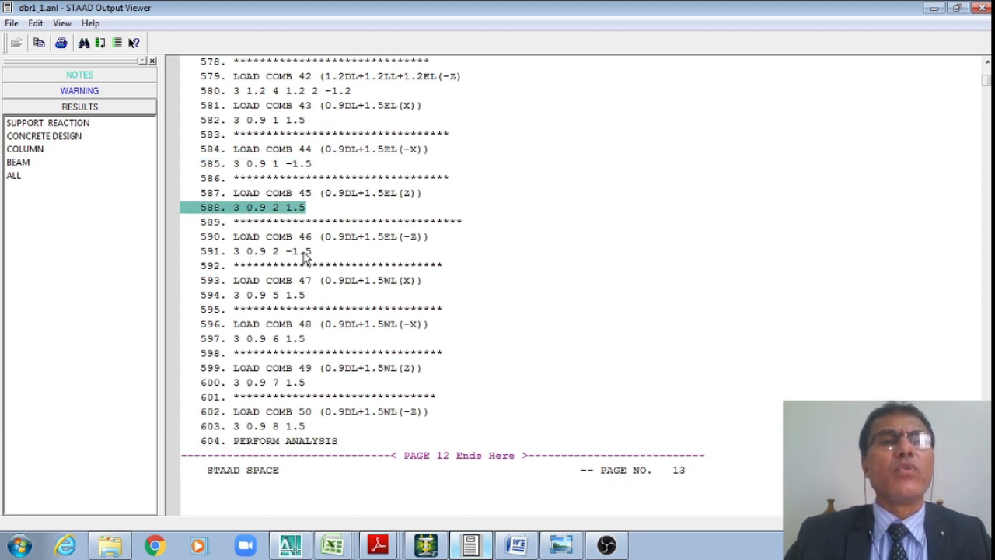
click(299, 253)
- Mark the factor lines of the wind combinations LOAD COMB 47 to 50 (0.9DL+1.5WL)
scroll(302, 253, down, 2)
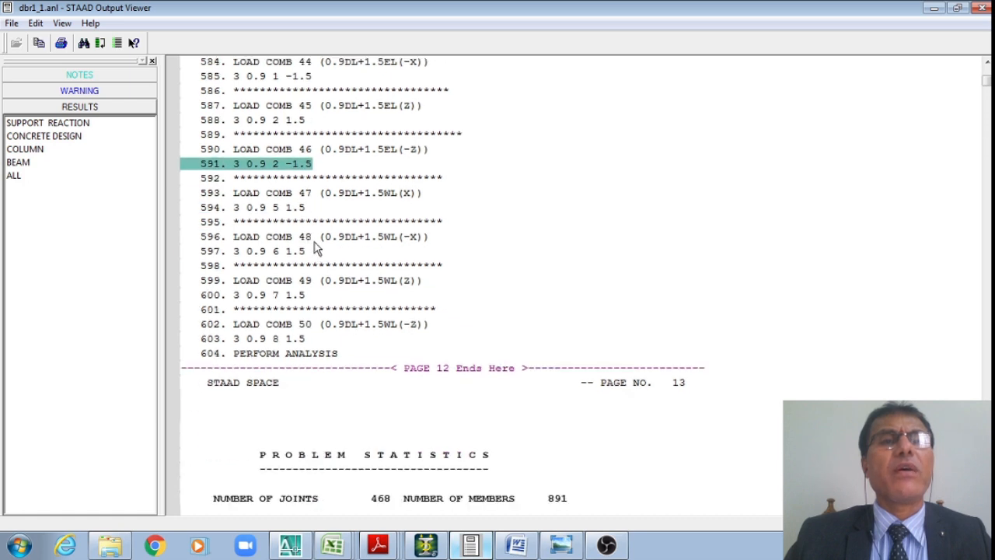
click(292, 208)
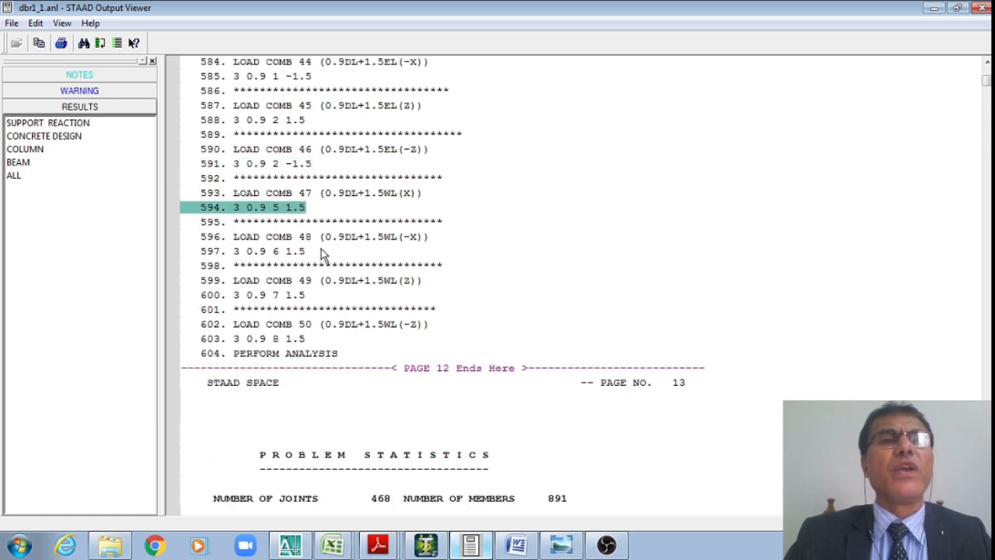
click(292, 254)
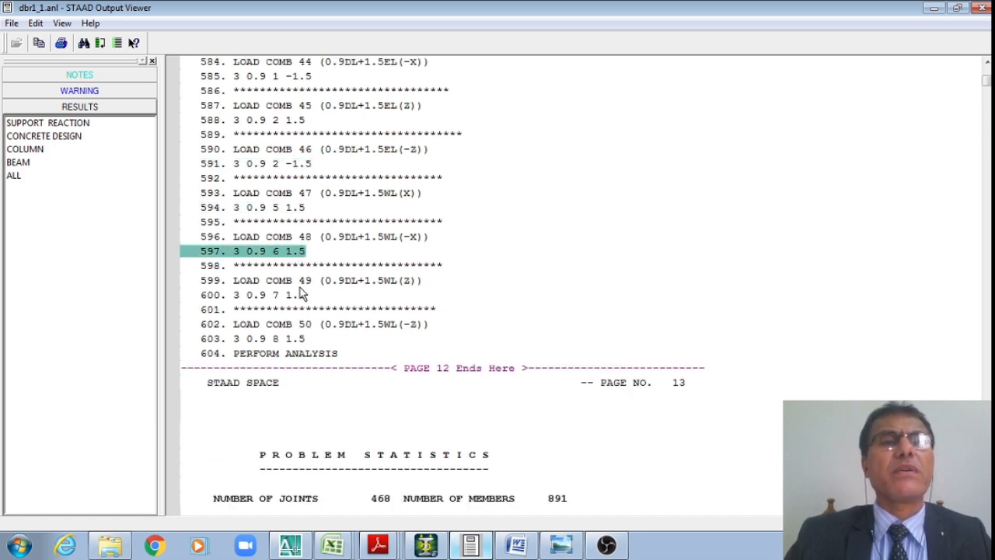
click(300, 296)
click(289, 339)
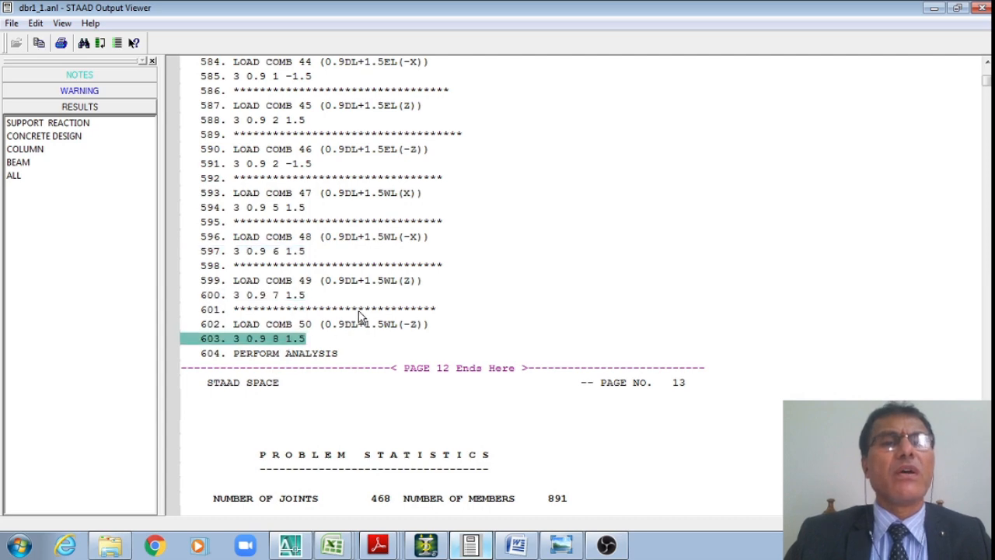
- Go back through the design limit state combinations from LOAD COMB 50 to the beginning of the group
scroll(372, 290, up, 12)
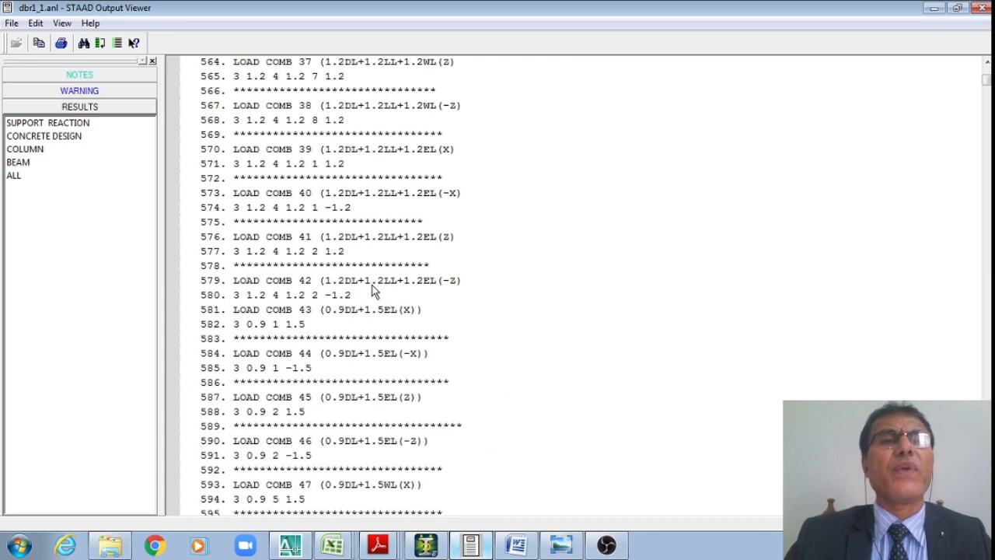
scroll(372, 290, up, 4)
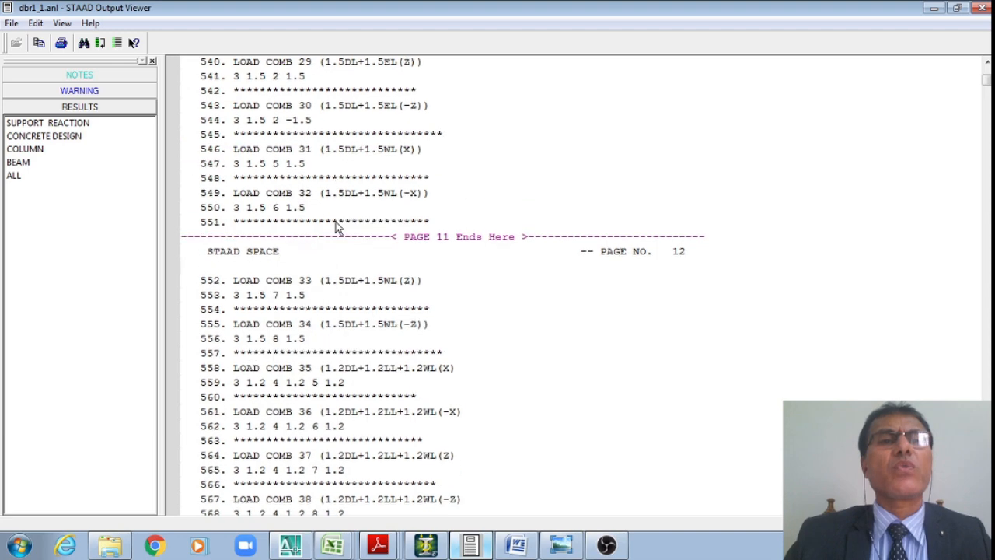
scroll(325, 300, up, 3)
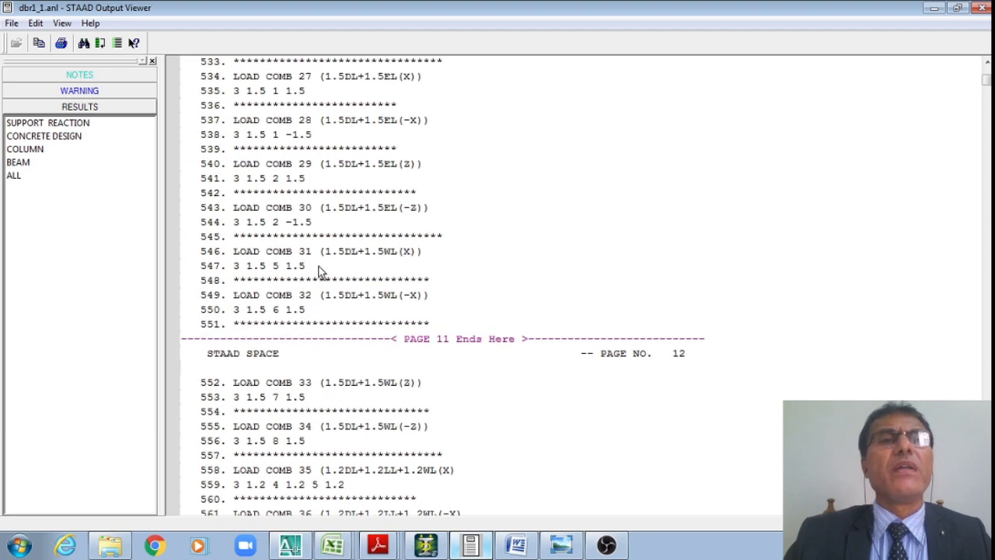
scroll(321, 272, up, 3)
click(305, 137)
scroll(350, 202, down, 3)
- Examine the end of the combination list at PERFORM ANALYSIS and the PROBLEM STATISTICS that follow it
scroll(370, 241, down, 20)
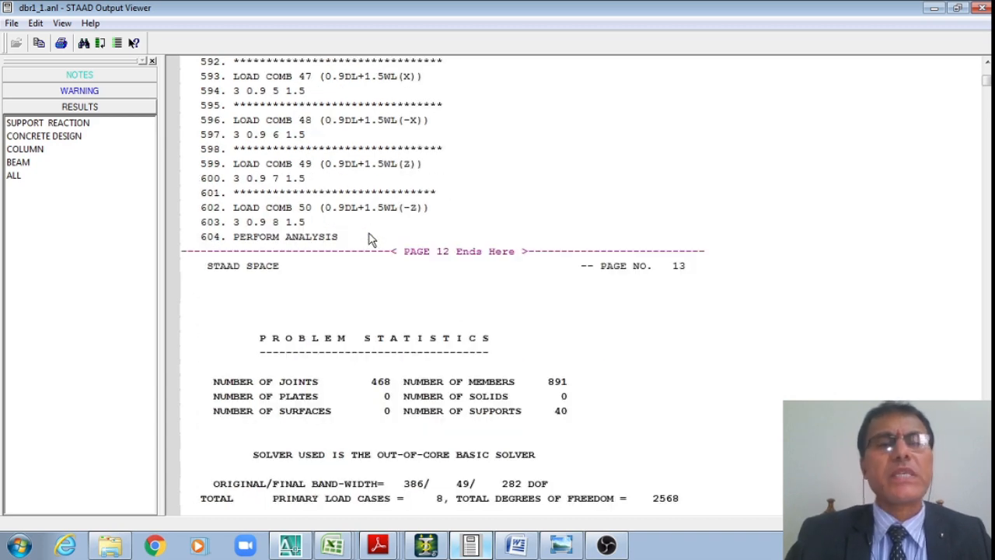
scroll(370, 240, down, 2)
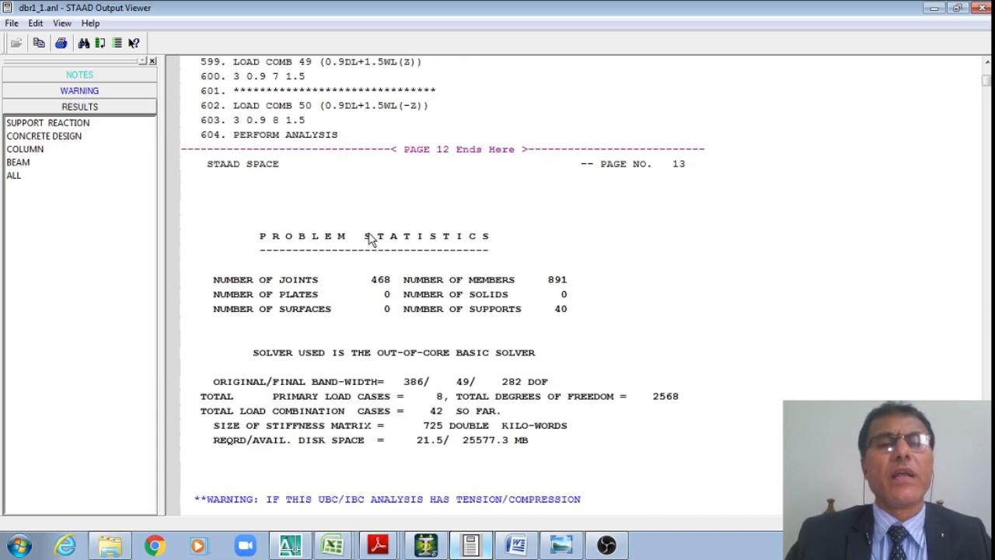
scroll(370, 240, down, 3)
scroll(370, 240, up, 7)
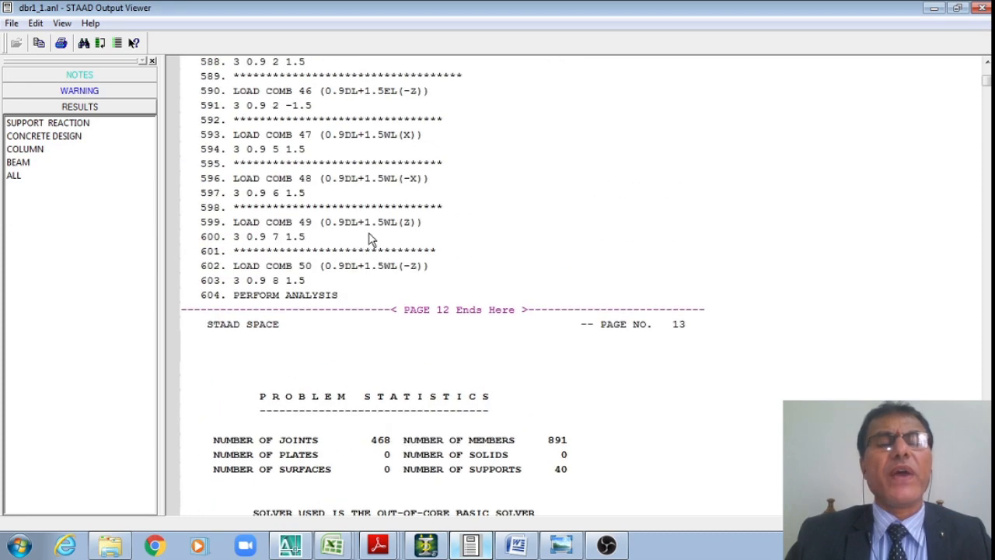
scroll(370, 240, up, 3)
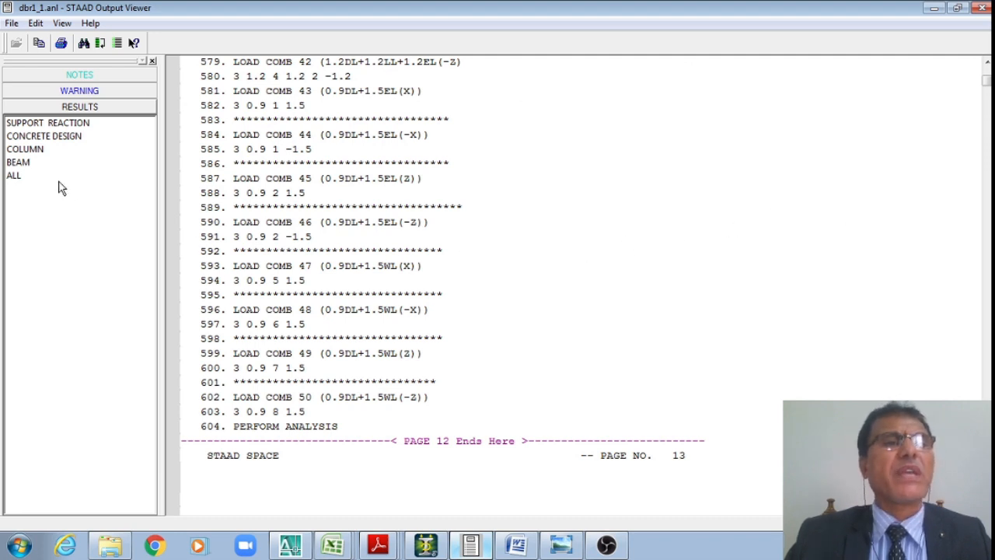
- Review the IS 456 design results of column no. 1, marking its concrete and steel grade line, and minimize the output viewer to return to AutoCAD
click(36, 150)
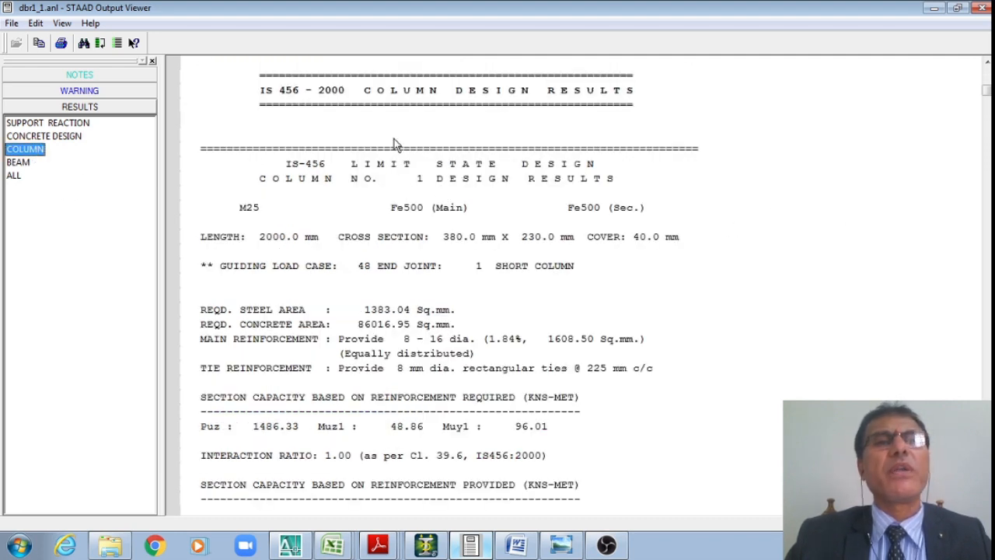
click(366, 145)
scroll(412, 139, down, 1)
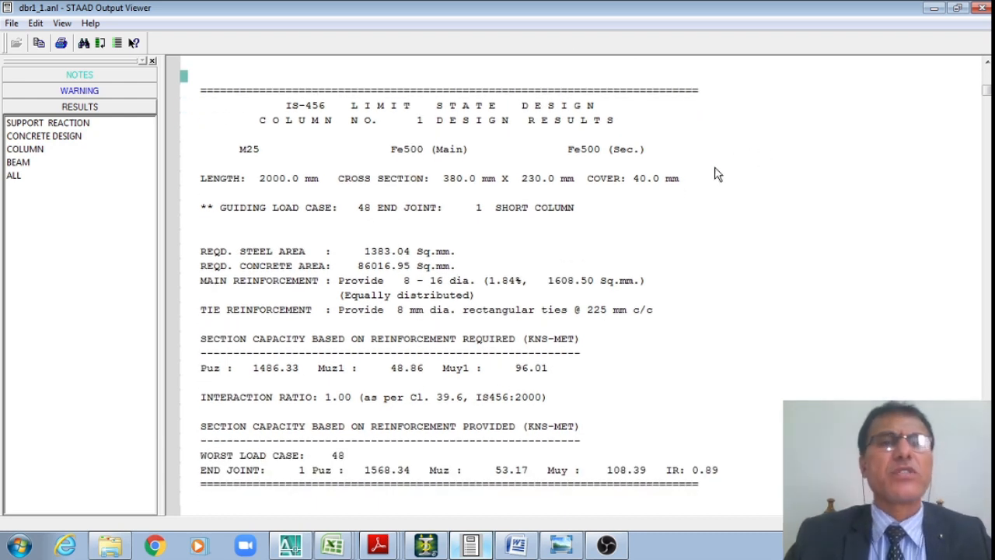
click(599, 151)
scroll(412, 175, down, 1)
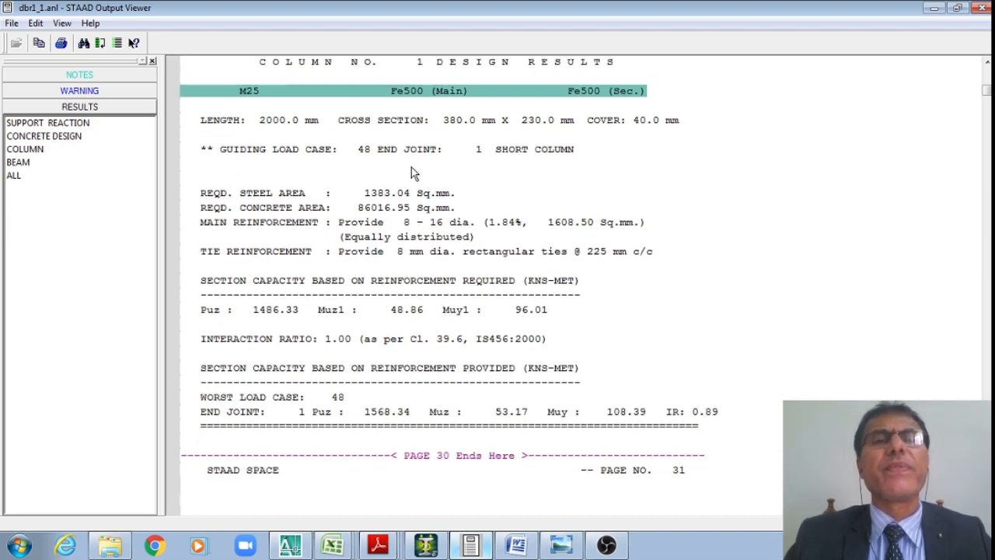
scroll(383, 244, up, 1)
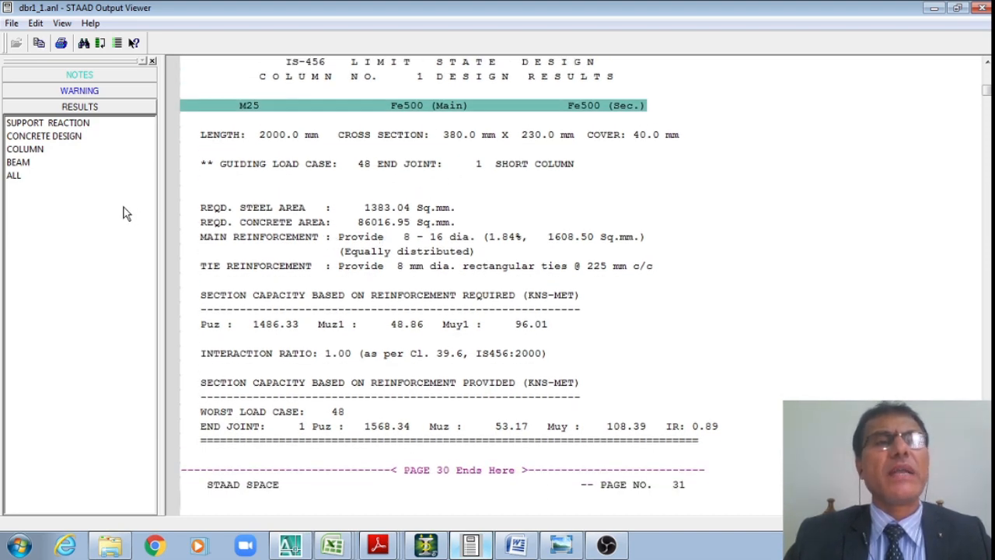
click(934, 8)
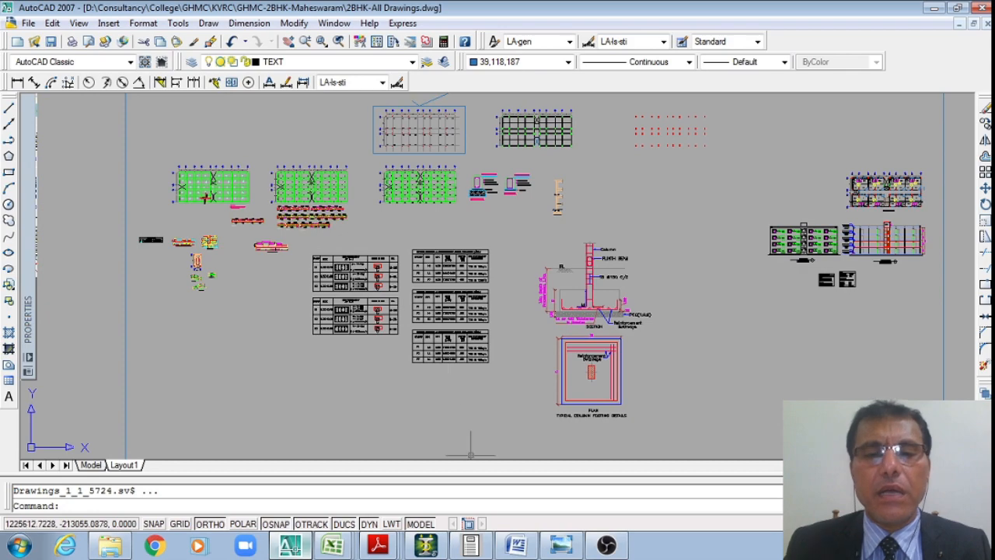